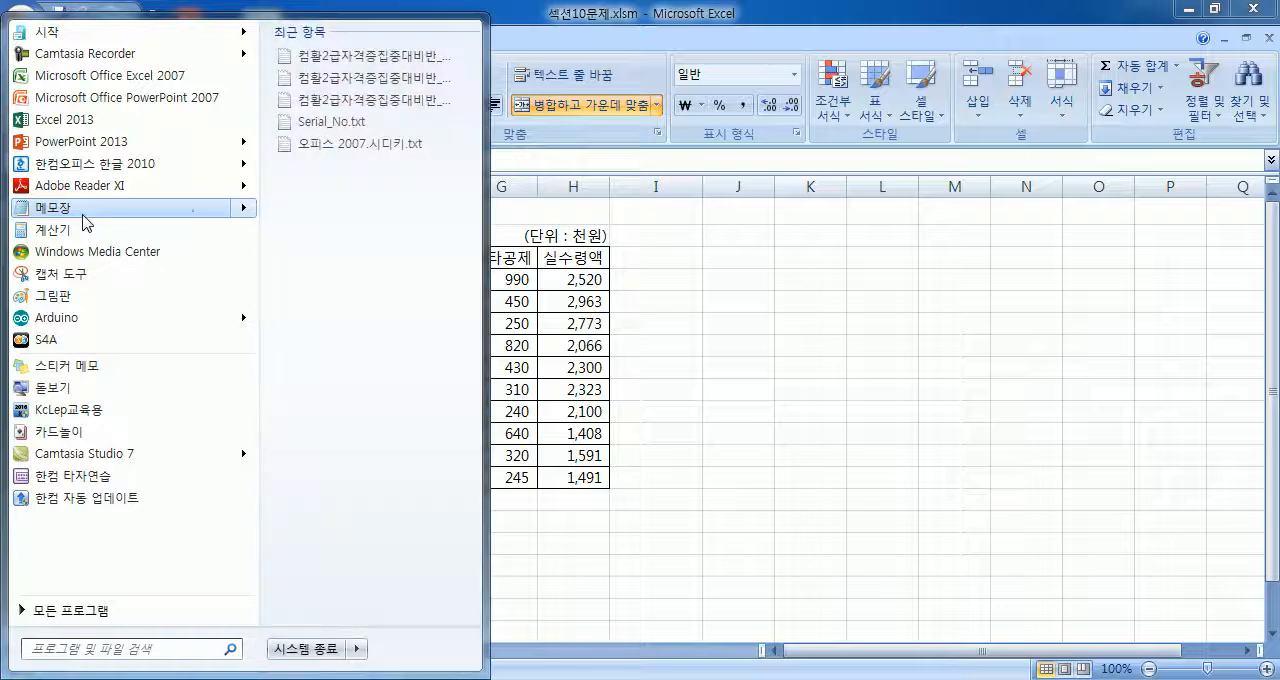
# Step: Open Notepad and start a note with the heading "부분합 :"
pyautogui.click(183, 207)
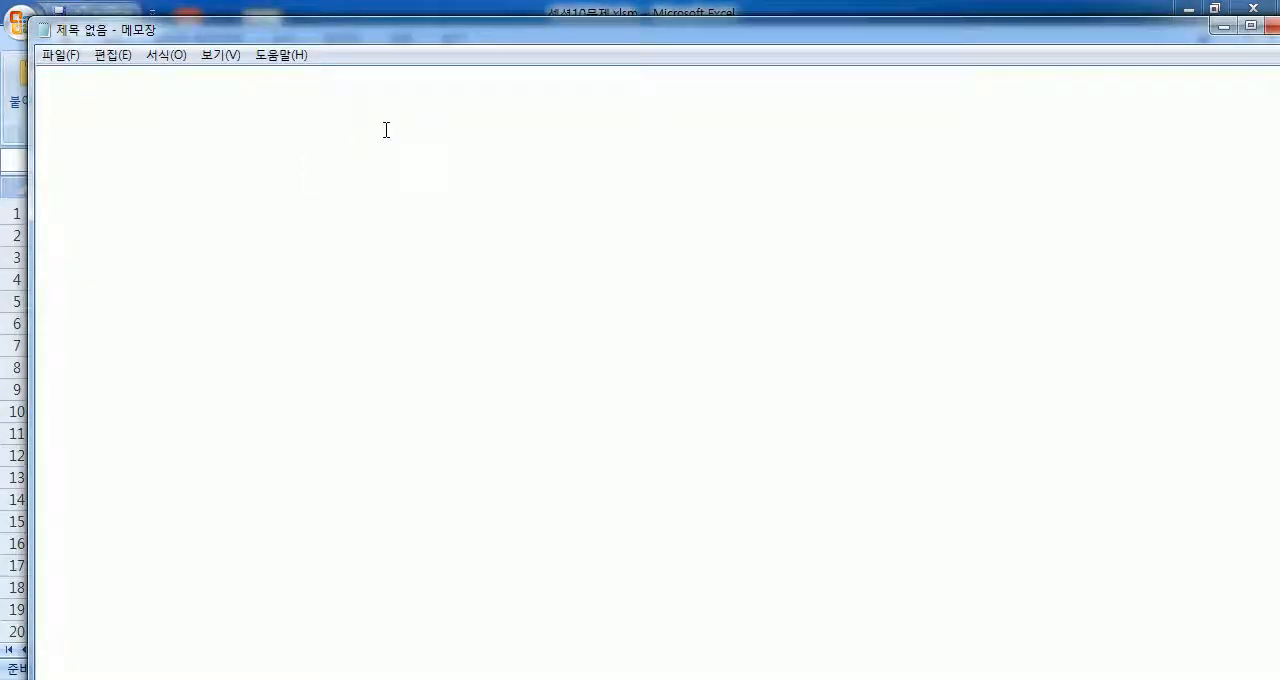
pyautogui.write('QNQ')
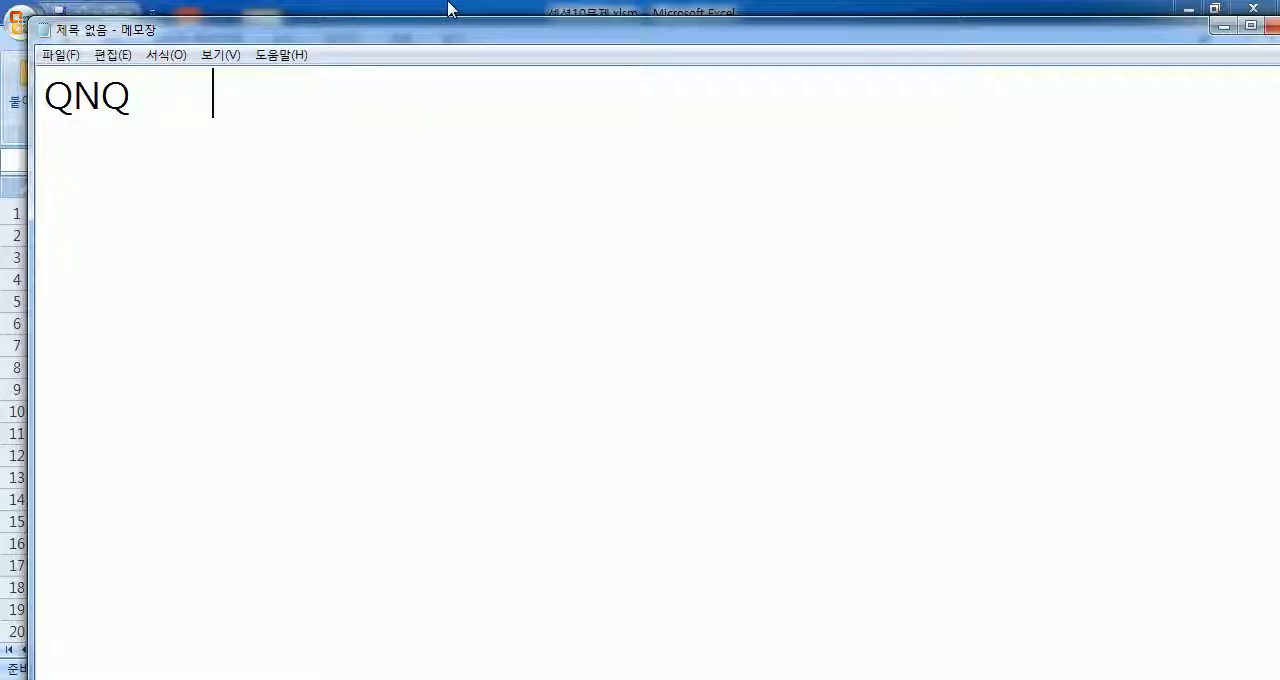
pyautogui.hotkey('ctrl', 'a')
pyautogui.write('부')
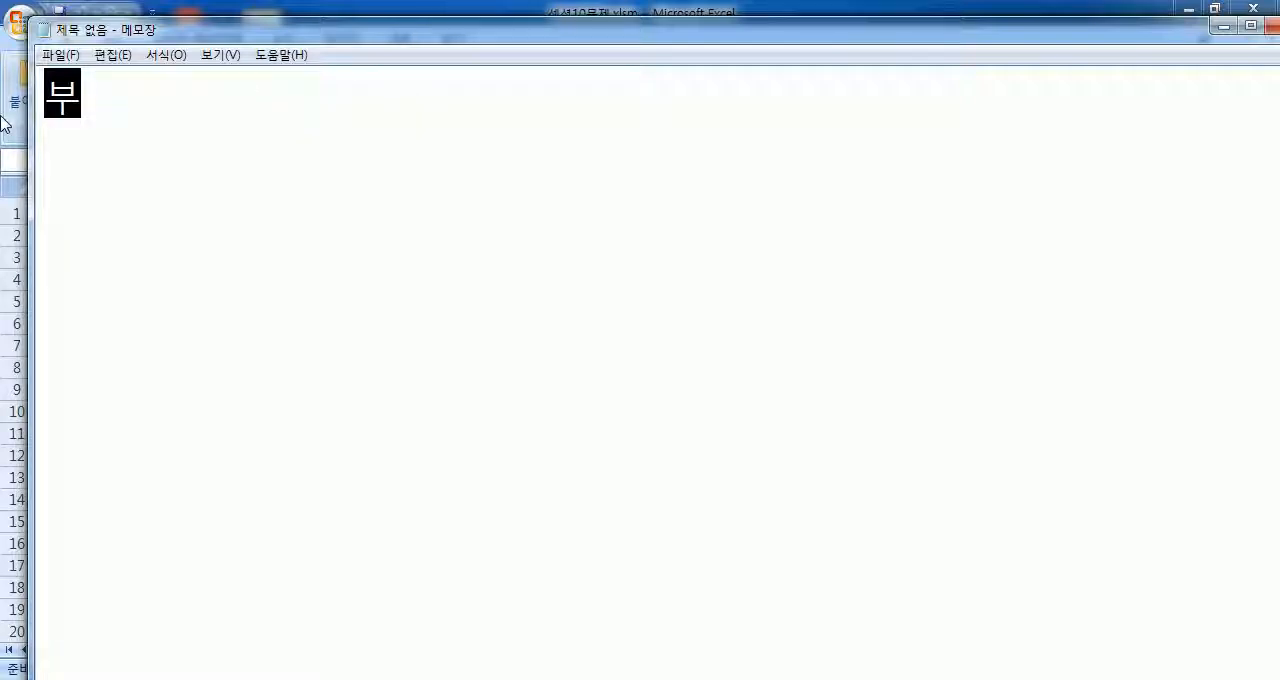
pyautogui.write('분합 :')
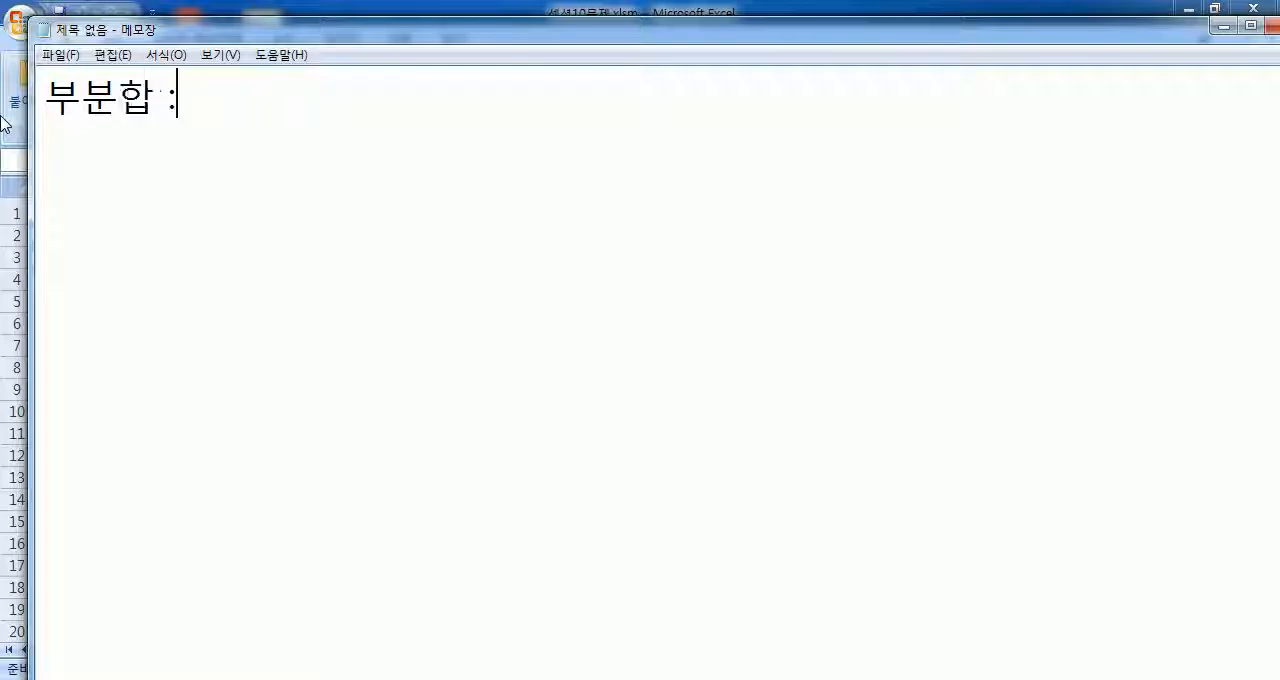
pyautogui.write('정렬작ㅇ')
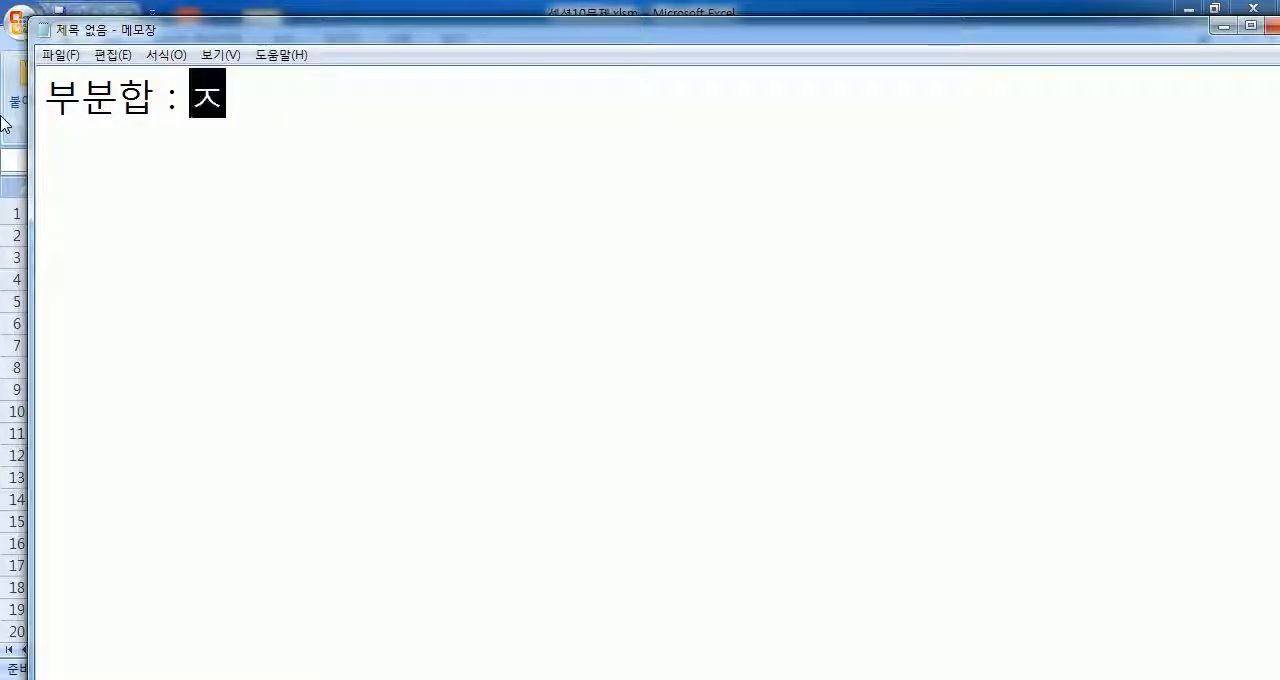
pyautogui.write('ㅓㅂ이 서ㅕㄴ')
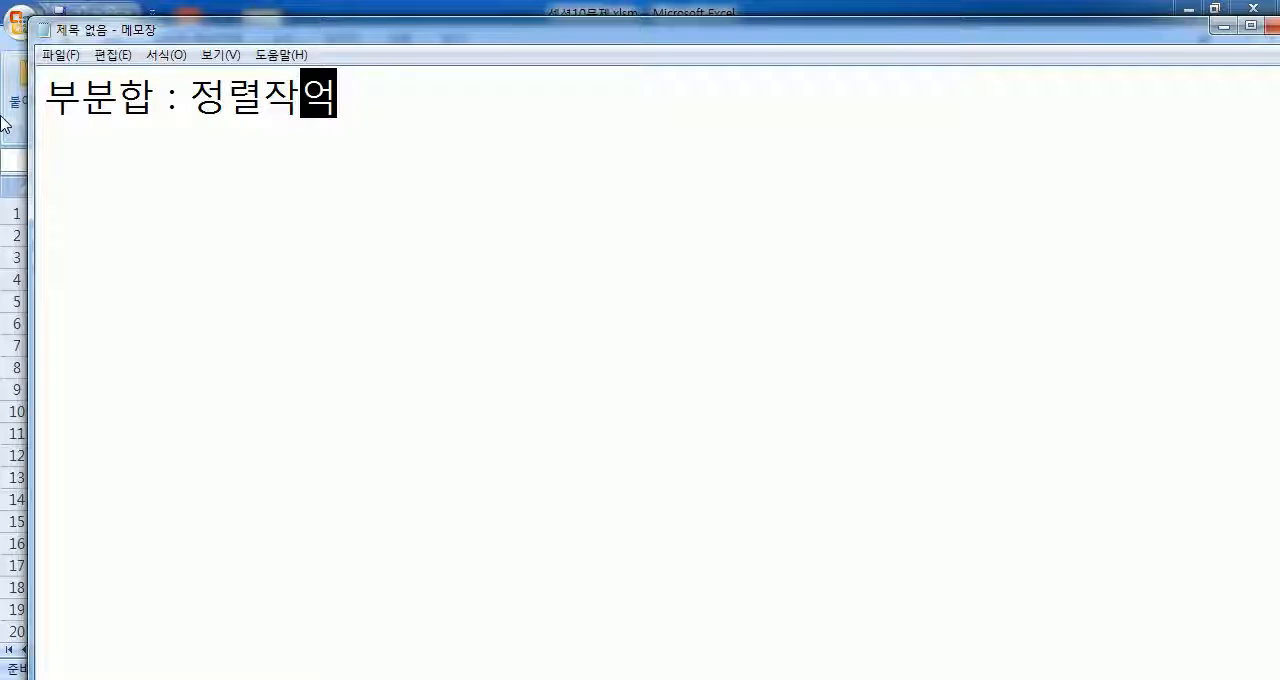
# Step: Complete the 부분합 line with "정렬작업이 선행" and begin a new line
pyautogui.press('BackSpace')
pyautogui.press('BackSpace')
pyautogui.write('ㄴㅎㅐㅇ')
pyautogui.press('Return')
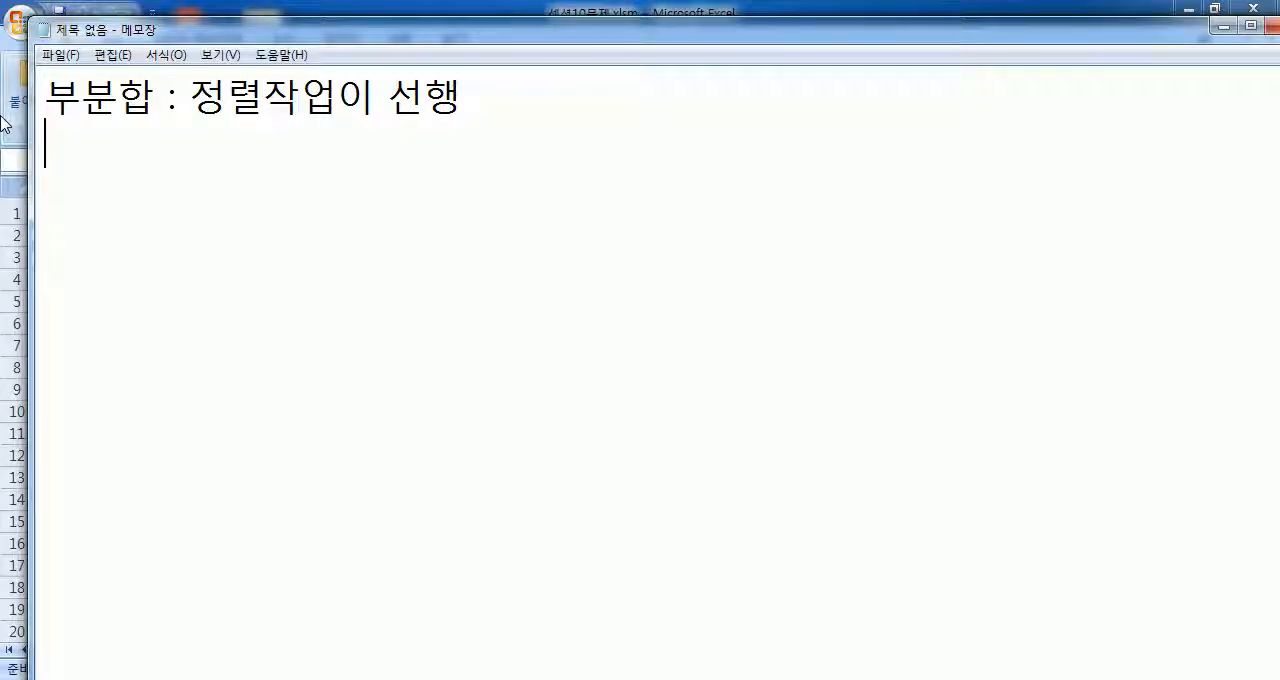
# Step: Switch to Excel and examine the 부서명 and 직급 columns of the salary table as possible grouping criteria
pyautogui.hotkey('alt', 'Tab')
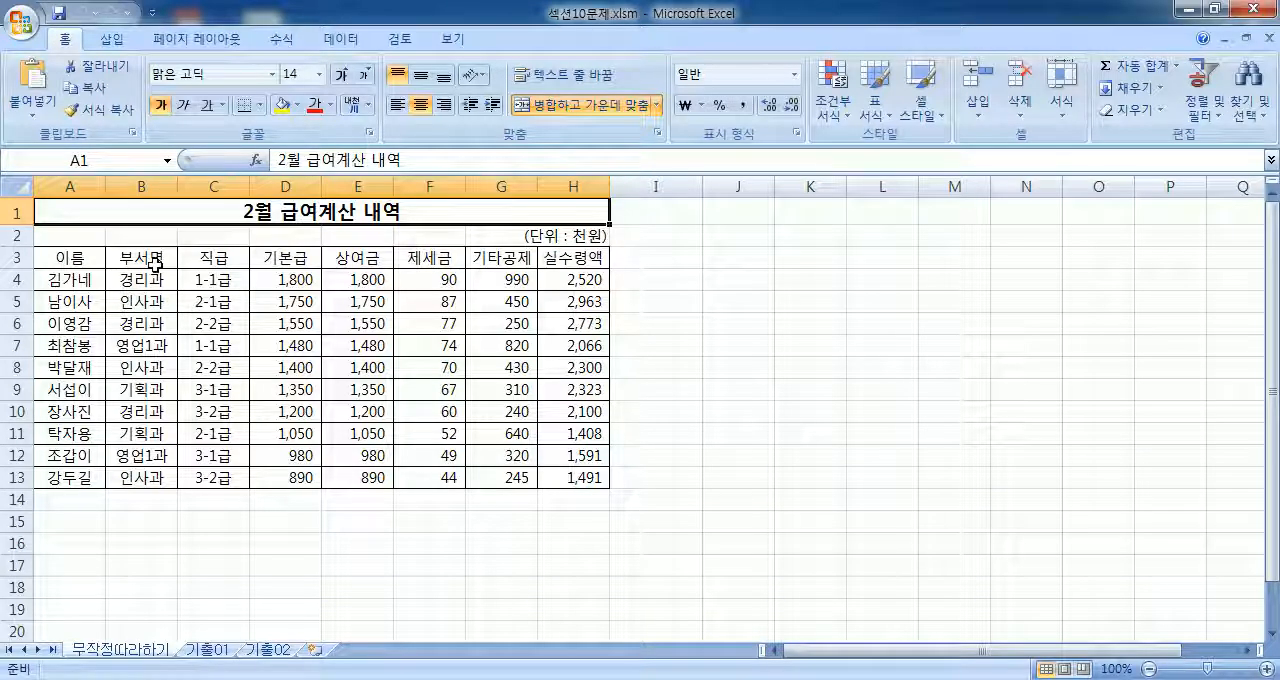
pyautogui.moveTo(150, 264); pyautogui.dragTo(211, 480)
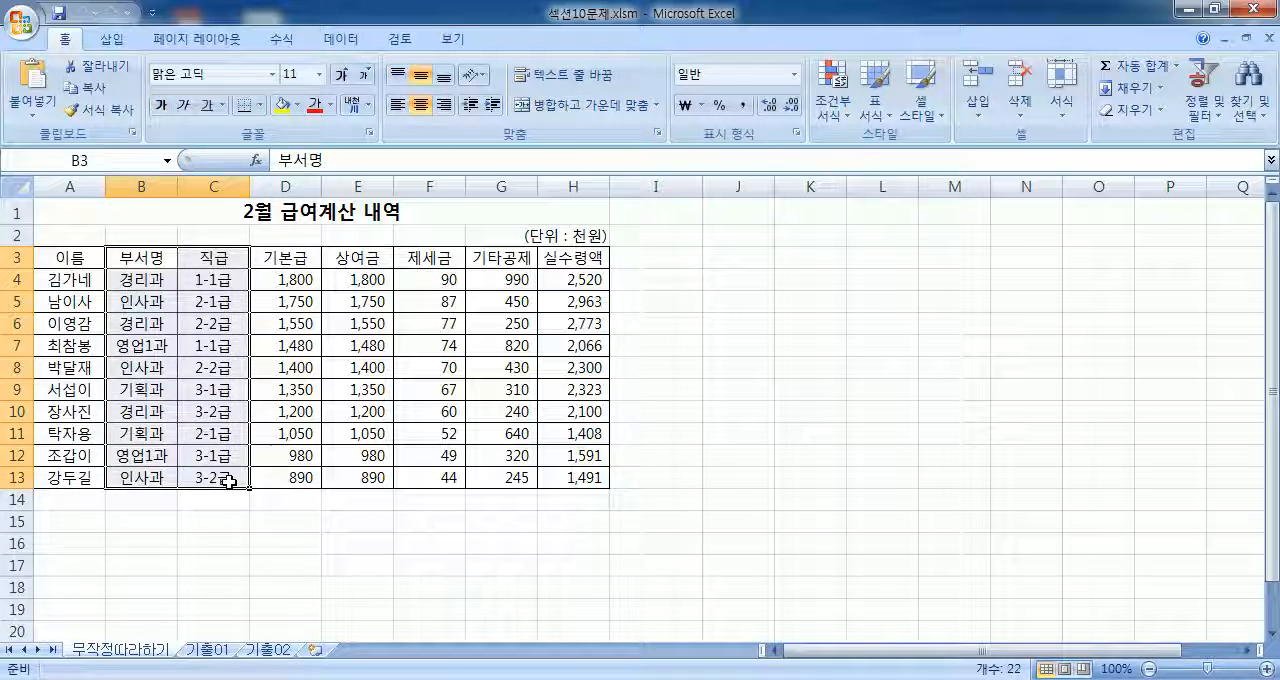
pyautogui.click(134, 176)
pyautogui.click(212, 180)
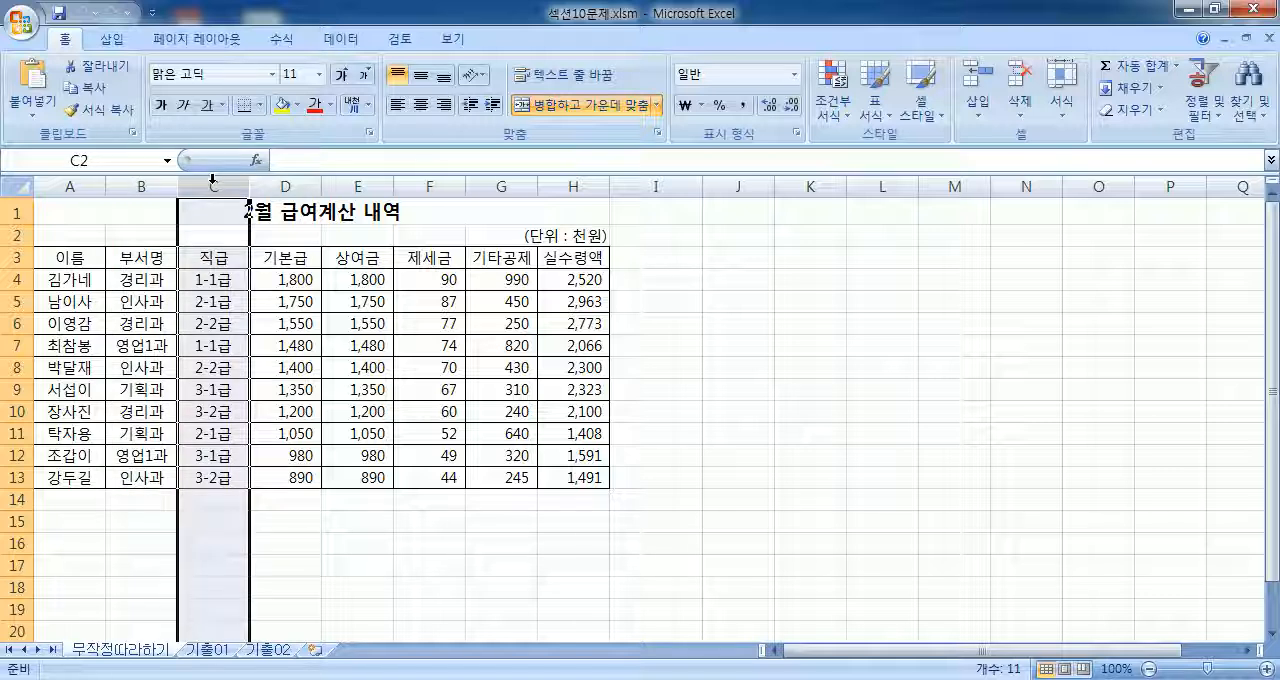
pyautogui.click(146, 283)
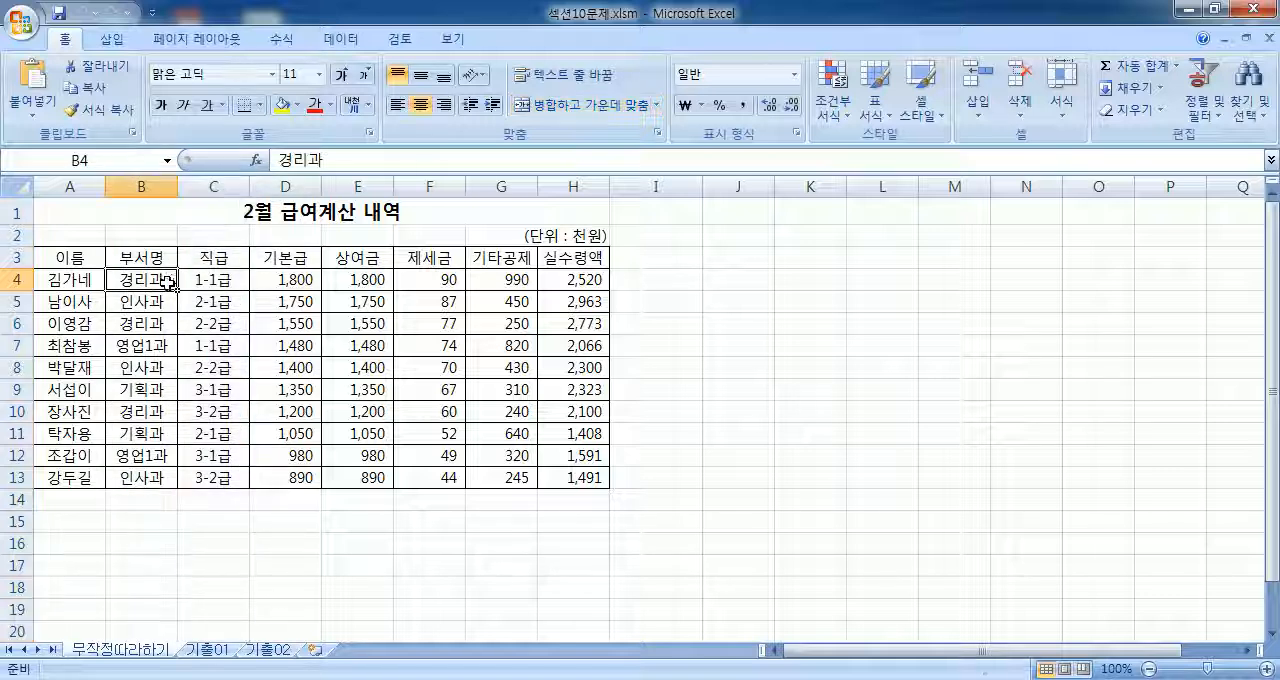
pyautogui.click(214, 280)
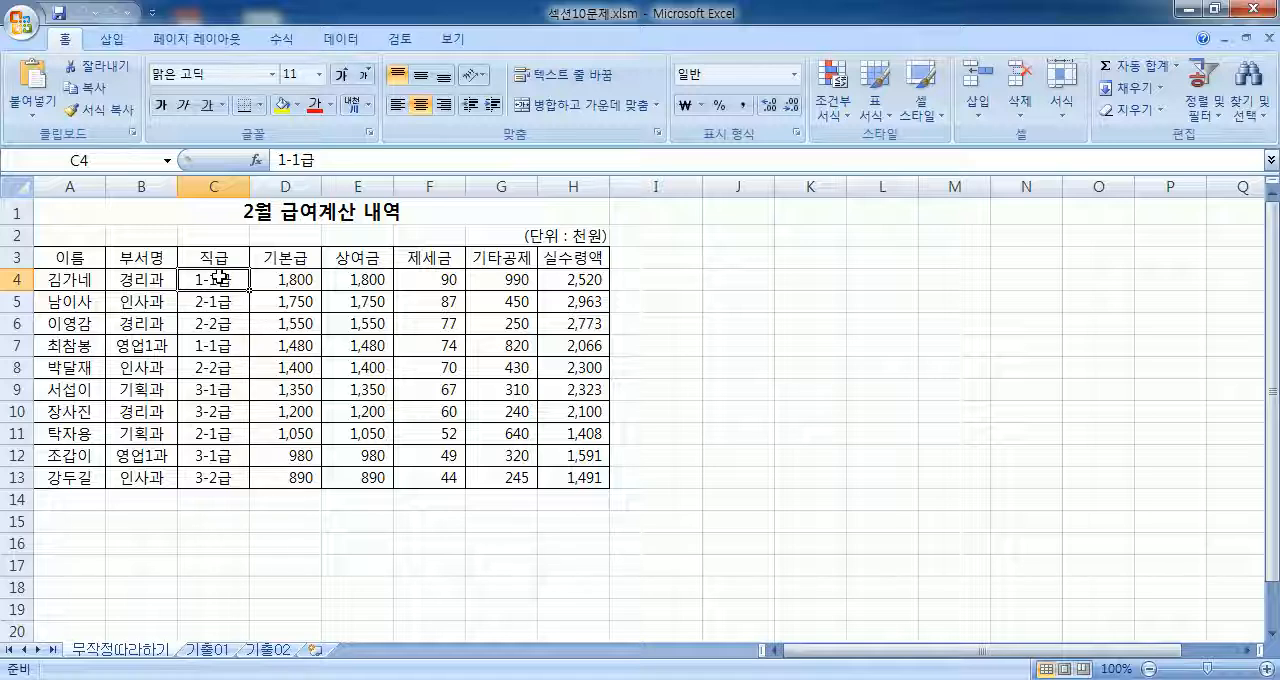
pyautogui.click(126, 281)
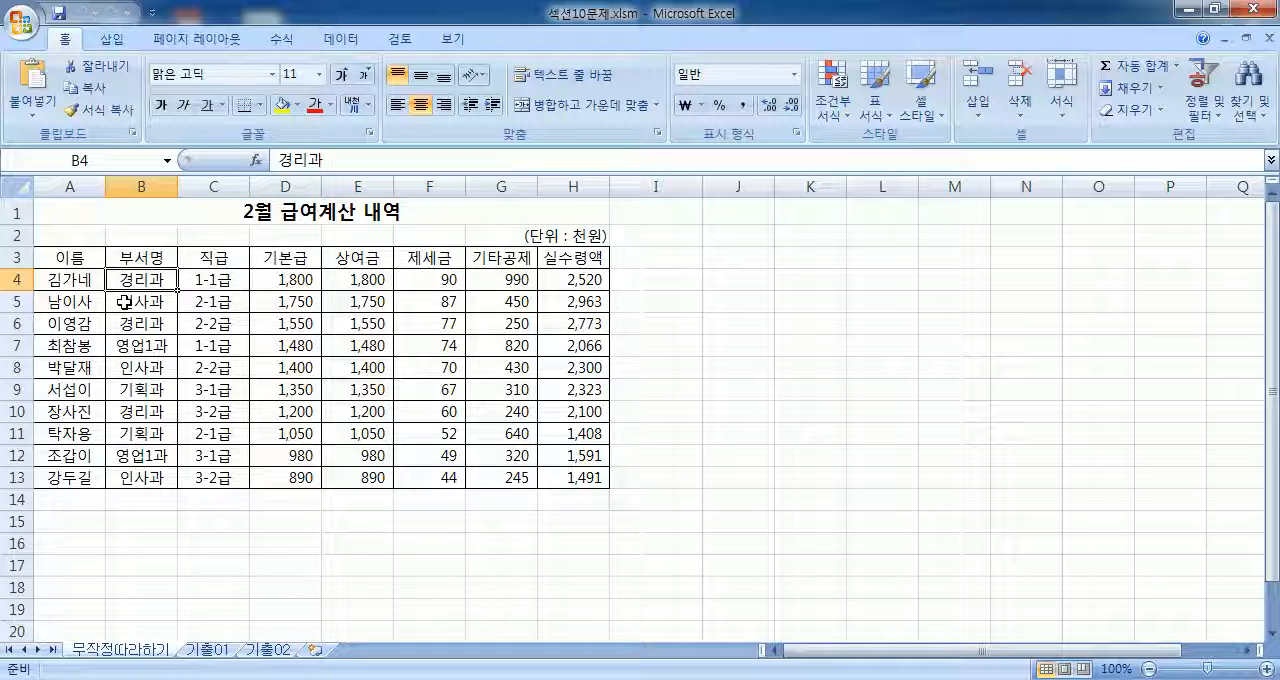
pyautogui.click(124, 302)
pyautogui.click(116, 345)
pyautogui.click(116, 394)
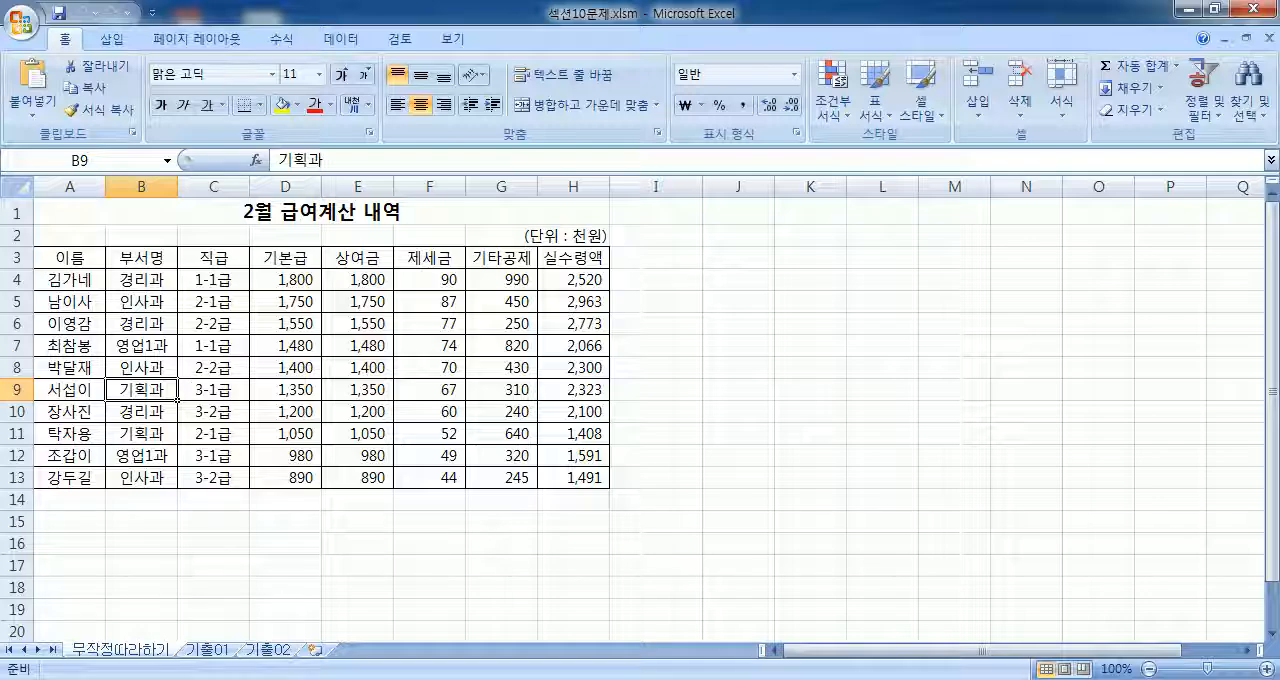
# Step: Switch to Notepad and start a new entry reading "피벗(" below a blank line
pyautogui.click(743, 678)
pyautogui.press('Return')
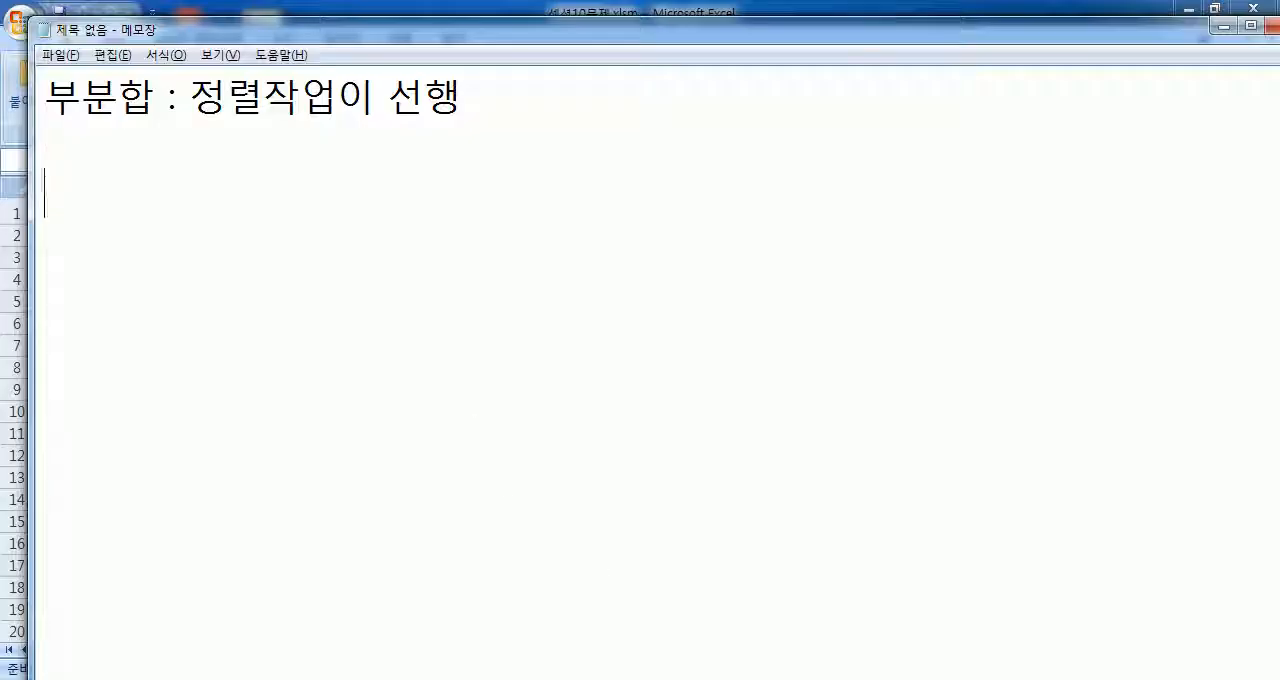
pyautogui.write('피벗(')
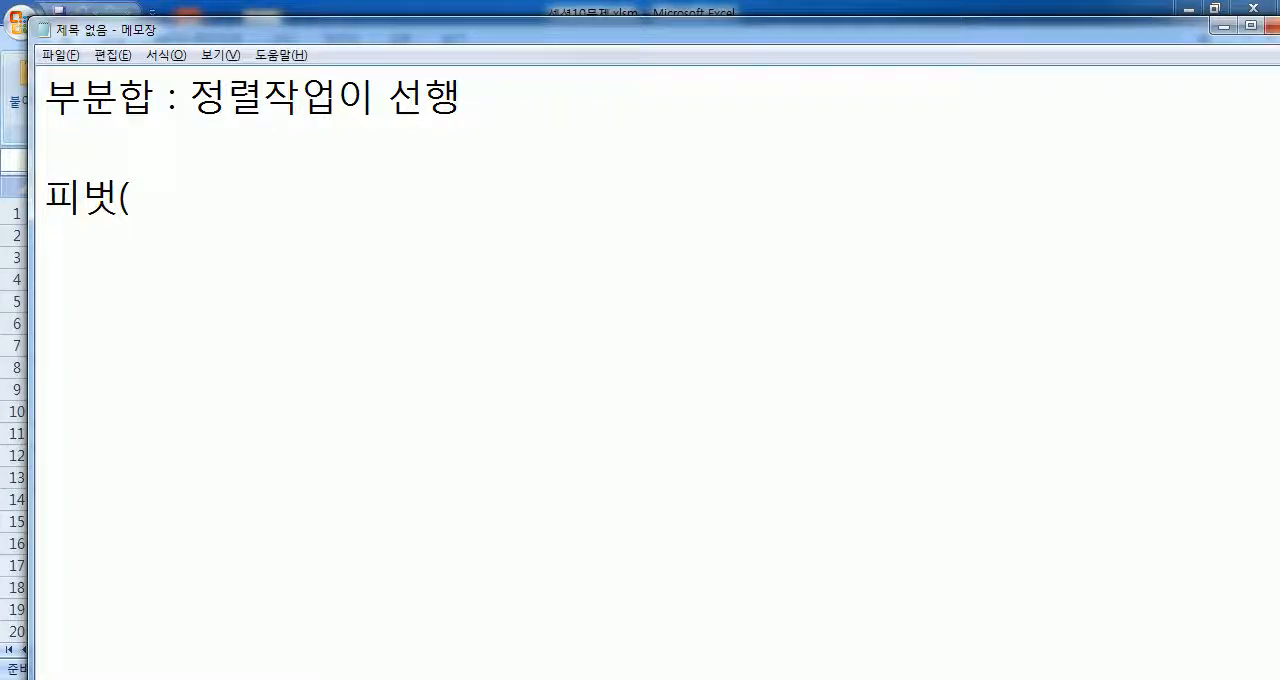
# Step: Switch to Excel and highlight the 직급 and 부서명 columns, individually and together
pyautogui.hotkey('alt', 'Tab')
pyautogui.click(213, 185)
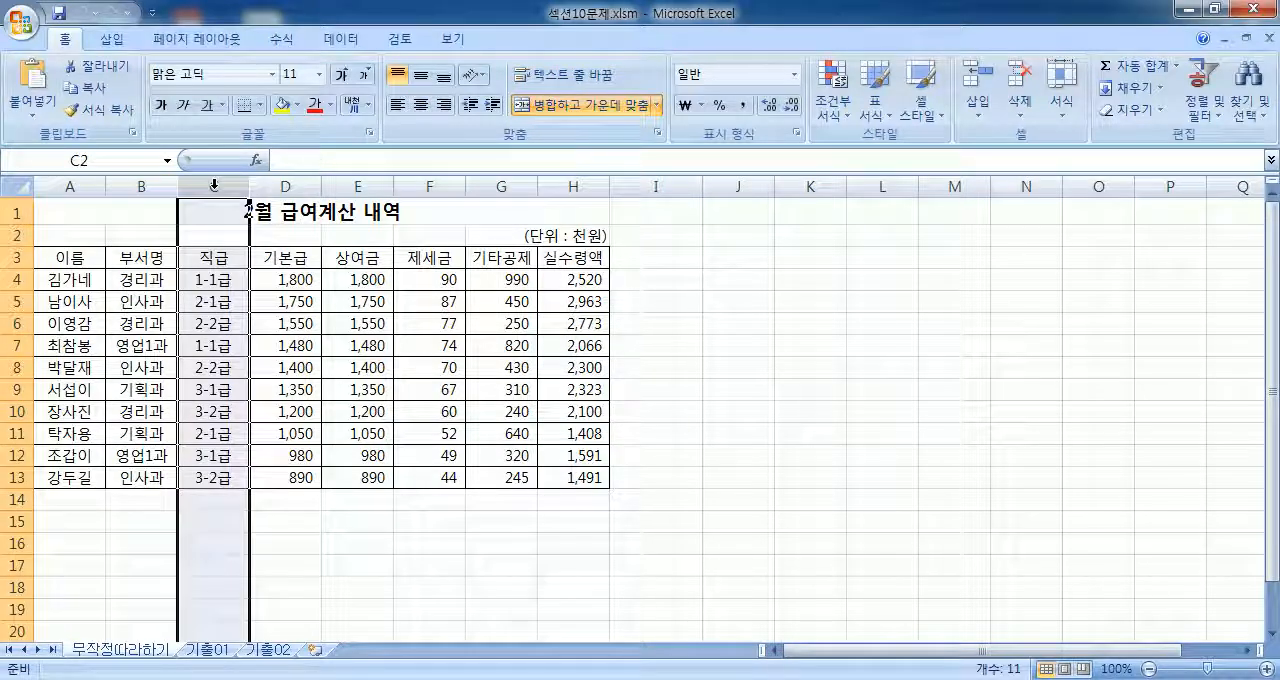
pyautogui.click(141, 185)
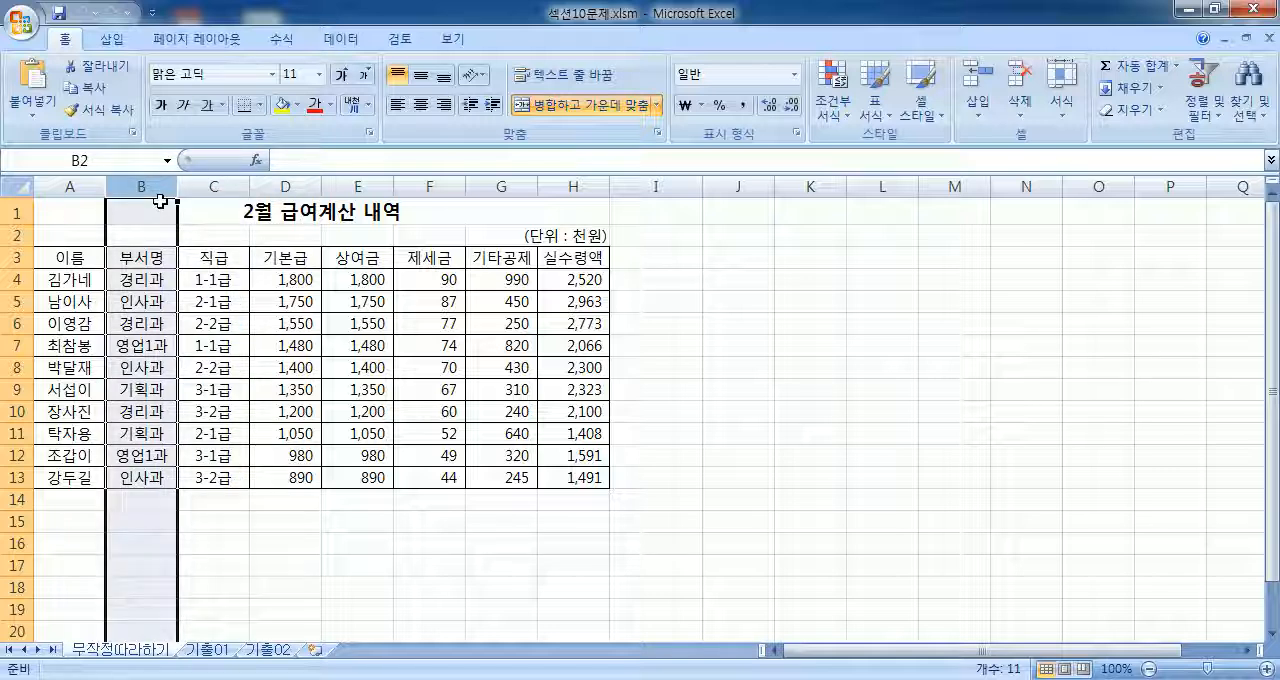
pyautogui.moveTo(213, 185); pyautogui.dragTo(141, 181)
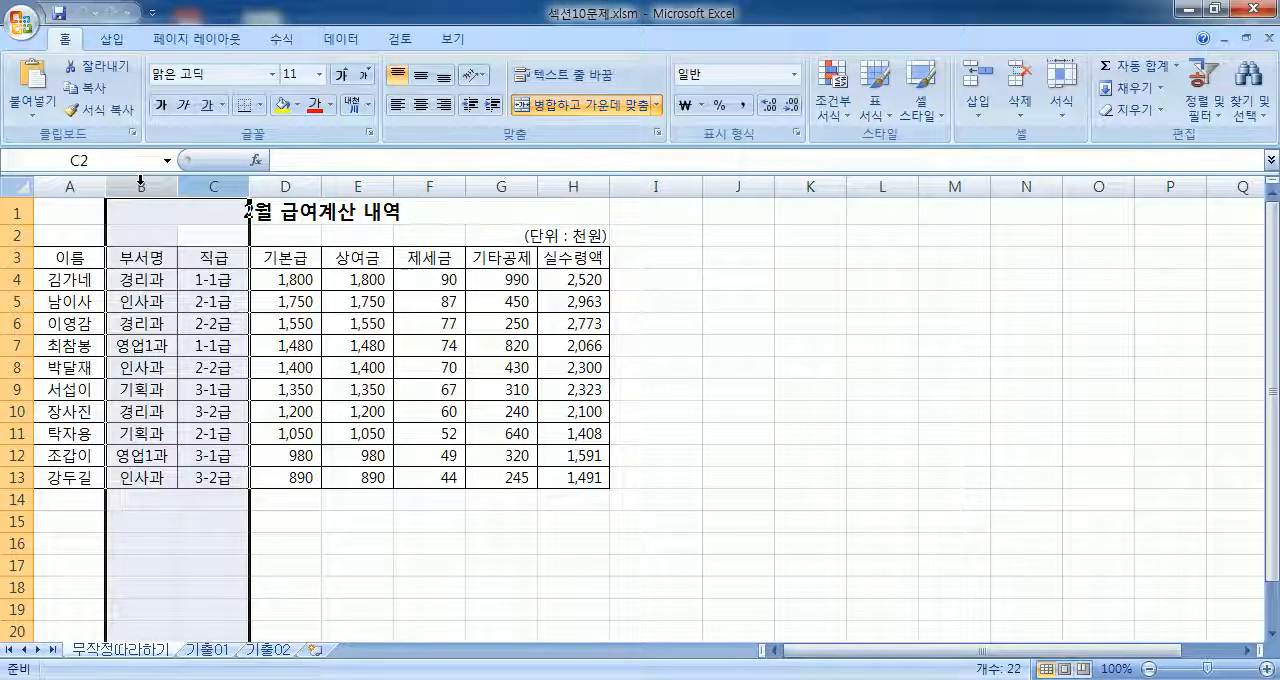
# Step: Switch to Notepad and complete the entry as "피벗(PIVOT) : 기준을 변경"
pyautogui.hotkey('alt', 'Tab')
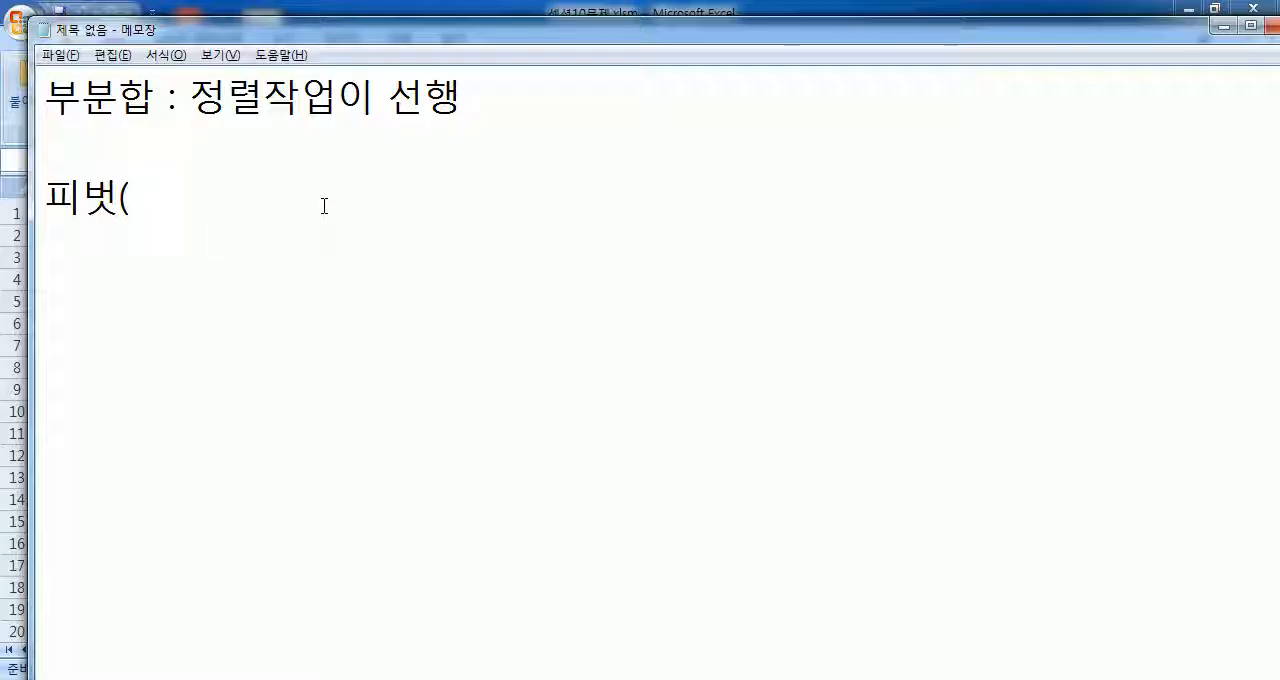
pyautogui.write('PIVOT')
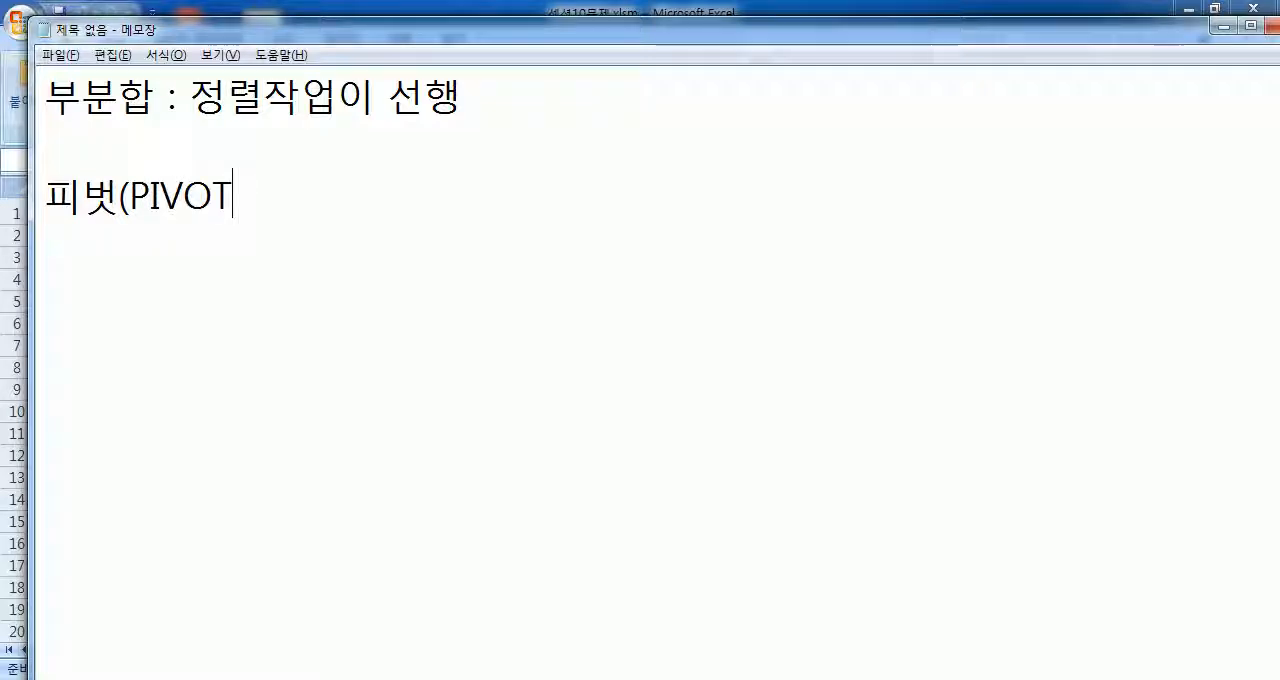
pyautogui.write(') : ')
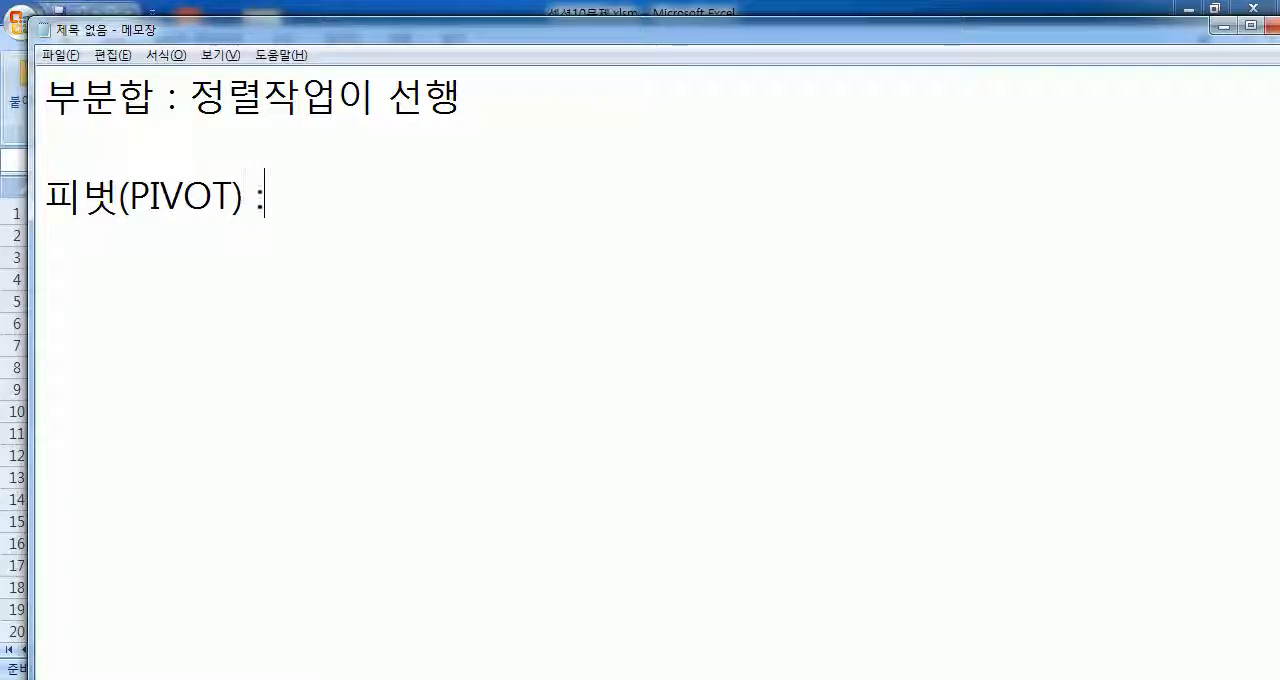
pyautogui.write('기준')
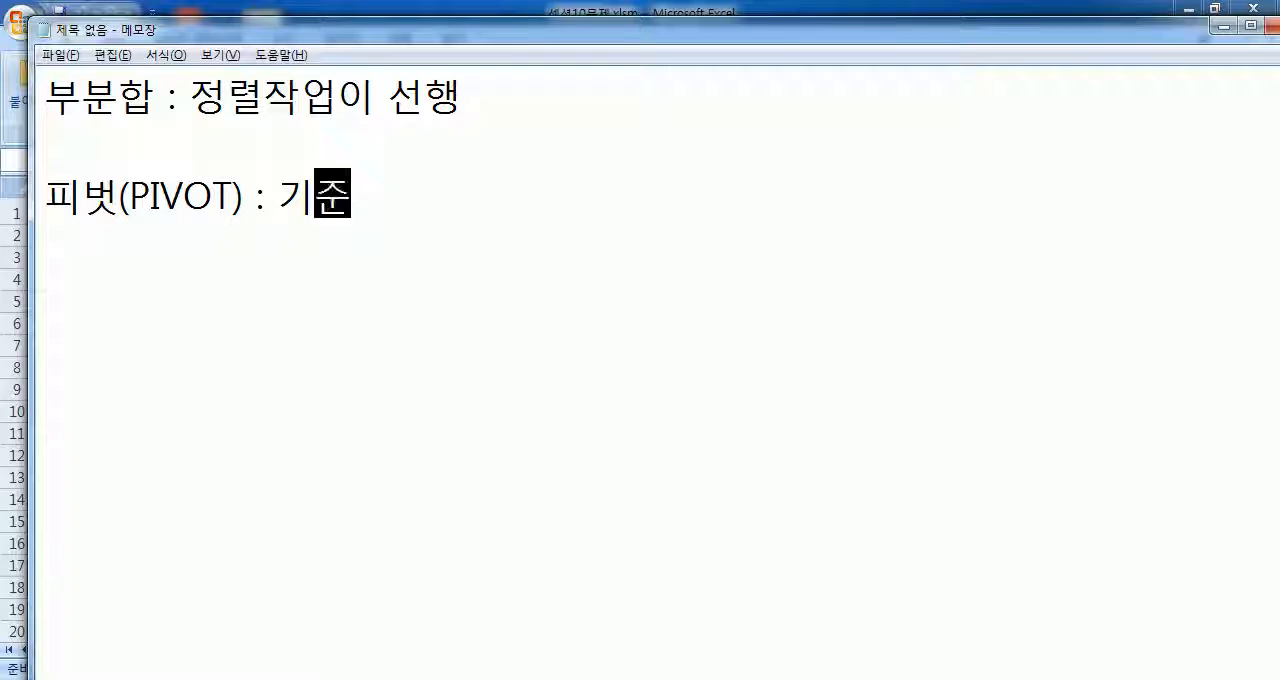
pyautogui.write('을 변경')
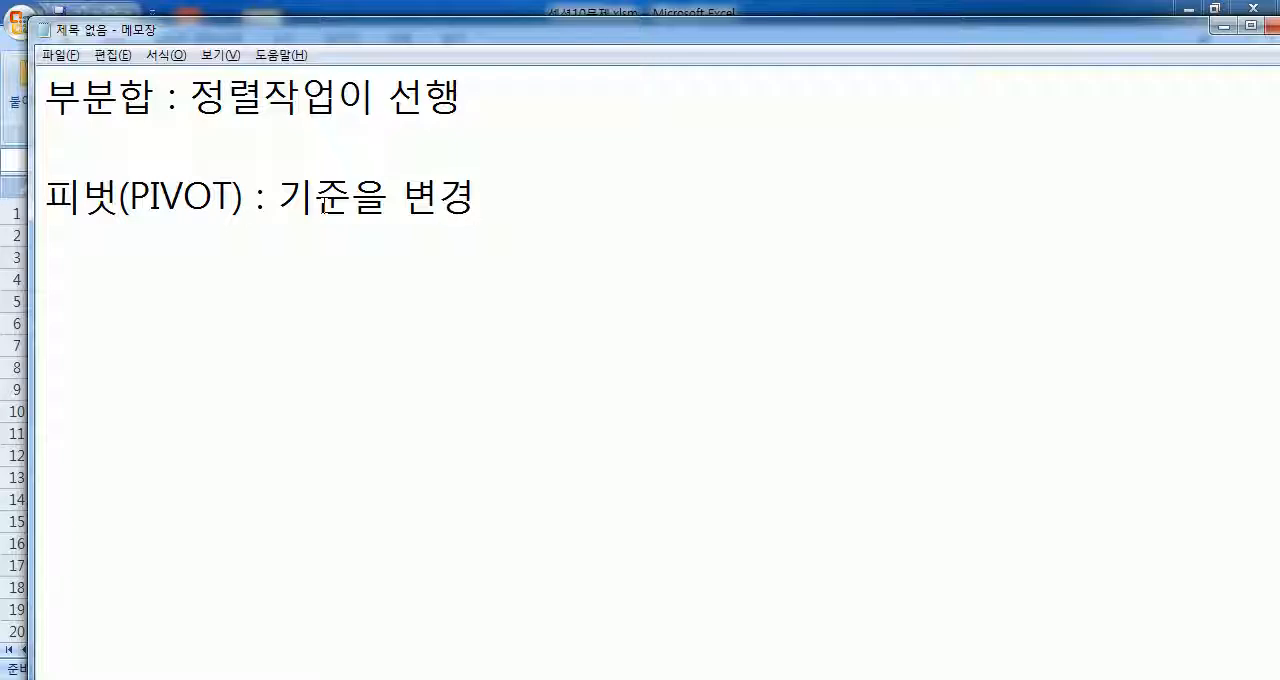
pyautogui.click(815, 108)
# Step: Switch to Excel and highlight the salary table A3:H13 and the title rows above it
pyautogui.hotkey('alt', 'Tab')
pyautogui.click(72, 262)
pyautogui.moveTo(72, 262); pyautogui.dragTo(566, 477)
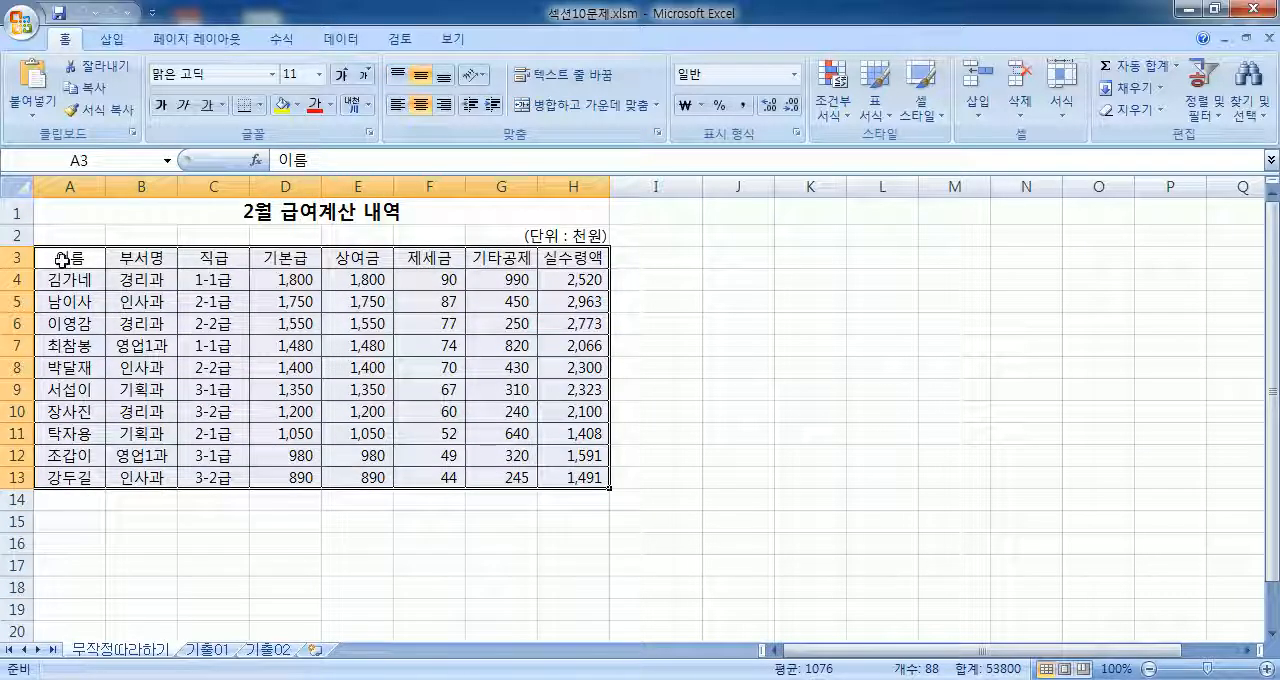
pyautogui.click(16, 212)
pyautogui.moveTo(16, 224); pyautogui.dragTo(10, 366)
pyautogui.click(16, 234)
pyautogui.moveTo(47, 251); pyautogui.dragTo(562, 478)
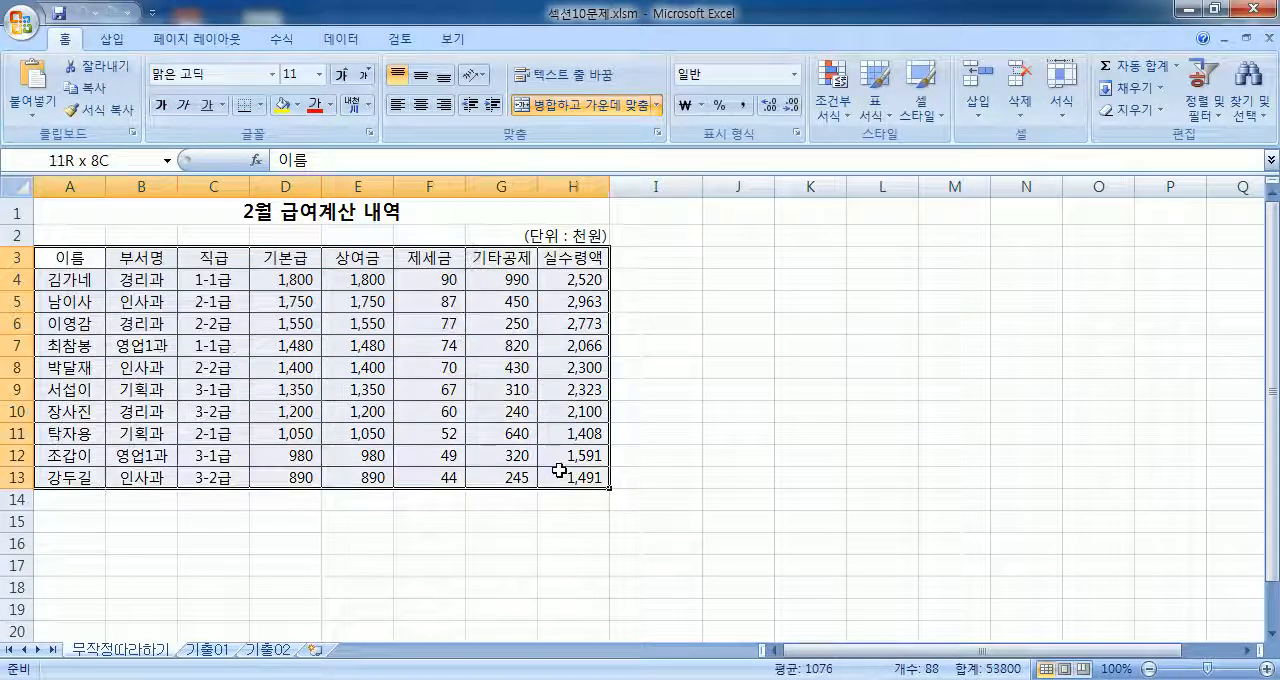
# Step: Insert a blank row above the salary table's header row
pyautogui.click(17, 257)
pyautogui.rightClick(18, 257)
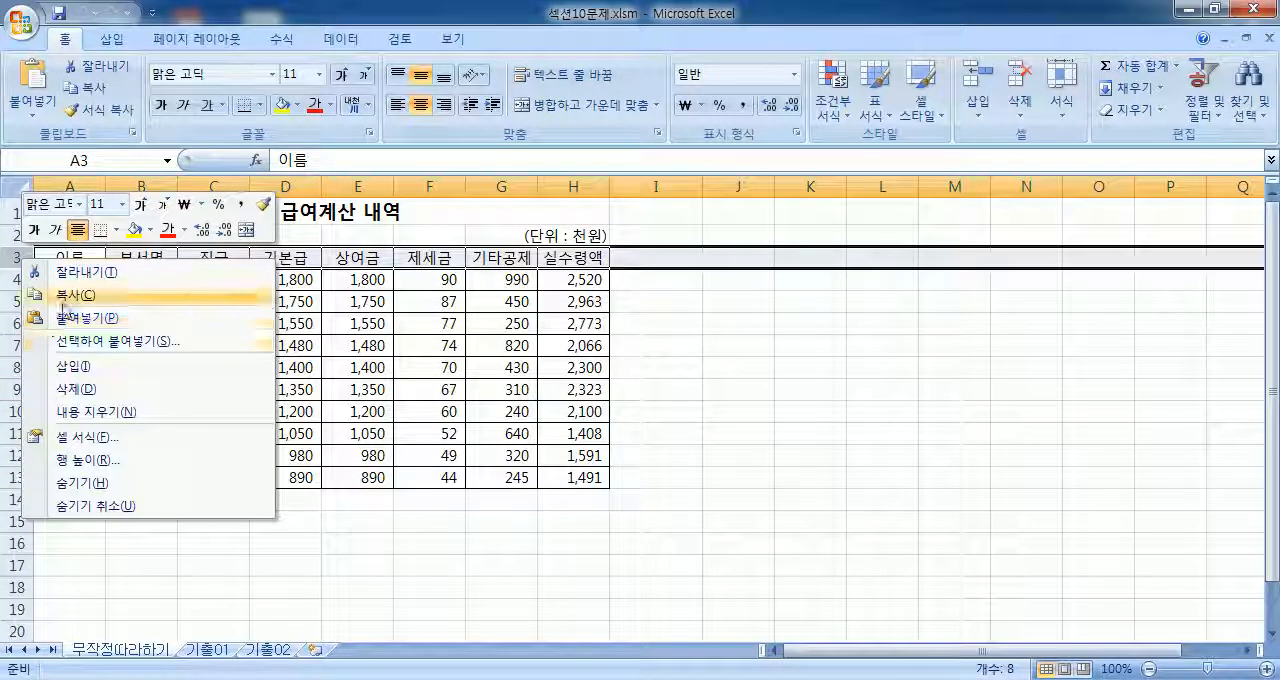
pyautogui.click(75, 366)
pyautogui.click(430, 302)
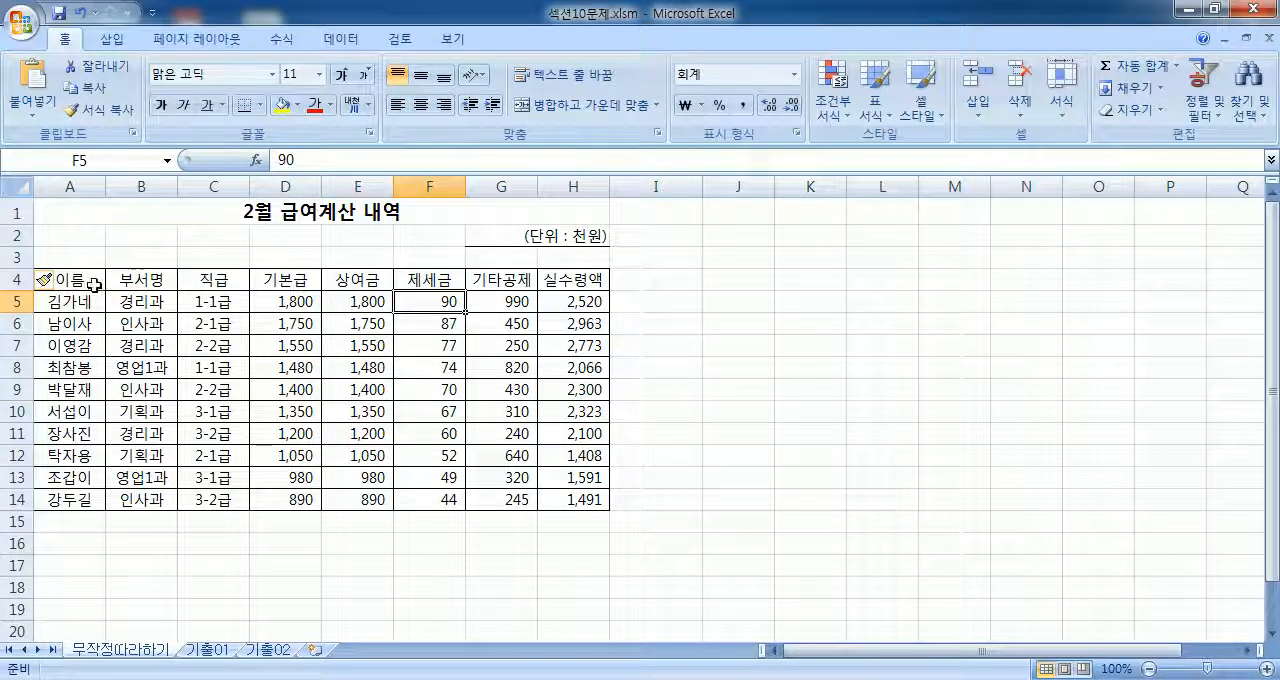
# Step: Try starting a PivotTable from a single cell inside the table, cancel it, and undo the row insertion
pyautogui.moveTo(95, 287); pyautogui.dragTo(412, 405)
pyautogui.click(285, 323)
pyautogui.click(112, 39)
pyautogui.click(31, 90)
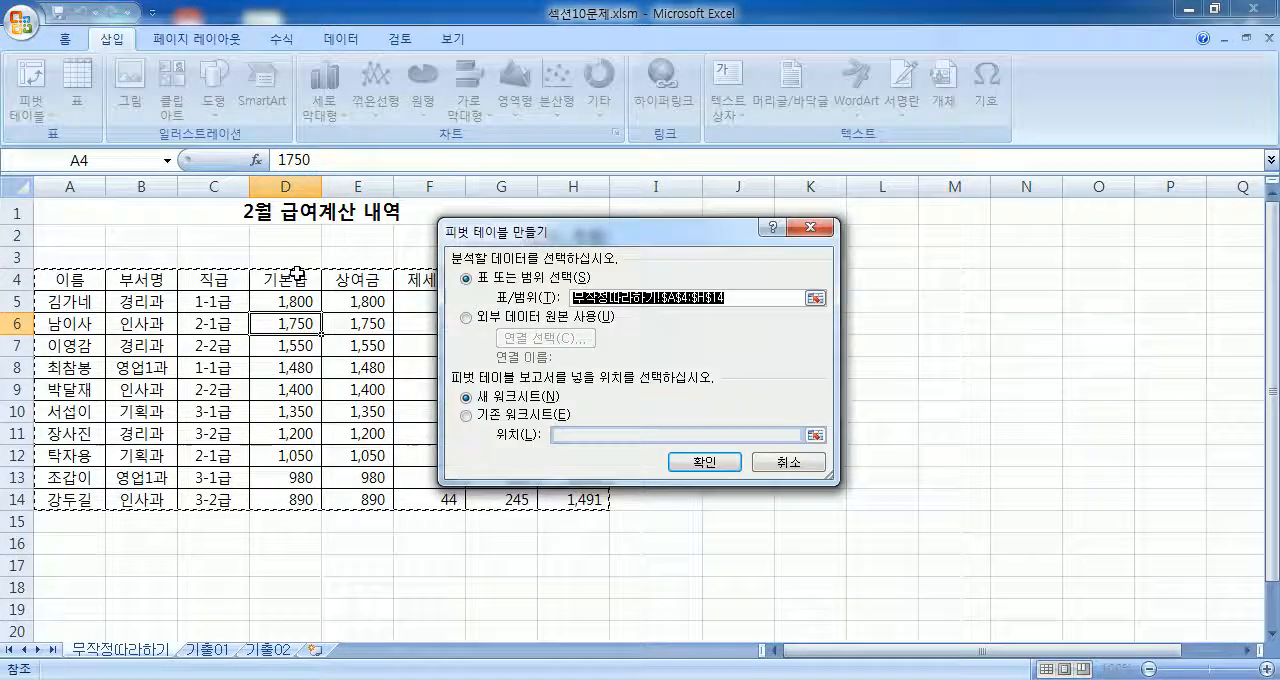
pyautogui.press('Escape')
pyautogui.hotkey('ctrl', 'z')
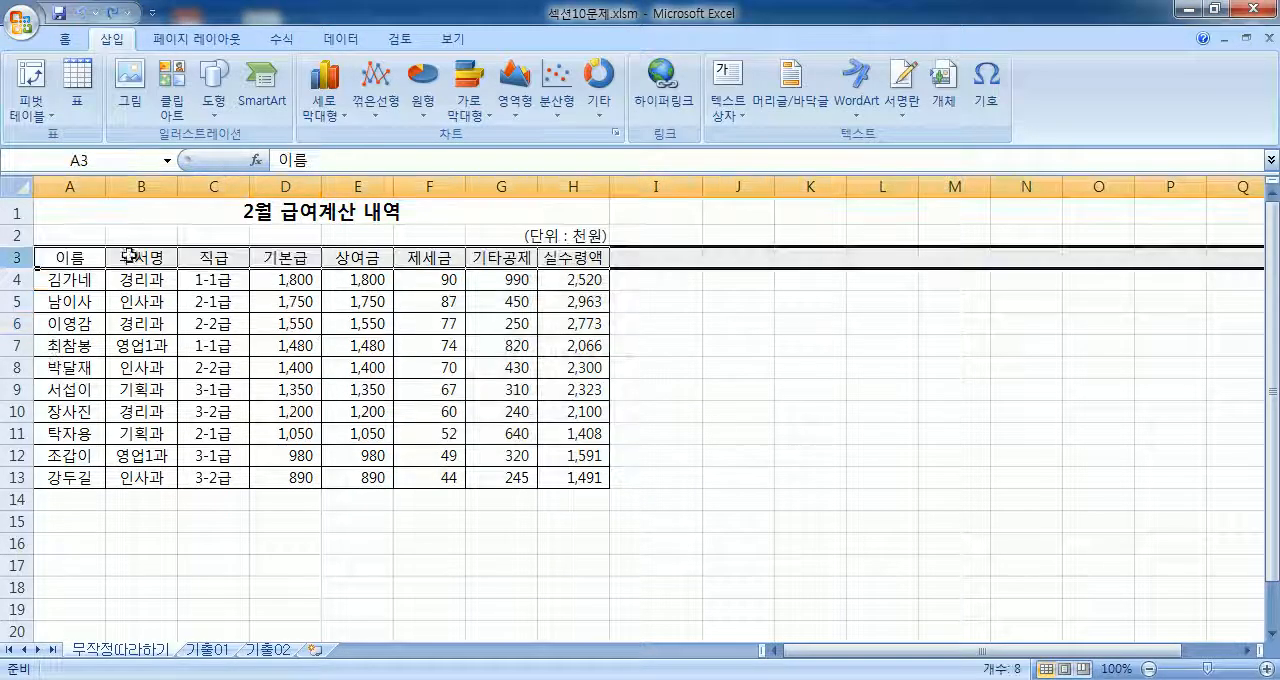
# Step: Try starting a PivotTable from cell A3 with the source range set to A3:H13, and cancel the dialog
pyautogui.click(69, 257)
pyautogui.click(33, 82)
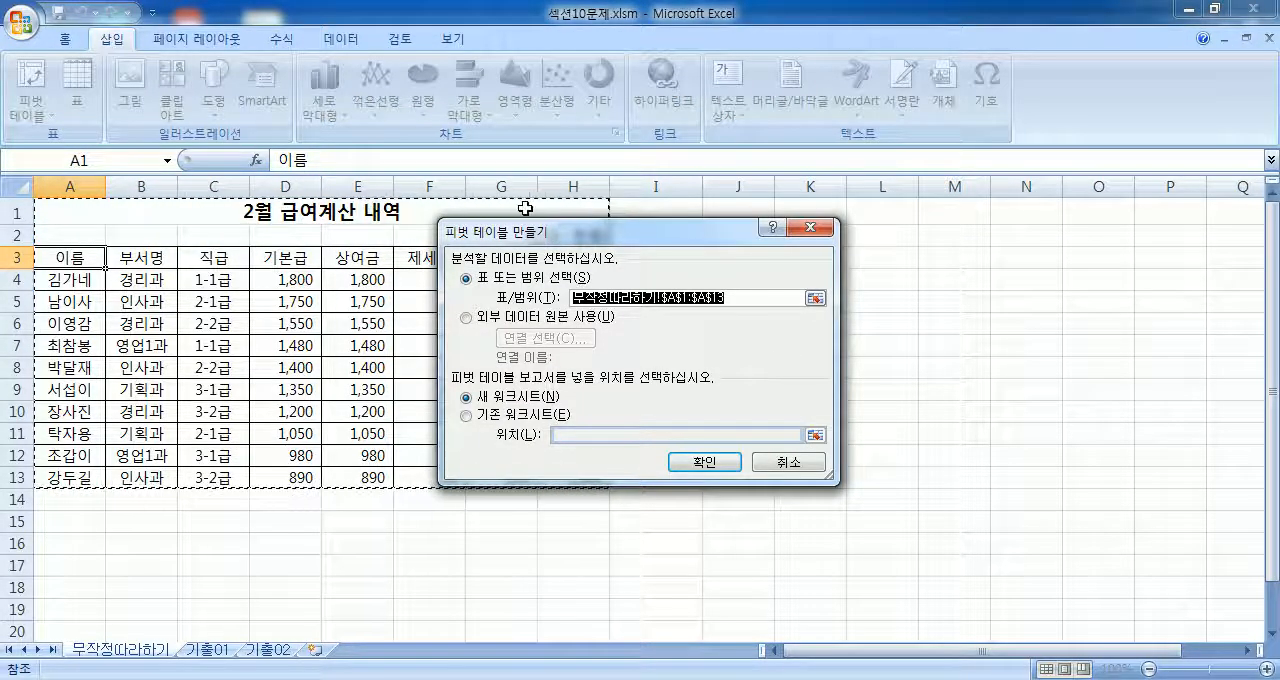
pyautogui.moveTo(100, 256); pyautogui.dragTo(570, 478)
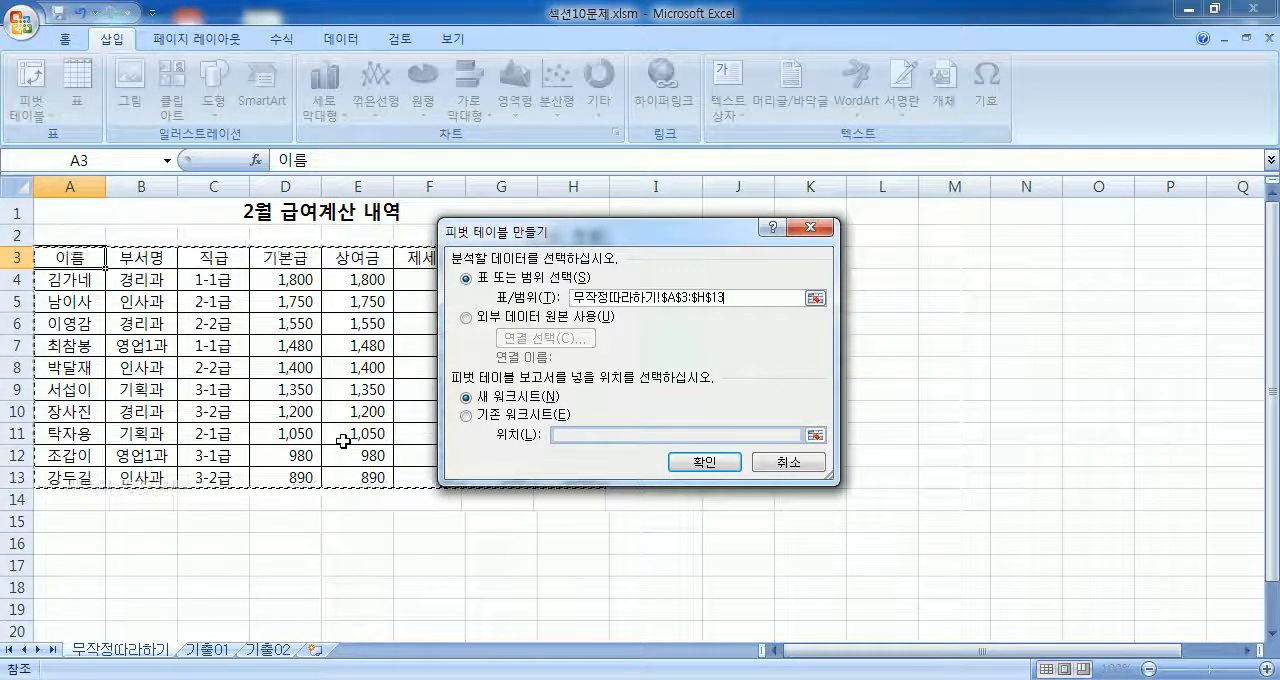
pyautogui.press('Escape')
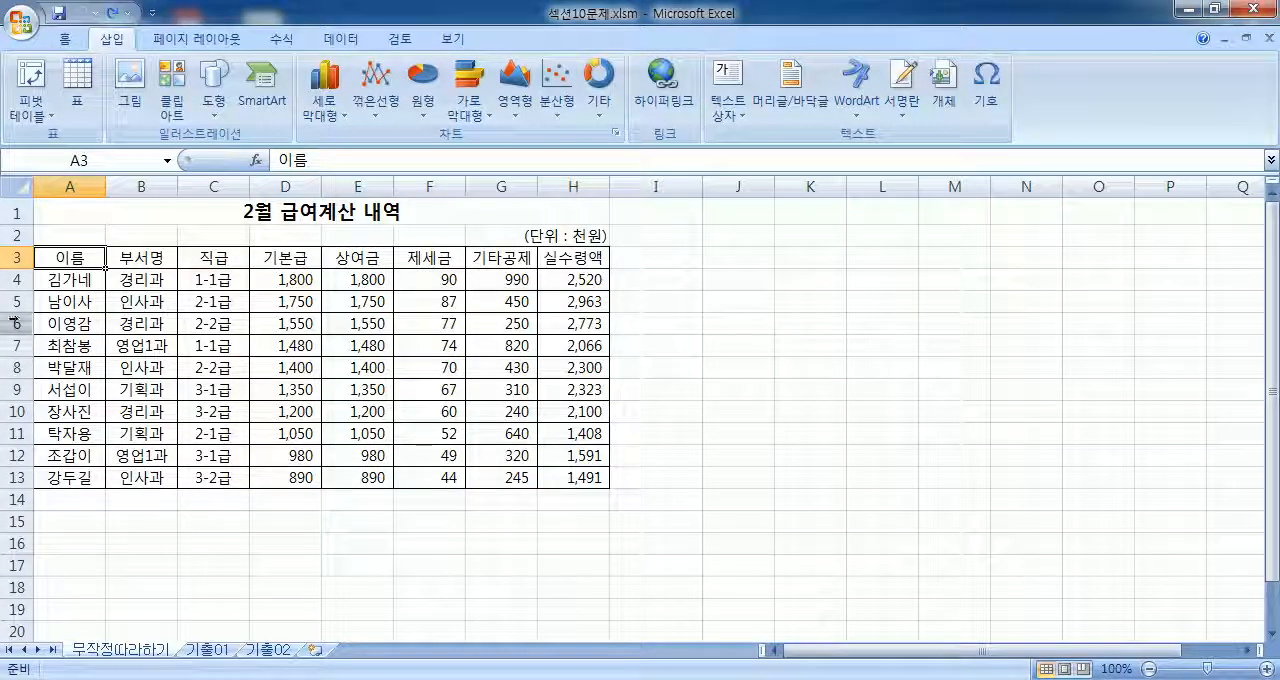
# Step: Create a PivotTable from the salary table A3:H13, placing it in the existing worksheet at cell A20
pyautogui.moveTo(66, 256); pyautogui.dragTo(556, 476)
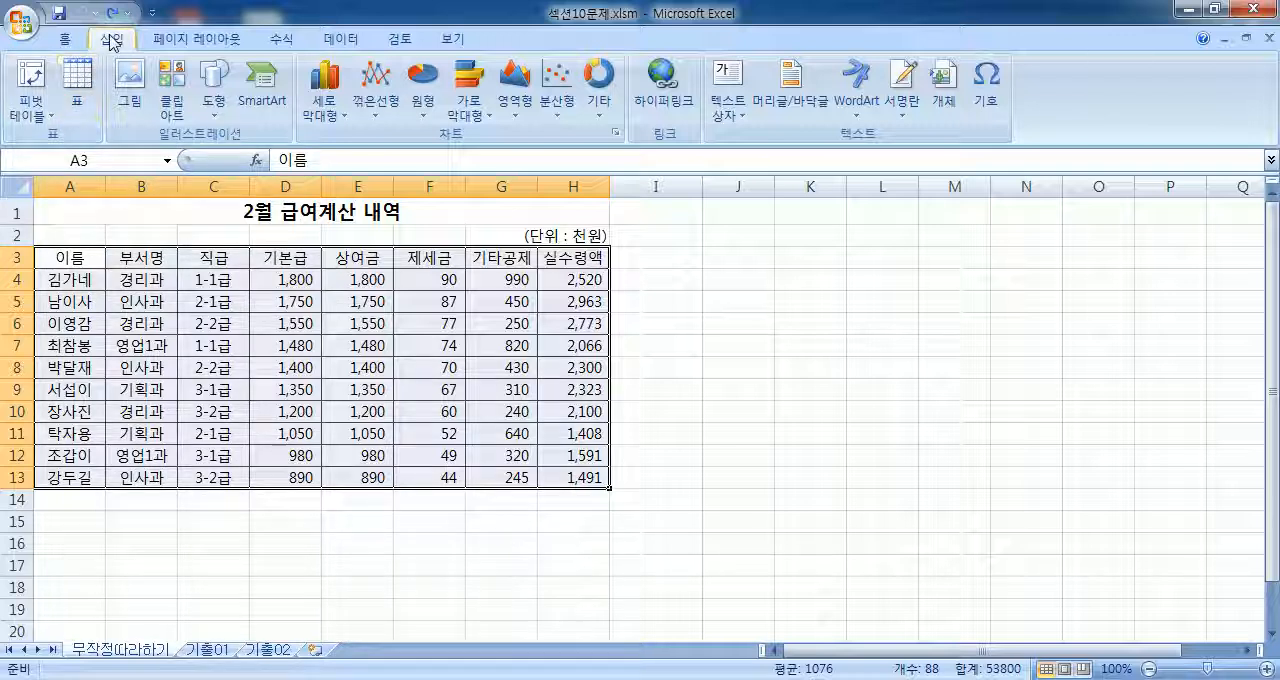
pyautogui.click(38, 113)
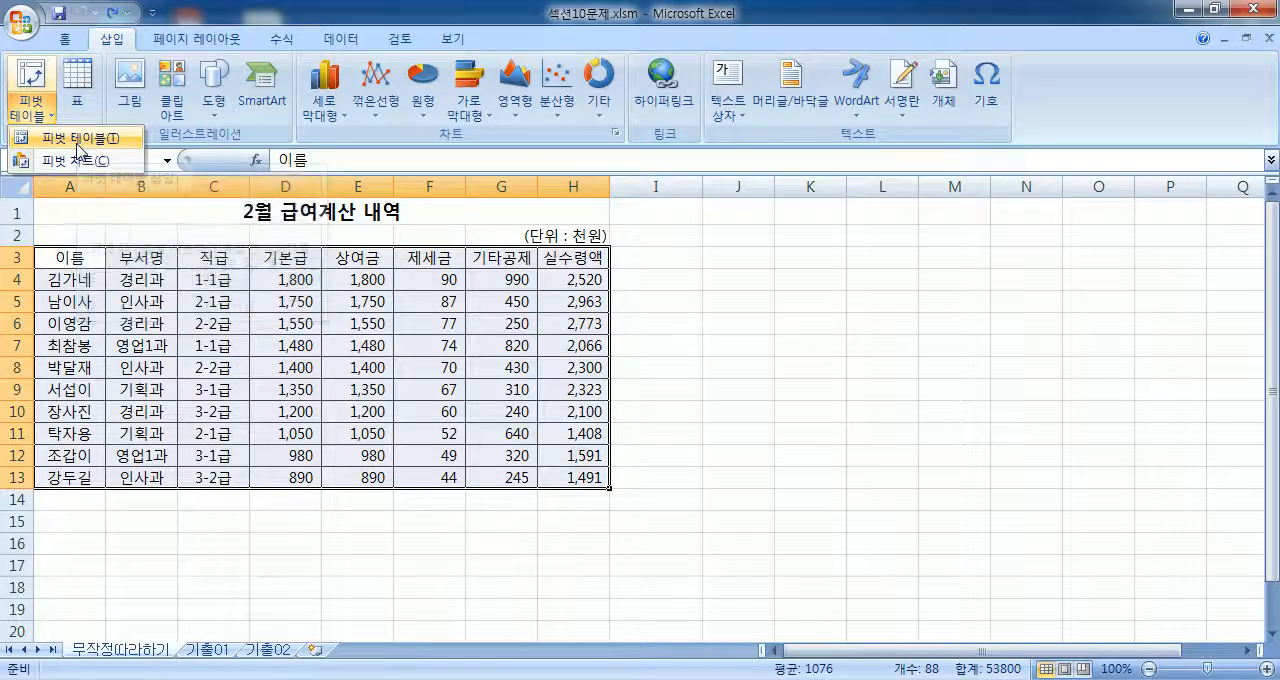
pyautogui.click(80, 139)
pyautogui.moveTo(632, 240); pyautogui.dragTo(890, 147)
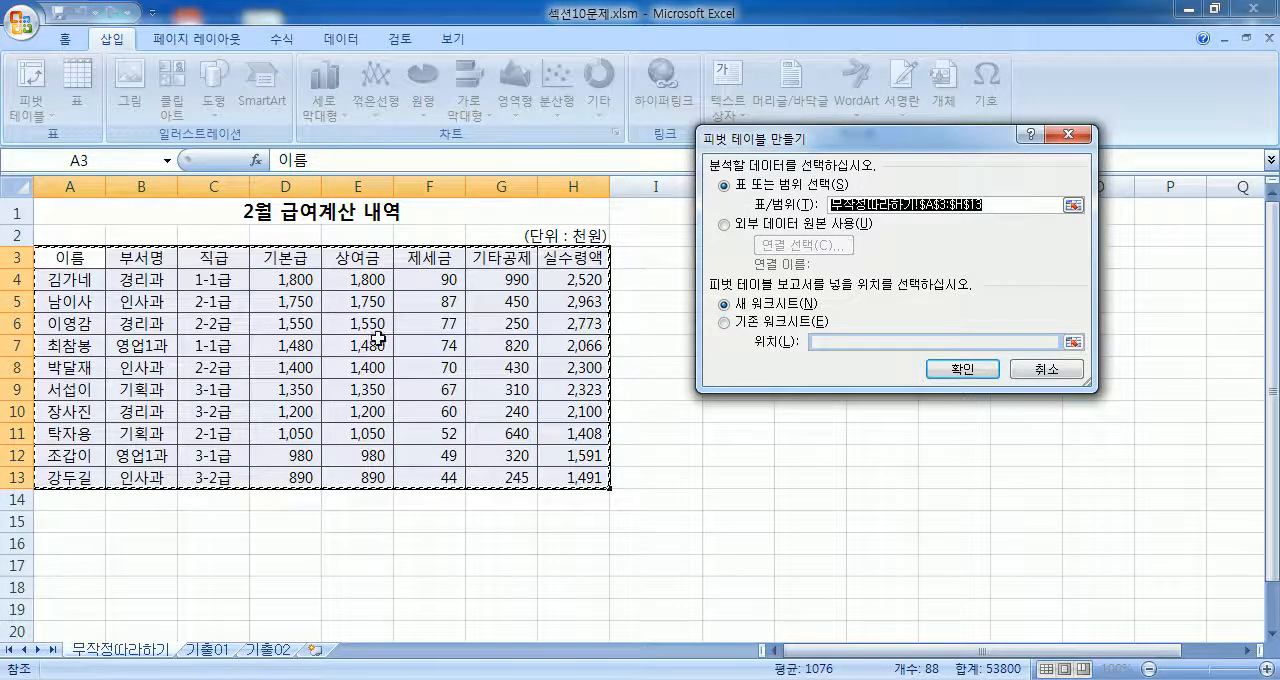
pyautogui.scroll(-3, 414, 337)
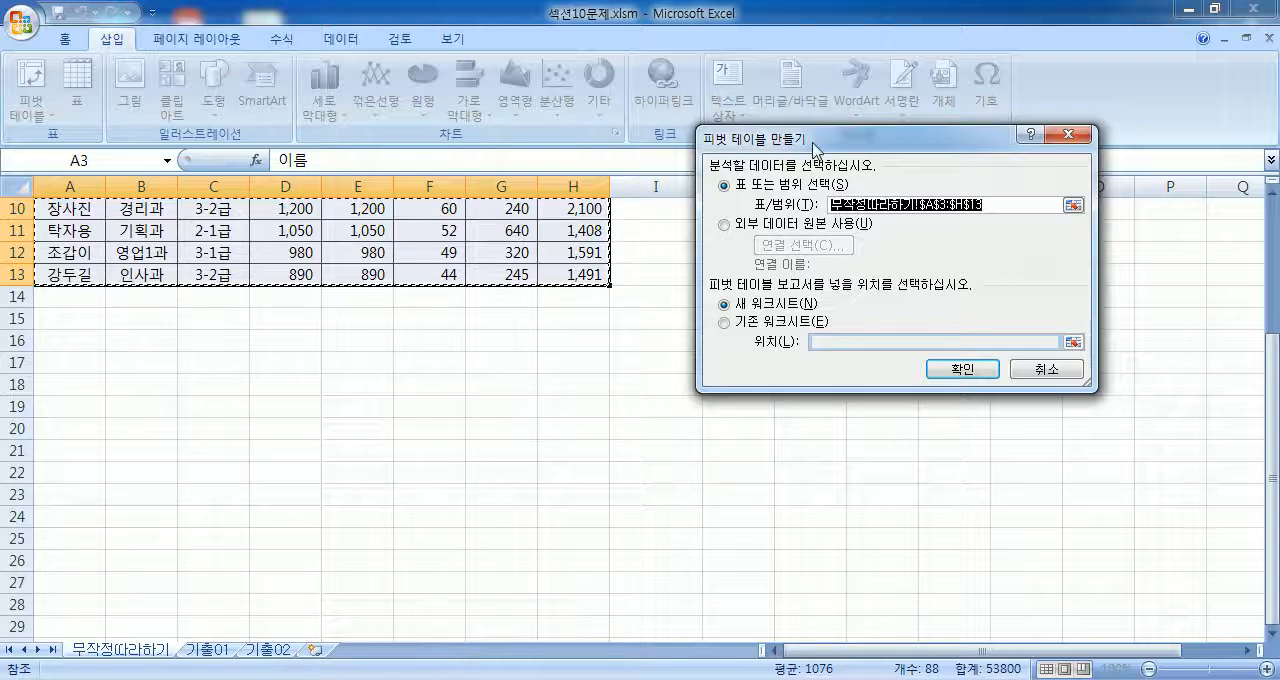
pyautogui.moveTo(814, 142); pyautogui.dragTo(802, 96)
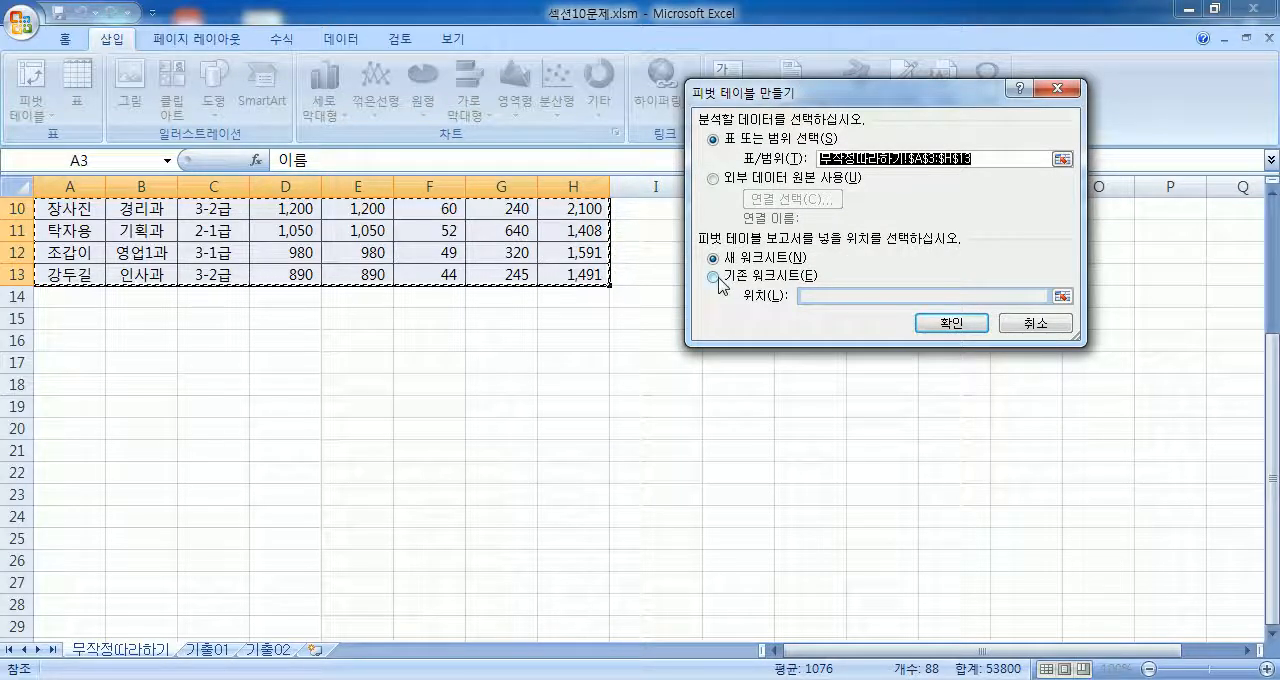
pyautogui.click(721, 279)
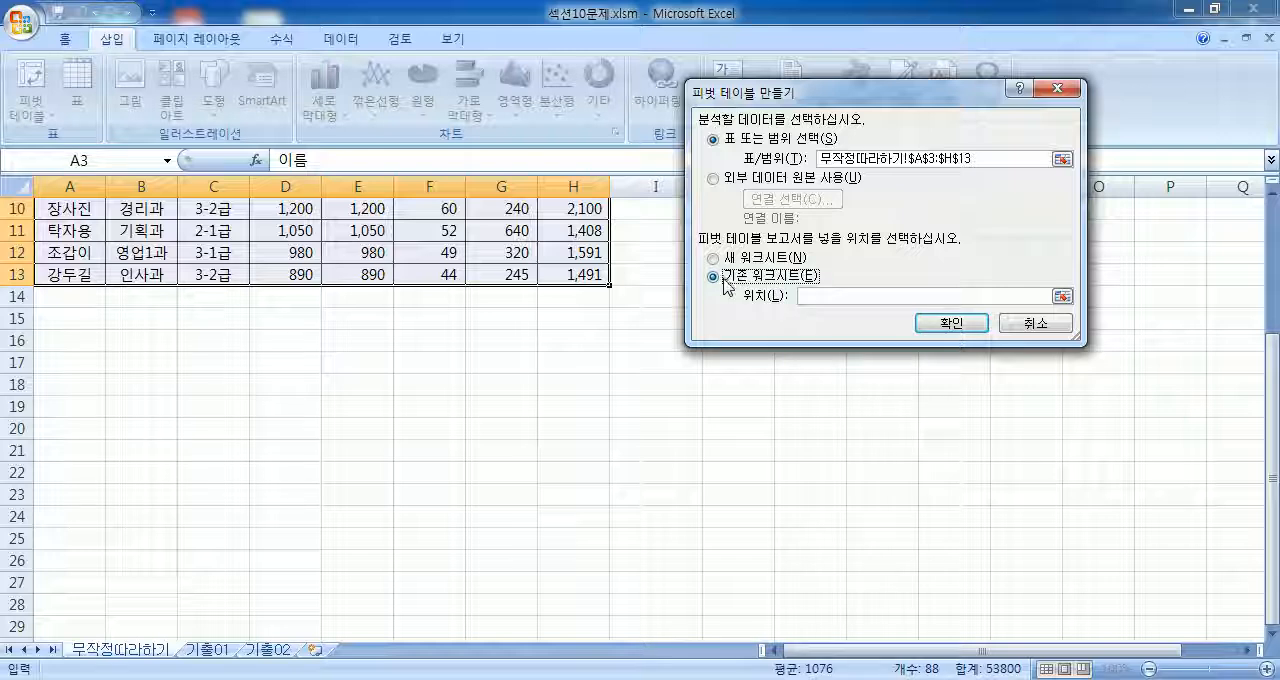
pyautogui.click(51, 434)
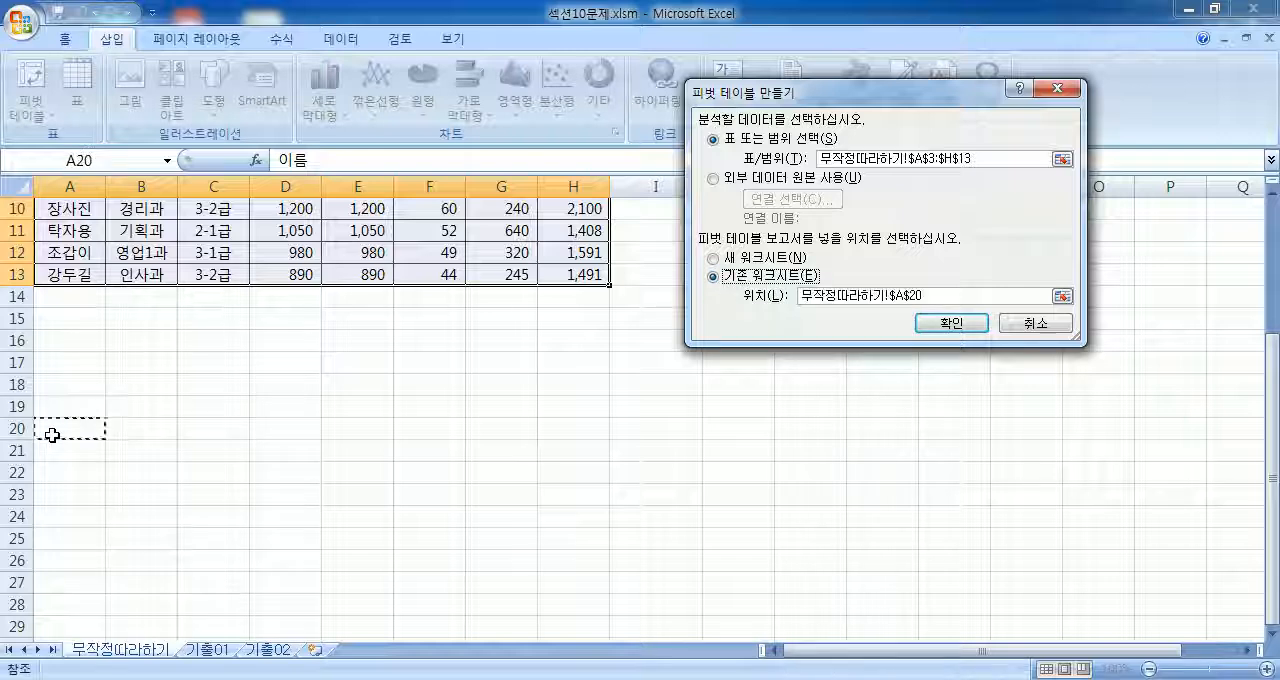
pyautogui.scroll(-1, 100, 420)
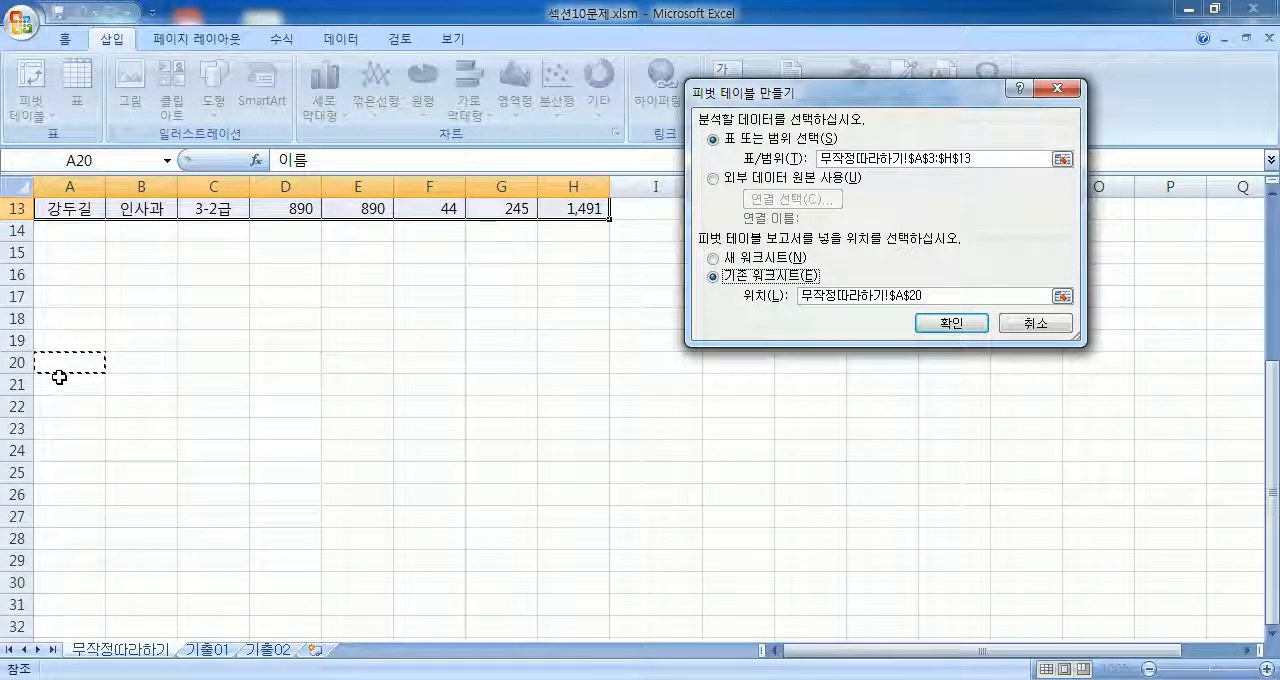
pyautogui.click(948, 324)
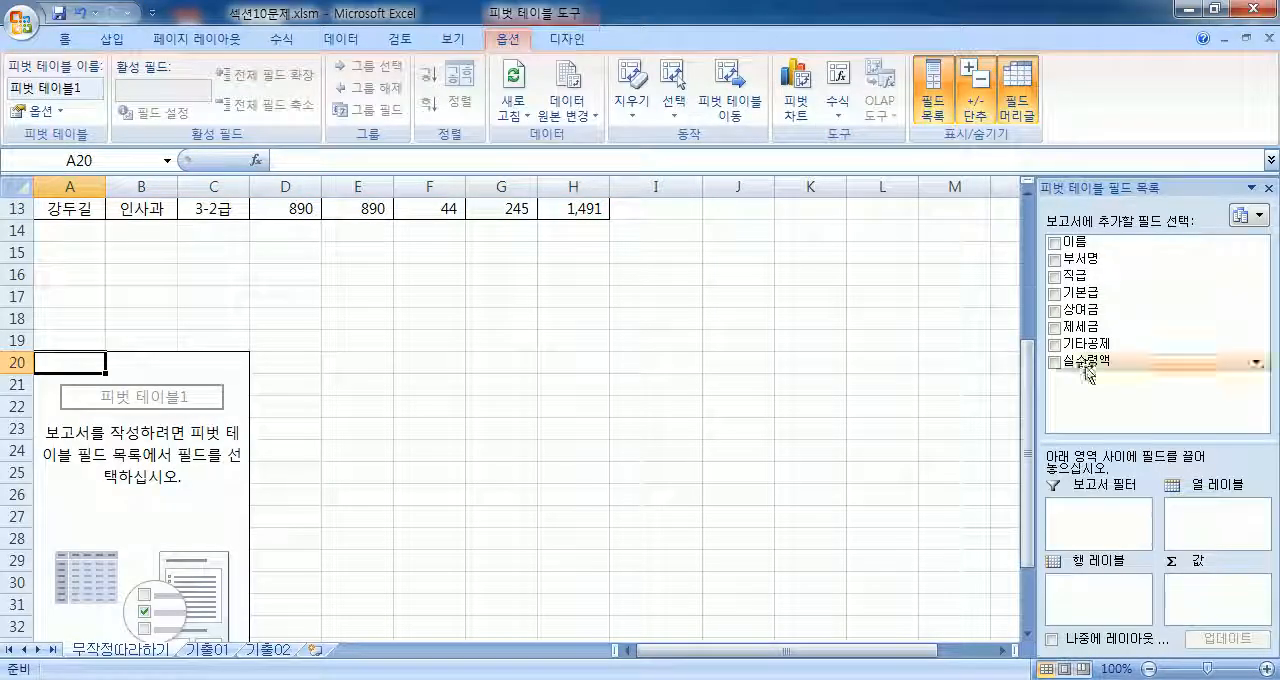
# Step: Enlarge the layout areas of the PivotTable field list, float and resize the list, and dock it back
pyautogui.moveTo(1082, 441); pyautogui.dragTo(1097, 403)
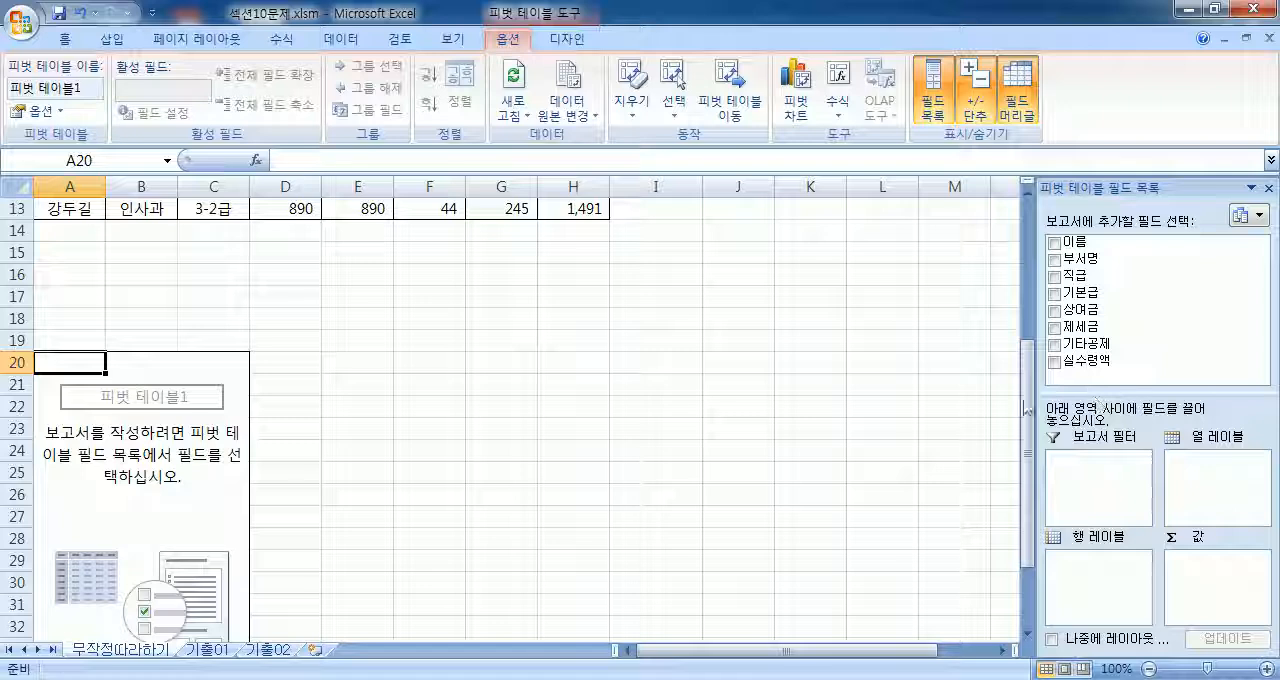
pyautogui.scroll(-4, 375, 396)
pyautogui.scroll(2, 348, 396)
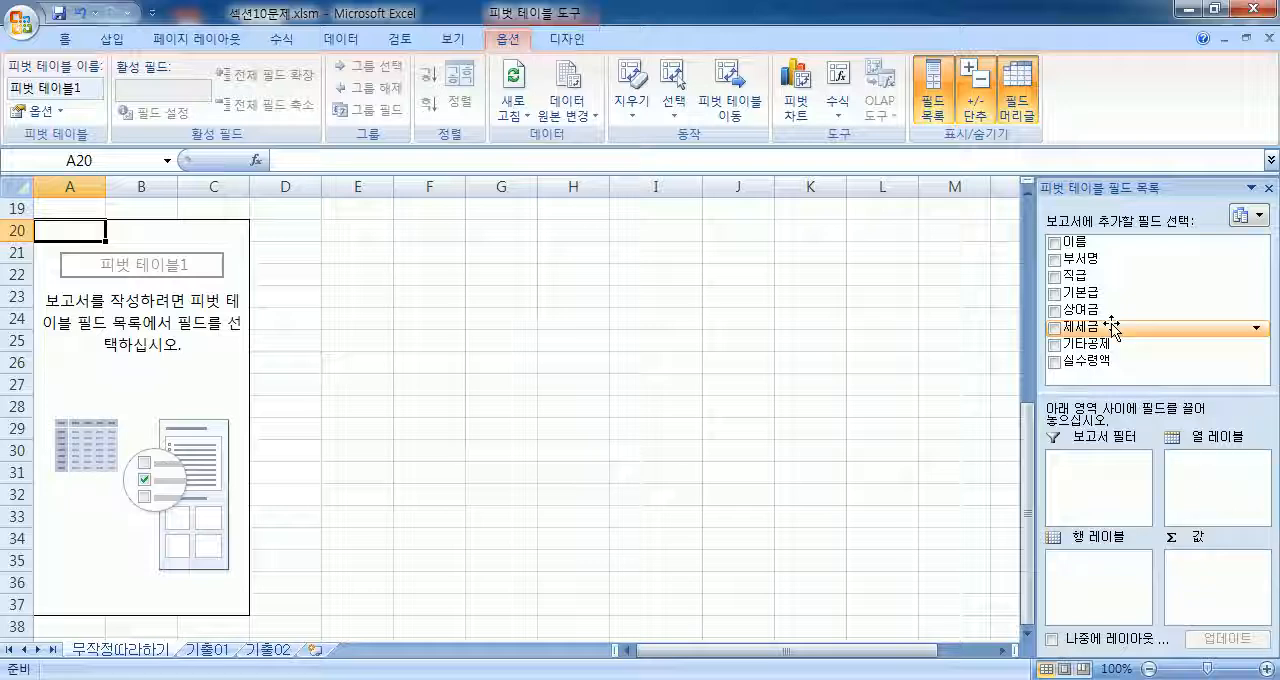
pyautogui.moveTo(1150, 197); pyautogui.dragTo(818, 86)
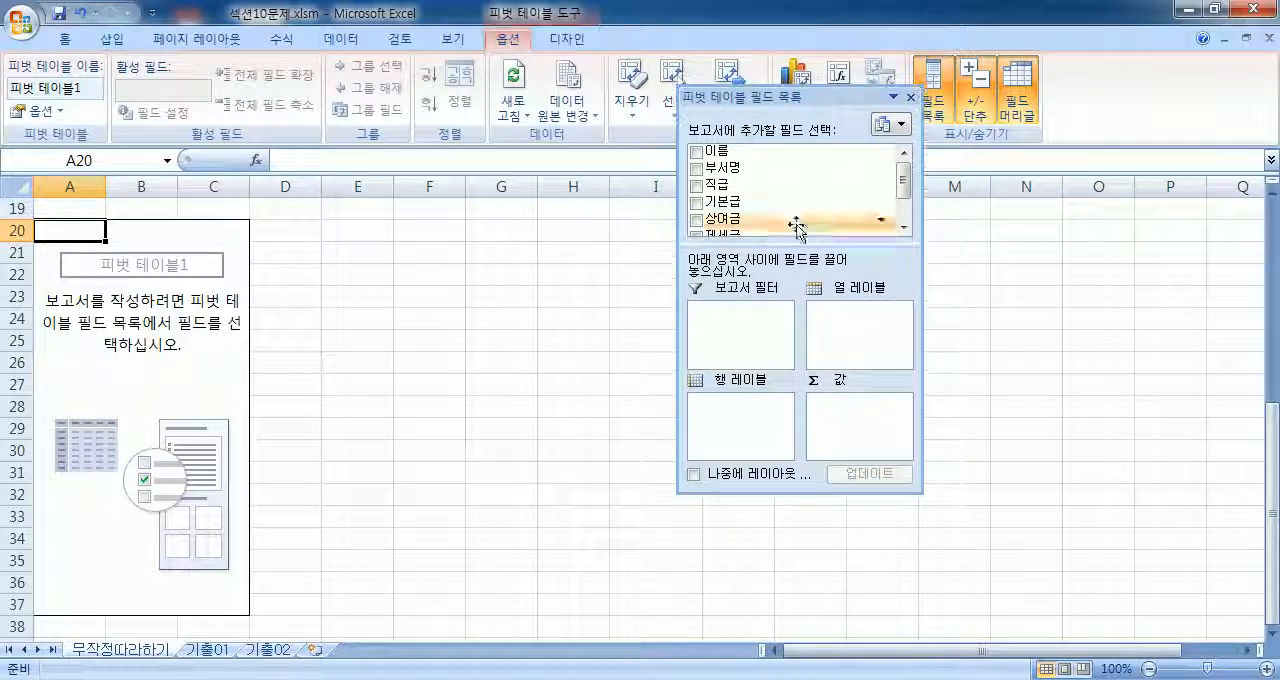
pyautogui.moveTo(794, 248); pyautogui.dragTo(789, 292)
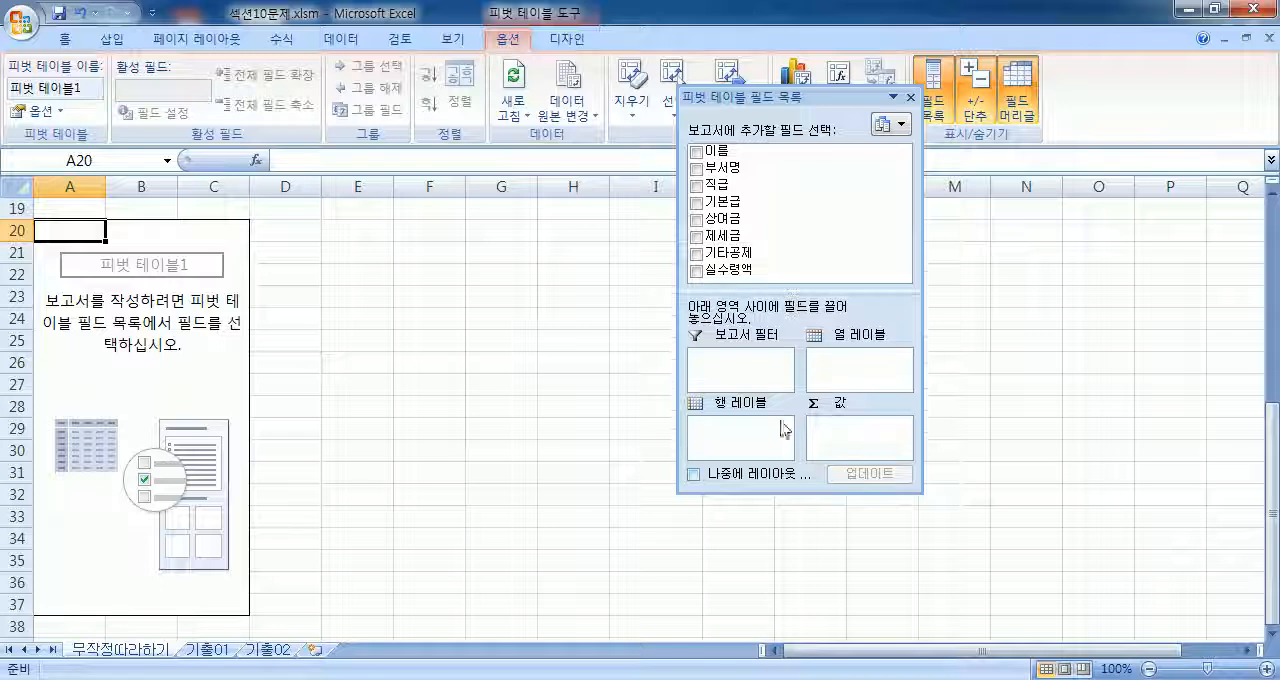
pyautogui.moveTo(777, 492); pyautogui.dragTo(777, 551)
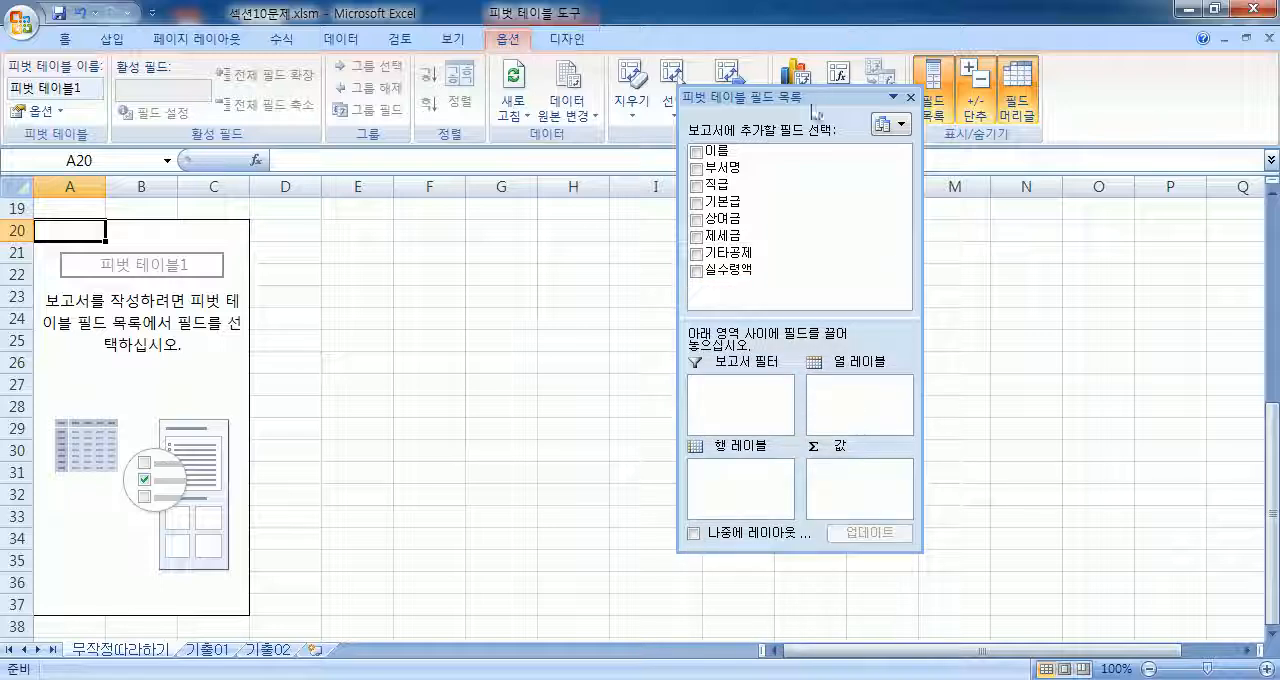
pyautogui.moveTo(813, 103); pyautogui.dragTo(1172, 195)
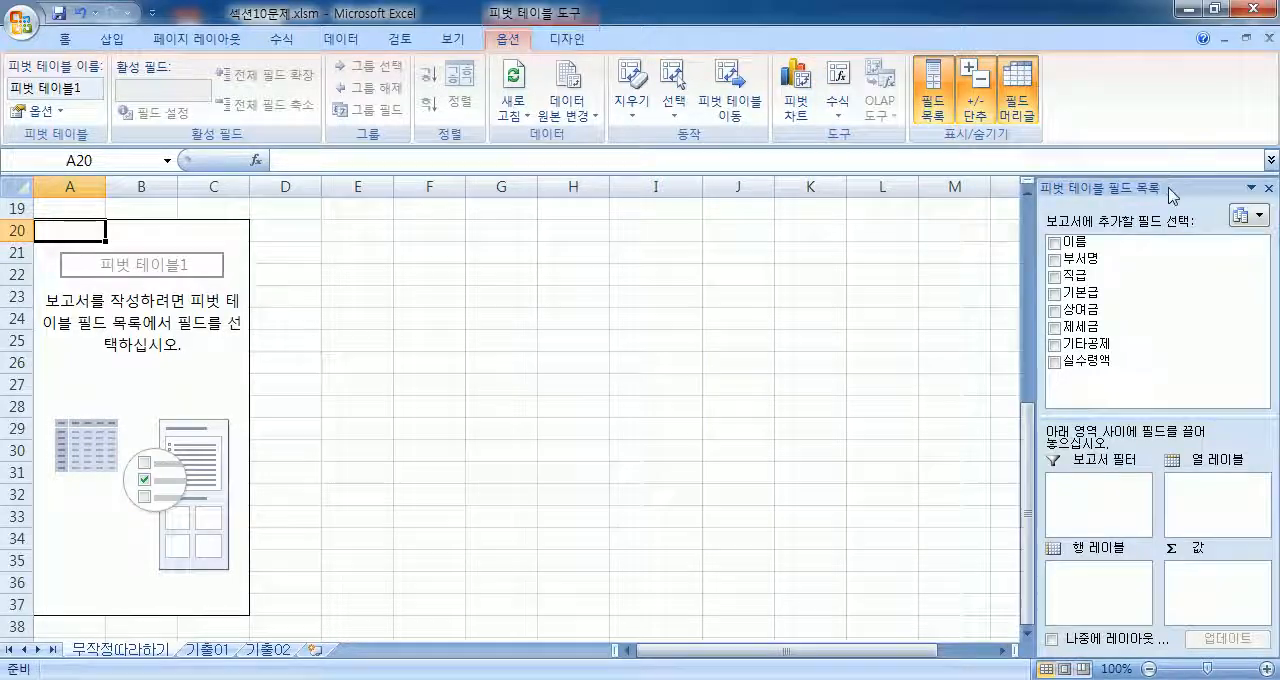
# Step: Hide the PivotTable field list and show it again
pyautogui.click(933, 90)
pyautogui.click(934, 89)
pyautogui.moveTo(1105, 187); pyautogui.dragTo(968, 170)
# Step: Add 이름 as the PivotTable's report filter and 부서명 as its row label field
pyautogui.moveTo(1085, 258); pyautogui.dragTo(1090, 508)
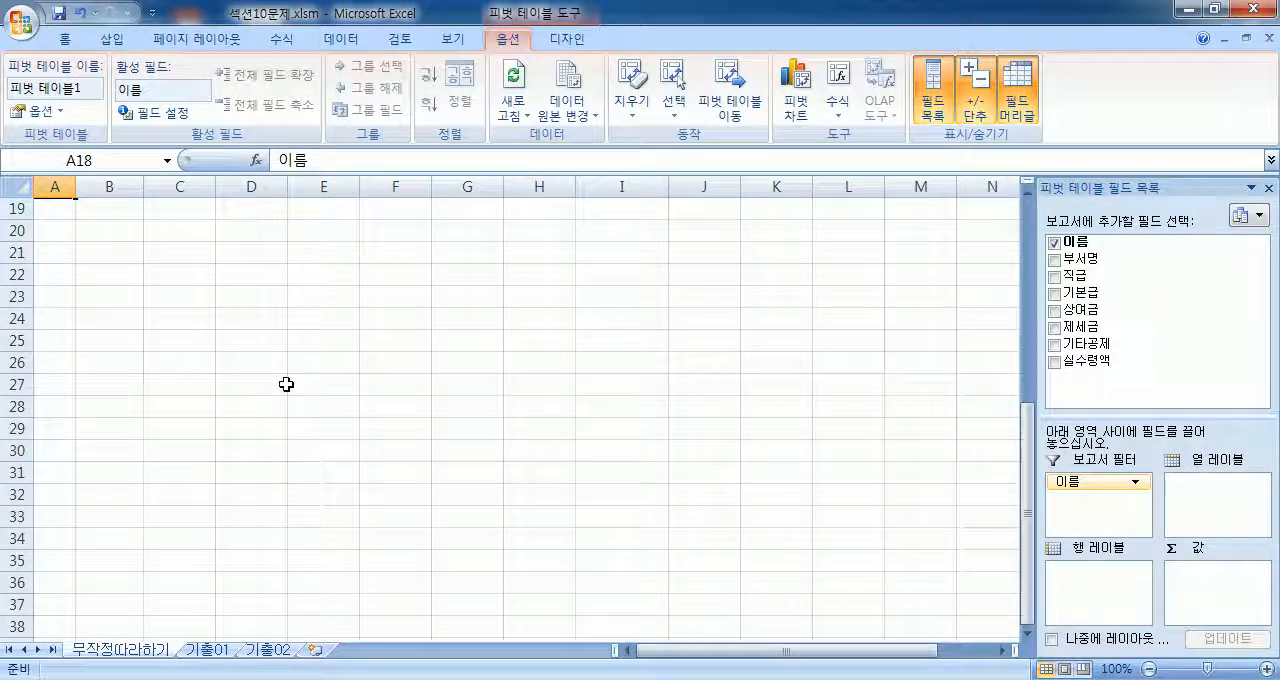
pyautogui.scroll(4, 251, 374)
pyautogui.scroll(-1, 251, 374)
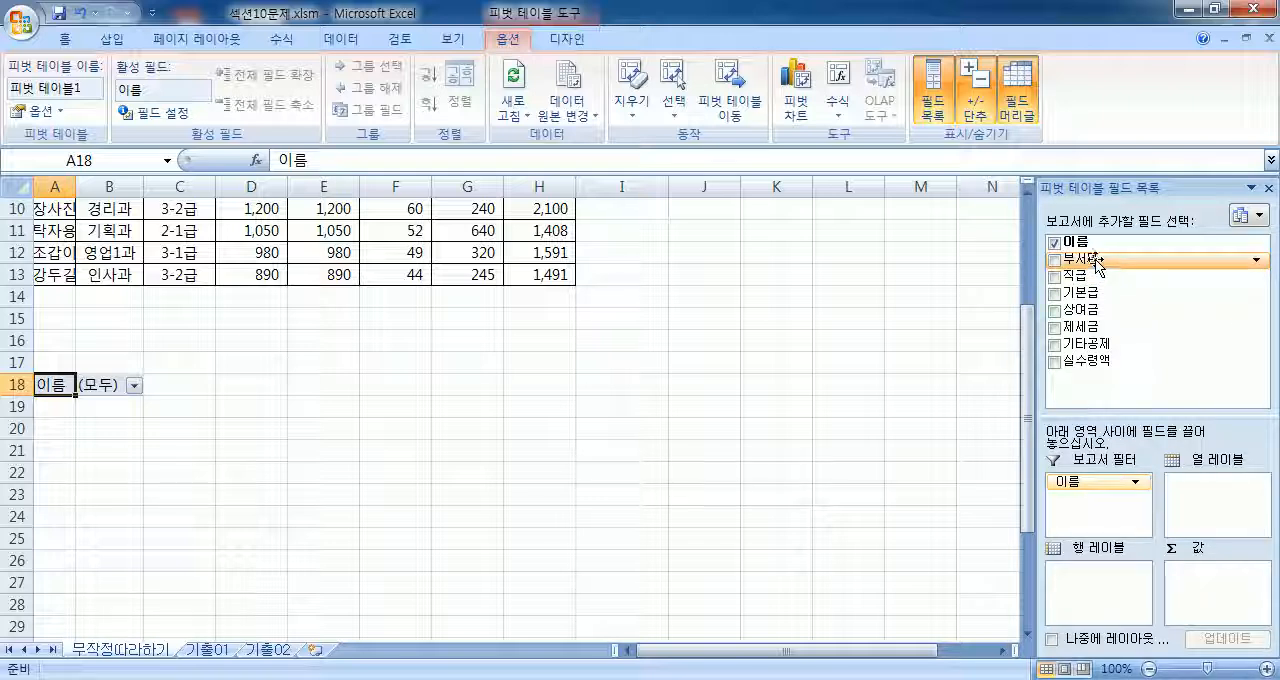
pyautogui.moveTo(1097, 265); pyautogui.dragTo(1087, 576)
# Step: With the field list floating, take 부서명 out of the row labels and put it back, and add 직급 to the column labels
pyautogui.moveTo(1080, 187); pyautogui.dragTo(794, 138)
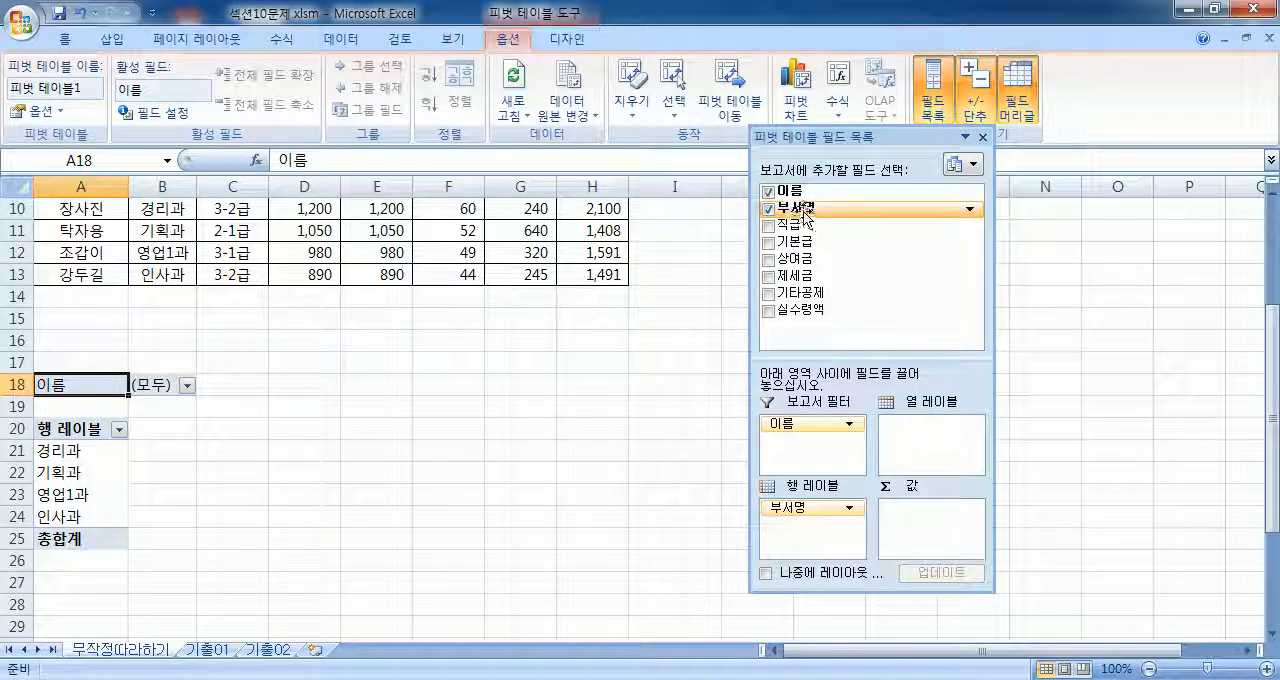
pyautogui.moveTo(793, 515); pyautogui.dragTo(630, 530)
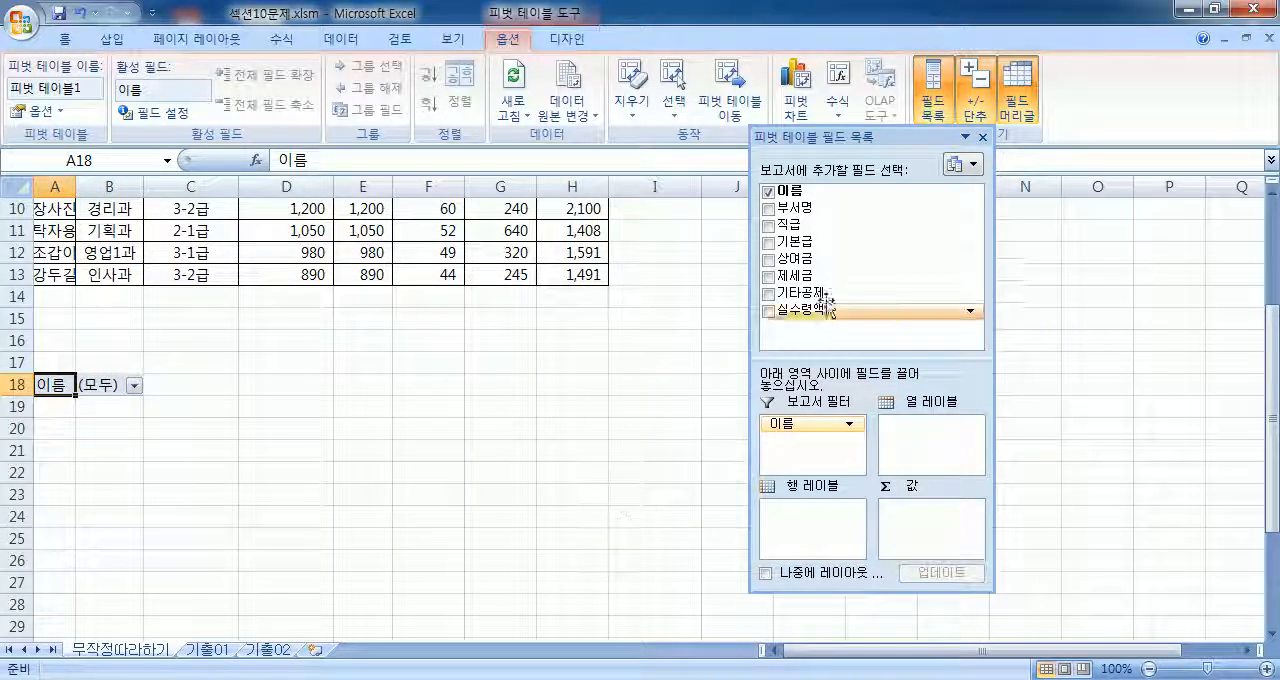
pyautogui.moveTo(795, 208); pyautogui.dragTo(798, 540)
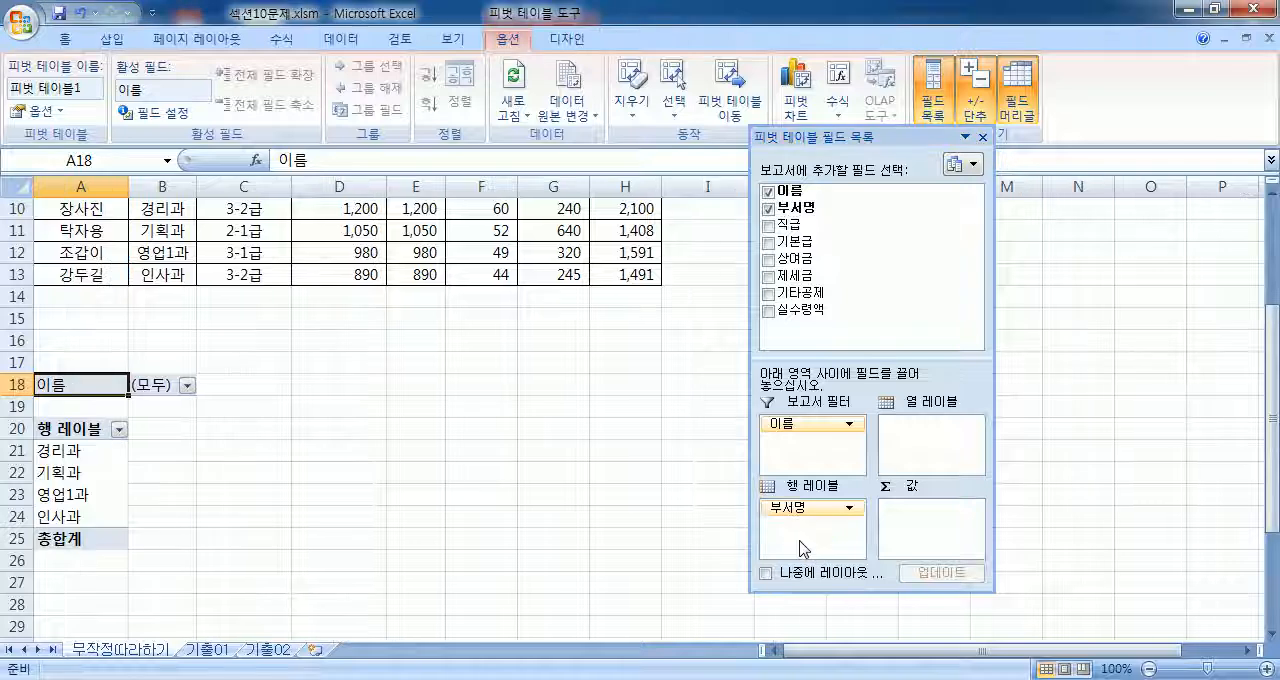
pyautogui.moveTo(790, 226); pyautogui.dragTo(912, 462)
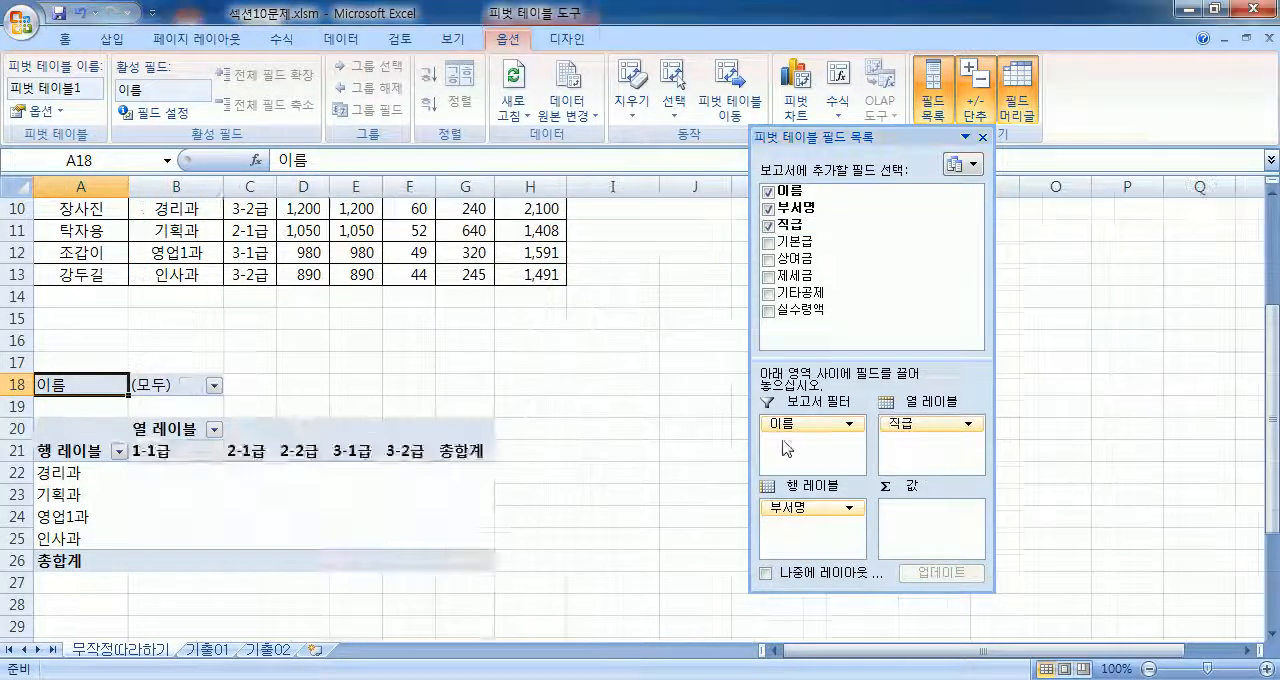
# Step: Highlight the numeric columns D to H of the salary table and compare them with the PivotTable's empty values area
pyautogui.scroll(3, 218, 412)
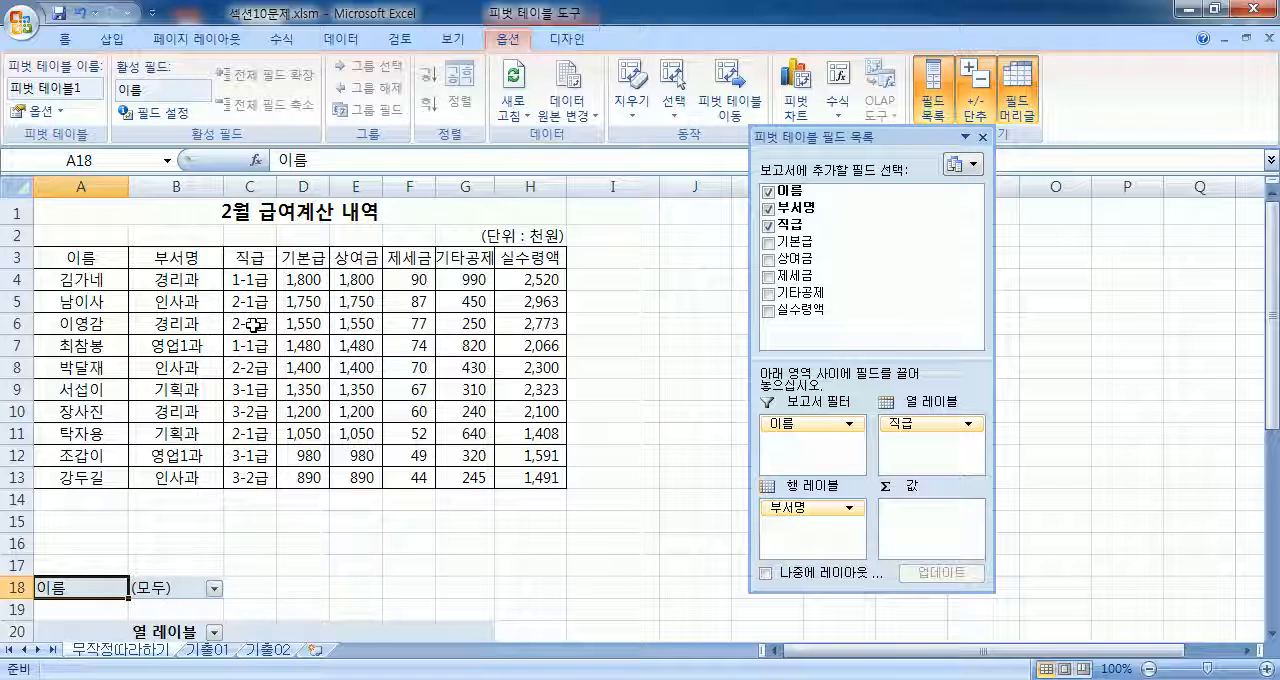
pyautogui.moveTo(297, 180); pyautogui.dragTo(515, 181)
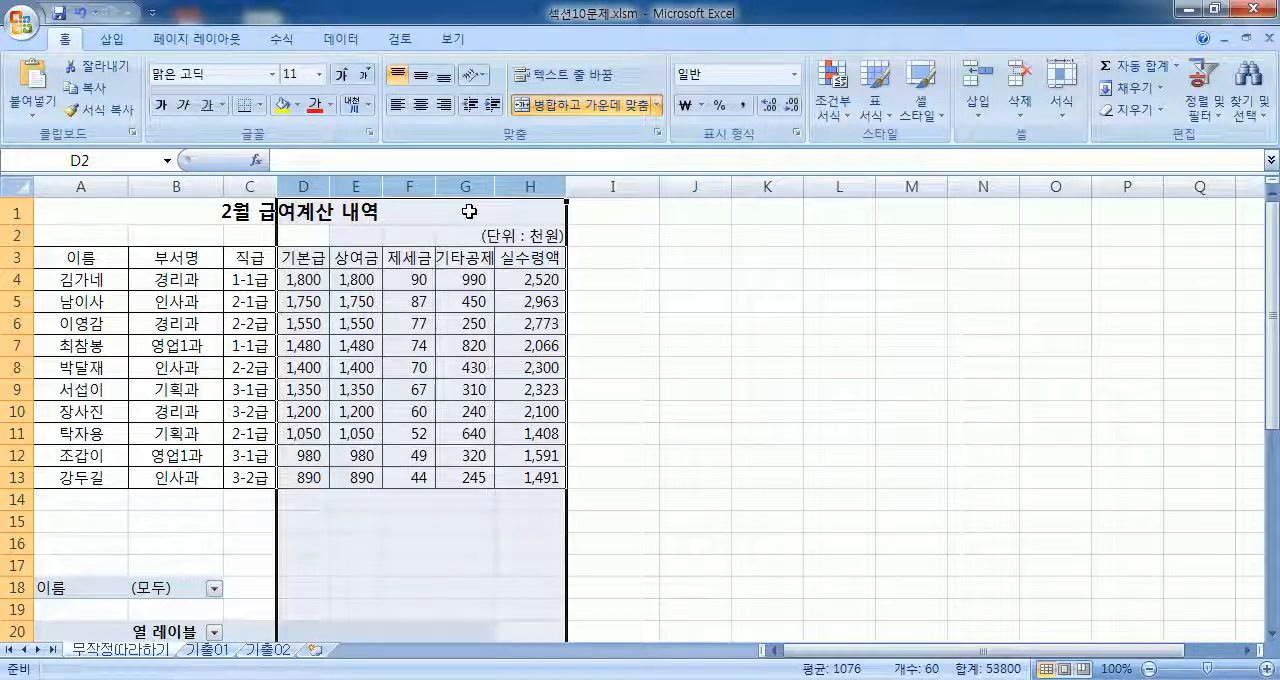
pyautogui.scroll(-2, 469, 211)
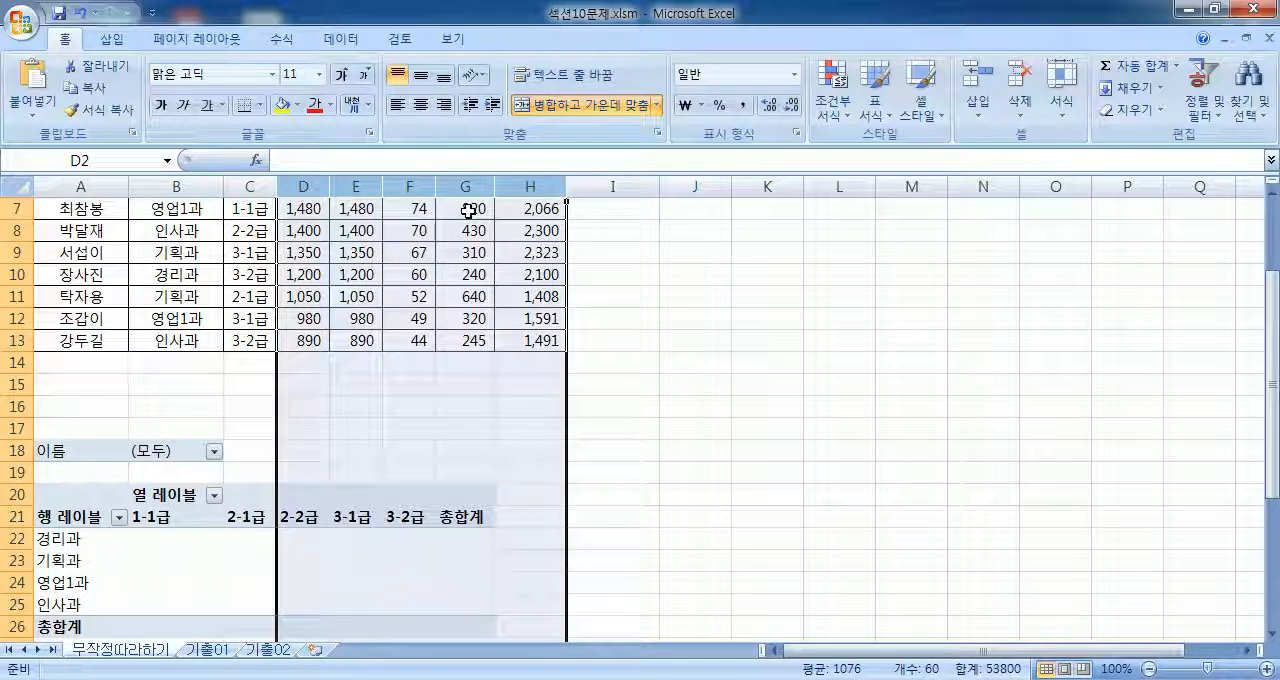
pyautogui.click(687, 312)
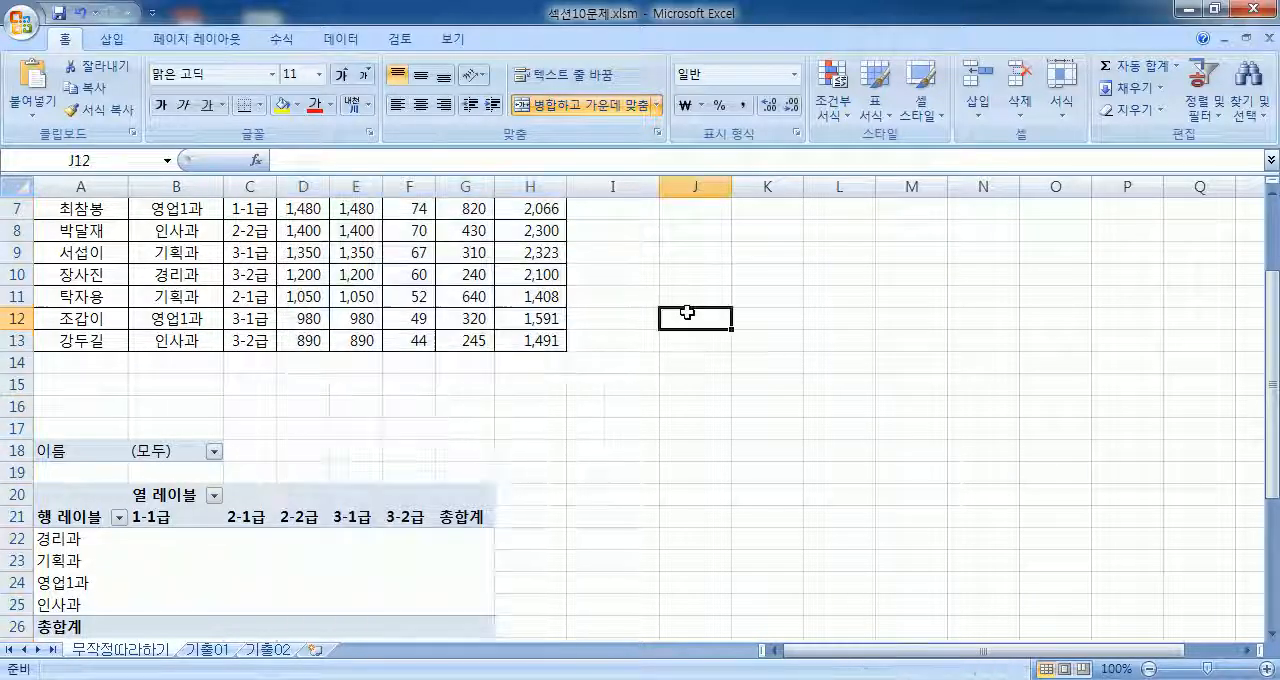
pyautogui.click(808, 337)
pyautogui.click(588, 366)
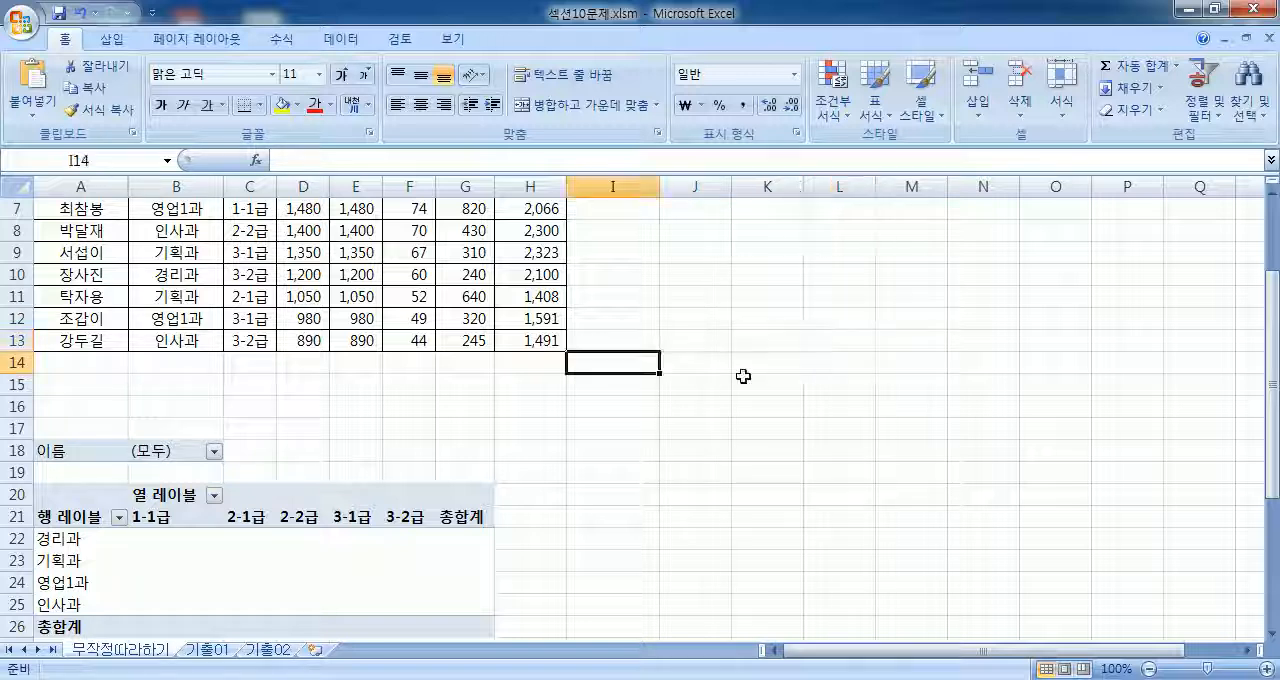
pyautogui.scroll(-3, 740, 374)
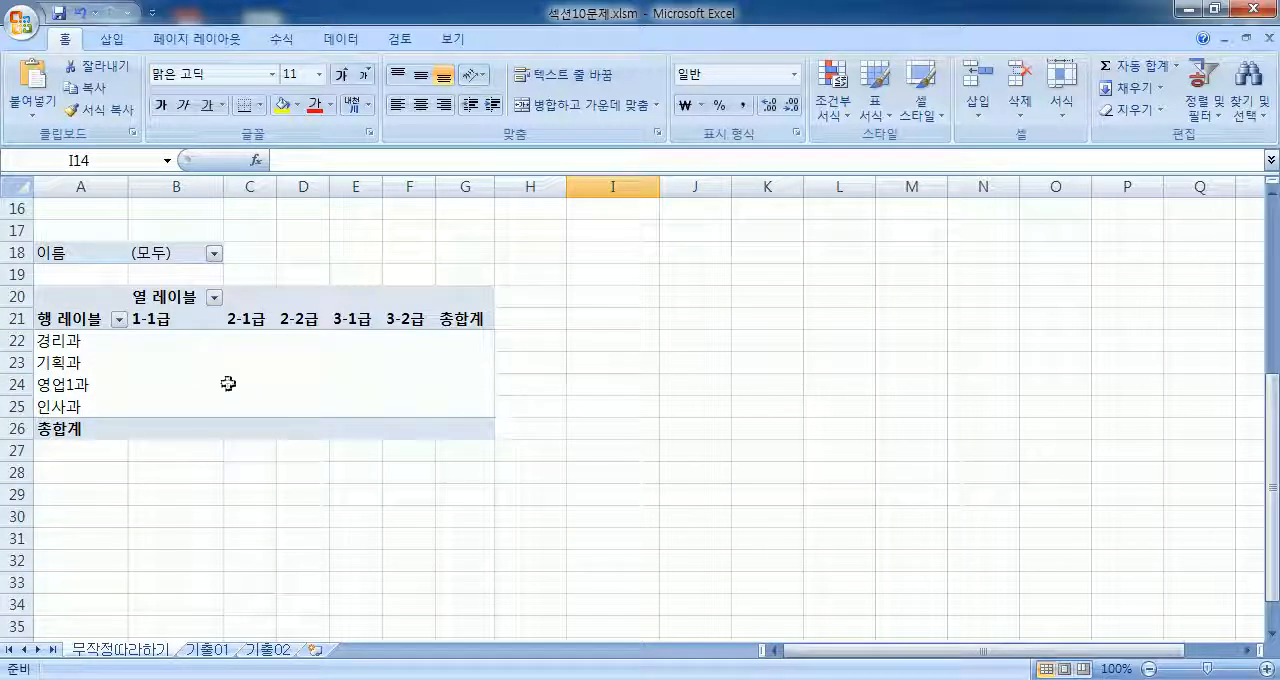
# Step: Select cells inside and outside the PivotTable to check when its field list and Options and Design tools are available
pyautogui.click(163, 359)
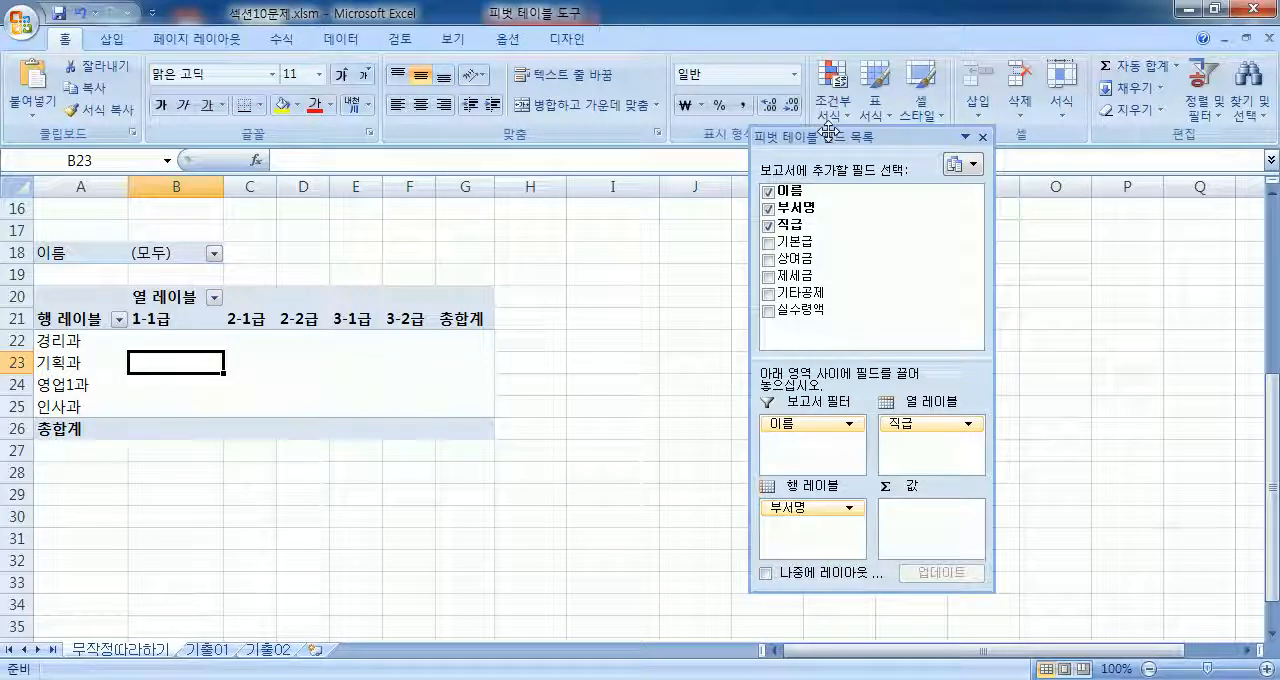
pyautogui.click(630, 293)
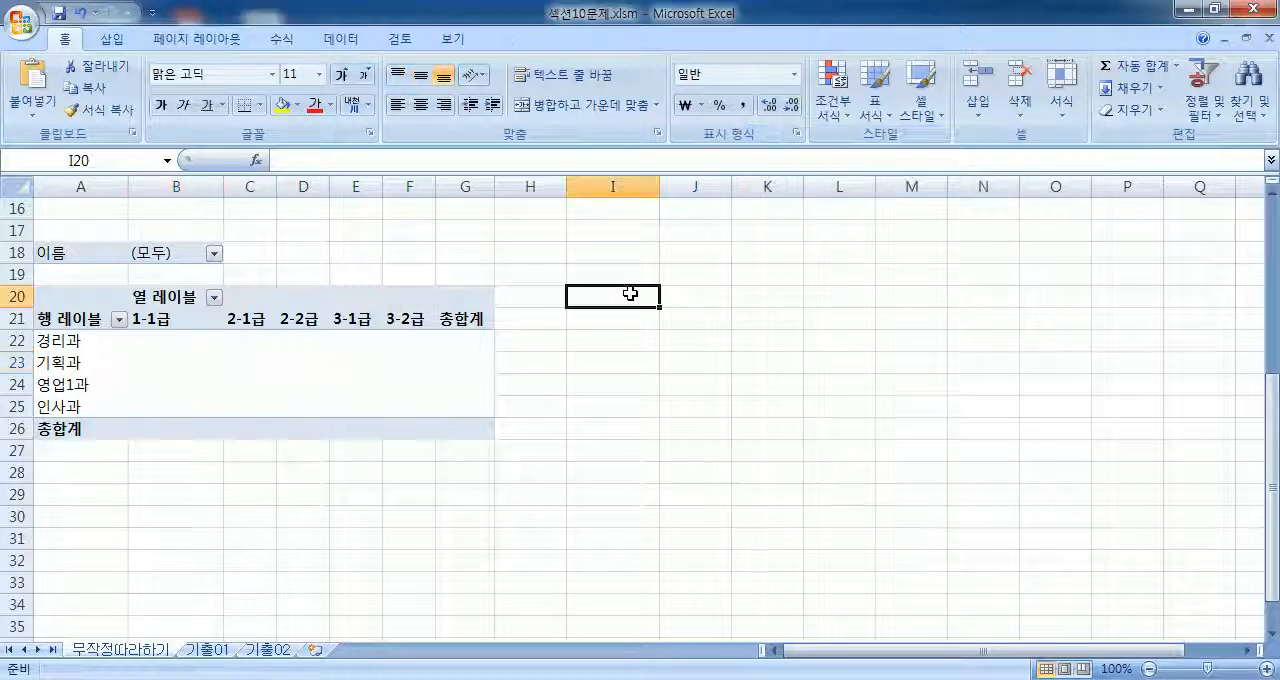
pyautogui.click(411, 367)
pyautogui.click(512, 43)
pyautogui.click(566, 40)
pyautogui.click(508, 40)
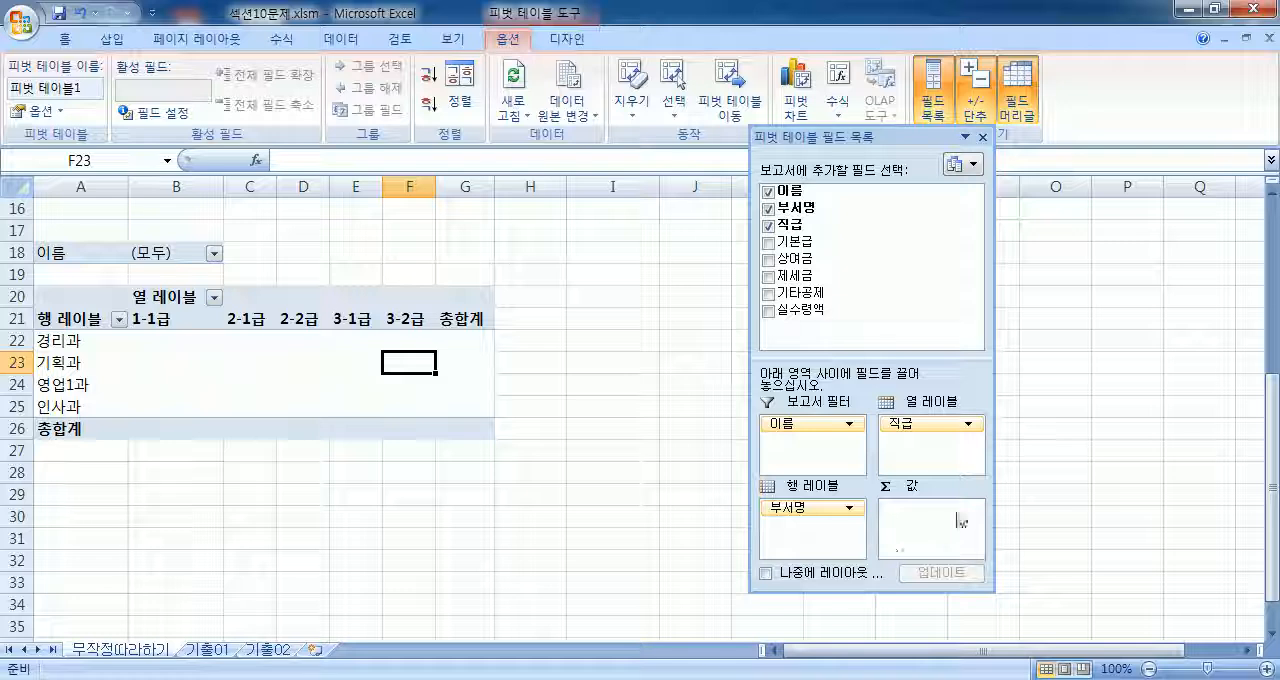
# Step: Add 상여금 and 실수령액 to the PivotTable's values area, and move the field list clear of the data
pyautogui.moveTo(797, 258); pyautogui.dragTo(903, 533)
pyautogui.moveTo(805, 309); pyautogui.dragTo(1053, 519)
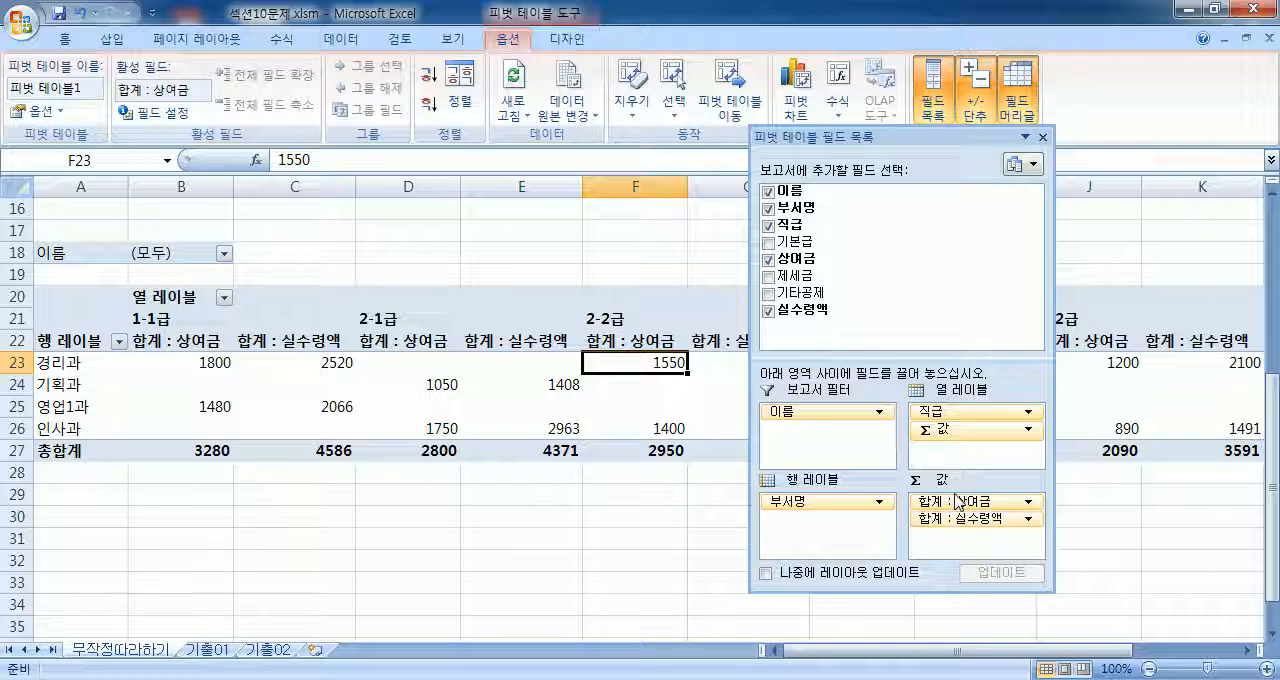
pyautogui.moveTo(848, 134); pyautogui.dragTo(817, 20)
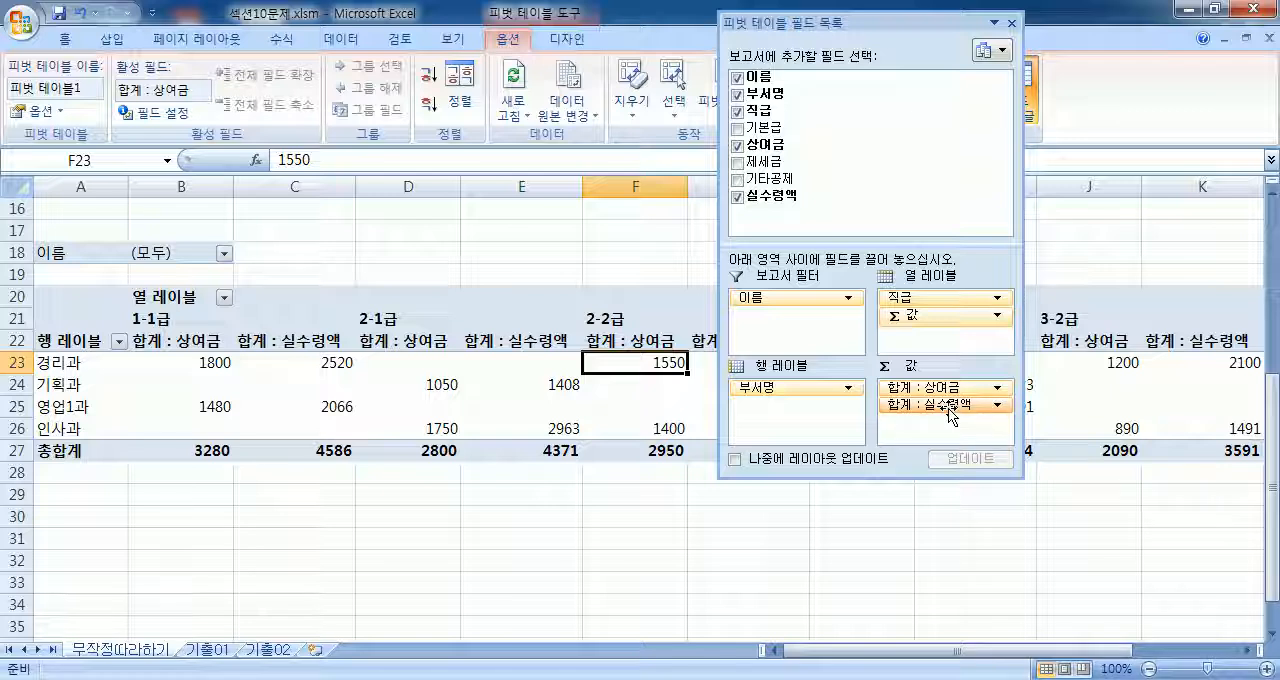
# Step: Review the commands available for the 상여금 value field, and examine its headers and cells under 1-1급 and 2-1급 in the PivotTable
pyautogui.moveTo(760, 77); pyautogui.dragTo(654, 523)
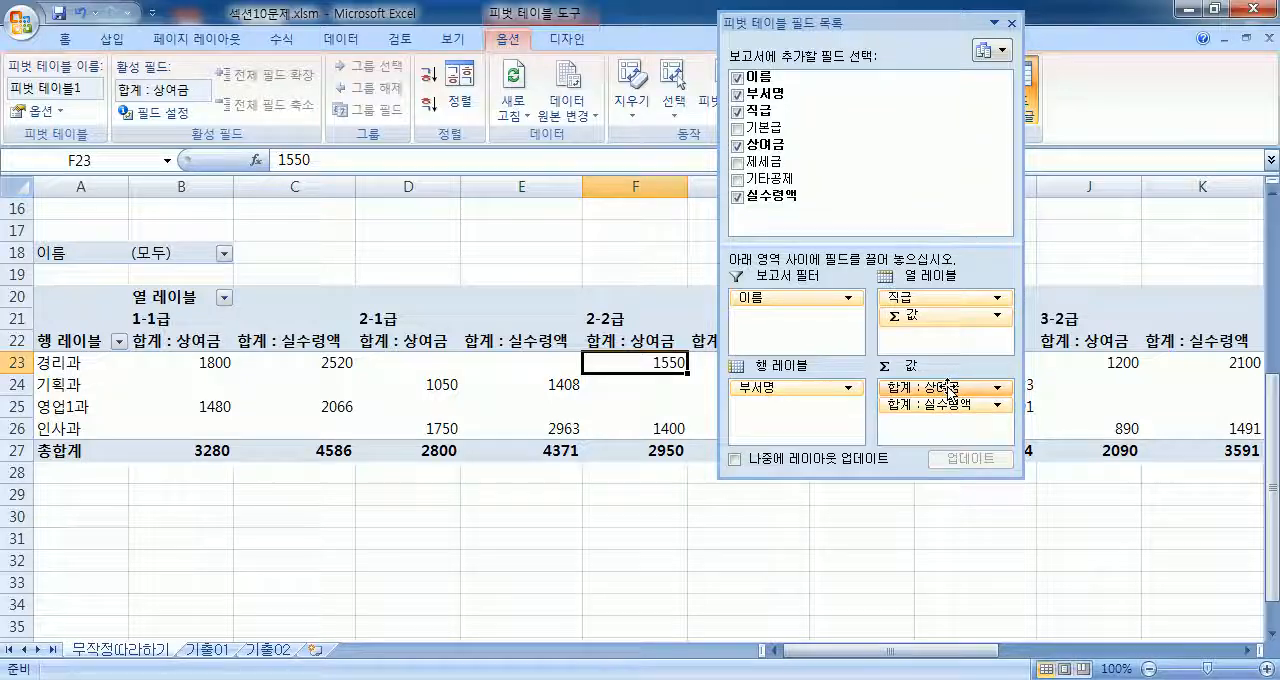
pyautogui.click(950, 389)
pyautogui.click(950, 389)
pyautogui.click(950, 389)
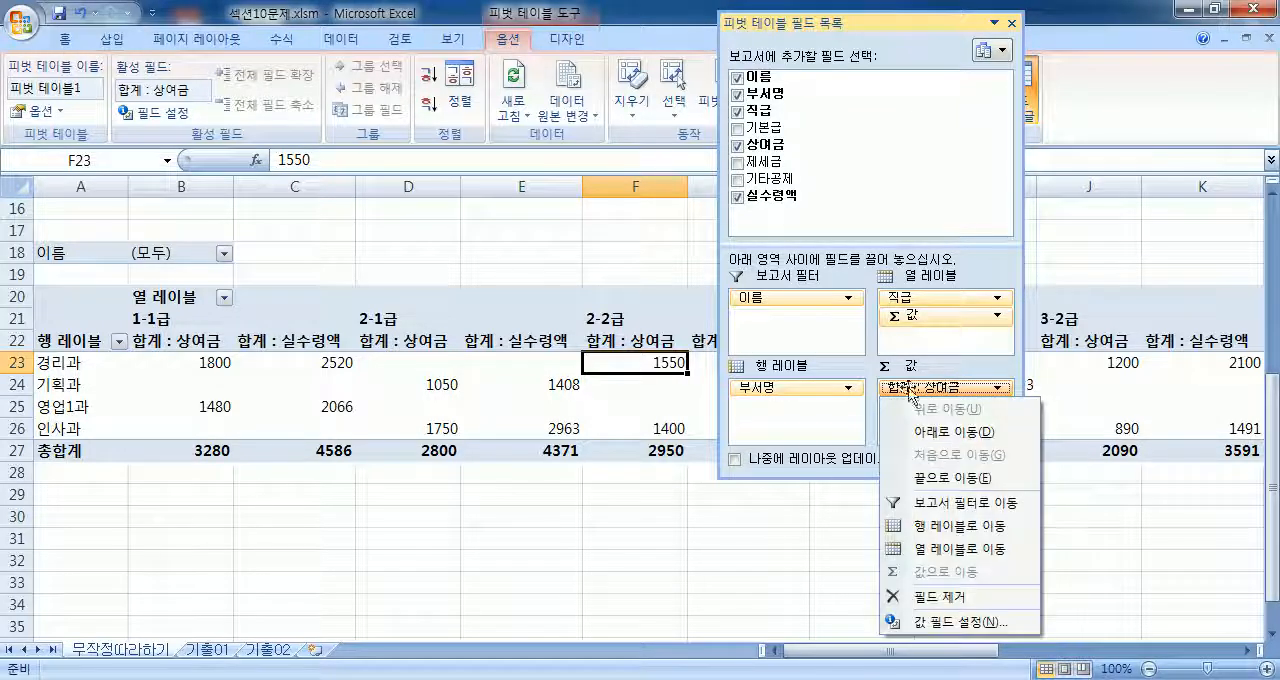
pyautogui.click(201, 341)
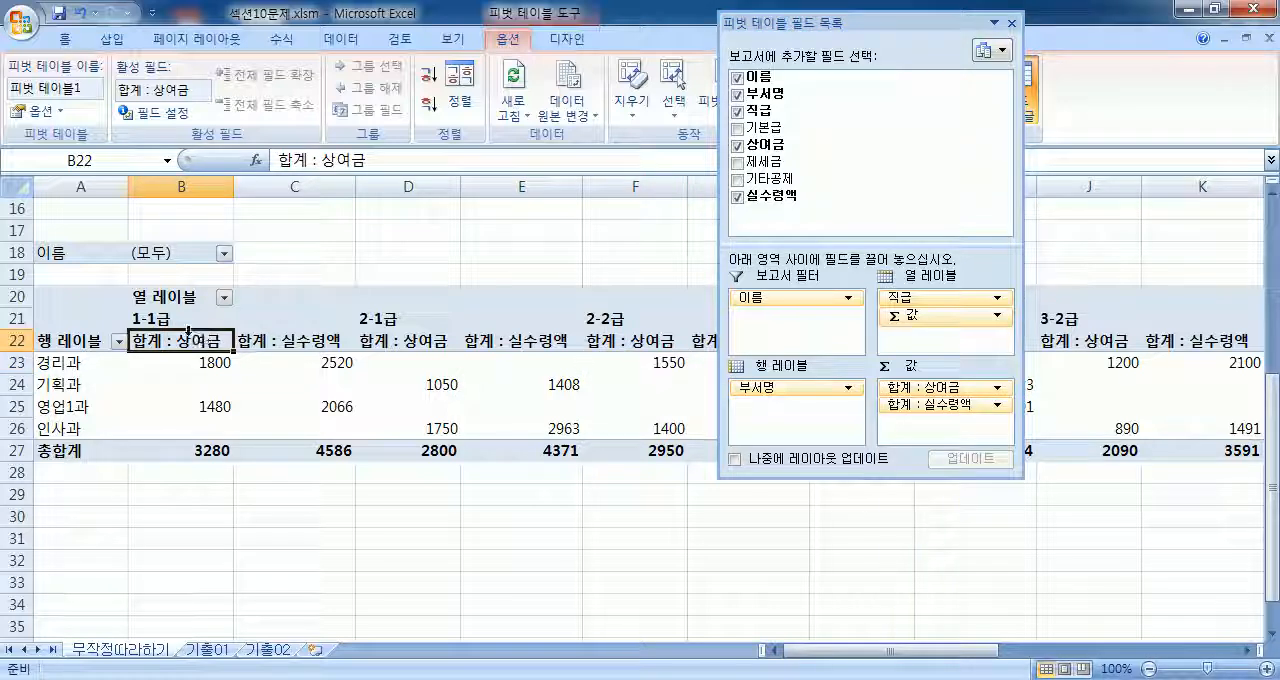
pyautogui.click(201, 368)
pyautogui.click(180, 410)
pyautogui.click(180, 385)
pyautogui.click(375, 380)
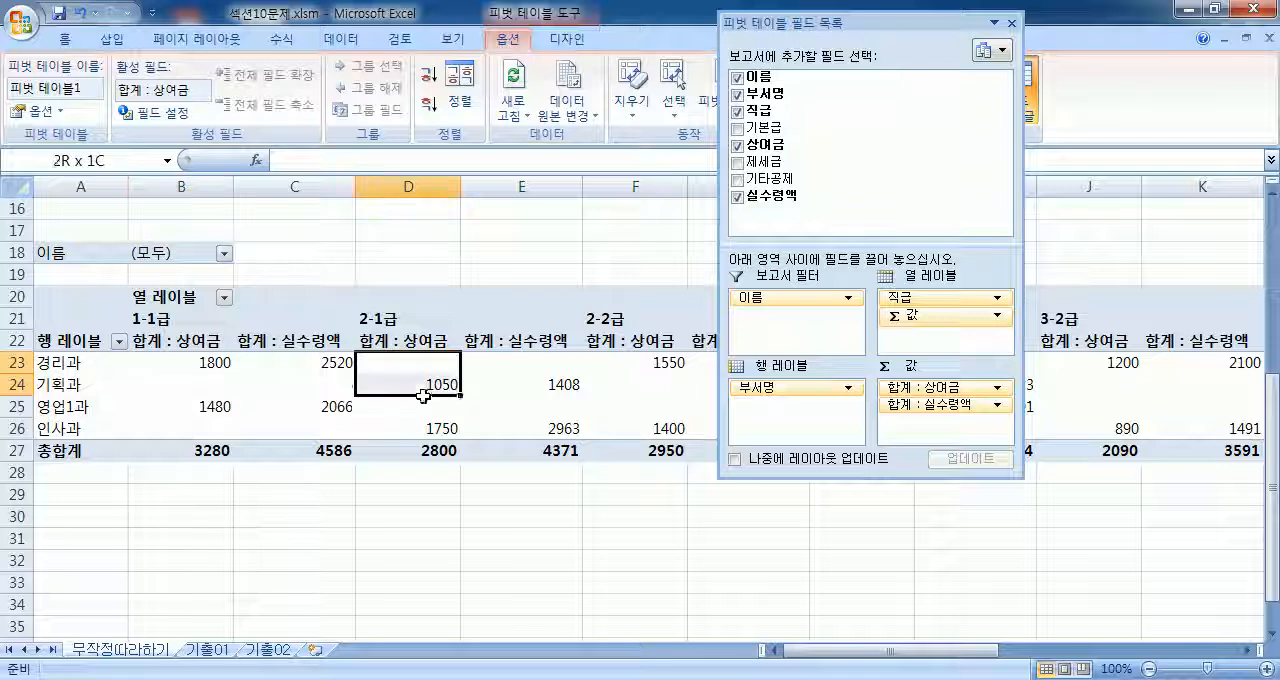
pyautogui.click(420, 360)
pyautogui.click(362, 330)
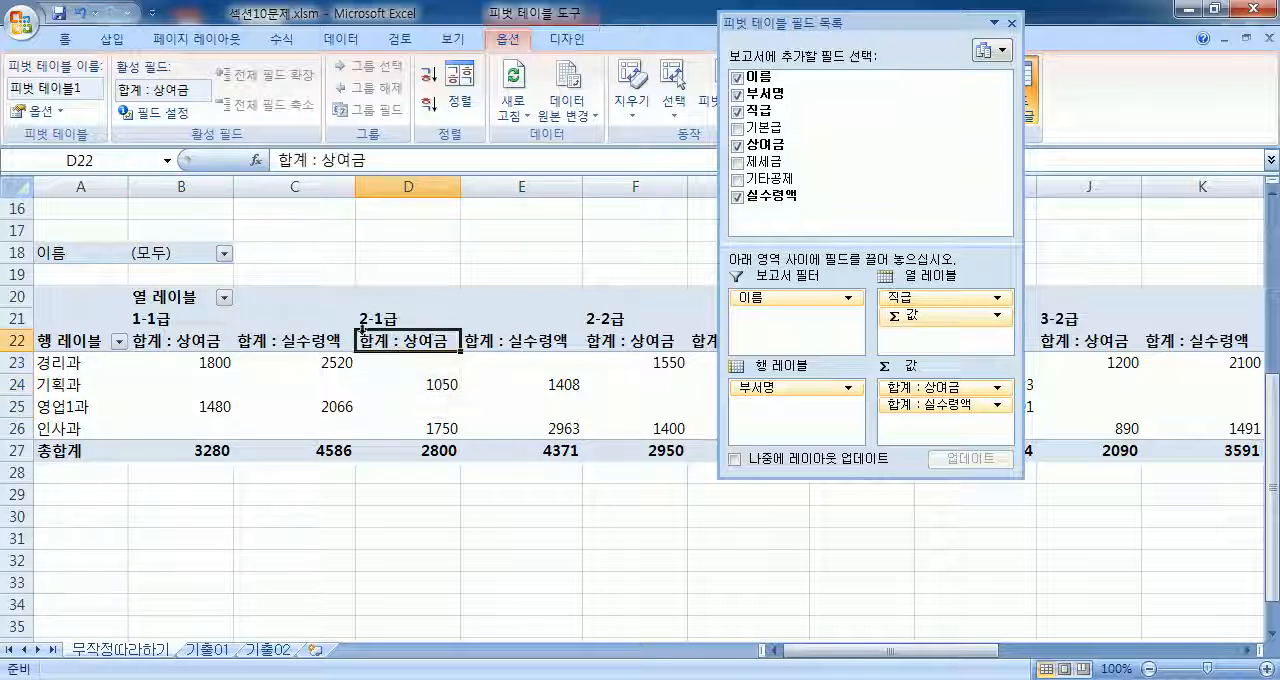
# Step: Open the value field settings for 상여금 and summarize the field by 최대값 (maximum)
pyautogui.doubleClick(420, 340)
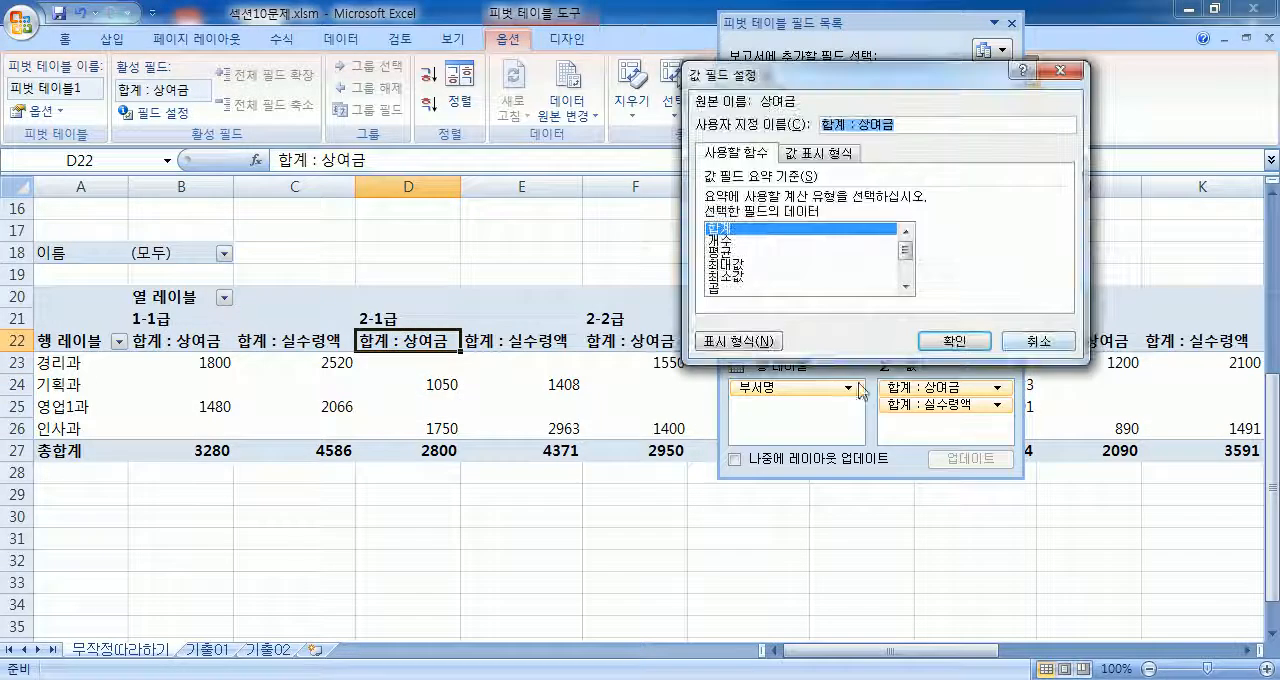
pyautogui.click(1038, 341)
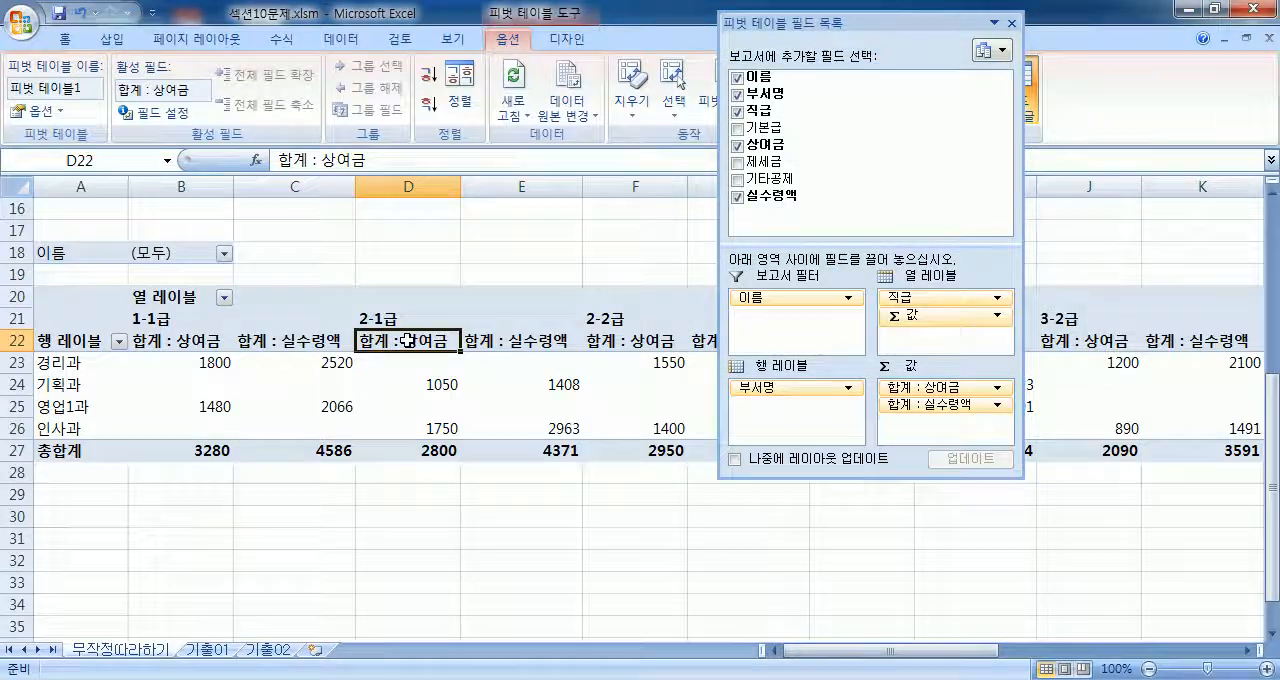
pyautogui.rightClick(410, 342)
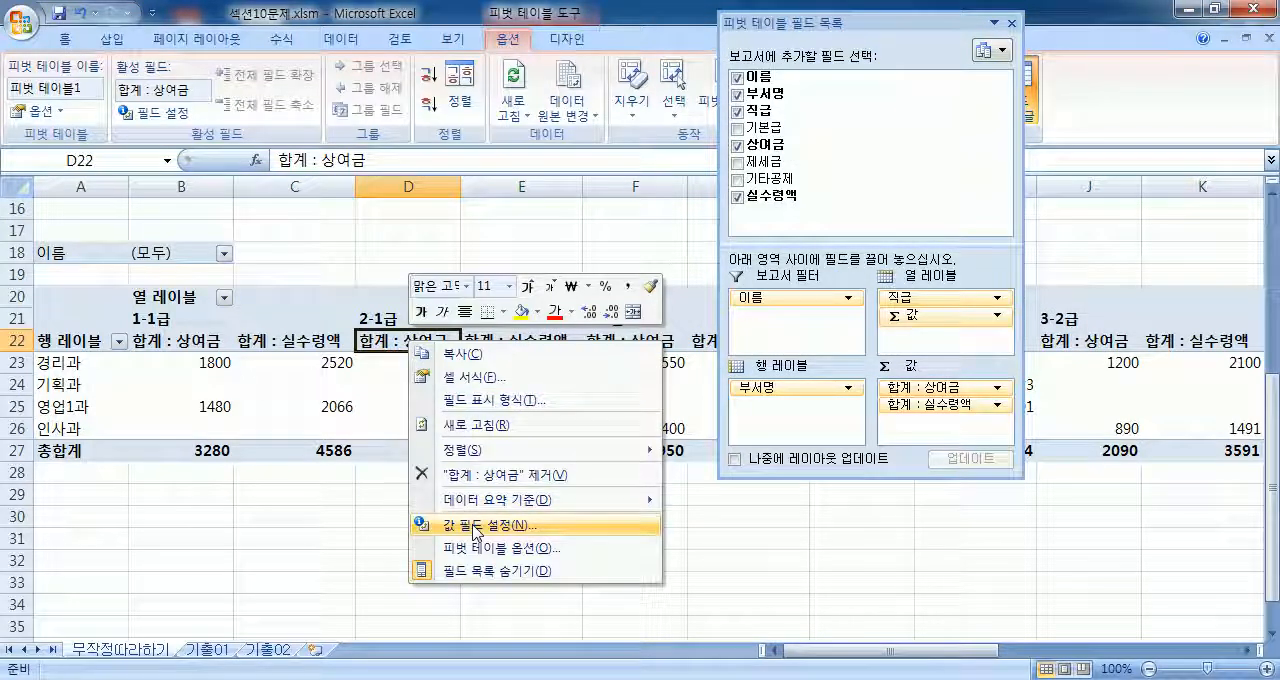
pyautogui.click(925, 390)
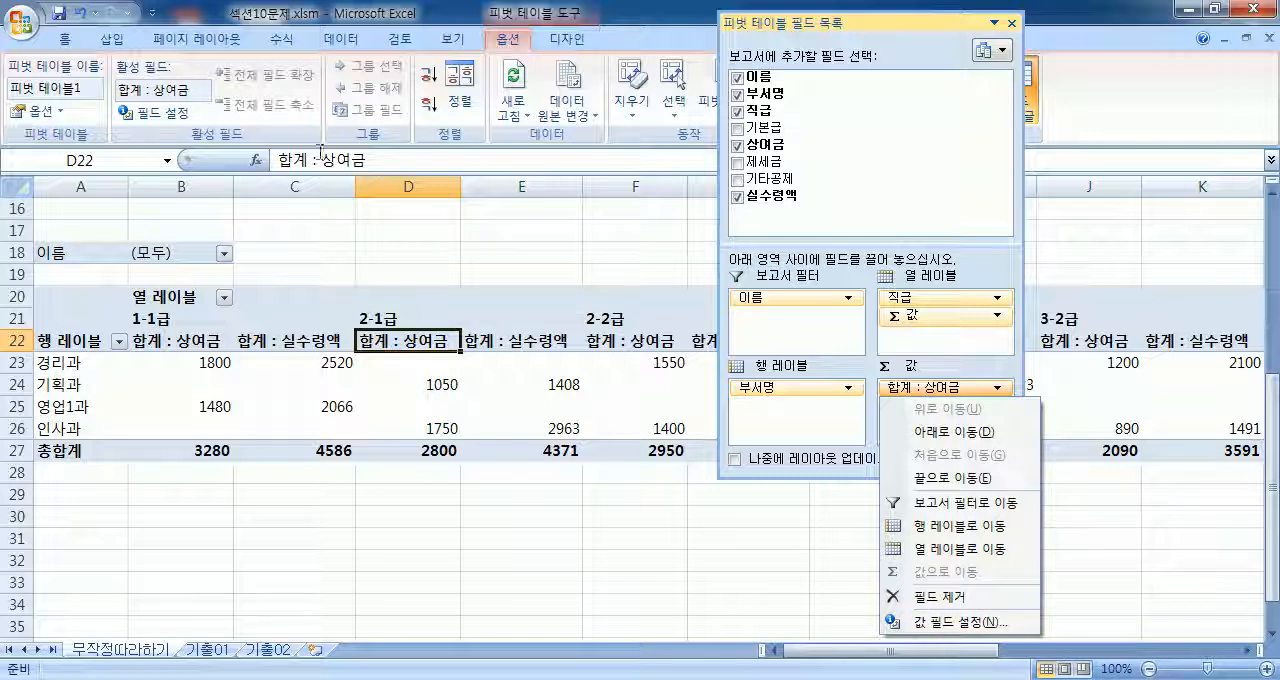
pyautogui.click(157, 115)
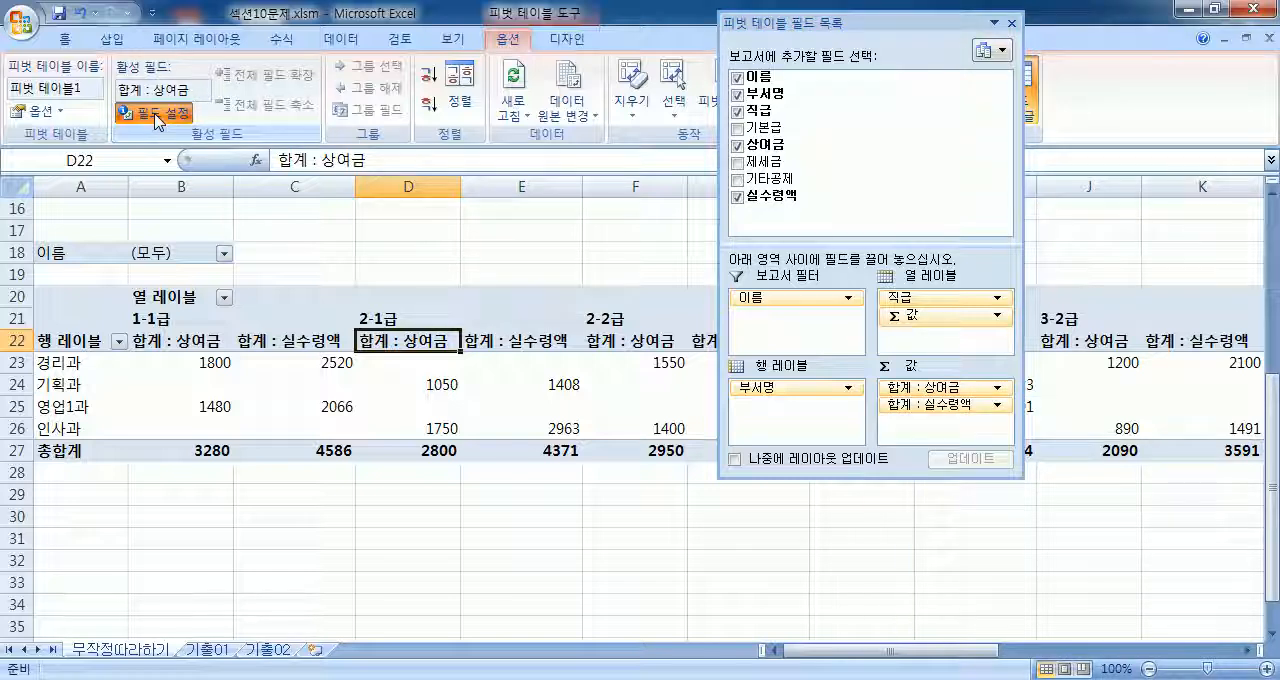
pyautogui.click(157, 115)
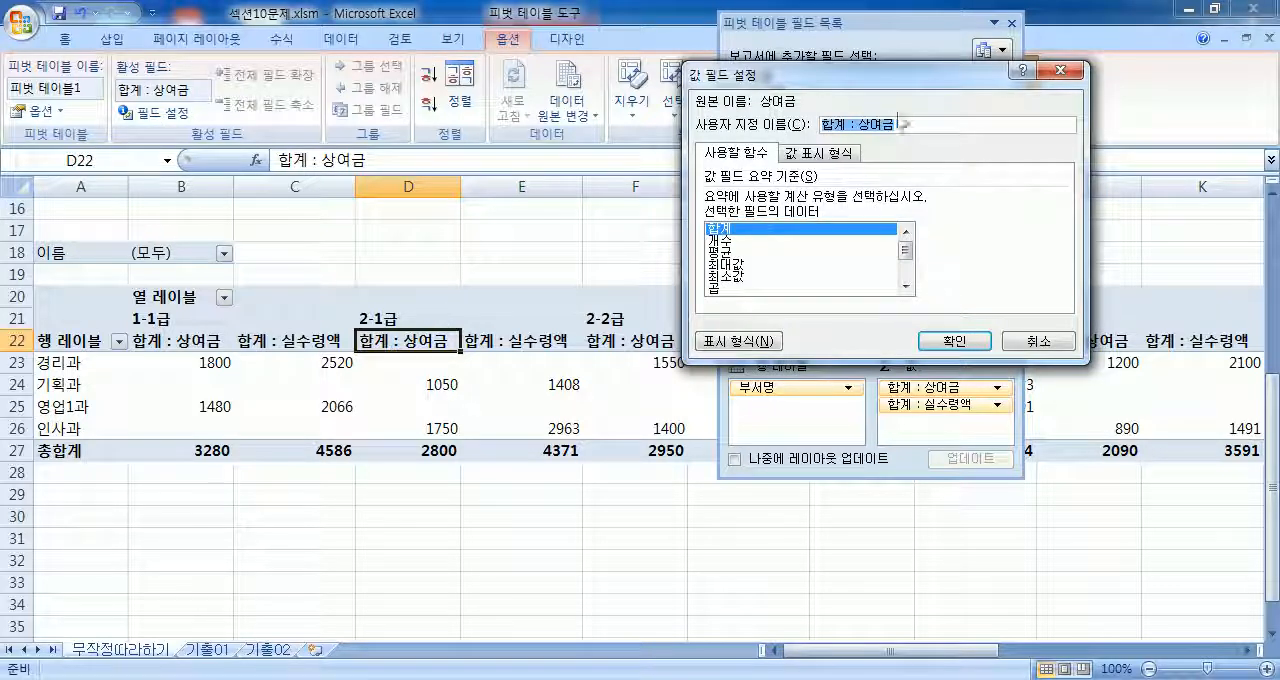
pyautogui.click(738, 265)
pyautogui.click(955, 341)
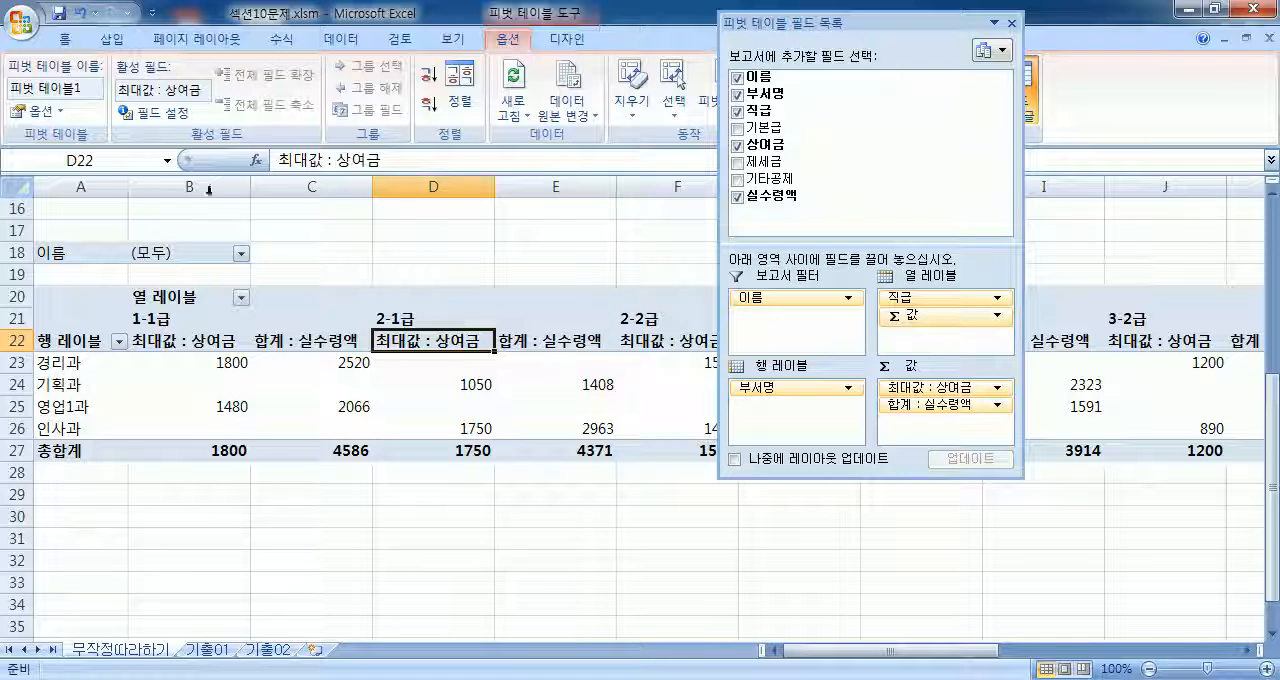
# Step: Open the value field settings for 실수령액 and summarize the field by 평균 (average)
pyautogui.click(303, 345)
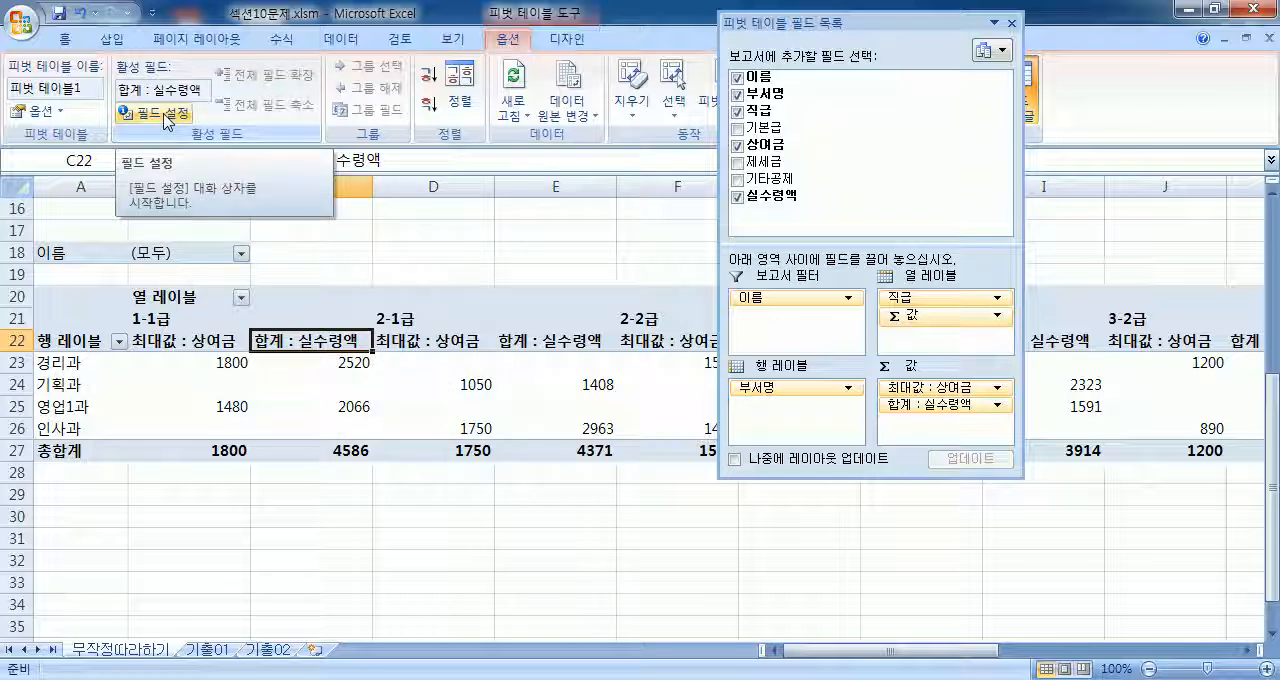
pyautogui.click(943, 408)
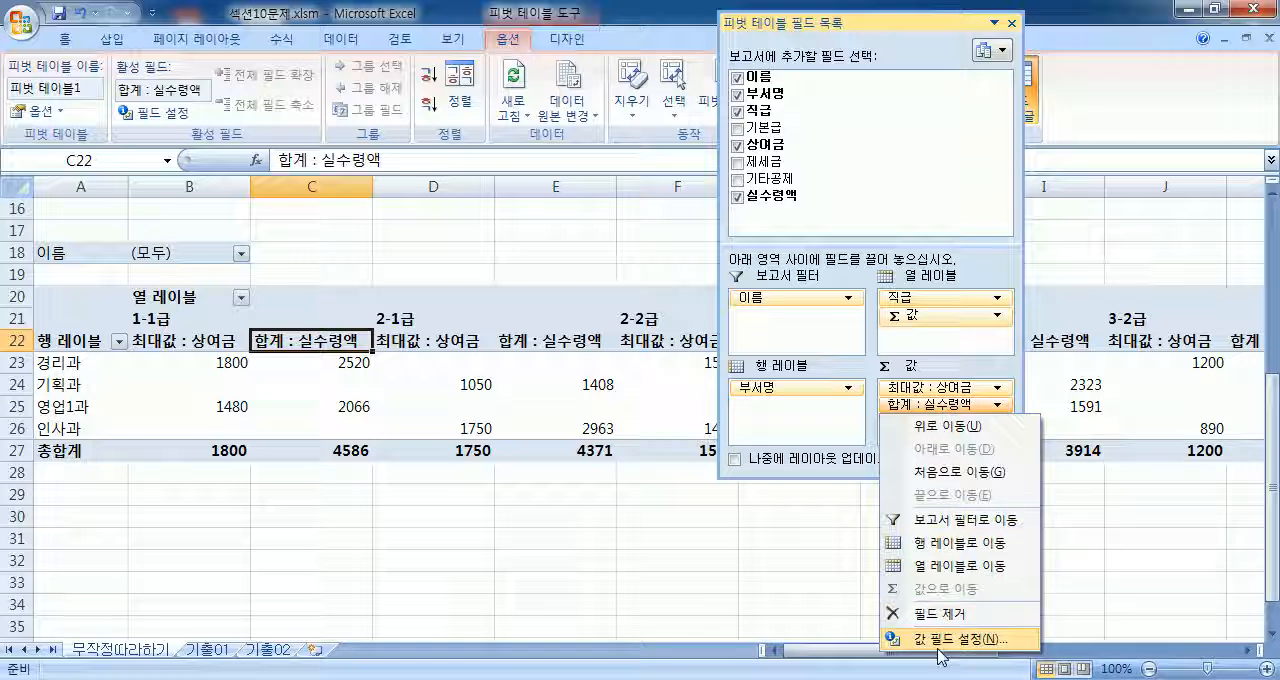
pyautogui.rightClick(333, 342)
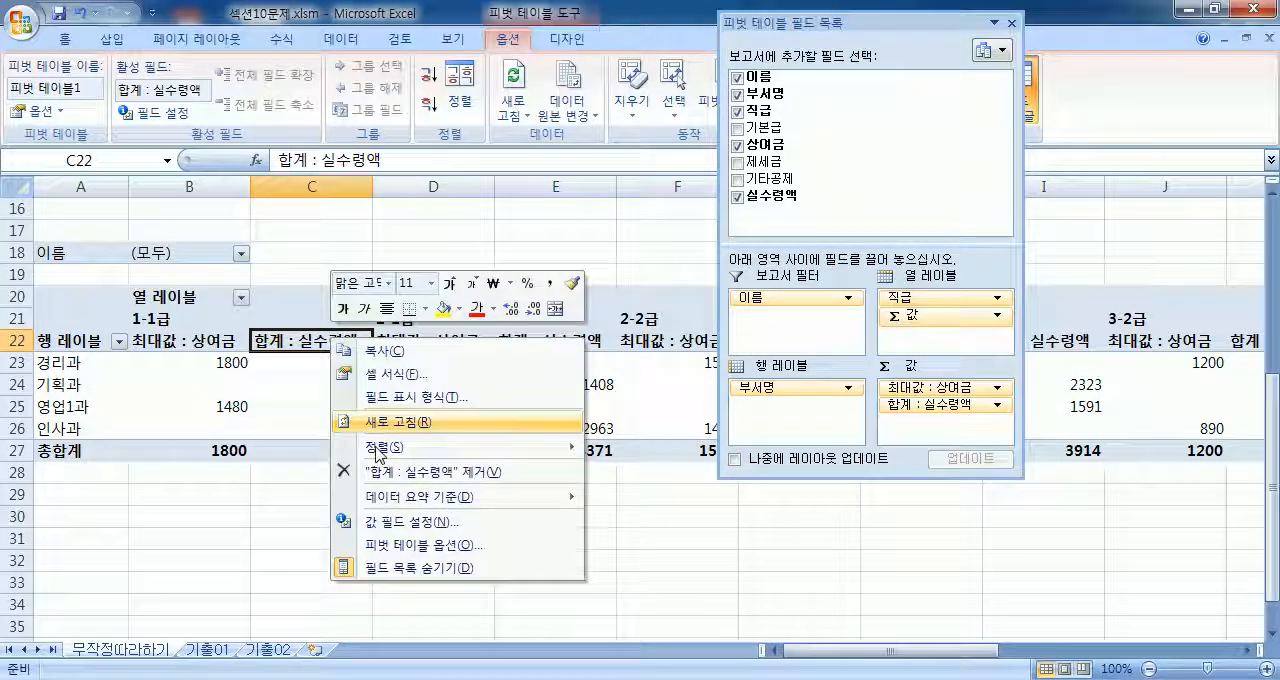
pyautogui.click(305, 342)
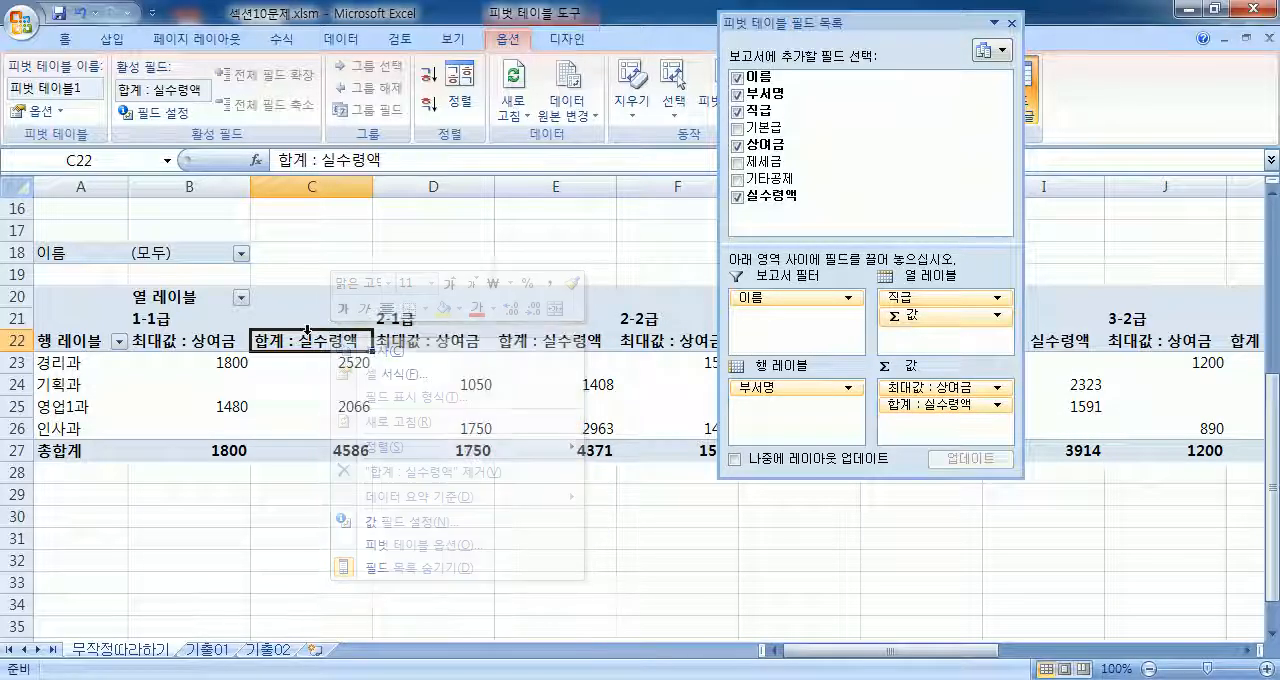
pyautogui.doubleClick(305, 342)
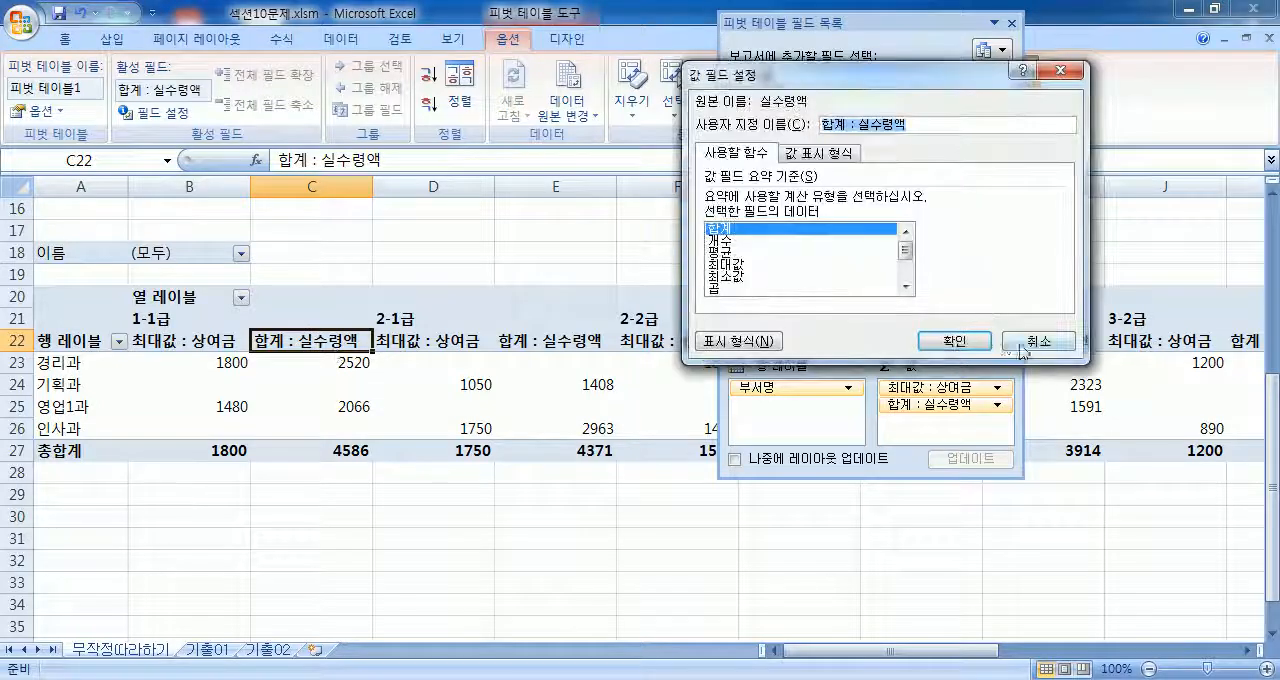
pyautogui.click(1007, 346)
pyautogui.click(158, 113)
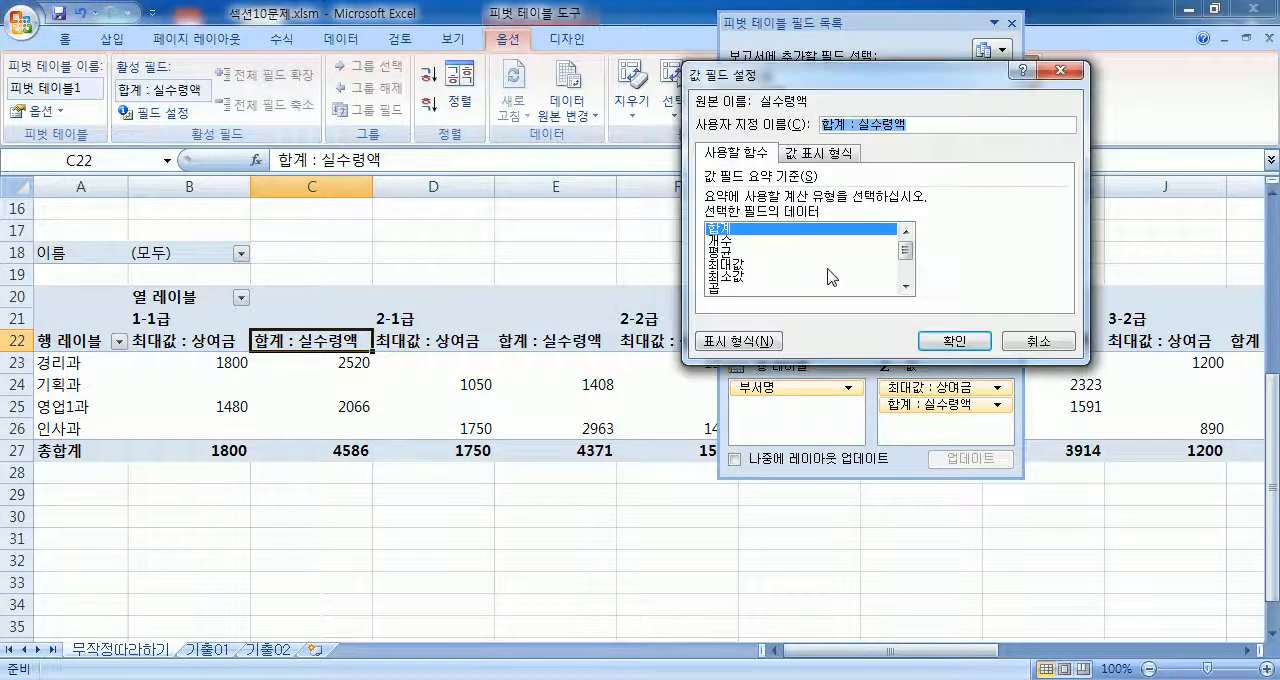
pyautogui.click(726, 251)
pyautogui.click(954, 341)
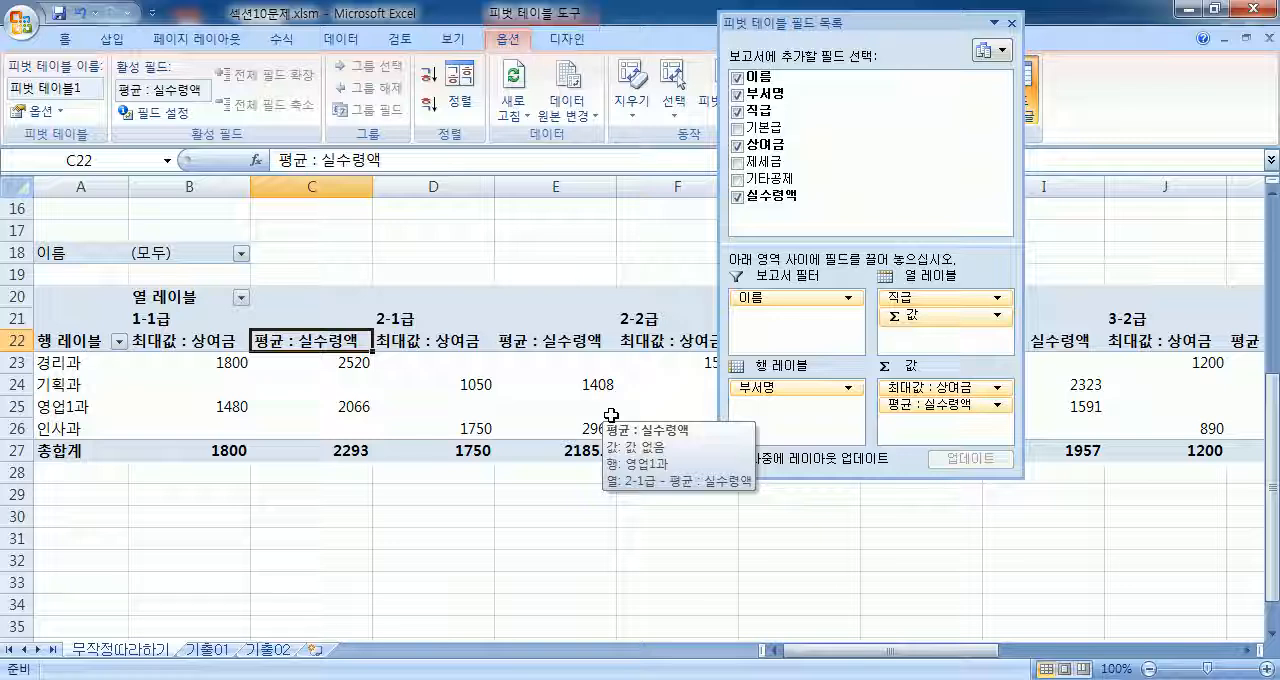
# Step: Select a 상여금 value in the 경리과 row and change the field's summary function back to 합계 (sum)
pyautogui.moveTo(226, 366); pyautogui.dragTo(62, 446)
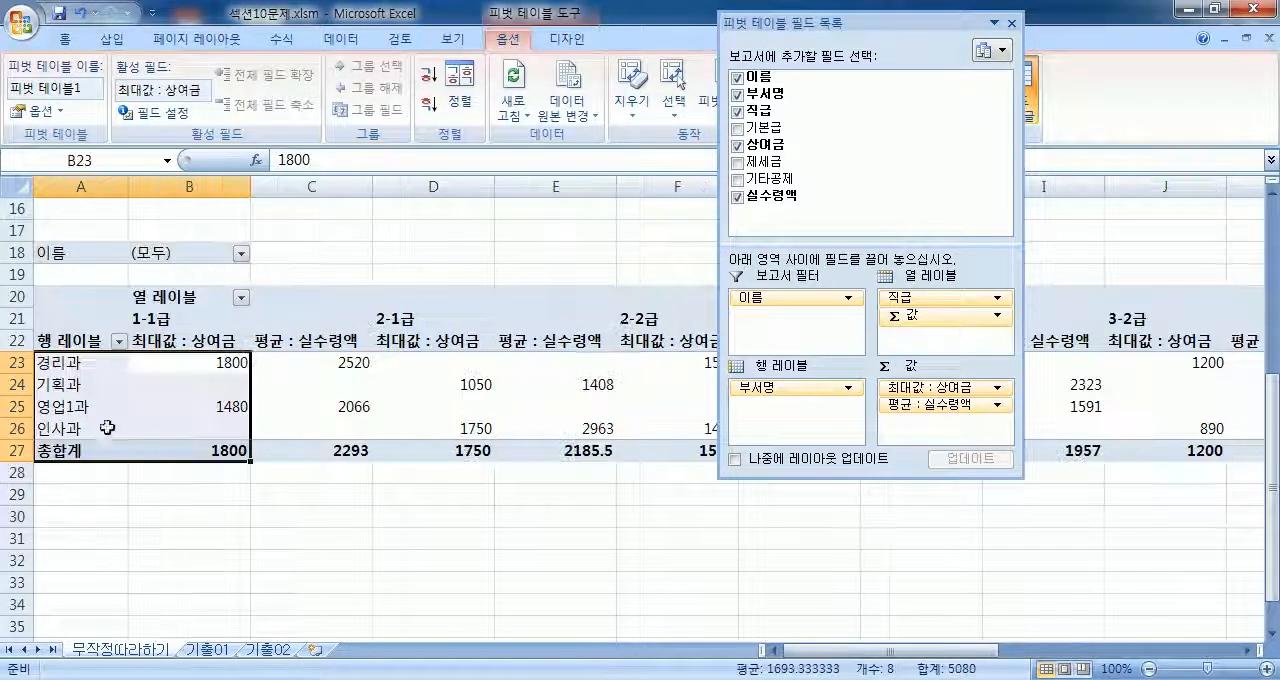
pyautogui.click(222, 364)
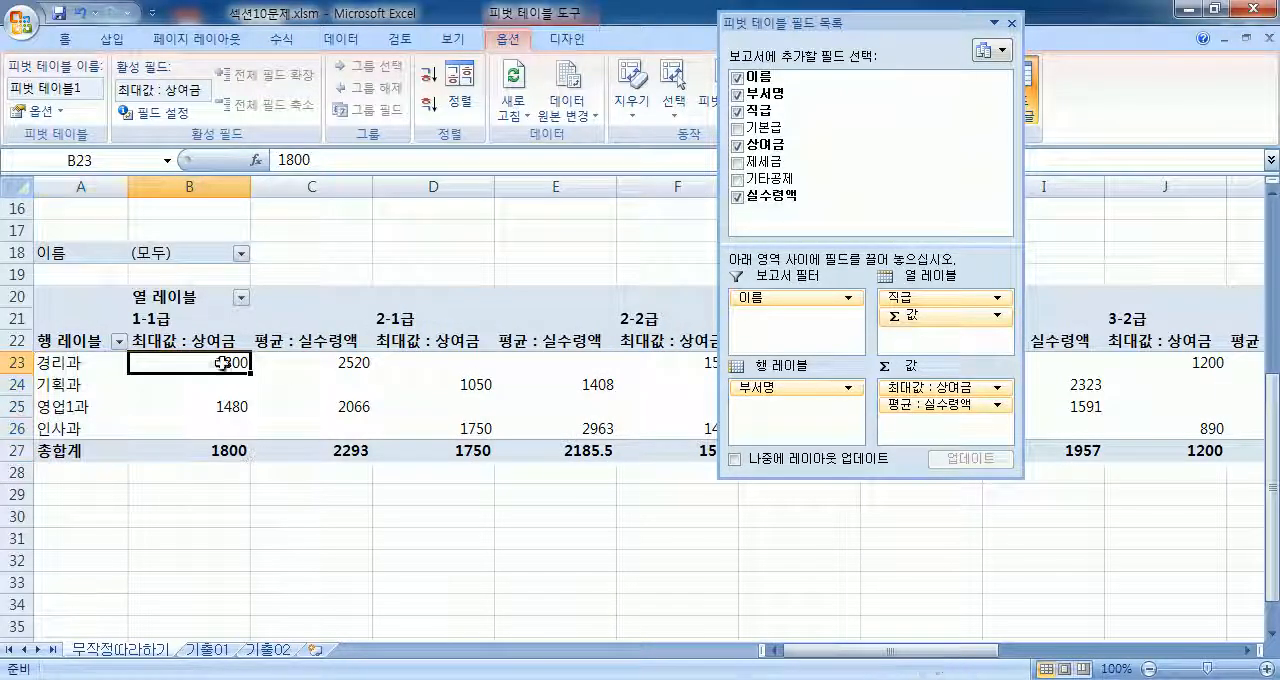
pyautogui.click(970, 391)
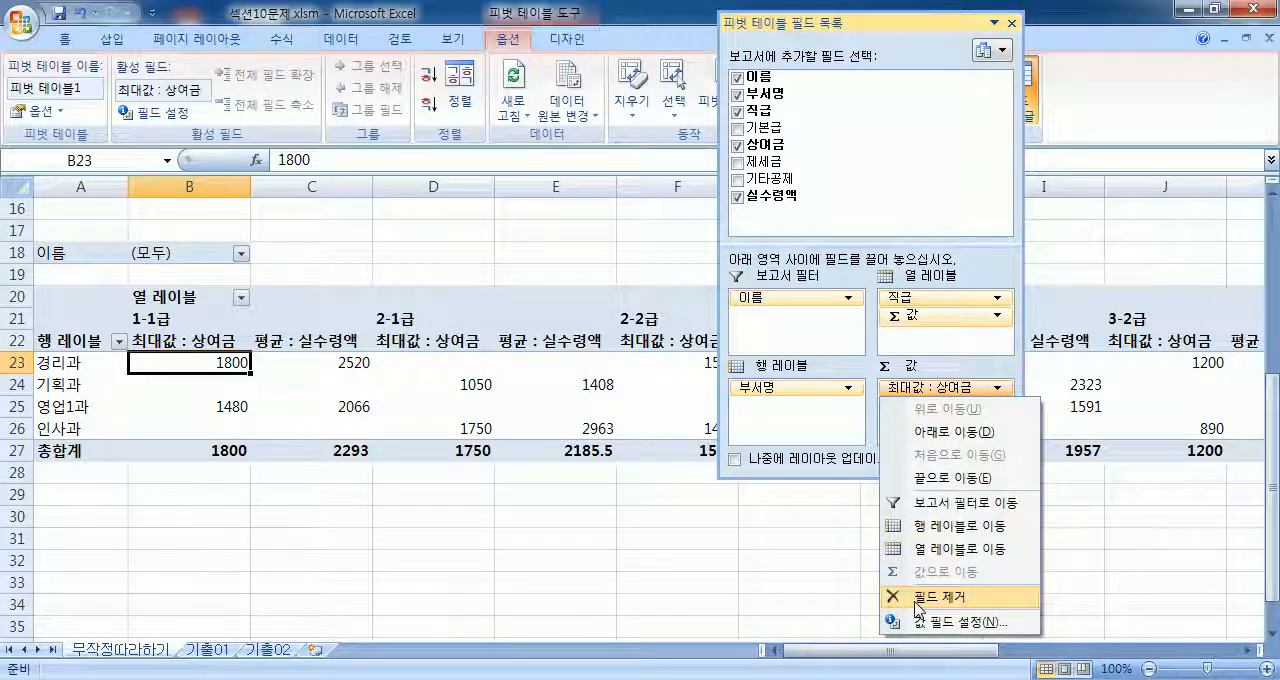
pyautogui.click(152, 113)
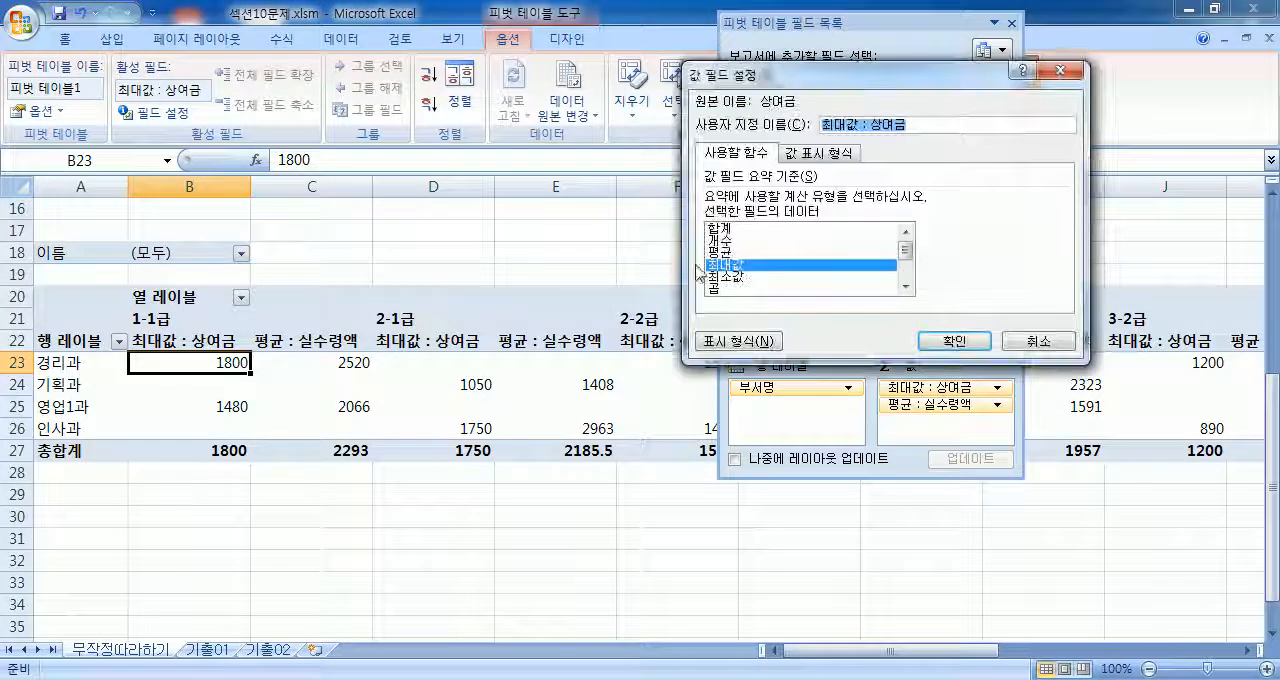
pyautogui.click(722, 230)
pyautogui.click(954, 341)
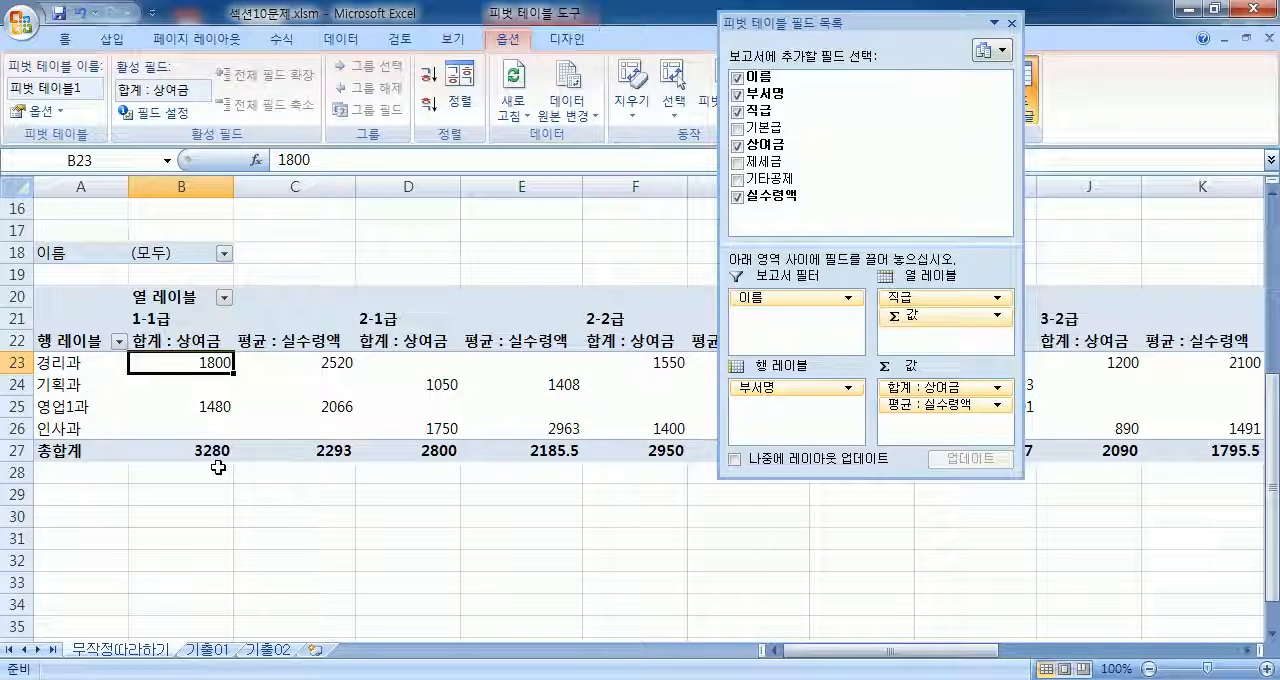
# Step: Compare the 상여금 and 실수령액 values for 경리과, 1-1급 in the PivotTable with the matching record in the salary table
pyautogui.scroll(4, 218, 467)
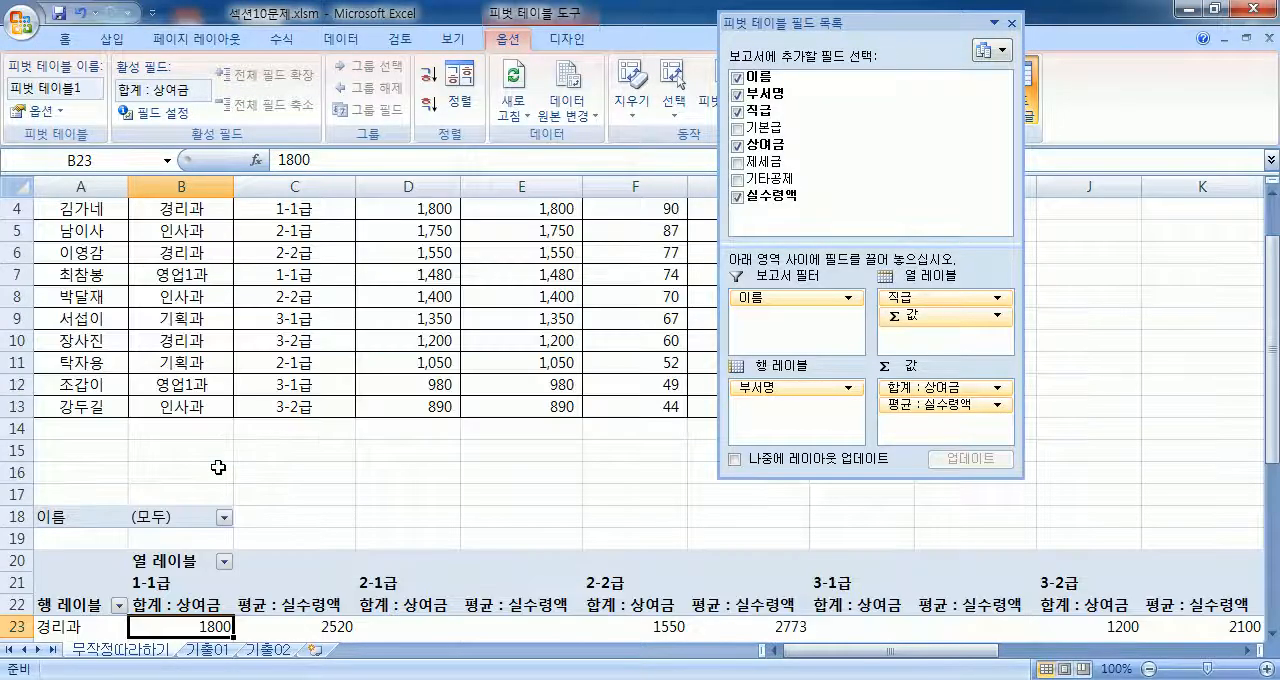
pyautogui.scroll(-3, 169, 481)
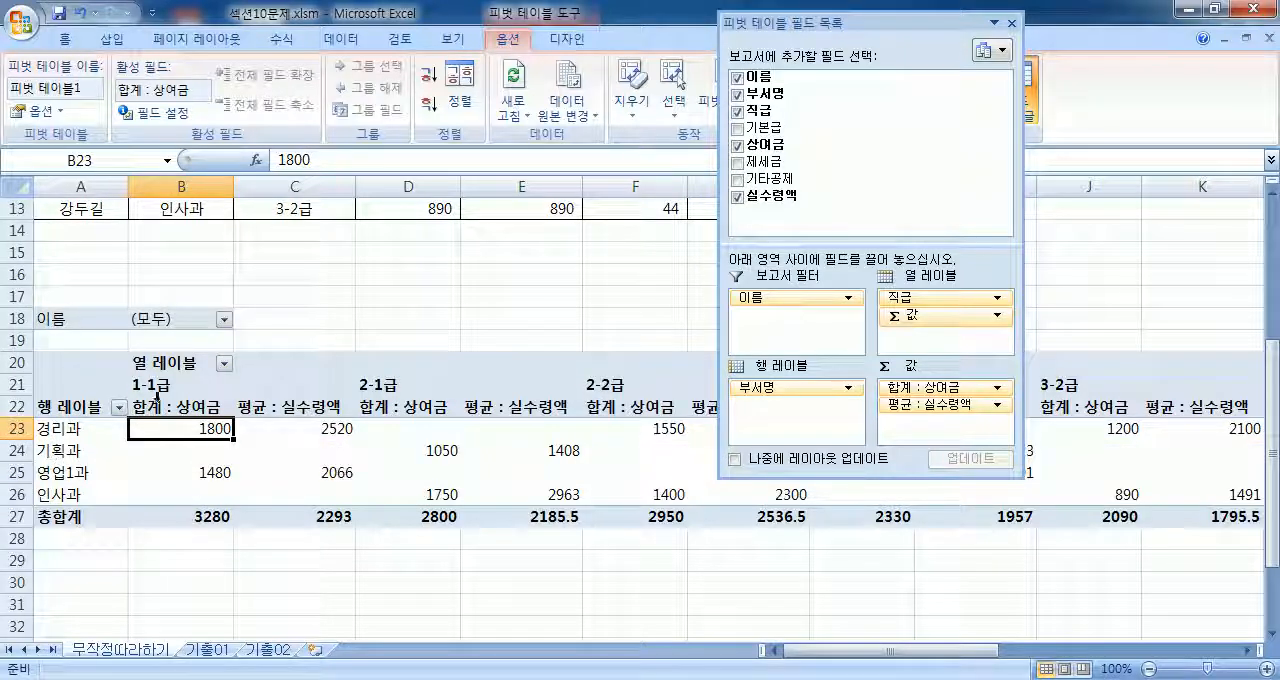
pyautogui.moveTo(164, 432)
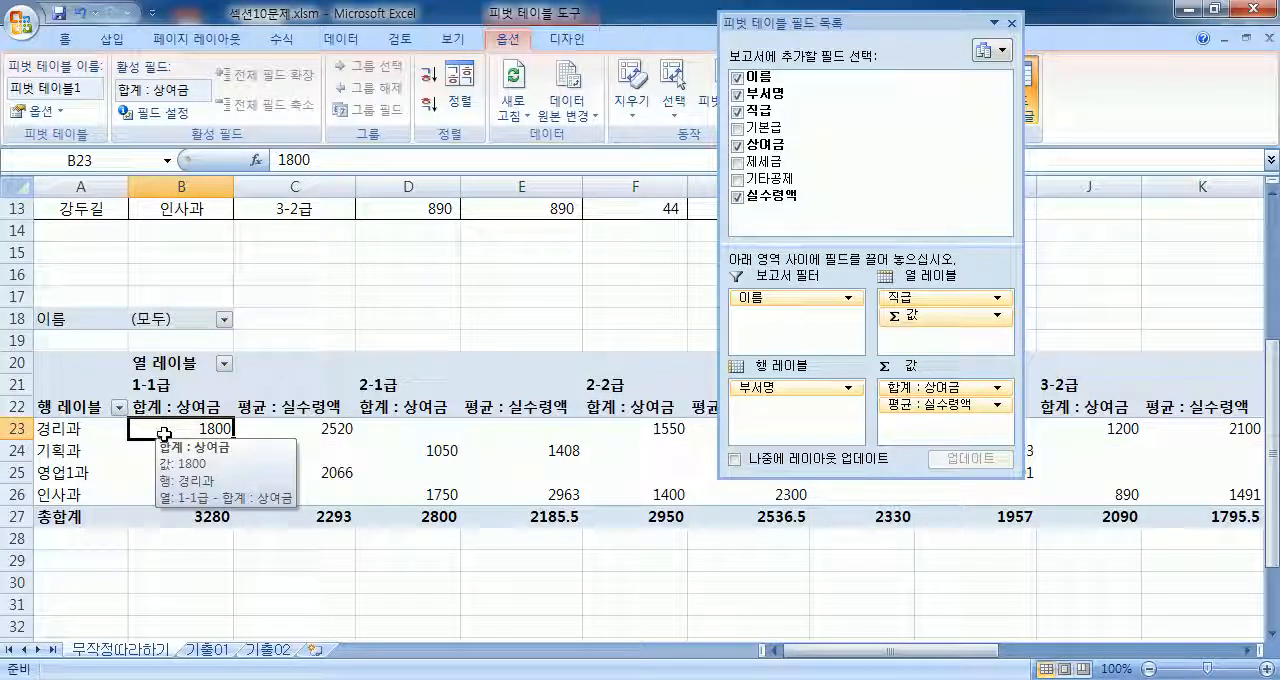
pyautogui.scroll(4, 166, 442)
pyautogui.scroll(-4, 180, 446)
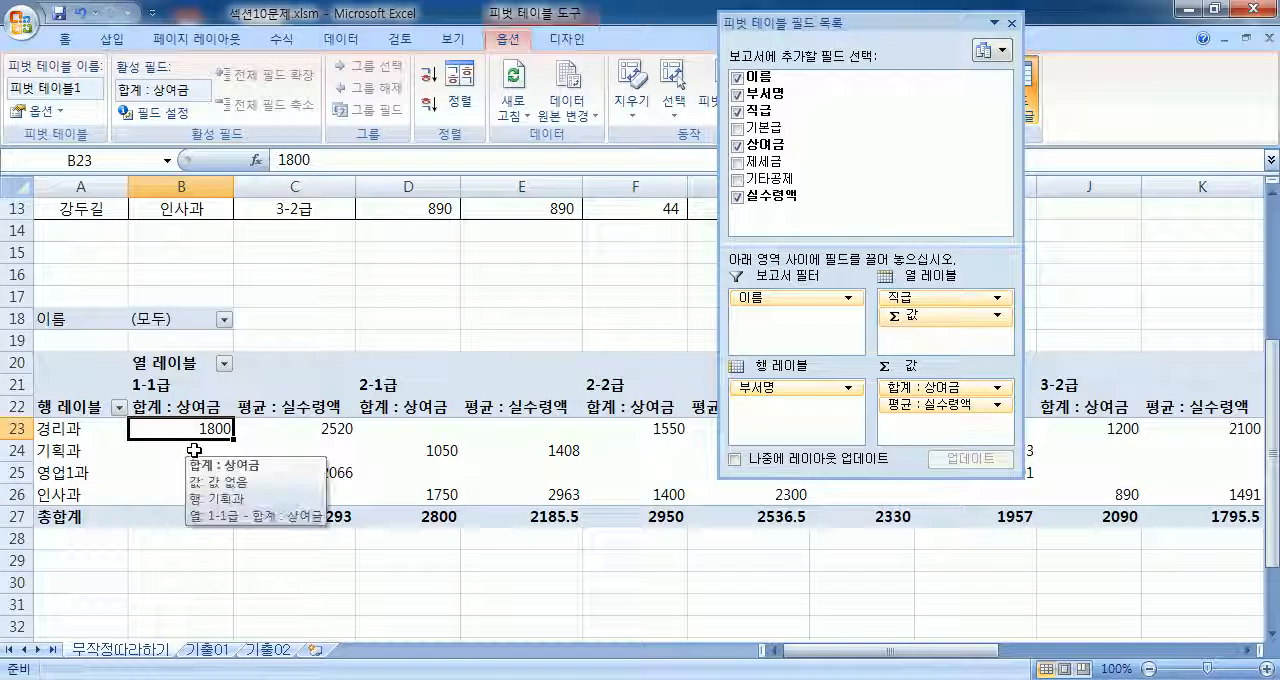
pyautogui.scroll(1, 200, 455)
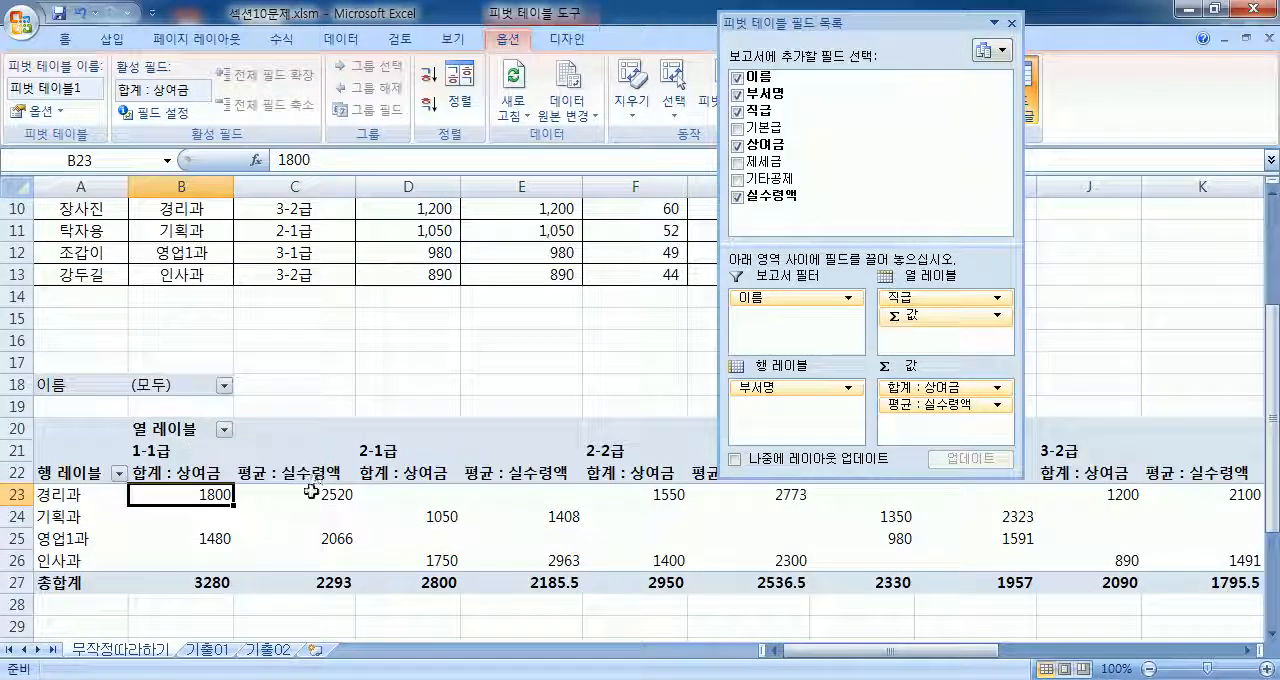
pyautogui.click(311, 491)
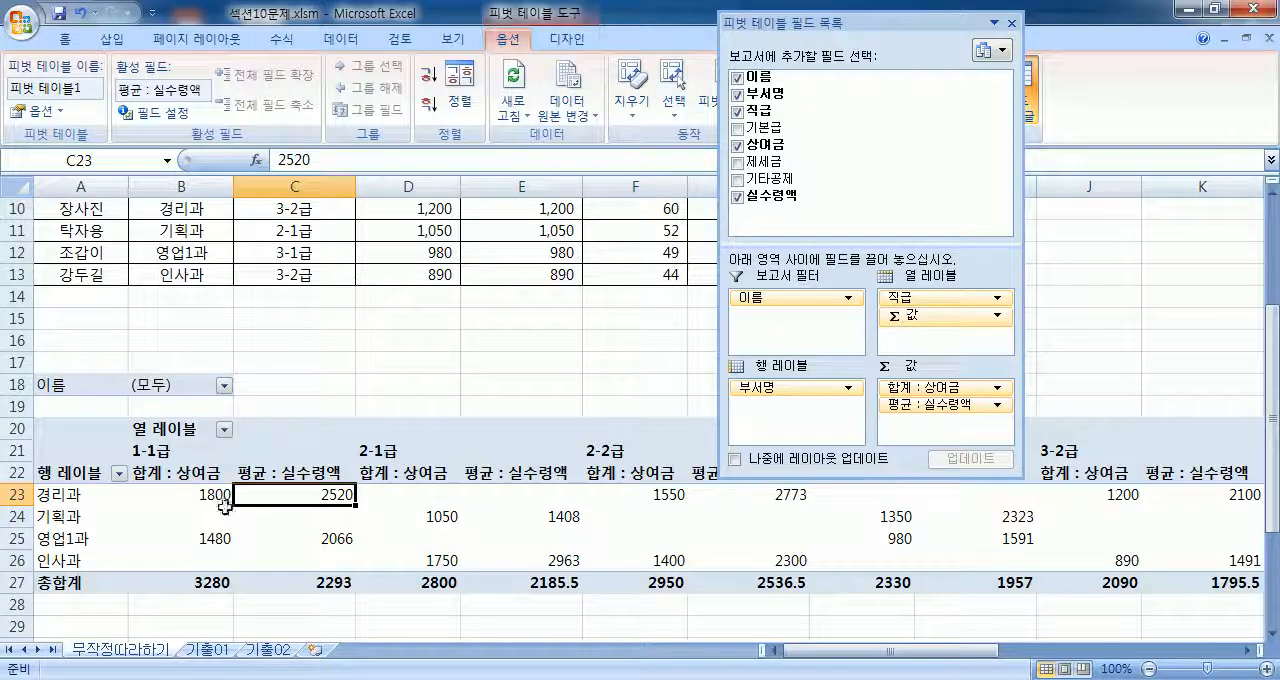
pyautogui.scroll(3, 405, 437)
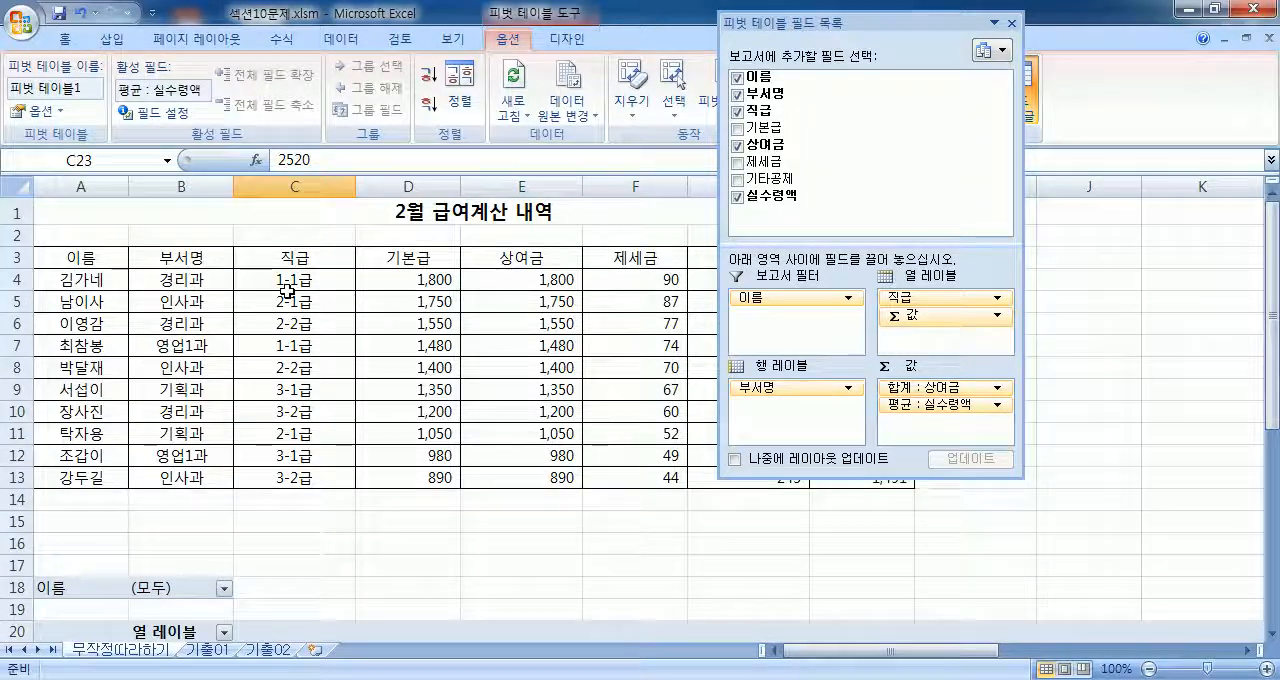
pyautogui.scroll(-3, 300, 300)
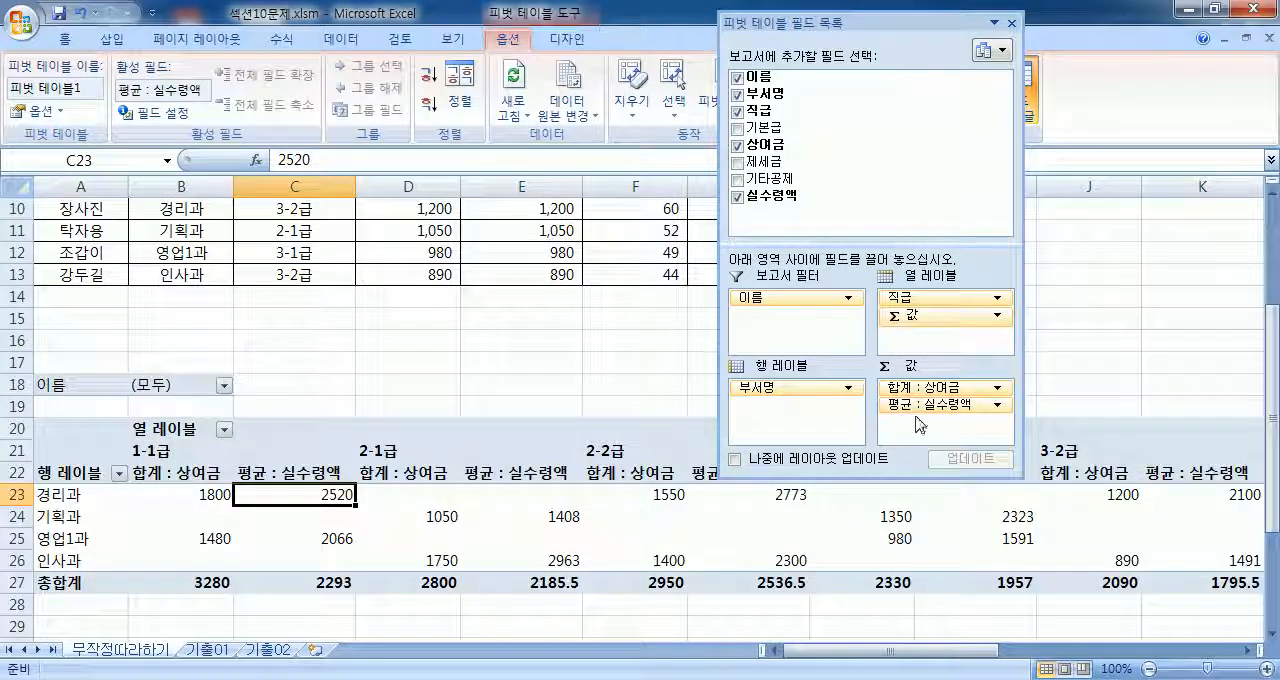
# Step: Change the summary function of the 실수령액 value field back to 합계 (sum)
pyautogui.click(920, 404)
pyautogui.click(168, 117)
pyautogui.click(716, 228)
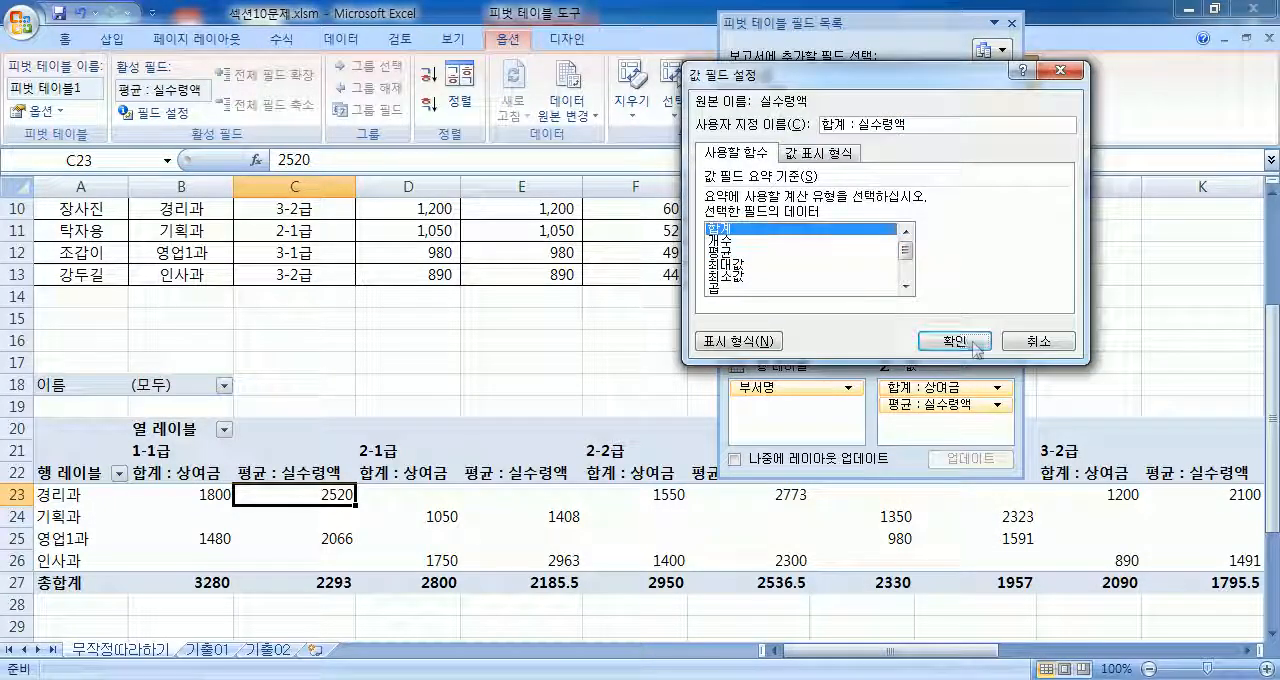
pyautogui.click(954, 341)
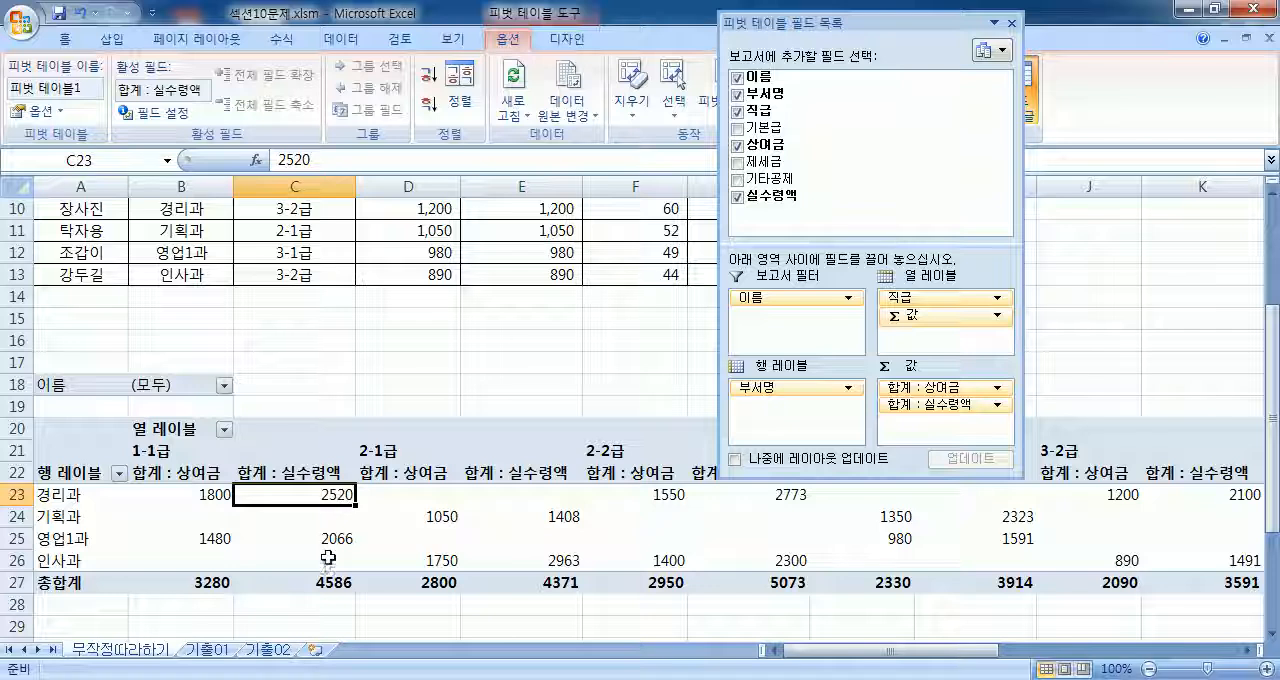
pyautogui.scroll(3, 325, 570)
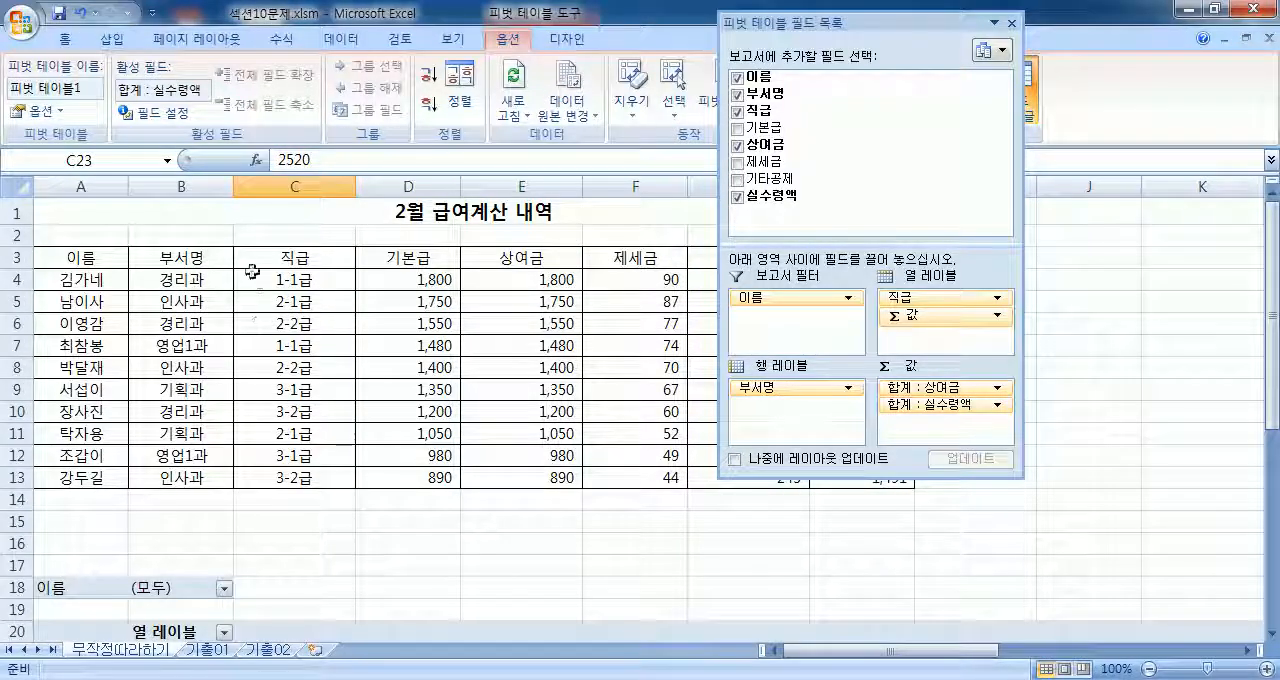
# Step: Change the summary function of the 상여금 value field to 개수 (count)
pyautogui.scroll(-3, 570, 321)
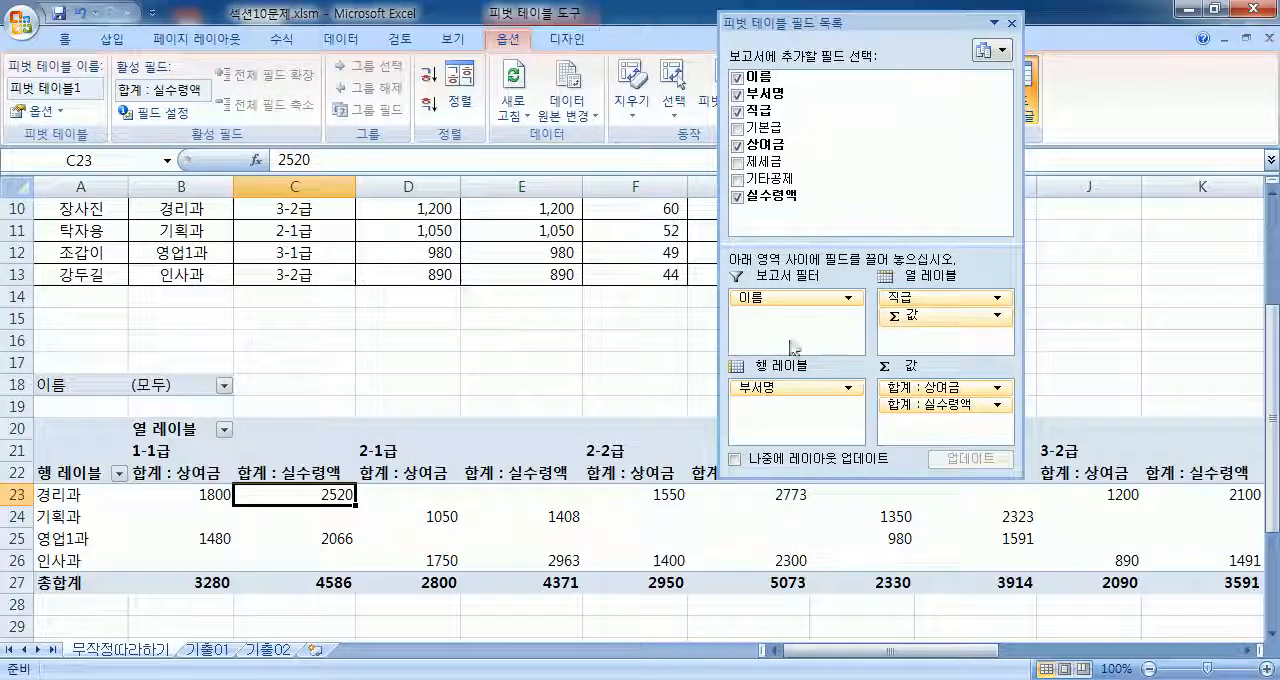
pyautogui.scroll(3, 665, 365)
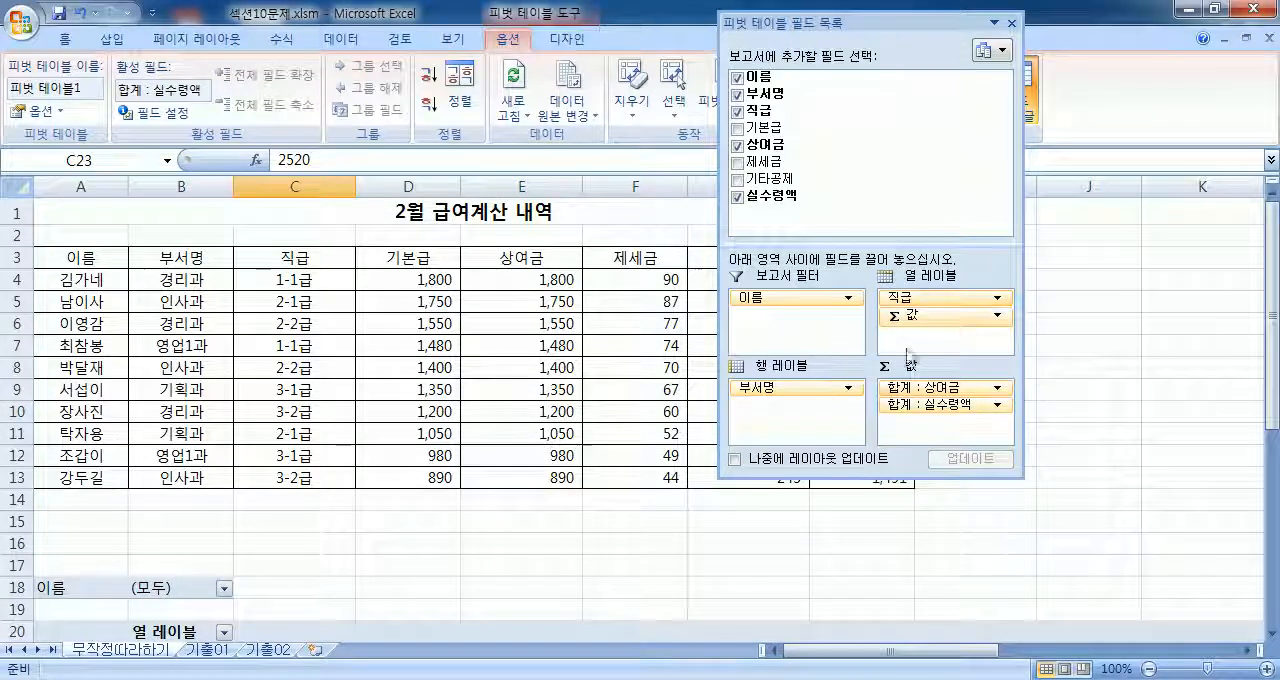
pyautogui.click(998, 389)
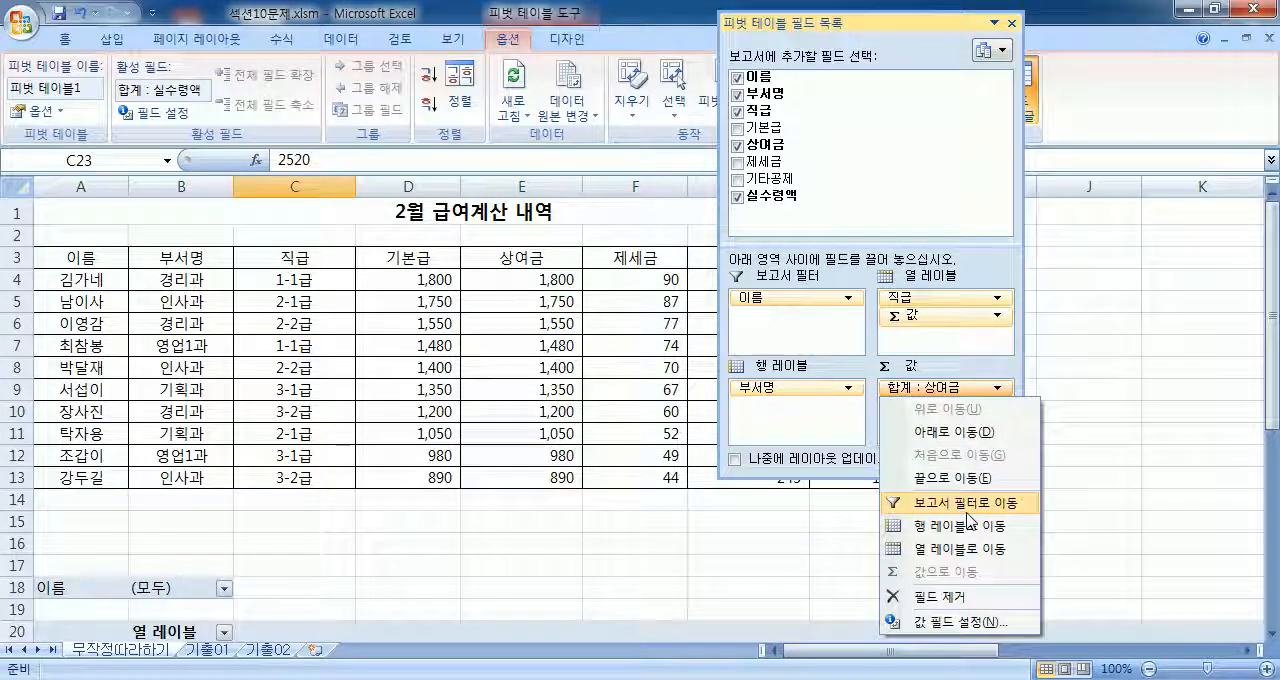
pyautogui.click(950, 626)
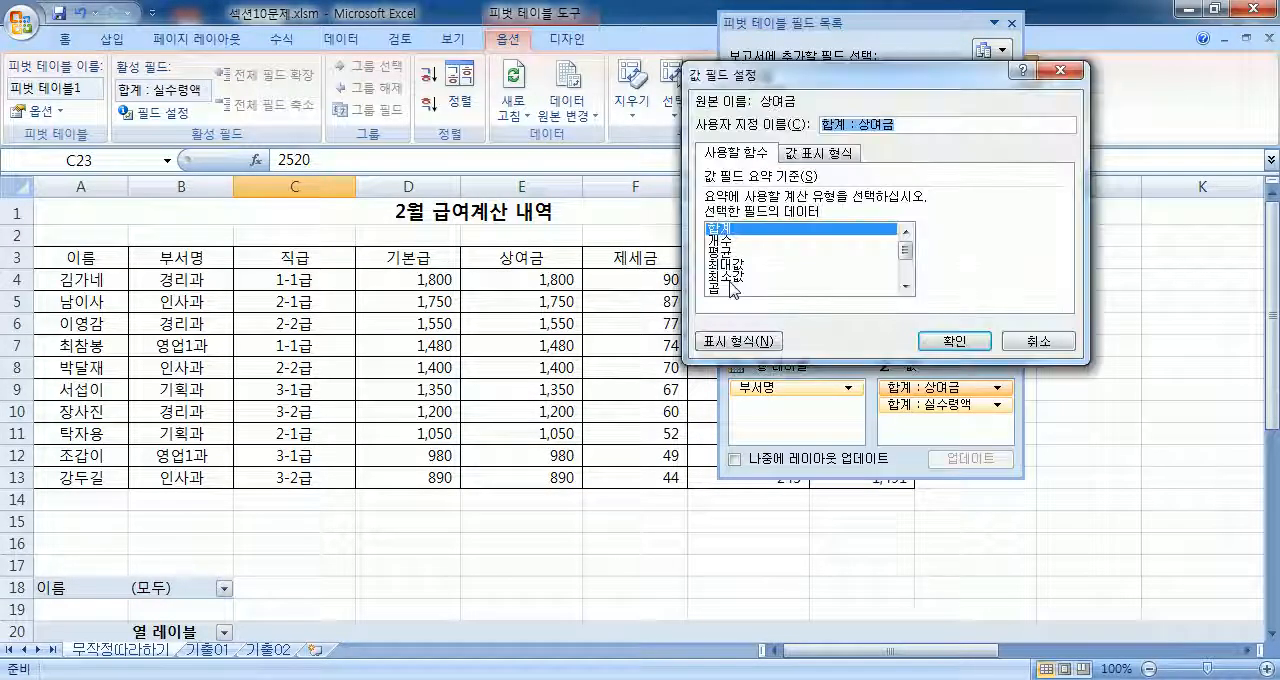
pyautogui.click(722, 241)
pyautogui.click(930, 342)
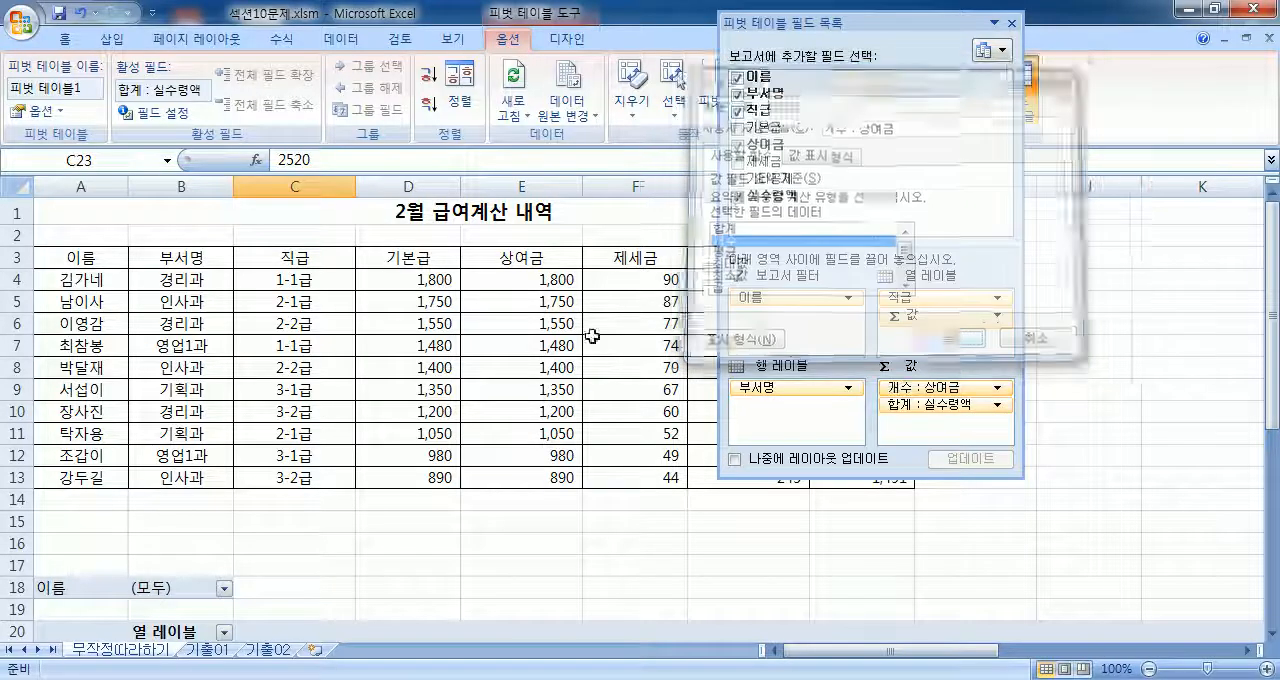
# Step: Examine the 상여금 counts and grand totals across the PivotTable and compare them with the matching records in the salary table
pyautogui.moveTo(896, 22); pyautogui.dragTo(889, 520)
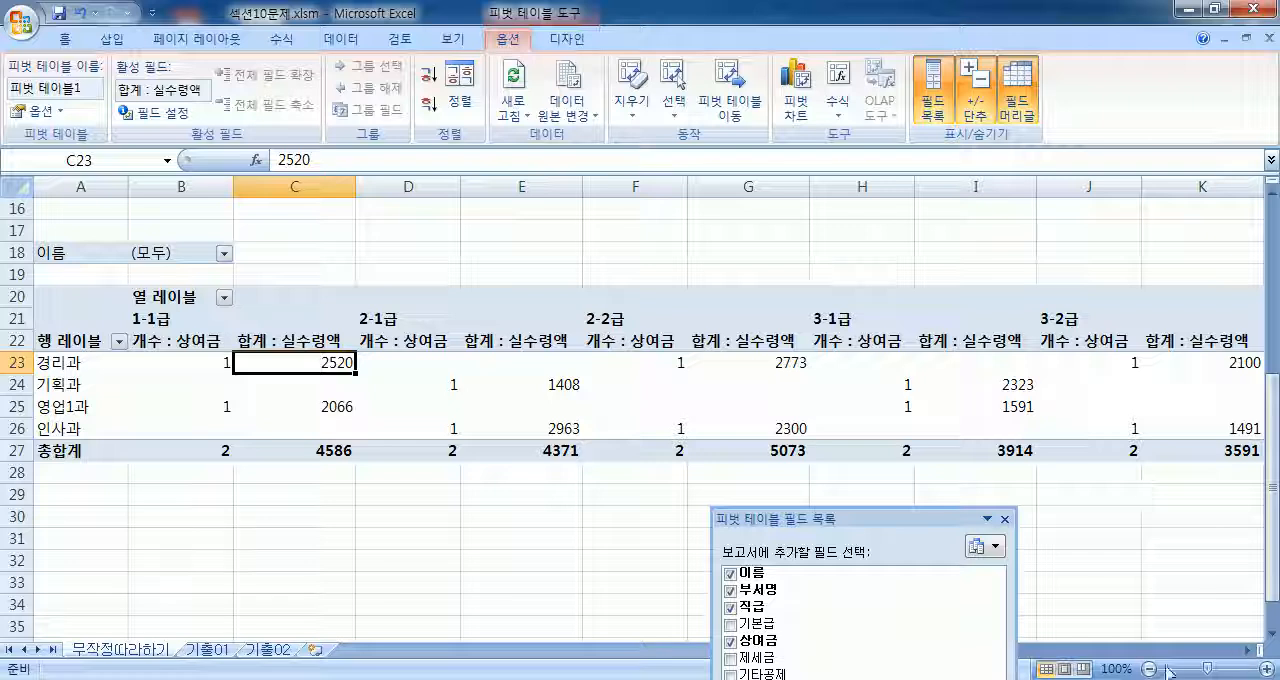
pyautogui.click(1193, 651)
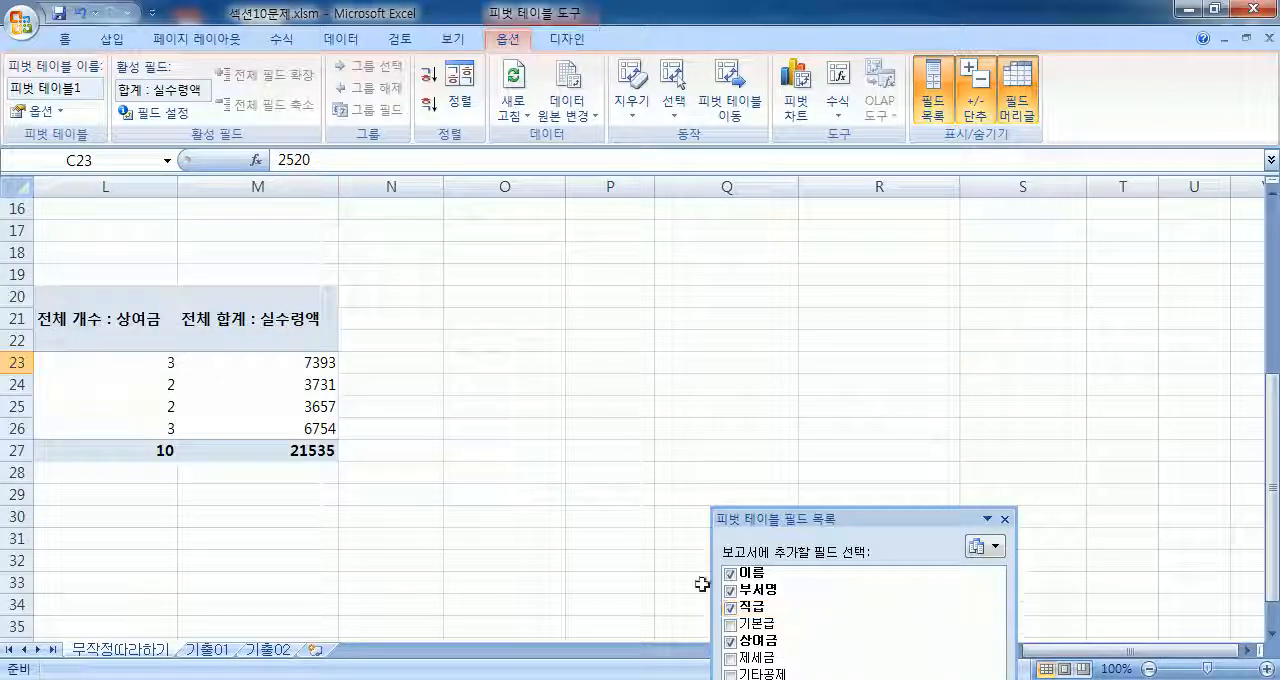
pyautogui.press('Home')
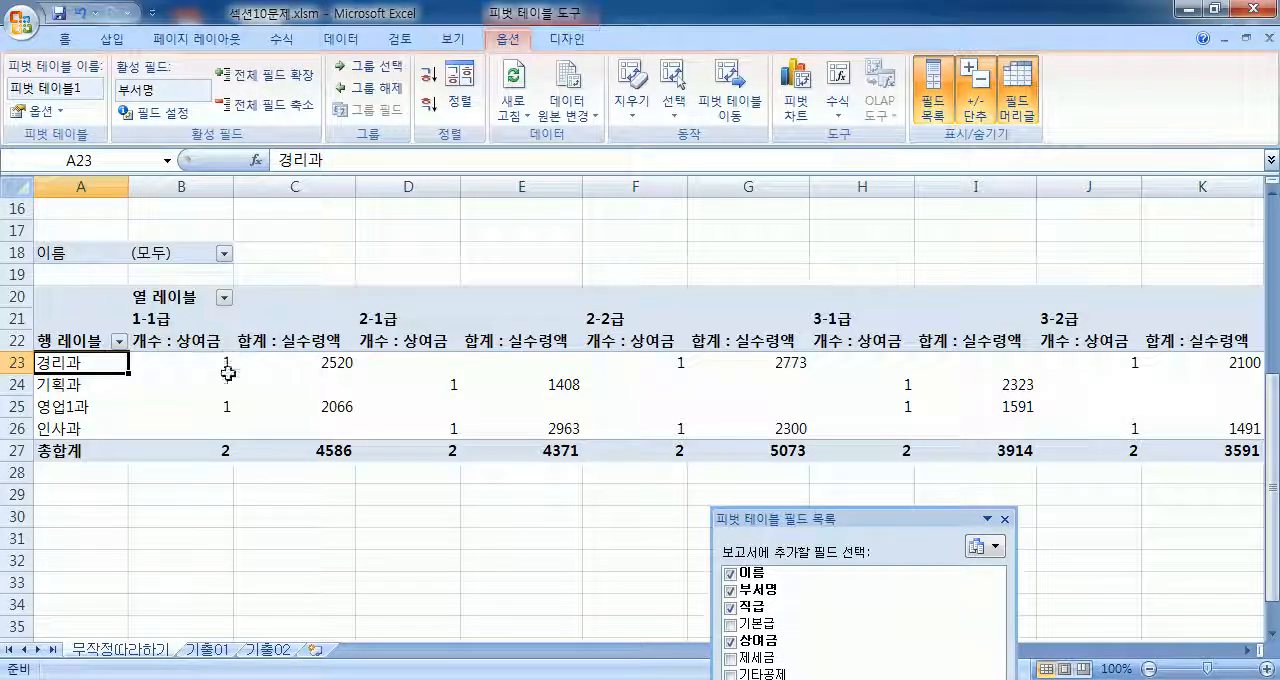
pyautogui.moveTo(990, 519); pyautogui.dragTo(996, 228)
pyautogui.scroll(1, 369, 334)
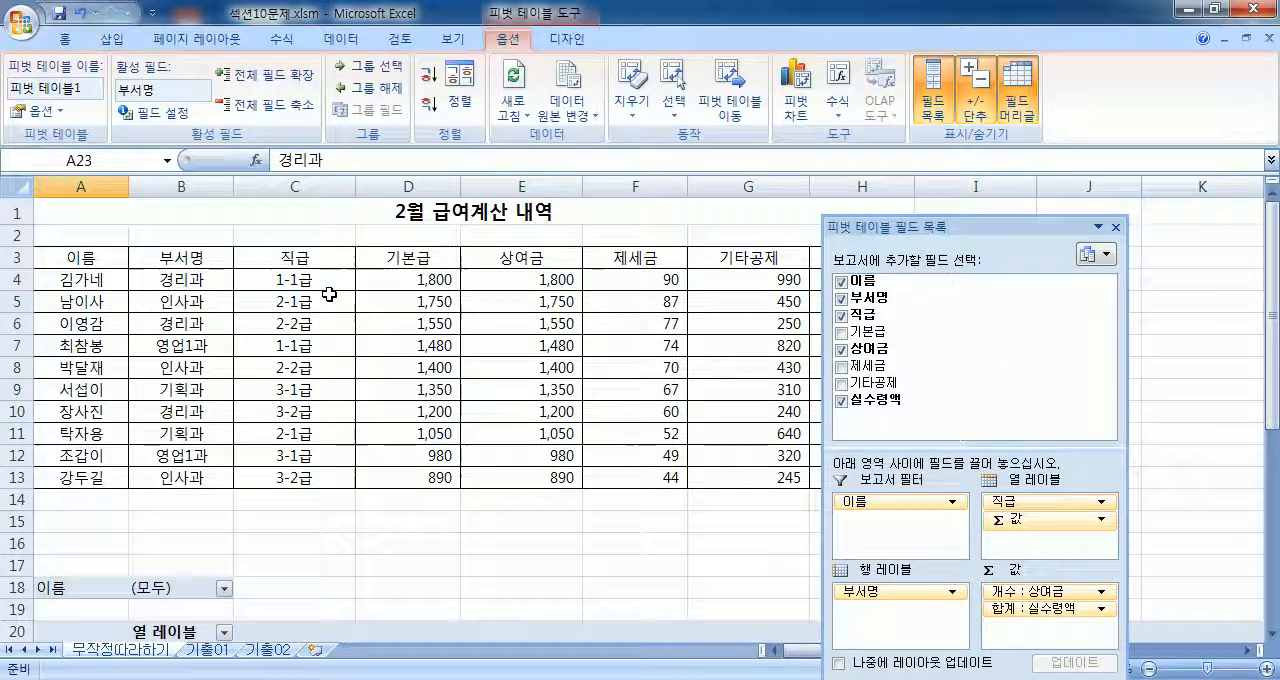
pyautogui.click(275, 280)
pyautogui.scroll(-2, 263, 298)
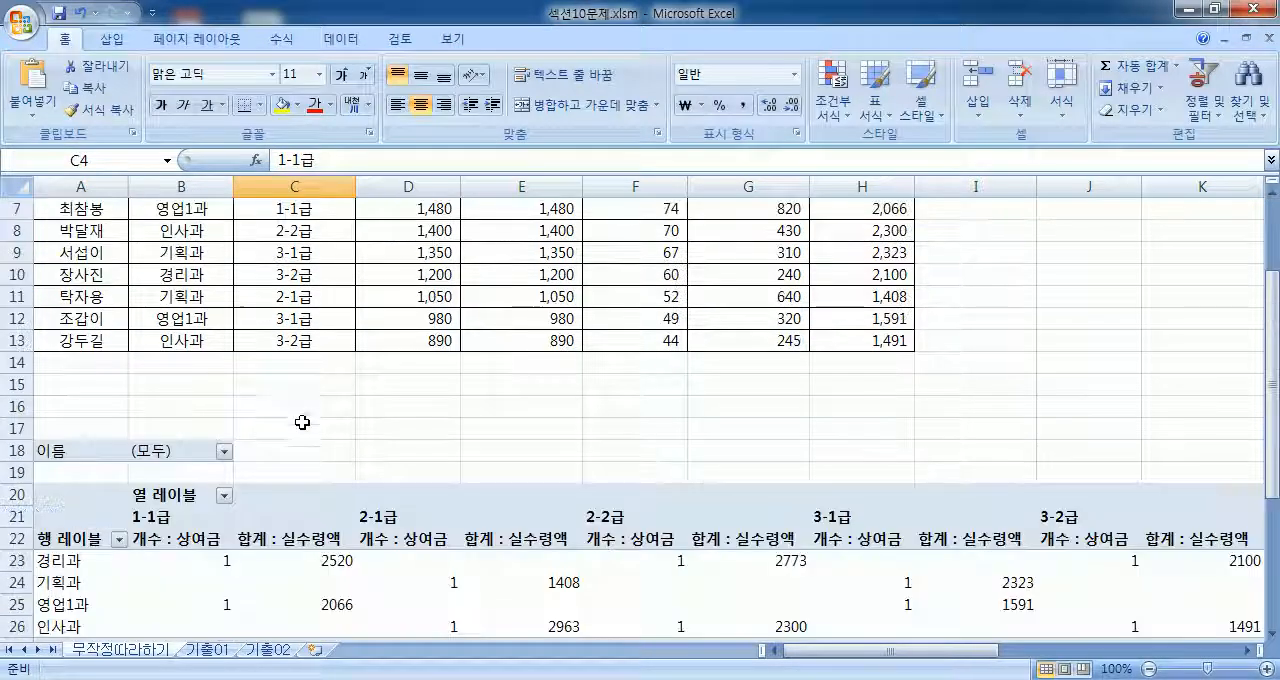
pyautogui.scroll(2, 301, 421)
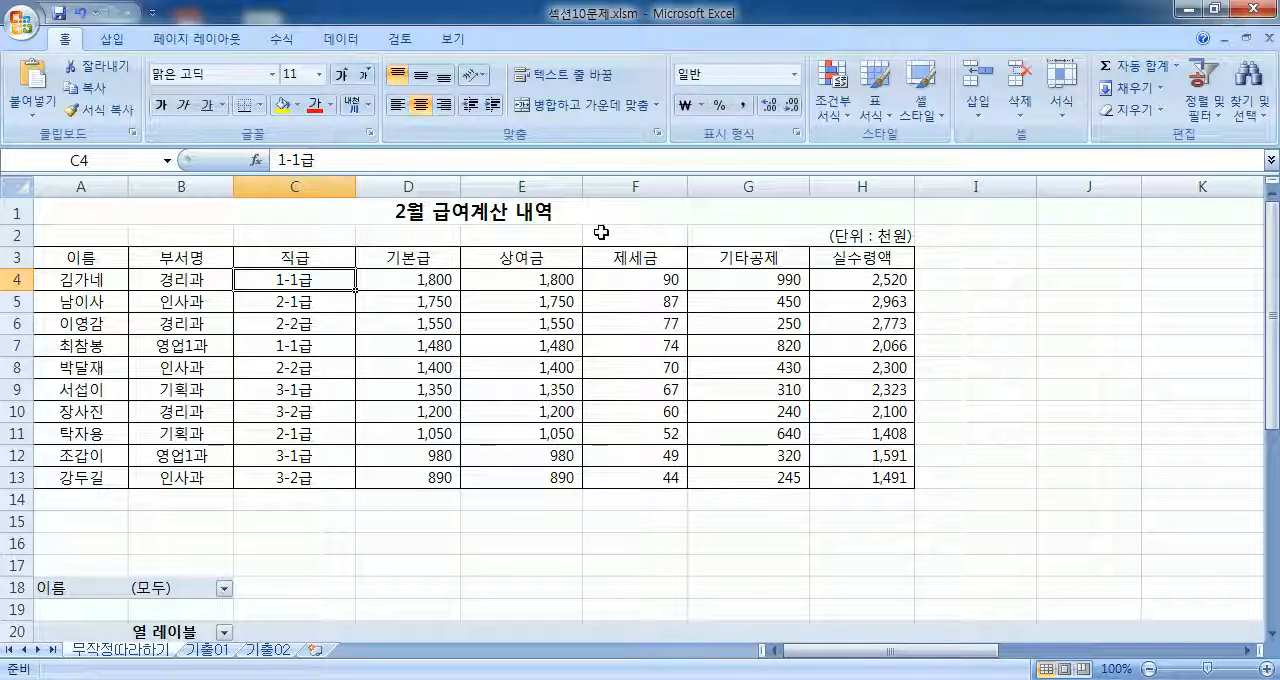
pyautogui.hotkey('alt', 'Tab')
pyautogui.hotkey('alt', 'Tab')
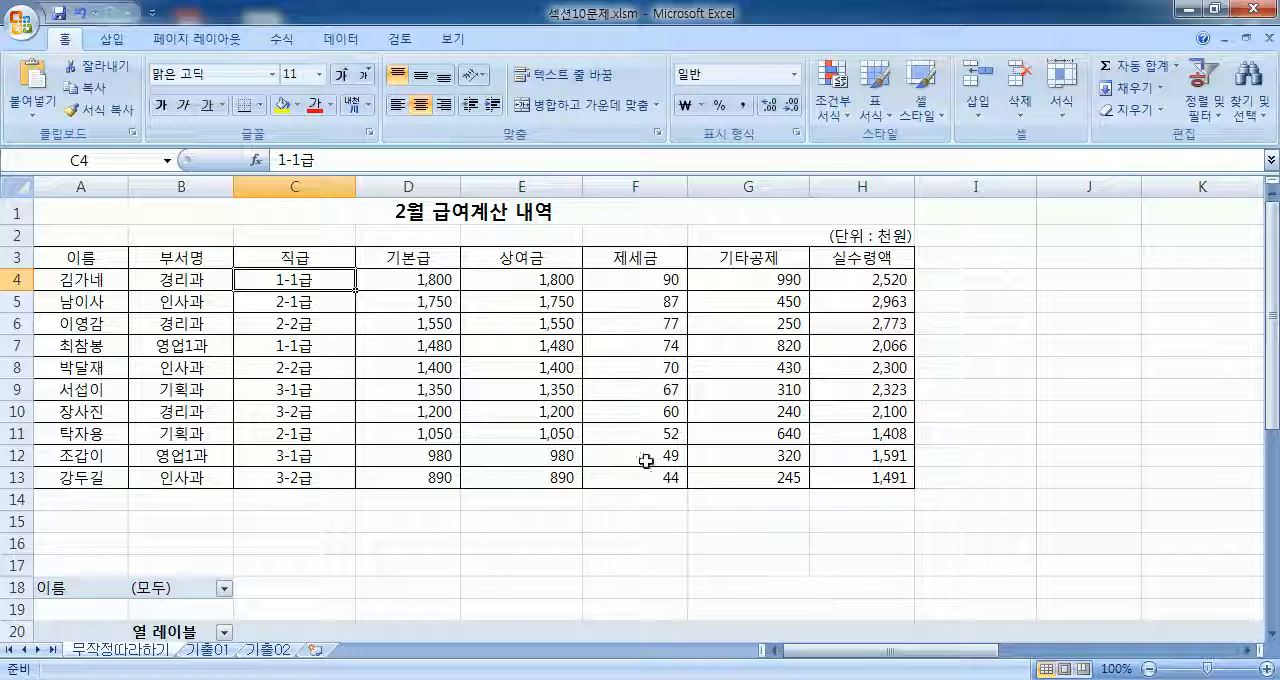
# Step: Select a 실수령액 value in the PivotTable's 경리과 row and summarize the 상여금 field by 최대값 (maximum)
pyautogui.click(622, 392)
pyautogui.scroll(-4, 340, 437)
pyautogui.click(340, 437)
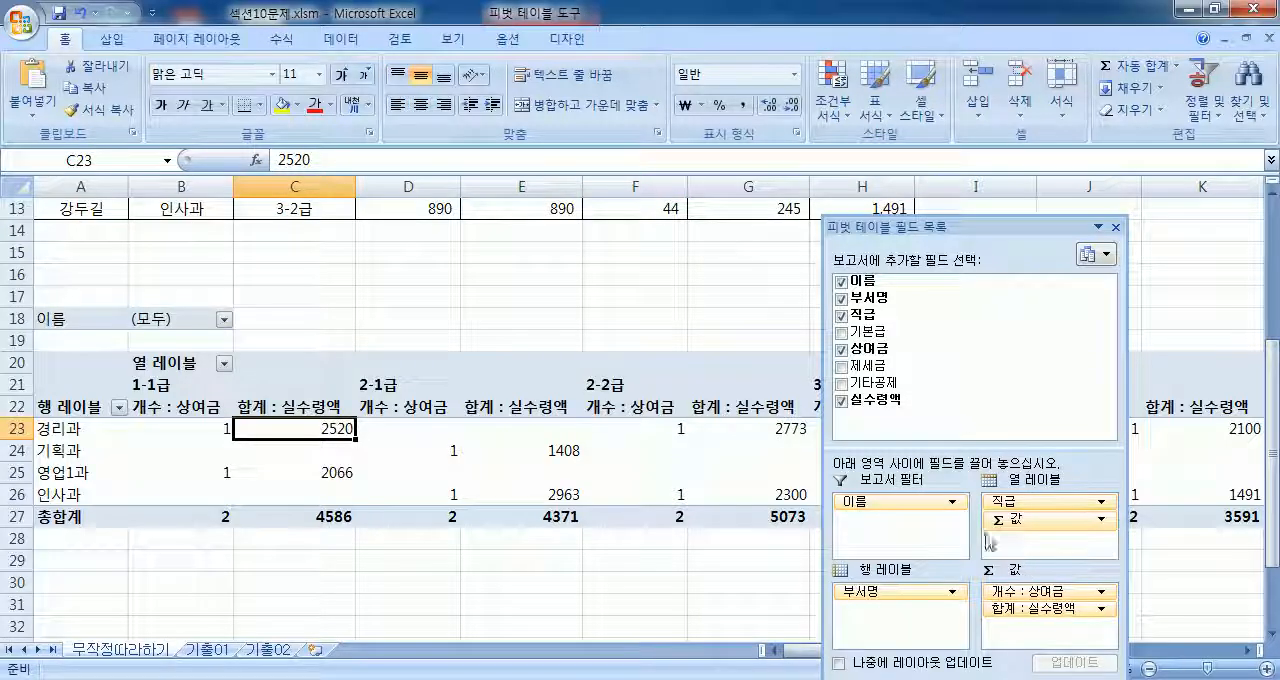
pyautogui.moveTo(995, 236); pyautogui.dragTo(1085, 141)
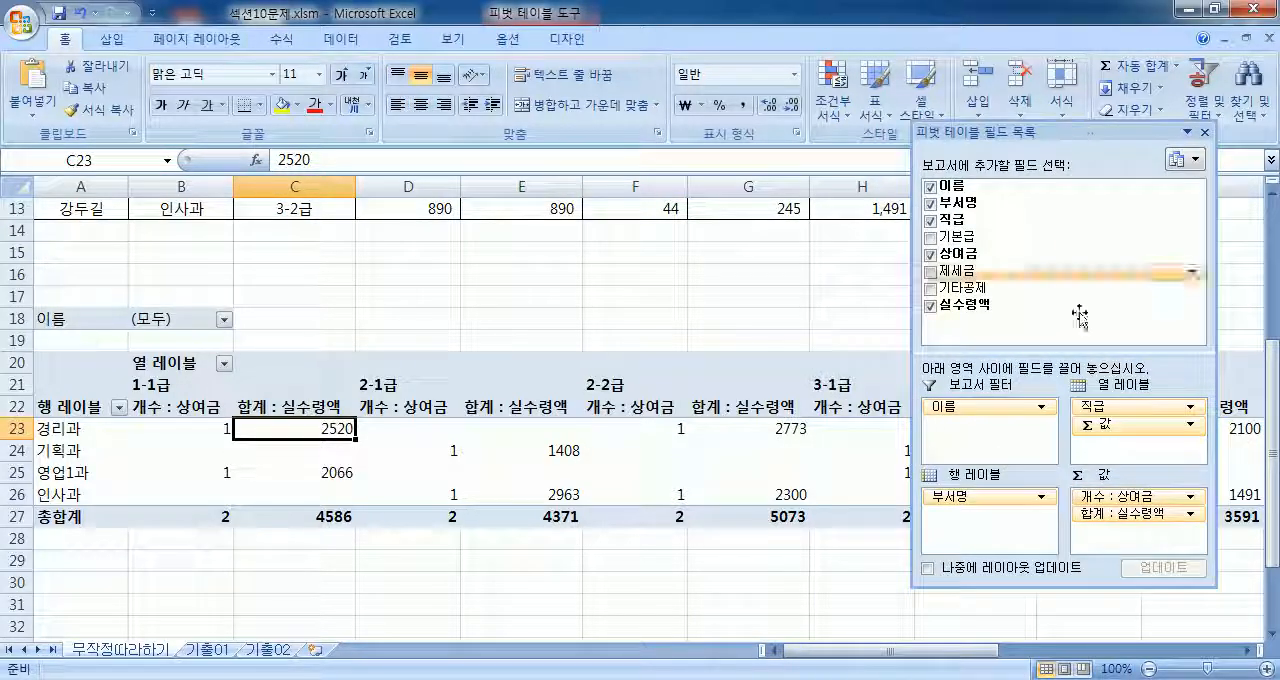
pyautogui.click(1113, 497)
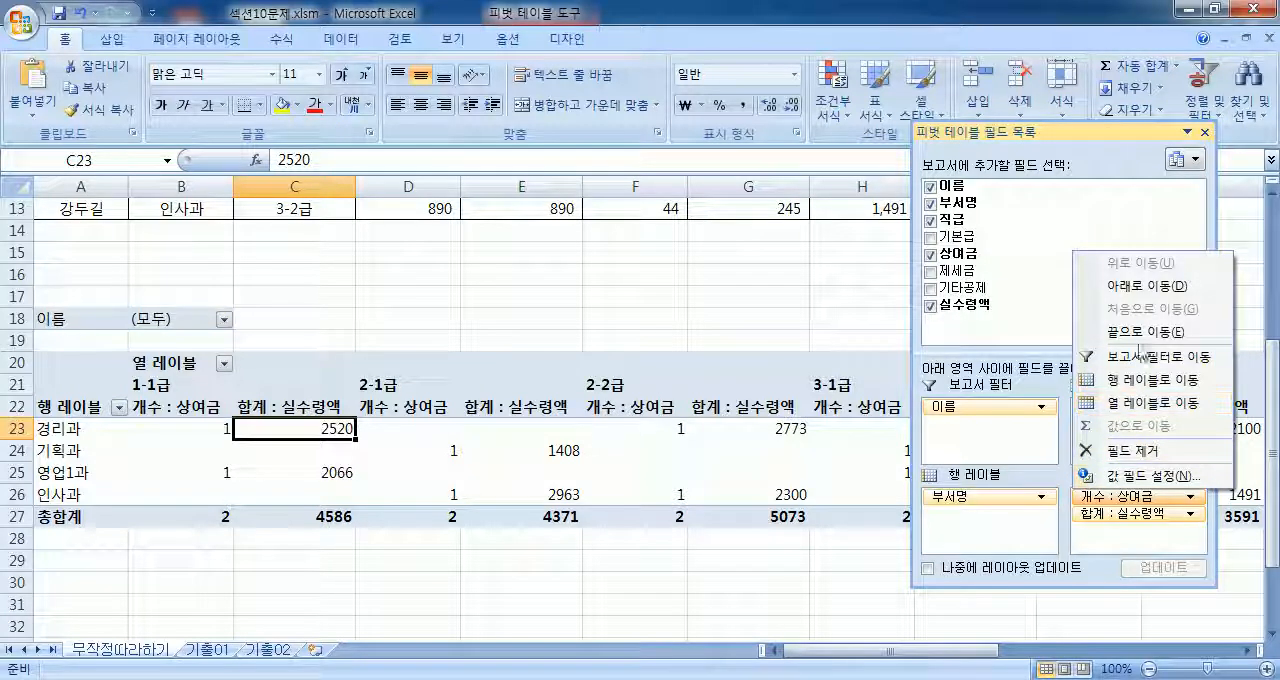
pyautogui.click(1150, 476)
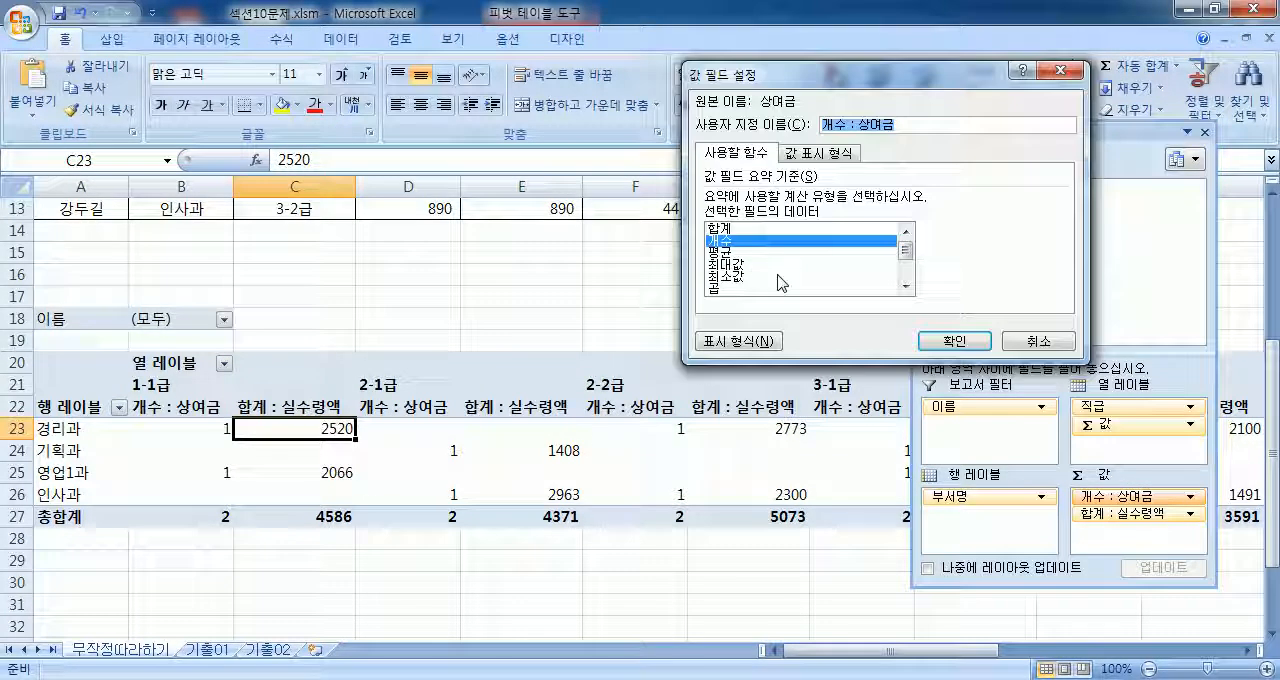
pyautogui.click(737, 264)
pyautogui.click(954, 341)
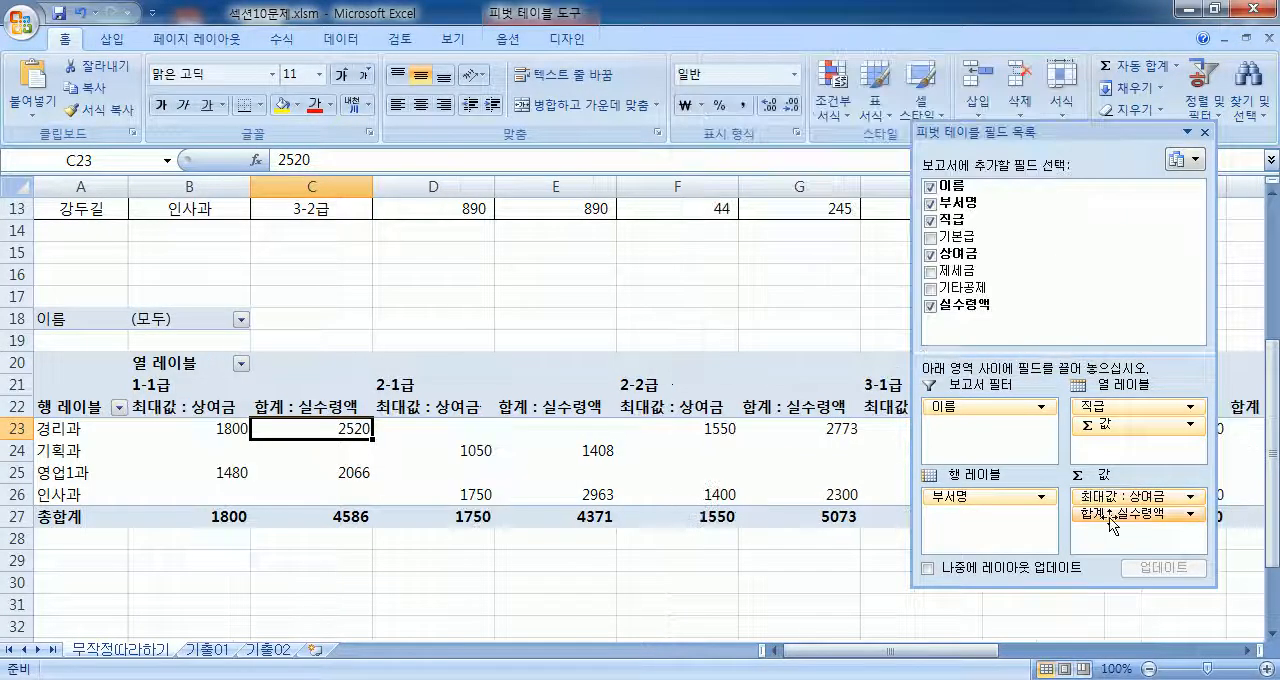
# Step: Summarize the 실수령액 field by 평균 (average) and dock the PivotTable field list beside the sheet
pyautogui.click(1130, 513)
pyautogui.click(1133, 492)
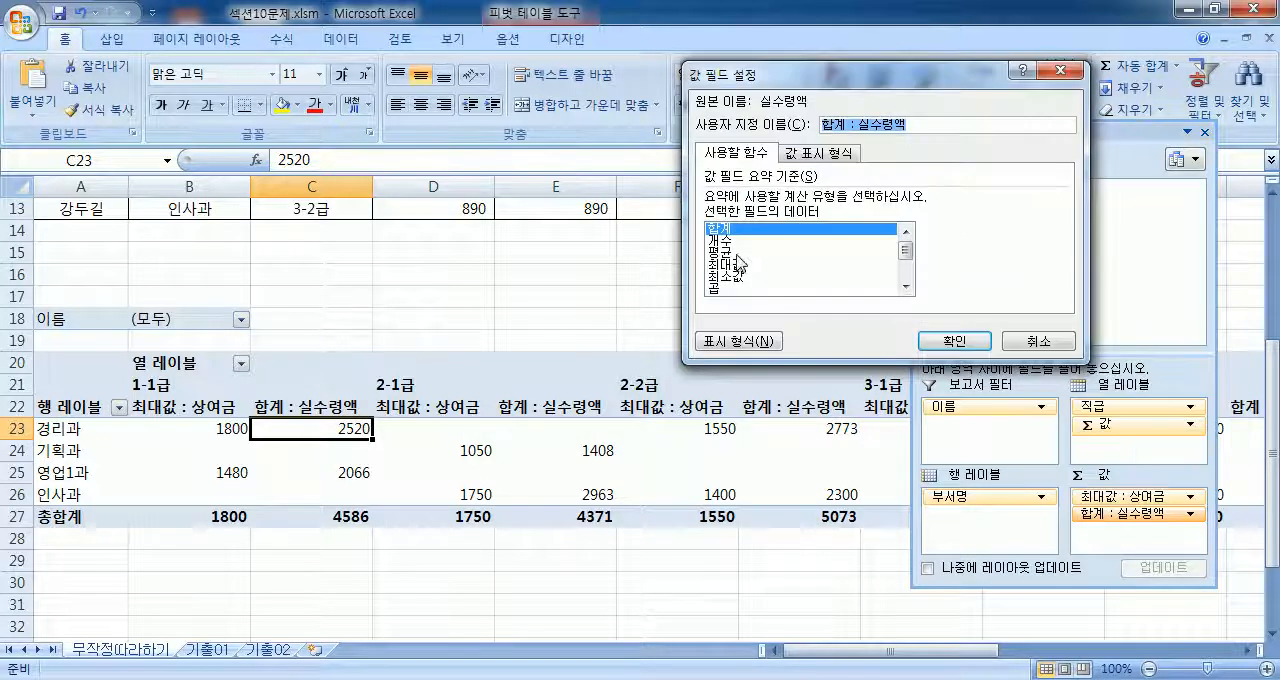
pyautogui.click(740, 253)
pyautogui.click(955, 342)
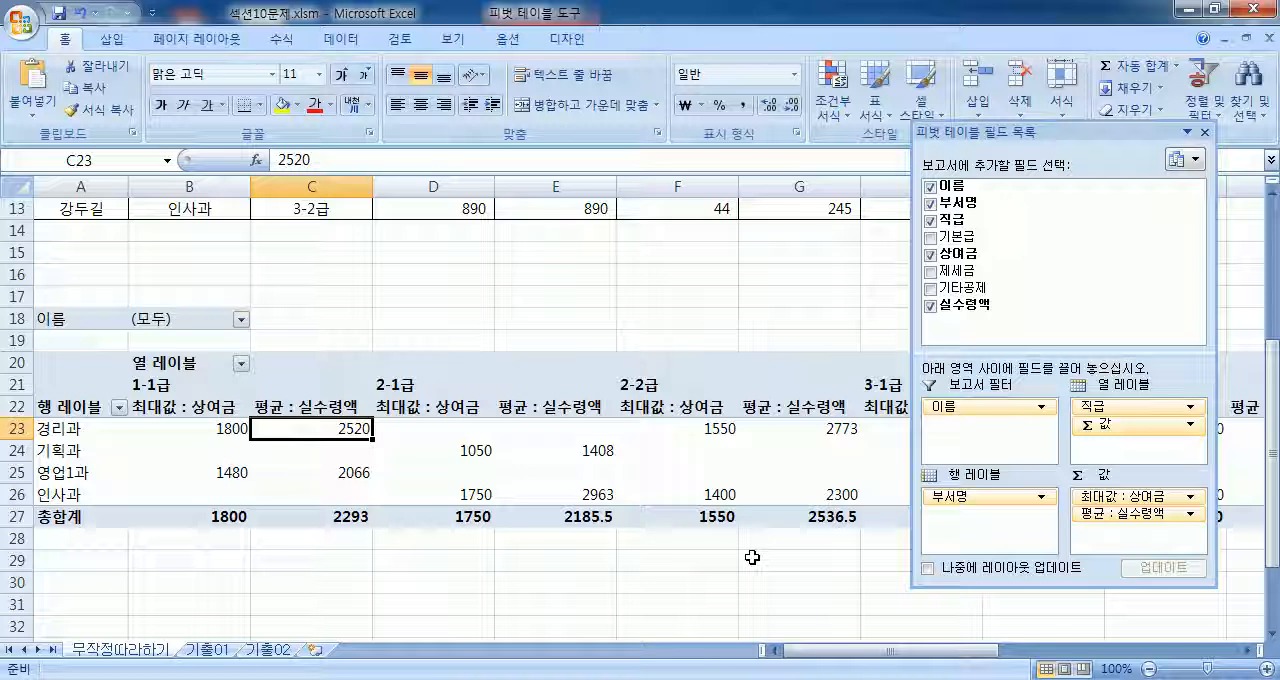
pyautogui.doubleClick(1040, 140)
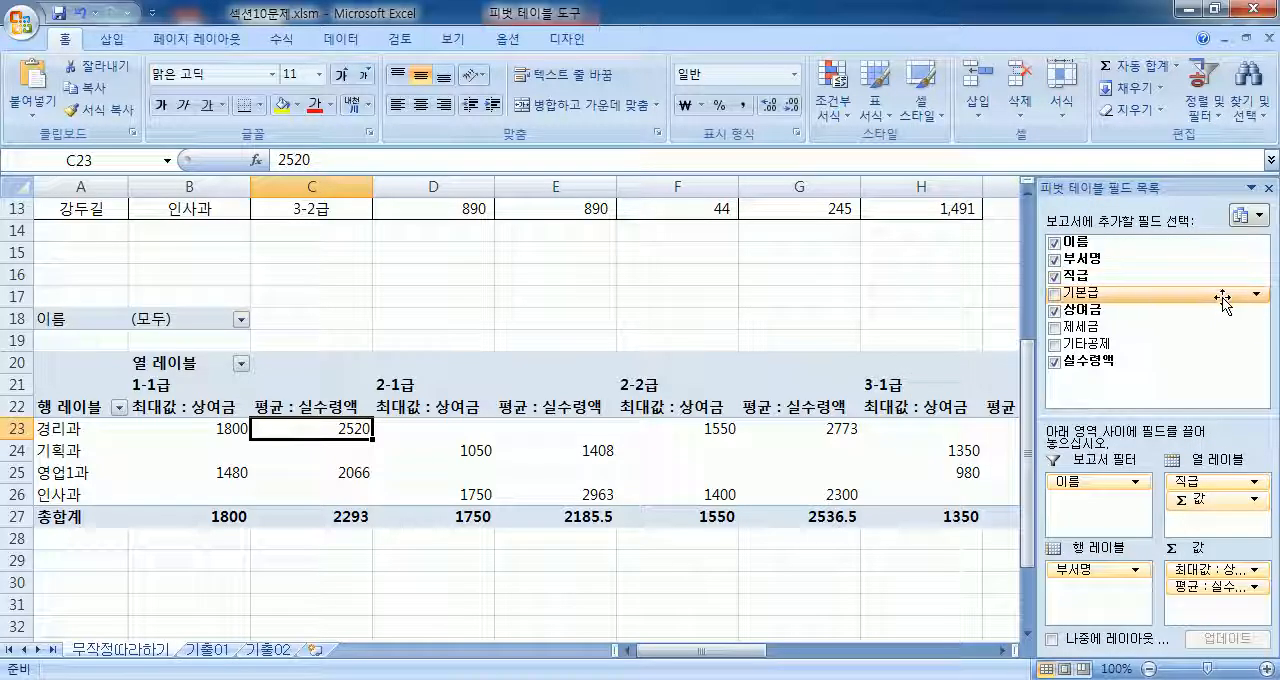
pyautogui.moveTo(1222, 298); pyautogui.dragTo(937, 384)
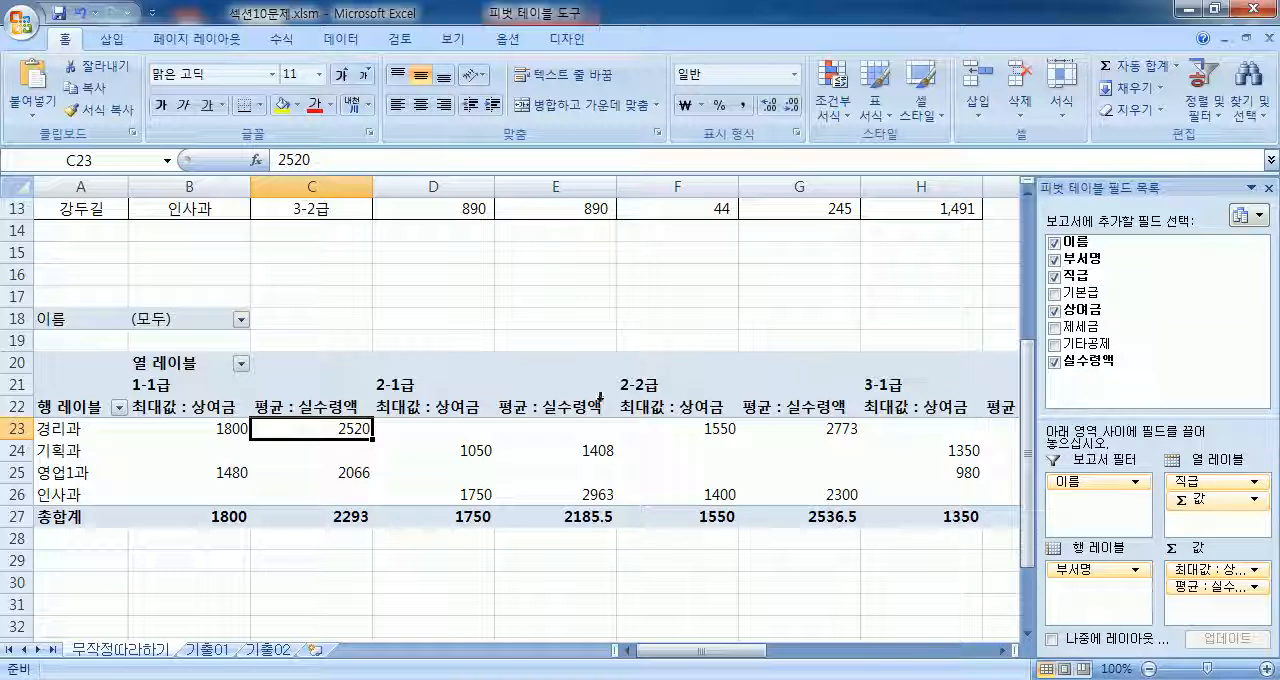
# Step: Review the PivotTable's setup by selecting its source range A3:H13 and its starting cell A20
pyautogui.scroll(4, 155, 355)
pyautogui.moveTo(83, 258); pyautogui.dragTo(925, 478)
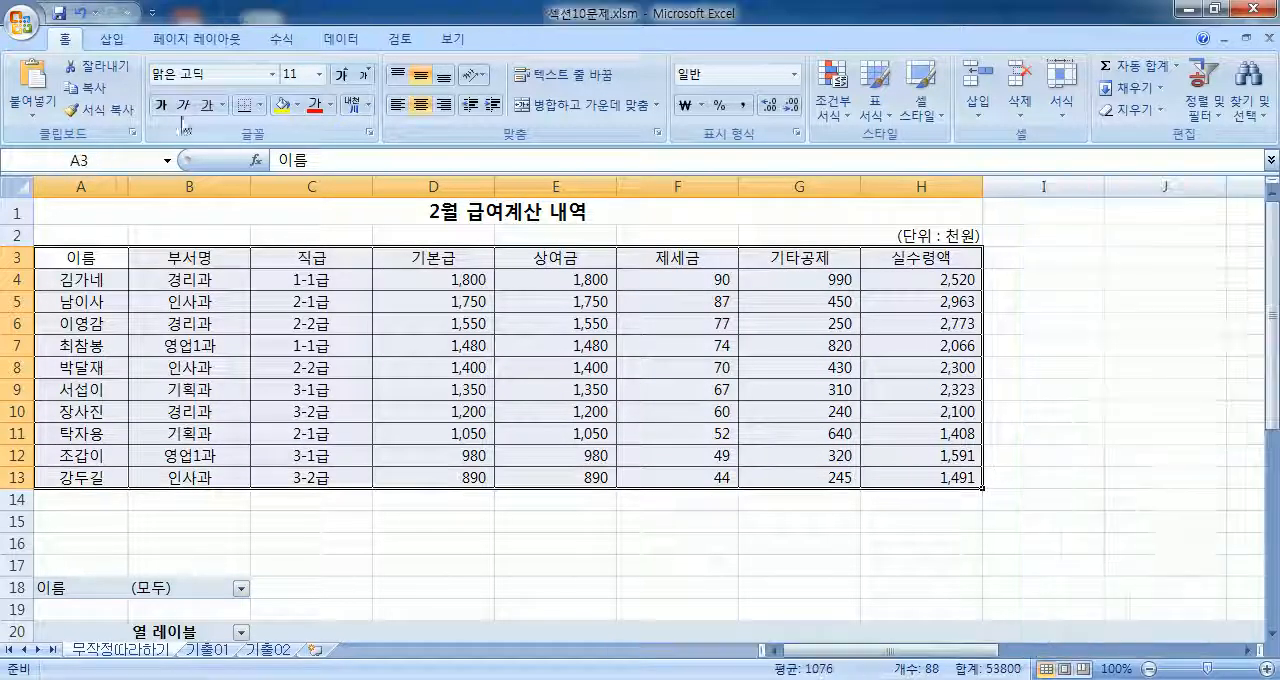
pyautogui.click(112, 39)
pyautogui.click(271, 346)
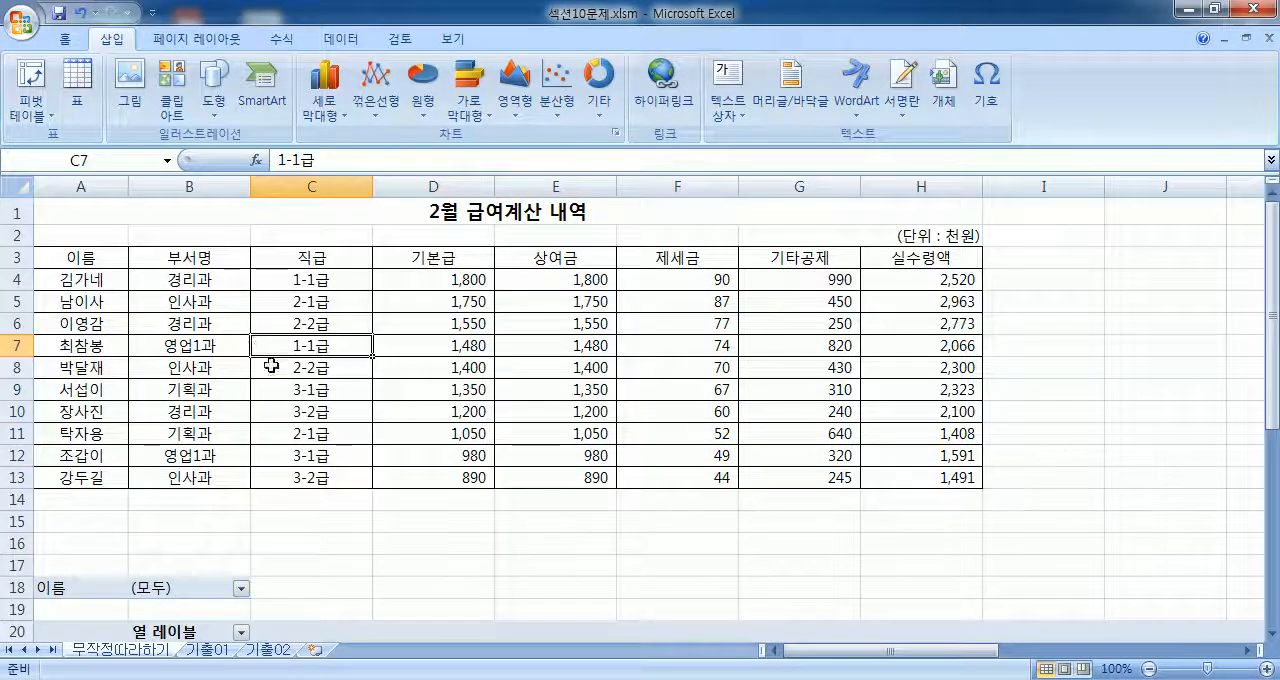
pyautogui.scroll(-6, 272, 370)
pyautogui.click(108, 236)
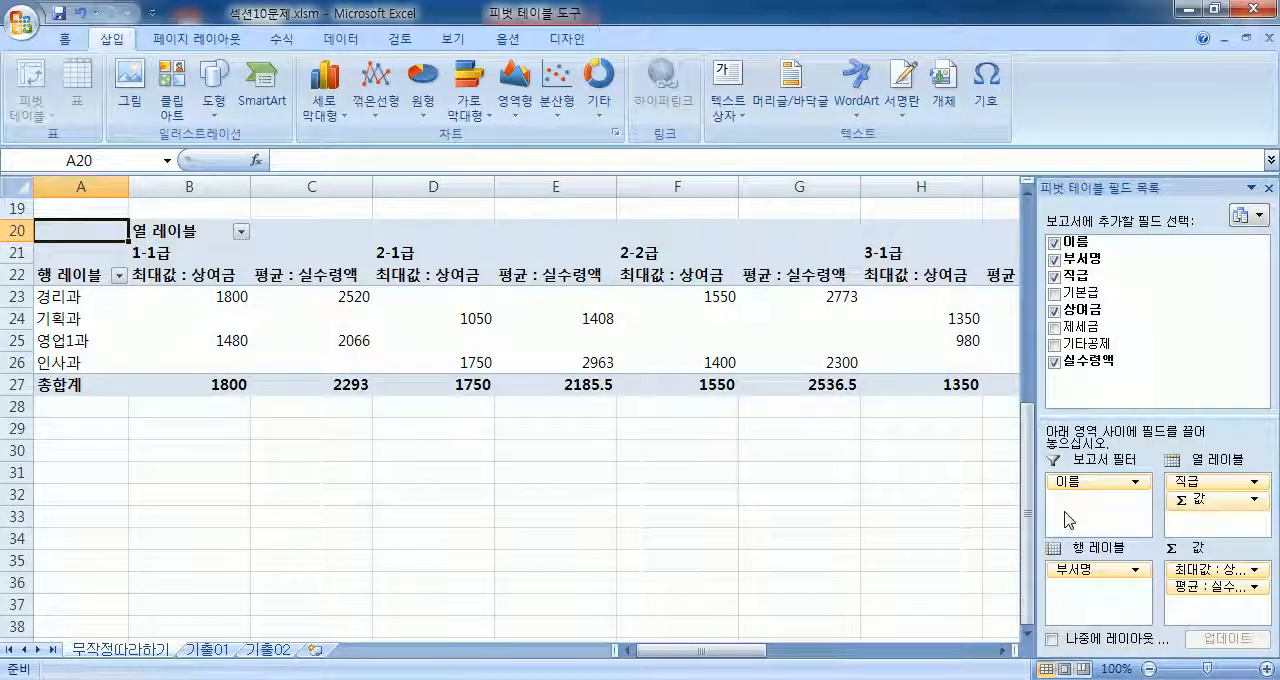
# Step: Filter the PivotTable with the 이름 report filter to the first listed employee, and switch it to the second one
pyautogui.scroll(2, 270, 350)
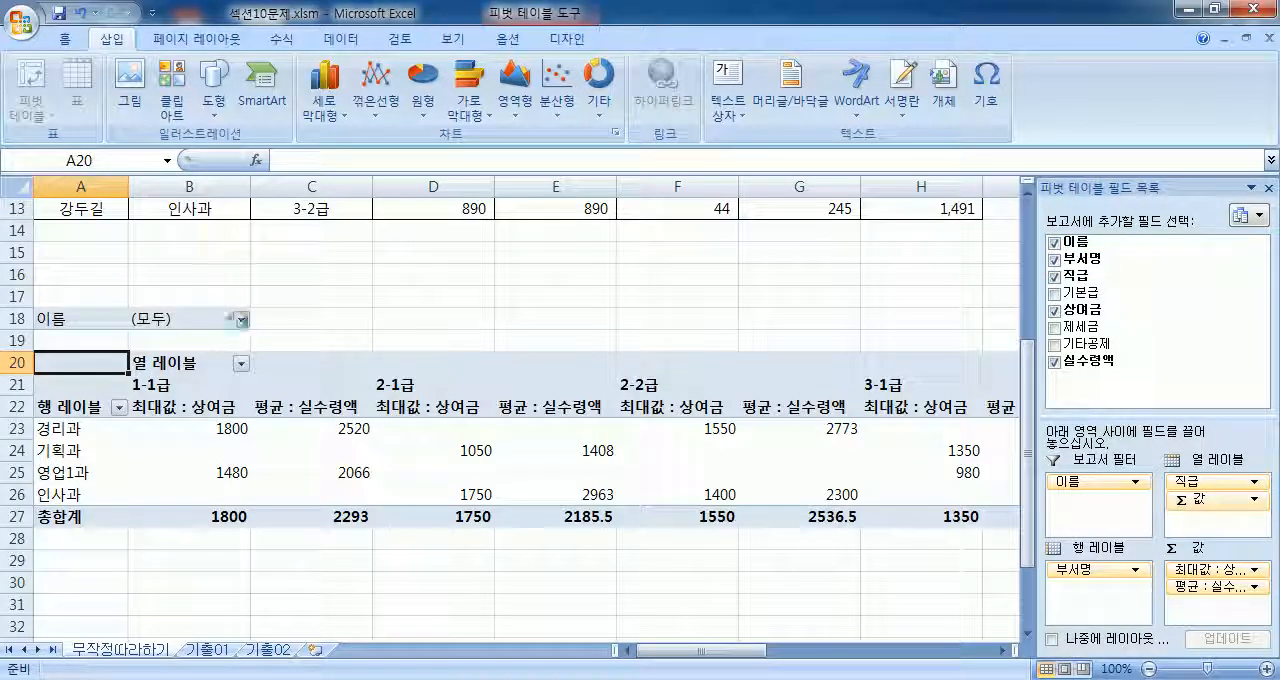
pyautogui.click(241, 320)
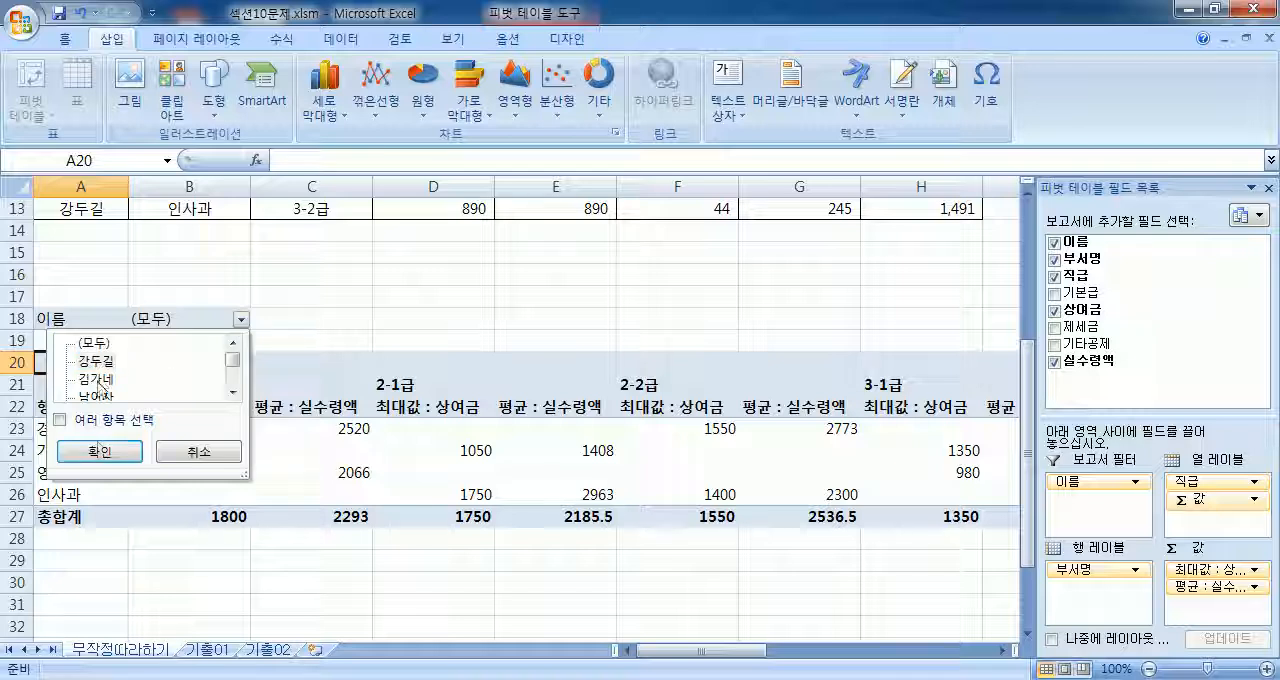
pyautogui.click(100, 450)
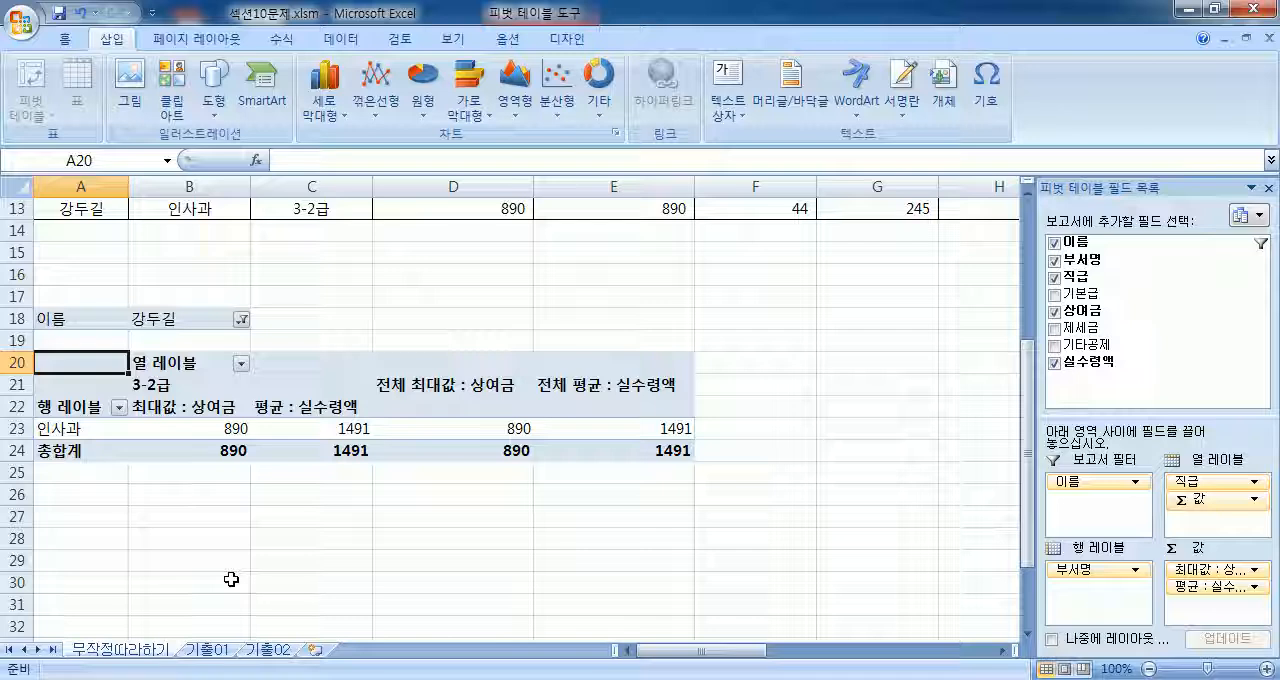
pyautogui.click(241, 320)
pyautogui.click(97, 380)
pyautogui.click(101, 451)
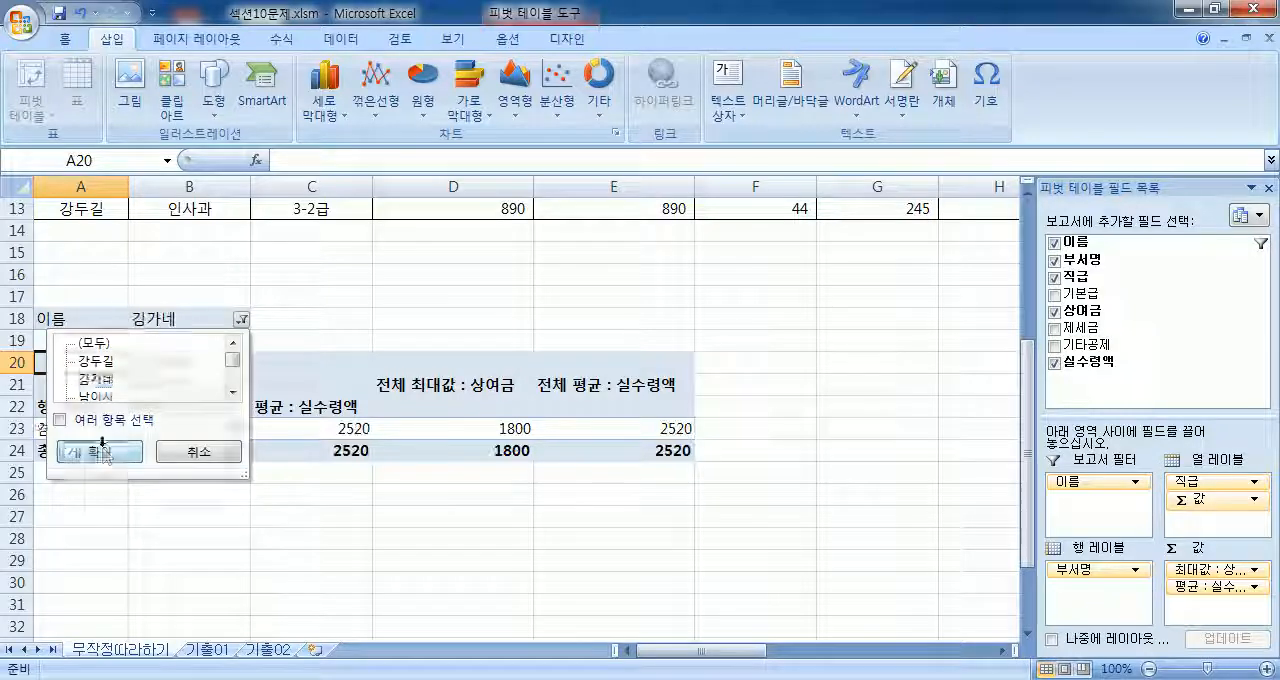
# Step: Allow multiple items in the 이름 report filter and show the first two listed employees together
pyautogui.click(241, 320)
pyautogui.click(61, 420)
pyautogui.click(100, 361)
pyautogui.click(82, 361)
pyautogui.click(100, 451)
# Step: Reset the 이름 report filter to (모두) so that all employees are included
pyautogui.click(241, 320)
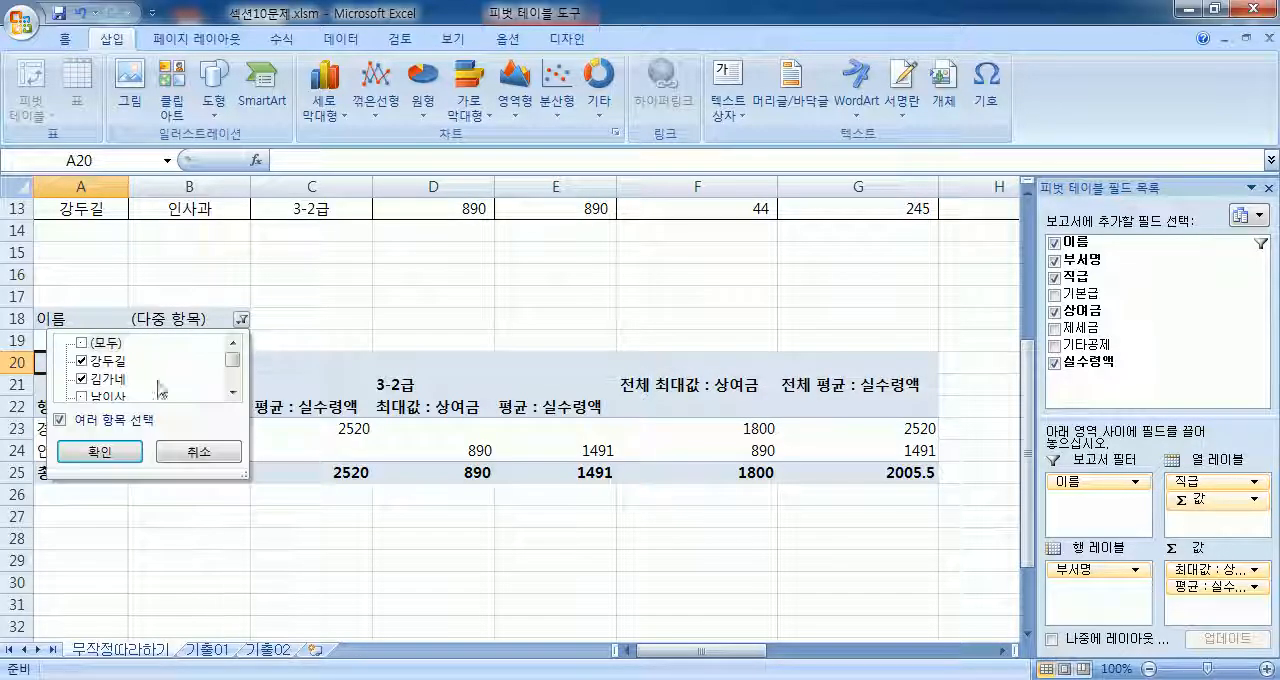
pyautogui.click(90, 344)
pyautogui.click(100, 451)
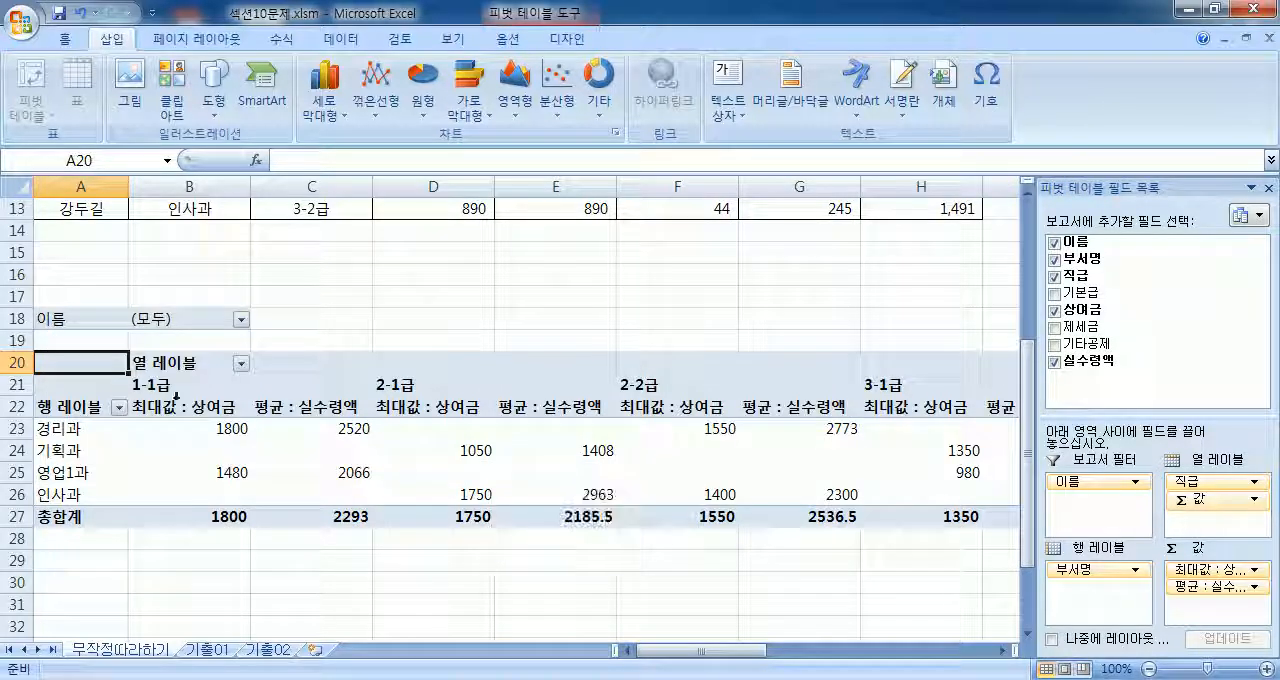
# Step: Filter the PivotTable's row labels to show only the 경리과 department
pyautogui.click(118, 407)
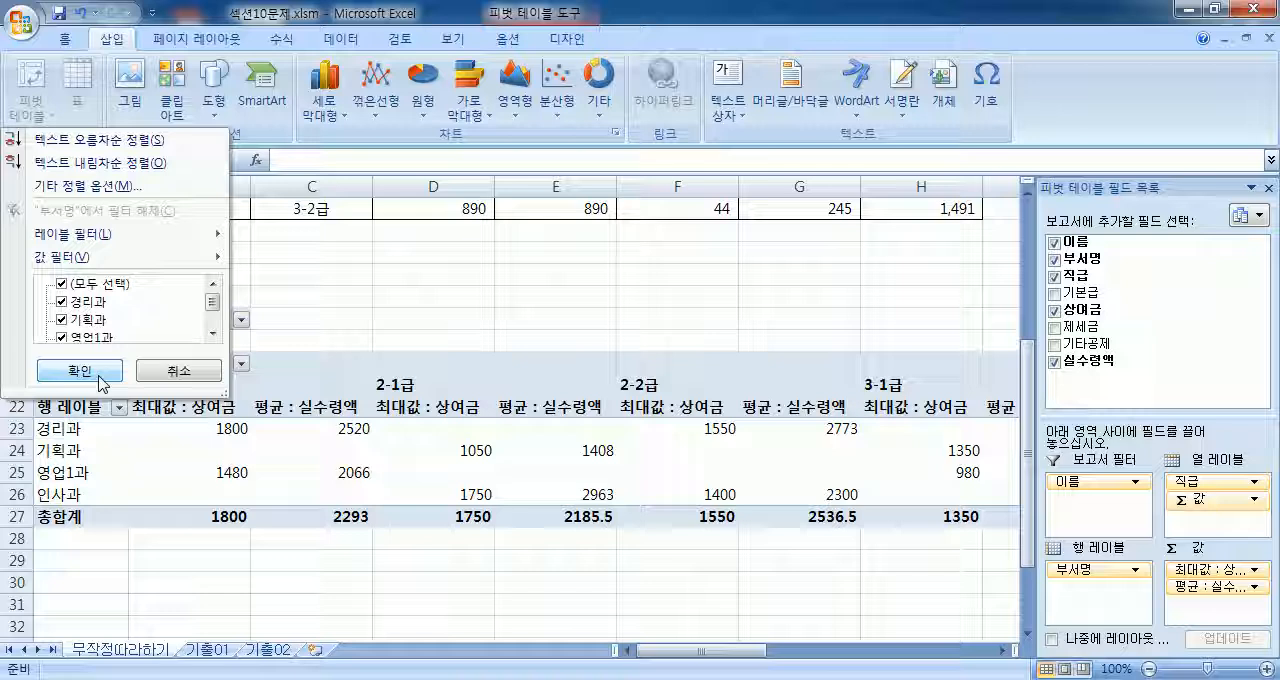
pyautogui.click(62, 301)
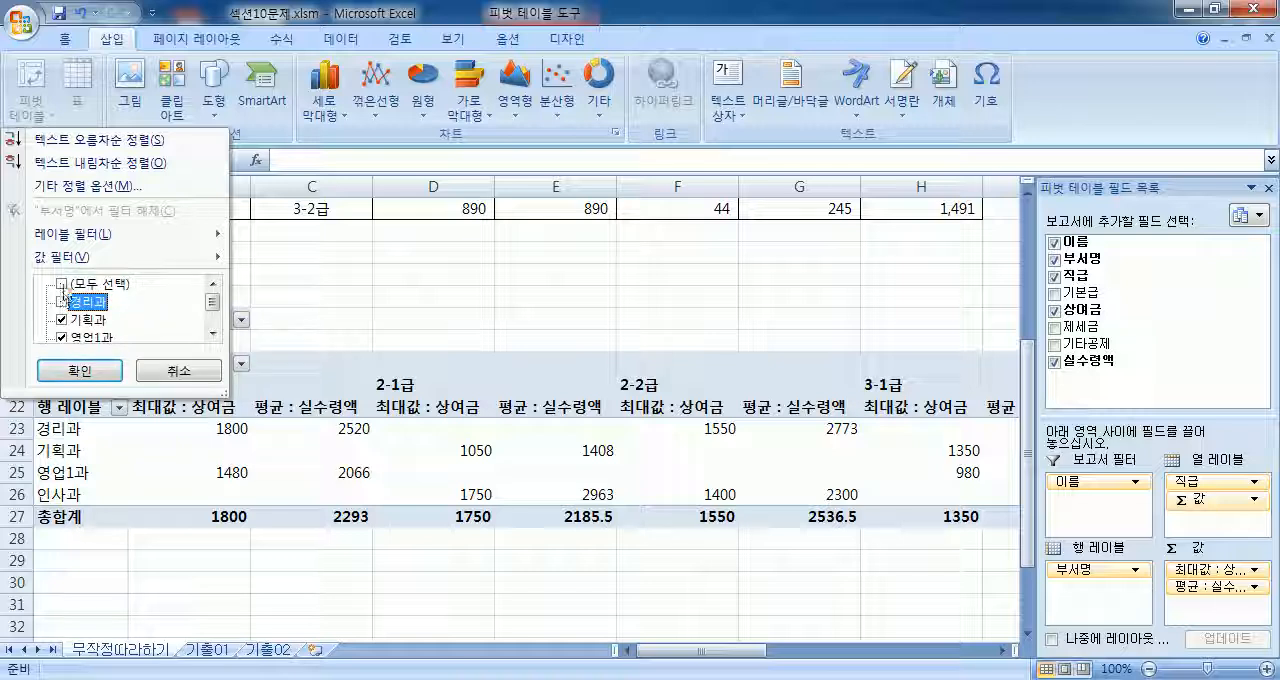
pyautogui.click(62, 285)
pyautogui.click(62, 285)
pyautogui.click(62, 301)
pyautogui.click(80, 370)
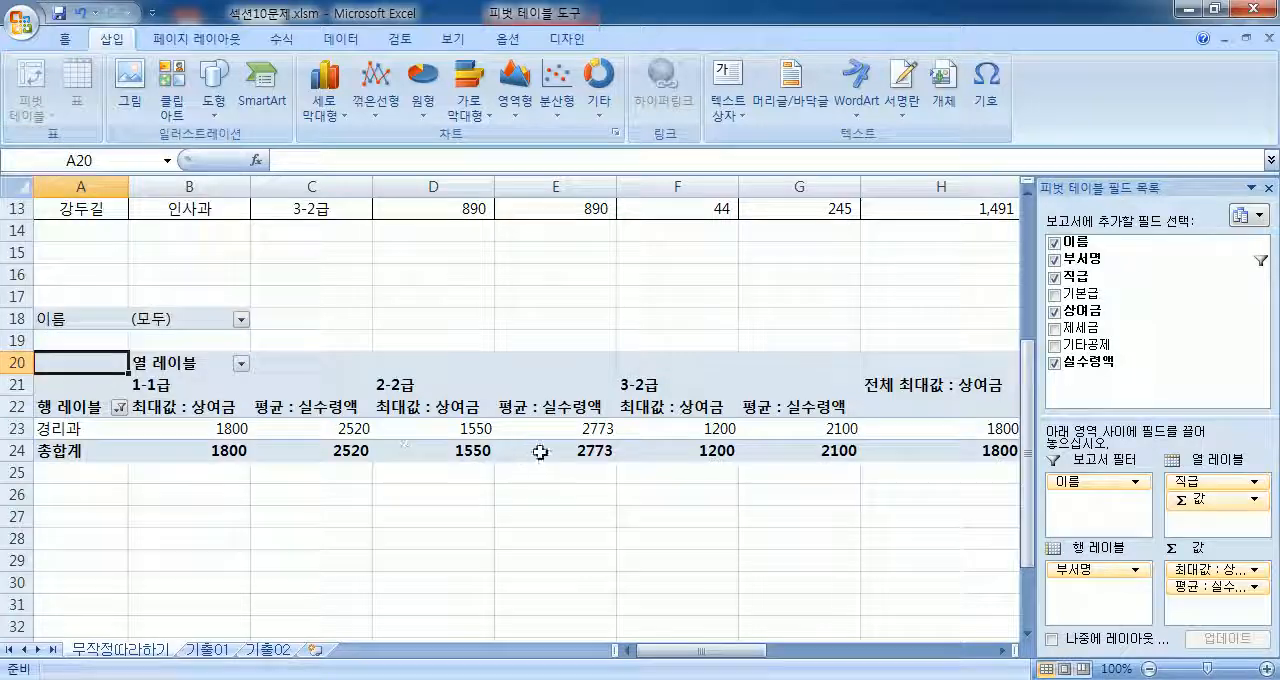
# Step: Restore all departments in the row label filter with (모두 선택)
pyautogui.click(118, 405)
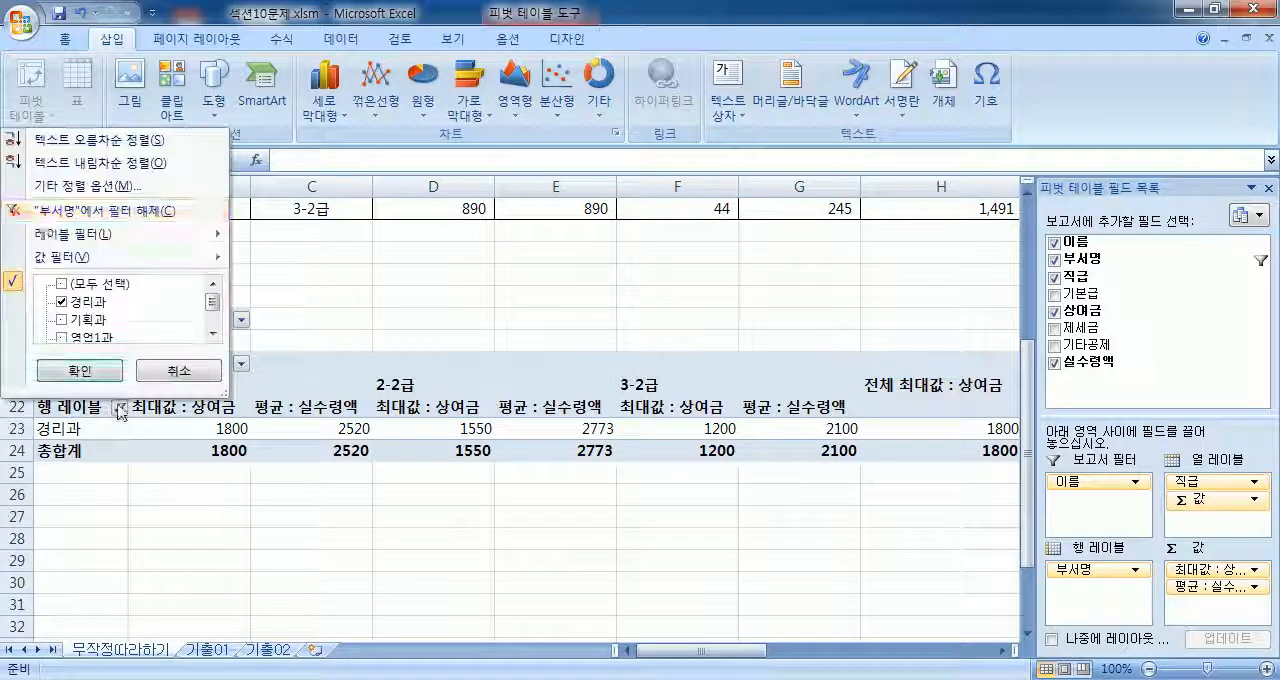
pyautogui.click(62, 285)
pyautogui.click(86, 369)
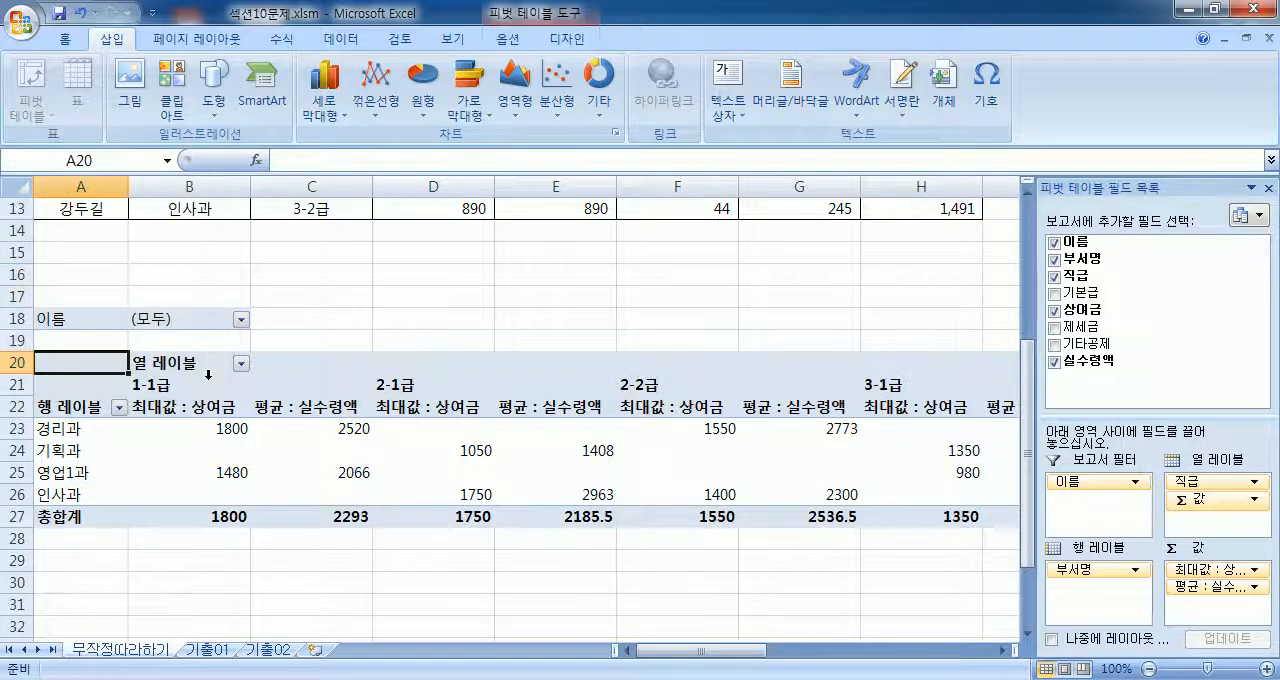
# Step: Filter the PivotTable's column labels to show only the 1-1급 grade
pyautogui.click(241, 363)
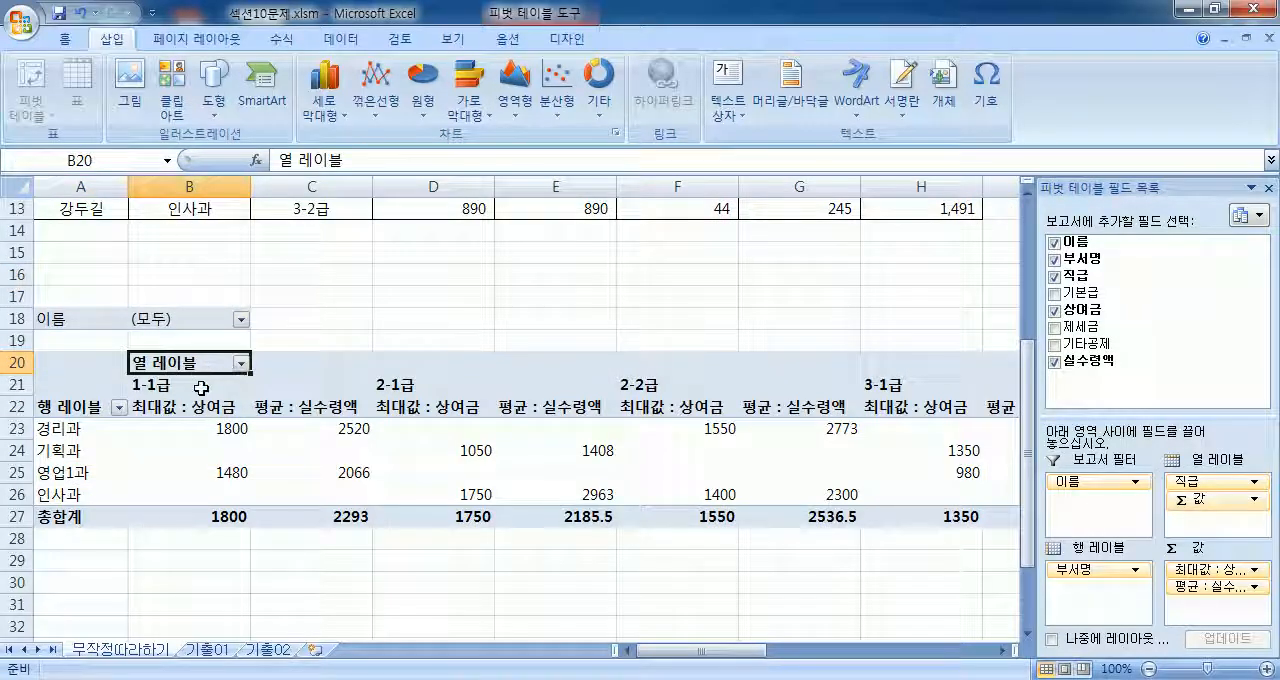
pyautogui.click(241, 363)
pyautogui.click(82, 529)
pyautogui.click(82, 547)
pyautogui.click(99, 615)
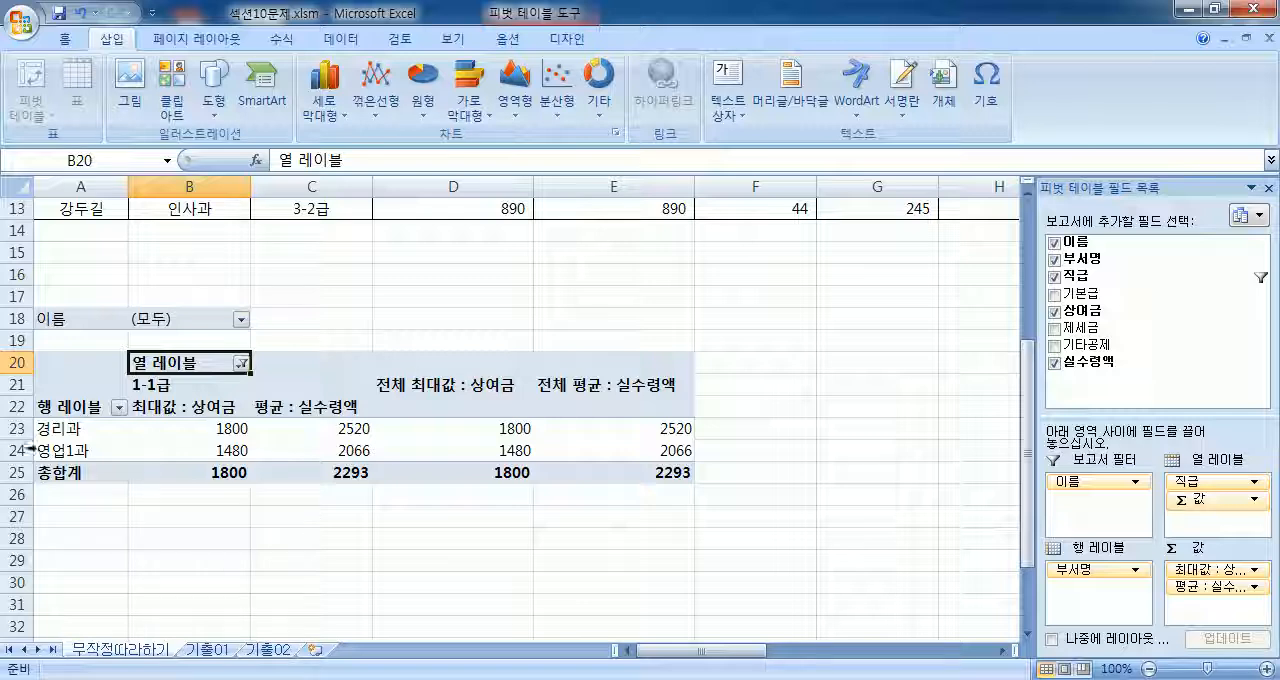
# Step: Restore all grades in the column label filter with (모두 선택)
pyautogui.click(240, 363)
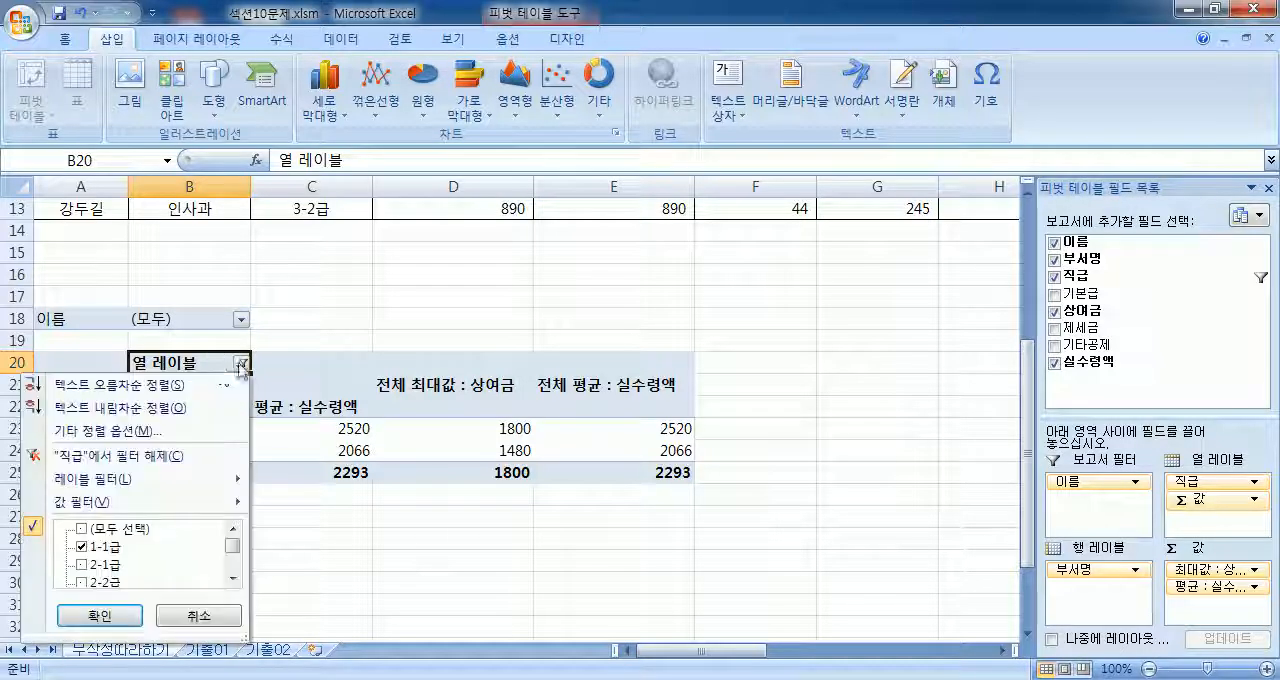
pyautogui.click(80, 529)
pyautogui.click(100, 615)
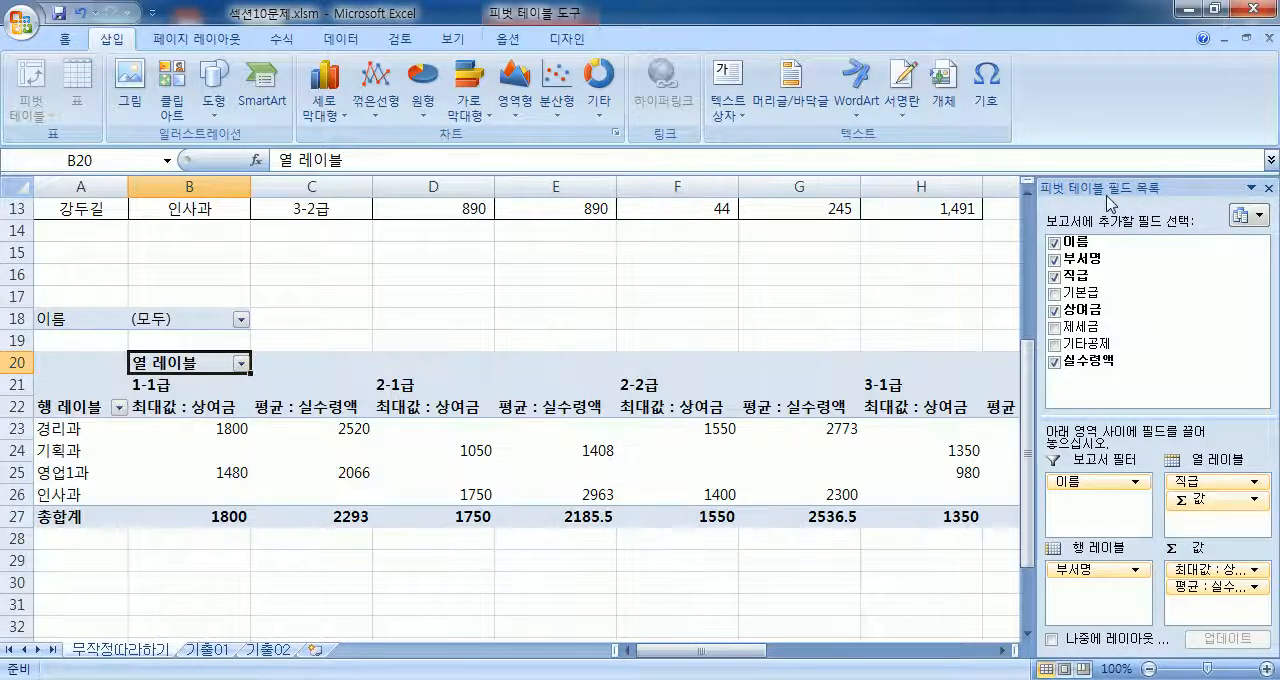
# Step: Undock the PivotTable field list, move 직급 to the row labels beneath 부서명, and select A23:C25
pyautogui.moveTo(1054, 177); pyautogui.dragTo(720, 40)
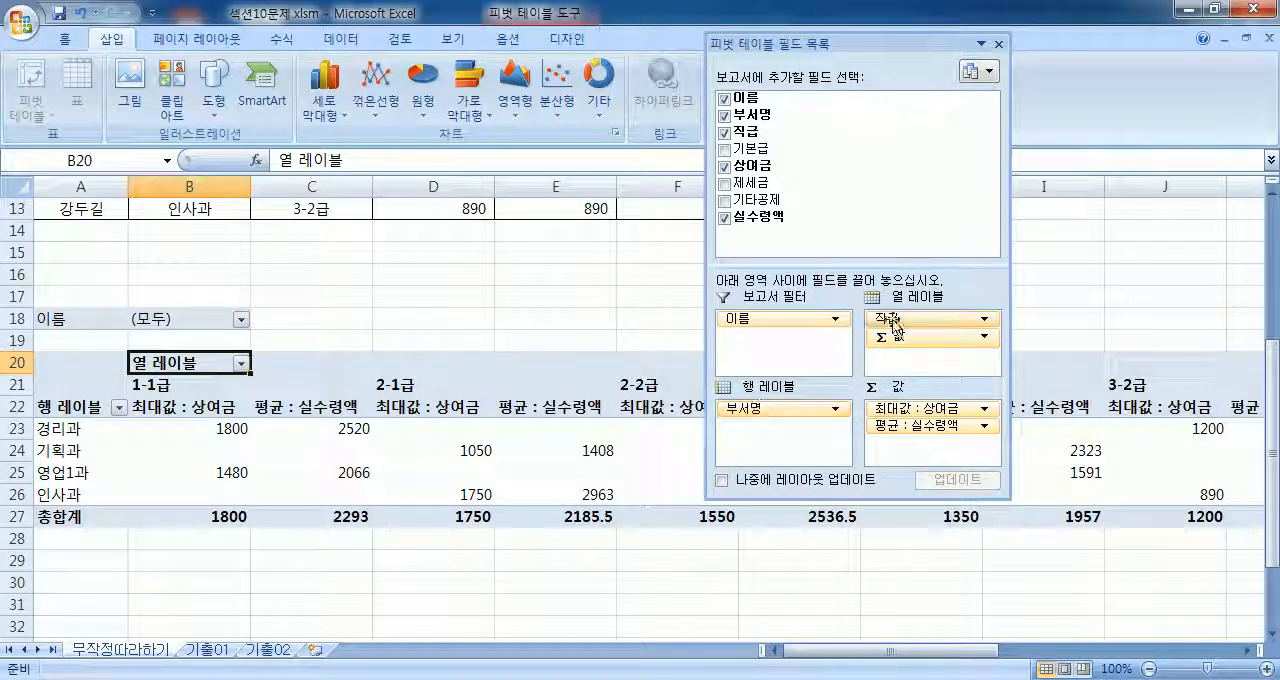
pyautogui.moveTo(893, 323); pyautogui.dragTo(760, 427)
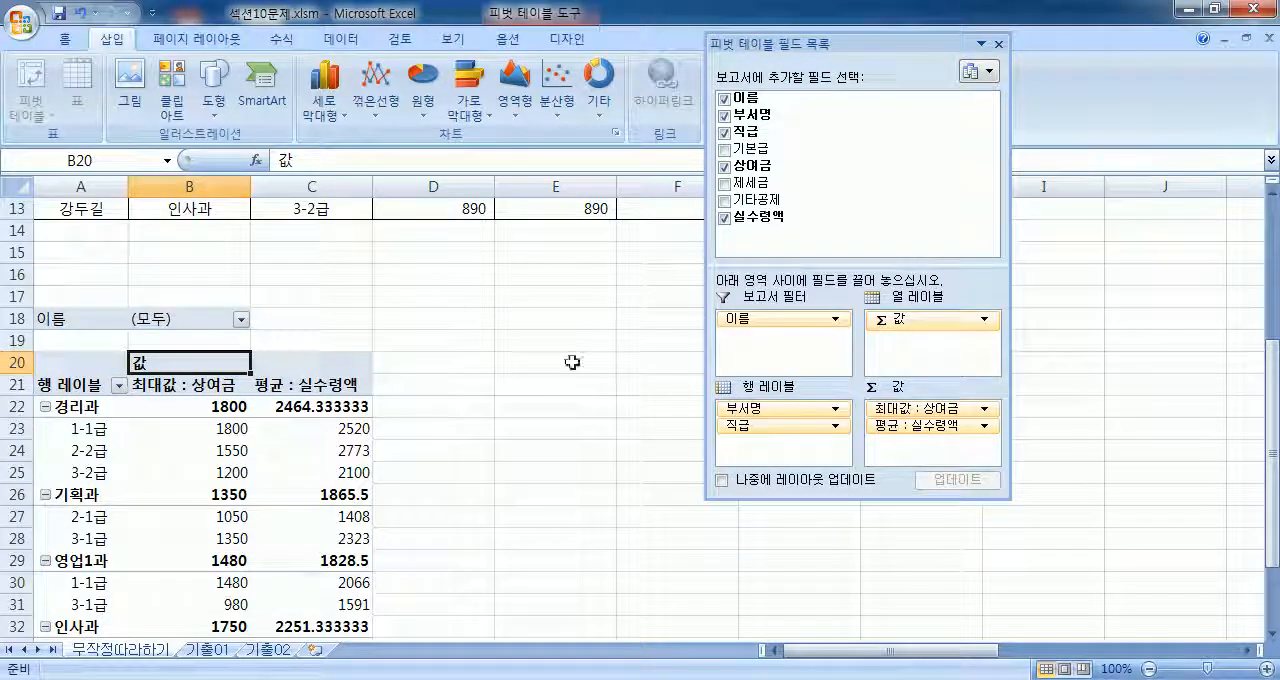
pyautogui.scroll(-2, 509, 366)
pyautogui.moveTo(760, 428); pyautogui.dragTo(786, 430)
pyautogui.moveTo(80, 296); pyautogui.dragTo(338, 338)
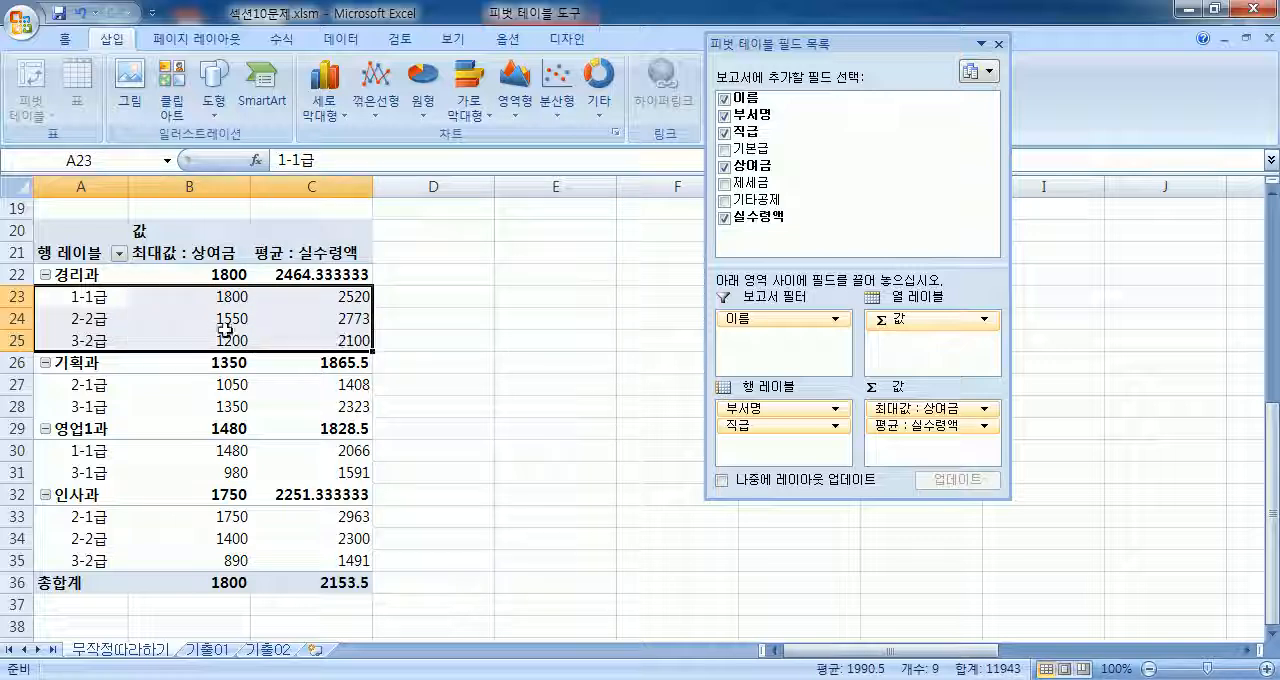
# Step: Reorder the row labels so that 직급 comes above 부서명
pyautogui.moveTo(750, 408); pyautogui.dragTo(755, 450)
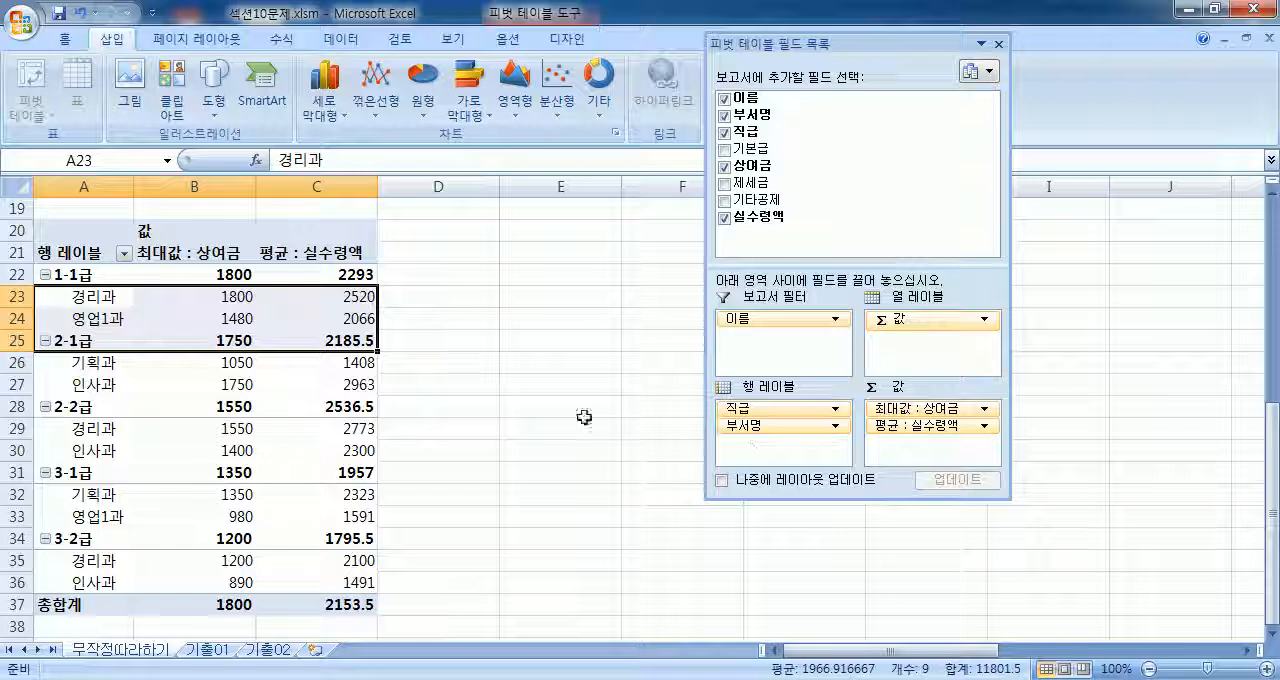
pyautogui.click(92, 276)
pyautogui.click(93, 296)
pyautogui.click(93, 322)
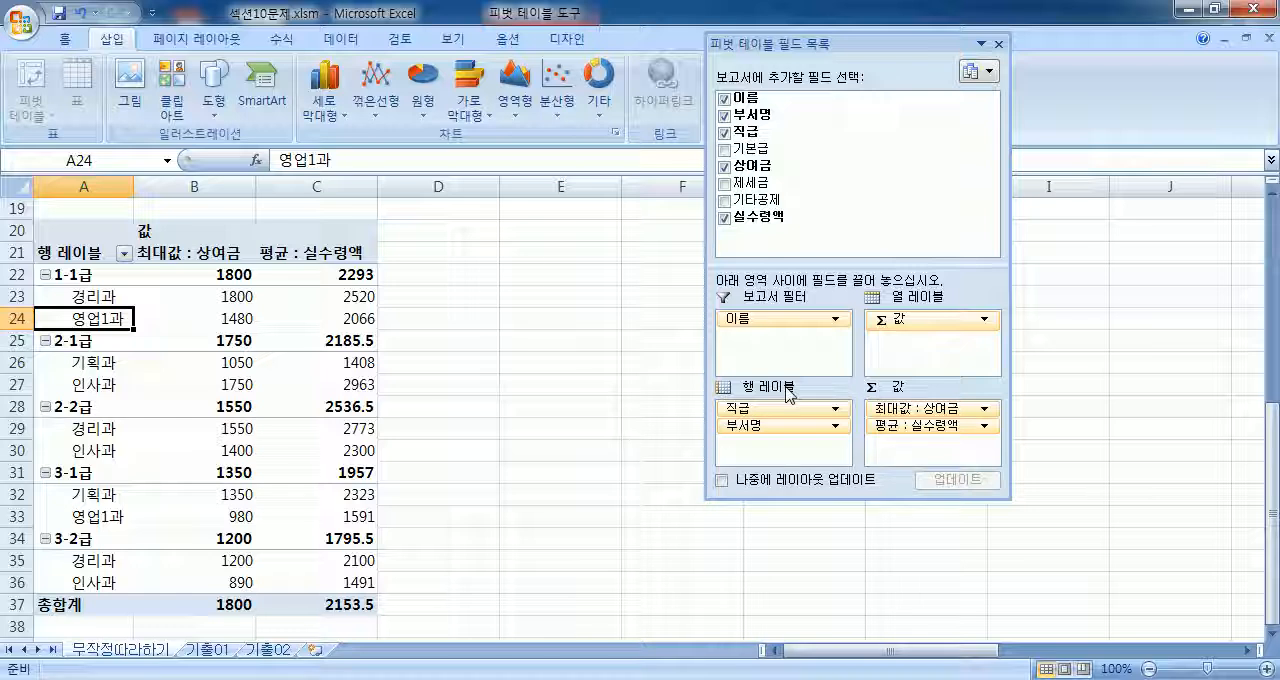
# Step: Try Σ 값 between 직급 and 부서명 in the row labels, and return 직급 and Σ 값 to the column labels
pyautogui.moveTo(880, 320); pyautogui.dragTo(783, 428)
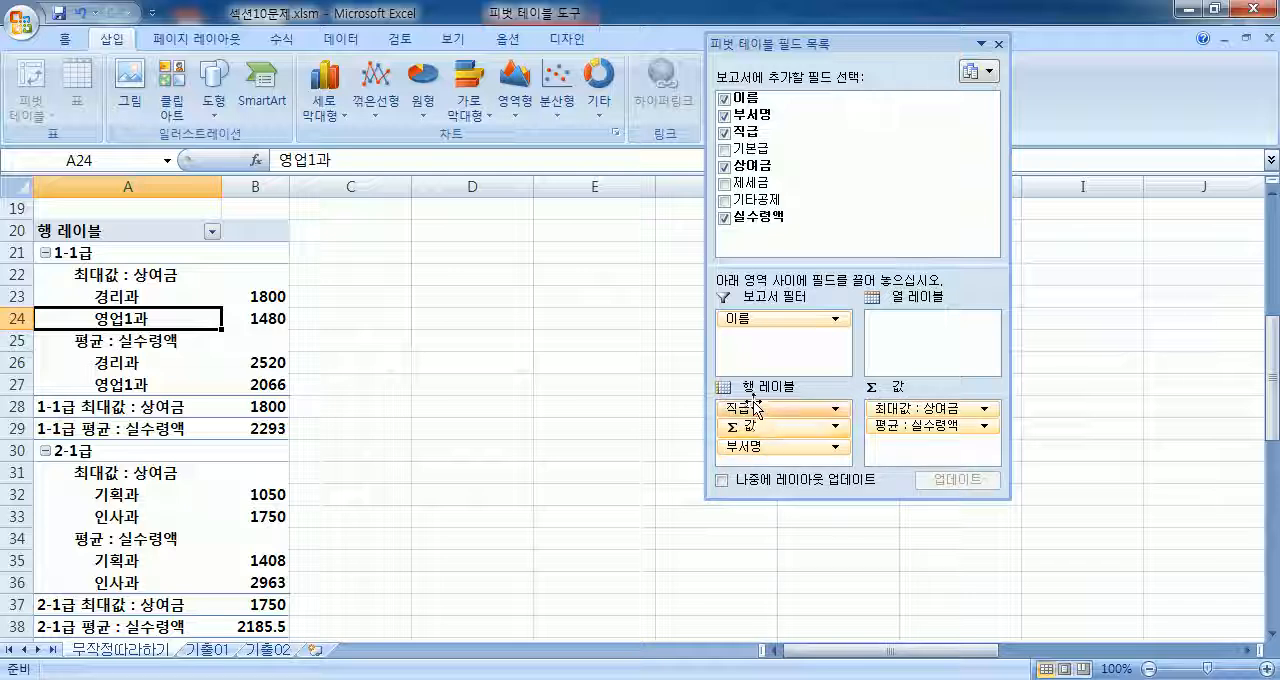
pyautogui.moveTo(760, 408); pyautogui.dragTo(915, 330)
pyautogui.moveTo(772, 418); pyautogui.dragTo(903, 343)
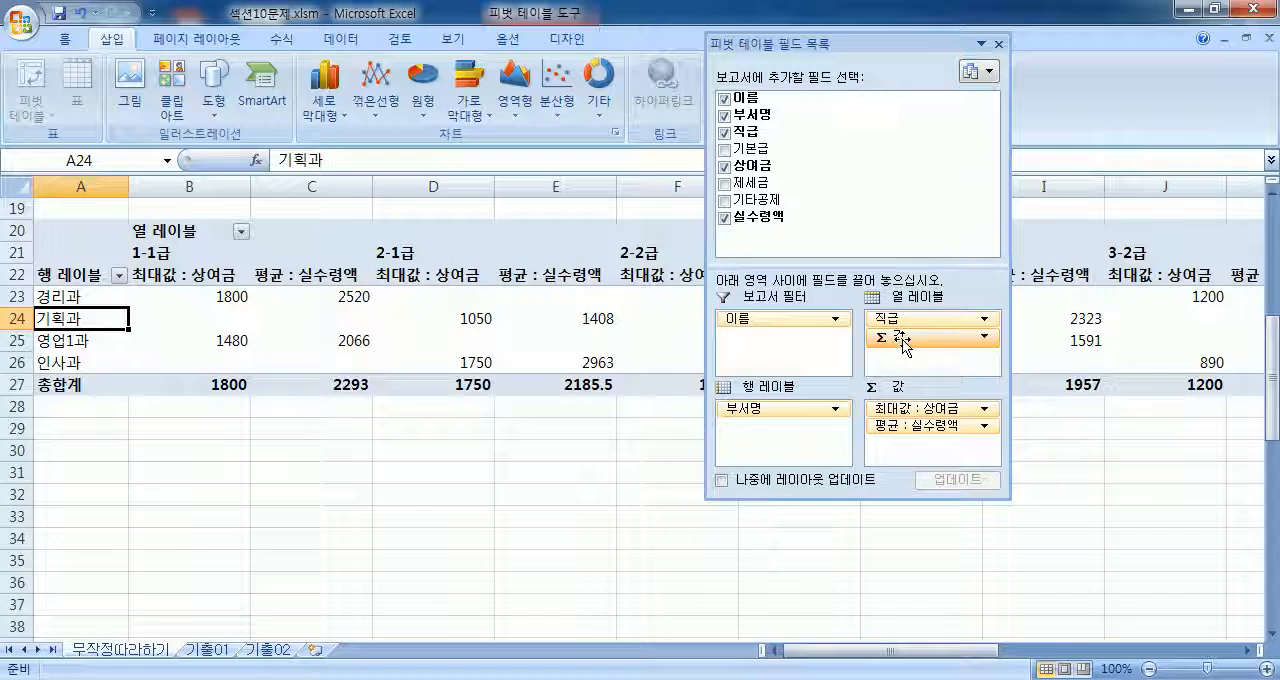
# Step: Try Σ 값 in the row labels beneath 부서명, and return it to the column labels below 직급
pyautogui.moveTo(903, 343); pyautogui.dragTo(785, 426)
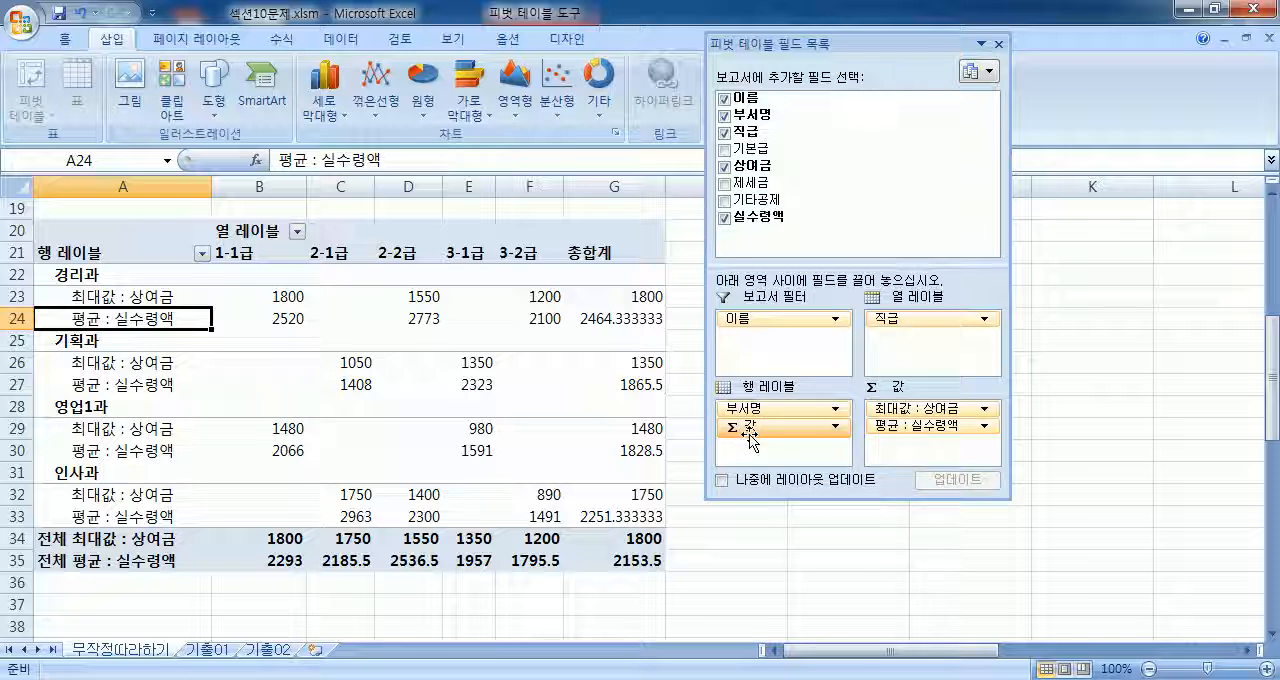
pyautogui.moveTo(755, 430); pyautogui.dragTo(908, 345)
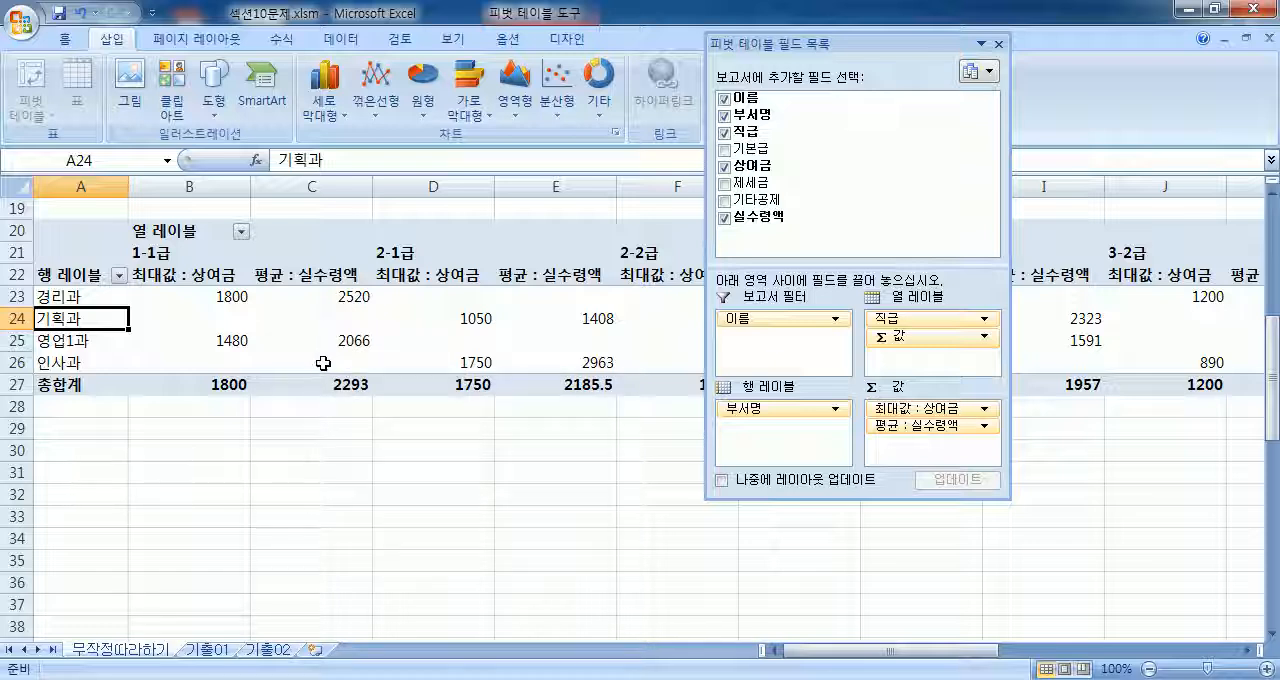
pyautogui.scroll(3, 417, 354)
pyautogui.scroll(-2, 415, 354)
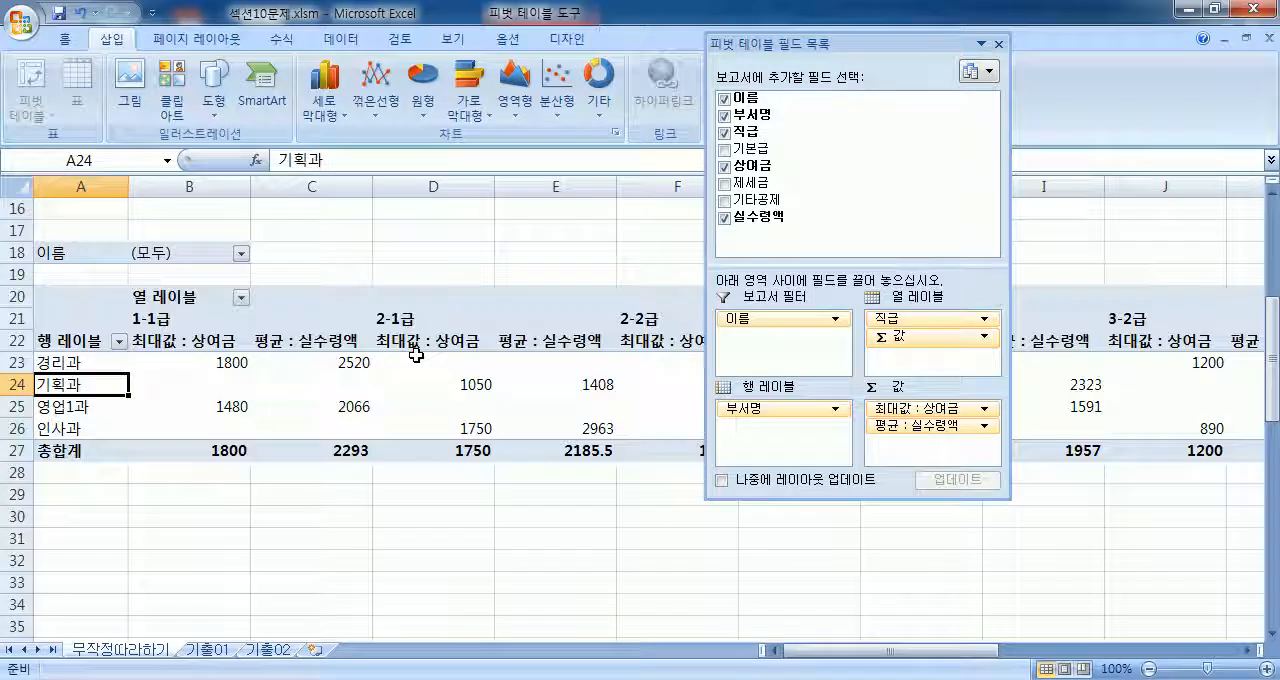
# Step: Dock the field list again and review the layout, format, totals and filter settings in the PivotTable options without changing them
pyautogui.doubleClick(828, 44)
pyautogui.click(507, 40)
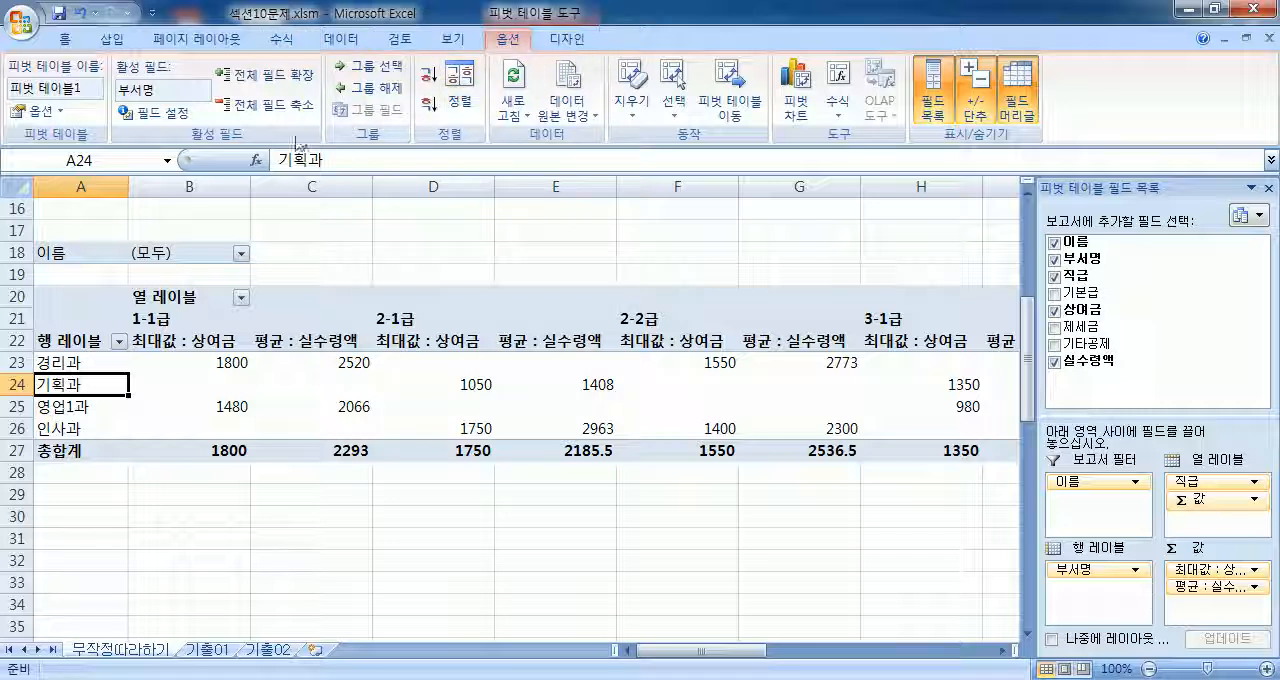
pyautogui.click(44, 116)
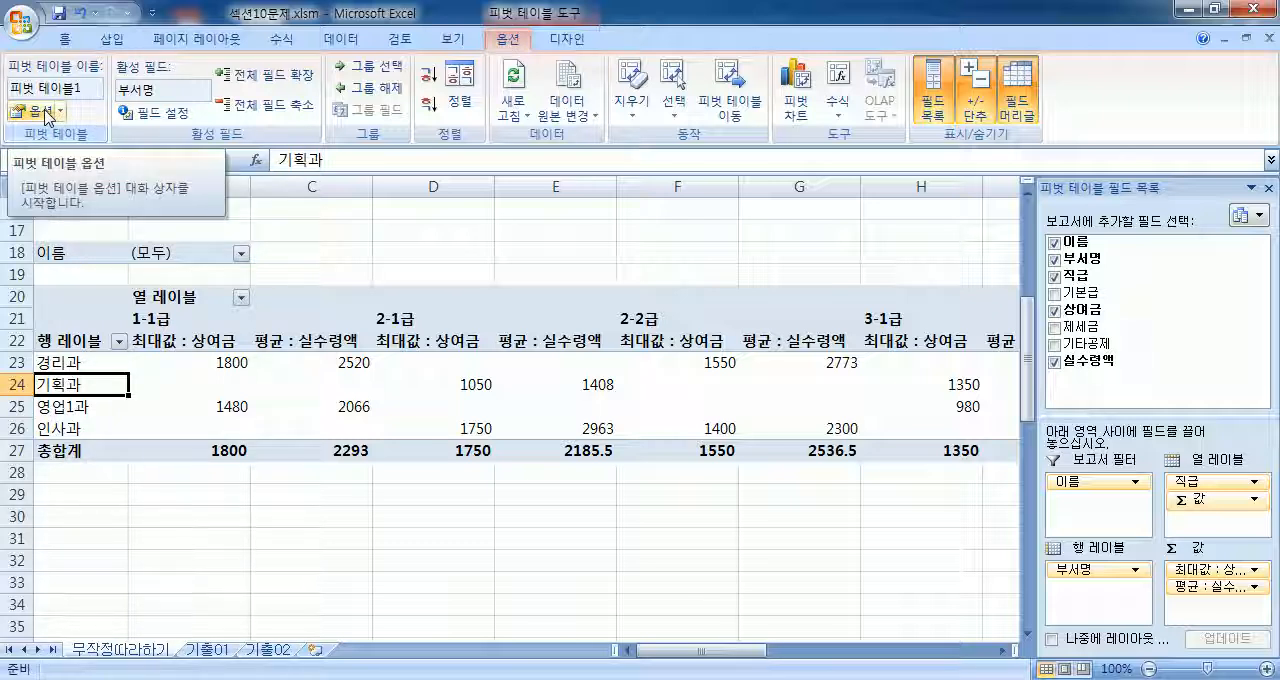
pyautogui.click(46, 118)
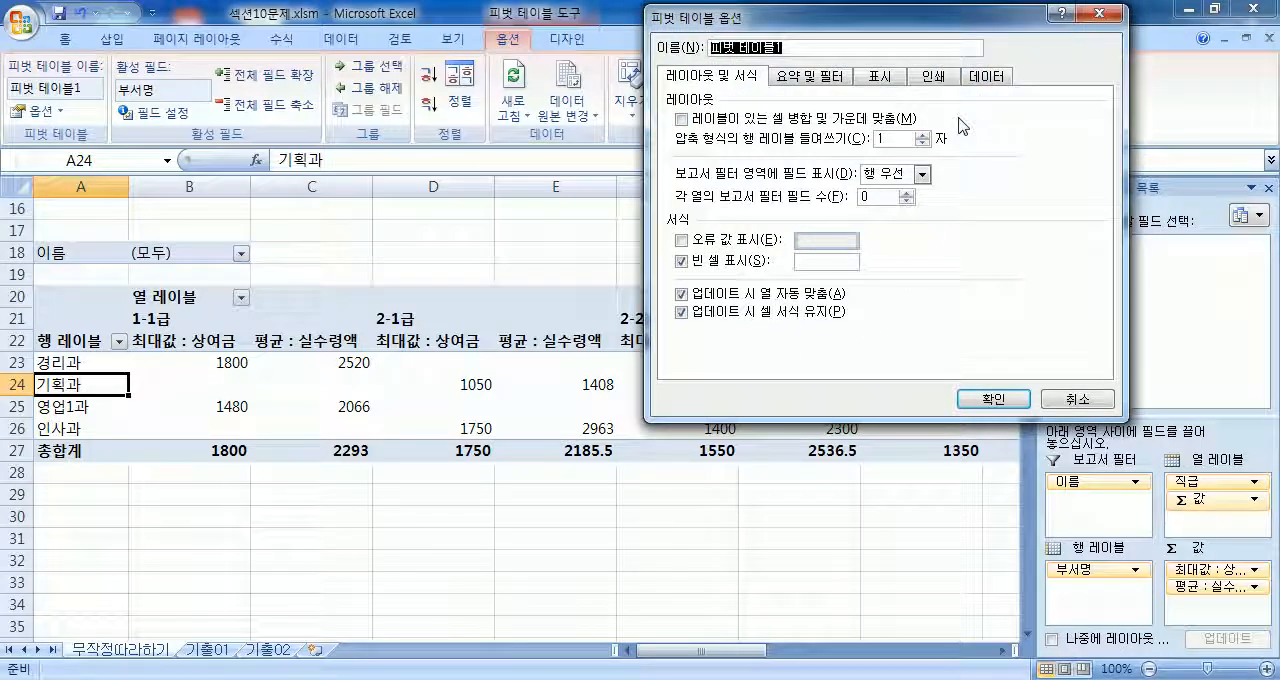
pyautogui.click(1100, 13)
pyautogui.click(36, 112)
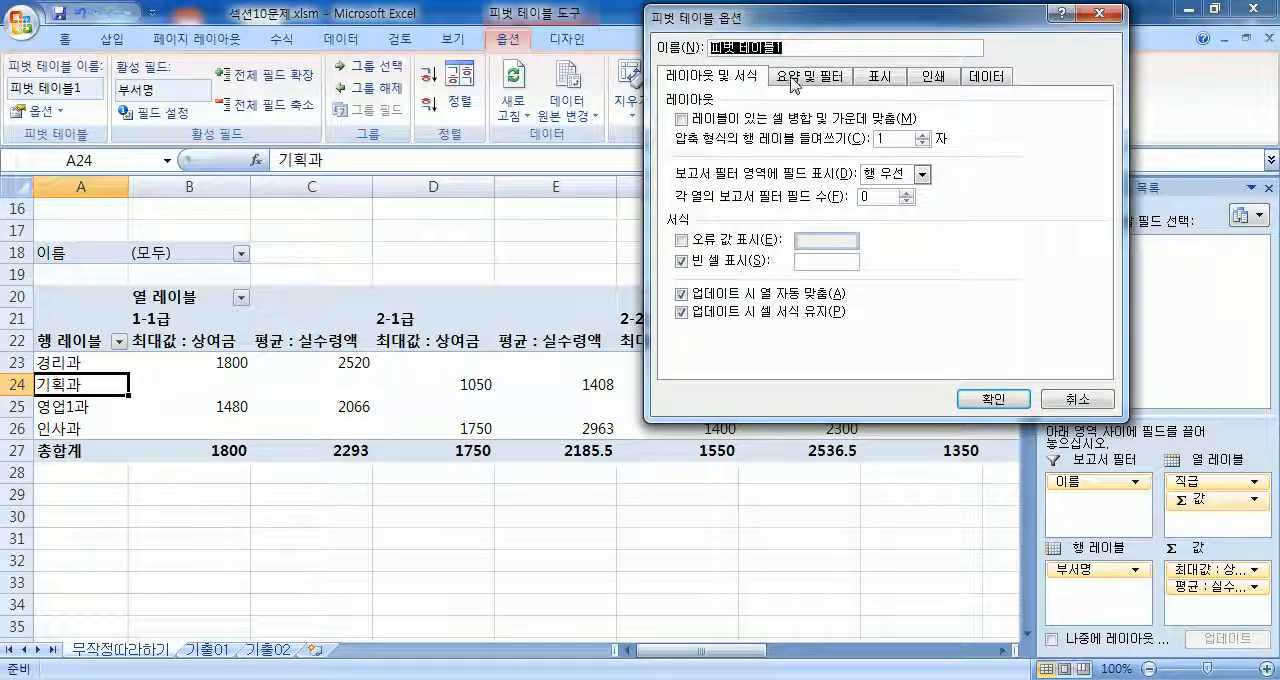
pyautogui.click(795, 80)
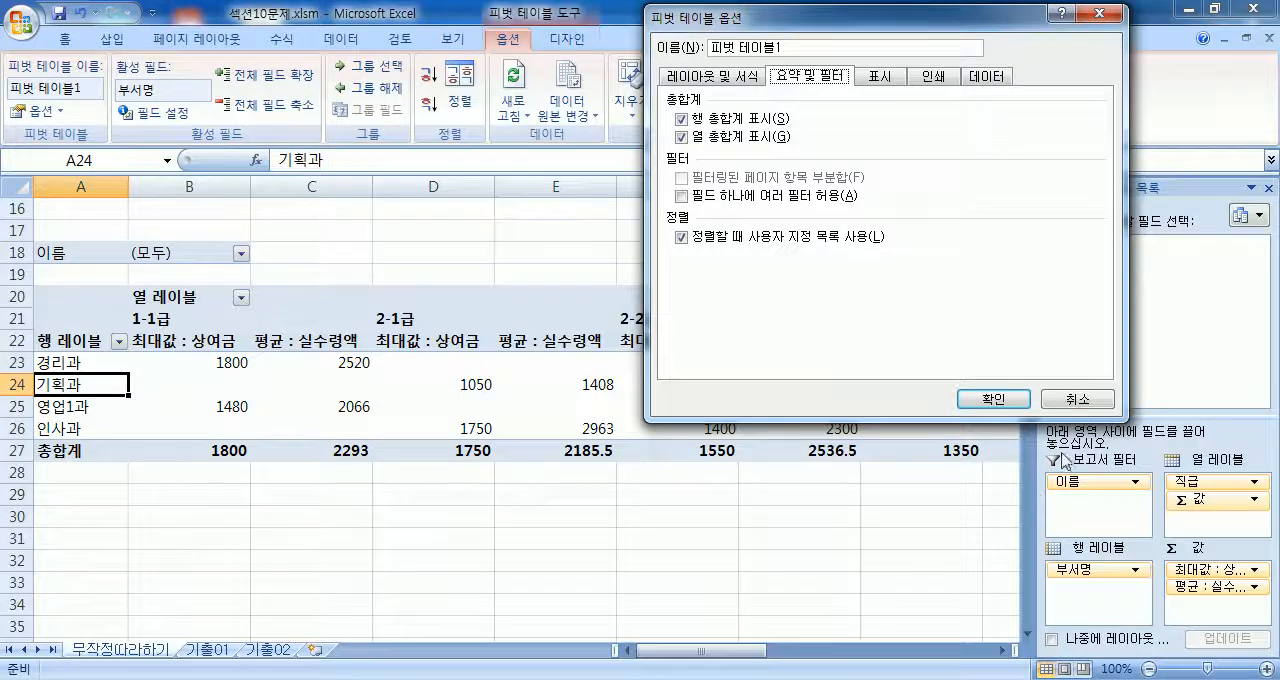
pyautogui.click(1077, 402)
# Step: Widen the field list pane and examine the PivotTable's 총합계 row and its grand total columns
pyautogui.moveTo(1030, 416); pyautogui.dragTo(912, 416)
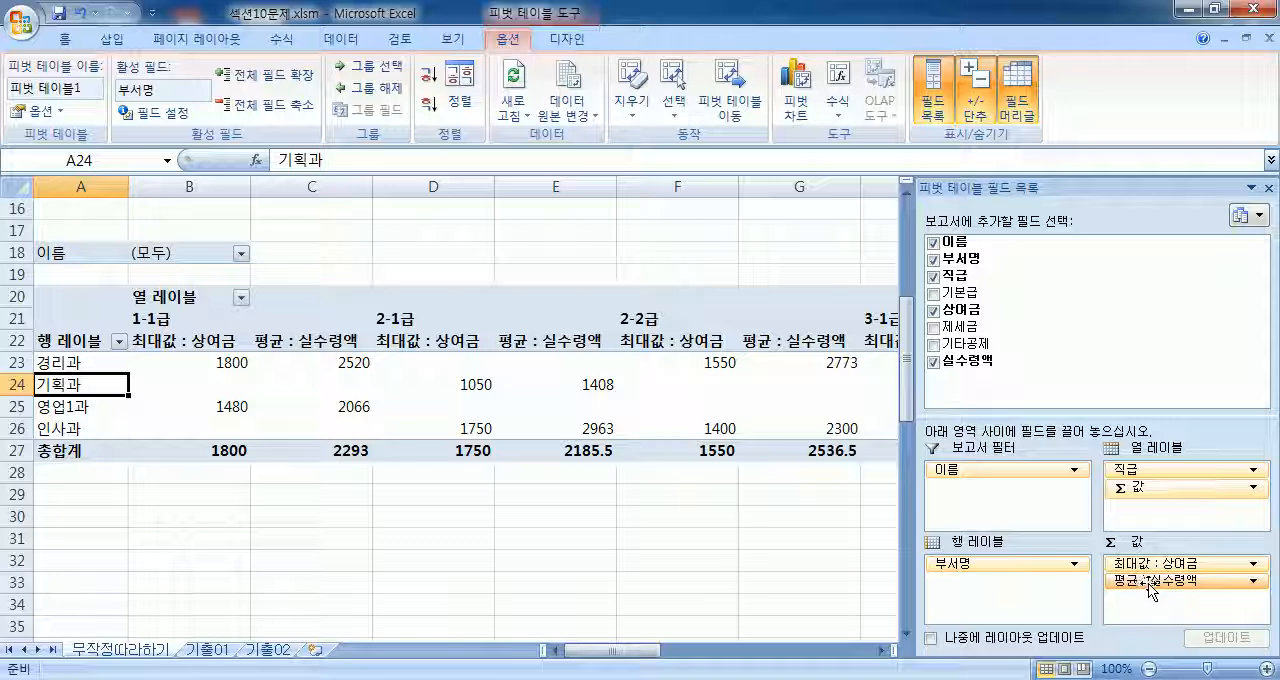
pyautogui.moveTo(1150, 590); pyautogui.dragTo(985, 350)
pyautogui.click(8, 451)
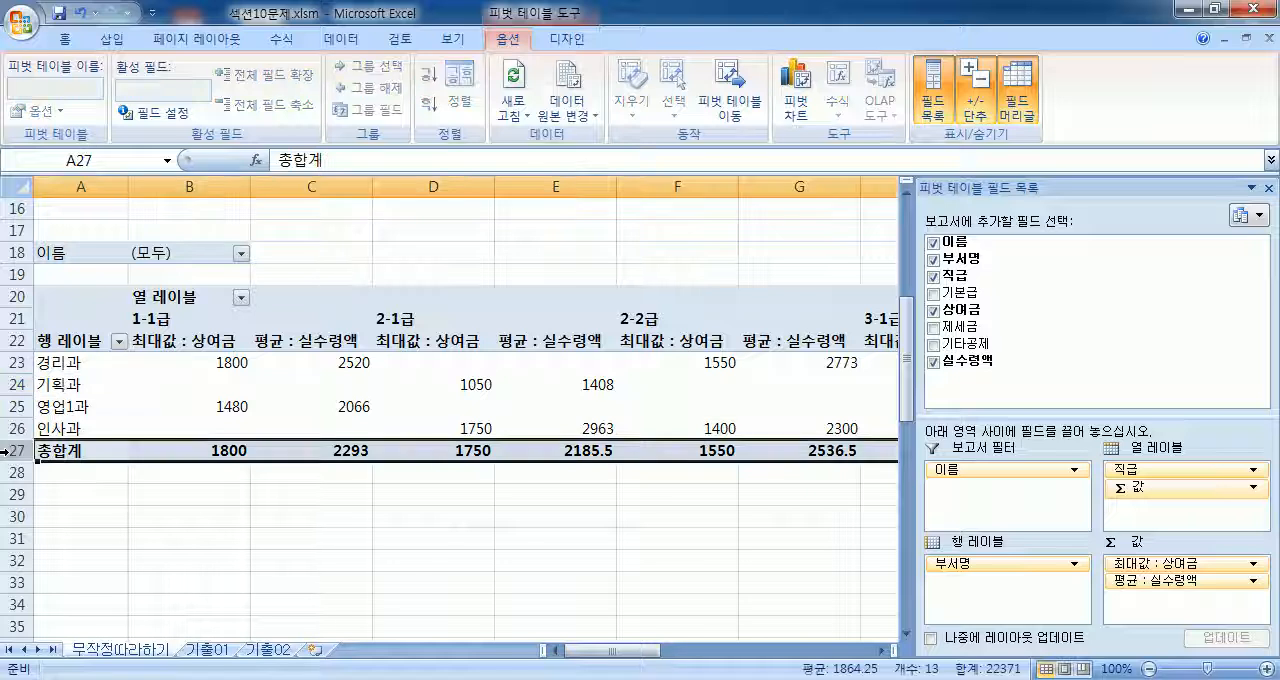
pyautogui.moveTo(606, 650); pyautogui.dragTo(741, 656)
pyautogui.moveTo(480, 186); pyautogui.dragTo(566, 391)
pyautogui.click(566, 406)
pyautogui.press('Home')
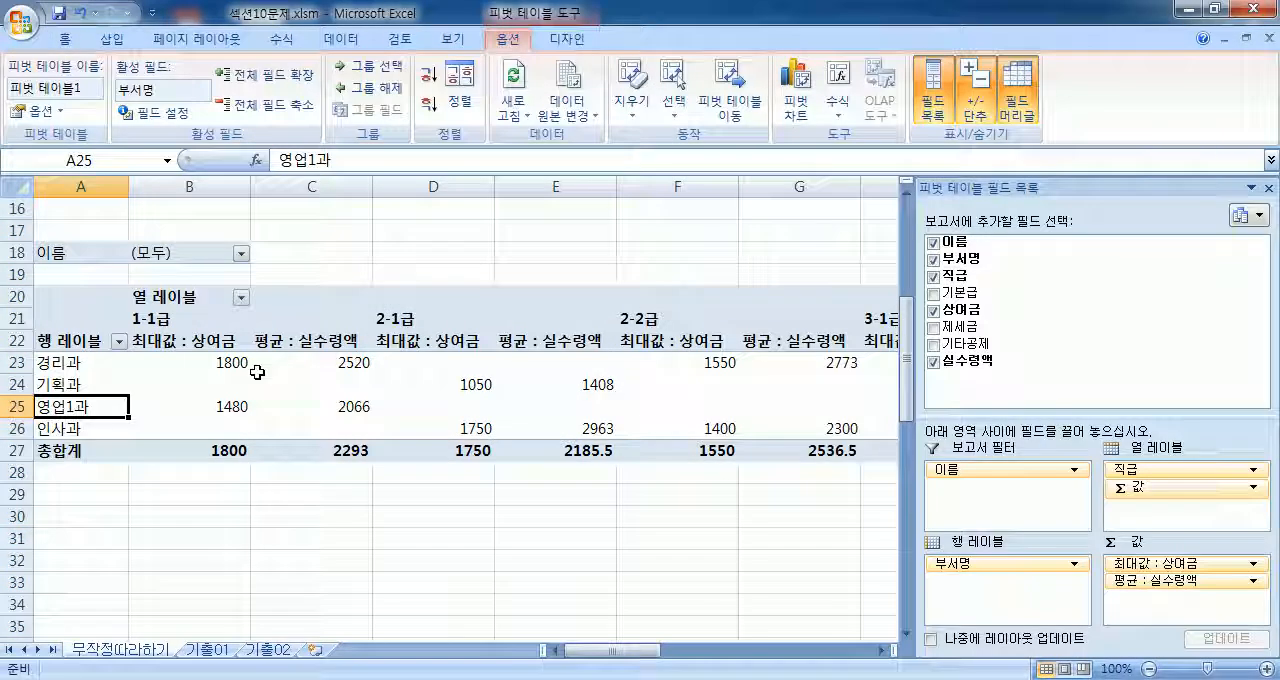
# Step: Turn off both 행 총합계 표시 and 열 총합계 표시 in the PivotTable options and check the table
pyautogui.click(56, 116)
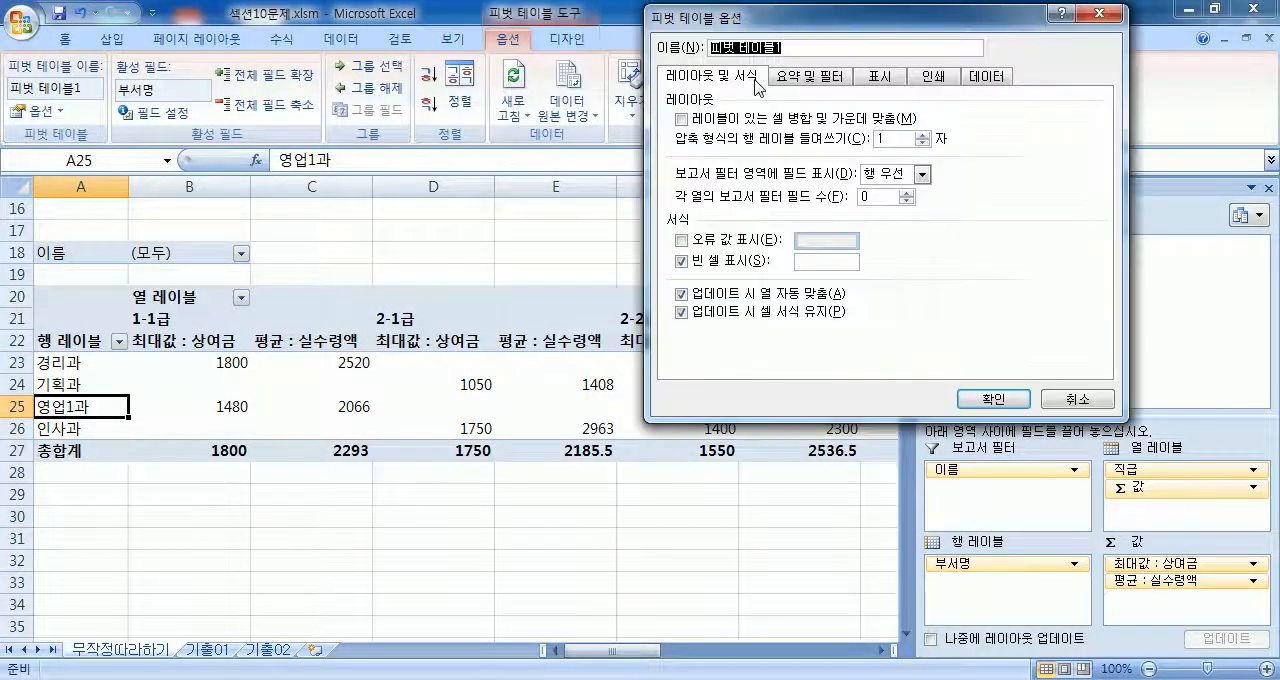
pyautogui.click(792, 78)
pyautogui.click(681, 118)
pyautogui.click(682, 137)
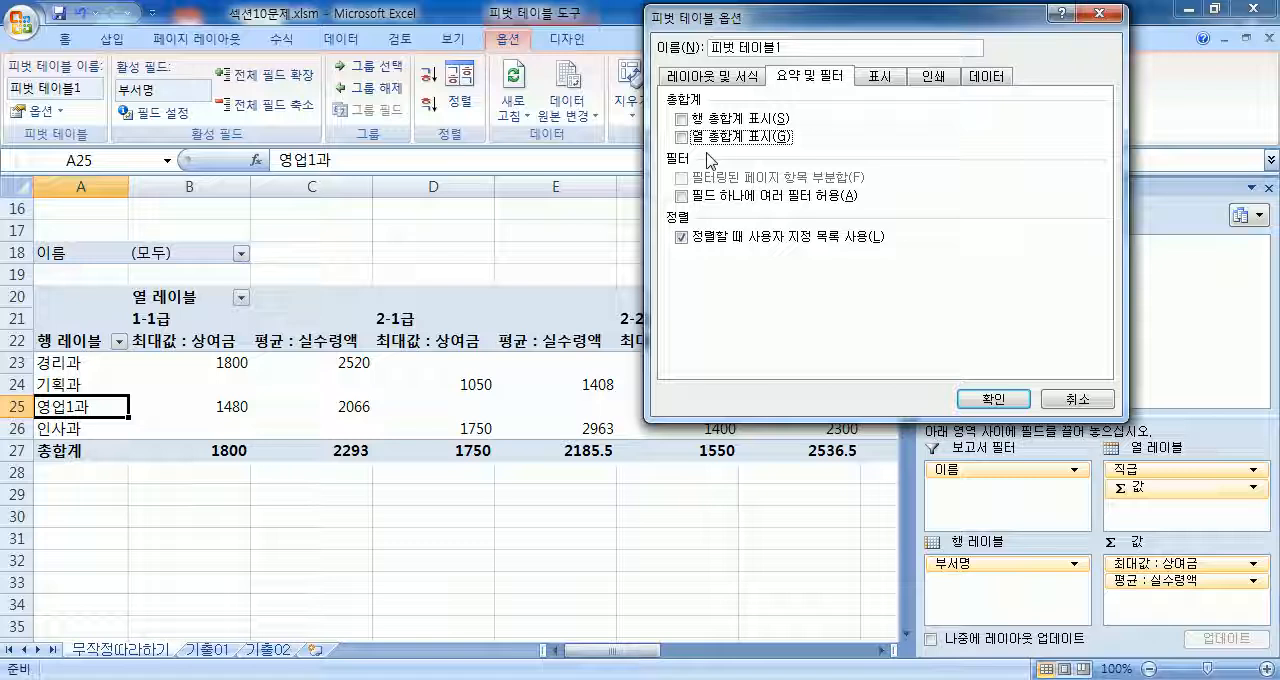
pyautogui.click(682, 118)
pyautogui.click(682, 137)
pyautogui.click(682, 137)
pyautogui.click(682, 118)
pyautogui.click(993, 398)
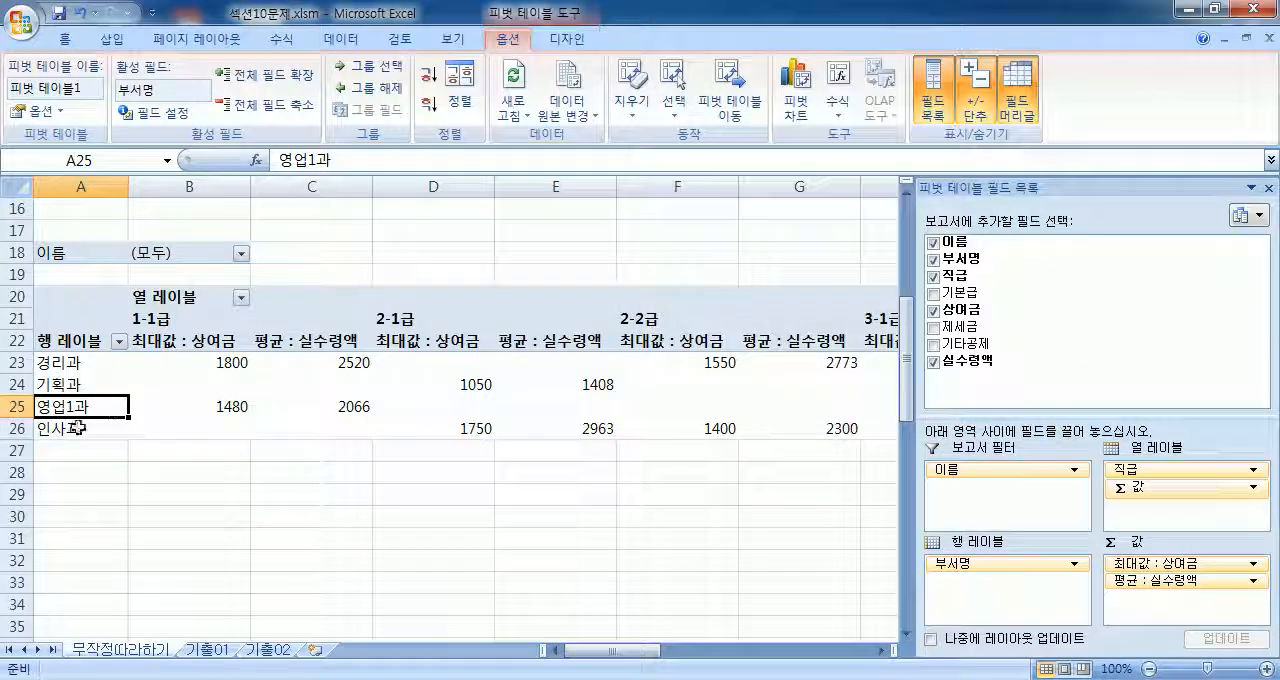
pyautogui.moveTo(575, 650); pyautogui.dragTo(697, 648)
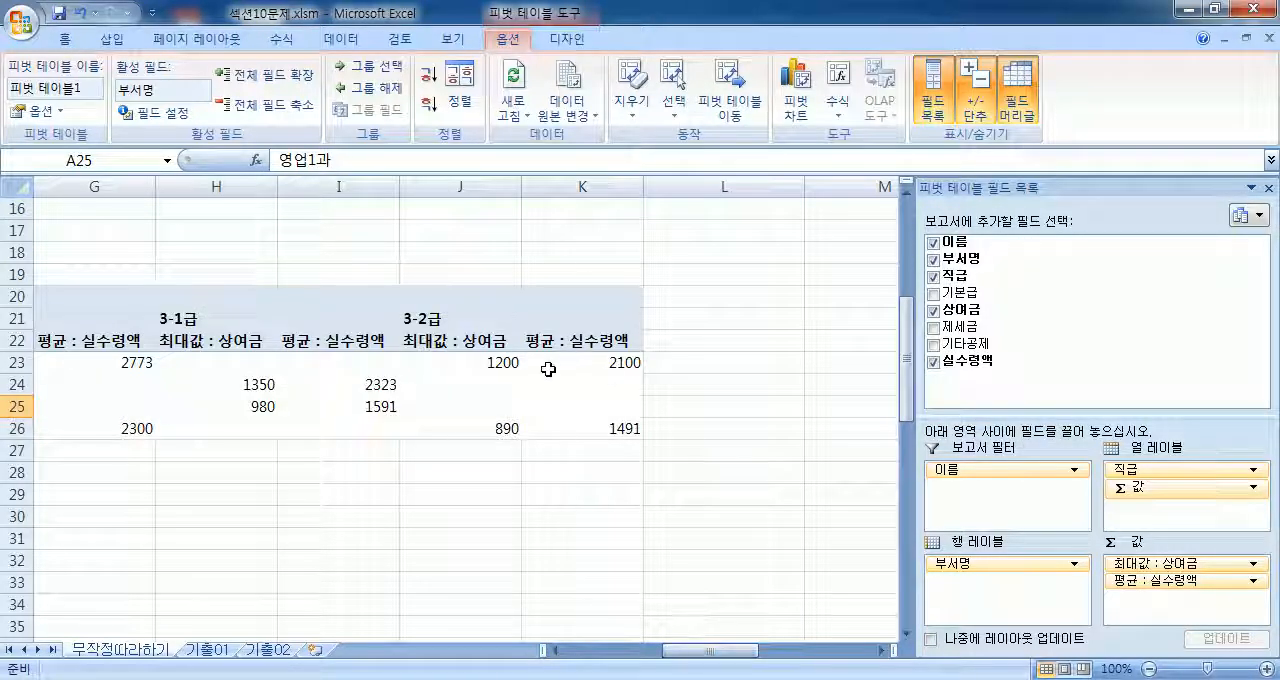
pyautogui.moveTo(688, 657); pyautogui.dragTo(590, 655)
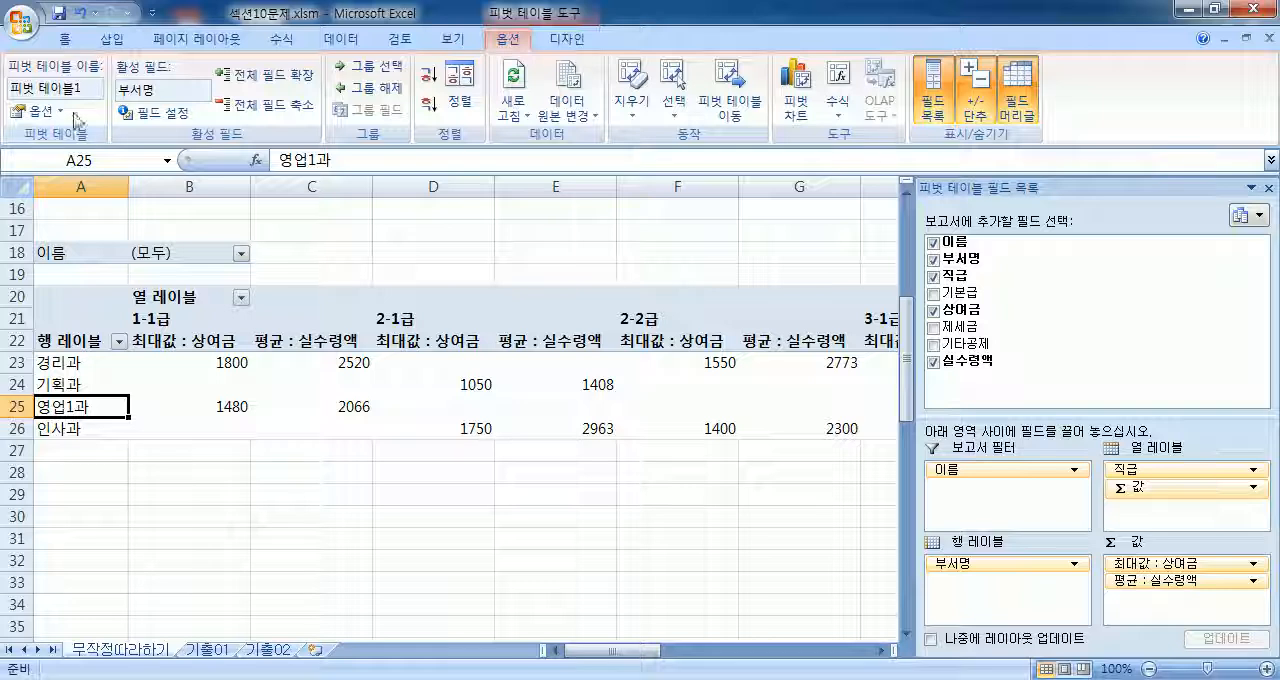
# Step: Switch the row and column grand totals on and off again in the PivotTable options
pyautogui.click(38, 113)
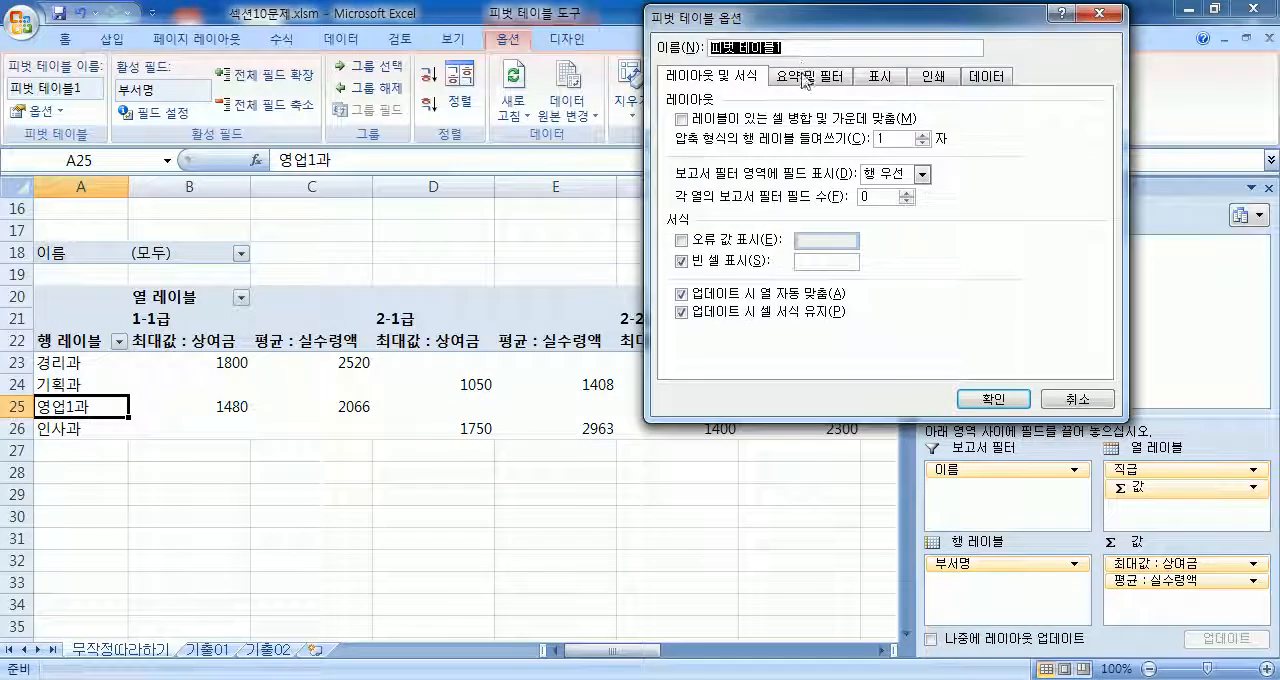
pyautogui.click(810, 75)
pyautogui.click(681, 119)
pyautogui.click(681, 137)
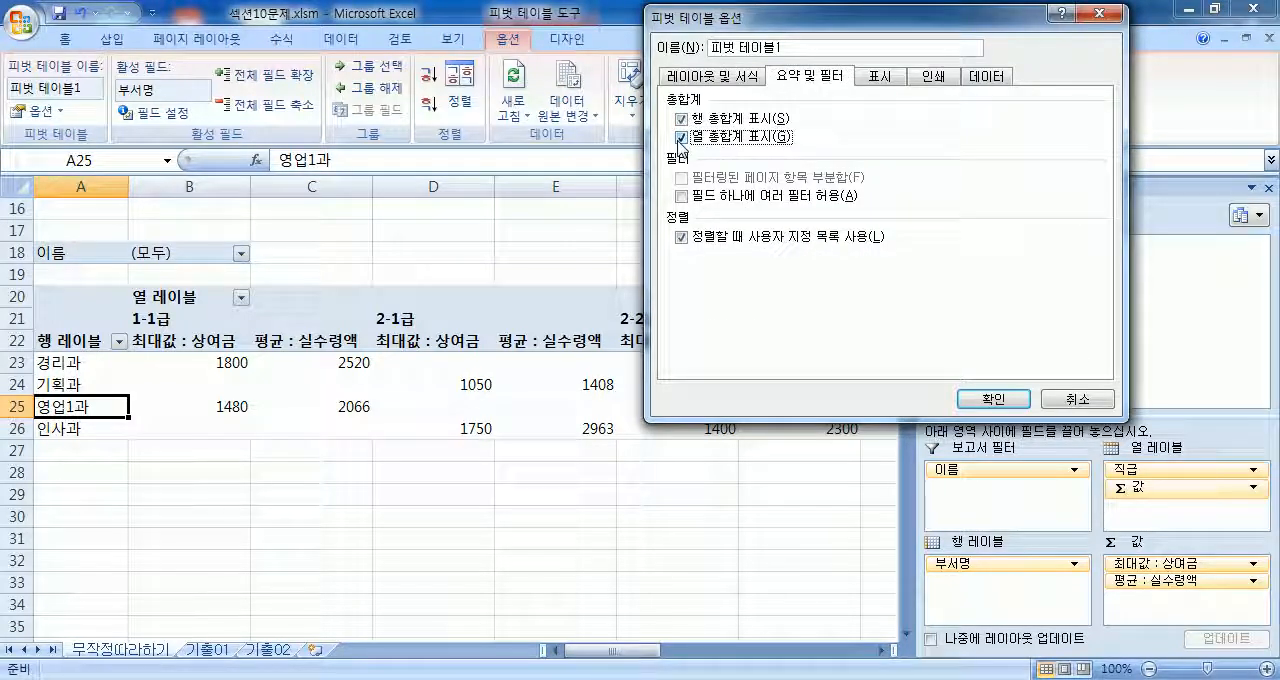
pyautogui.click(681, 119)
pyautogui.click(682, 137)
pyautogui.click(990, 398)
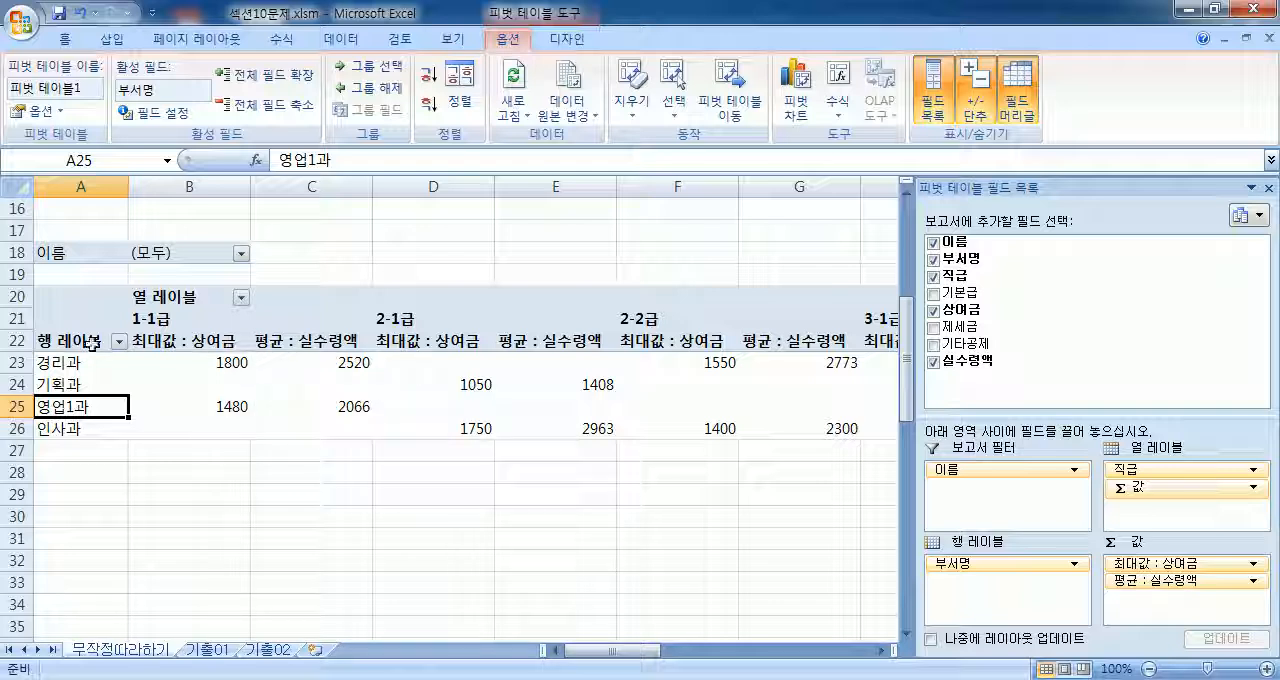
# Step: Select the PivotTable's value cells B23:K26
pyautogui.click(186, 362)
pyautogui.moveTo(186, 362); pyautogui.dragTo(540, 425)
pyautogui.moveTo(721, 653); pyautogui.dragTo(615, 628)
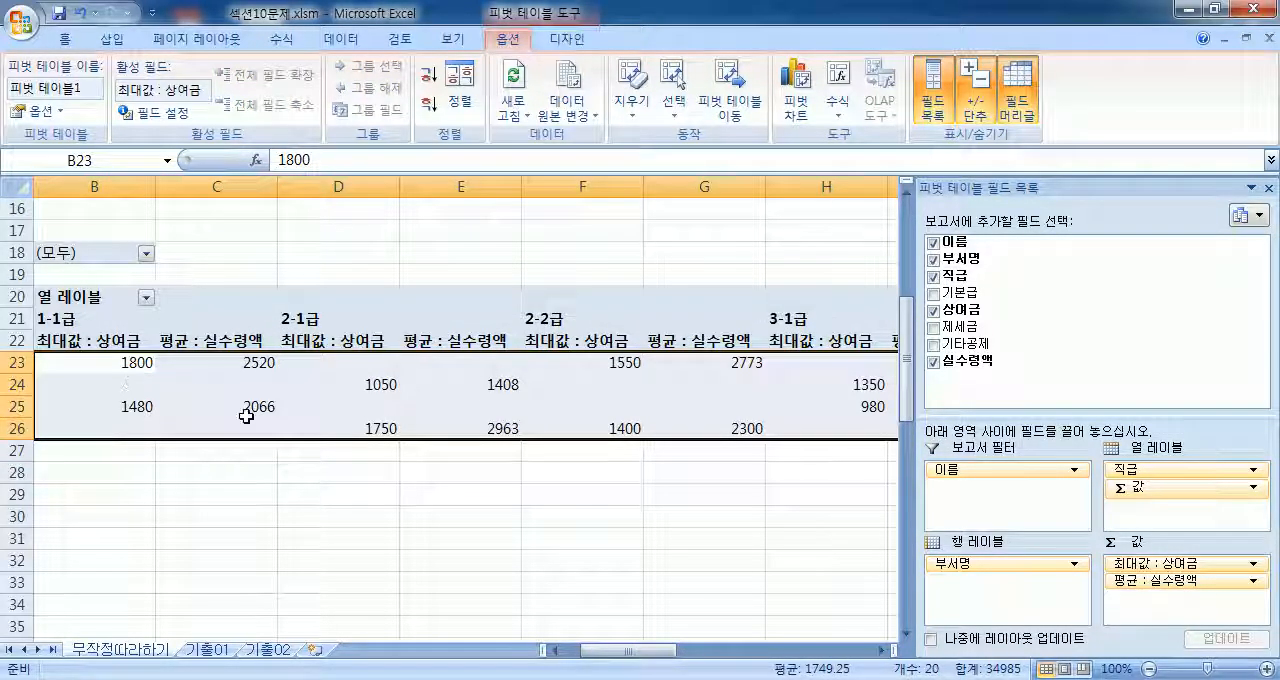
# Step: Undock the field list pane and open the value field settings for 최대값 : 상여금
pyautogui.moveTo(250, 410)
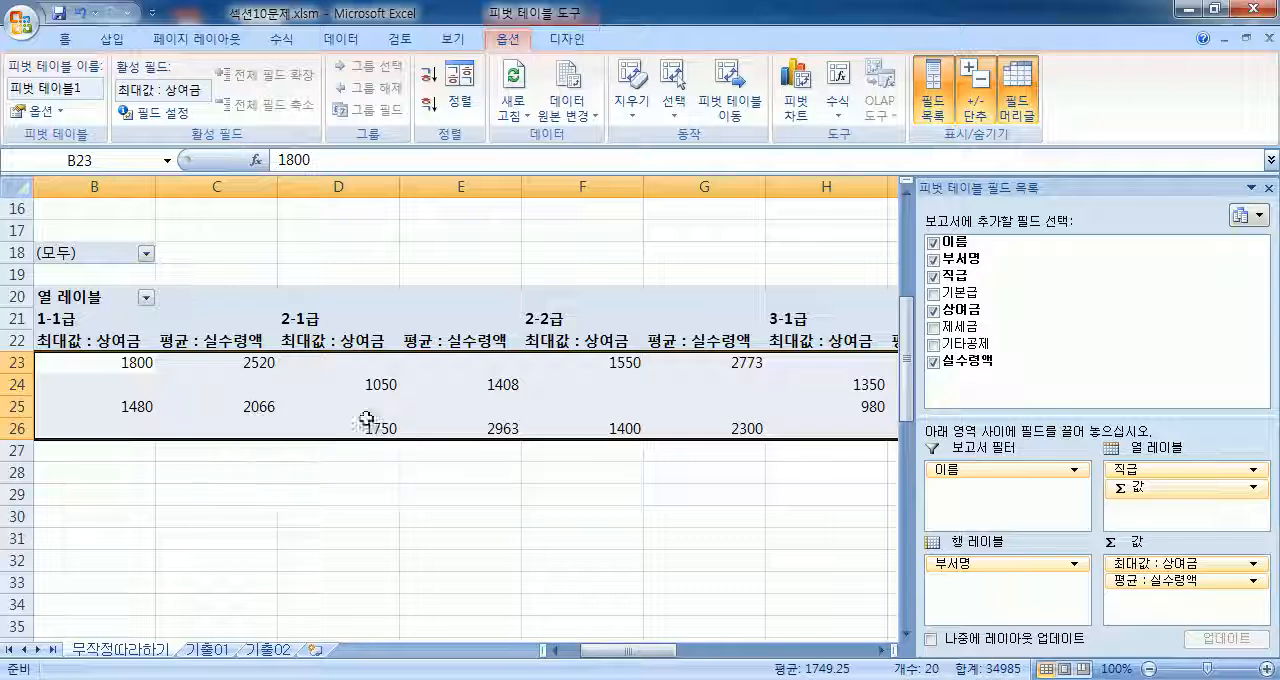
pyautogui.moveTo(1000, 181); pyautogui.dragTo(845, 48)
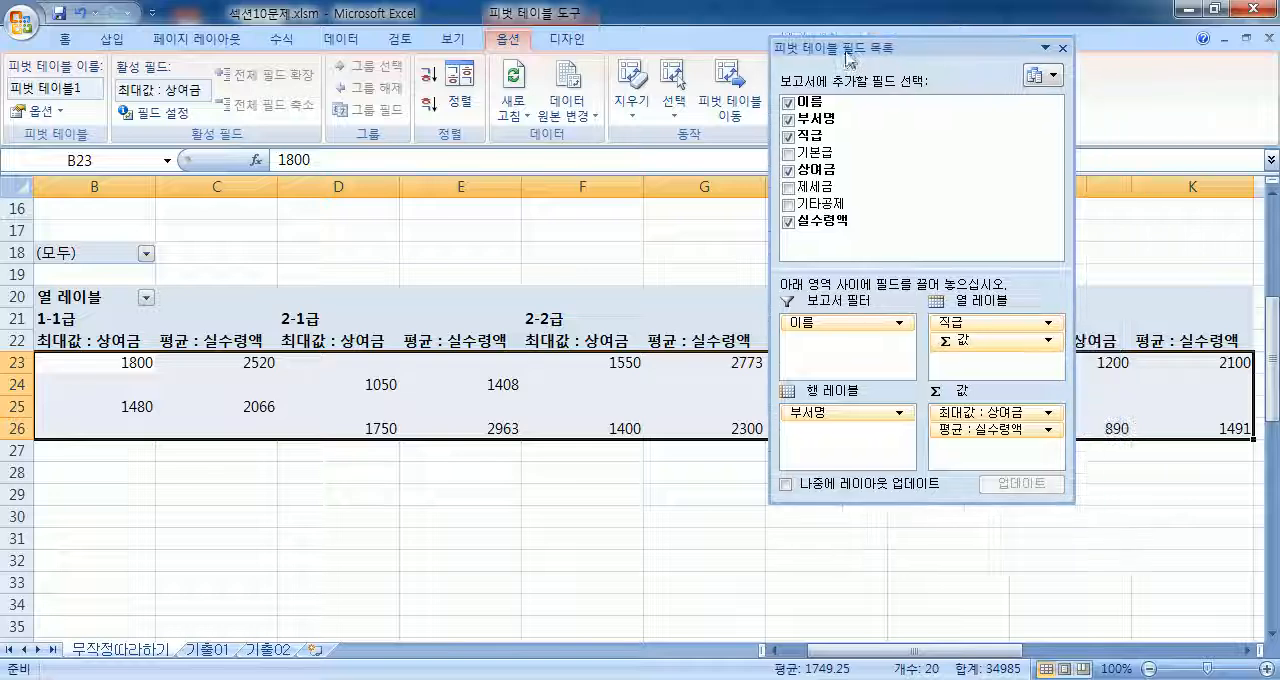
pyautogui.click(998, 412)
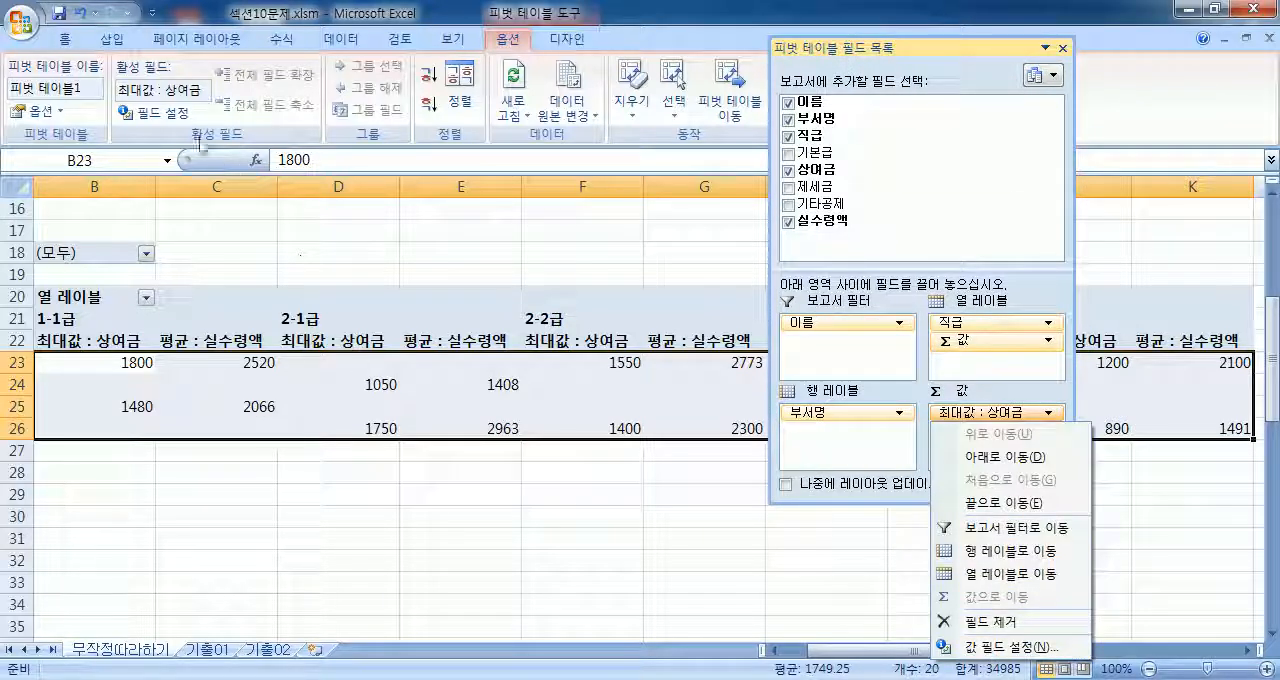
pyautogui.click(169, 115)
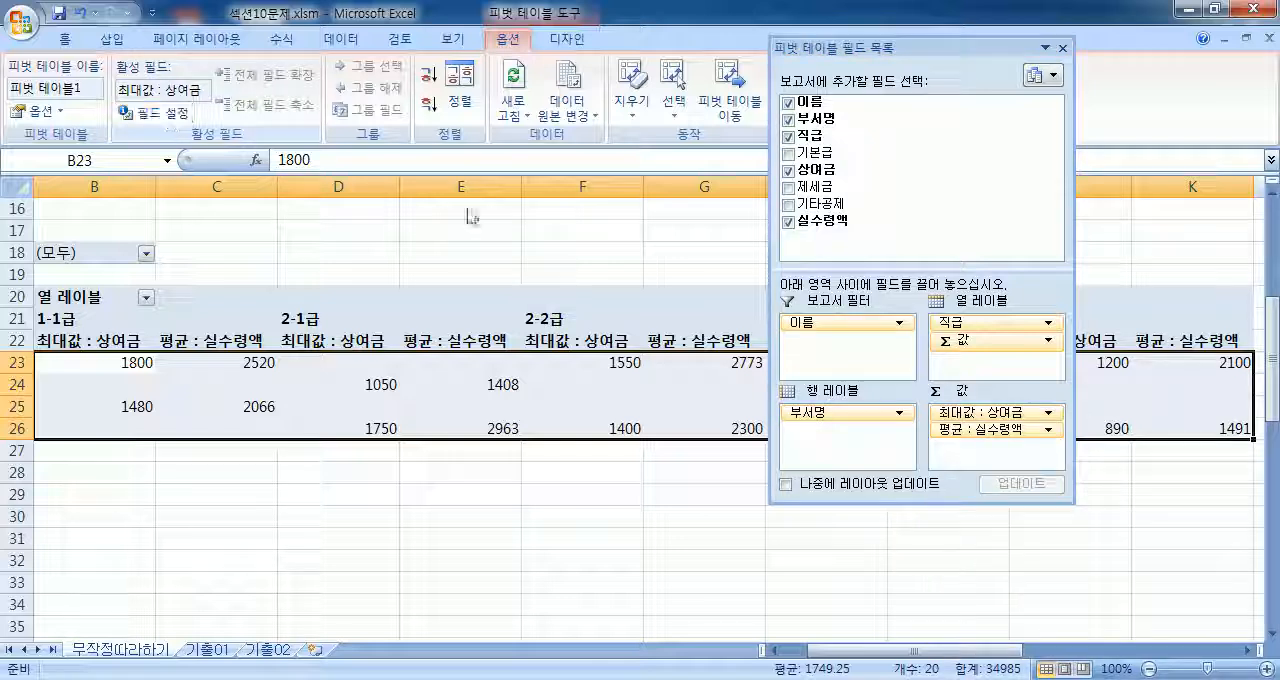
pyautogui.click(965, 416)
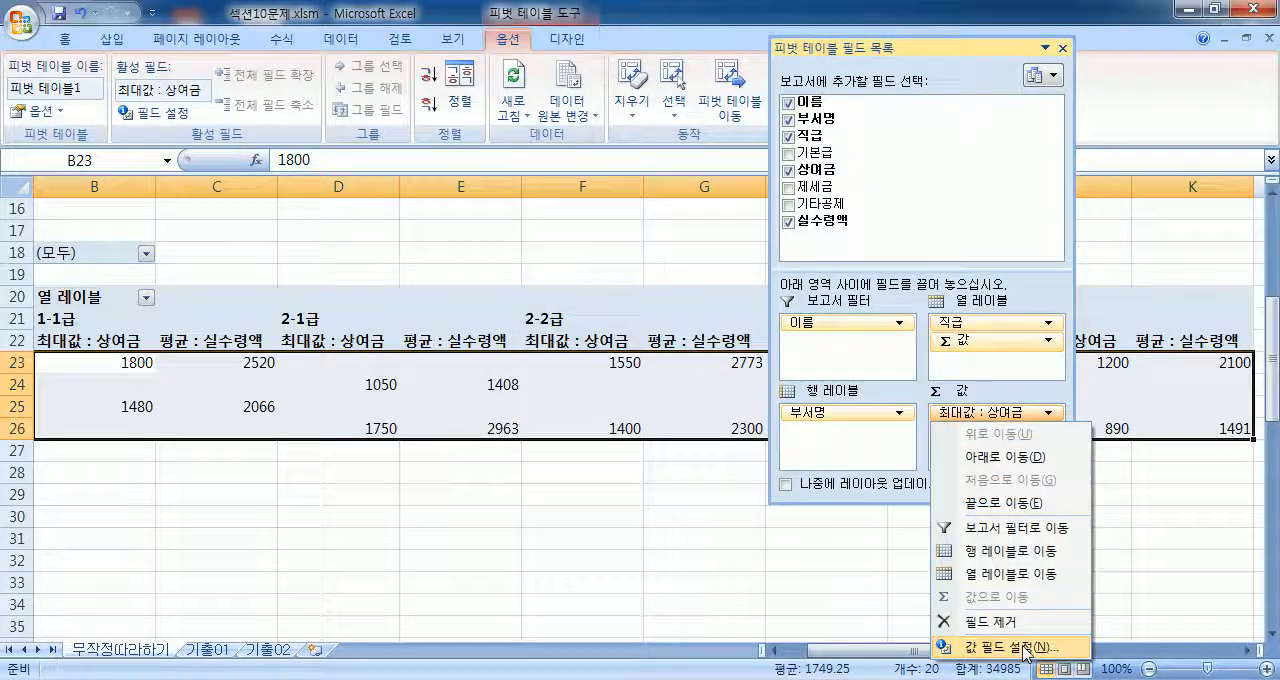
pyautogui.click(1024, 647)
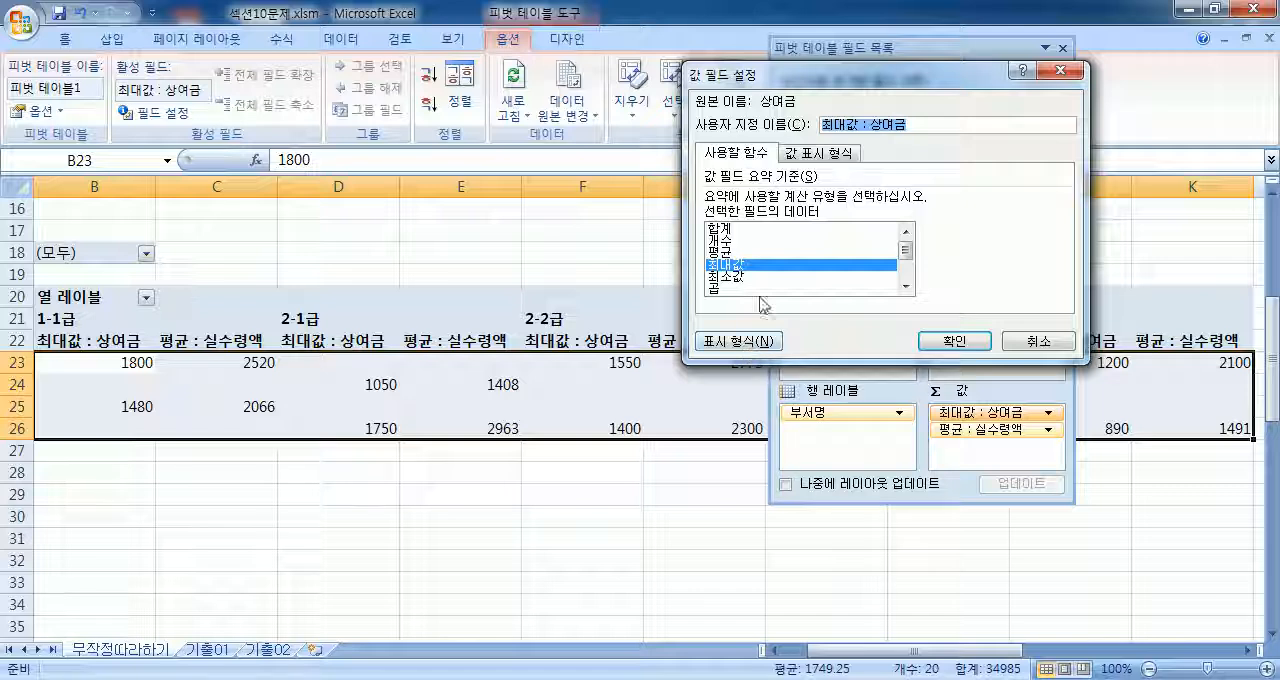
# Step: Check the value display options for 최대값 : 상여금 and format it as 숫자 with the thousands separator
pyautogui.click(810, 155)
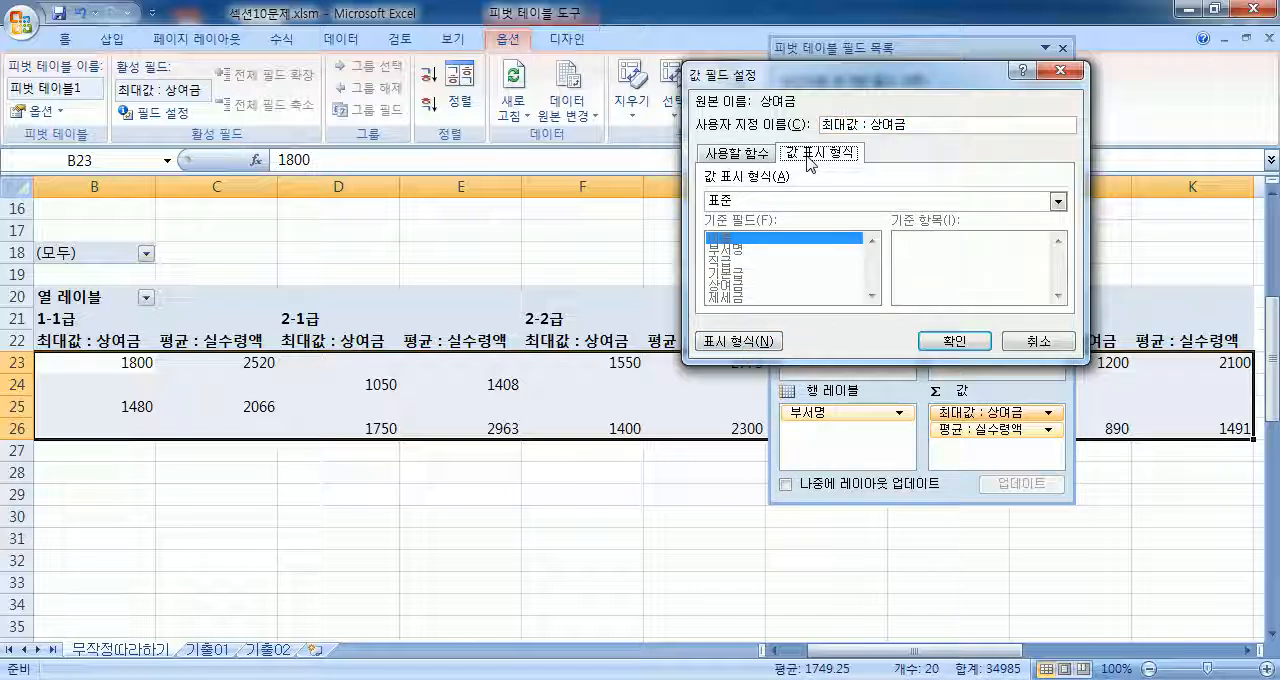
pyautogui.click(740, 158)
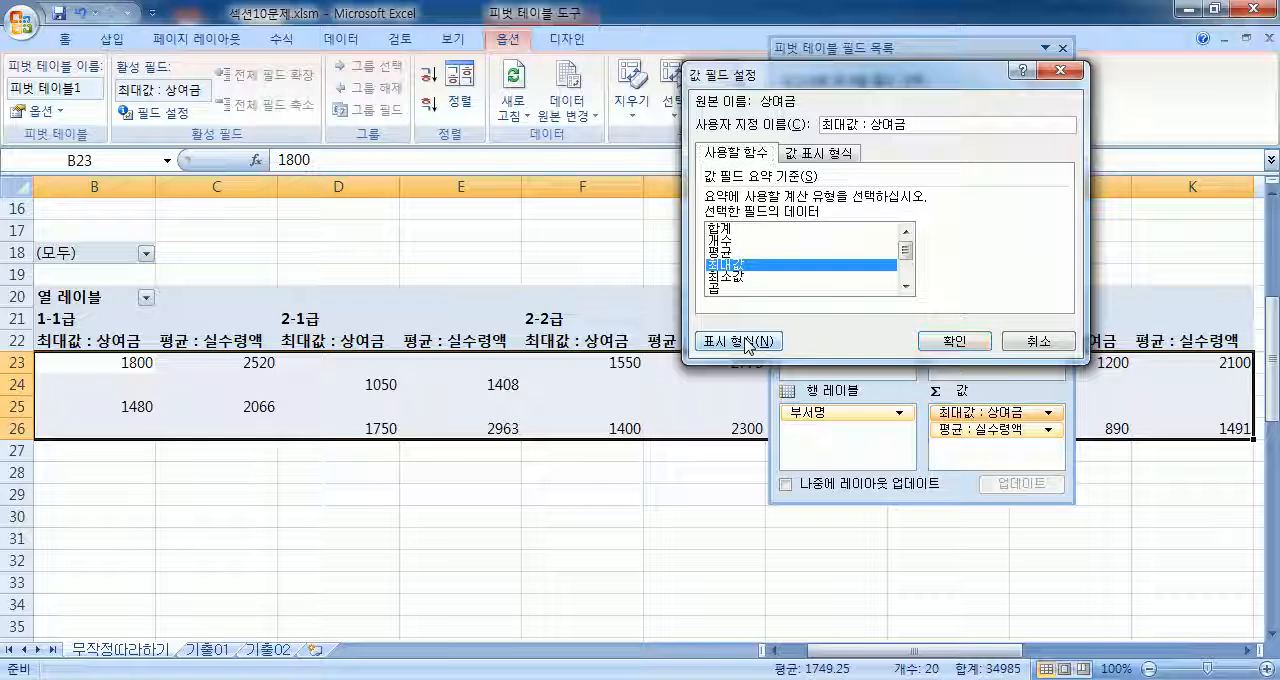
pyautogui.click(740, 341)
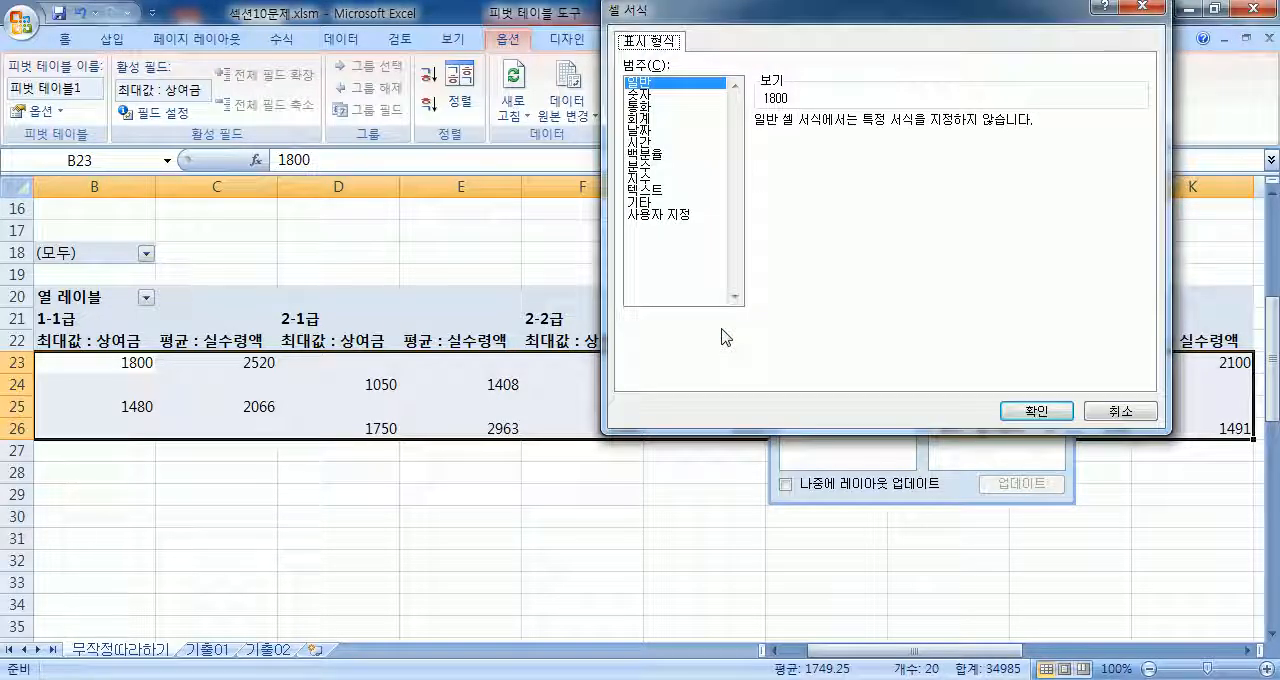
pyautogui.click(638, 94)
pyautogui.click(774, 148)
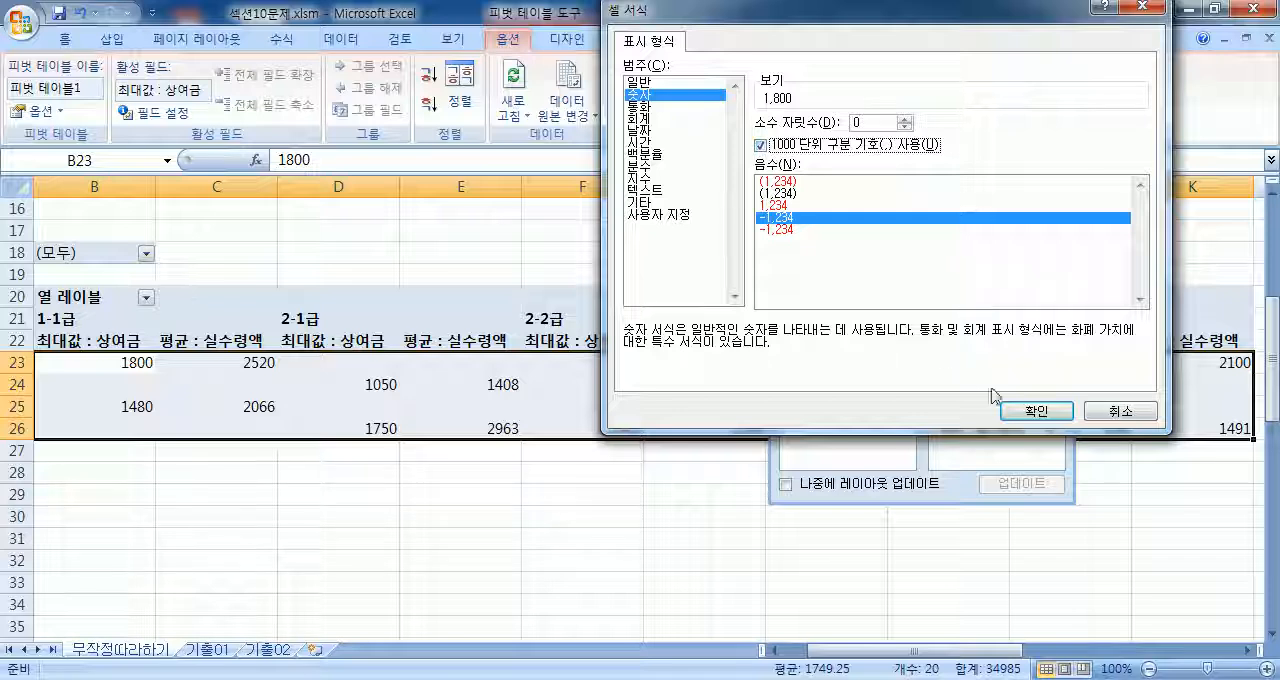
pyautogui.click(1030, 411)
pyautogui.click(962, 336)
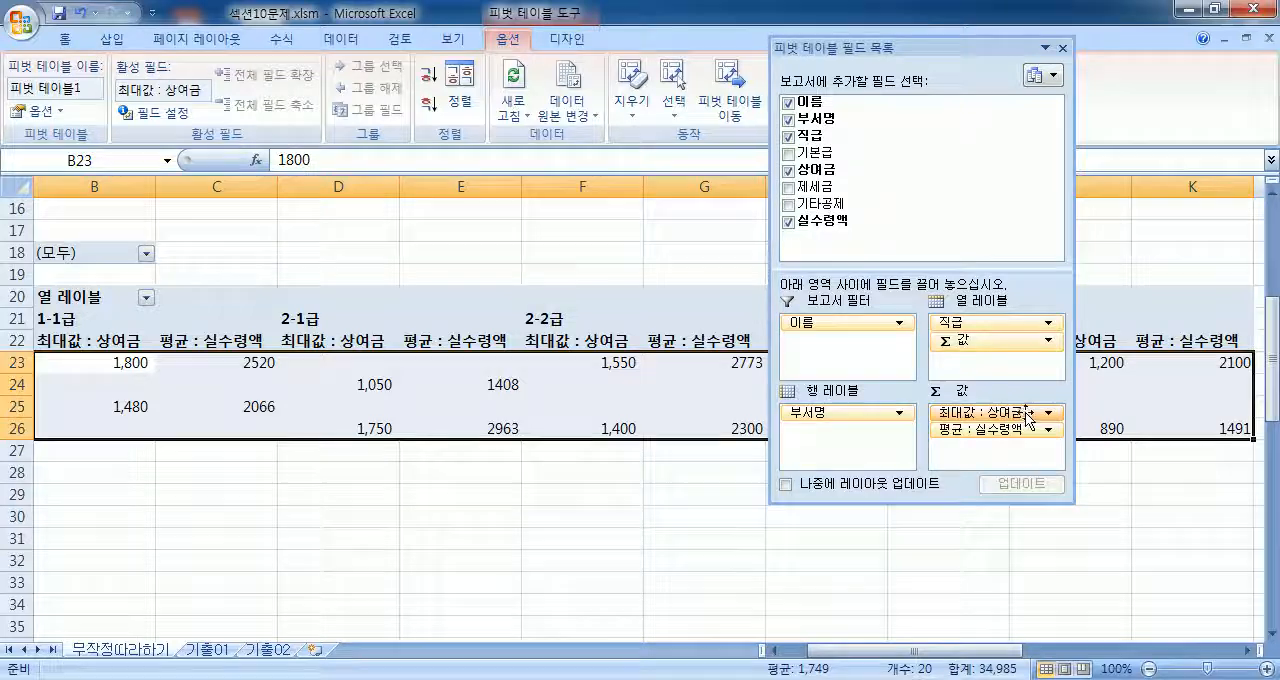
pyautogui.click(1028, 414)
pyautogui.click(961, 413)
pyautogui.click(962, 413)
pyautogui.click(1058, 411)
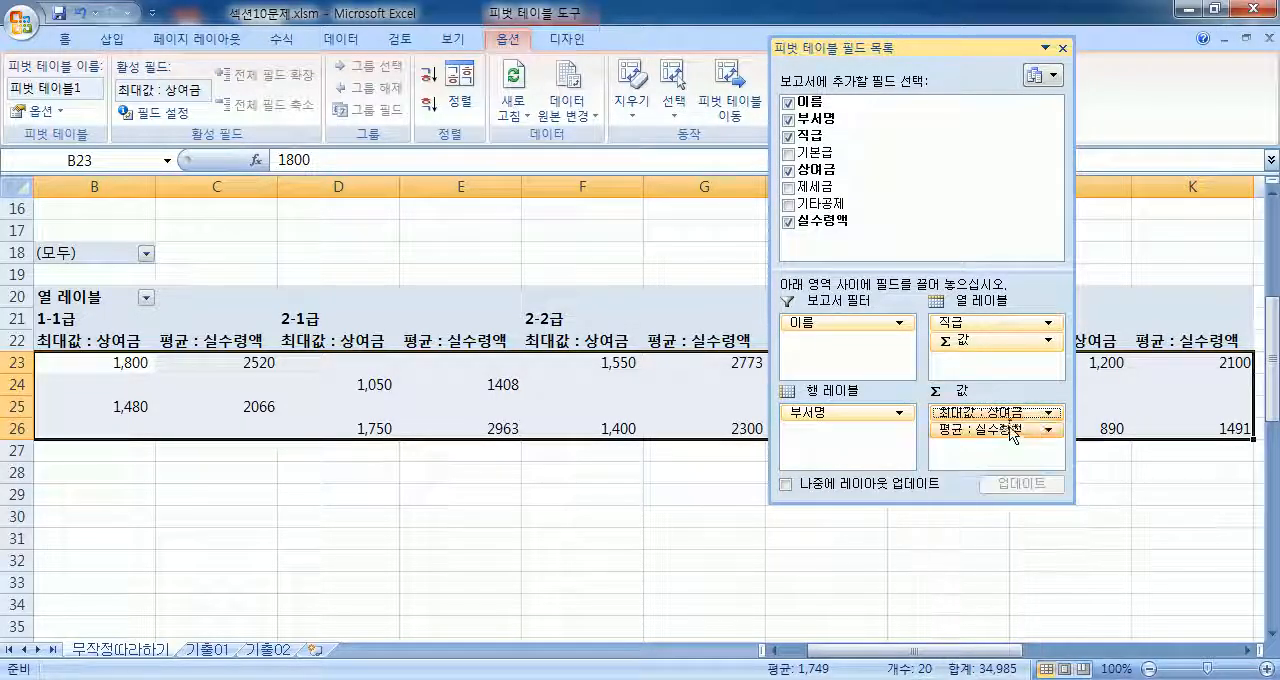
# Step: Format the 평균 : 실수령액 value field as 숫자 with the thousands separator through its value field settings
pyautogui.click(1016, 430)
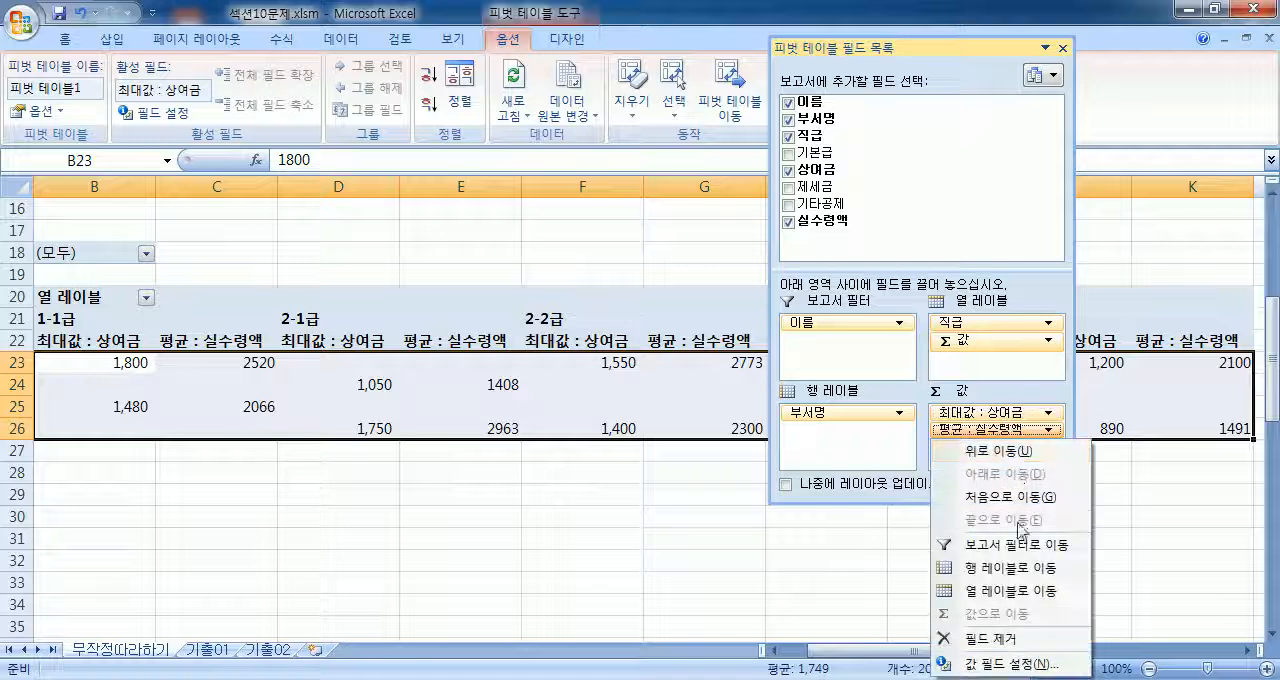
pyautogui.click(982, 665)
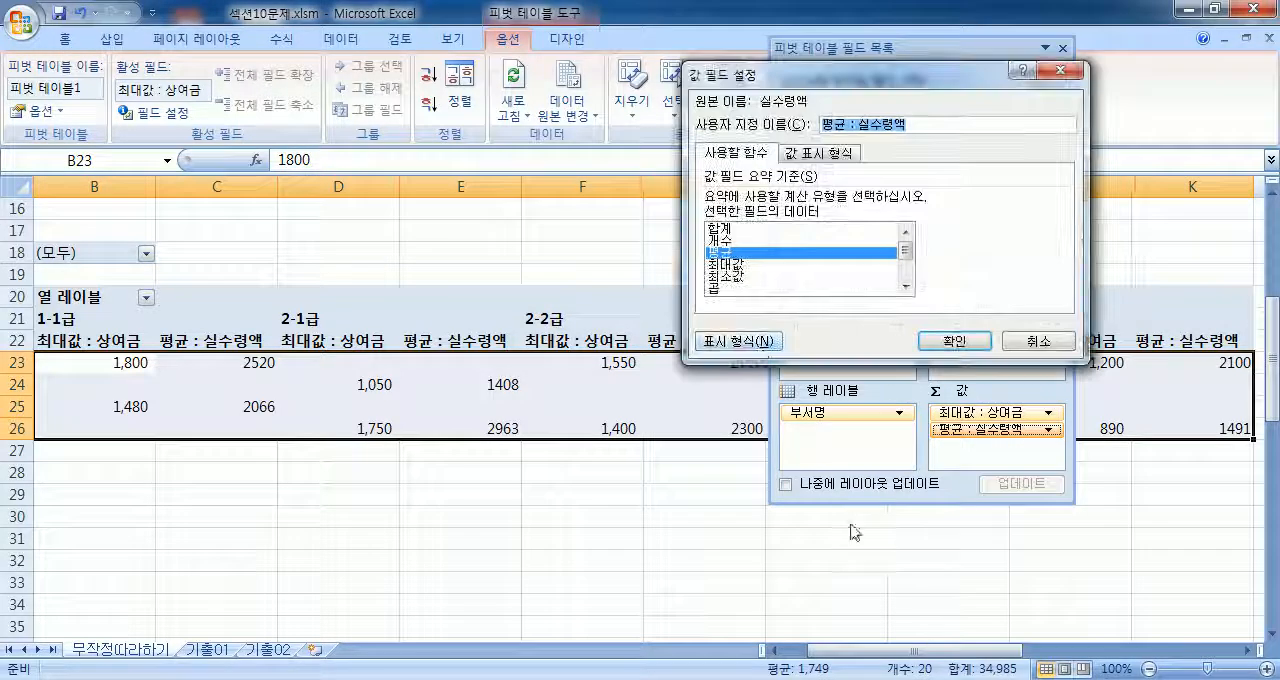
pyautogui.click(757, 345)
pyautogui.click(637, 97)
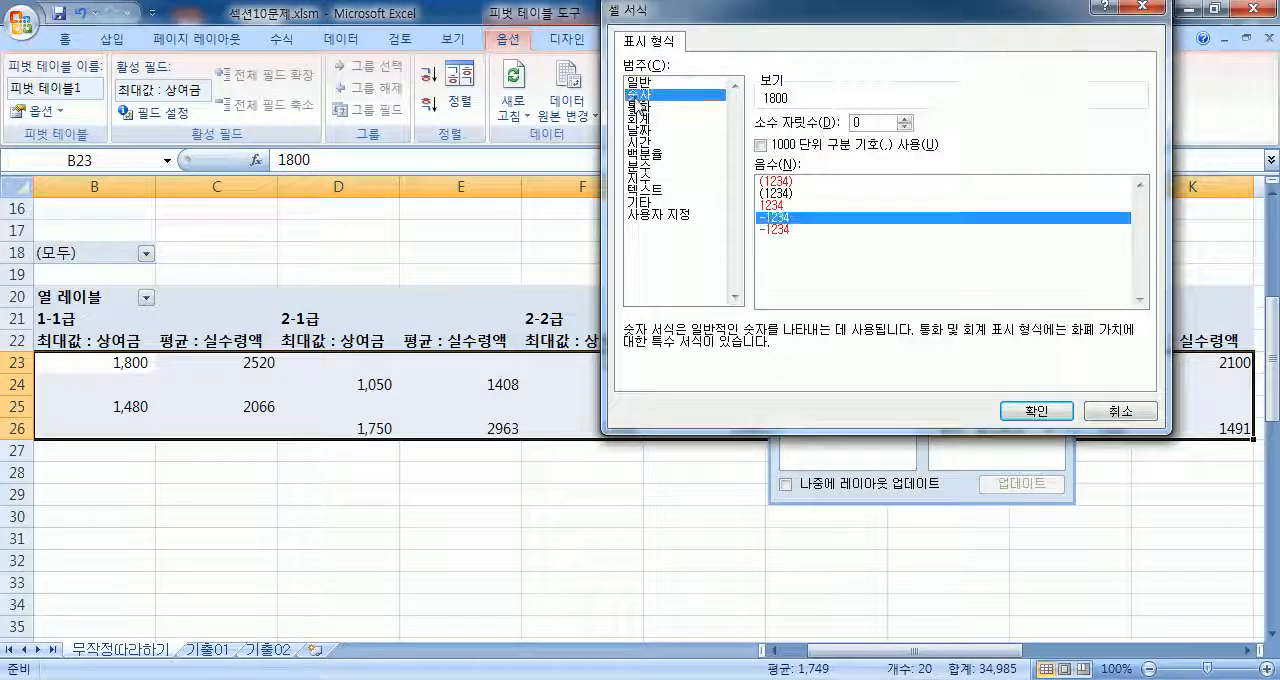
pyautogui.click(760, 145)
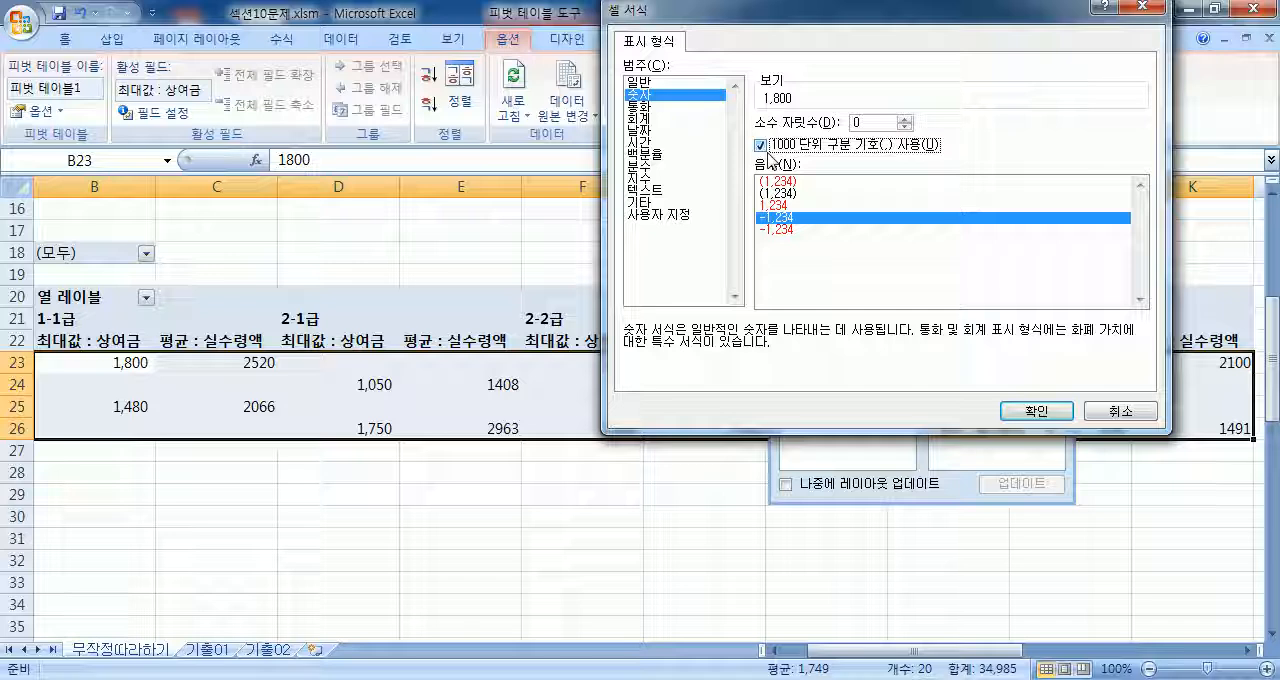
pyautogui.click(1035, 411)
pyautogui.click(950, 350)
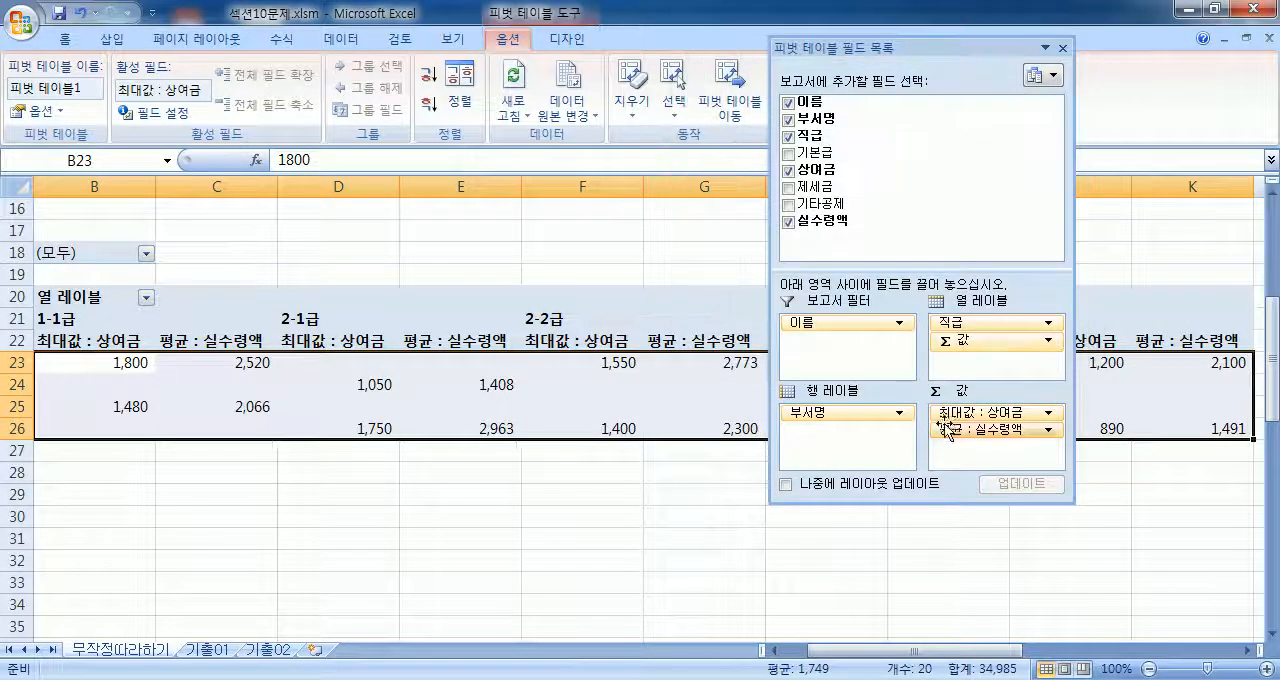
# Step: Dock the field list pane again and apply the comma style to value cells B23:K26
pyautogui.doubleClick(860, 57)
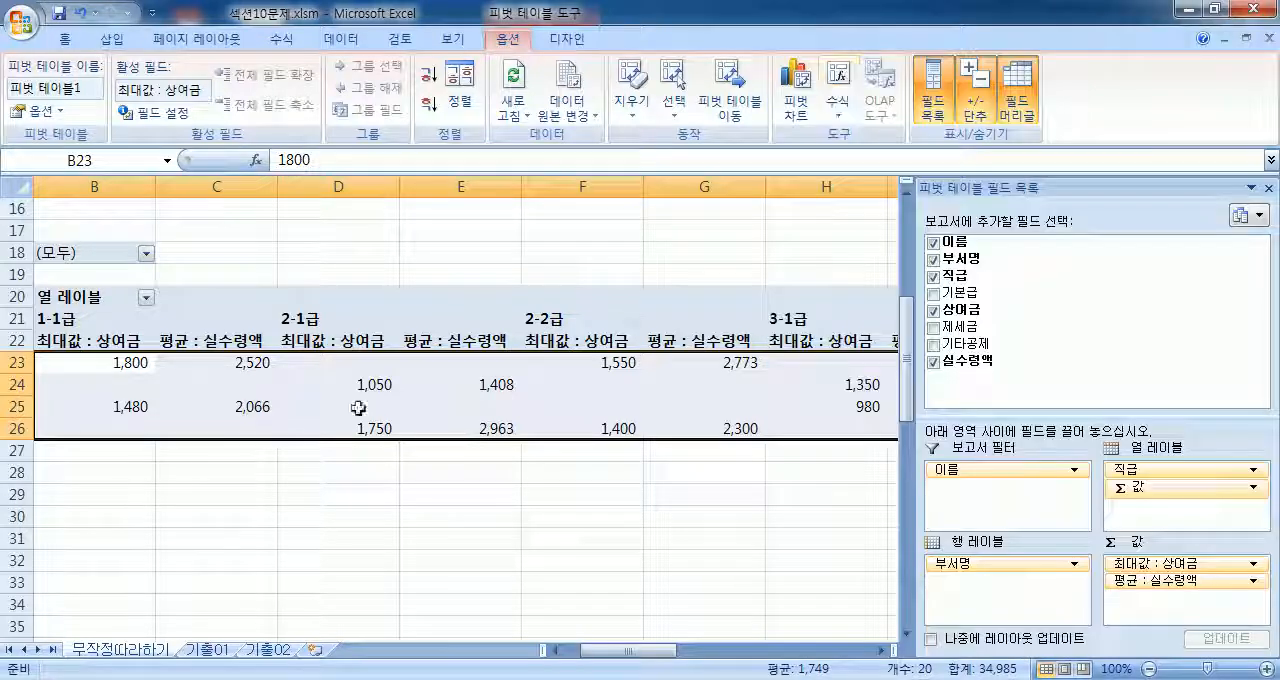
pyautogui.click(233, 373)
pyautogui.moveTo(126, 363); pyautogui.dragTo(480, 429)
pyautogui.click(64, 39)
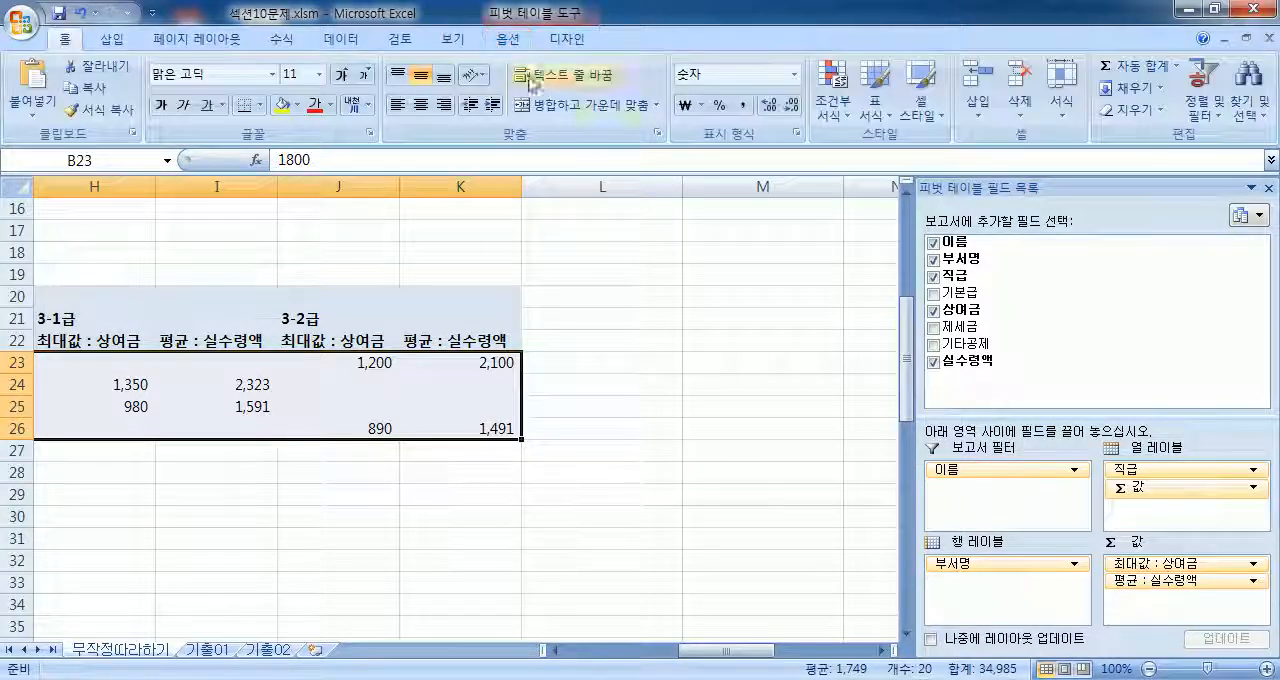
pyautogui.click(742, 107)
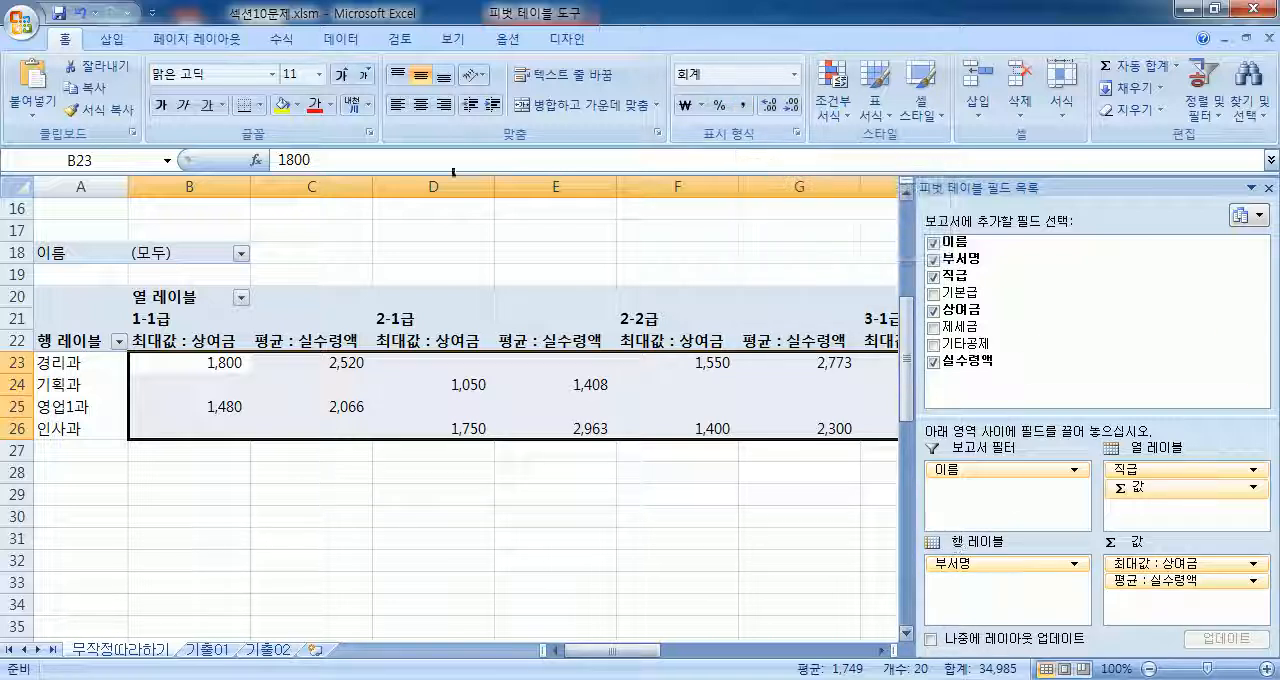
# Step: Reapply the 숫자 format with the thousands separator to 최대값 : 상여금, starting from its header cell B22
pyautogui.click(508, 39)
pyautogui.click(215, 340)
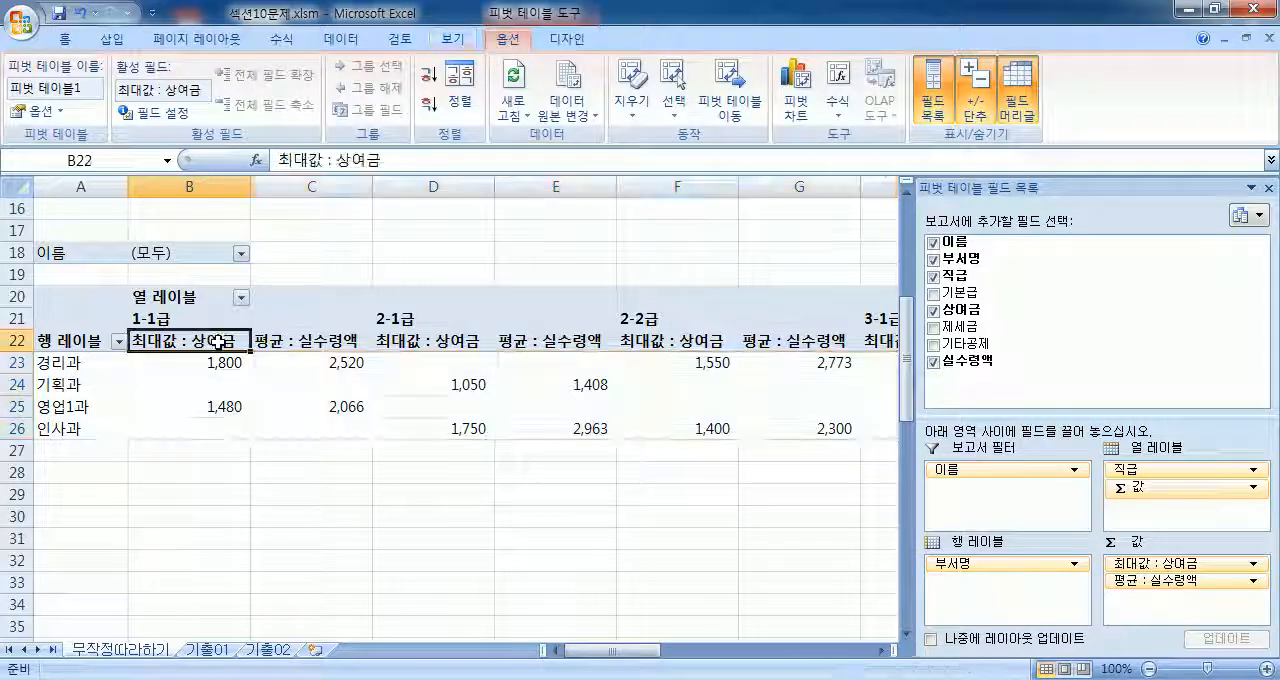
pyautogui.click(155, 113)
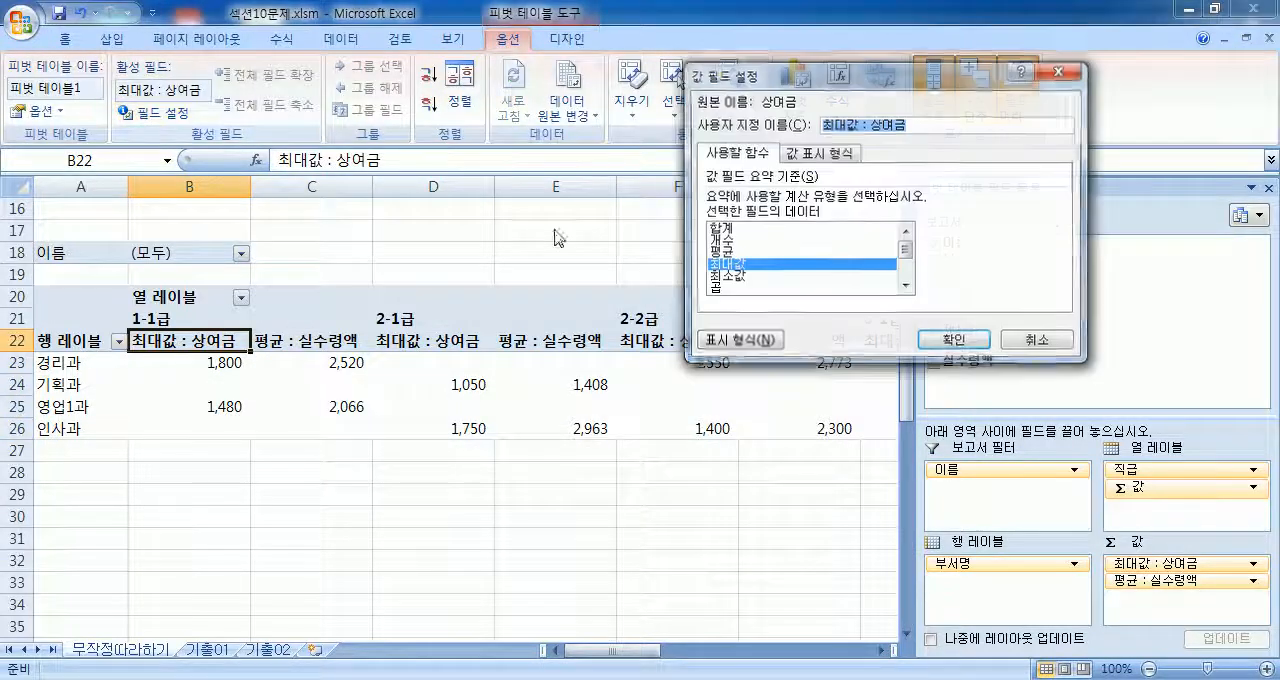
pyautogui.click(737, 340)
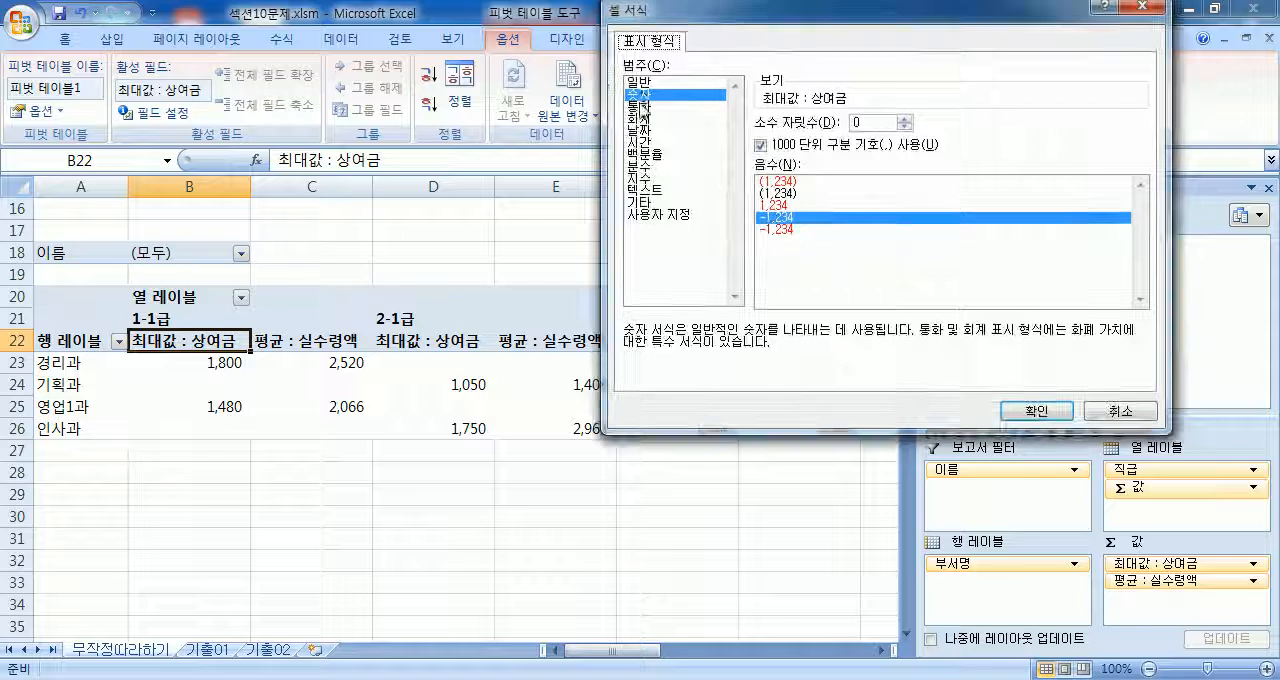
pyautogui.click(1030, 410)
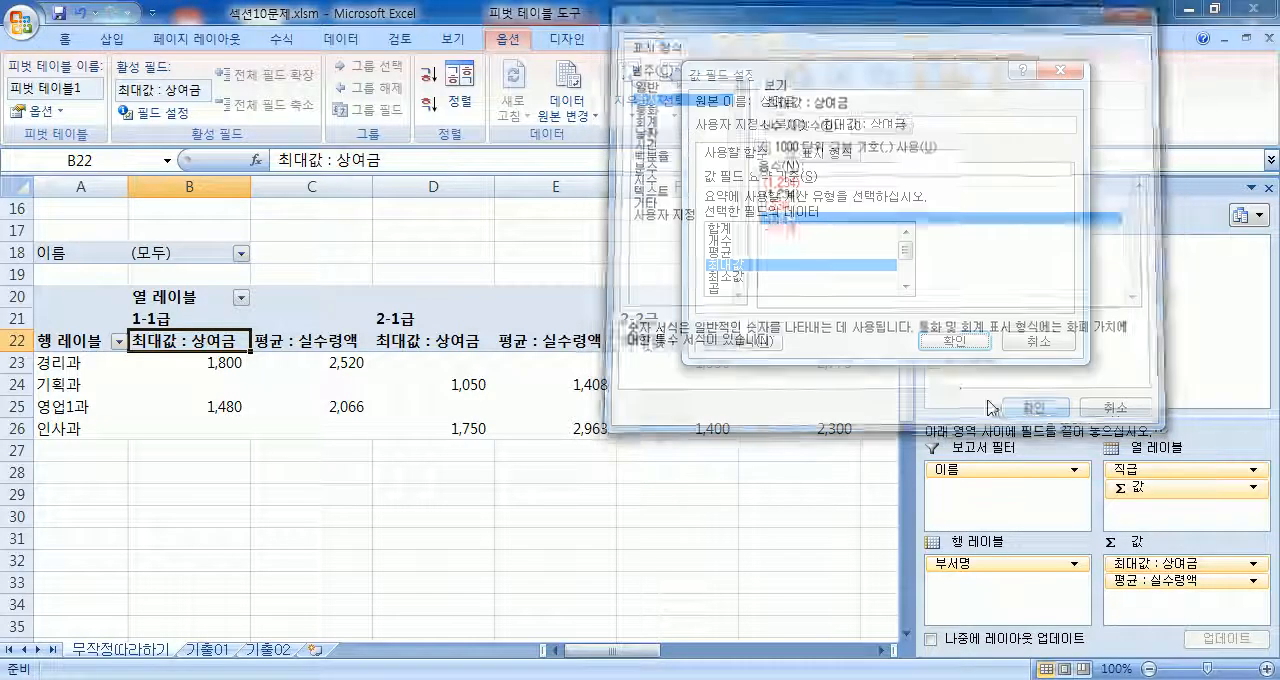
pyautogui.click(953, 343)
# Step: Reapply the 숫자 format with the thousands separator to 평균 : 실수령액, starting from its header cell C22
pyautogui.click(322, 342)
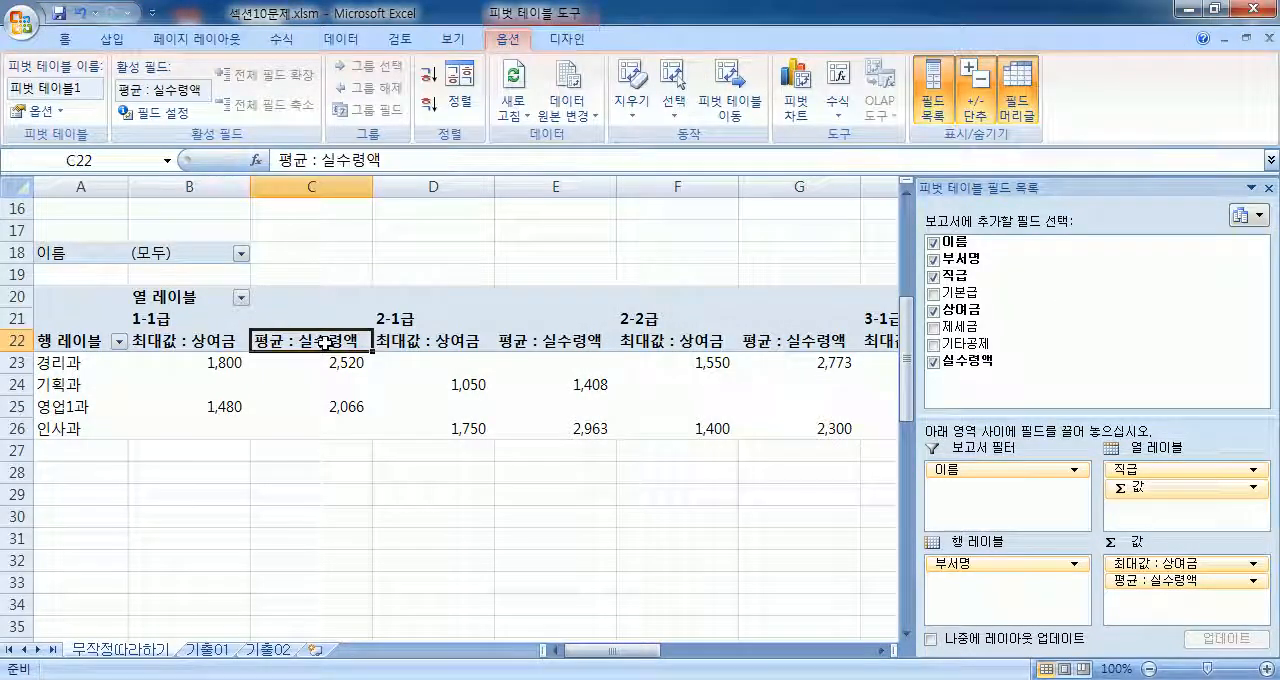
pyautogui.click(157, 113)
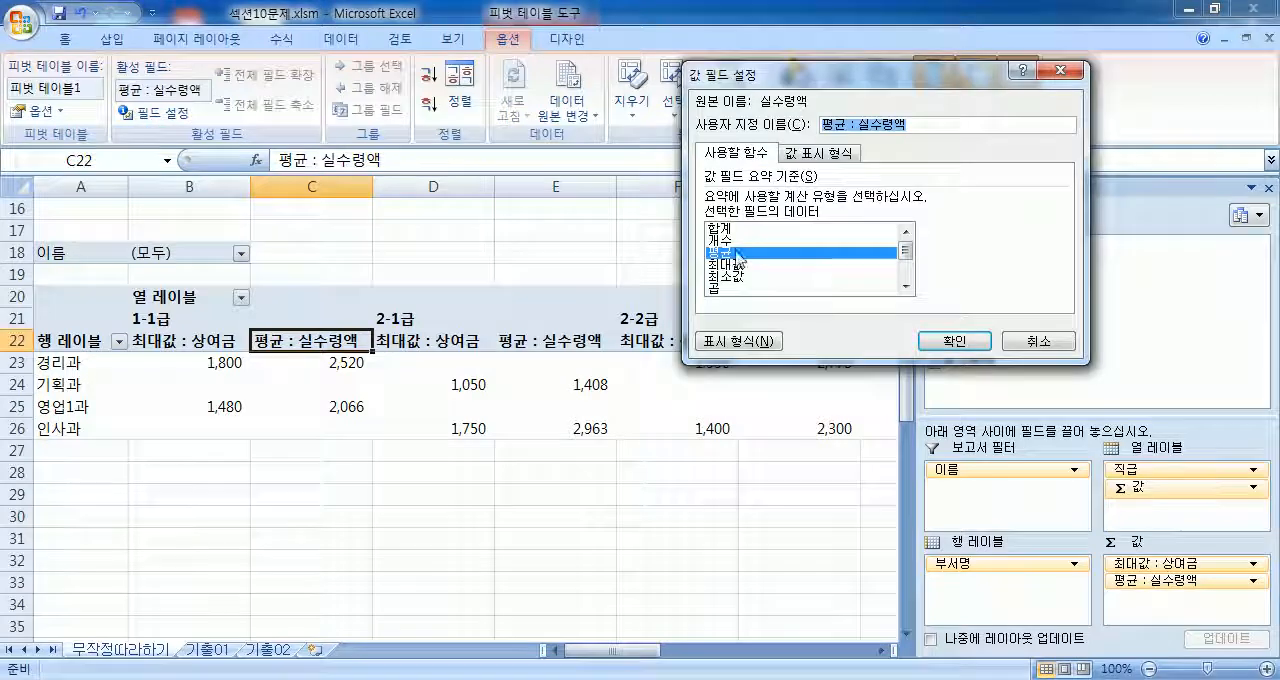
pyautogui.click(735, 342)
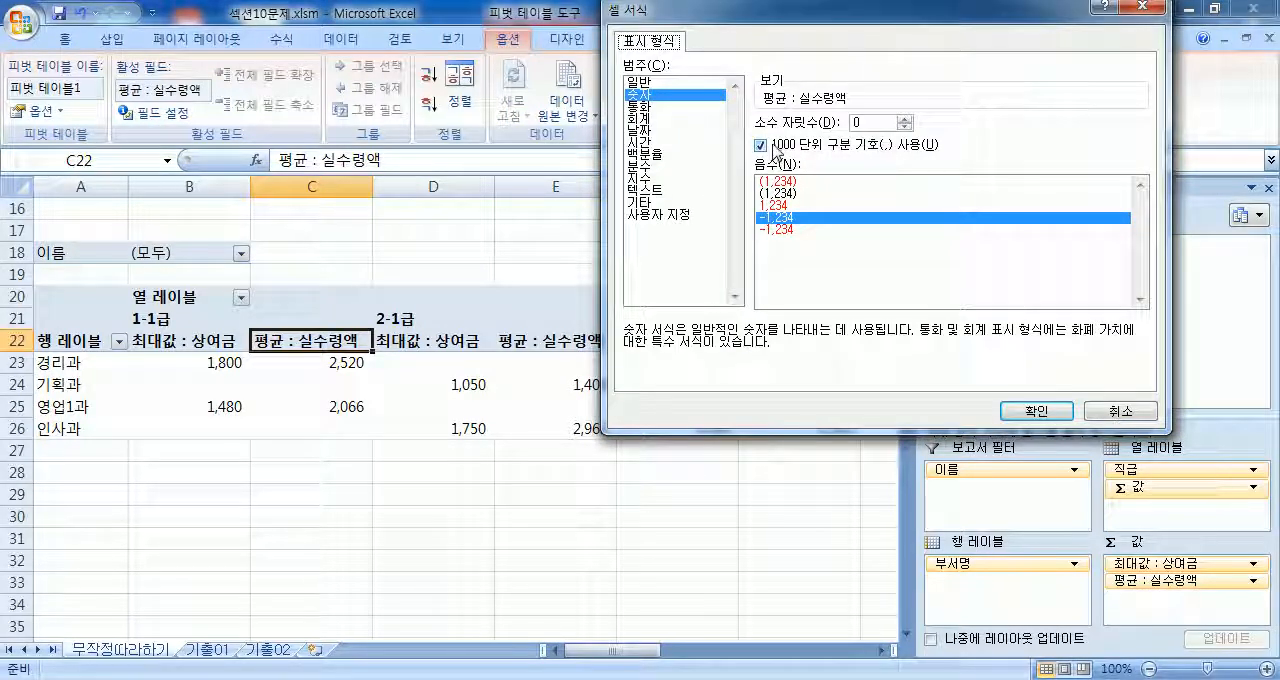
pyautogui.press('Return')
pyautogui.press('Return')
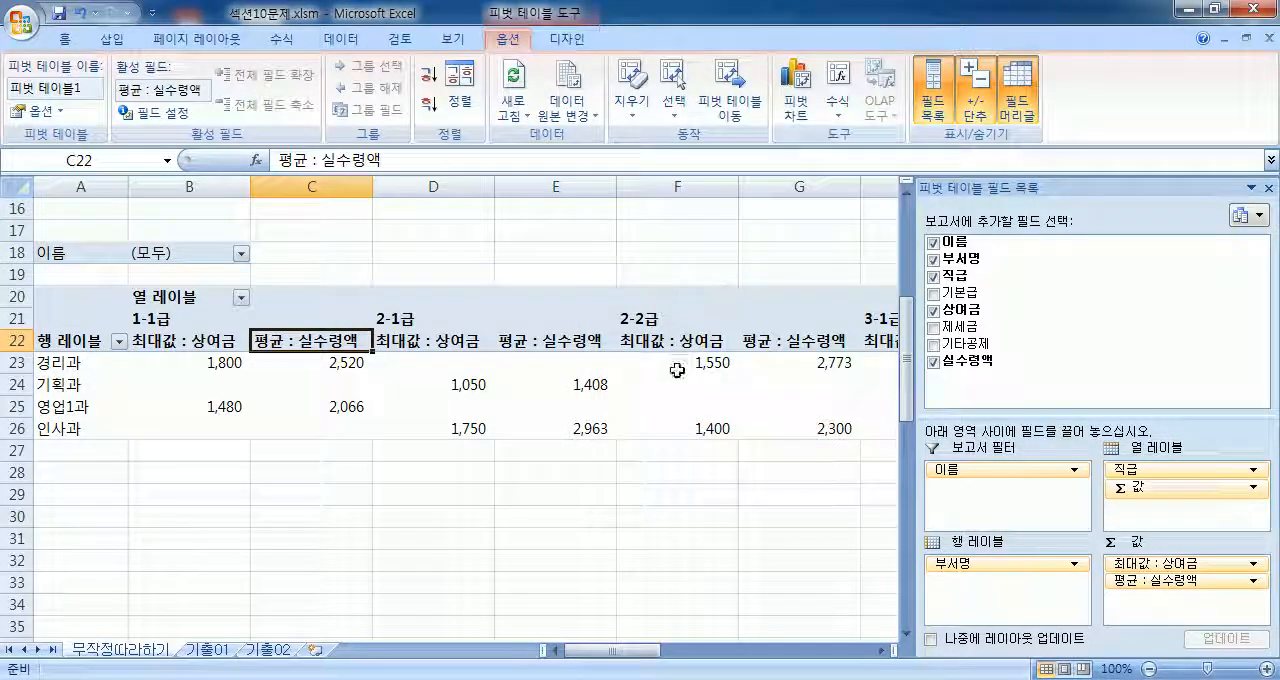
# Step: Apply the 피벗 스타일 보통 6 style to the PivotTable
pyautogui.moveTo(677, 370)
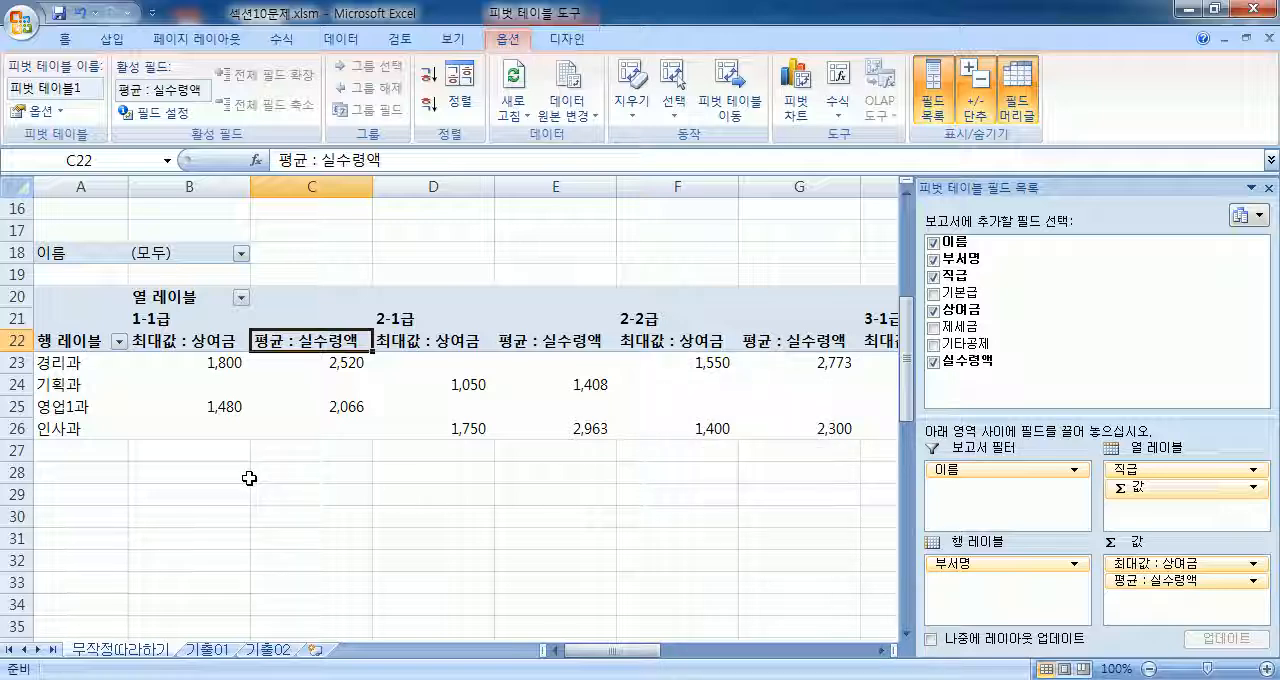
pyautogui.click(567, 40)
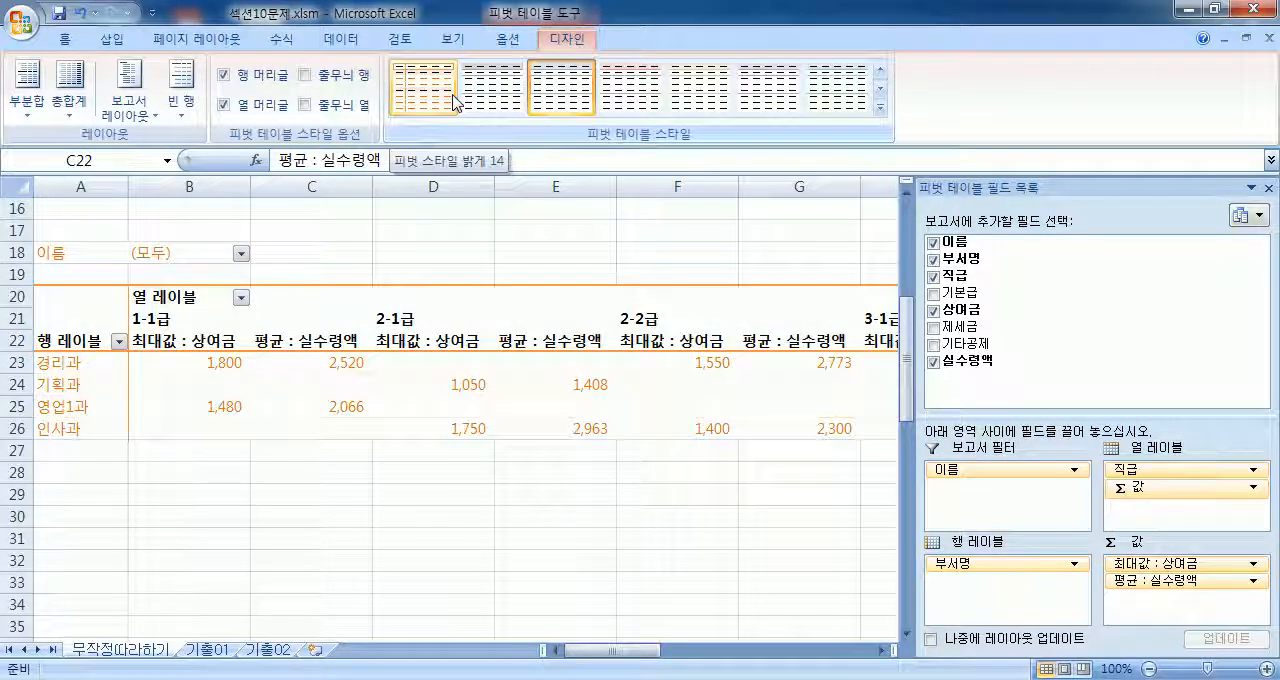
pyautogui.click(880, 107)
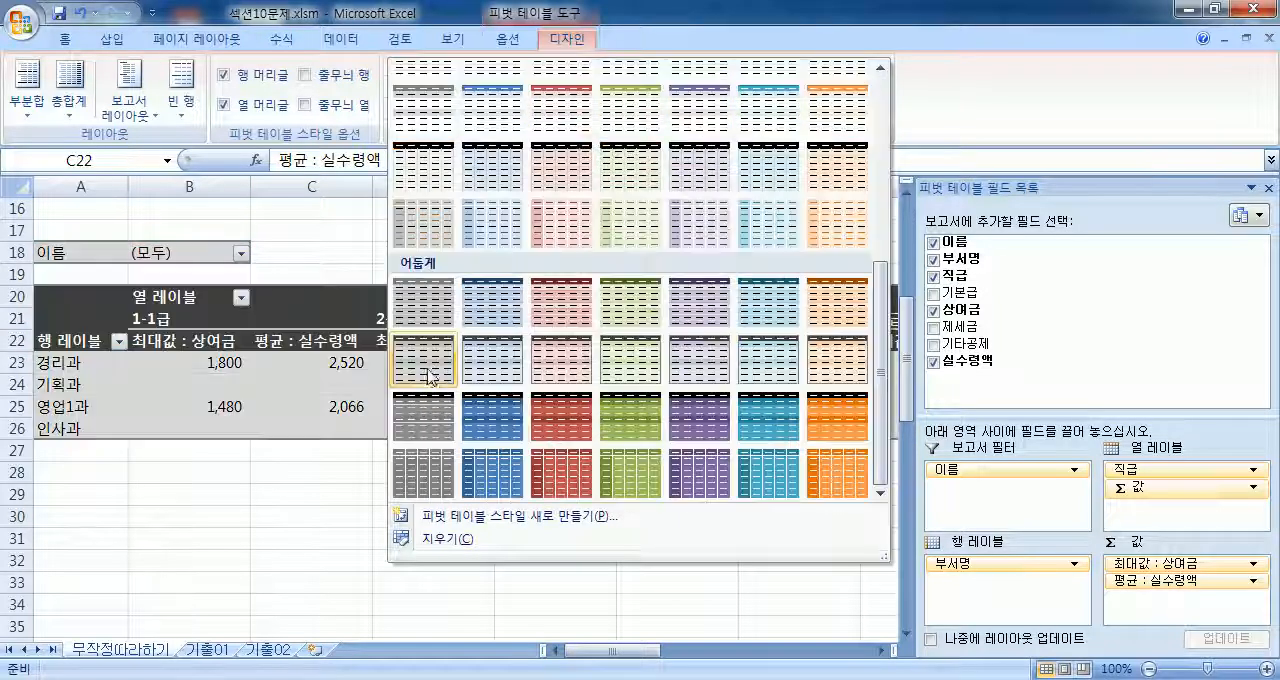
pyautogui.scroll(3, 418, 228)
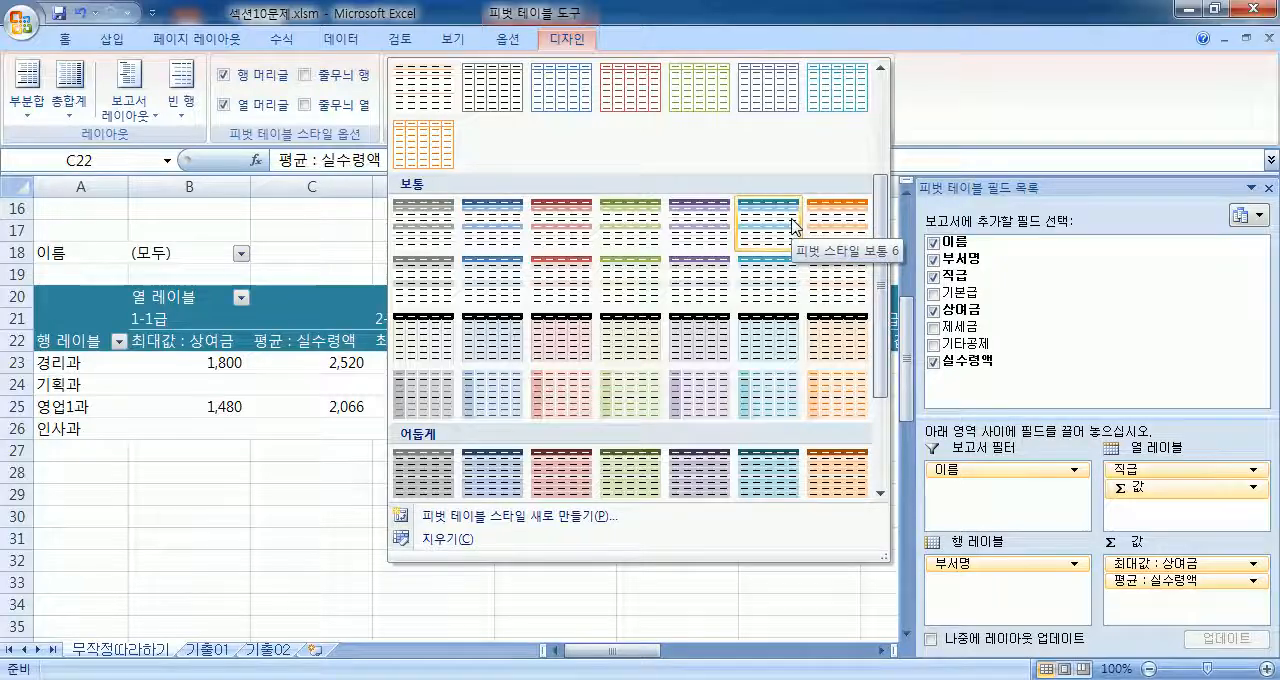
pyautogui.click(608, 34)
pyautogui.click(501, 45)
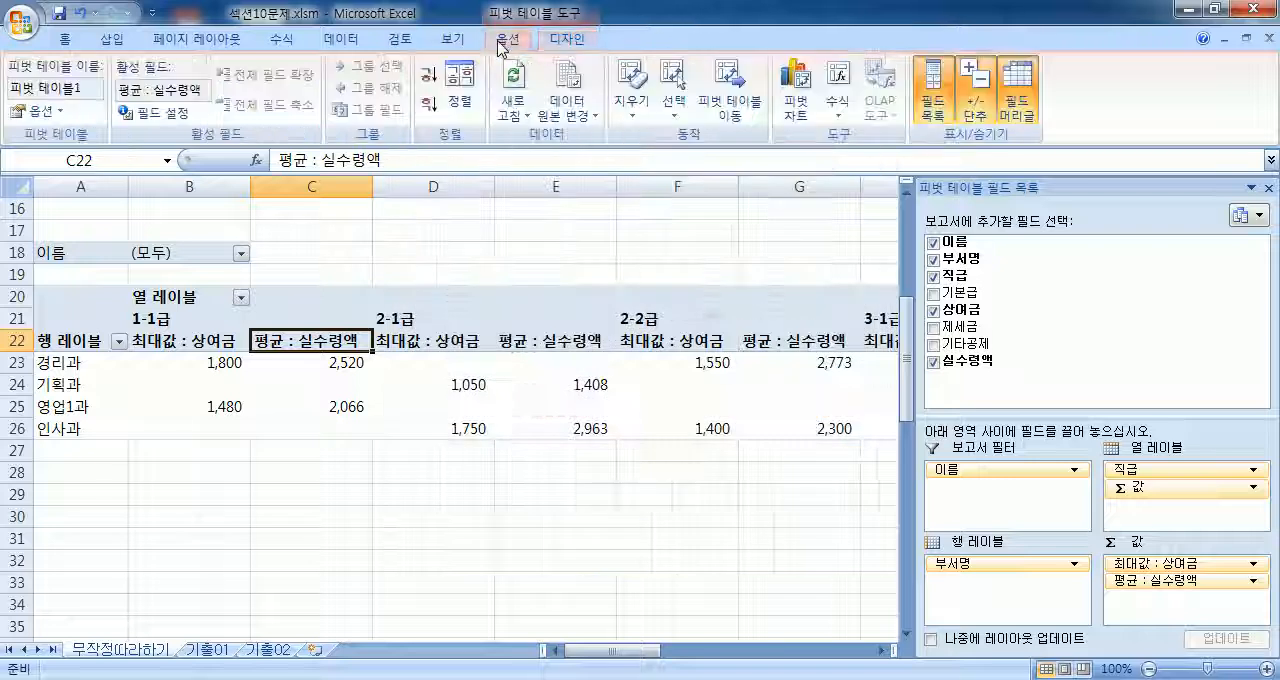
pyautogui.click(575, 40)
pyautogui.click(881, 107)
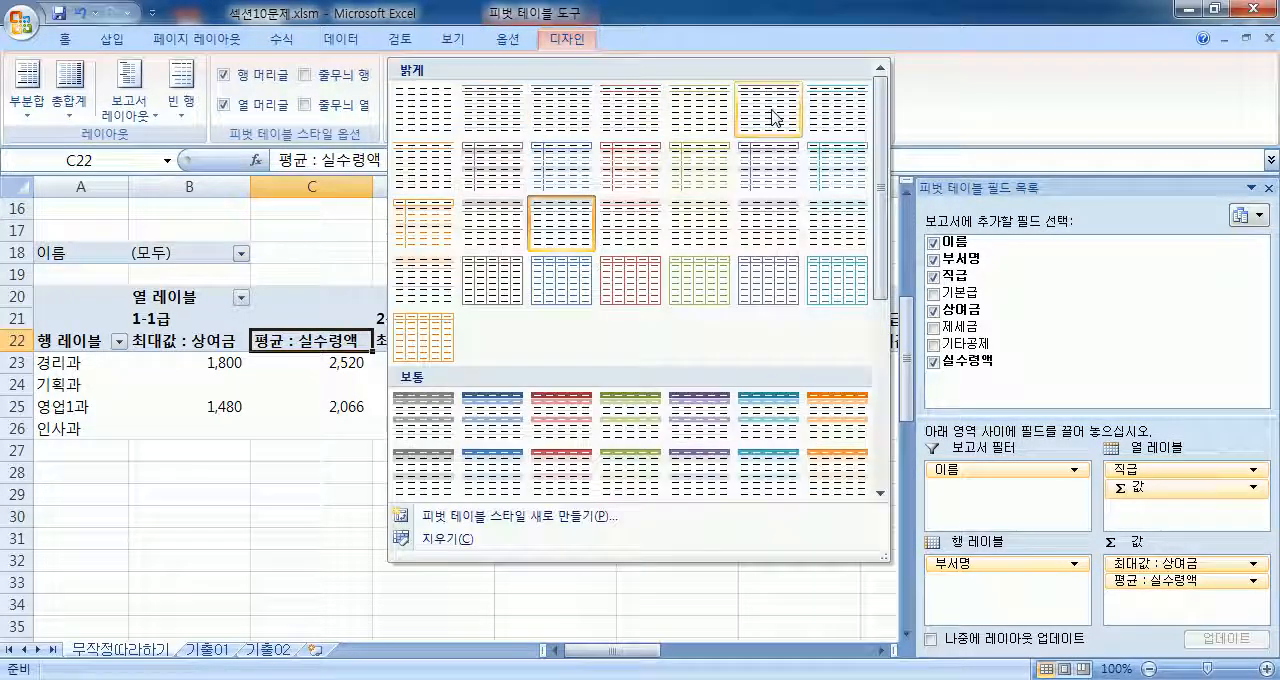
pyautogui.scroll(-5, 415, 395)
pyautogui.scroll(3, 415, 395)
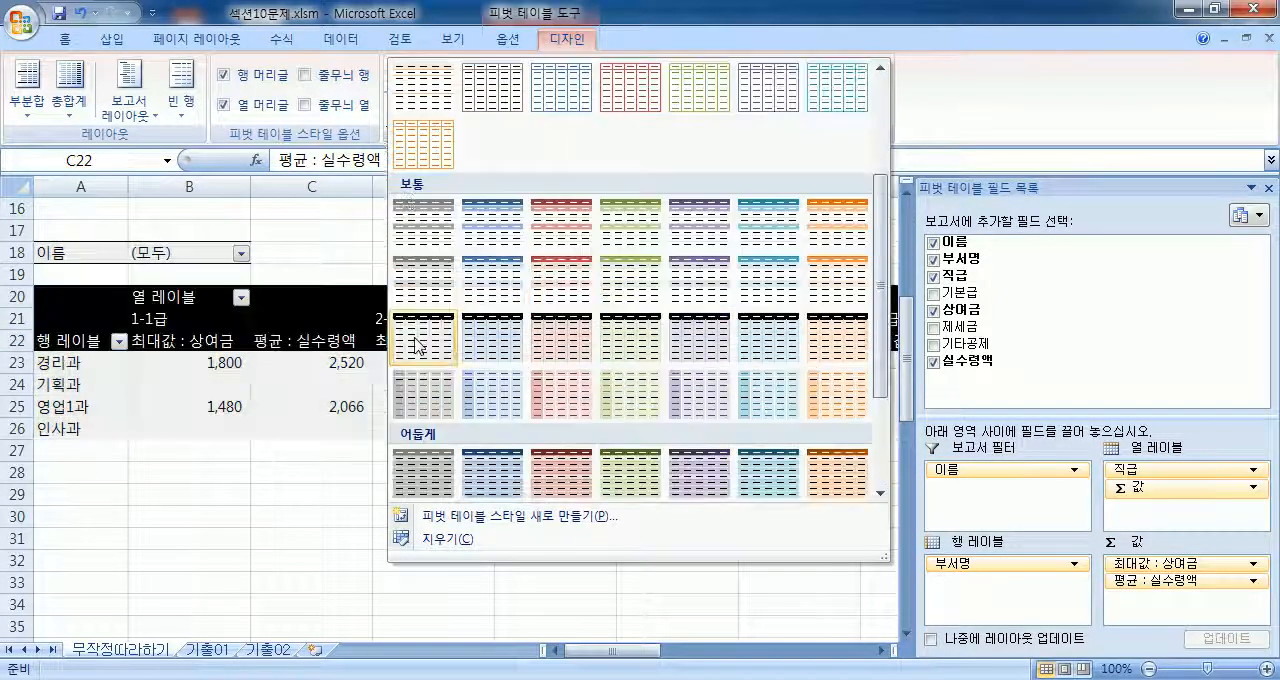
pyautogui.click(778, 214)
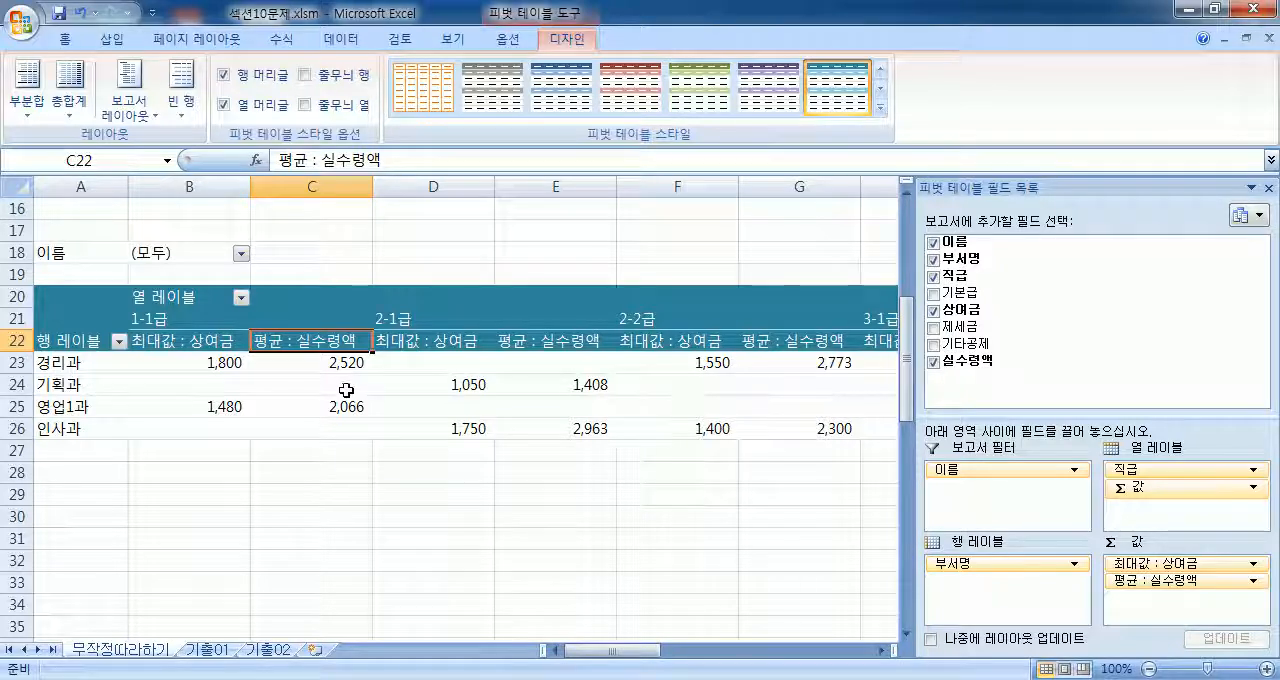
pyautogui.scroll(3, 345, 390)
pyautogui.scroll(2, 345, 390)
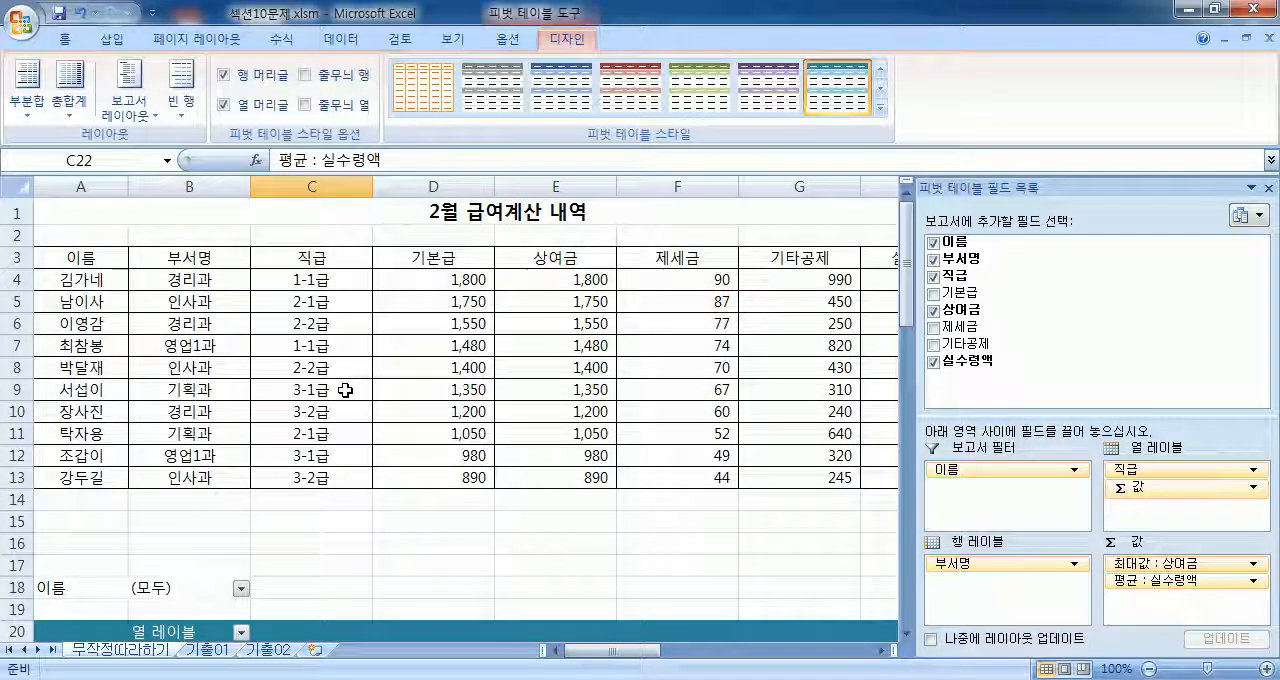
pyautogui.scroll(-6, 345, 390)
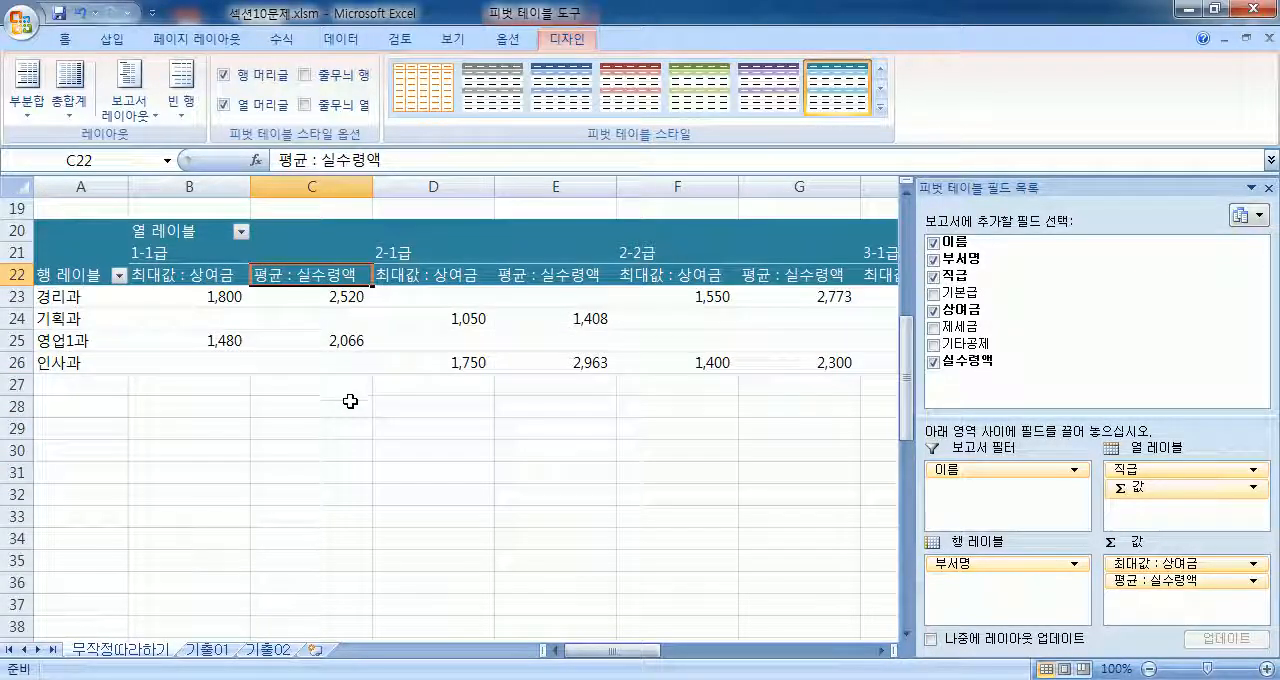
pyautogui.scroll(3, 343, 409)
pyautogui.scroll(-1, 343, 409)
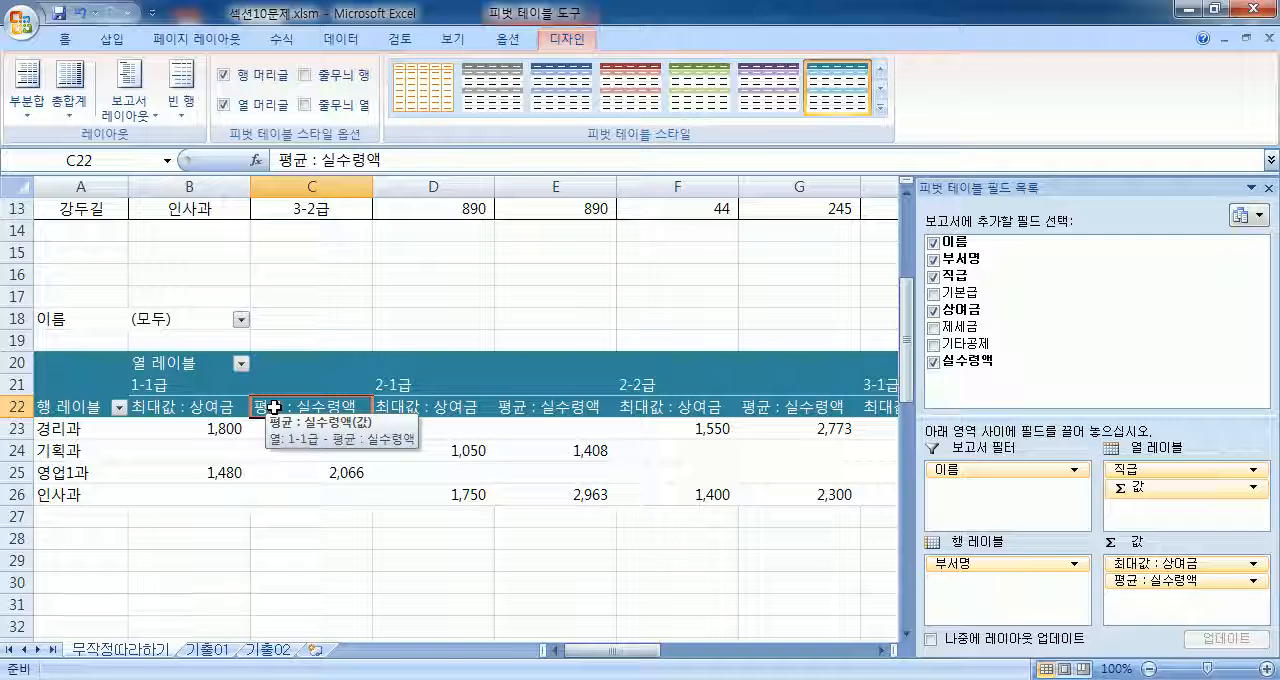
# Step: Delete rows 16 to 30 to remove the whole PivotTable below the salary table
pyautogui.moveTo(89, 320); pyautogui.dragTo(485, 493)
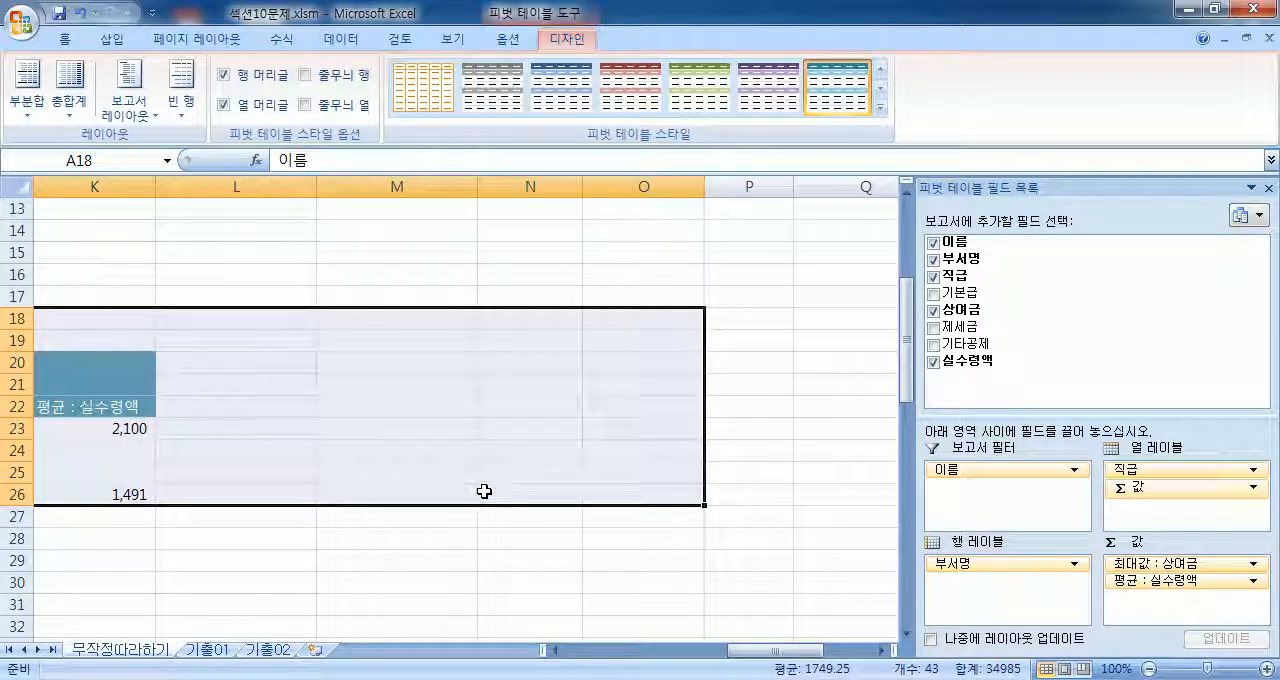
pyautogui.press('Home')
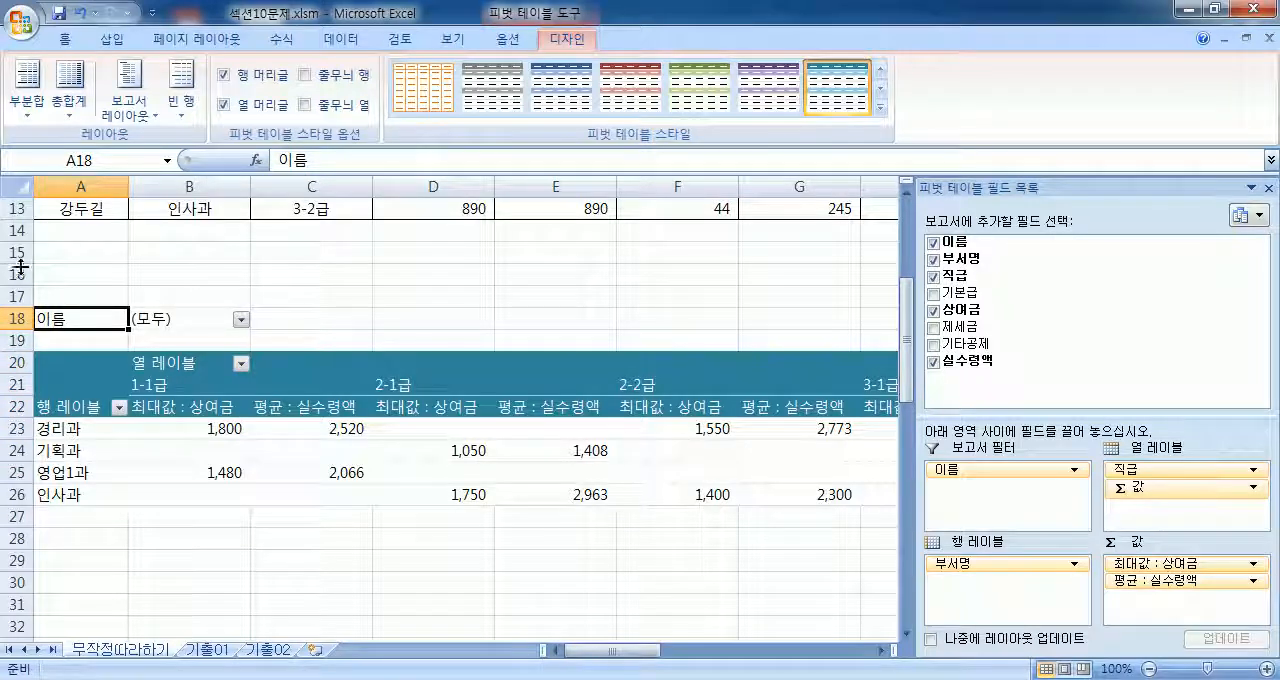
pyautogui.moveTo(16, 252); pyautogui.dragTo(16, 582)
pyautogui.click(88, 550)
pyautogui.moveTo(16, 274); pyautogui.dragTo(16, 587)
pyautogui.moveTo(82, 297); pyautogui.dragTo(621, 487)
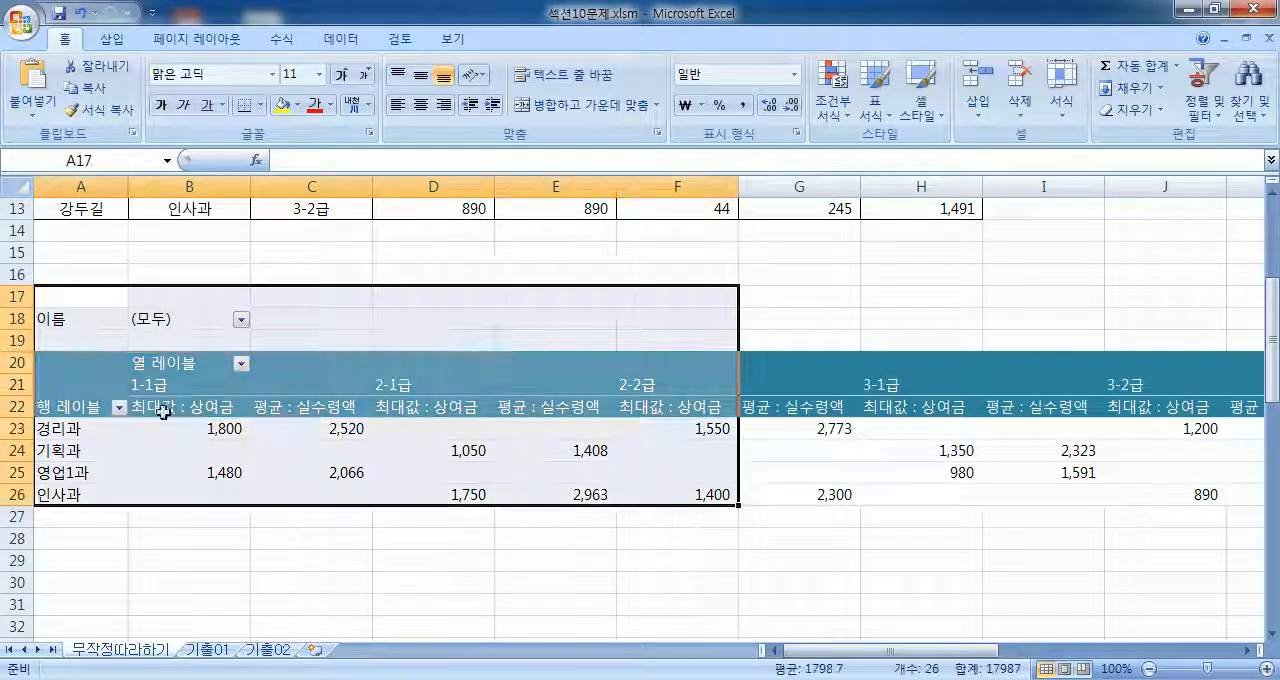
pyautogui.click(42, 272)
pyautogui.moveTo(8, 274); pyautogui.dragTo(10, 590)
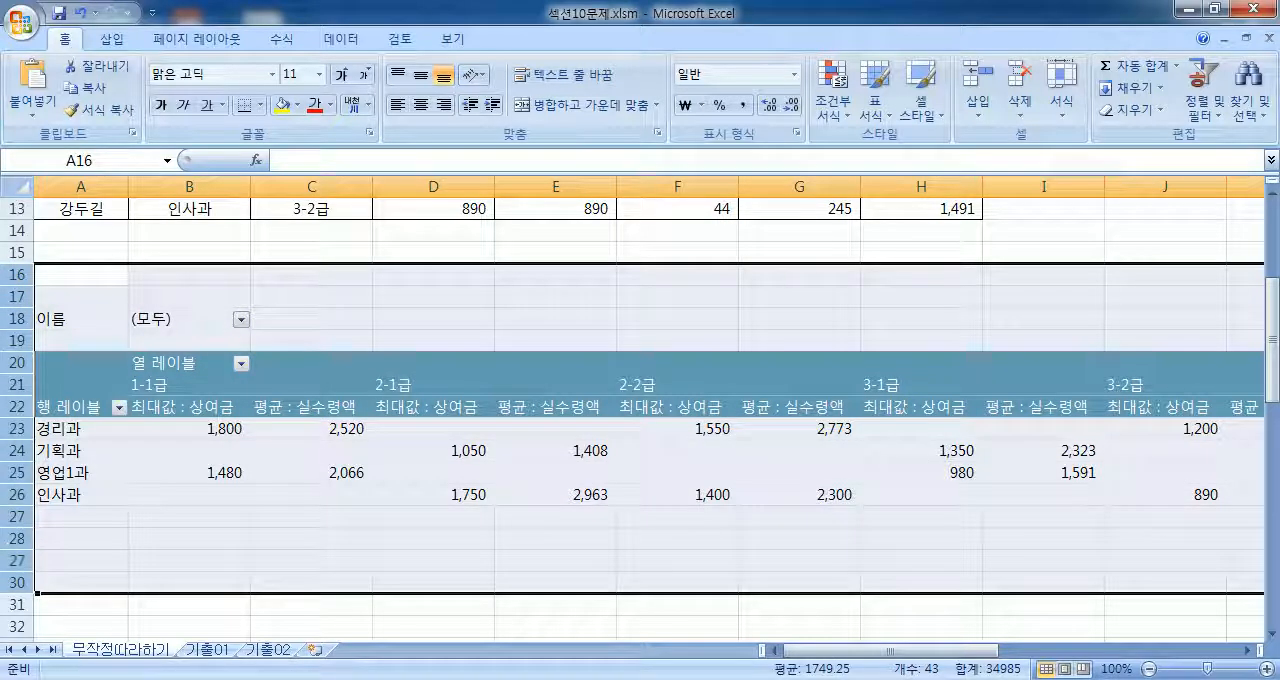
pyautogui.rightClick(16, 405)
pyautogui.click(70, 530)
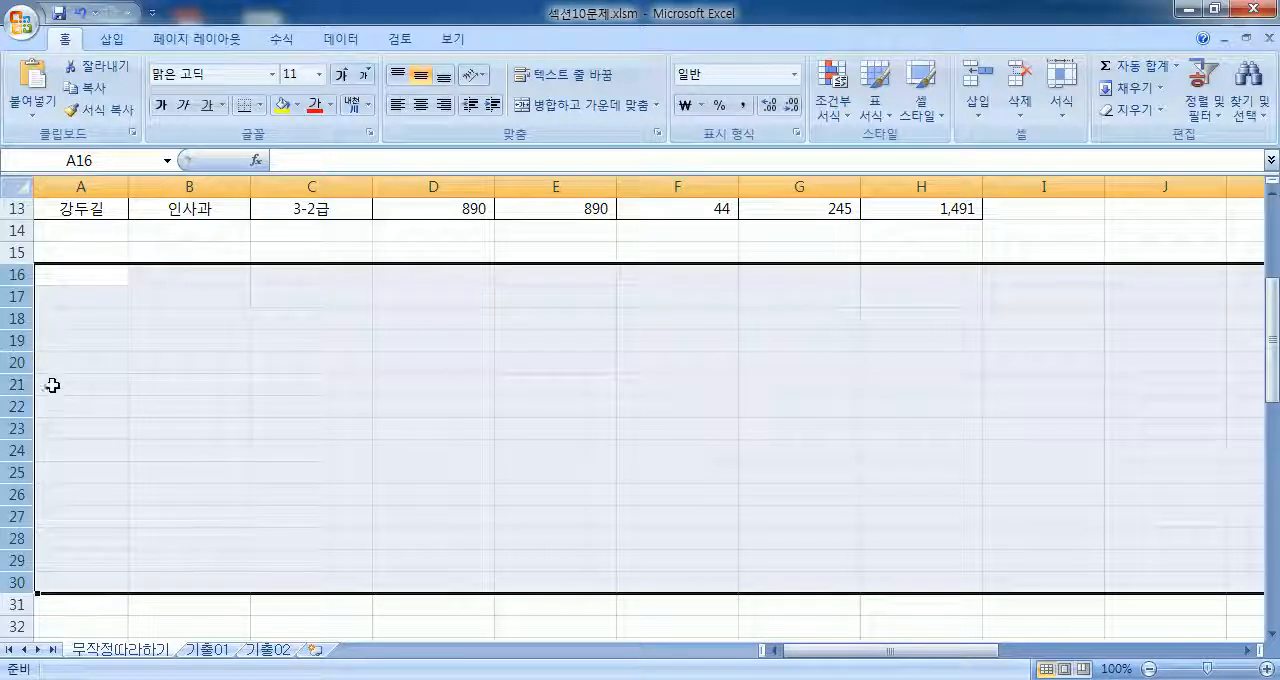
pyautogui.moveTo(16, 276); pyautogui.dragTo(15, 538)
pyautogui.click(91, 400)
# Step: Create a new PivotTable from A3:H13 on the existing worksheet, located at cell A20
pyautogui.scroll(4, 70, 440)
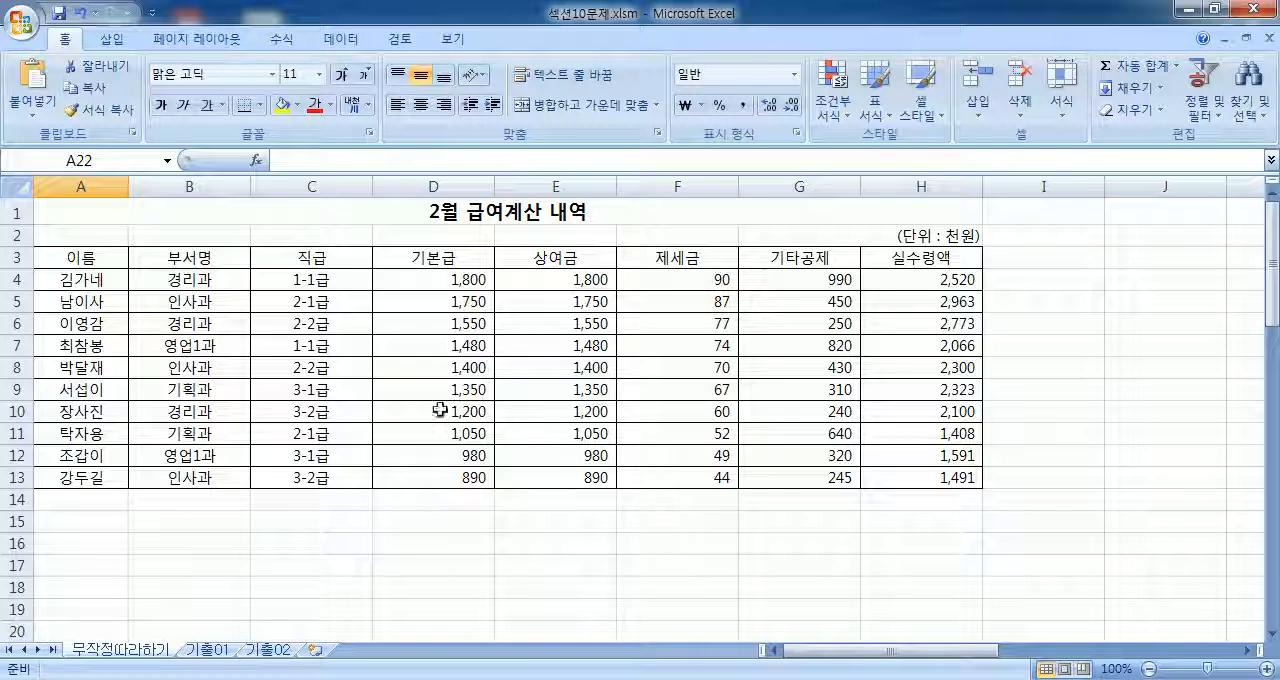
pyautogui.moveTo(92, 256); pyautogui.dragTo(904, 476)
pyautogui.click(112, 40)
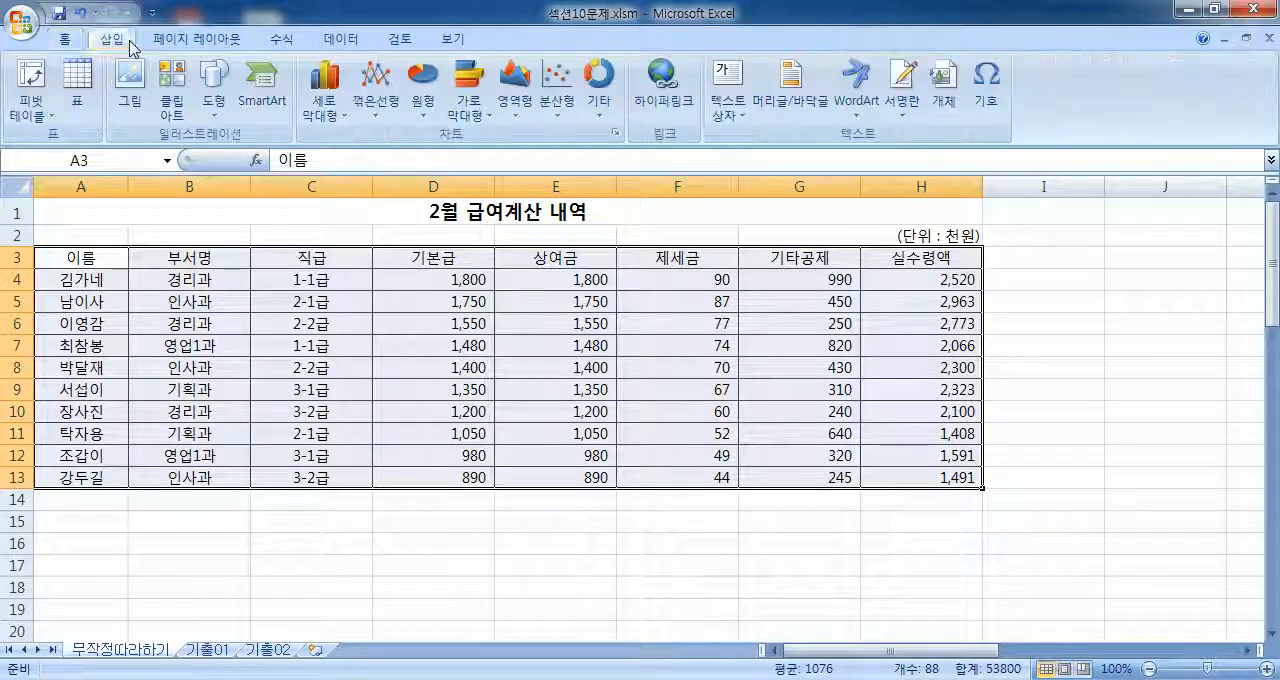
pyautogui.click(40, 112)
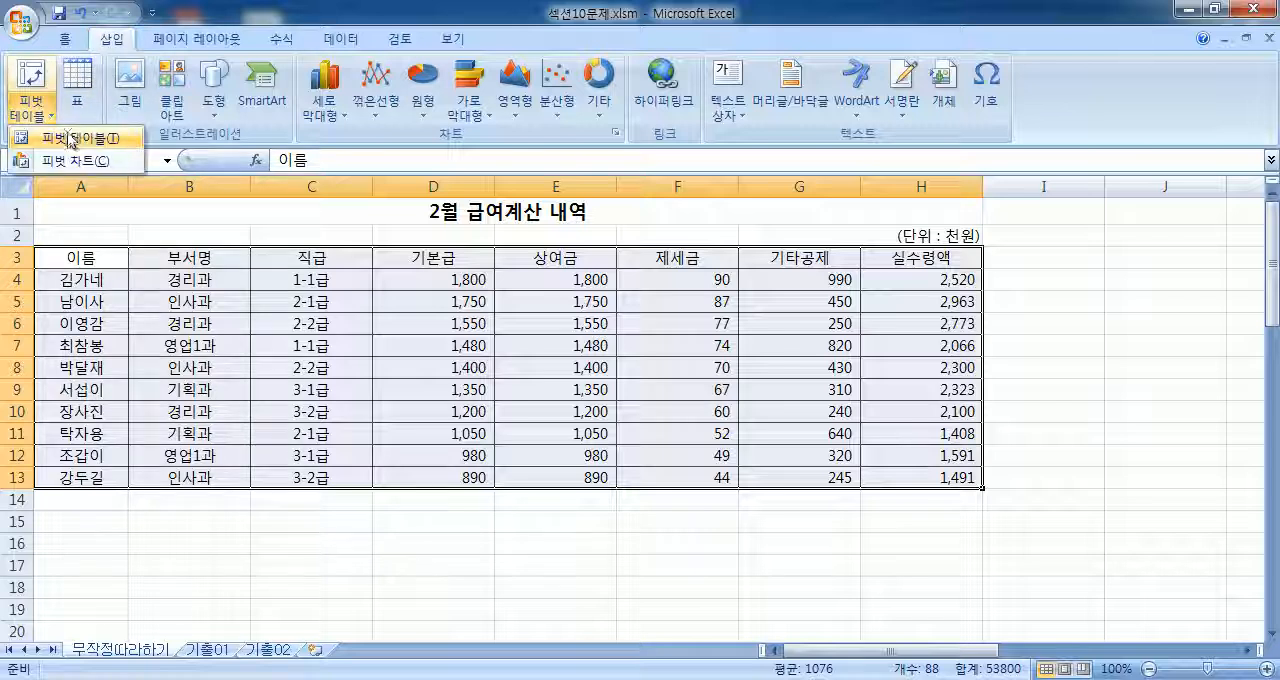
pyautogui.click(70, 140)
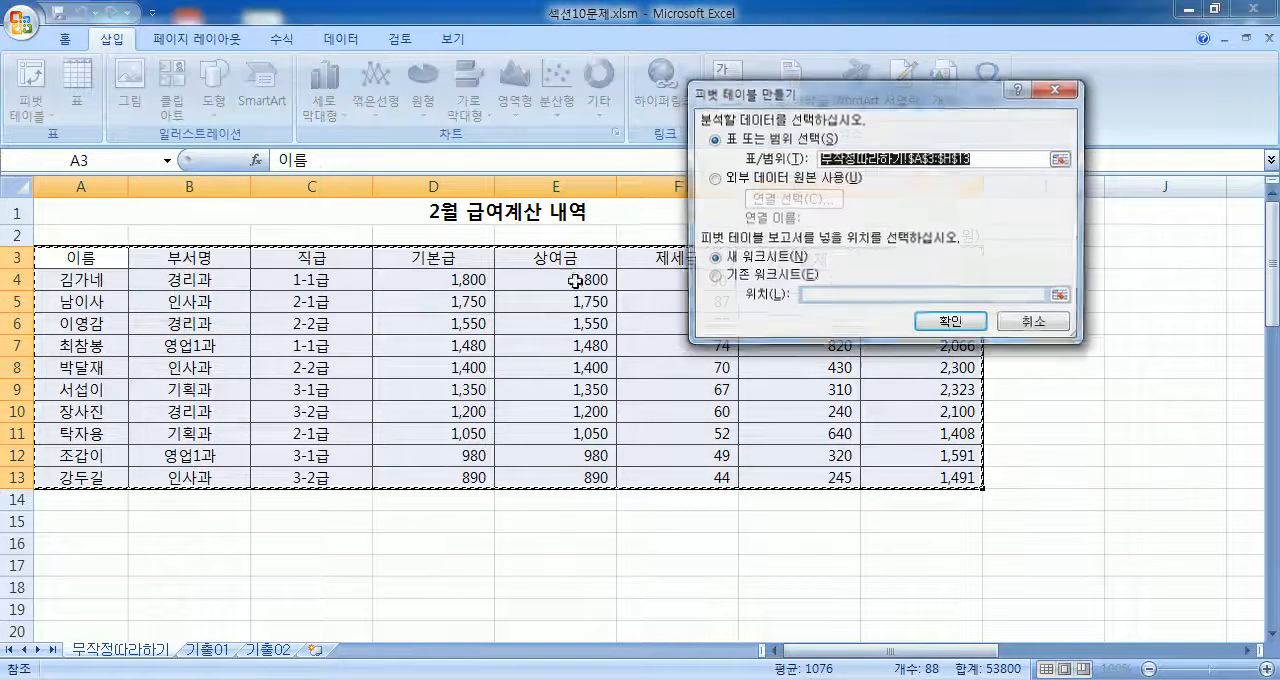
pyautogui.click(745, 280)
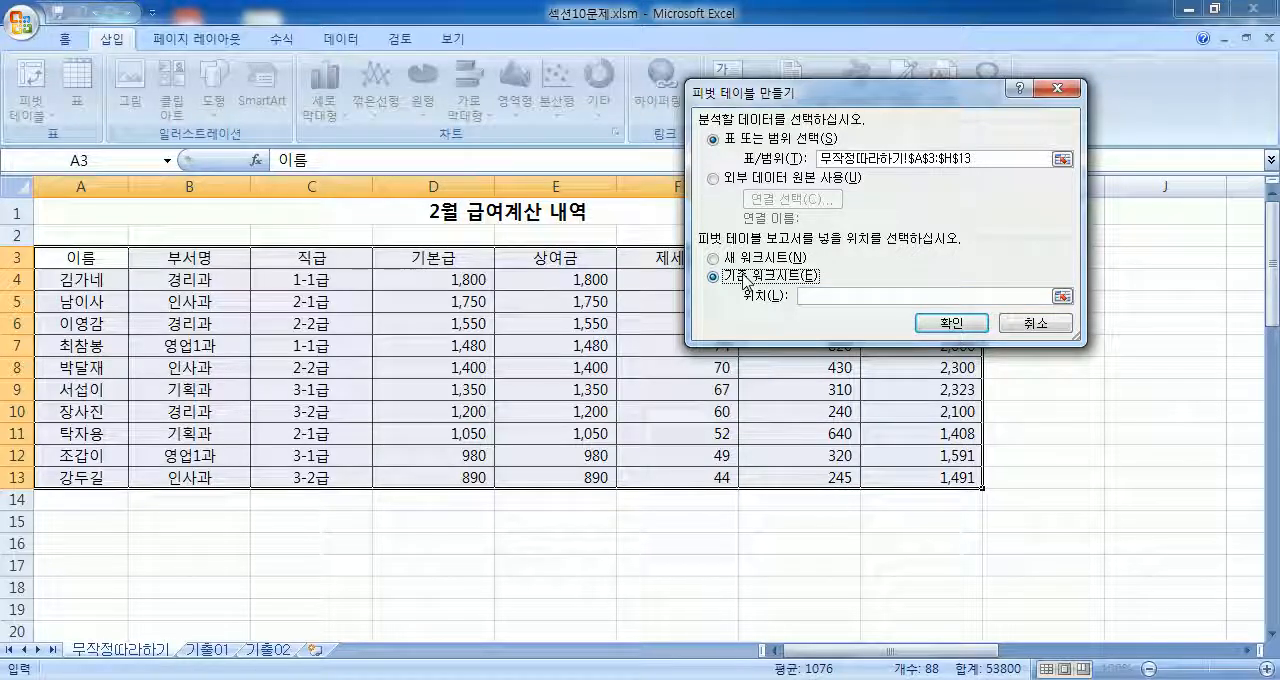
pyautogui.scroll(-2, 745, 280)
pyautogui.scroll(-2, 509, 280)
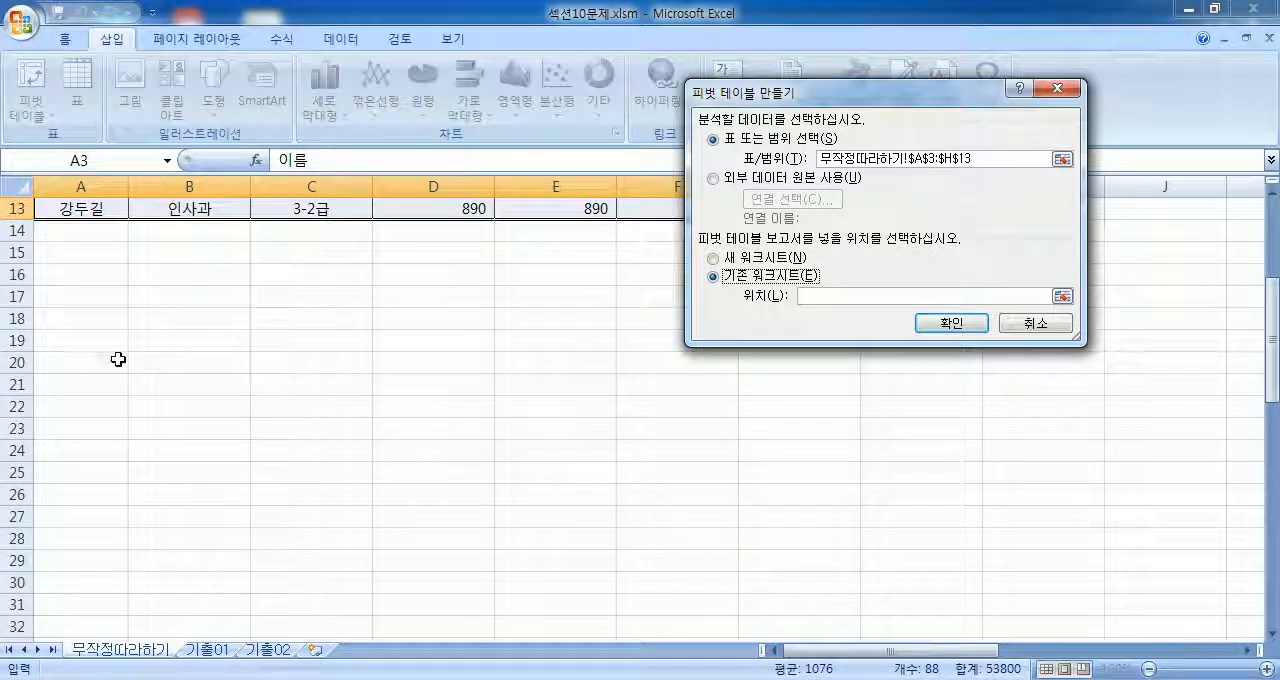
pyautogui.click(67, 362)
pyautogui.moveTo(953, 300); pyautogui.dragTo(795, 296)
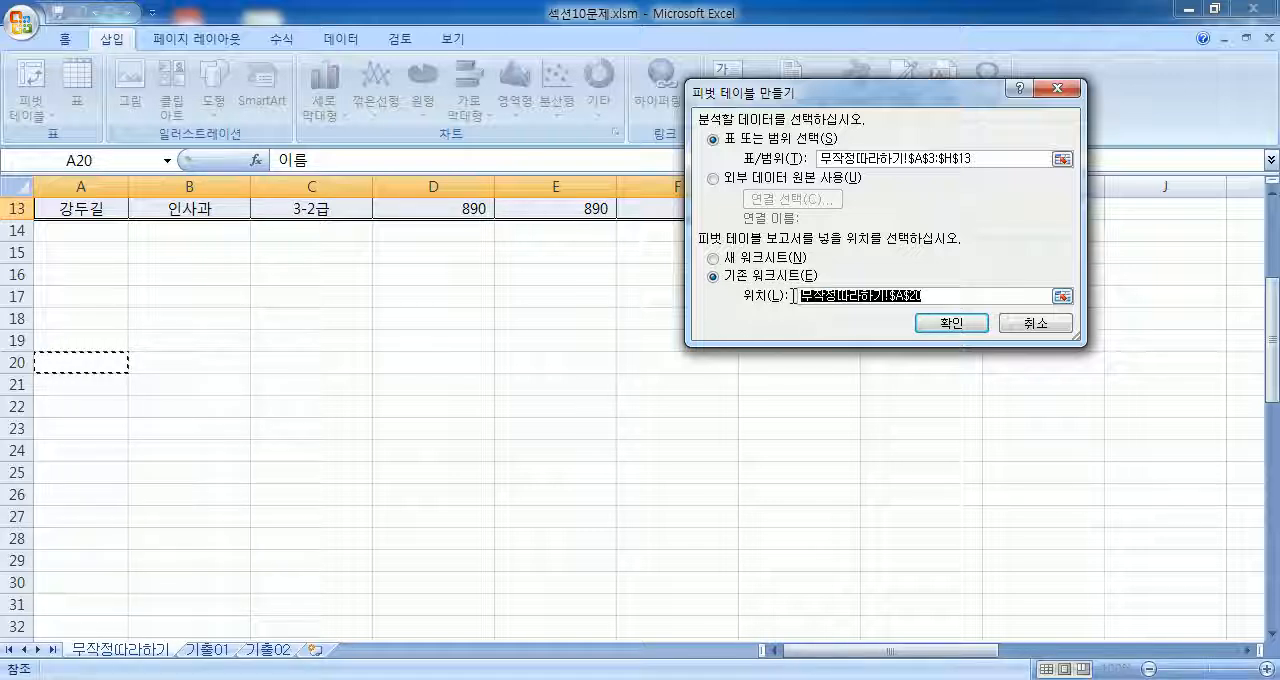
pyautogui.click(955, 323)
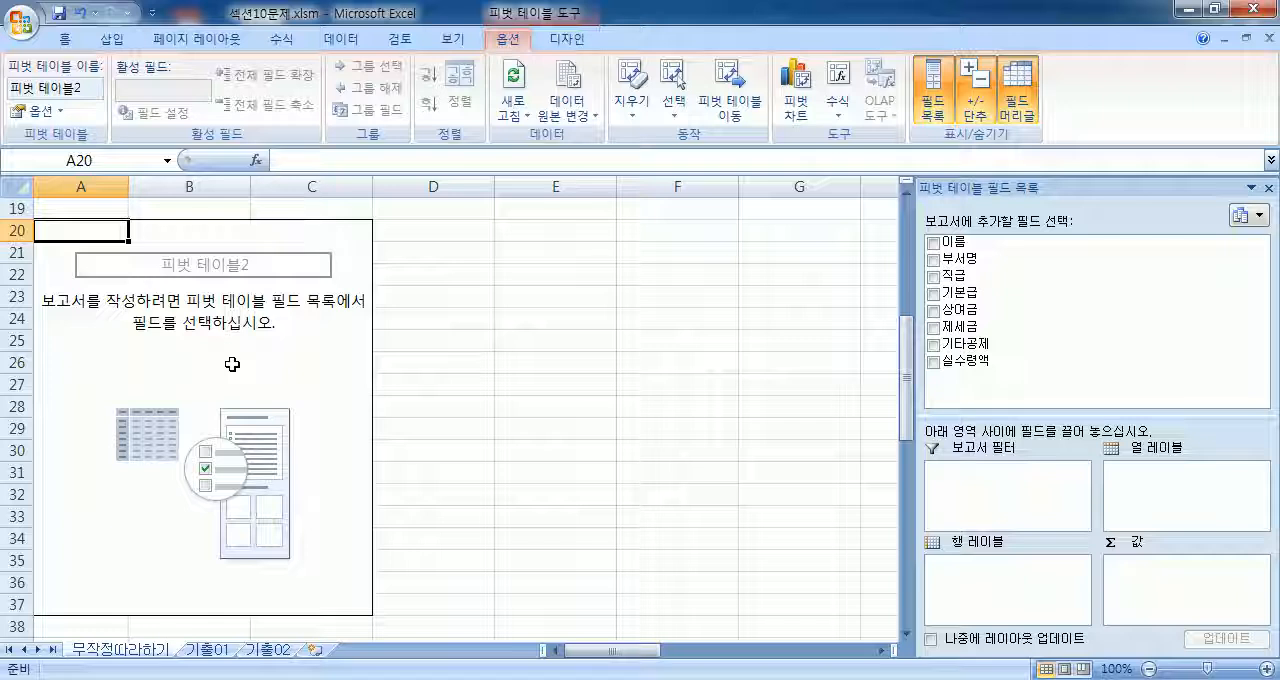
pyautogui.click(274, 271)
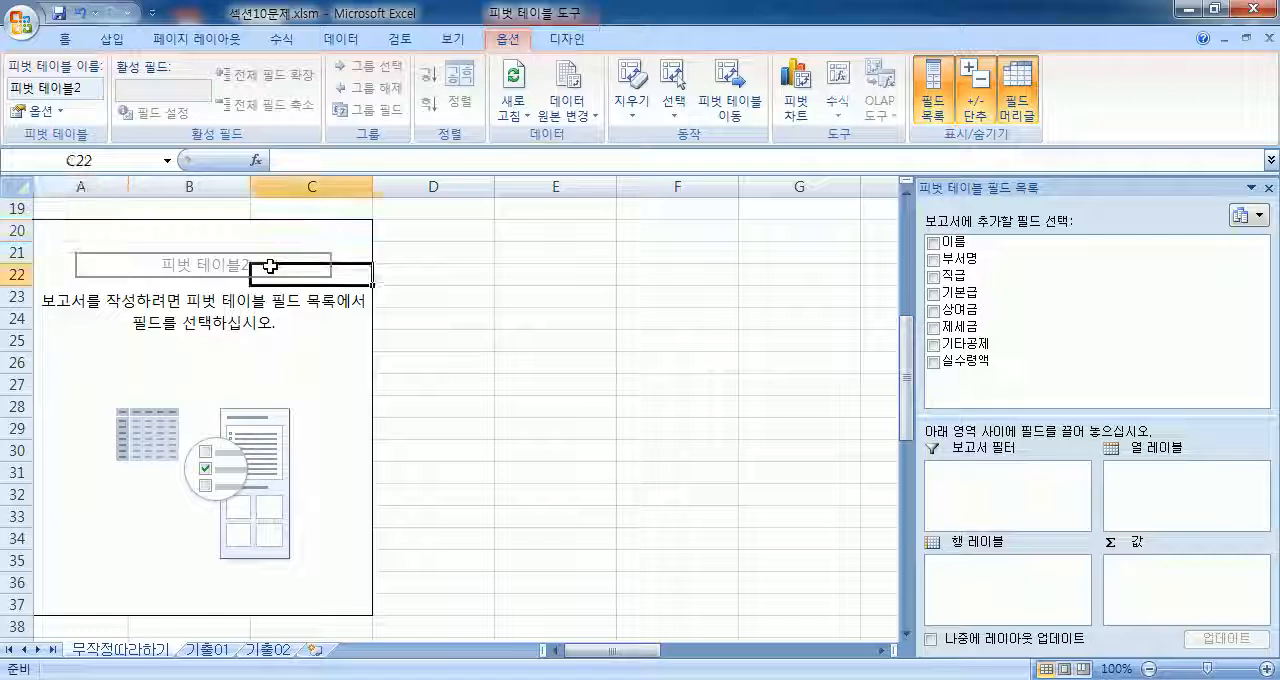
pyautogui.click(181, 275)
pyautogui.click(103, 277)
pyautogui.click(64, 325)
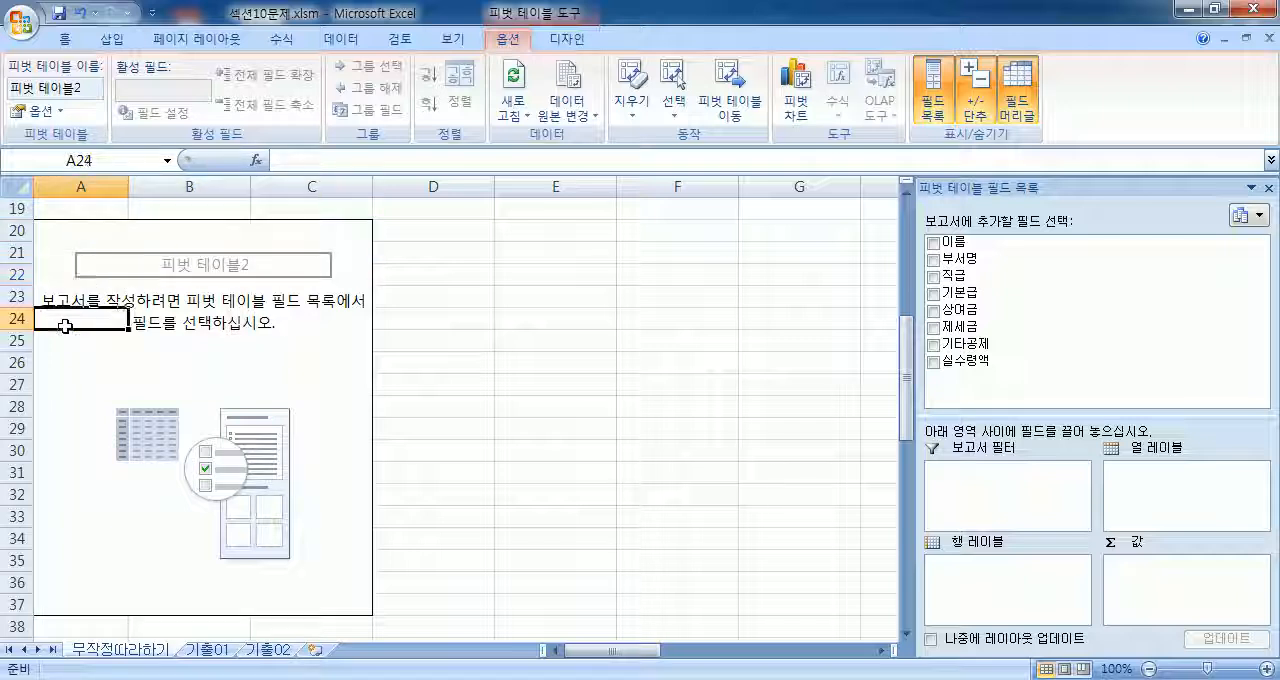
# Step: Float the field list pane and assign 이름 as report filter, 부서명 as row labels and 직급 as column labels
pyautogui.moveTo(975, 188); pyautogui.dragTo(669, 84)
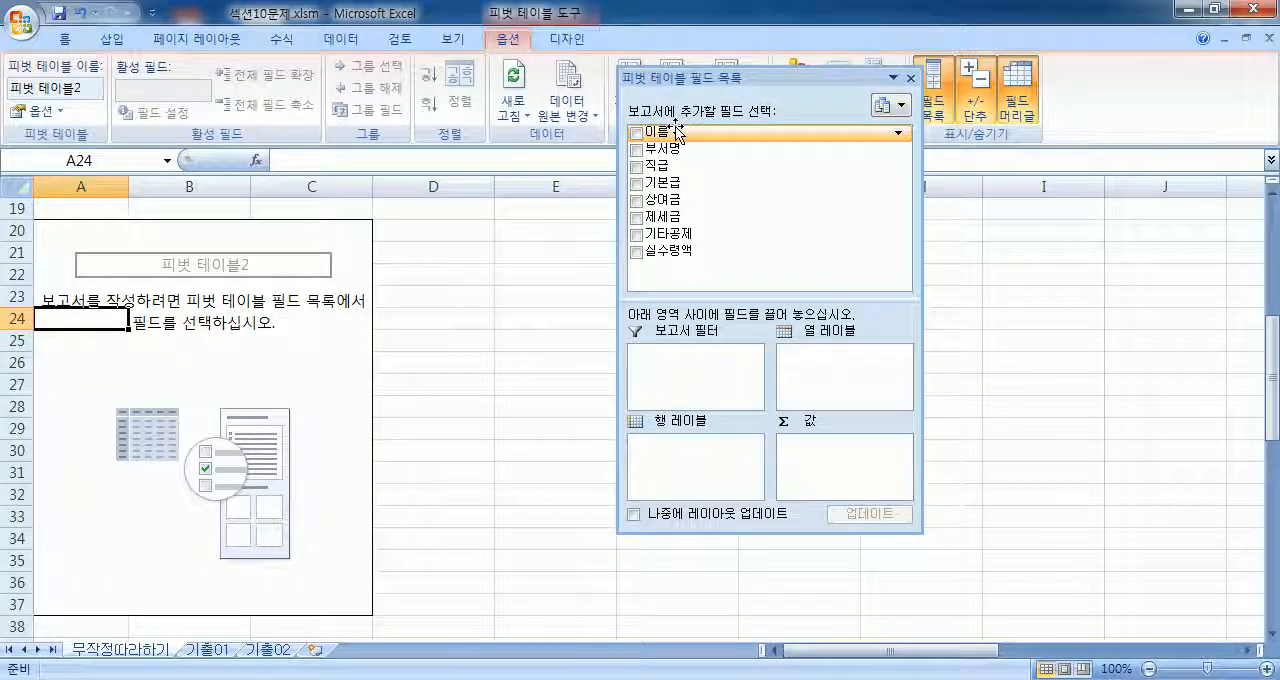
pyautogui.moveTo(676, 131); pyautogui.dragTo(668, 366)
pyautogui.scroll(3, 256, 382)
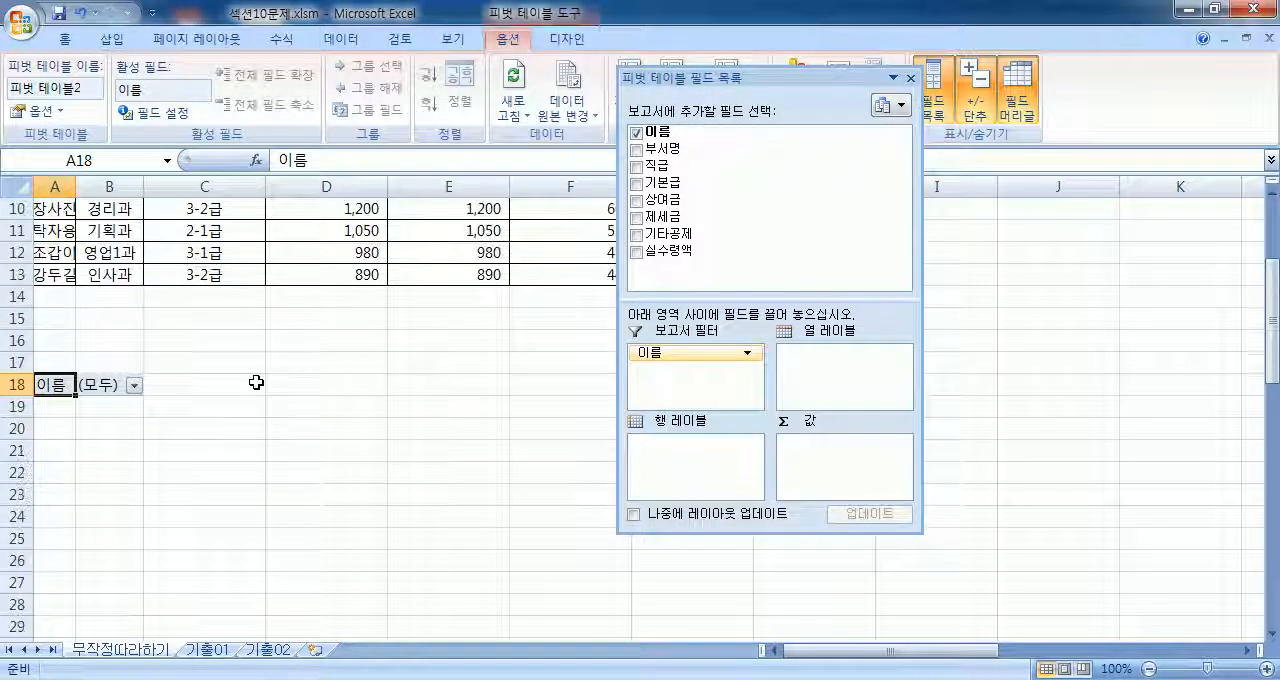
pyautogui.moveTo(658, 148); pyautogui.dragTo(661, 465)
pyautogui.moveTo(662, 168); pyautogui.dragTo(826, 374)
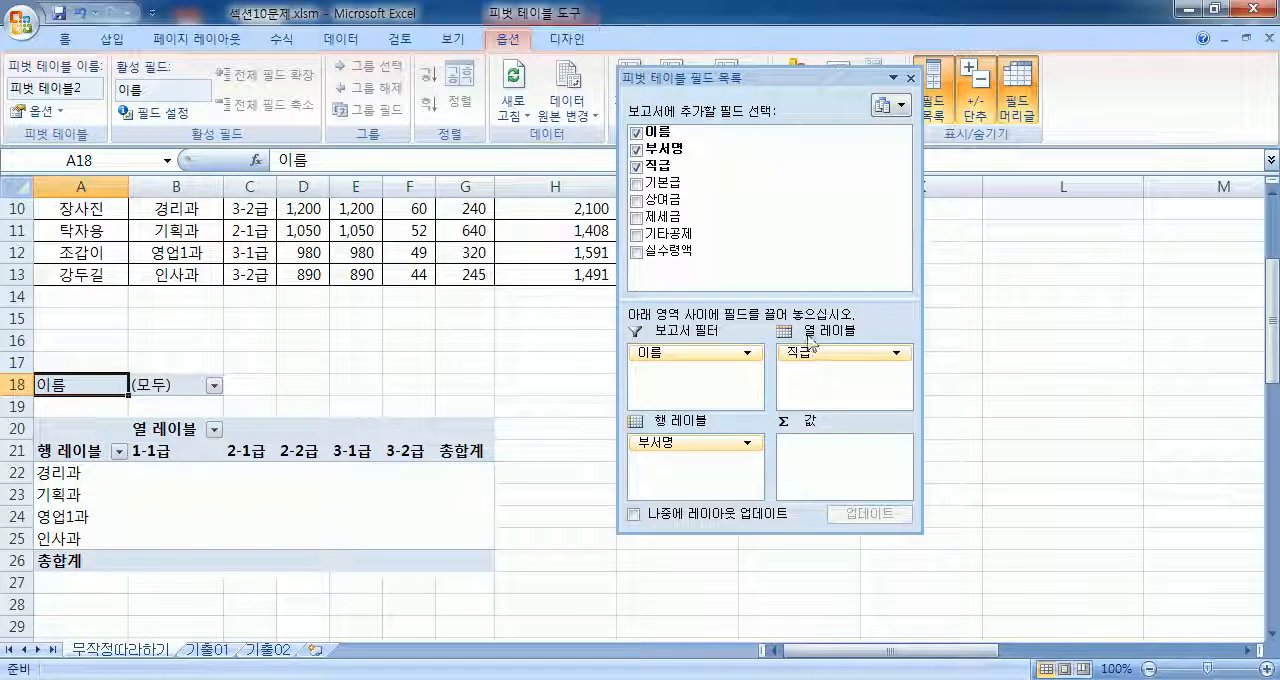
# Step: Add 상여금 to the values area and summarize it by 최대값
pyautogui.moveTo(656, 200); pyautogui.dragTo(812, 450)
pyautogui.click(861, 444)
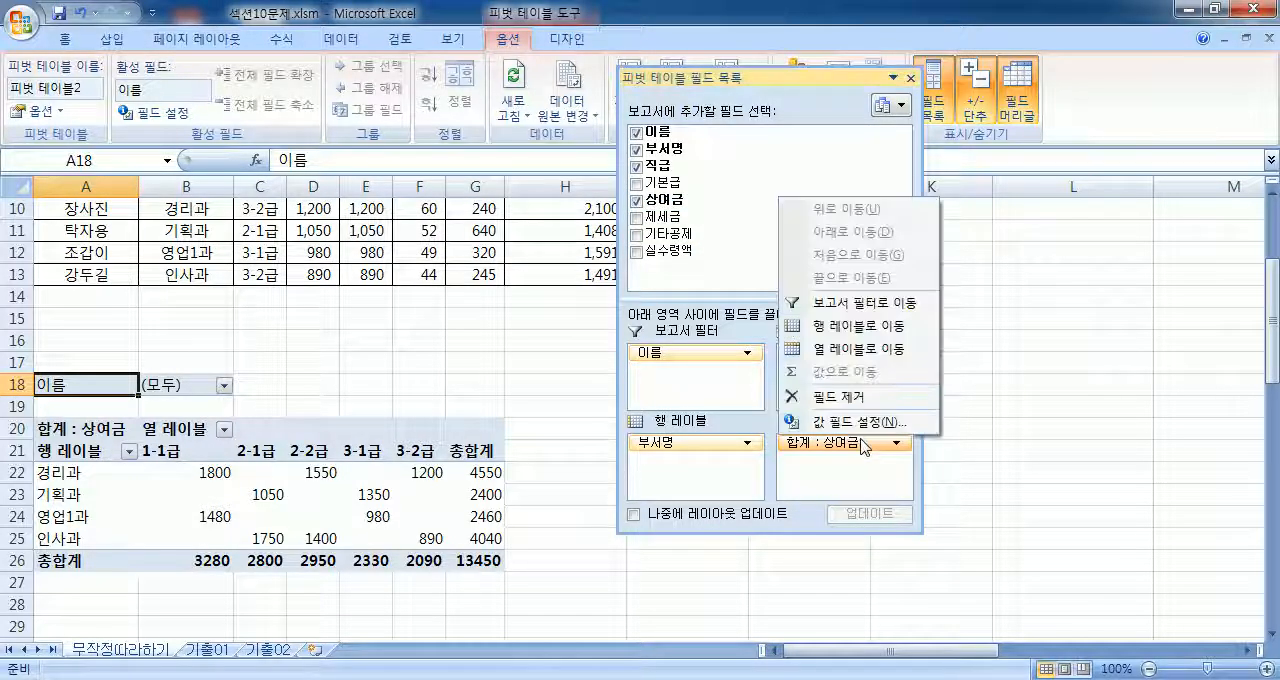
pyautogui.click(985, 588)
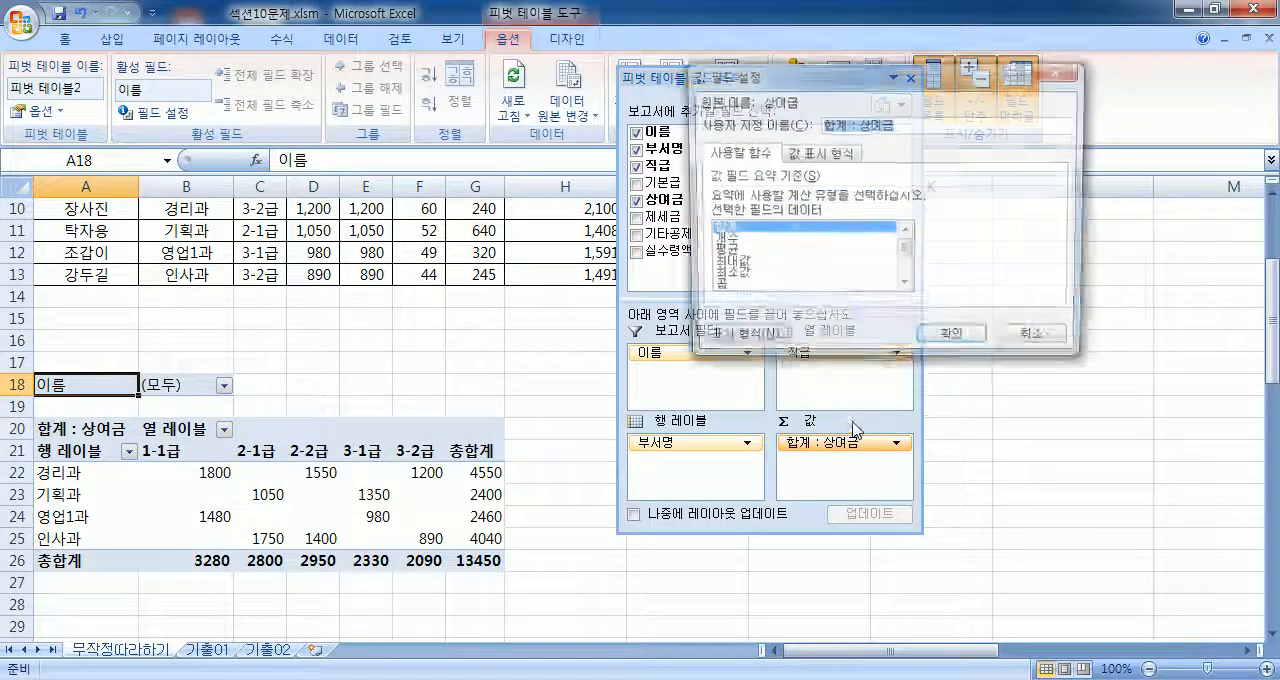
pyautogui.click(725, 265)
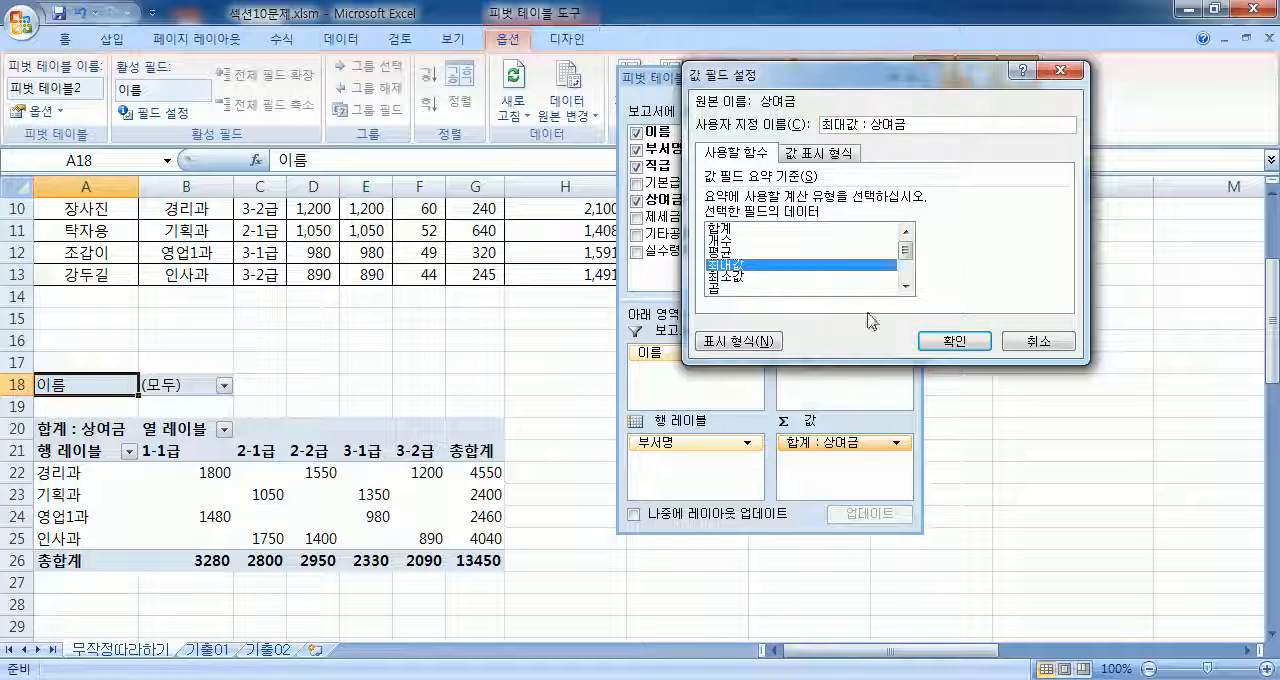
pyautogui.click(955, 342)
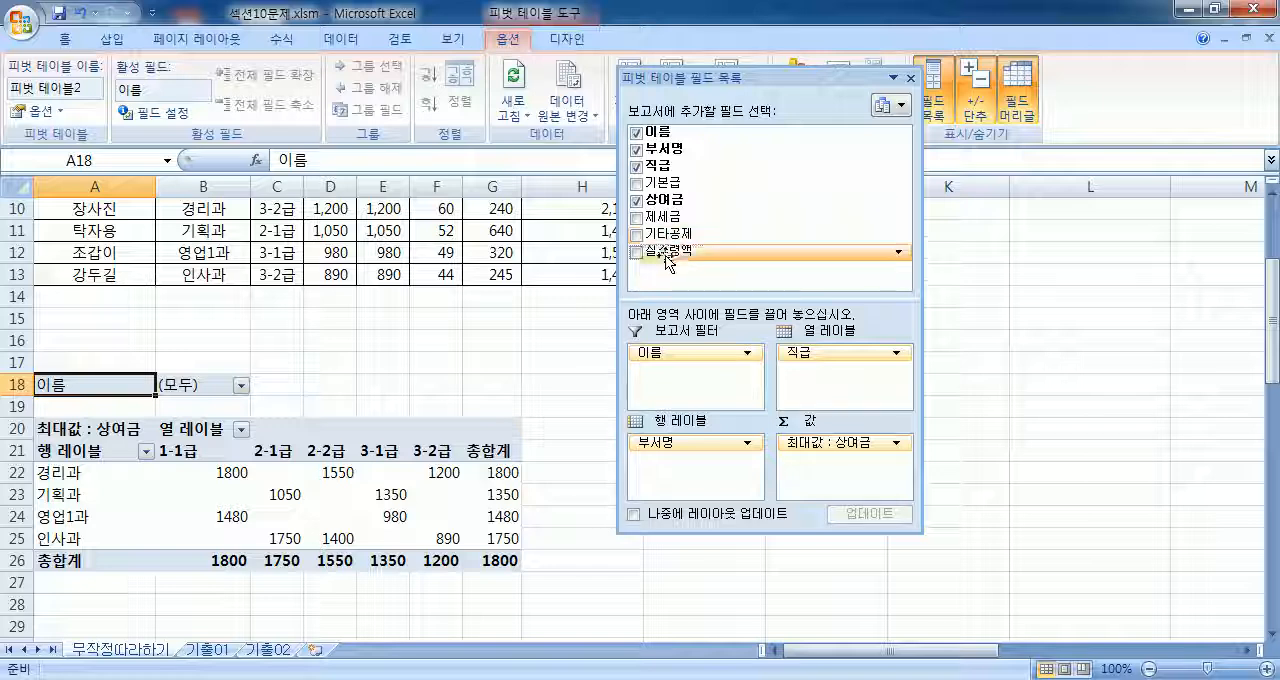
# Step: Add 실수령액 to the values area summarized by 평균, and dock the floating field list pane beside the worksheet
pyautogui.moveTo(668, 262); pyautogui.dragTo(832, 490)
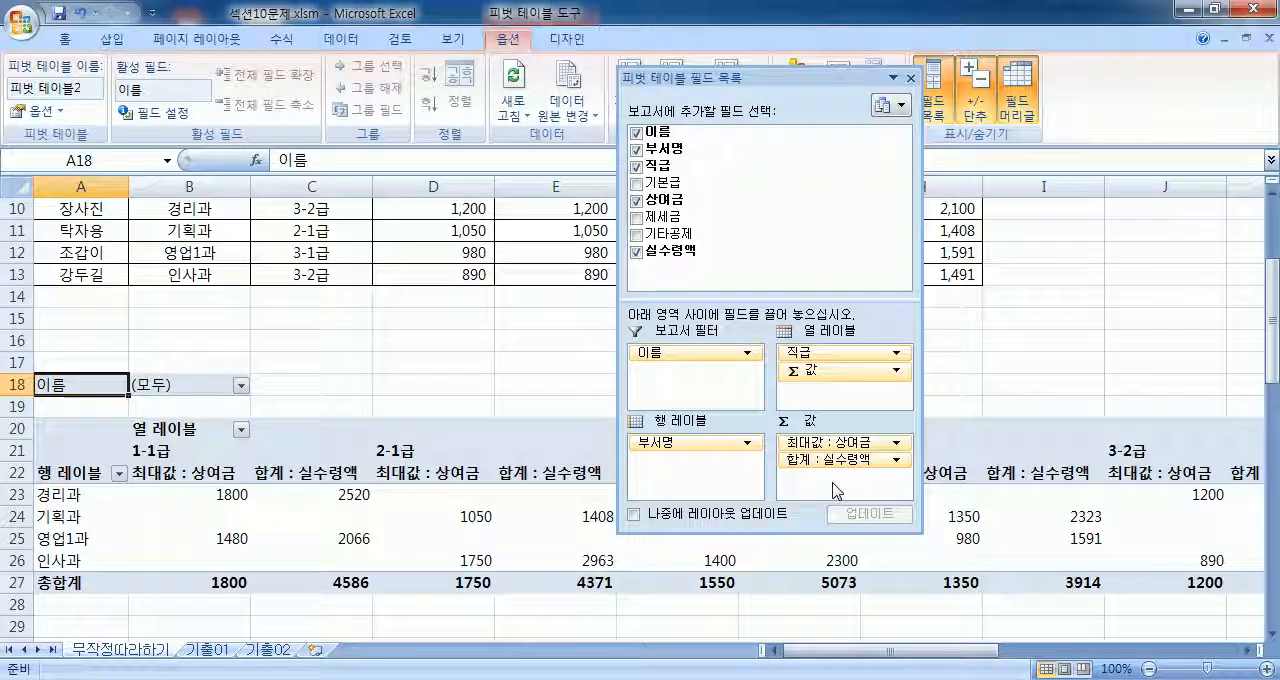
pyautogui.click(825, 461)
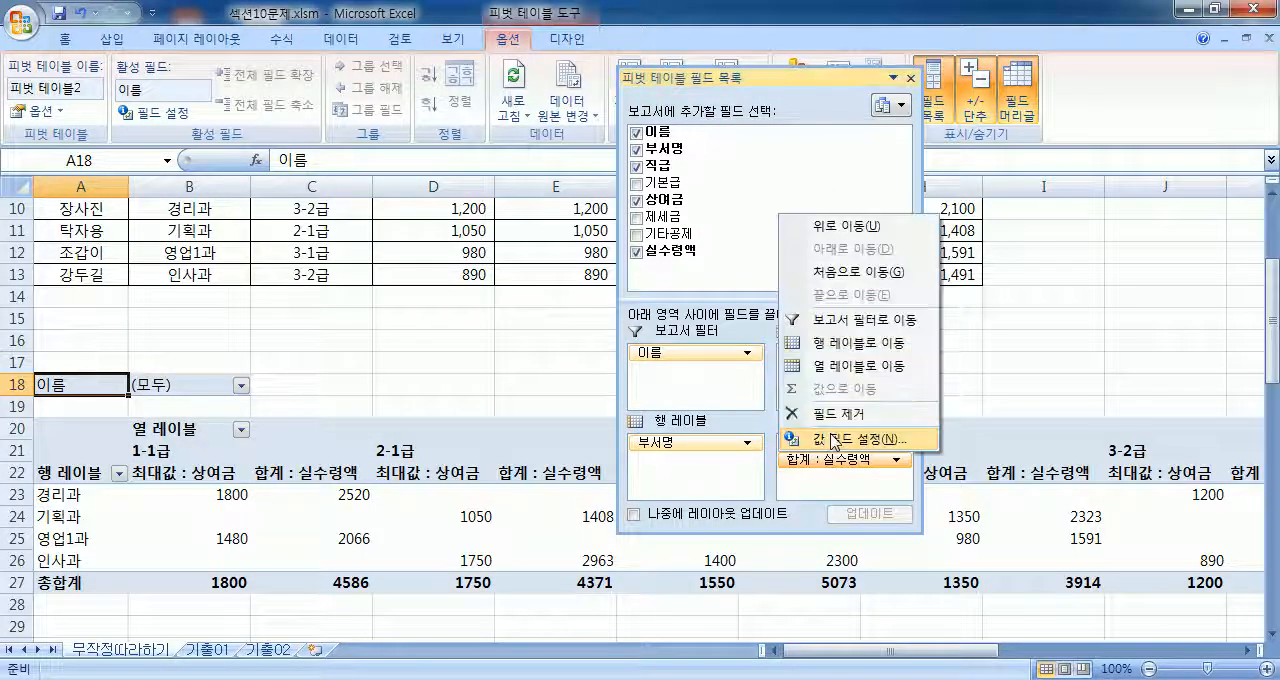
pyautogui.click(834, 440)
pyautogui.click(718, 251)
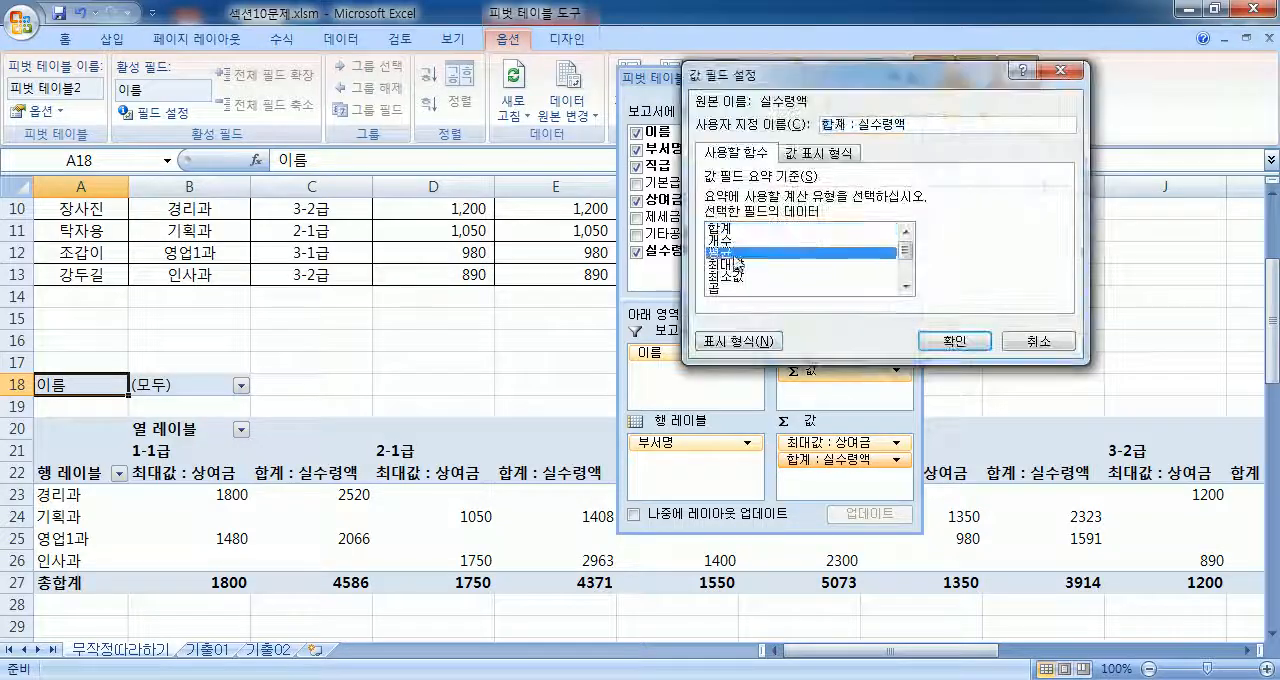
pyautogui.click(954, 341)
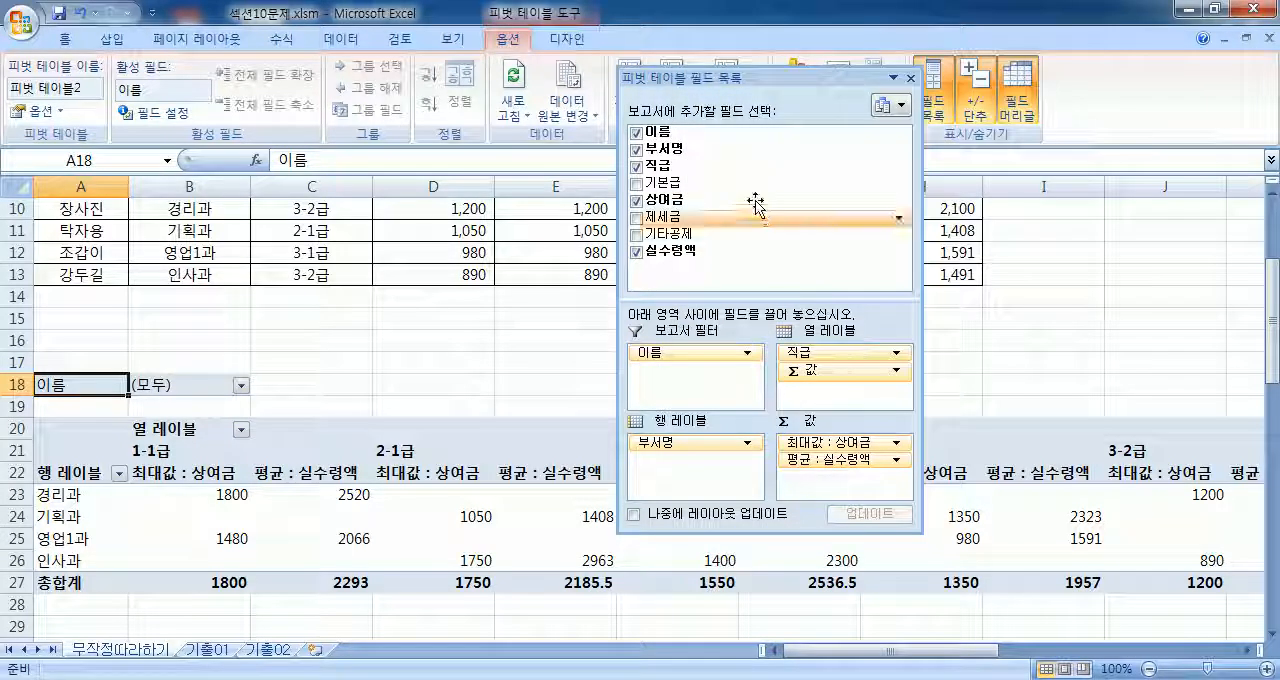
pyautogui.moveTo(749, 77); pyautogui.dragTo(1150, 199)
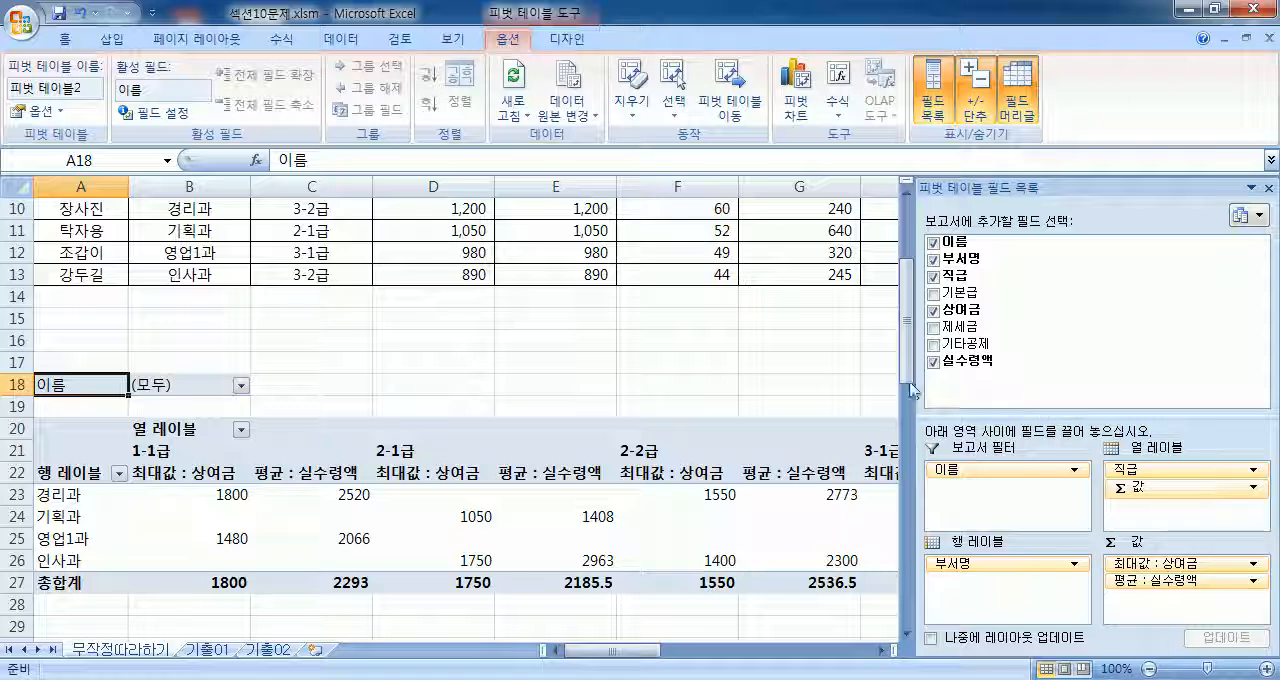
# Step: Turn off both the row and column grand totals (행 총합계 표시, 열 총합계 표시) in the PivotTable options
pyautogui.click(29, 117)
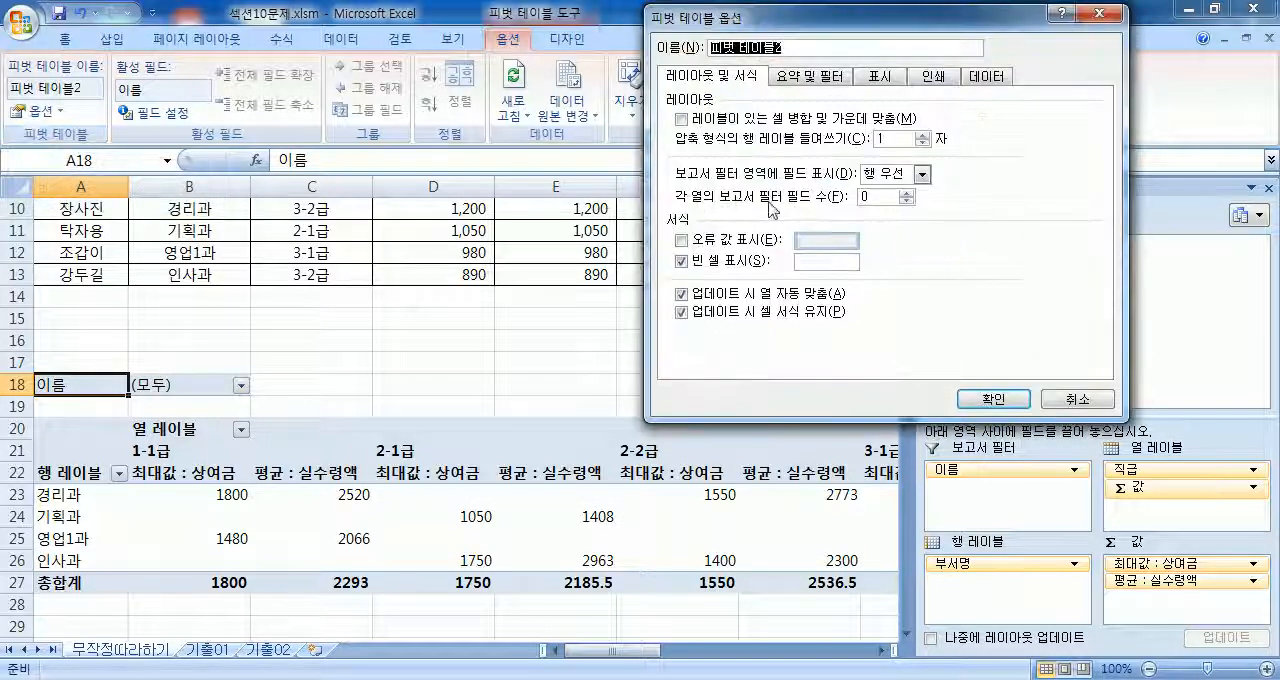
pyautogui.click(805, 76)
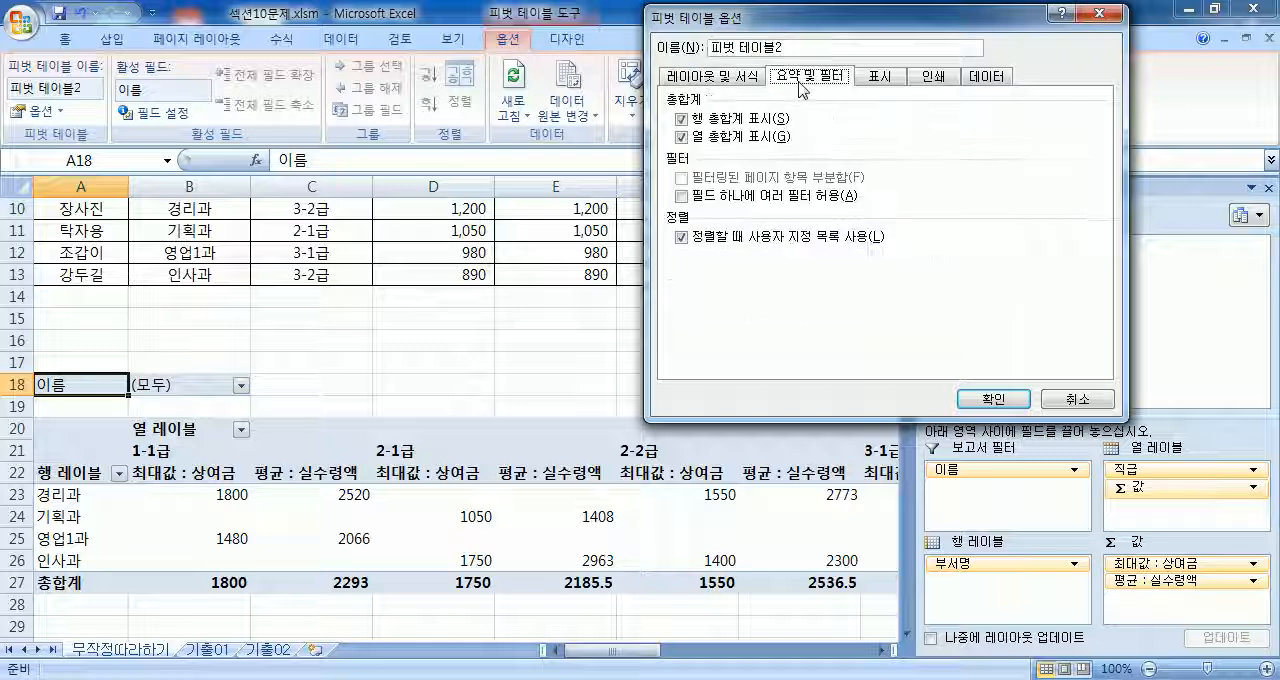
pyautogui.click(682, 122)
pyautogui.click(683, 138)
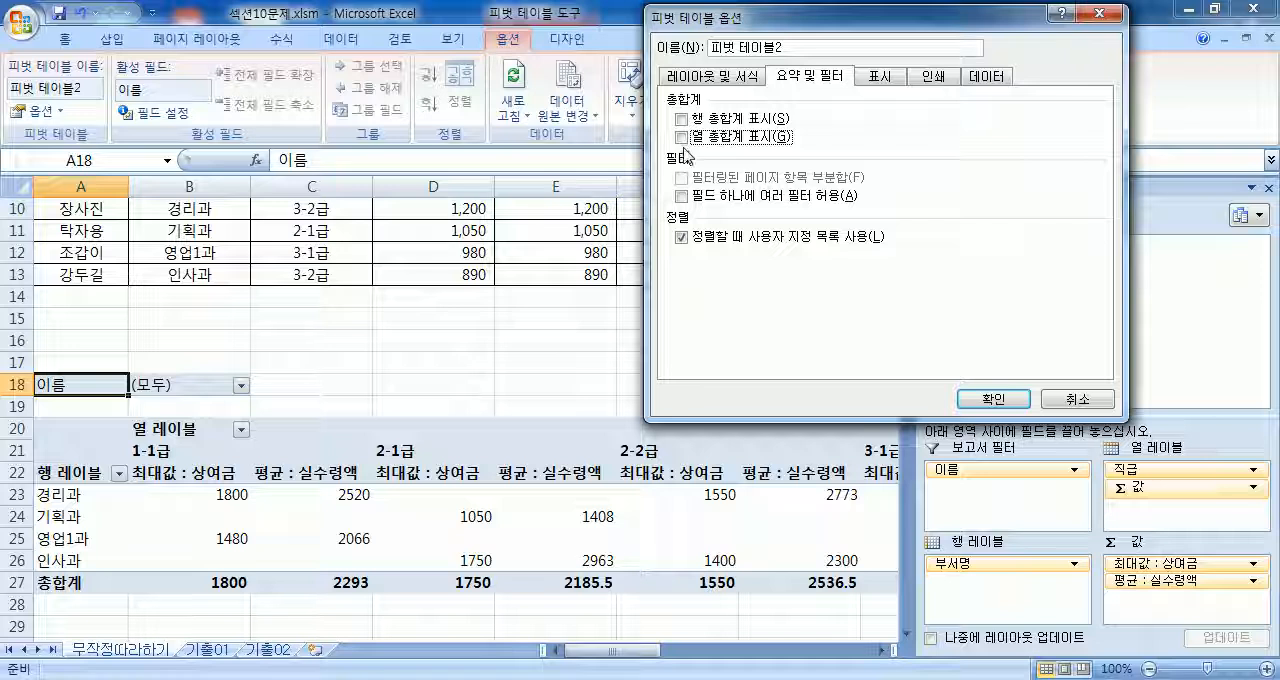
pyautogui.click(993, 398)
pyautogui.scroll(-2, 352, 363)
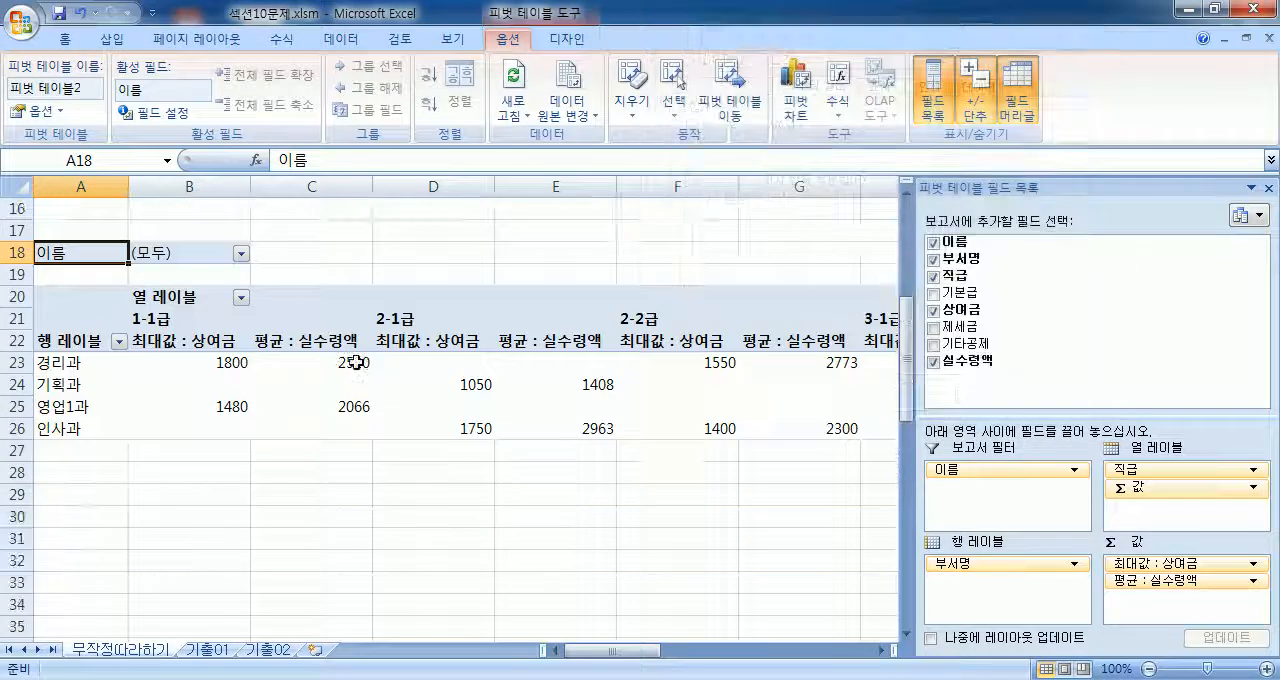
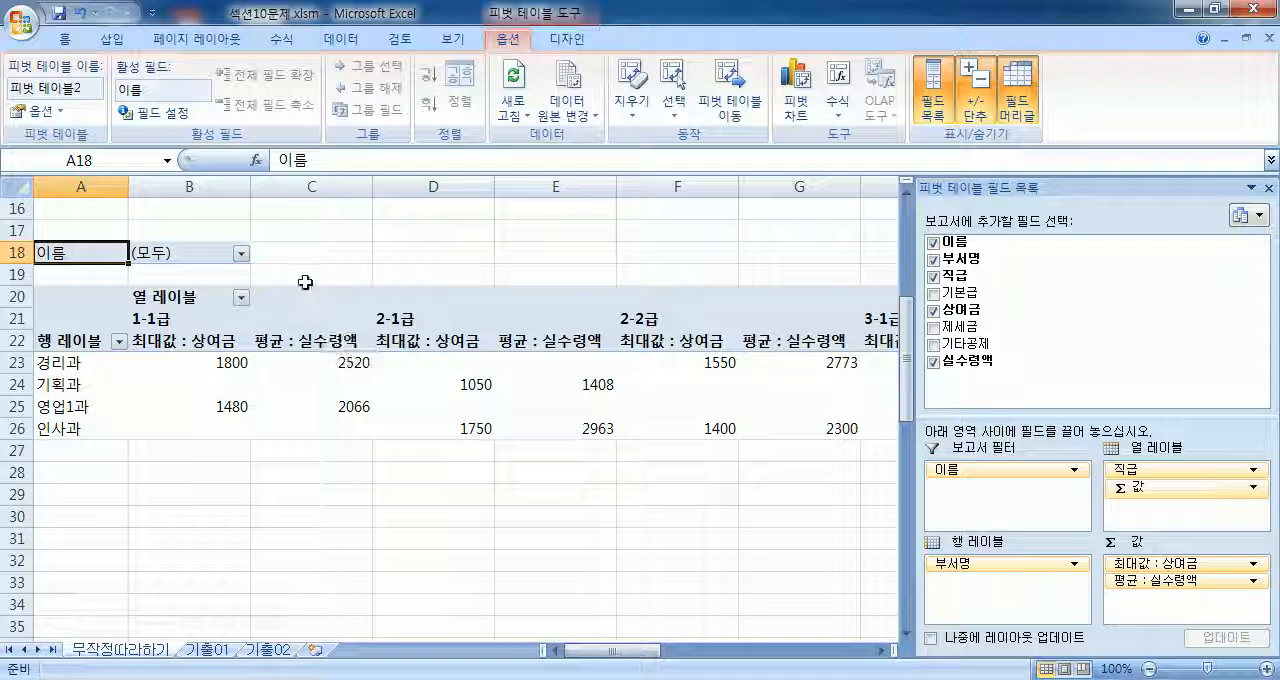
# Step: Extract the source records behind the 경리과 1-1급 maximum 상여금 value onto a new sheet
pyautogui.click(214, 343)
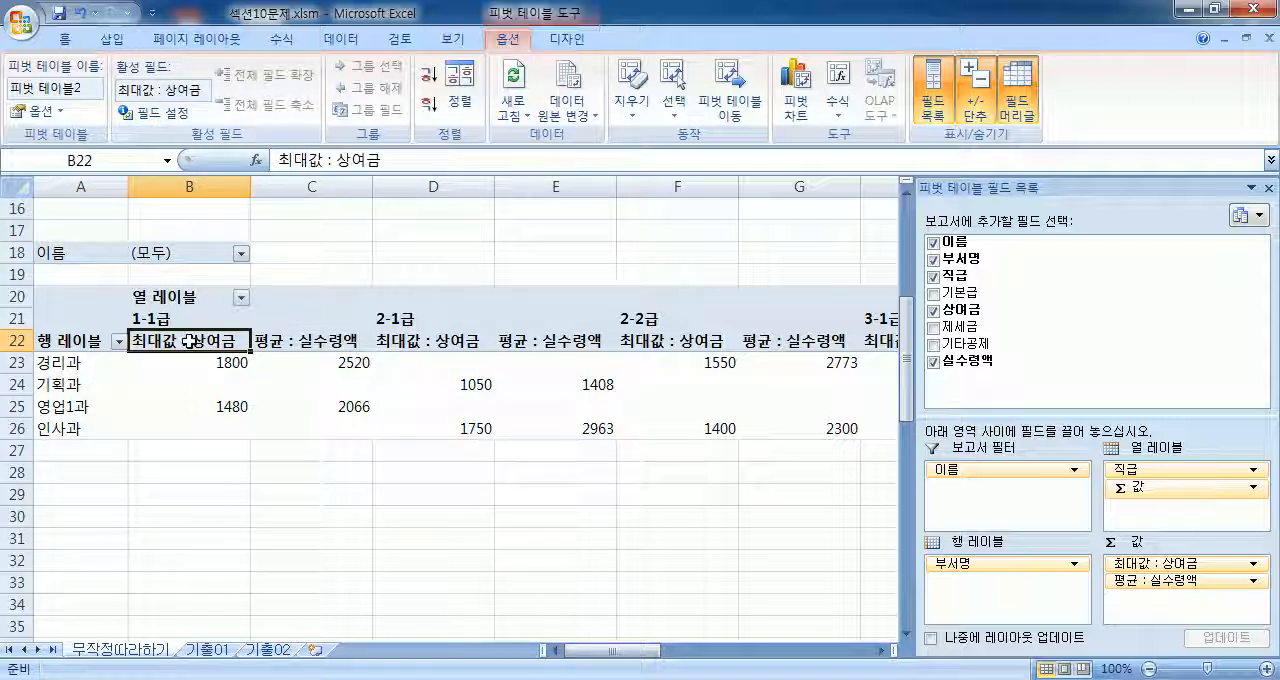
pyautogui.click(191, 366)
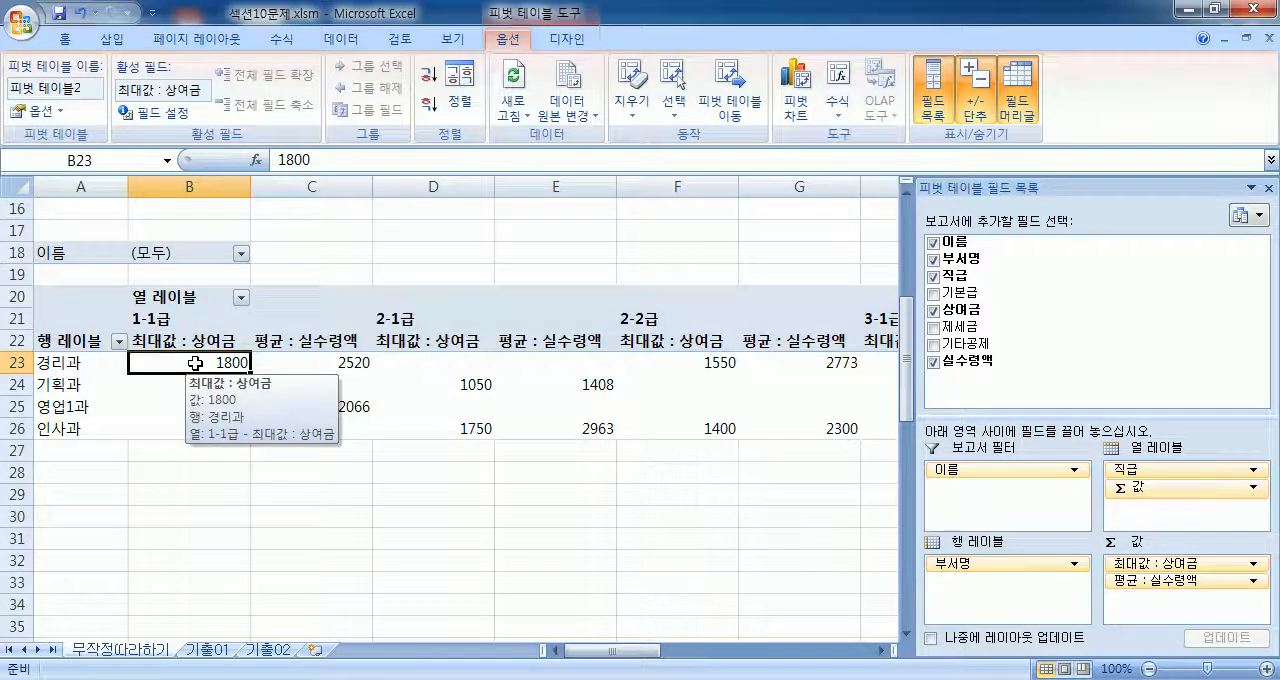
pyautogui.doubleClick(191, 366)
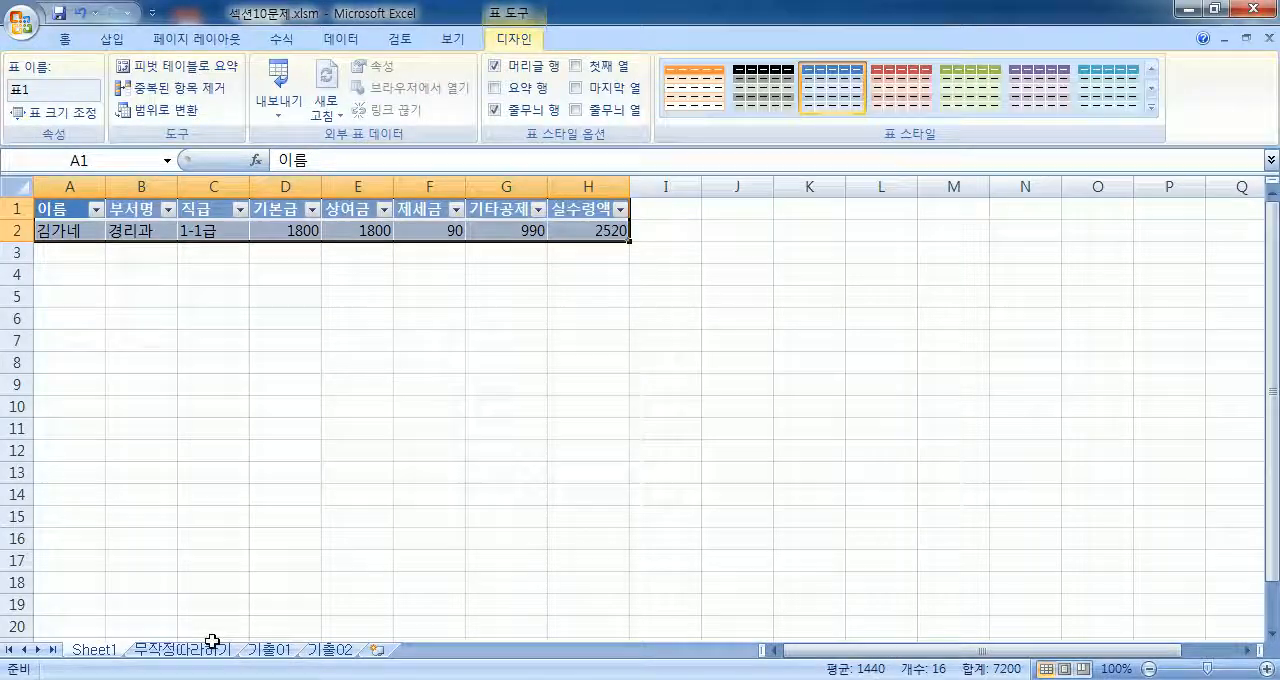
# Step: Permanently delete the extracted detail sheet Sheet1
pyautogui.click(165, 650)
pyautogui.click(95, 652)
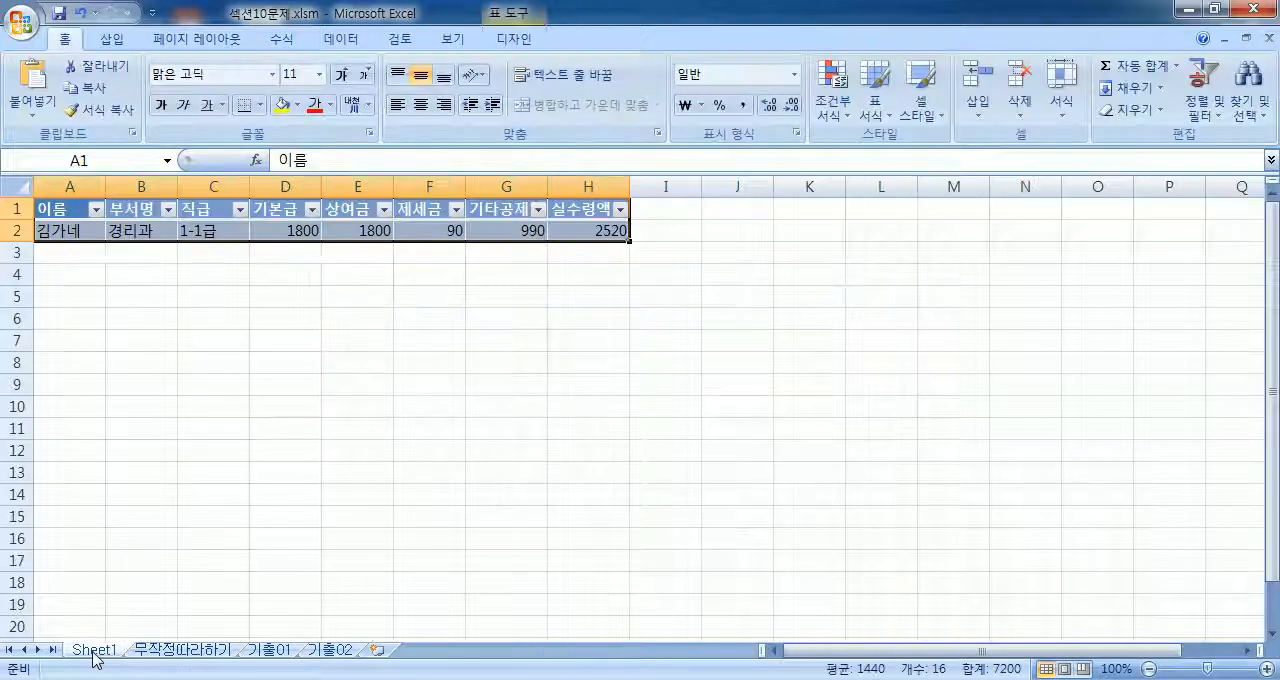
pyautogui.rightClick(95, 652)
pyautogui.click(160, 452)
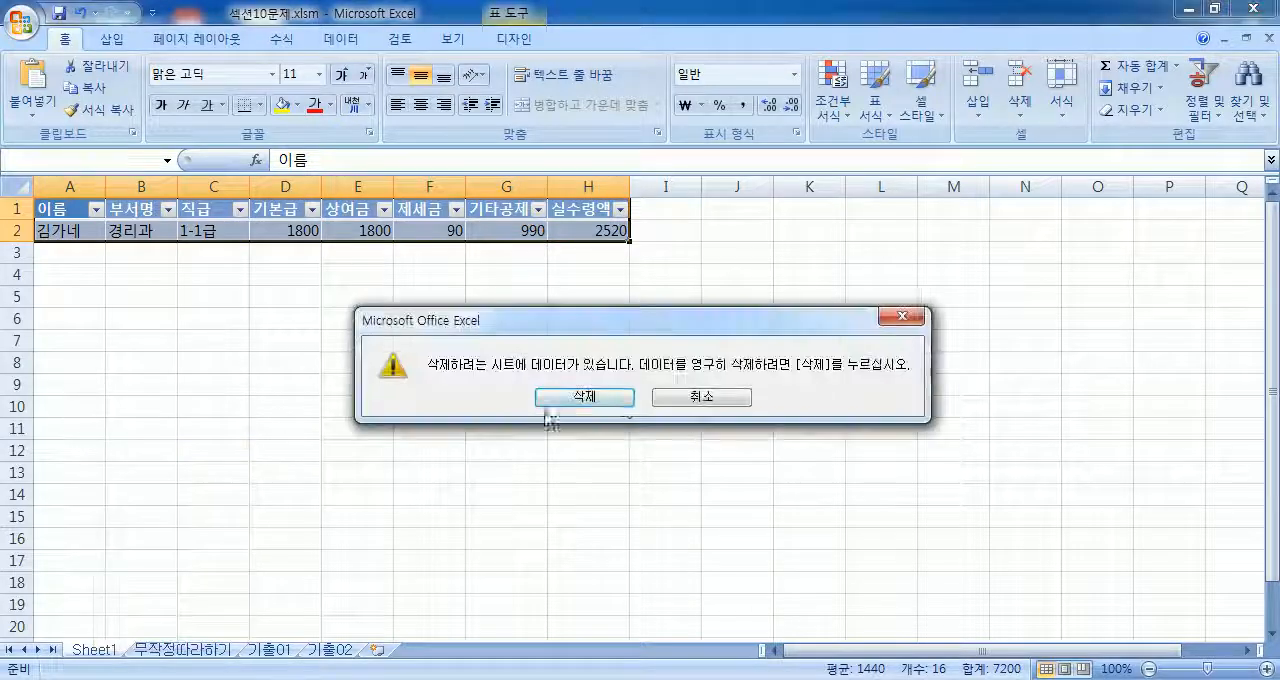
pyautogui.click(555, 400)
# Step: Set the number format of the 최대값 : 상여금 value field to 숫자 with the 1000 단위 구분 기호 option
pyautogui.moveTo(348, 366); pyautogui.dragTo(646, 434)
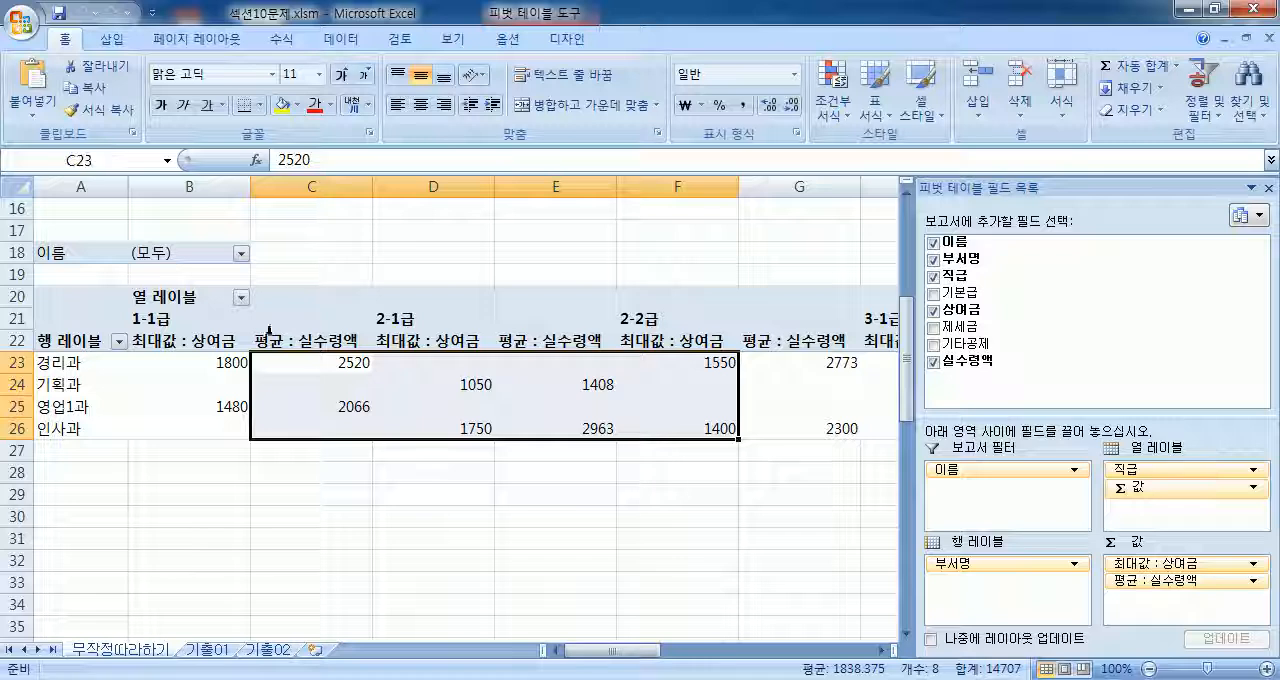
pyautogui.click(200, 347)
pyautogui.press('Right')
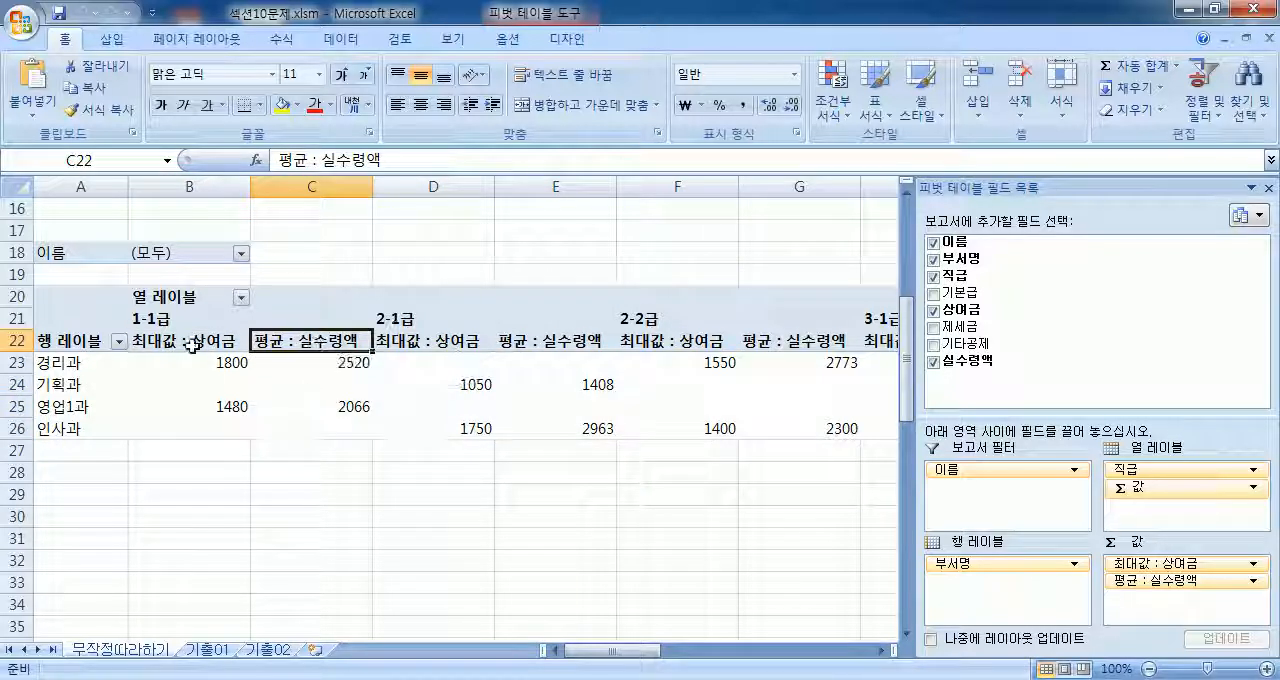
pyautogui.doubleClick(188, 341)
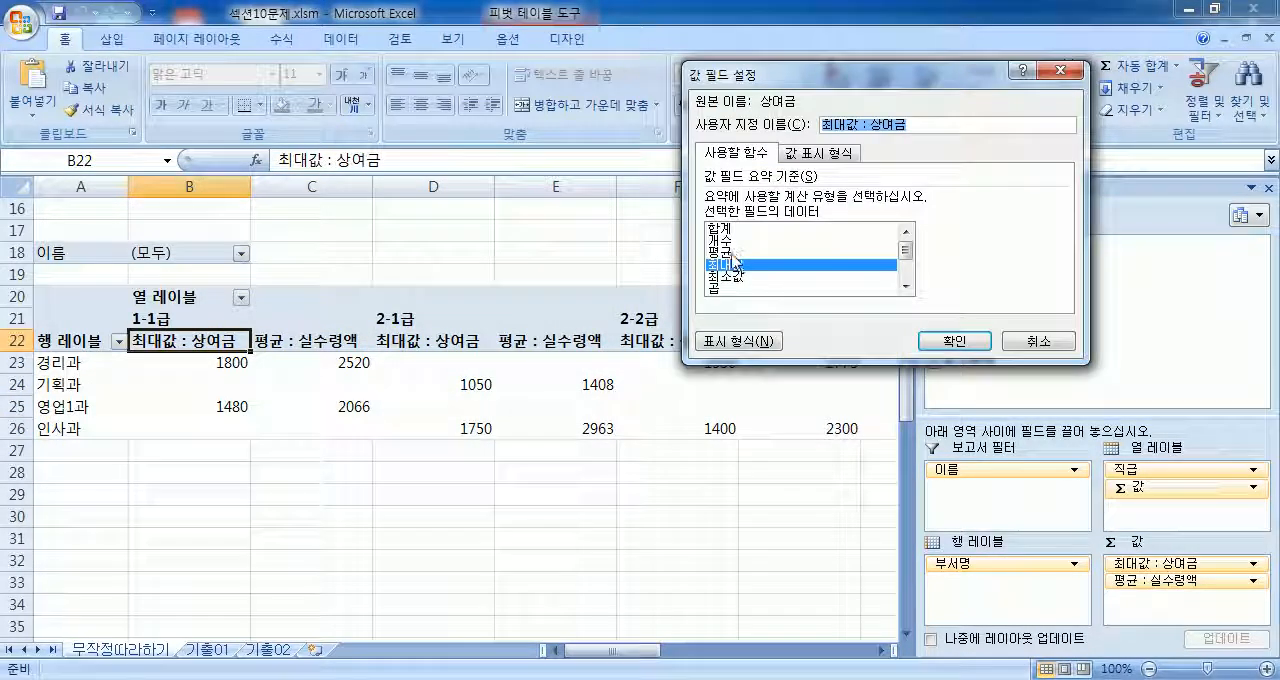
pyautogui.click(743, 344)
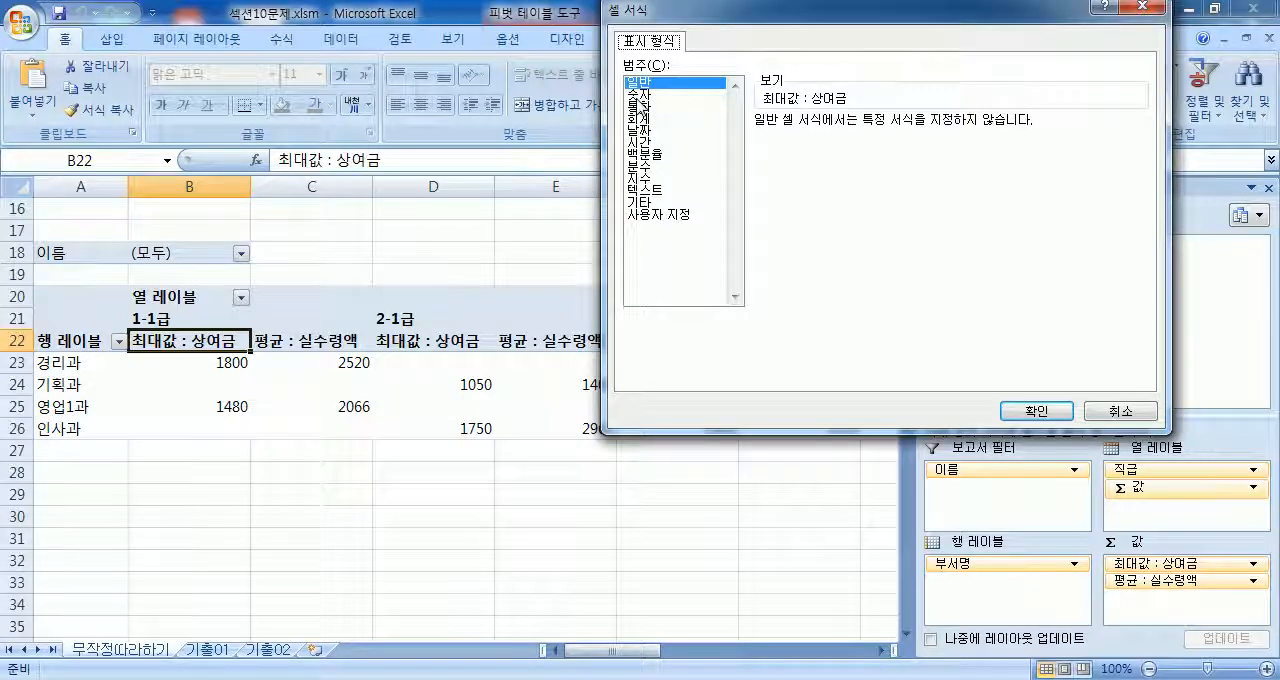
pyautogui.click(638, 95)
pyautogui.click(760, 144)
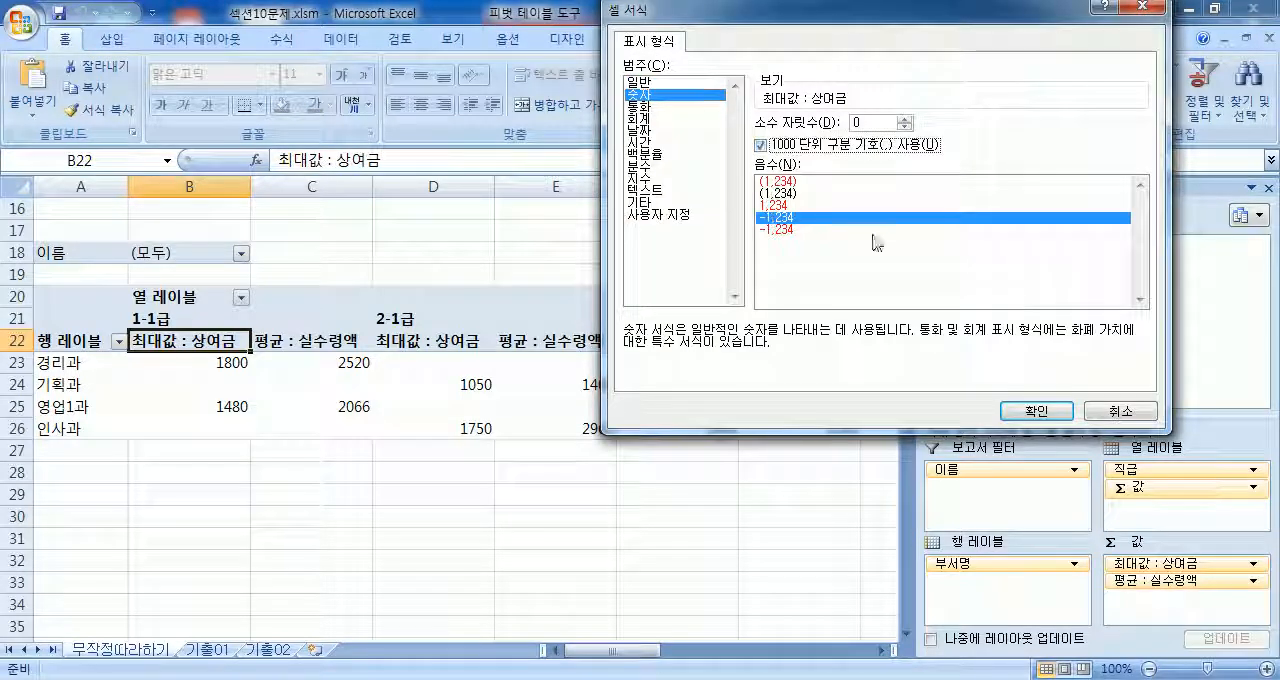
pyautogui.click(1018, 416)
pyautogui.click(960, 340)
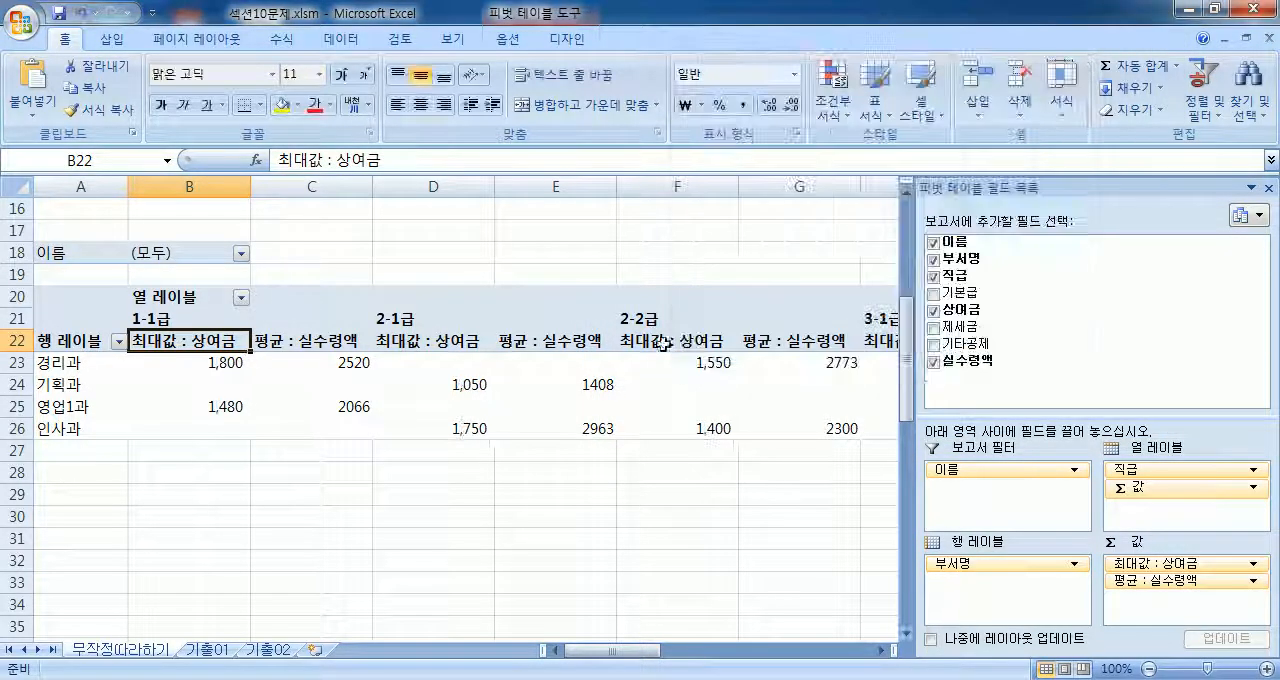
# Step: Set the number format of the 평균 : 실수령액 value field to 숫자 with 0 decimals and the 1000 단위 구분 기호 option
pyautogui.click(339, 340)
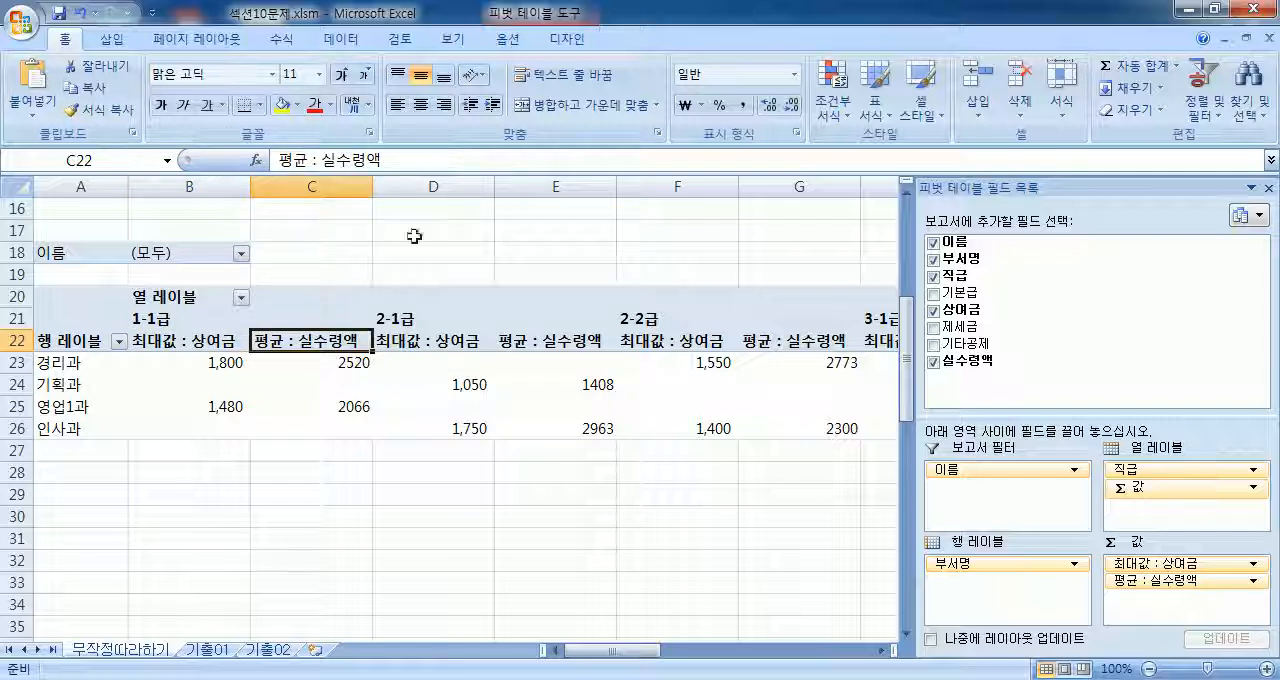
pyautogui.click(507, 39)
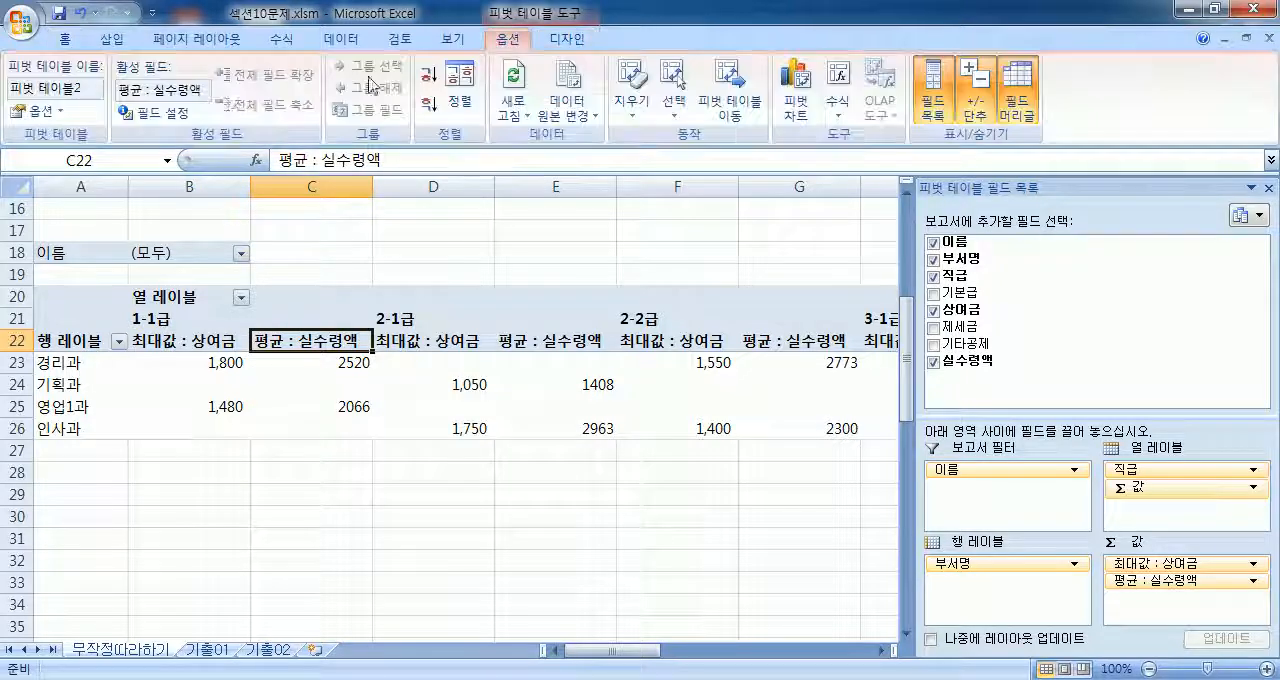
pyautogui.rightClick(289, 346)
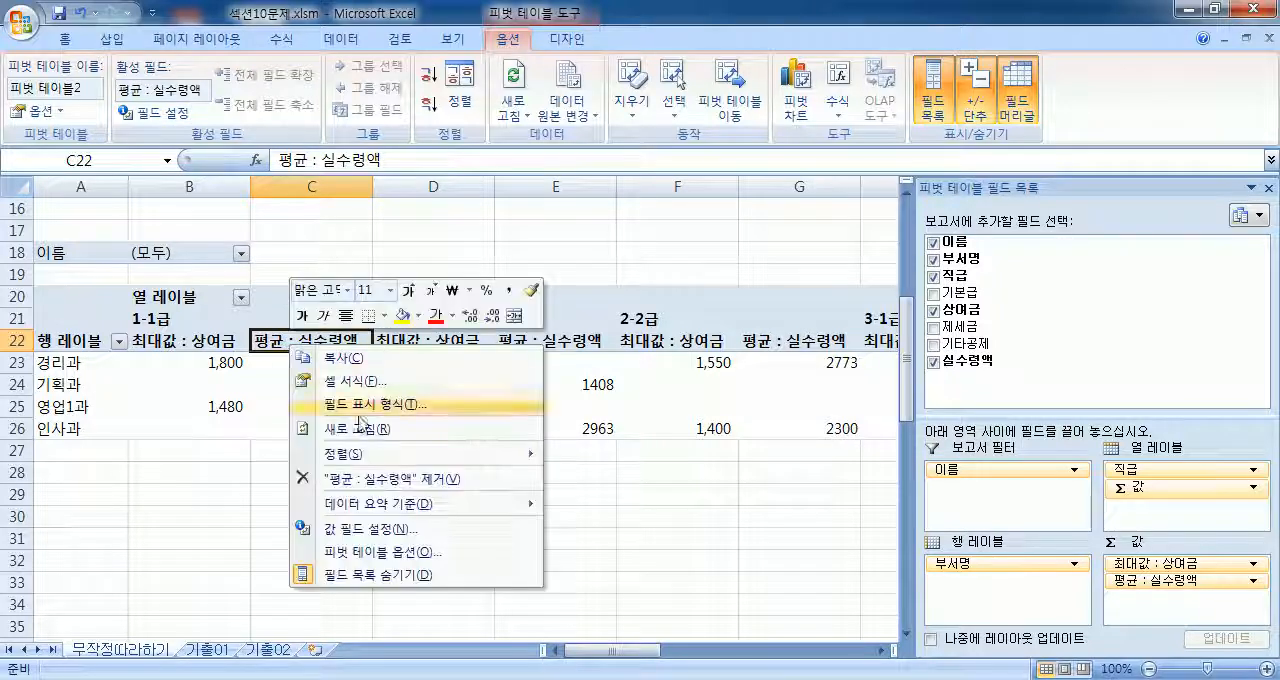
pyautogui.click(340, 528)
pyautogui.moveTo(394, 384); pyautogui.dragTo(791, 131)
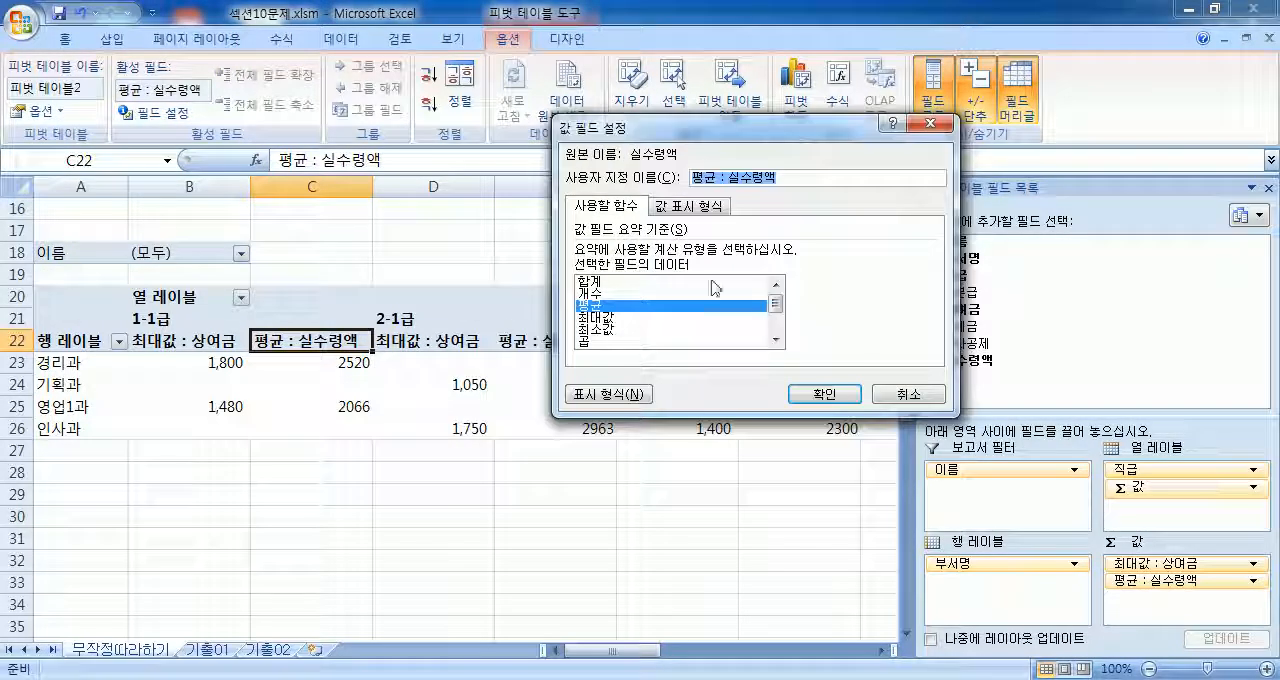
pyautogui.click(636, 393)
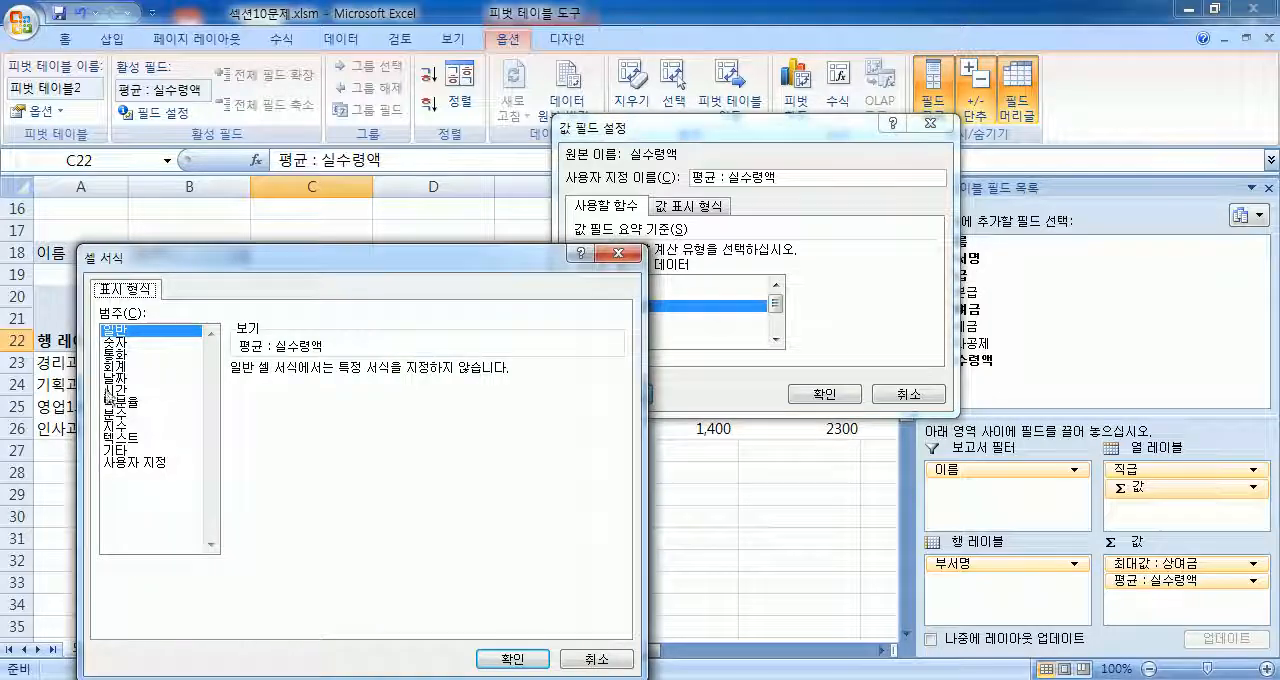
pyautogui.click(120, 355)
pyautogui.click(117, 342)
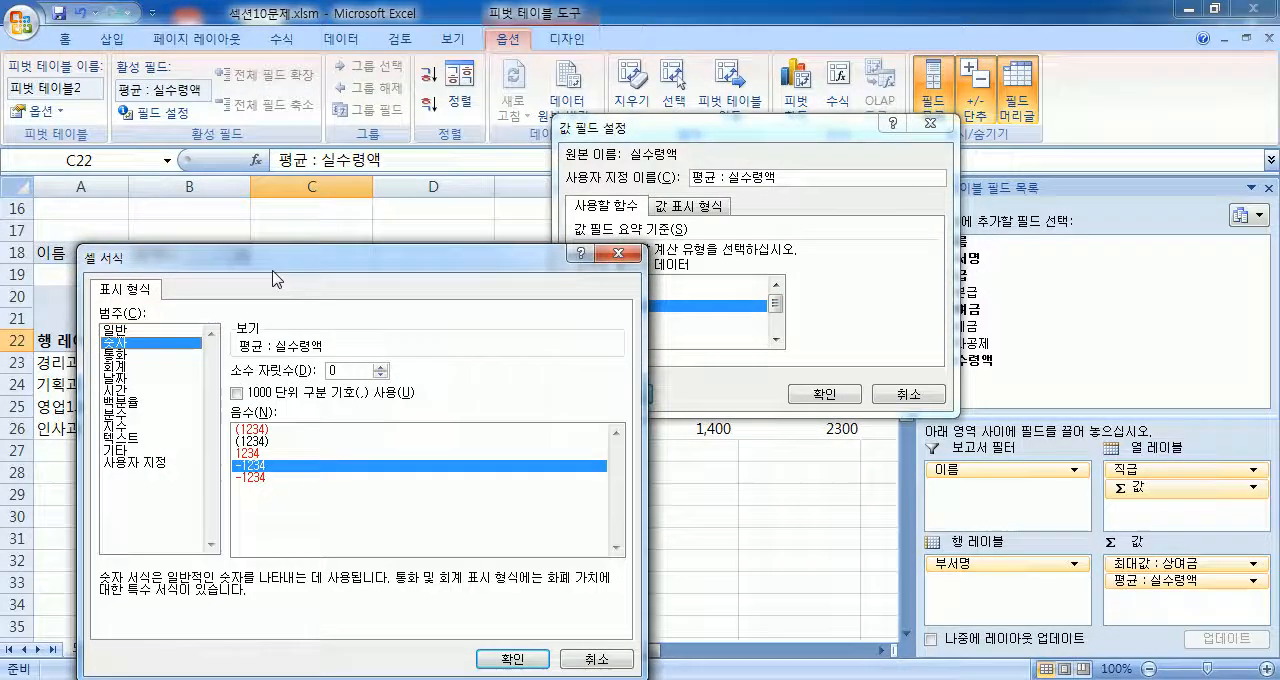
pyautogui.moveTo(287, 264); pyautogui.dragTo(495, 150)
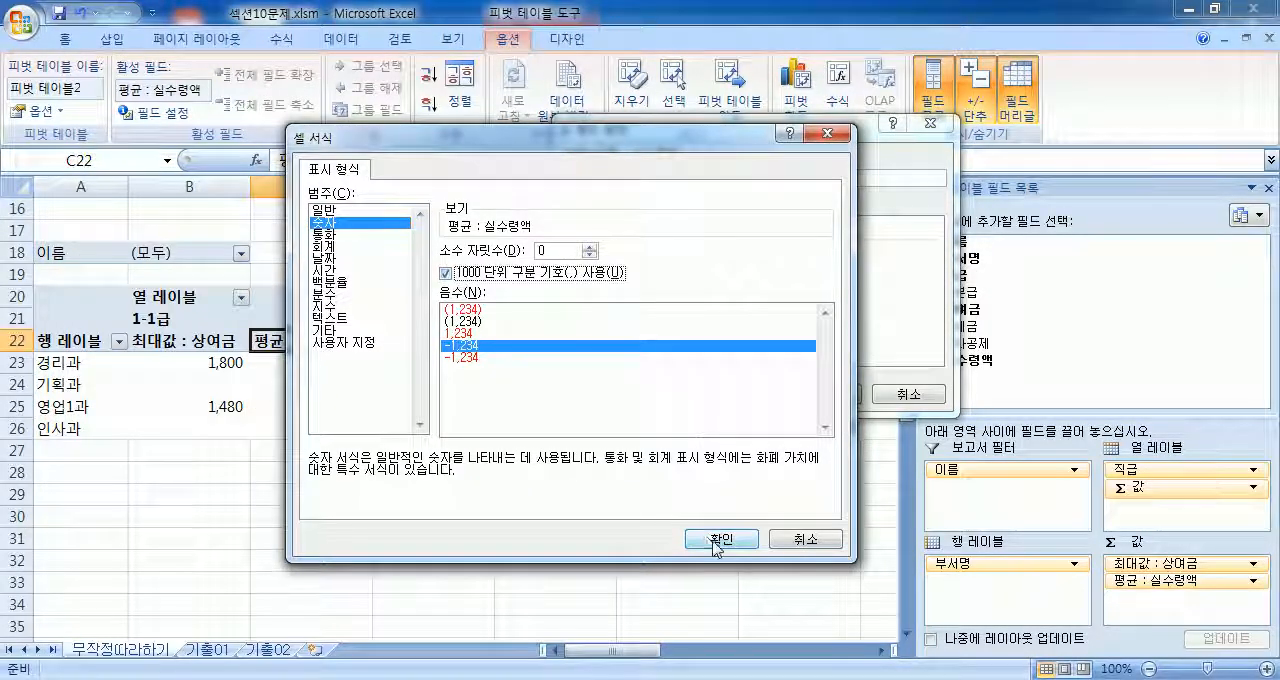
pyautogui.click(719, 539)
pyautogui.click(813, 401)
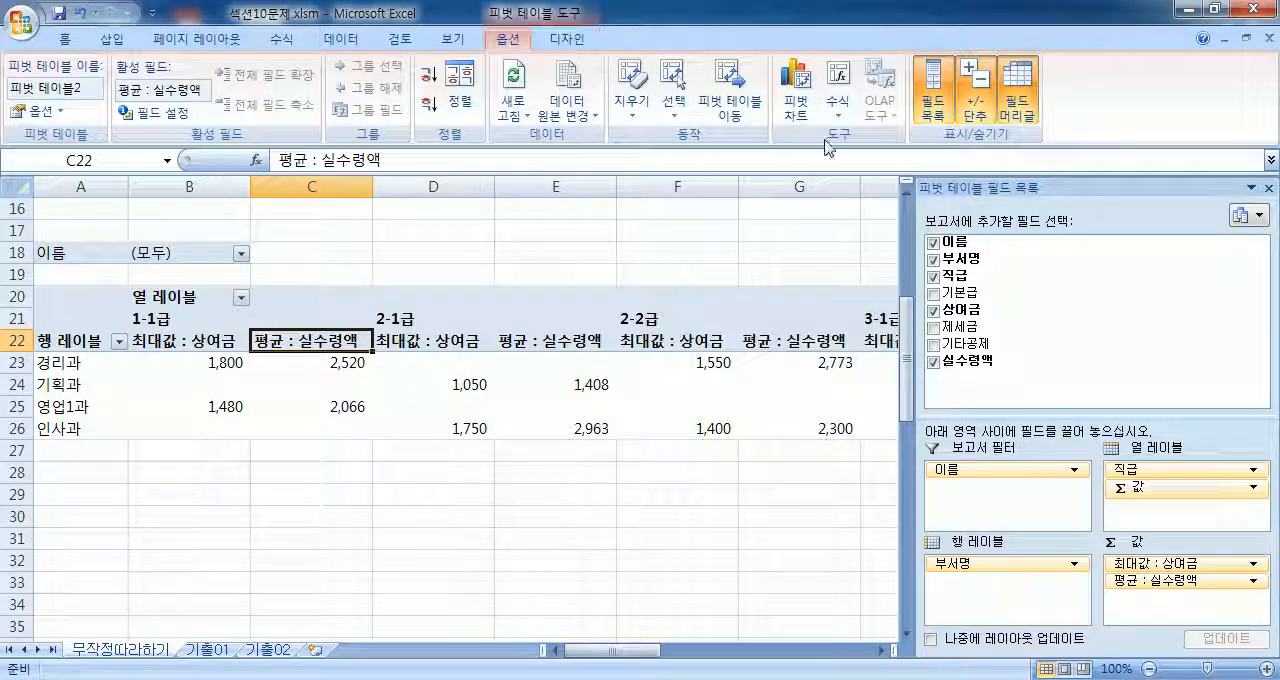
# Step: Apply the teal-header PivotTable style from the first row of the 보통 group and deselect the PivotTable
pyautogui.click(565, 39)
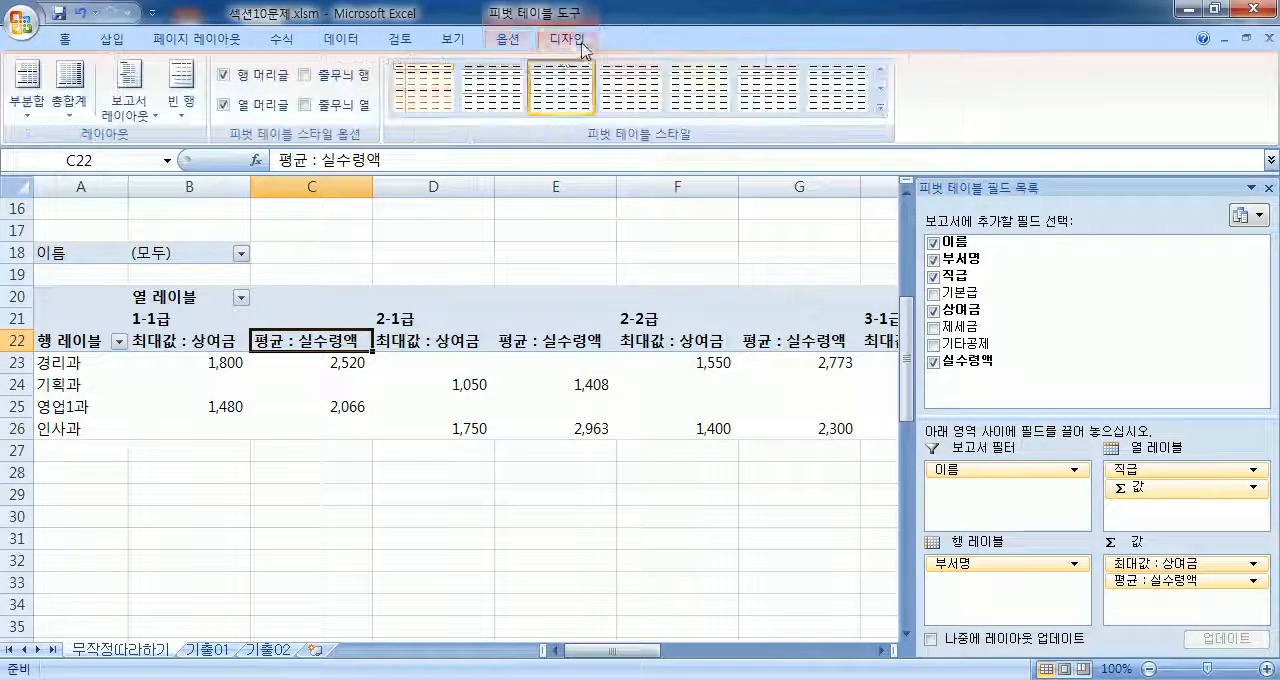
pyautogui.click(881, 112)
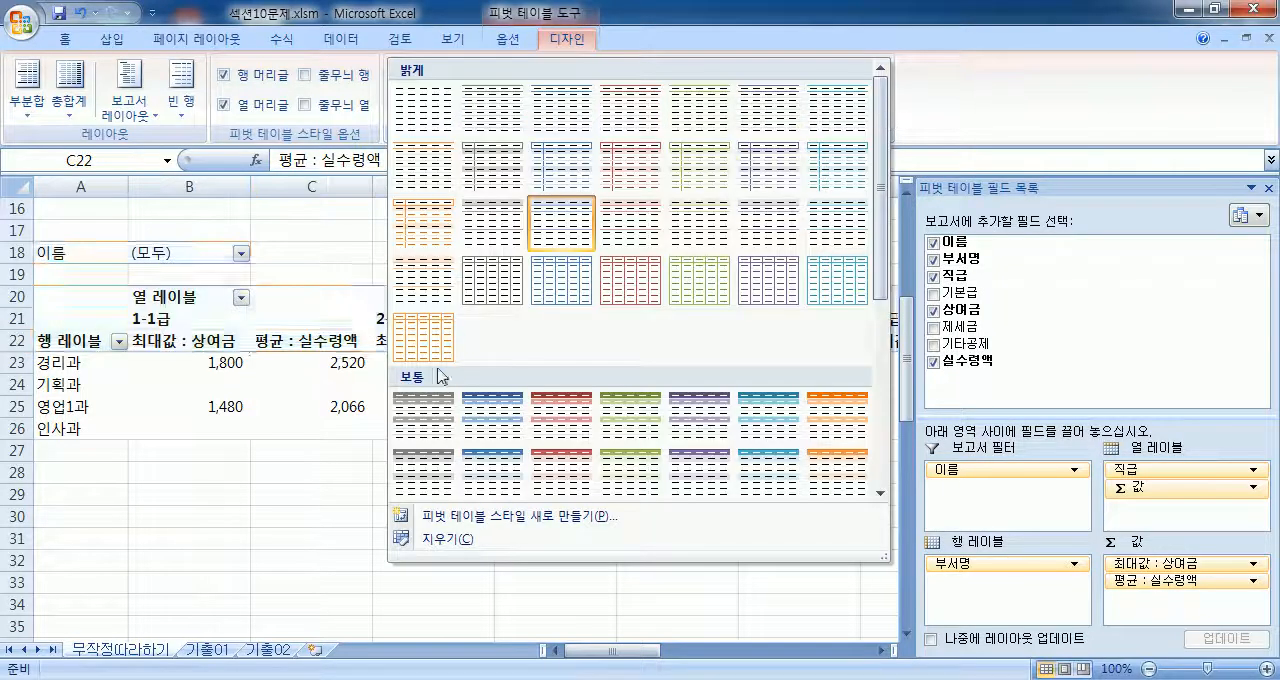
pyautogui.click(784, 407)
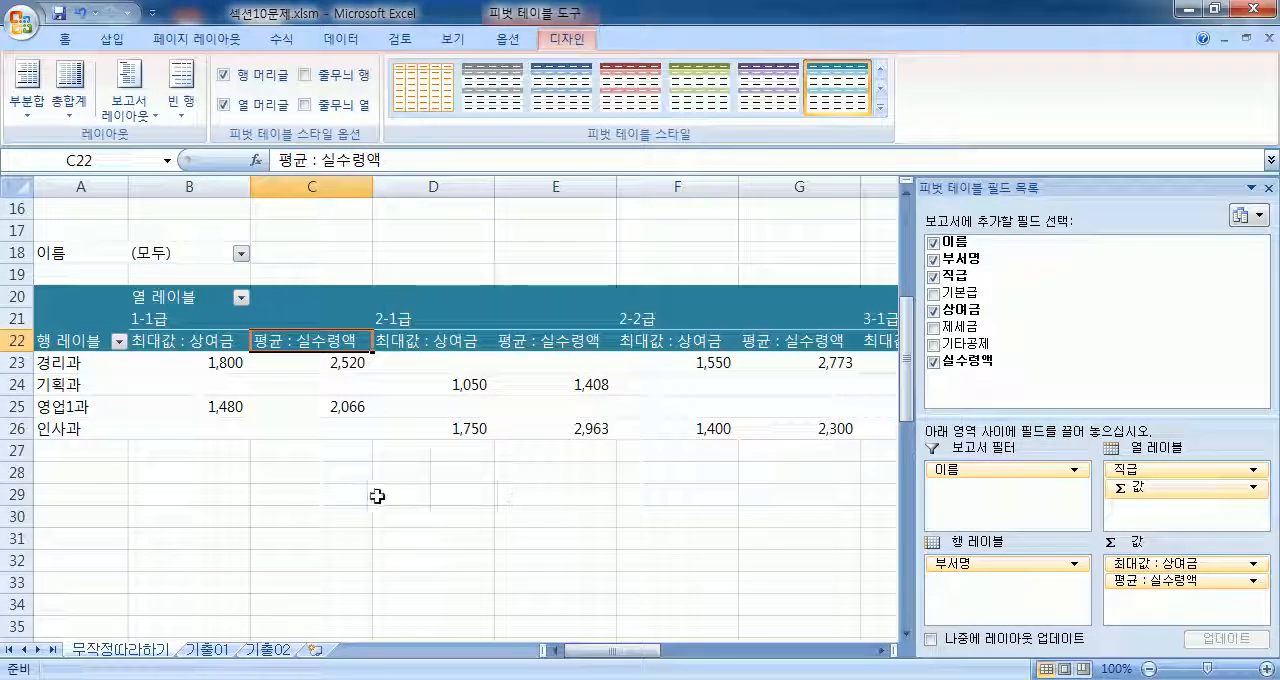
pyautogui.click(279, 470)
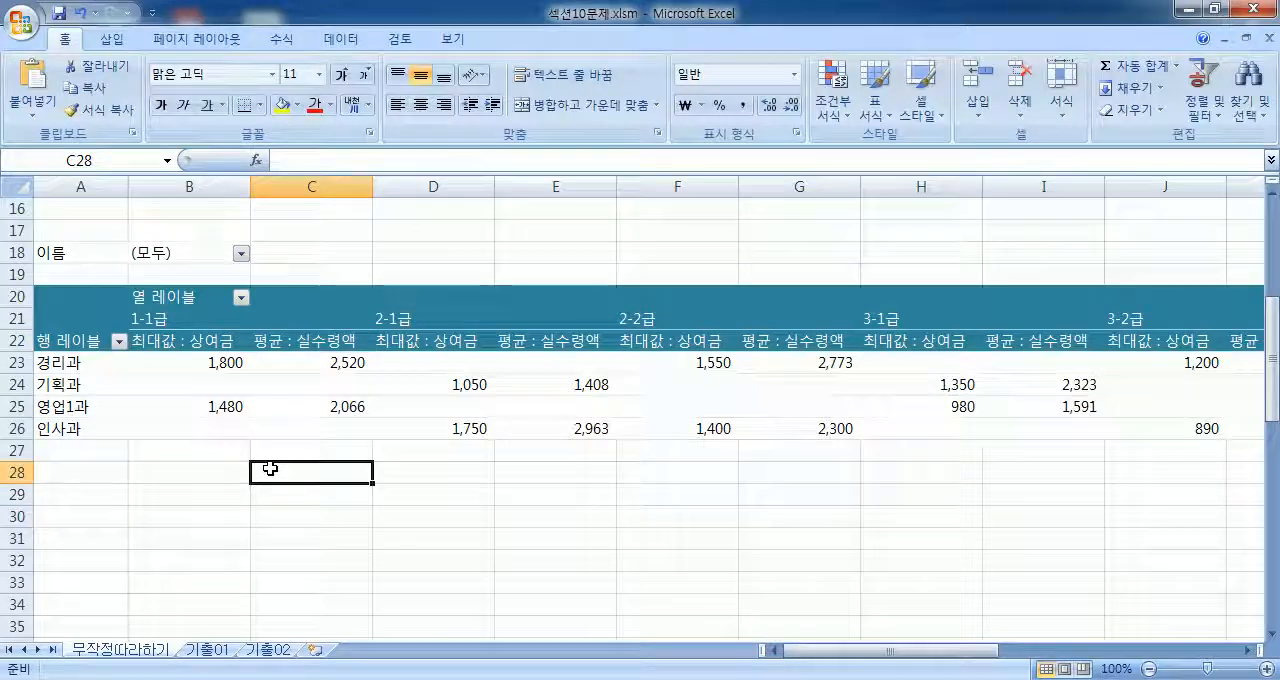
pyautogui.click(328, 379)
pyautogui.scroll(-2, 299, 398)
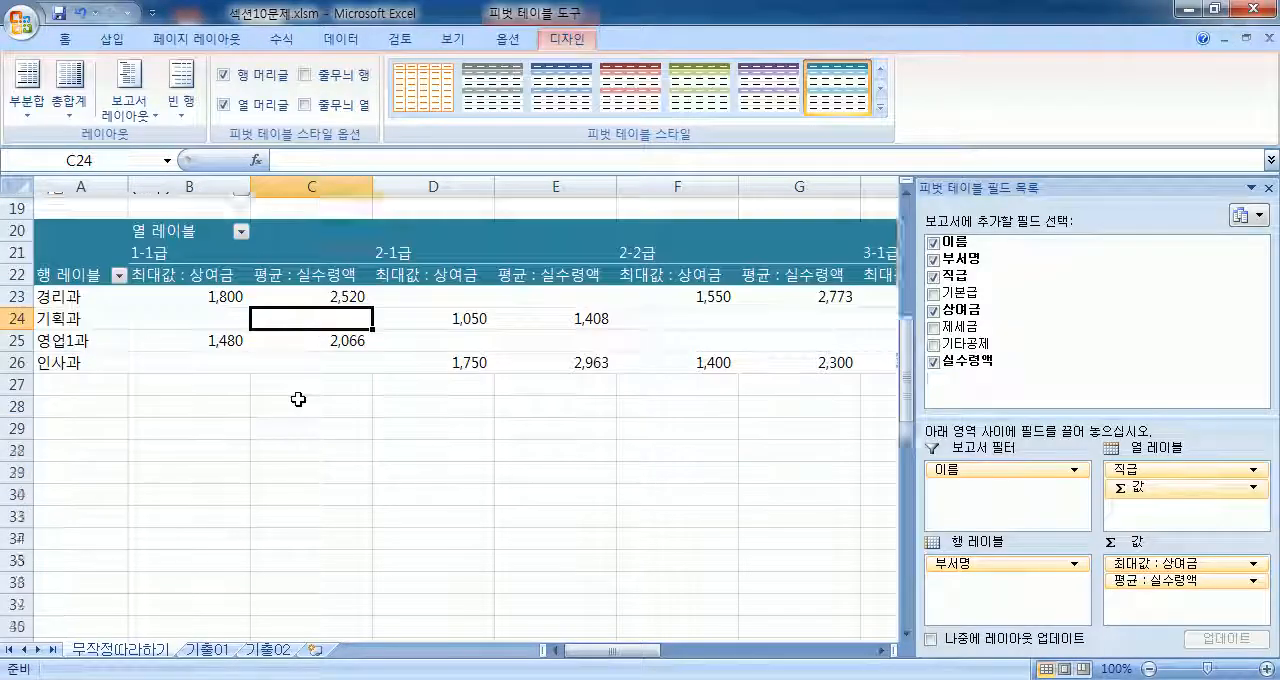
pyautogui.scroll(1, 299, 400)
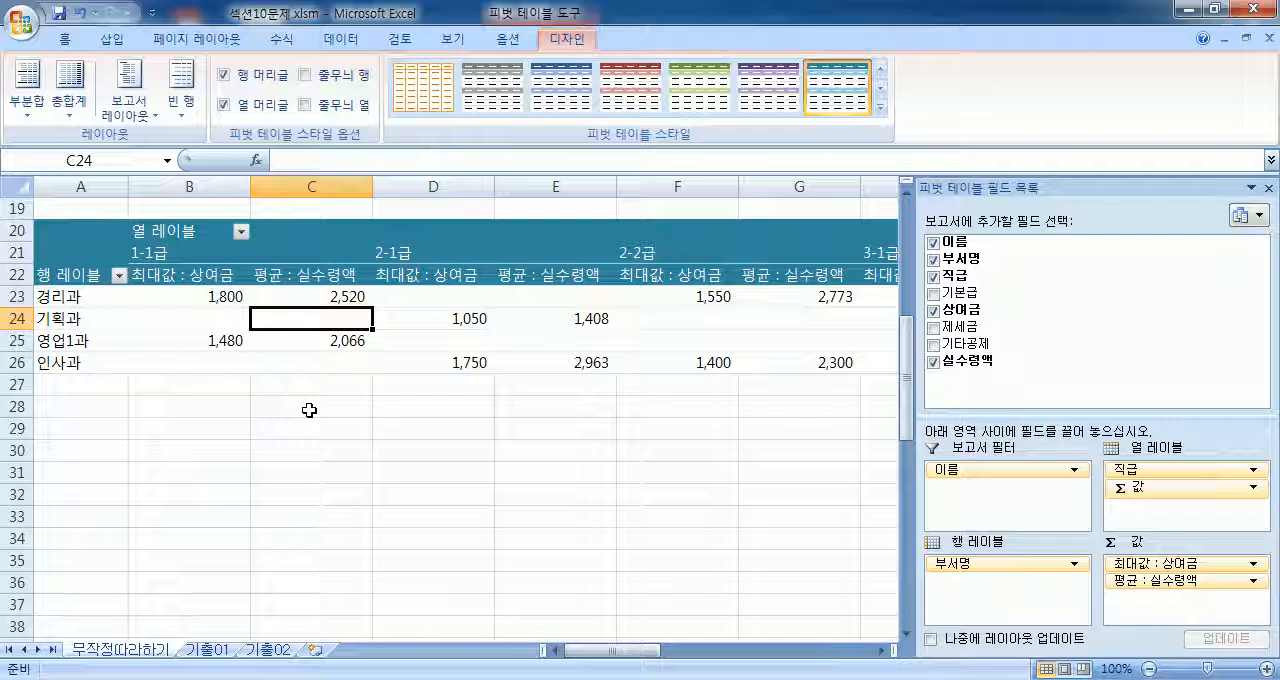
pyautogui.scroll(6, 200, 297)
pyautogui.moveTo(84, 250); pyautogui.dragTo(760, 482)
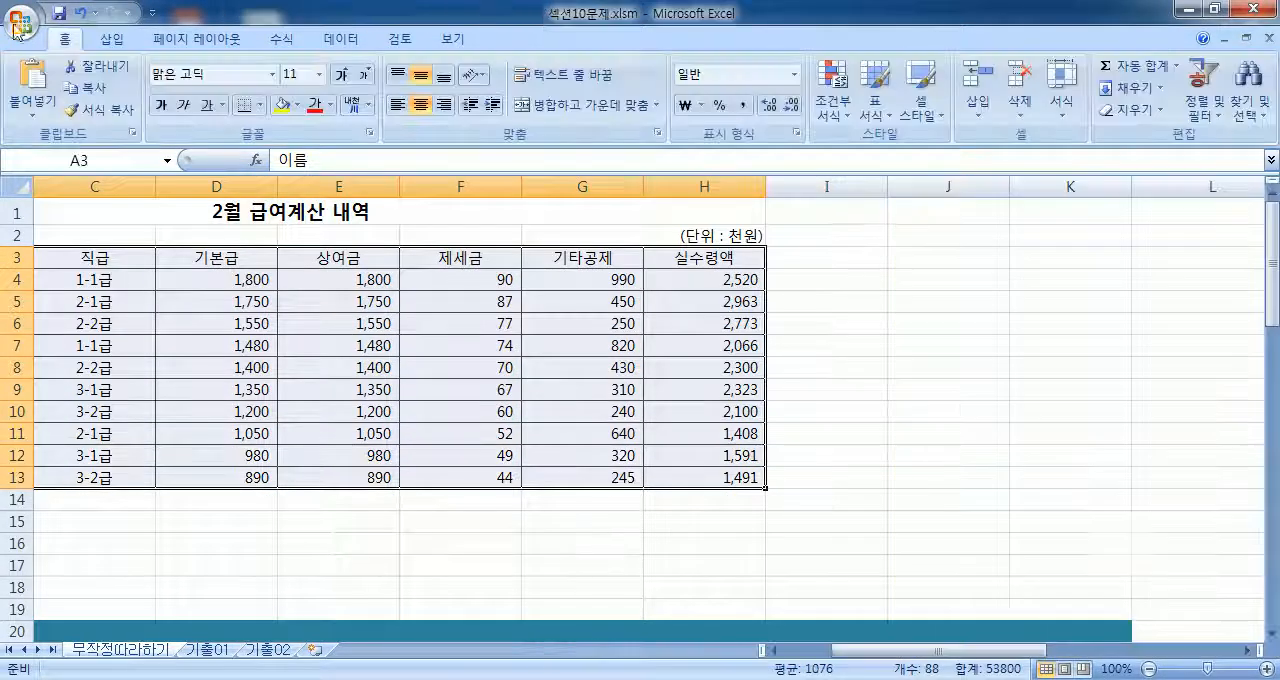
pyautogui.click(111, 39)
pyautogui.click(28, 88)
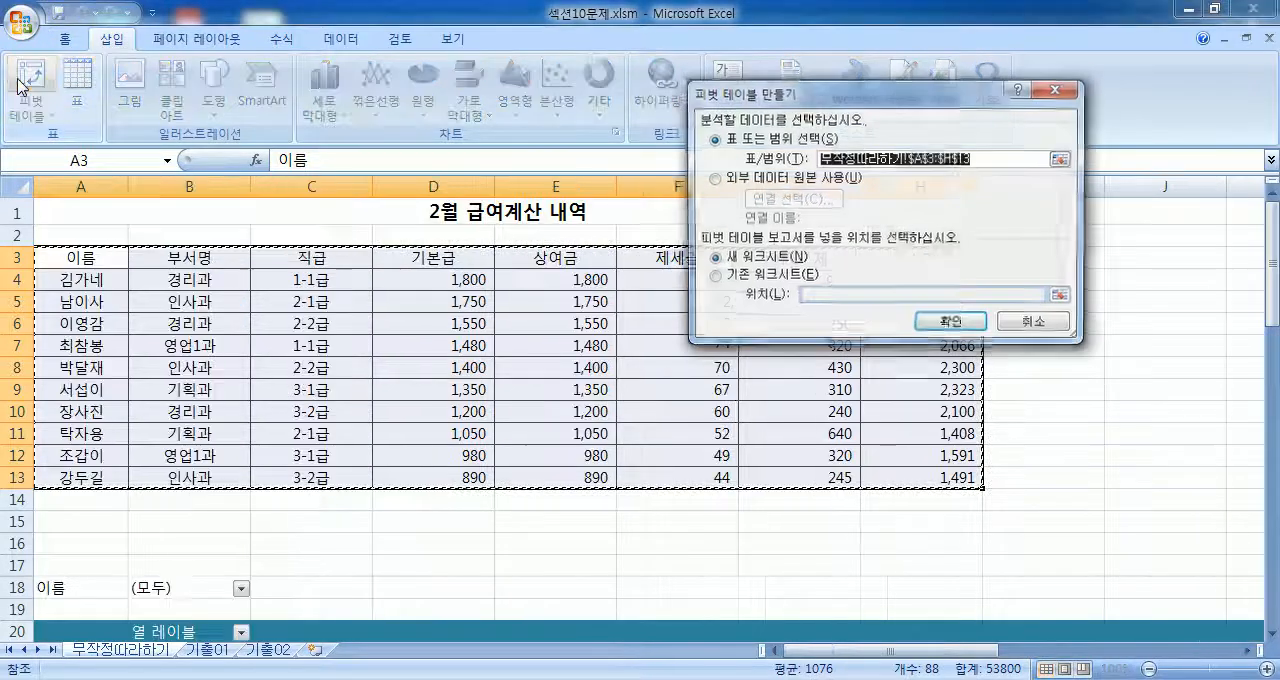
pyautogui.click(736, 278)
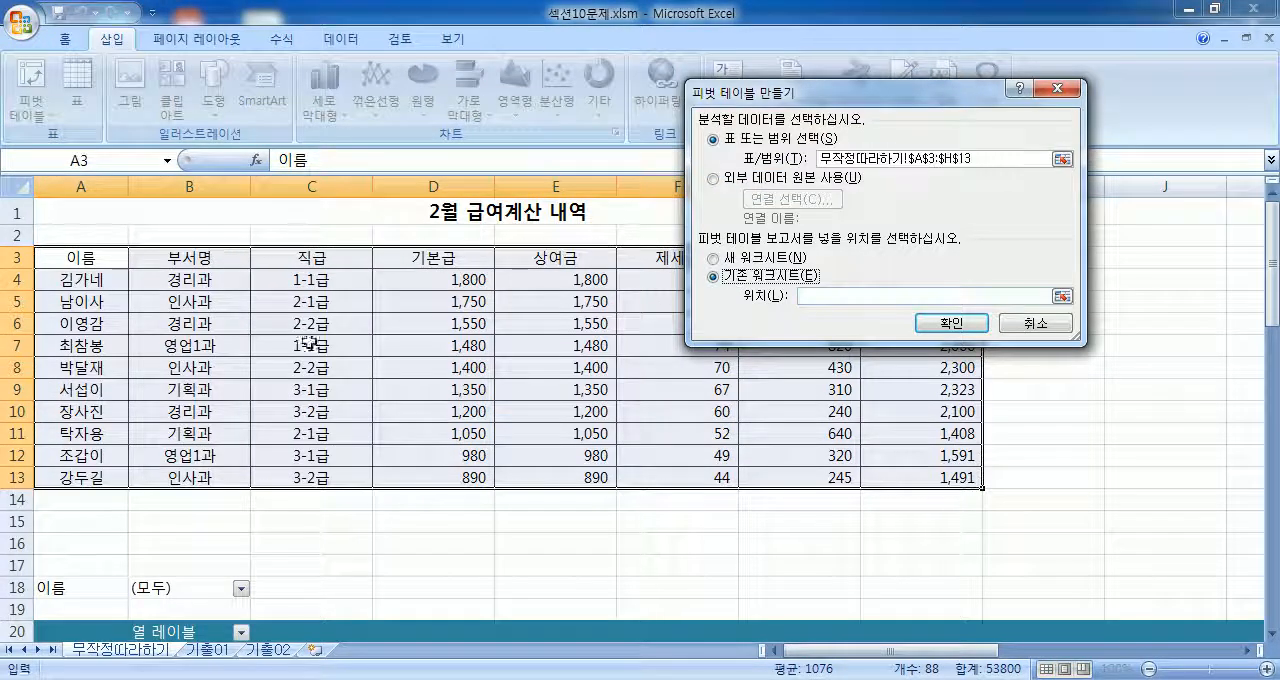
pyautogui.scroll(-2, 124, 479)
pyautogui.click(45, 493)
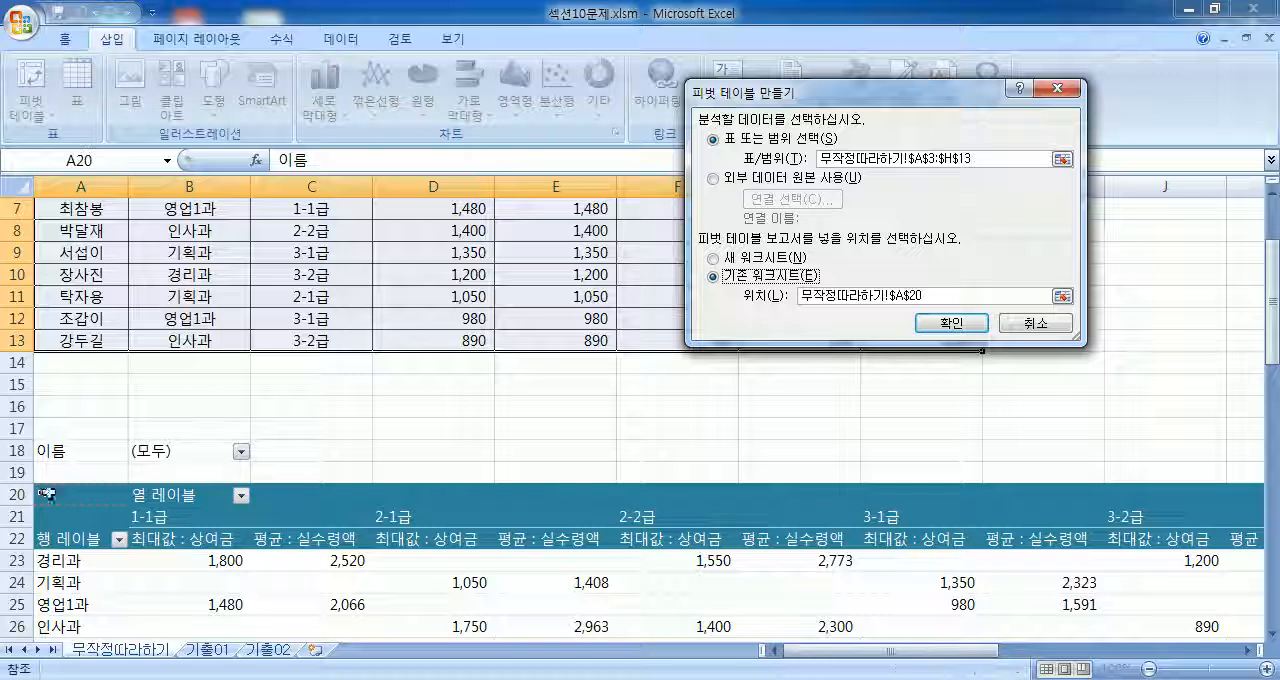
pyautogui.click(1036, 324)
# Step: Review the value field settings of 최대값 : 상여금 in the PivotTable without changing them
pyautogui.click(502, 391)
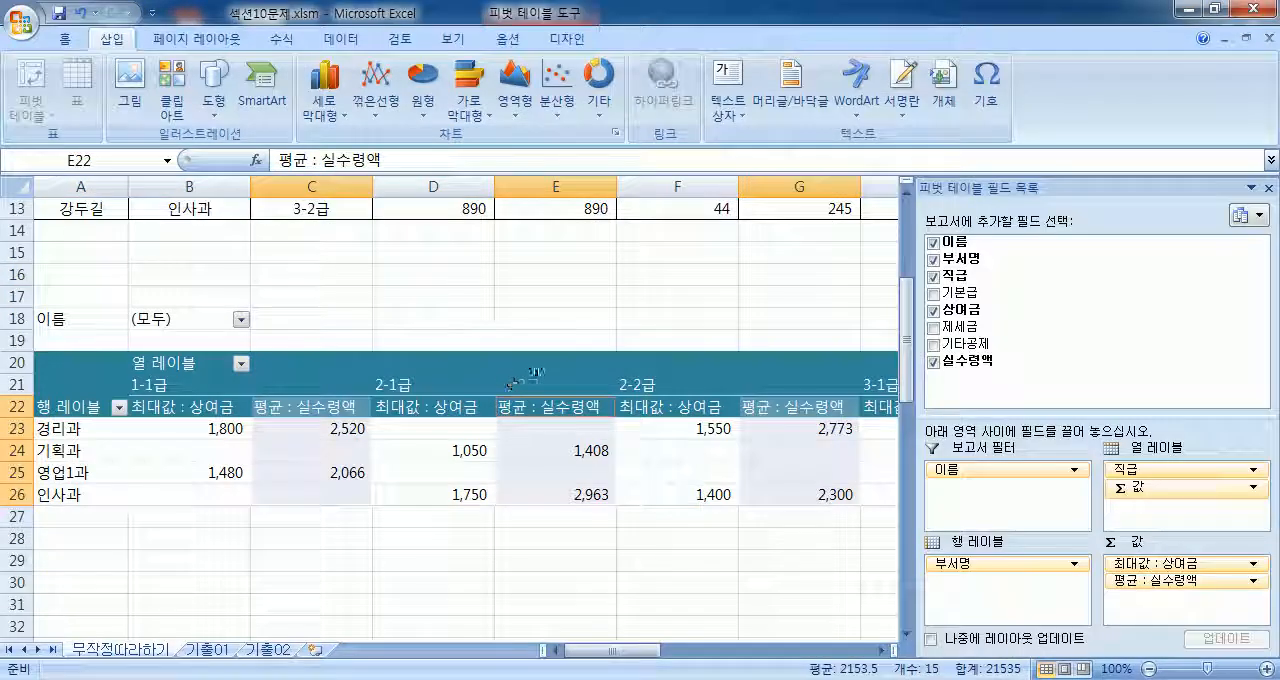
pyautogui.click(722, 488)
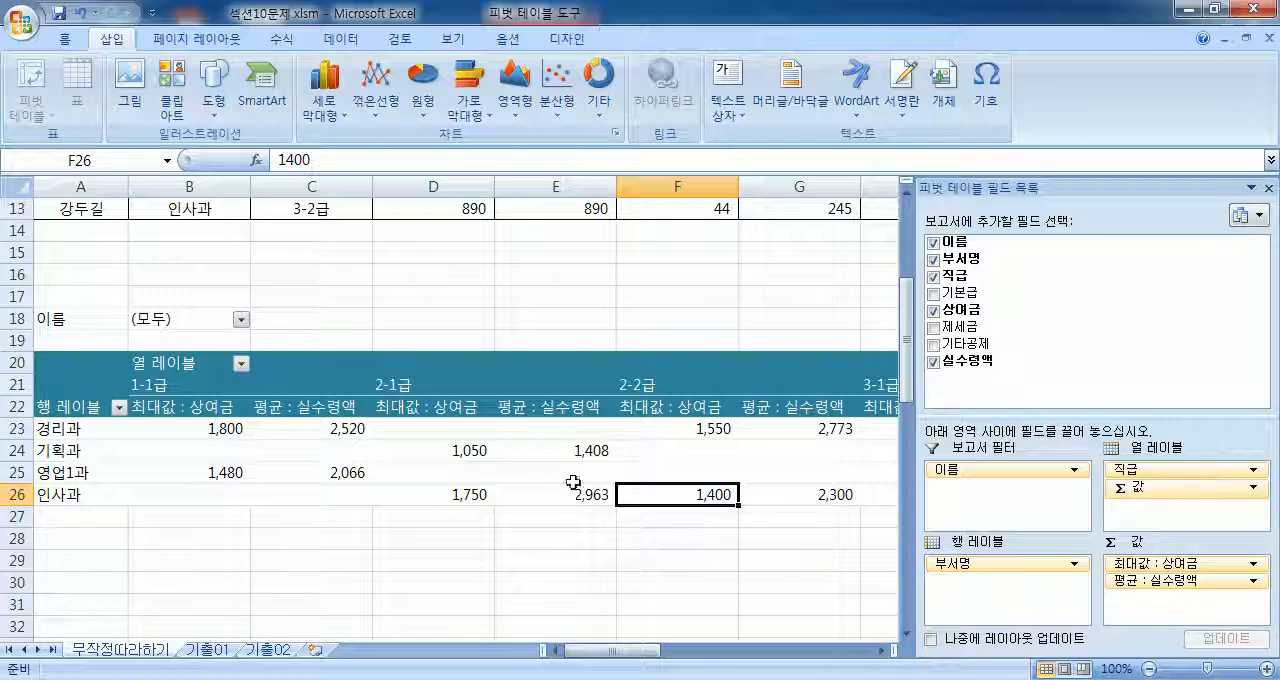
pyautogui.rightClick(188, 408)
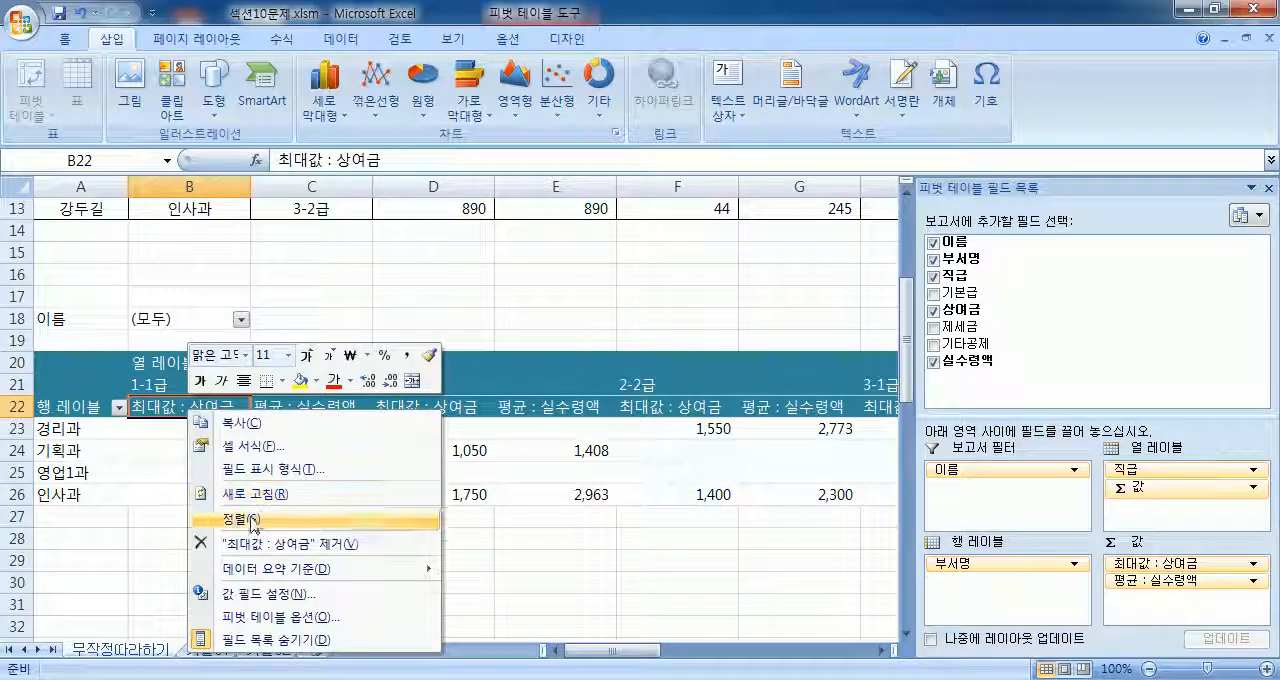
pyautogui.click(268, 595)
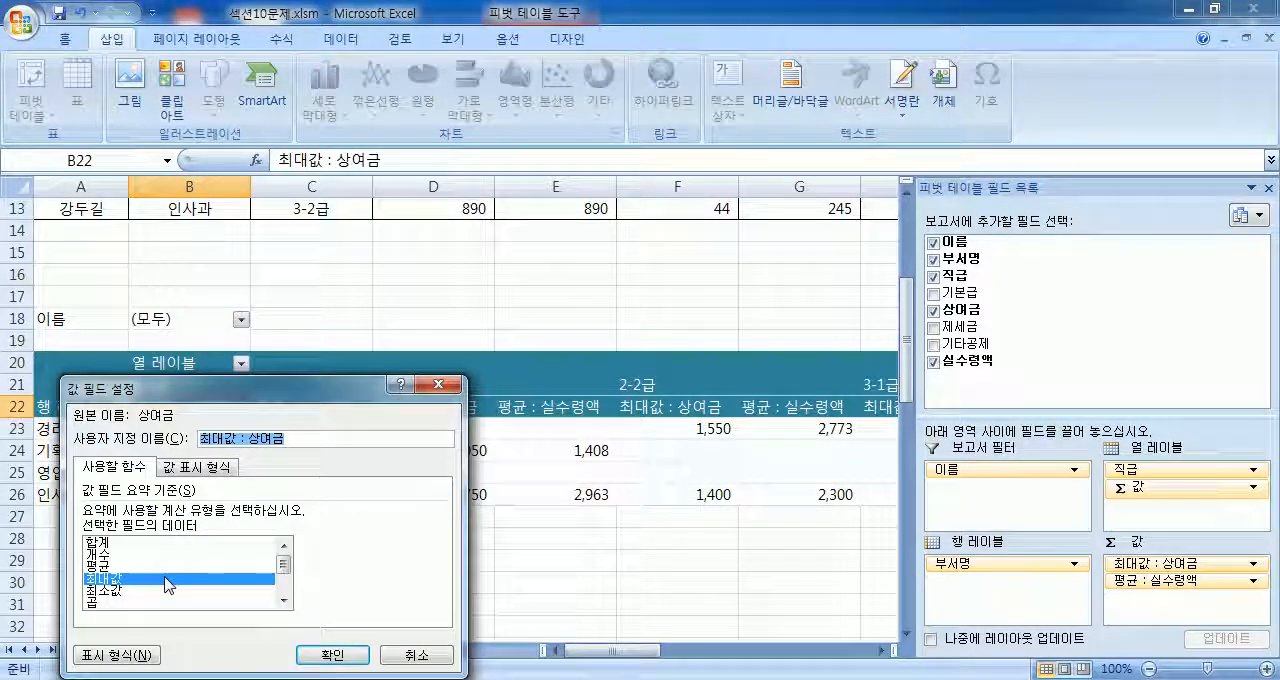
pyautogui.click(408, 652)
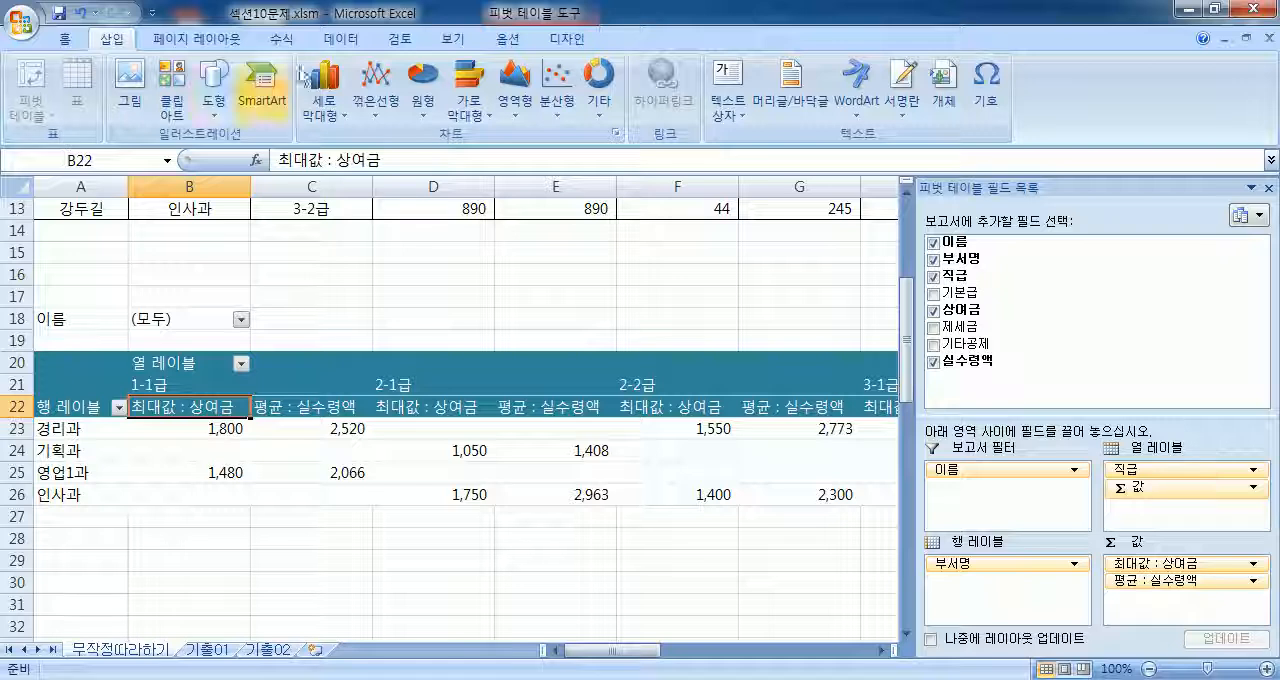
# Step: Review the grand total settings in the PivotTable options under 요약 및 필터 without changing them
pyautogui.click(503, 42)
pyautogui.click(33, 111)
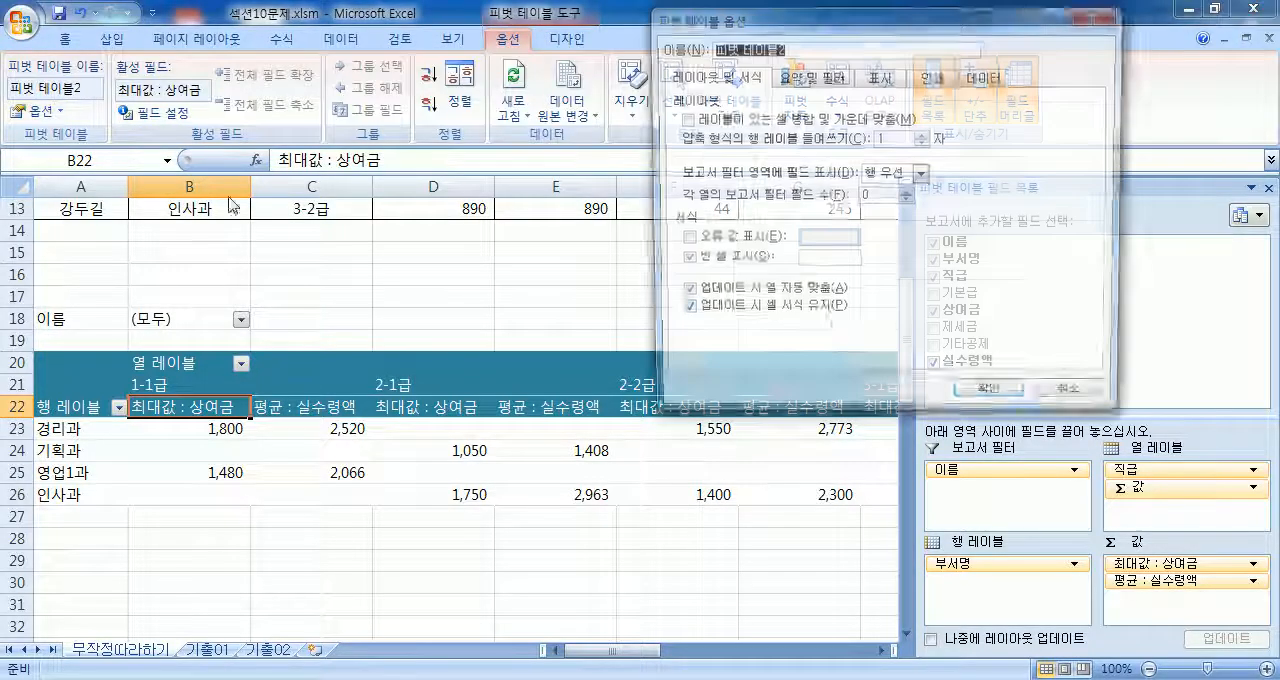
pyautogui.click(826, 78)
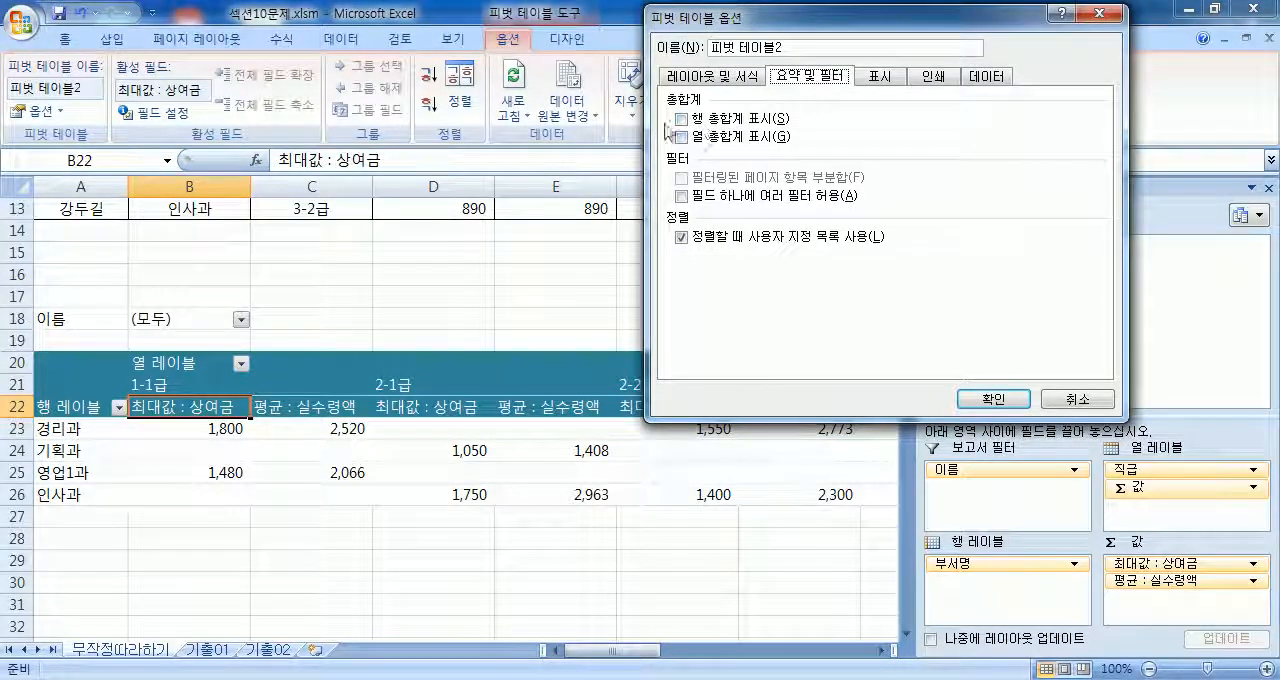
pyautogui.click(1068, 405)
# Step: Review the number format of the 최대값 : 상여금 value field and the PivotTable's applied style without changing either
pyautogui.doubleClick(175, 411)
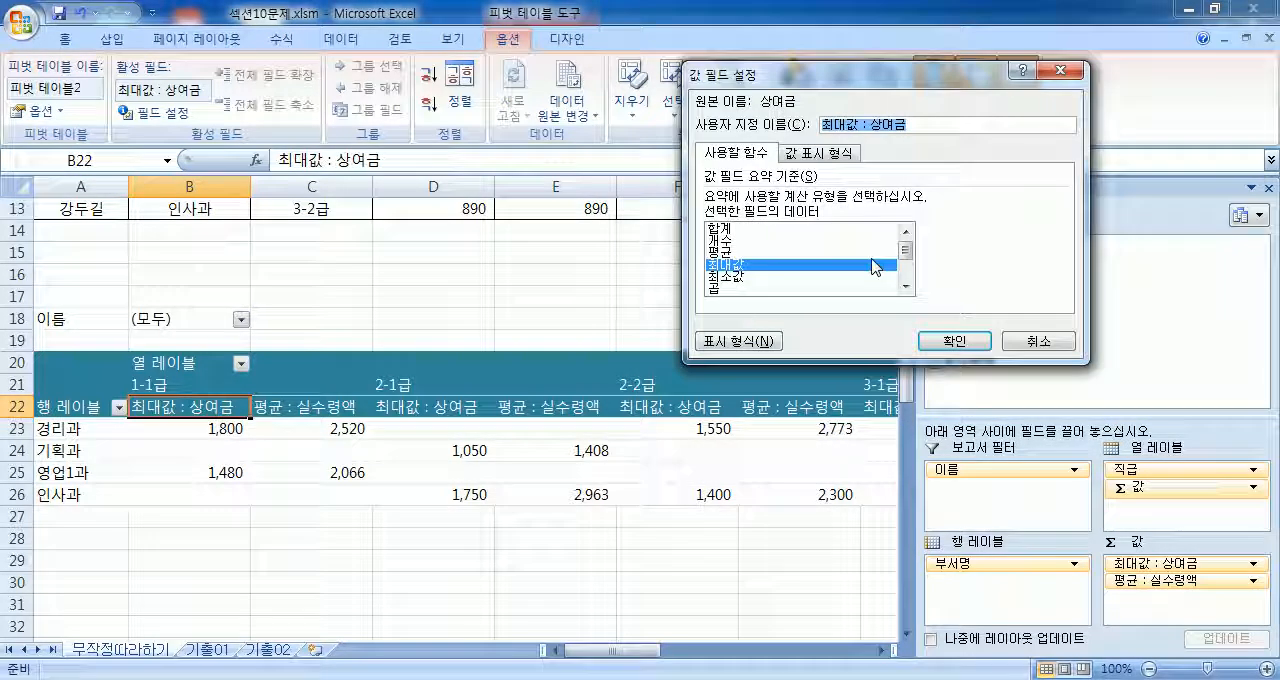
pyautogui.click(740, 338)
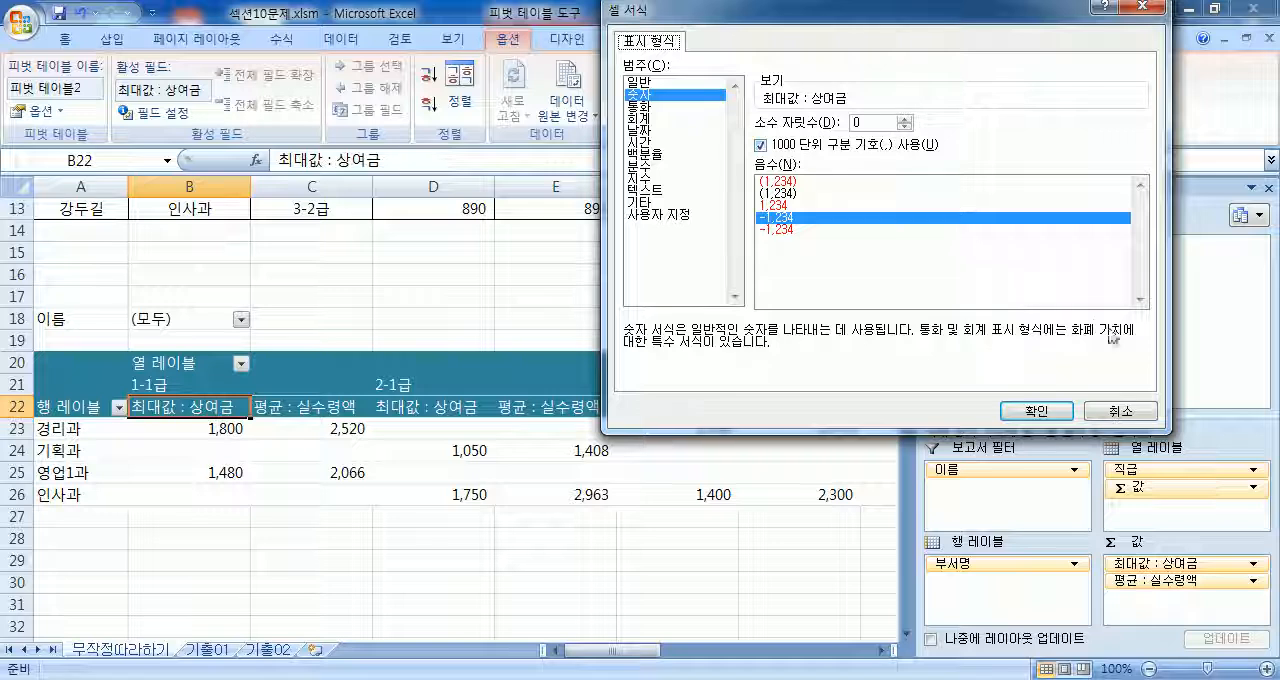
pyautogui.click(1124, 414)
pyautogui.click(1038, 342)
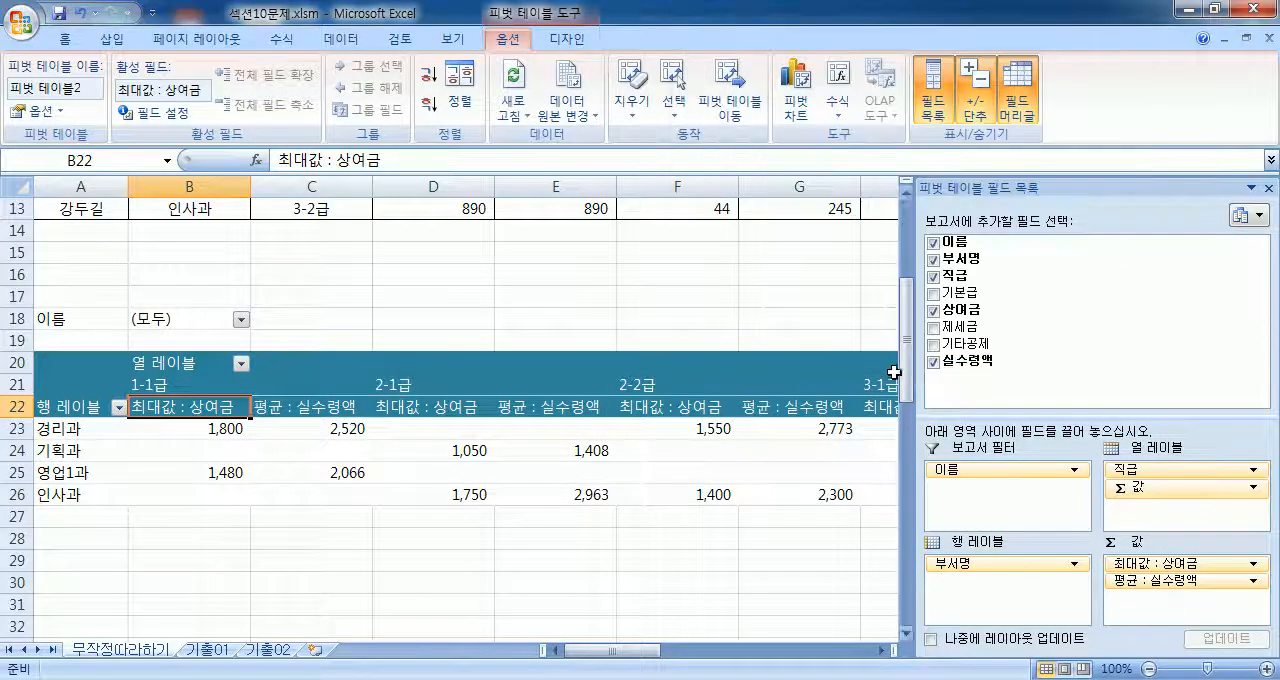
pyautogui.click(566, 39)
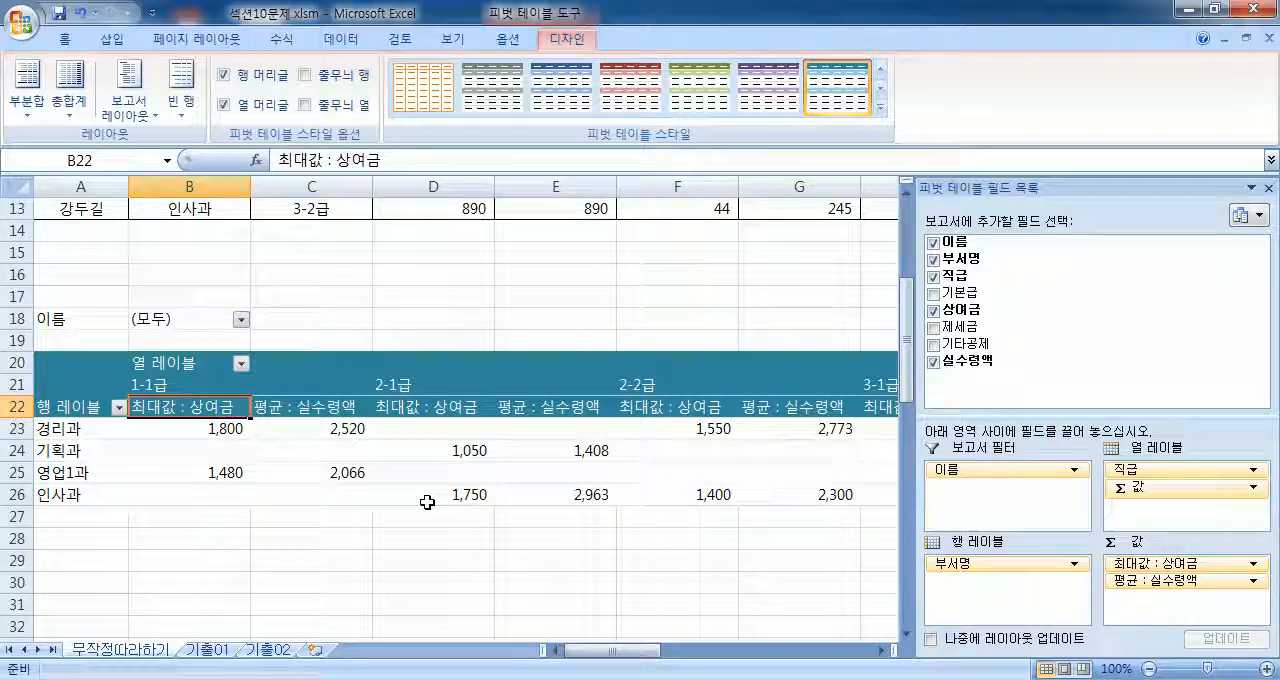
# Step: Switch to the 기출01 sheet and examine the extent of the 판매현황 source table in A3:G15
pyautogui.click(207, 649)
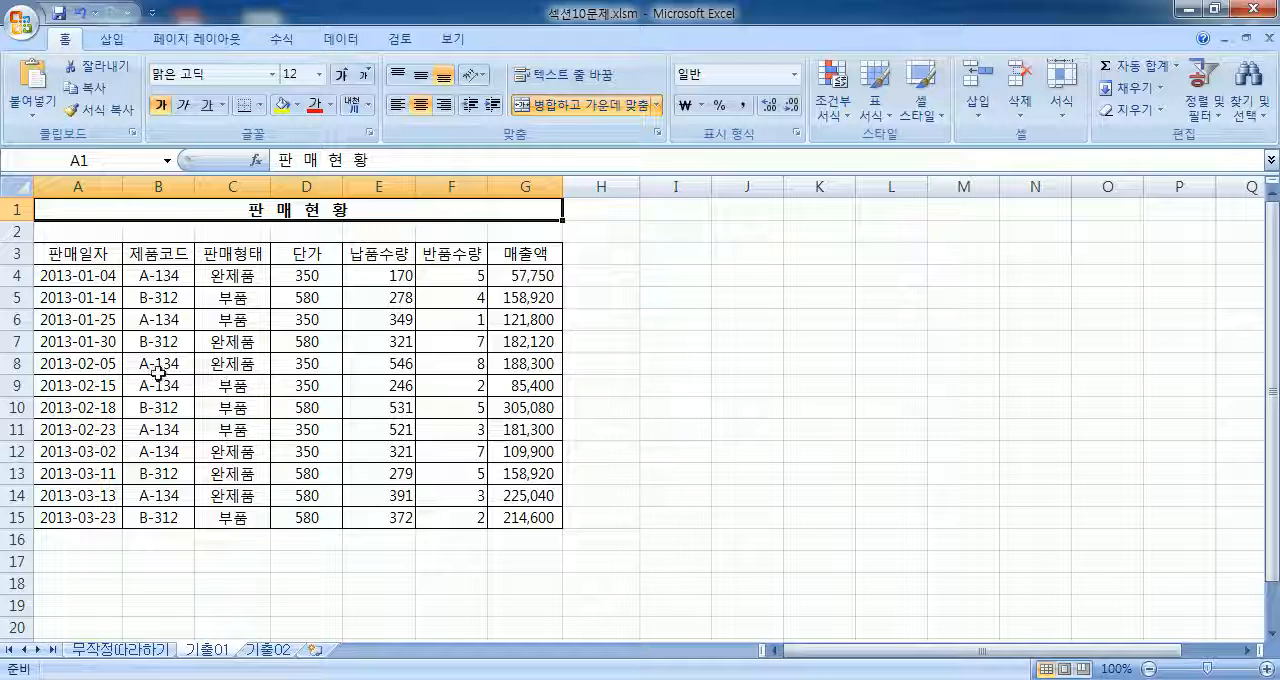
pyautogui.moveTo(70, 254); pyautogui.dragTo(526, 517)
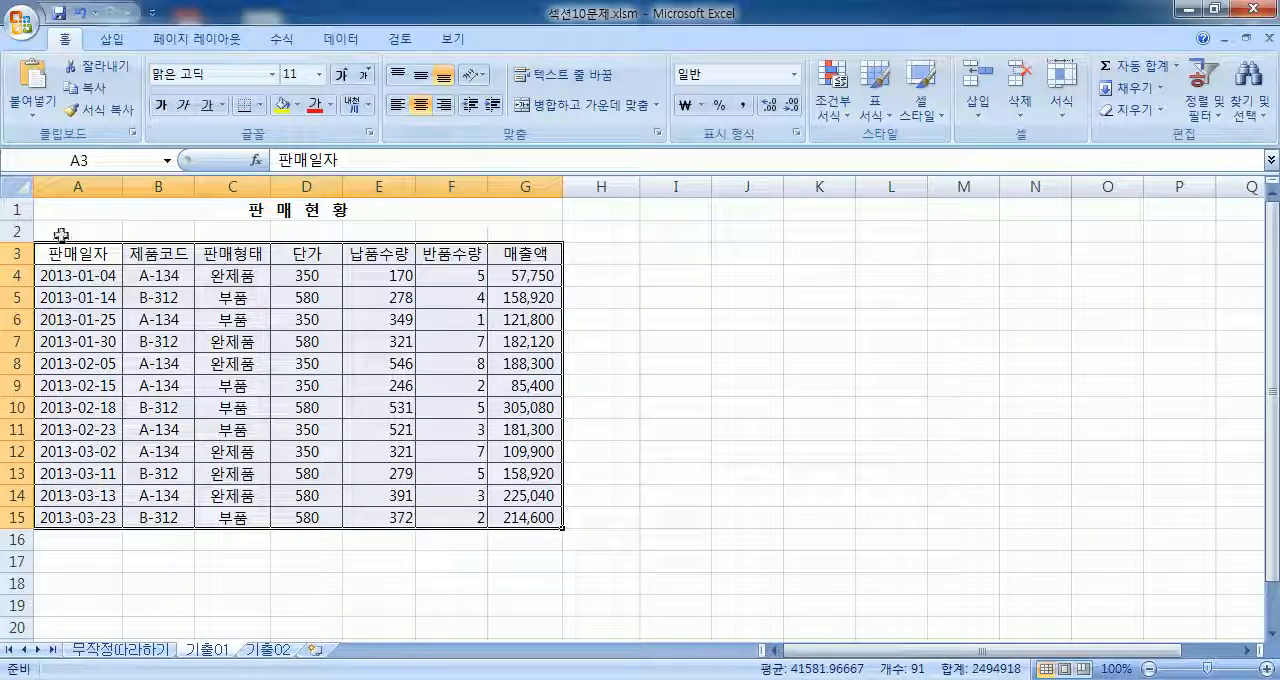
pyautogui.click(16, 209)
pyautogui.moveTo(16, 253); pyautogui.dragTo(16, 473)
pyautogui.click(327, 407)
pyautogui.moveTo(93, 253); pyautogui.dragTo(423, 383)
# Step: Create a PivotTable from the range A3:G15 on the existing worksheet 기출01 at cell A21
pyautogui.click(300, 362)
pyautogui.click(112, 39)
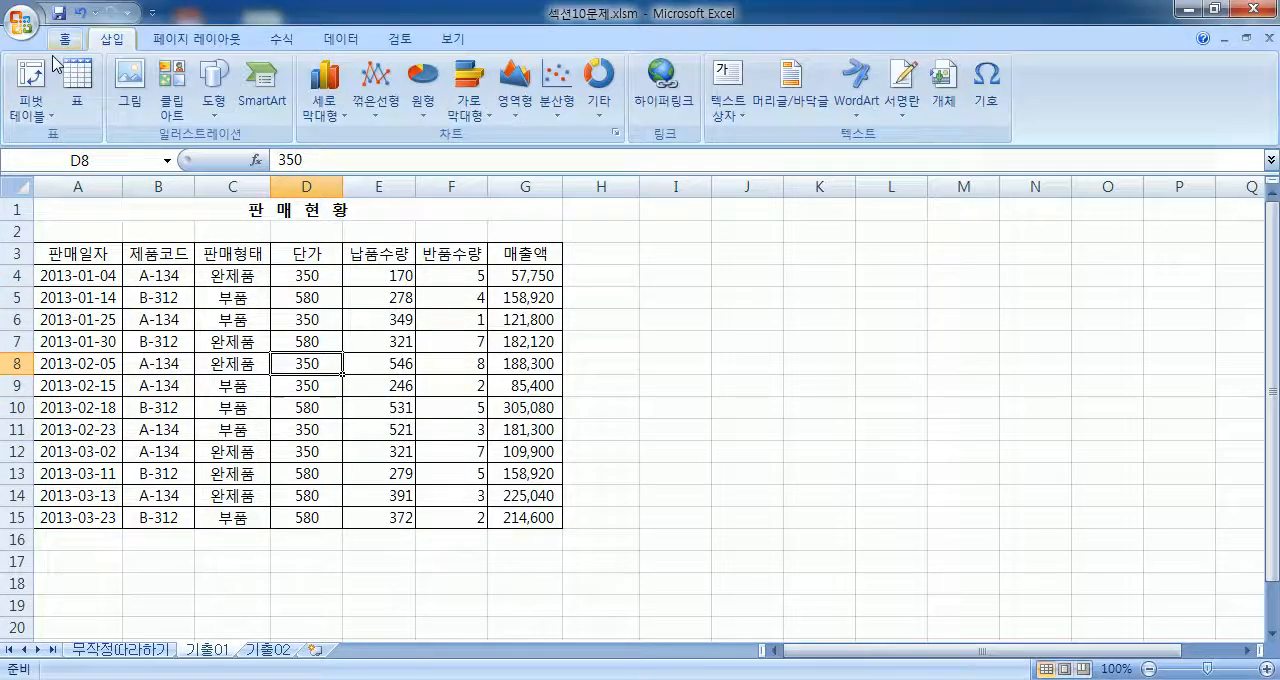
pyautogui.click(32, 80)
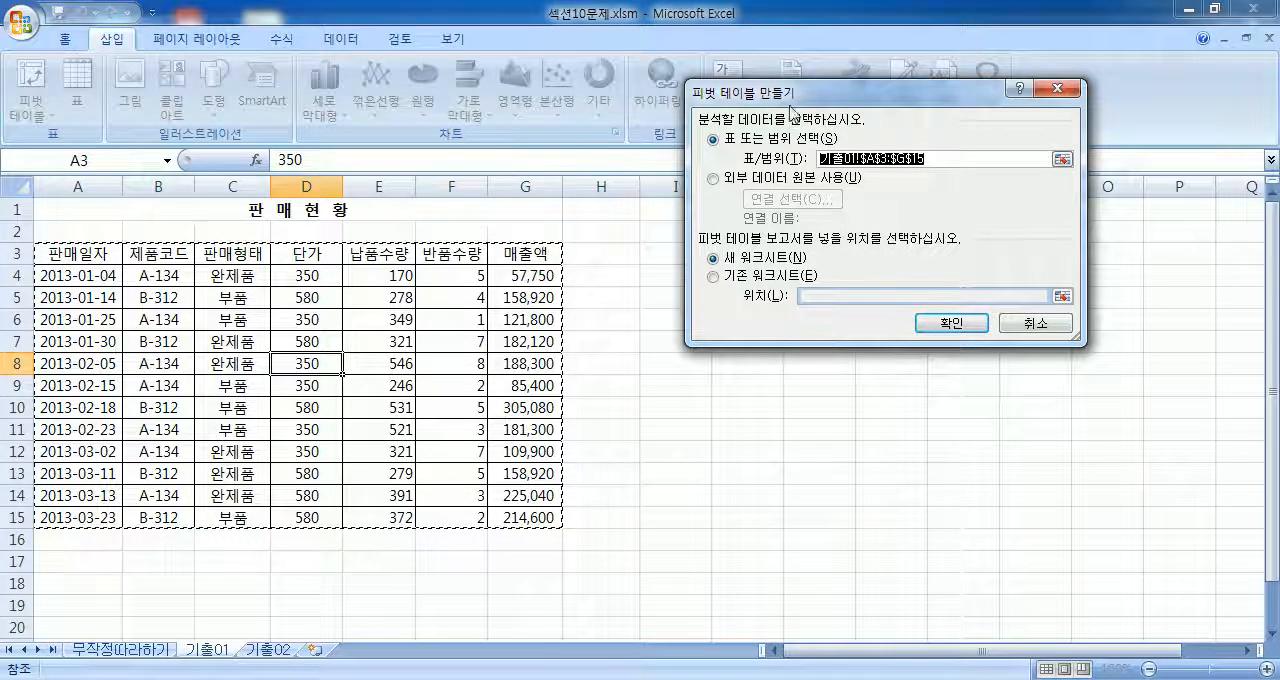
pyautogui.click(714, 278)
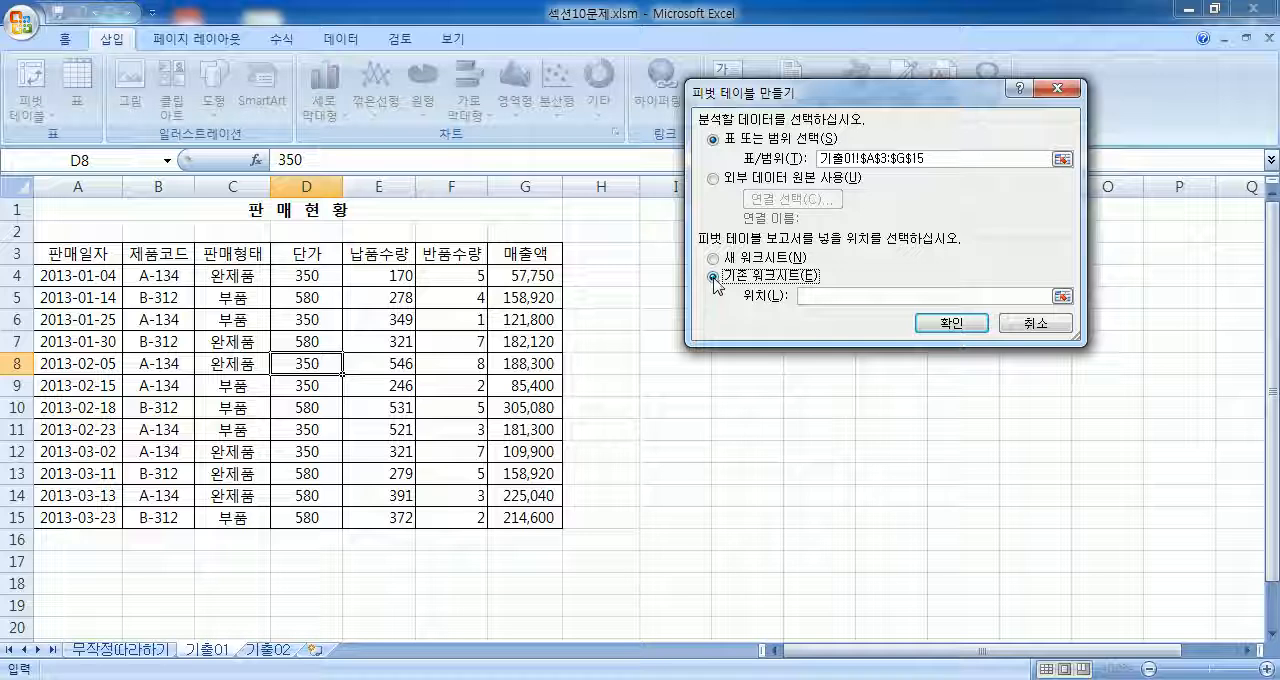
pyautogui.scroll(-3, 200, 390)
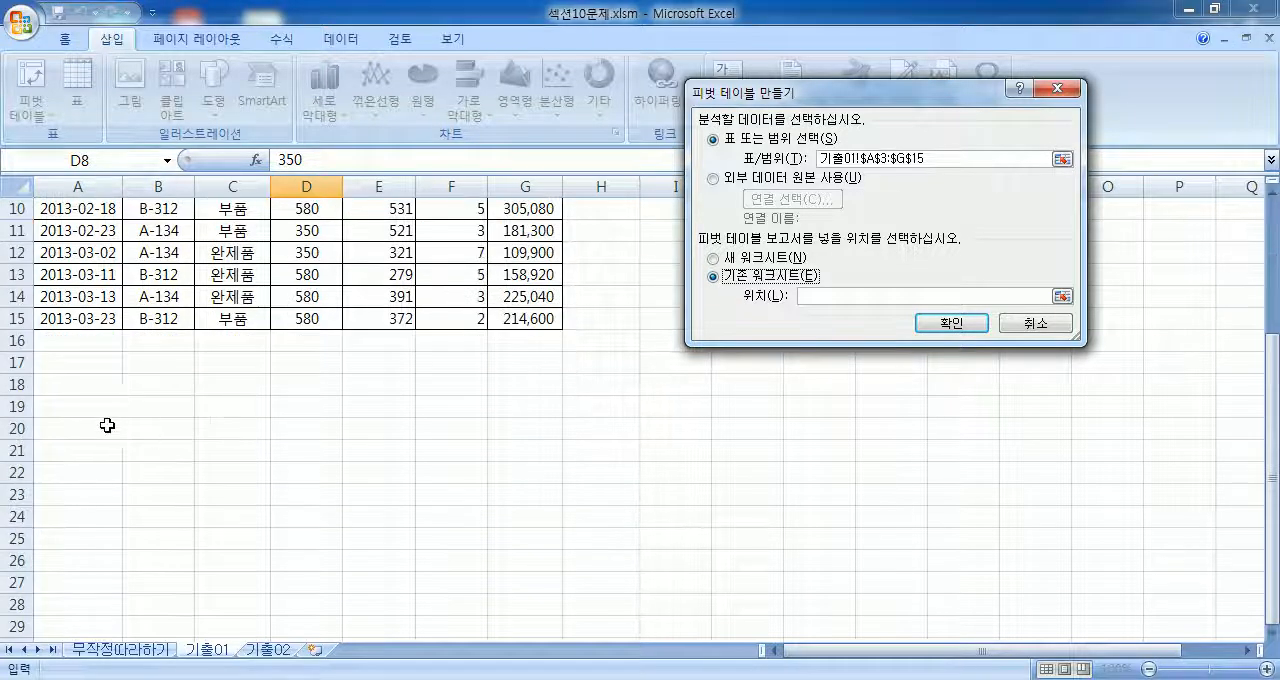
pyautogui.click(57, 447)
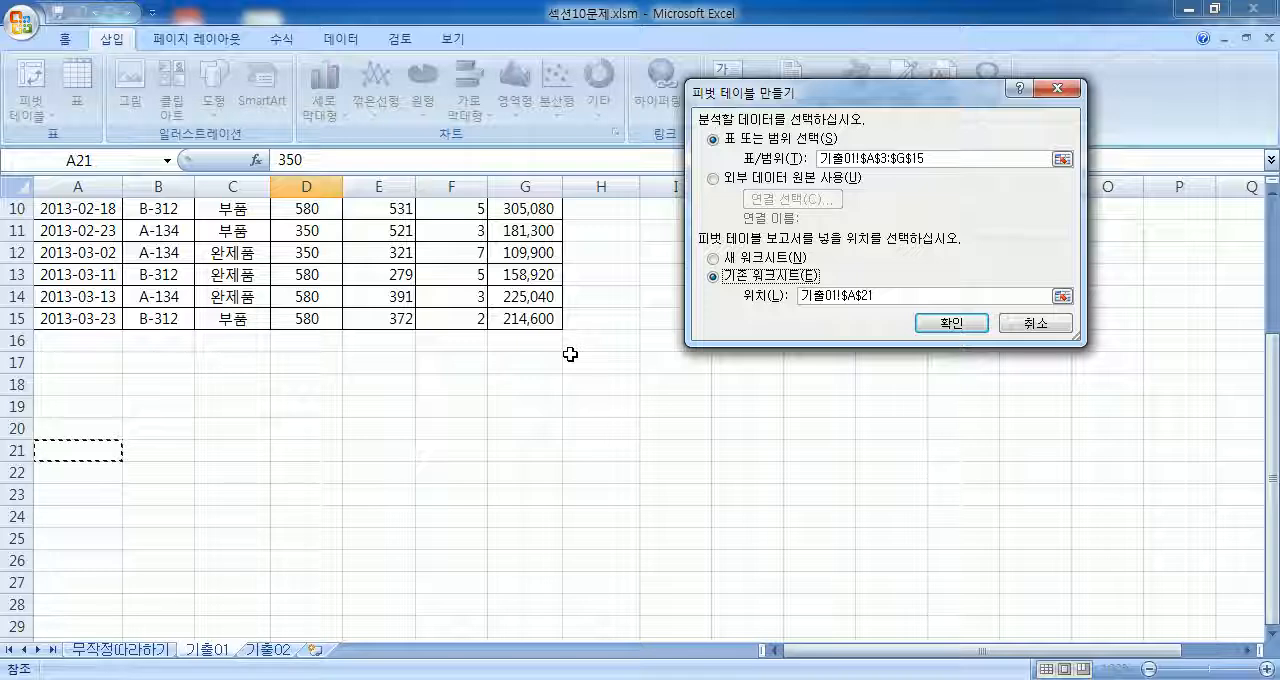
pyautogui.click(942, 321)
pyautogui.scroll(-3, 337, 393)
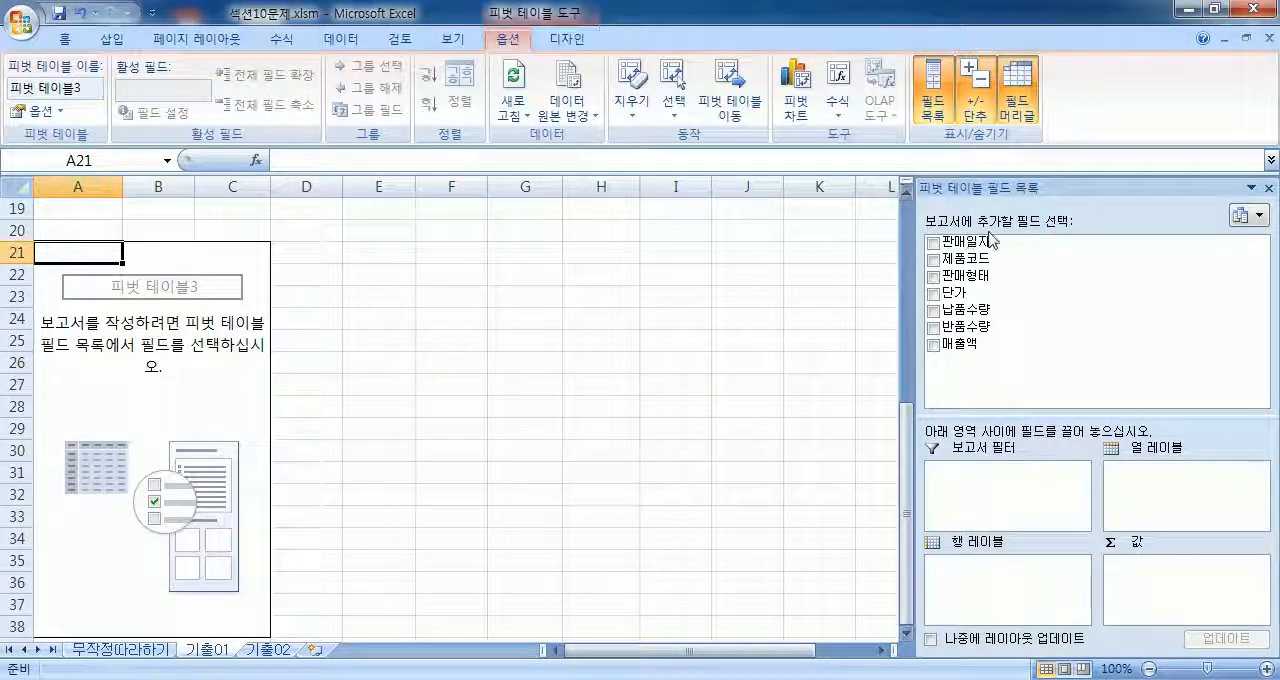
# Step: Undock the field list and assign 제품코드 to the report filter, 판매일자 to the row labels and 판매형태 to the column labels
pyautogui.moveTo(1020, 188); pyautogui.dragTo(607, 110)
pyautogui.moveTo(567, 185); pyautogui.dragTo(580, 404)
pyautogui.moveTo(565, 172); pyautogui.dragTo(548, 495)
pyautogui.moveTo(560, 197); pyautogui.dragTo(706, 410)
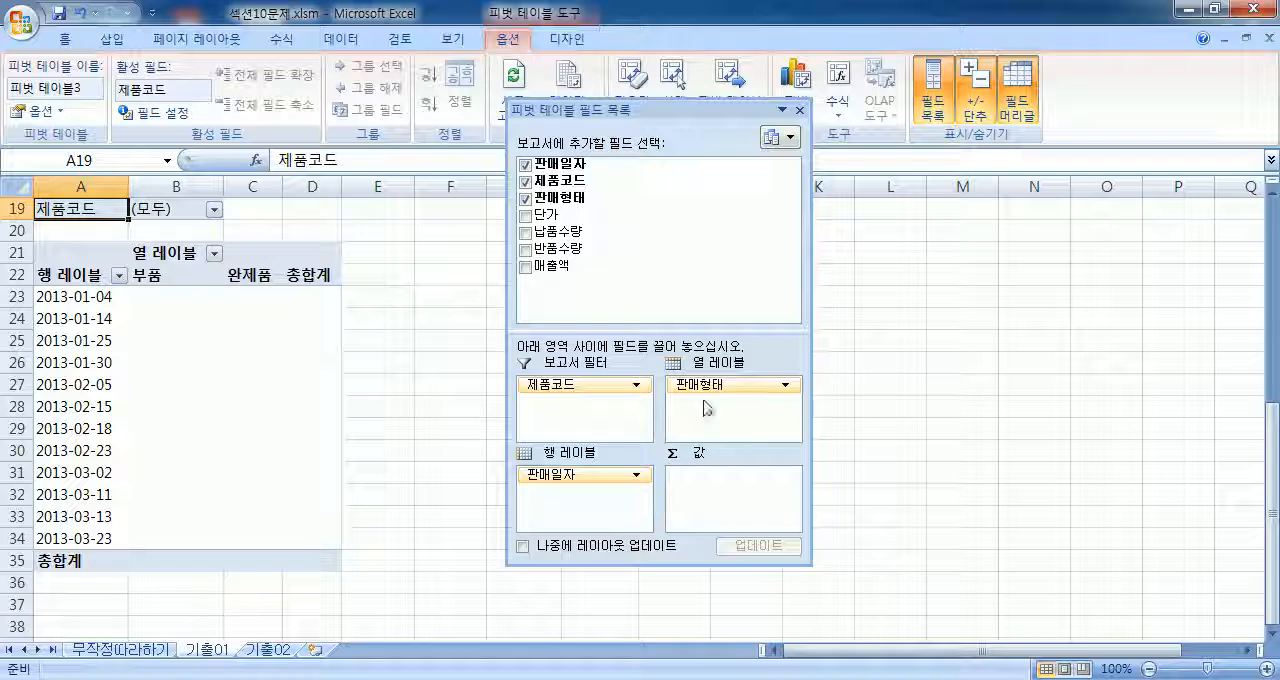
# Step: Add 납품수량 and 반품수량 as summed values and move the Σ 값 field into the row labels below 판매일자
pyautogui.moveTo(548, 232); pyautogui.dragTo(700, 498)
pyautogui.moveTo(560, 248); pyautogui.dragTo(716, 515)
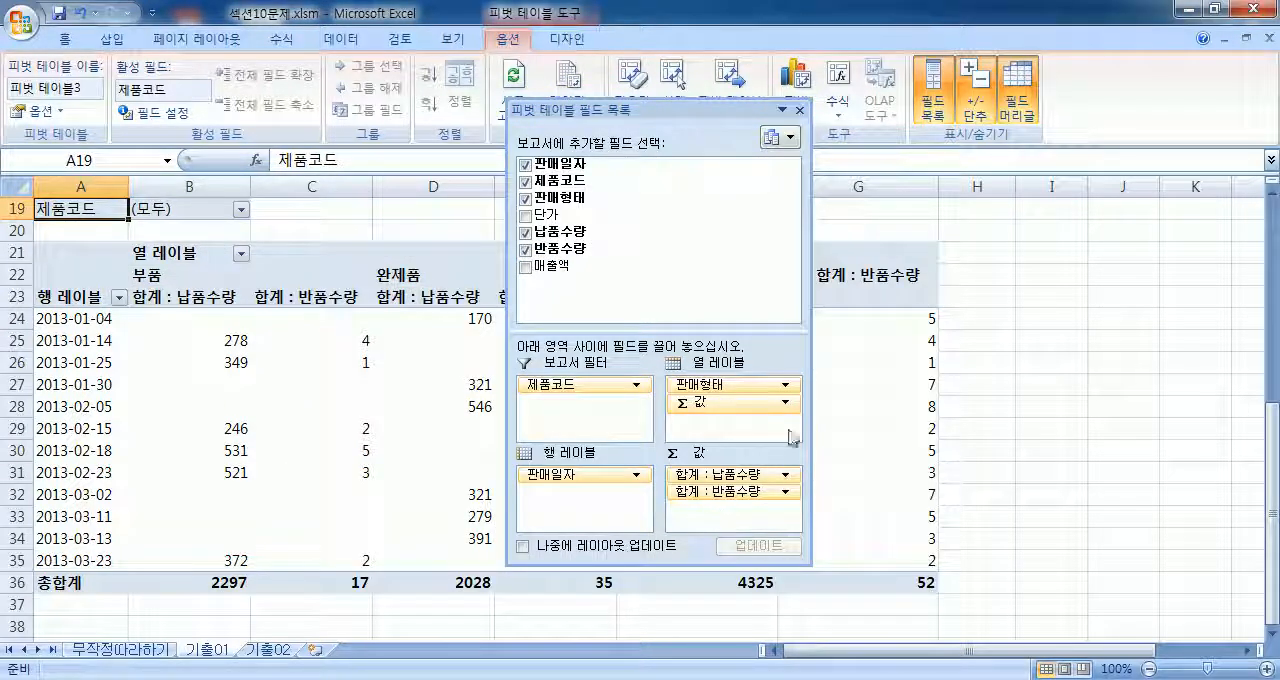
pyautogui.moveTo(608, 114); pyautogui.dragTo(934, 46)
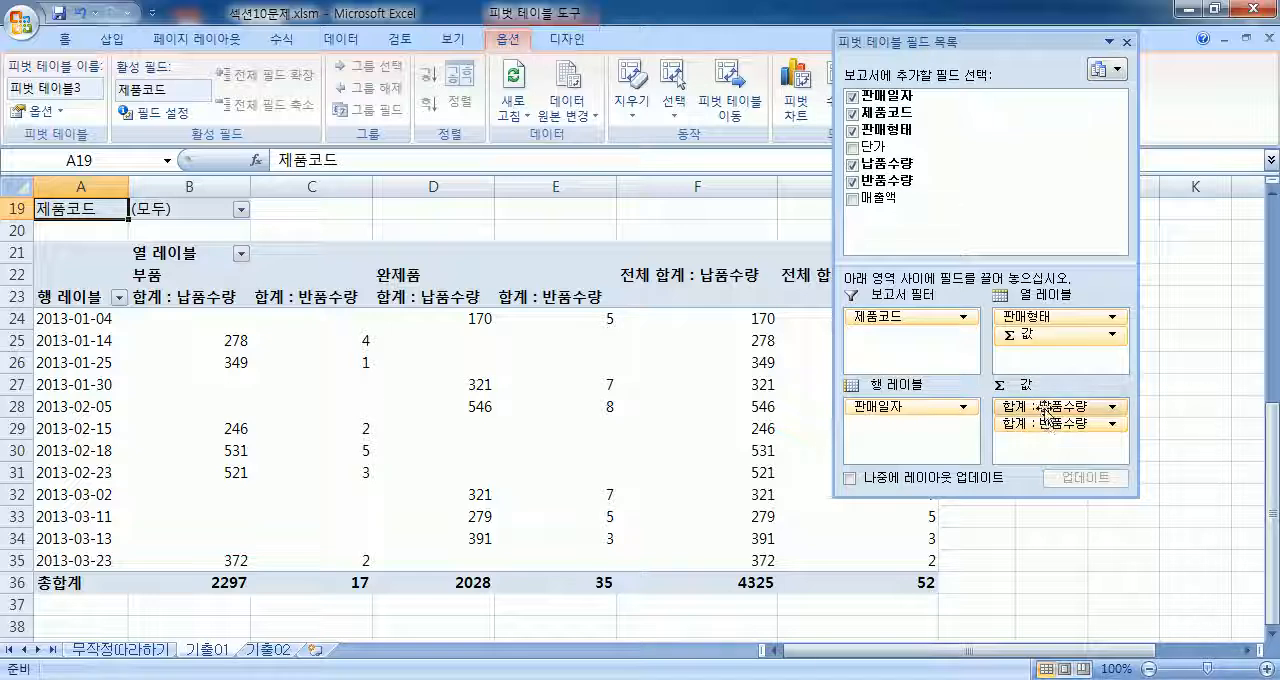
pyautogui.moveTo(1045, 342); pyautogui.dragTo(877, 441)
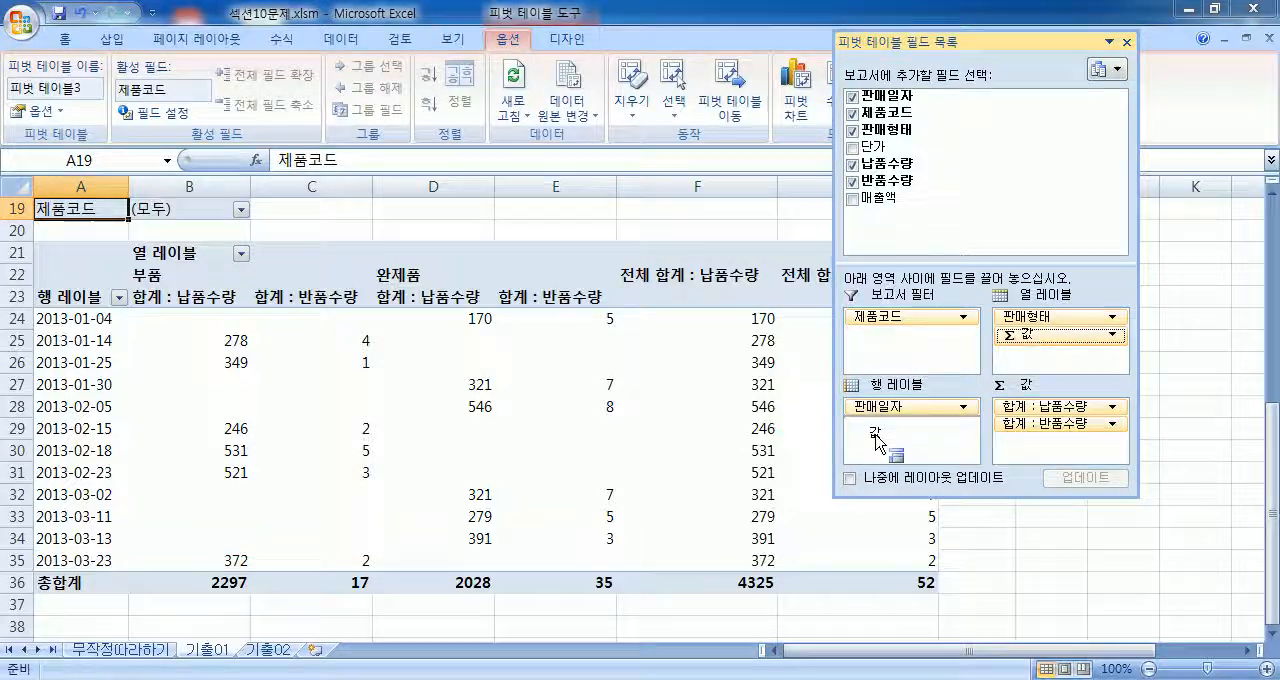
pyautogui.moveTo(876, 440); pyautogui.dragTo(876, 442)
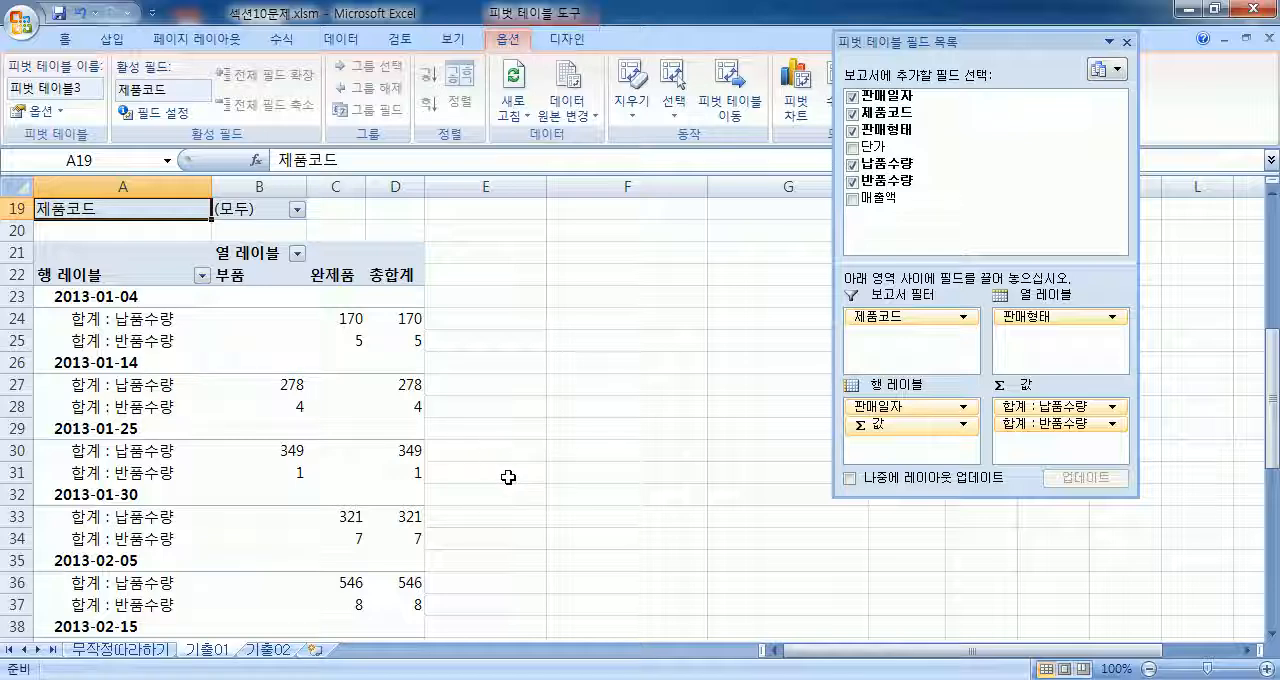
# Step: Look through the PivotTable down to its grand total rows and dock the field list again
pyautogui.scroll(-3, 150, 522)
pyautogui.scroll(-5, 148, 522)
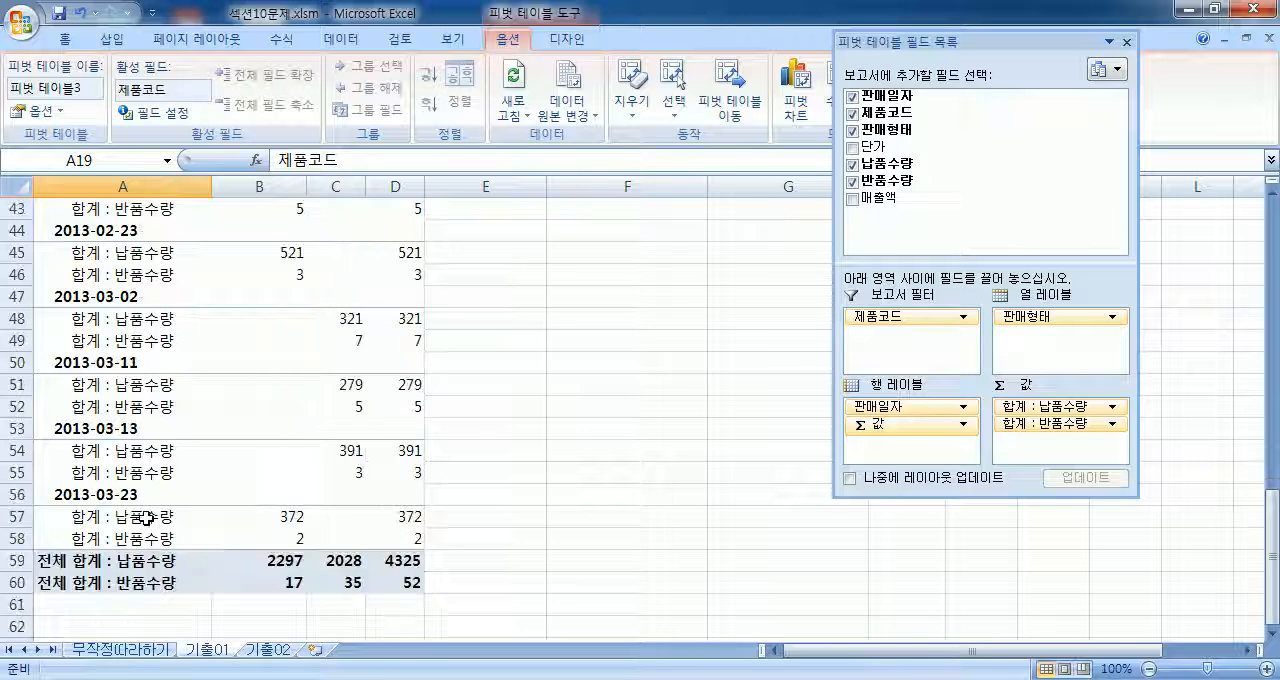
pyautogui.scroll(11, 147, 518)
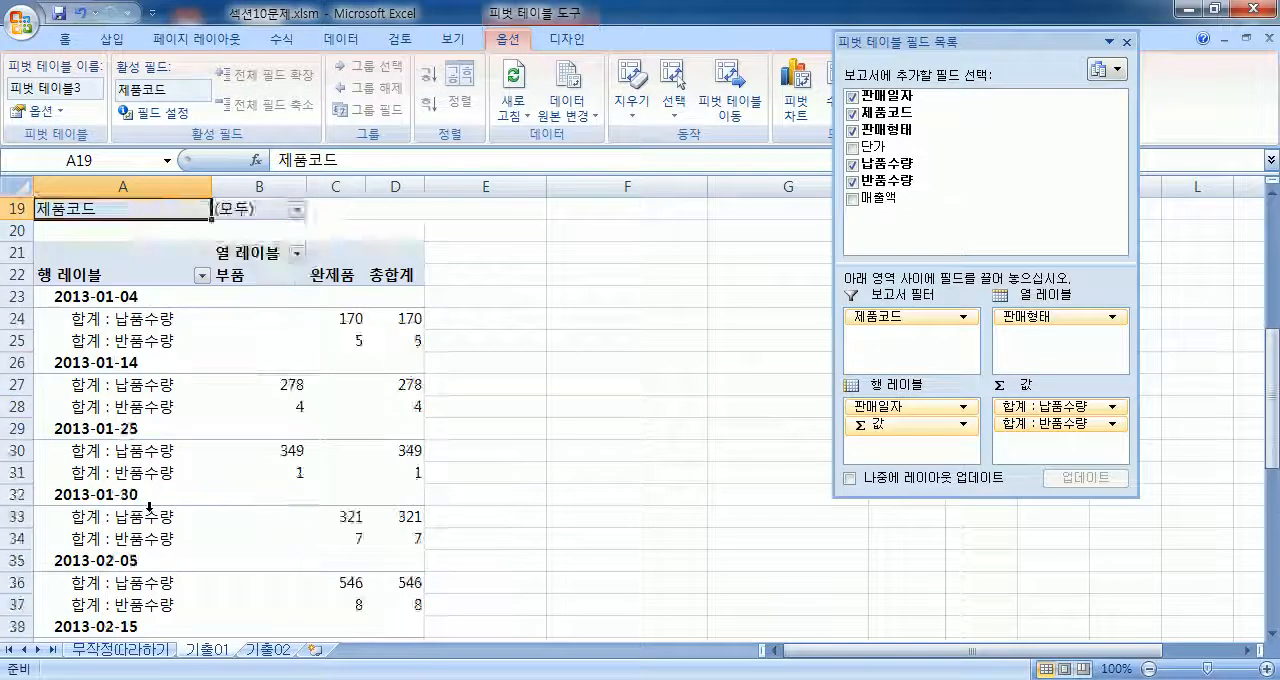
pyautogui.scroll(-4, 149, 507)
pyautogui.scroll(1, 130, 498)
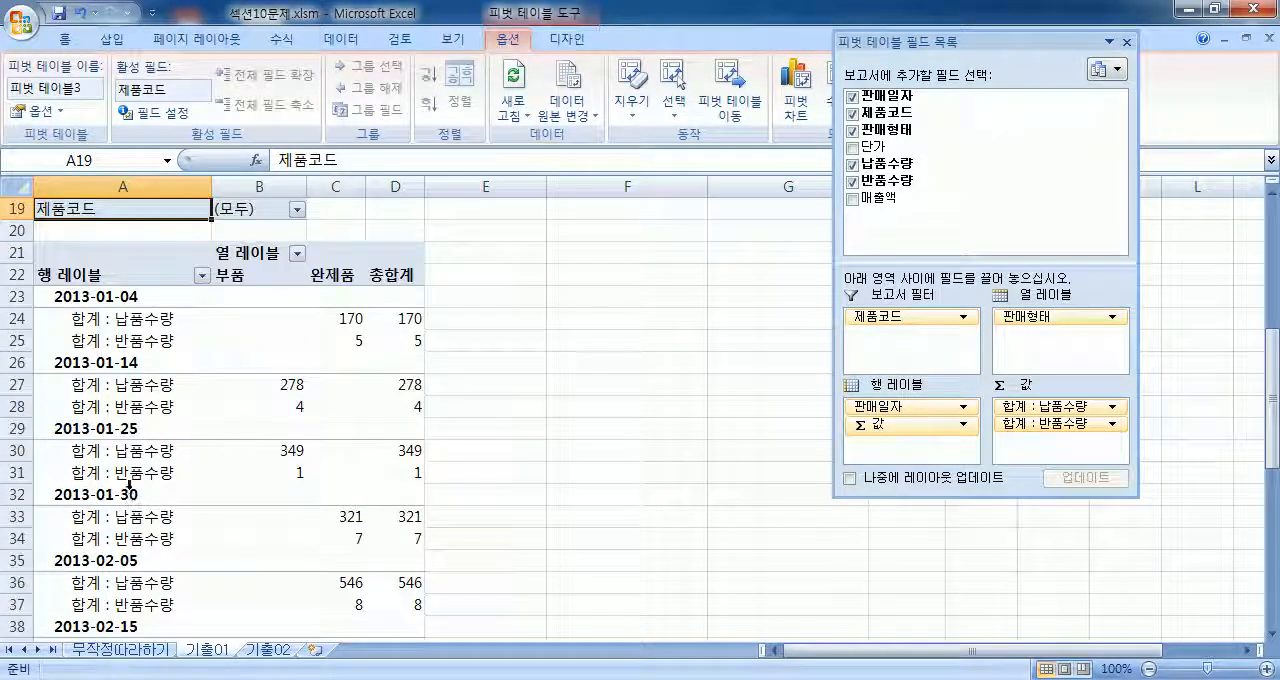
pyautogui.doubleClick(952, 42)
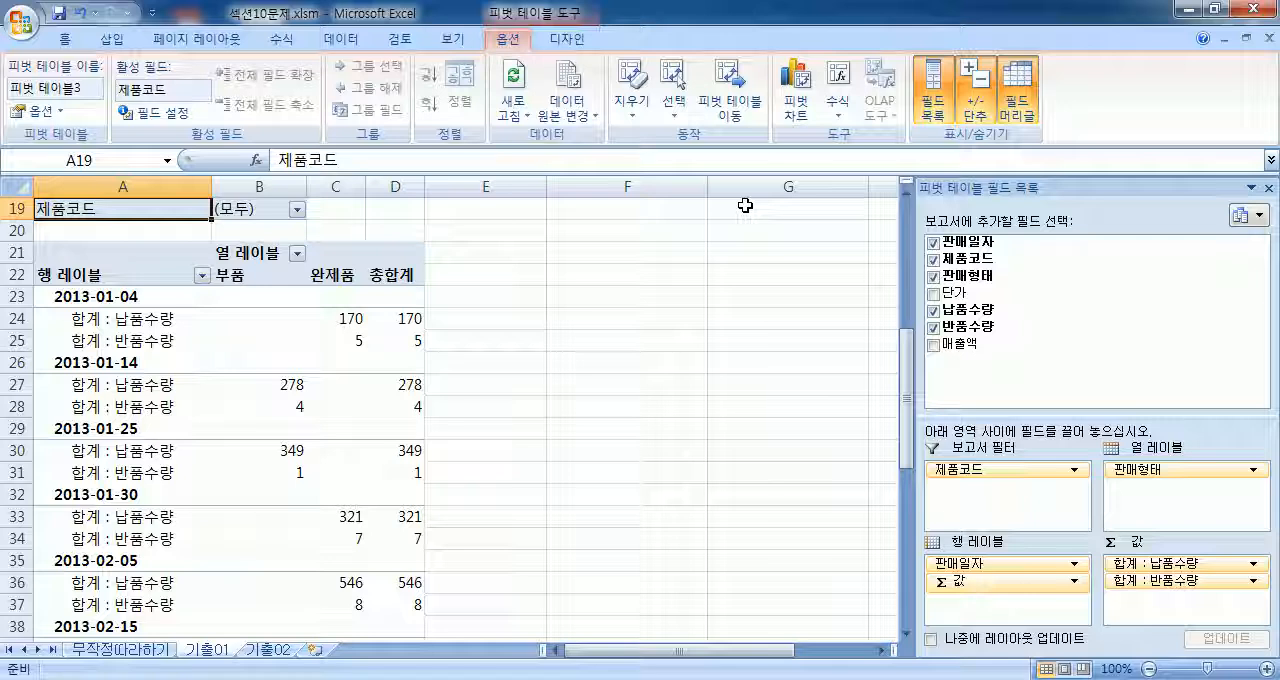
pyautogui.click(272, 316)
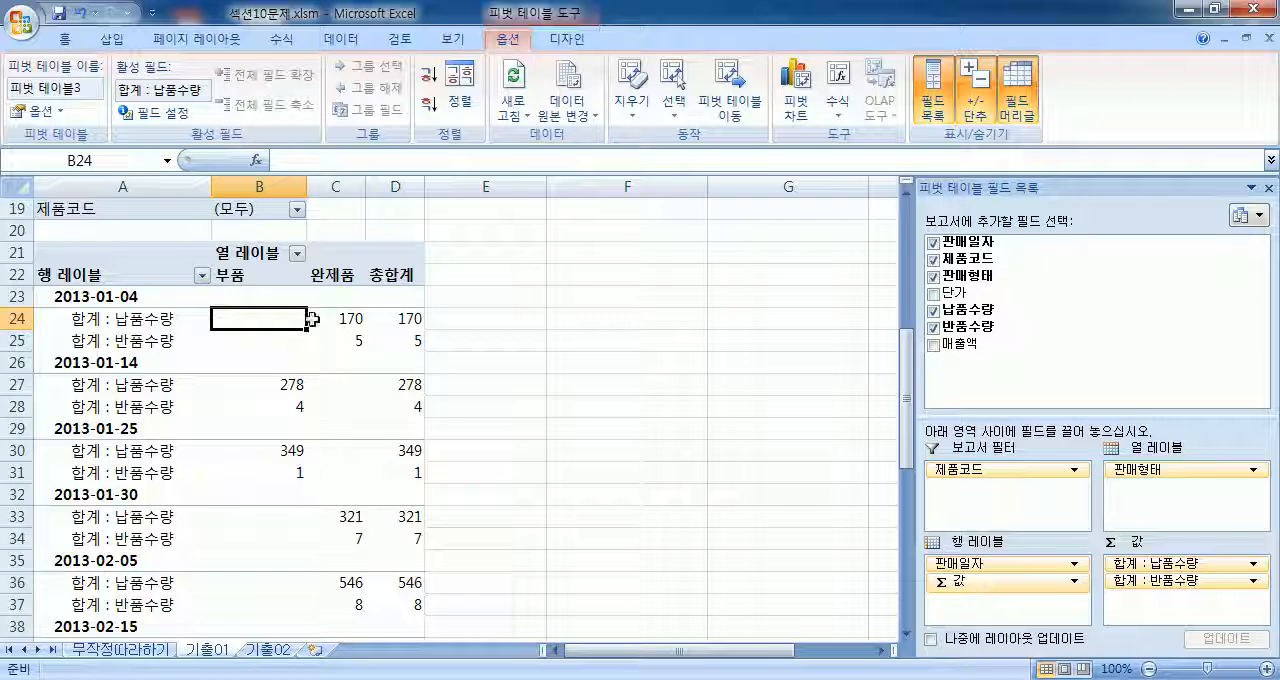
pyautogui.click(65, 41)
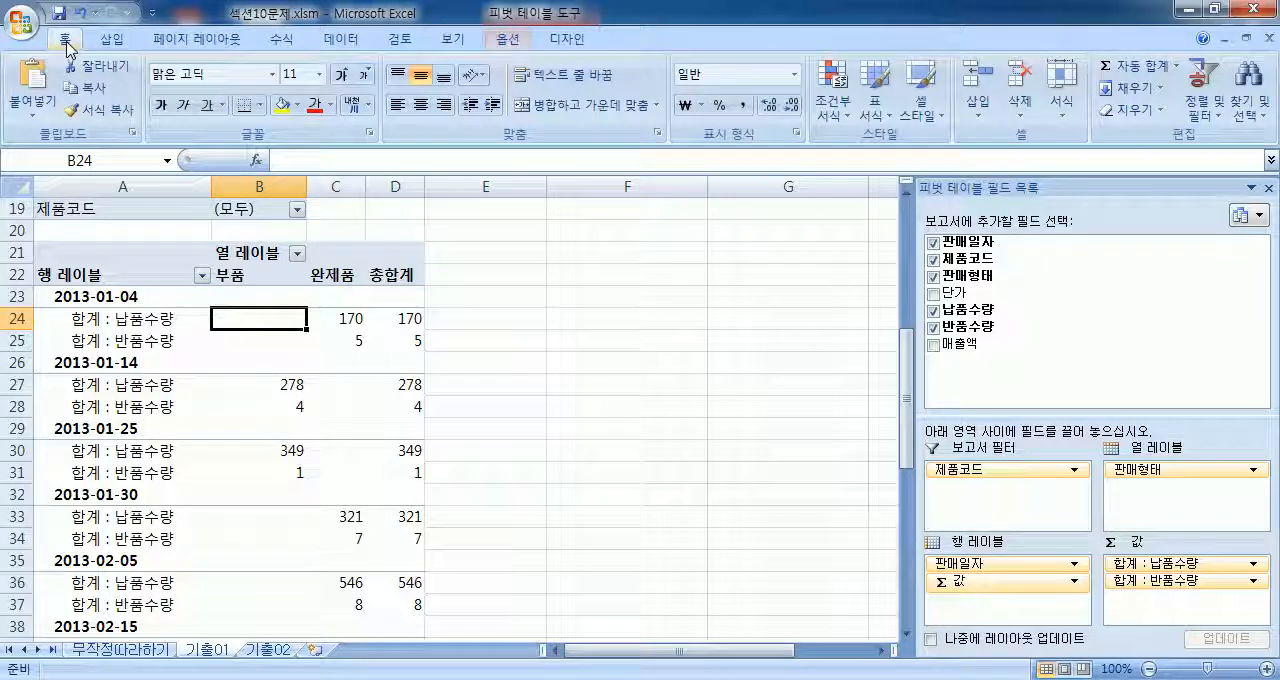
pyautogui.click(453, 40)
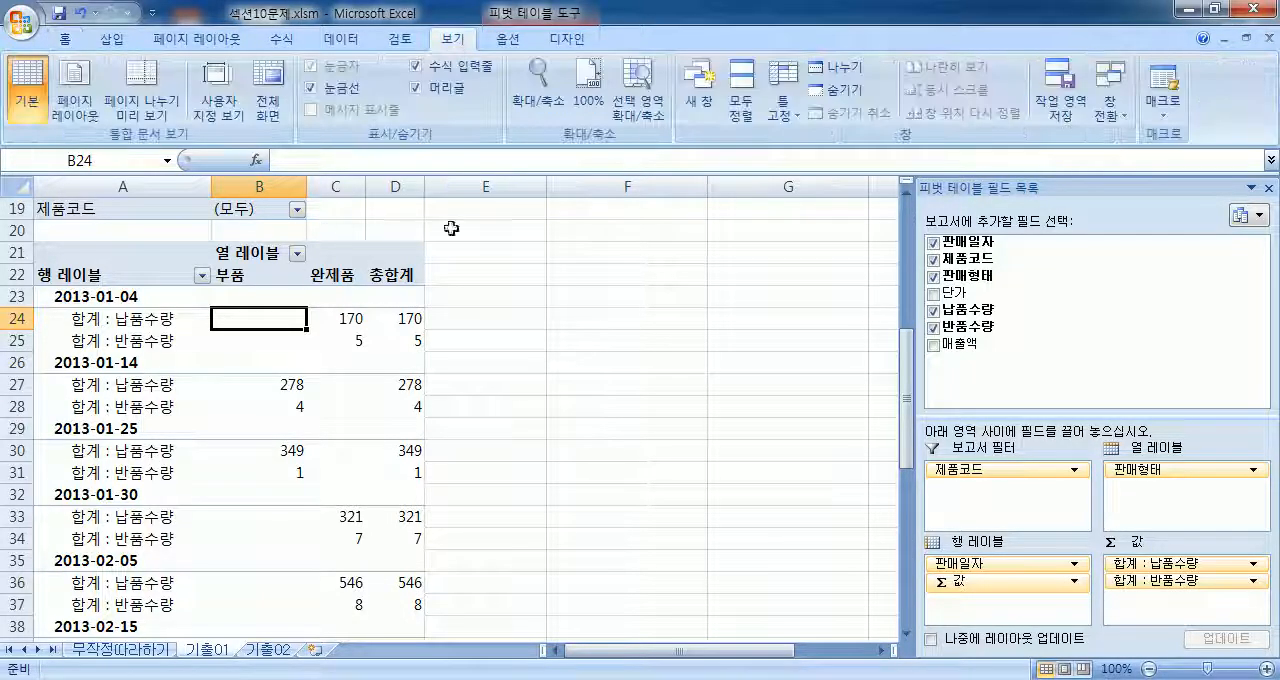
pyautogui.click(508, 40)
pyautogui.click(566, 40)
pyautogui.click(508, 41)
pyautogui.click(560, 41)
pyautogui.click(508, 41)
# Step: Compare the 개요 형식, 압축 형식 and 테이블 형식 report layouts on the PivotTable, returning it to 압축 형식
pyautogui.click(548, 42)
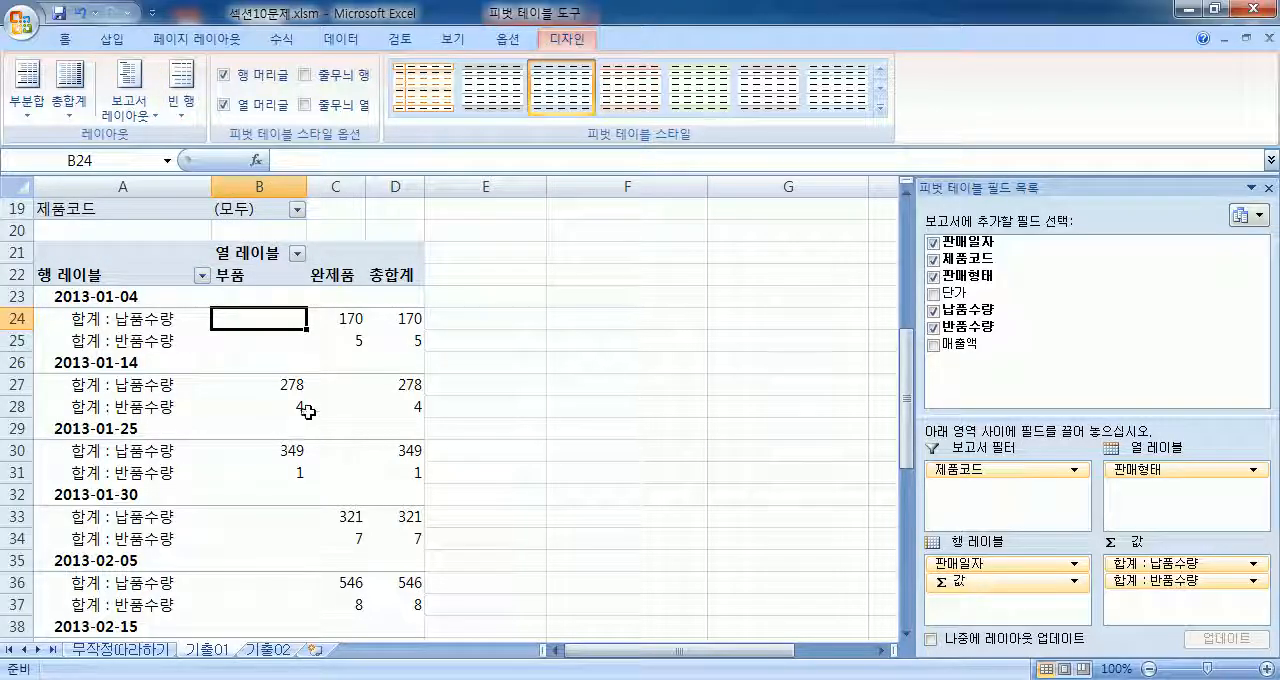
pyautogui.click(128, 105)
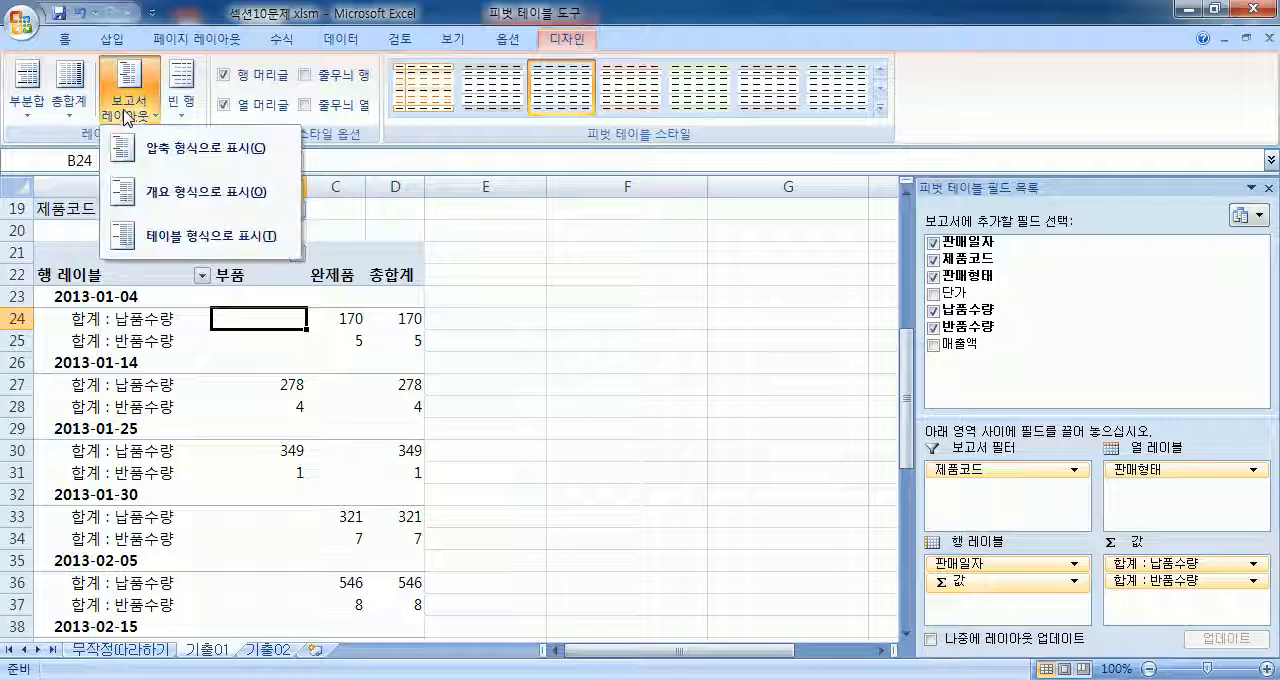
pyautogui.click(175, 203)
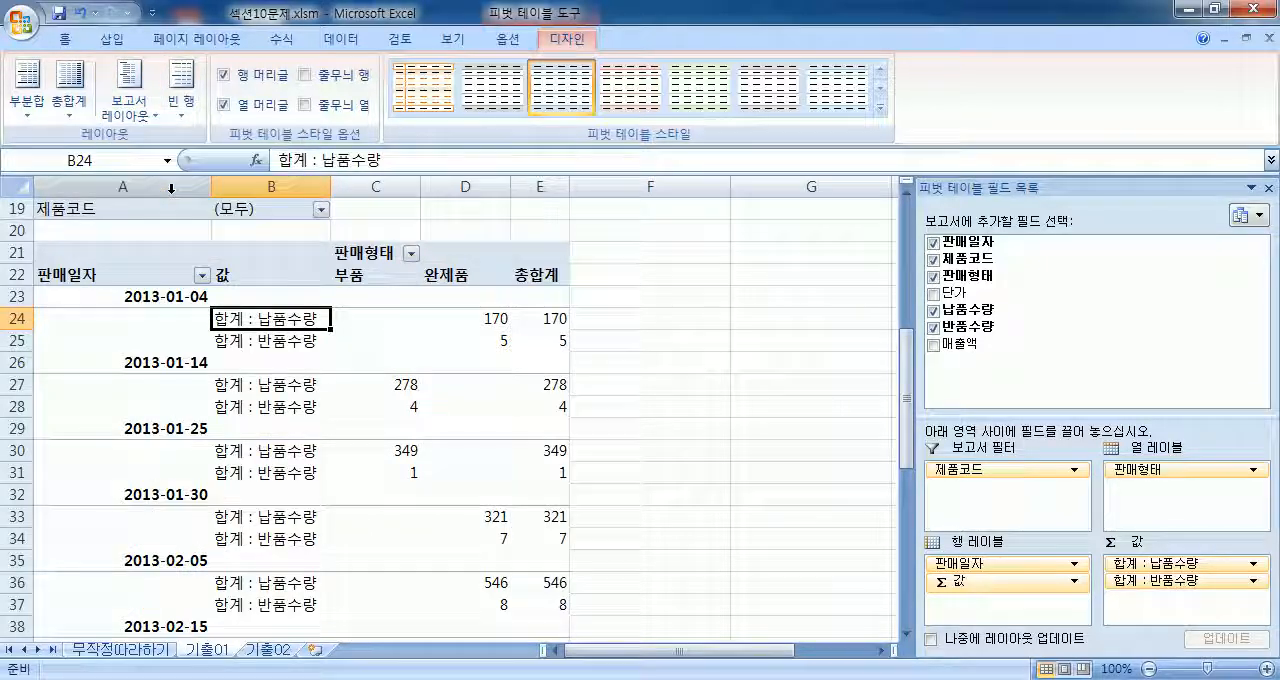
pyautogui.click(130, 106)
pyautogui.click(176, 160)
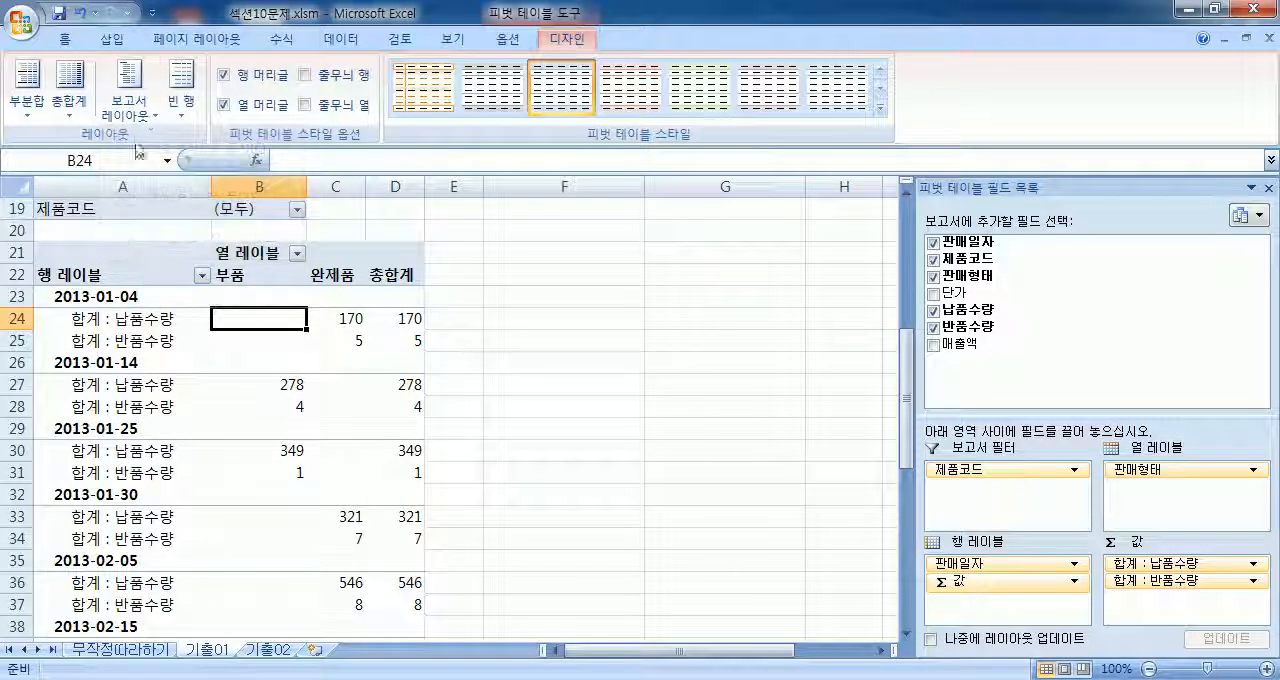
pyautogui.click(130, 106)
pyautogui.click(162, 192)
pyautogui.click(130, 106)
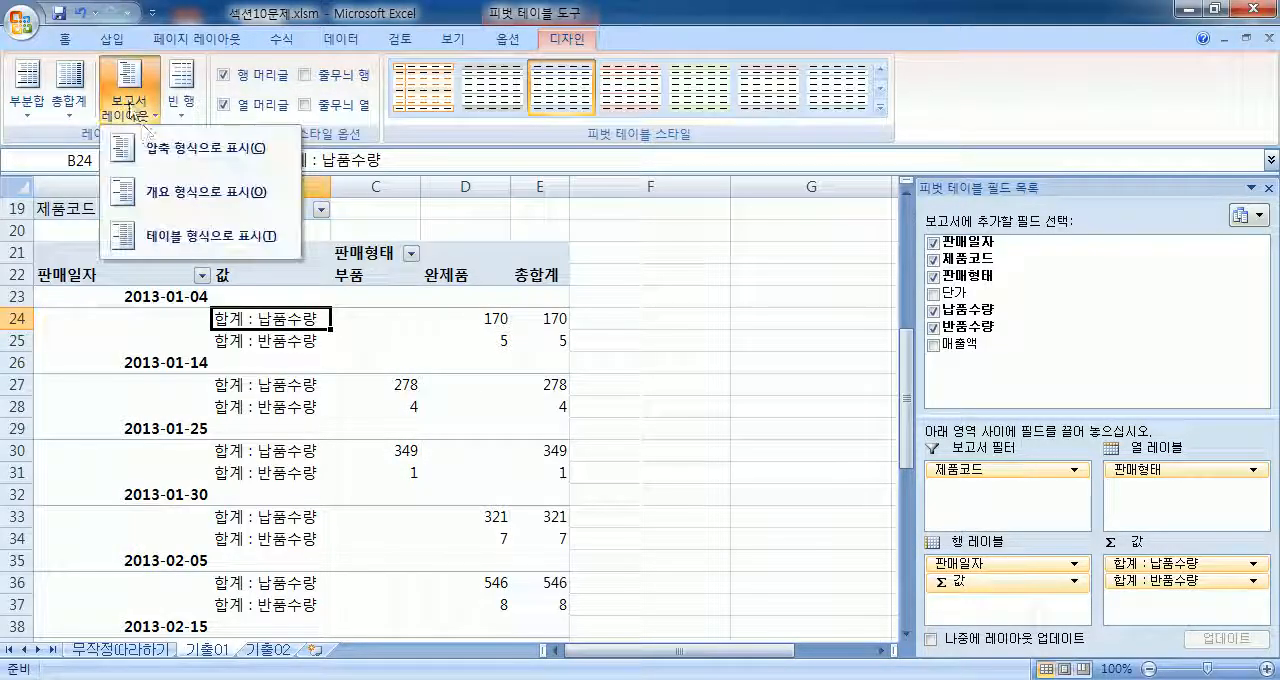
pyautogui.click(164, 236)
pyautogui.click(130, 106)
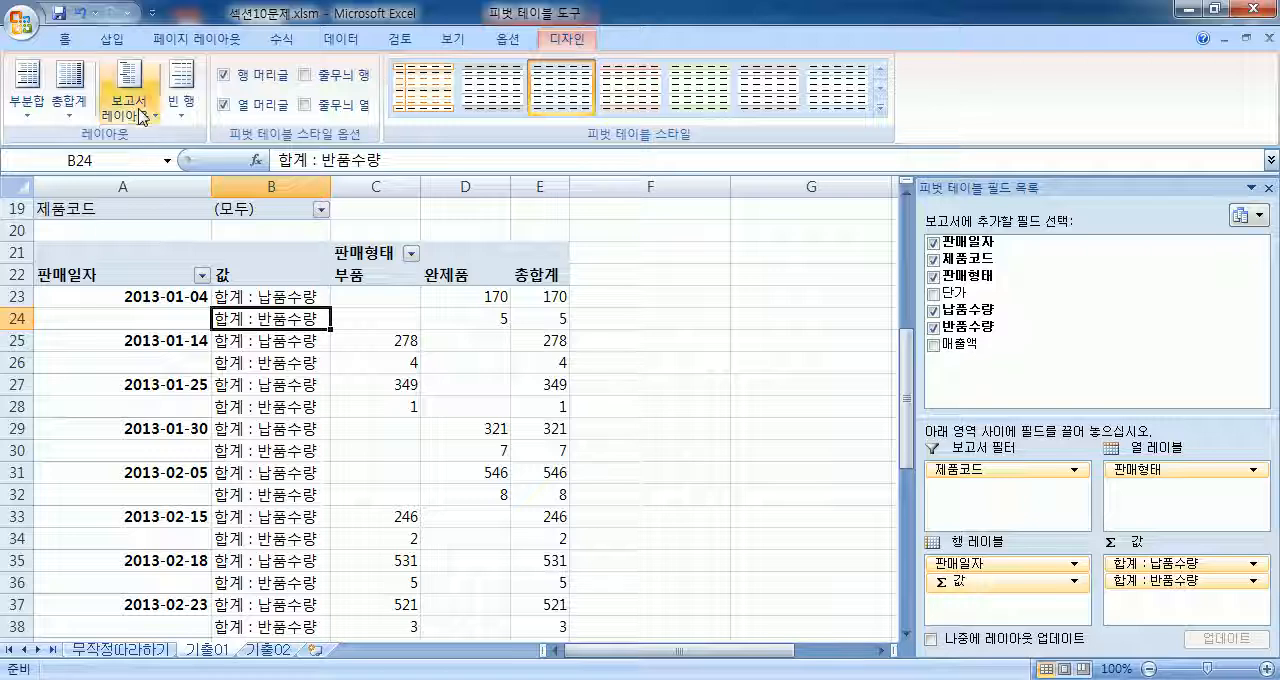
pyautogui.click(180, 150)
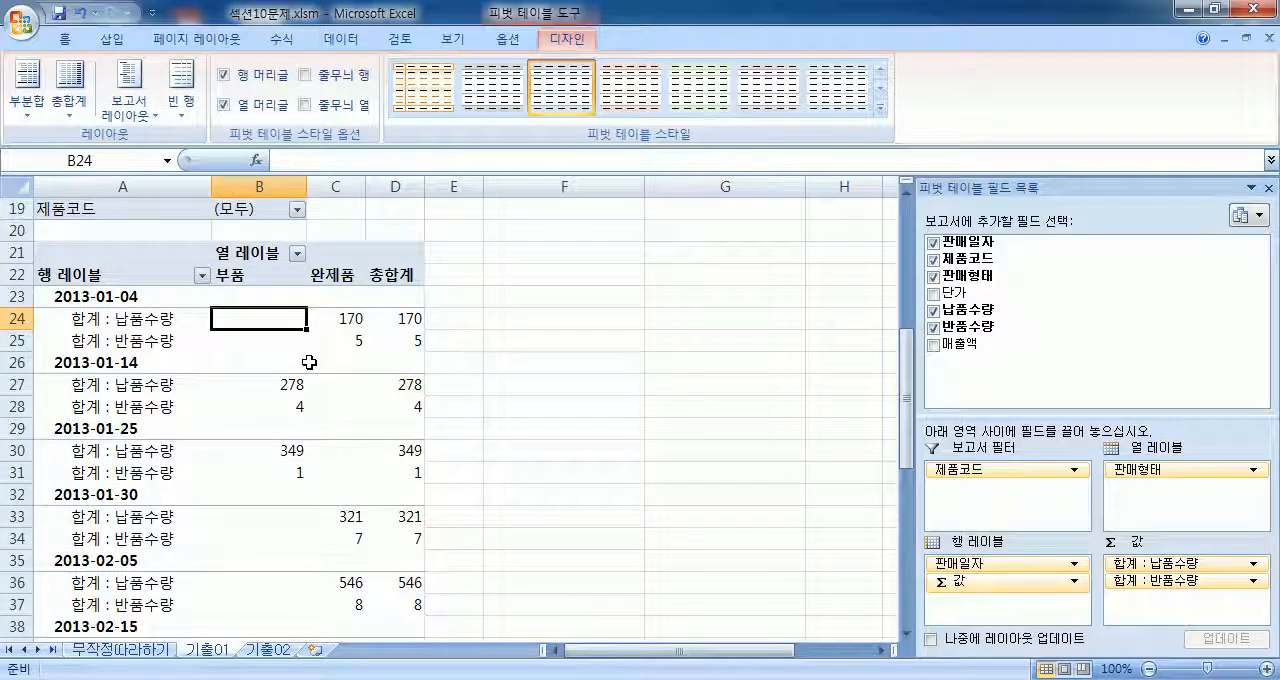
# Step: Set the PivotTable's report layout to 개요 형식으로 표시
pyautogui.click(130, 106)
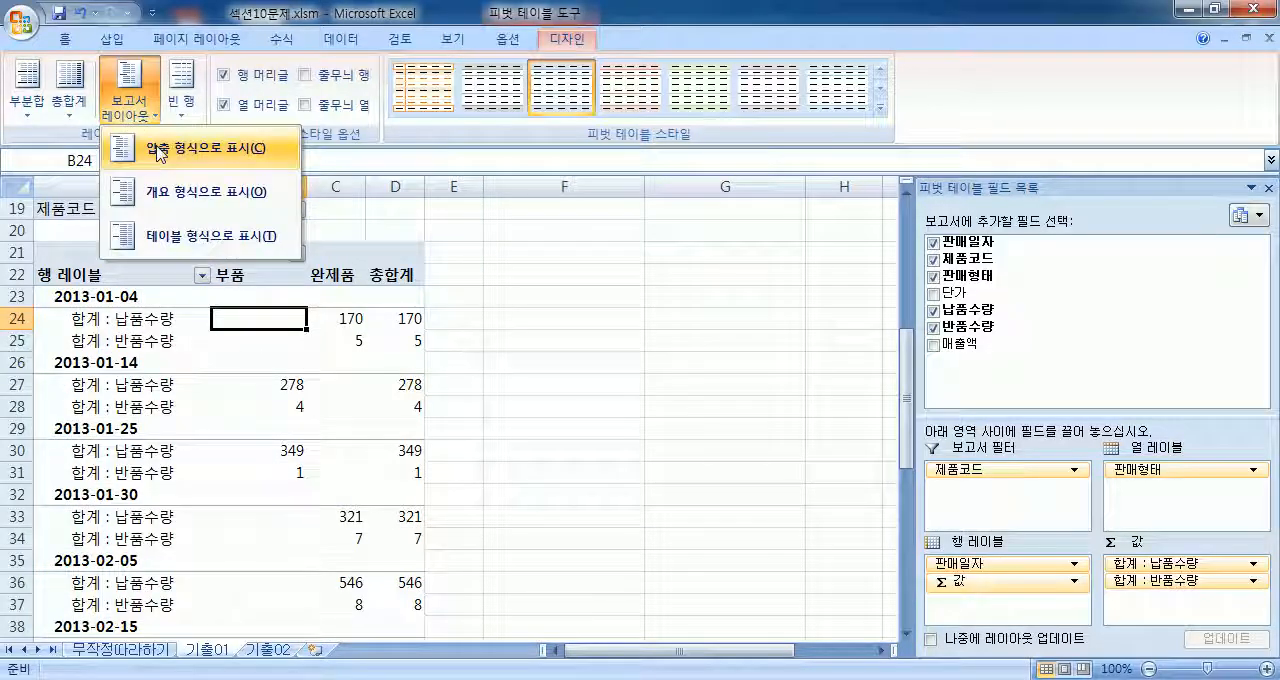
pyautogui.click(158, 197)
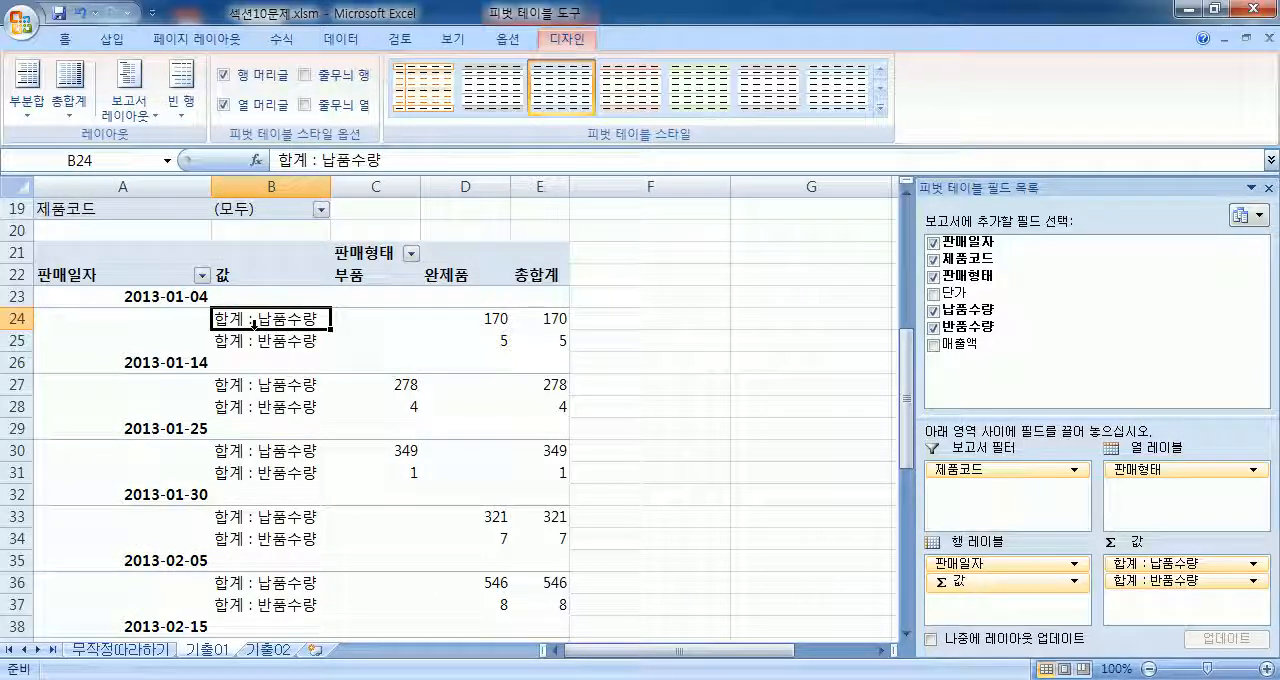
# Step: Switch the PivotTable's report layout to 테이블 형식으로 표시 for comparison and return it to 개요 형식으로 표시
pyautogui.click(130, 106)
pyautogui.click(177, 237)
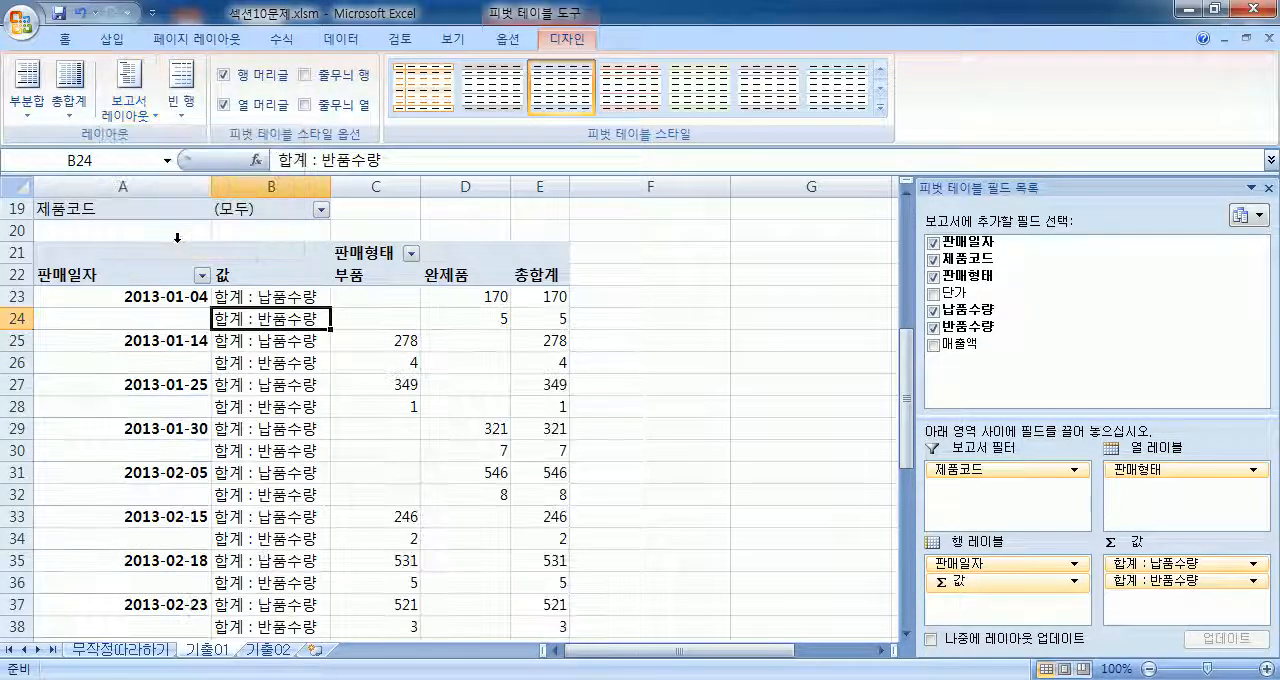
pyautogui.click(130, 106)
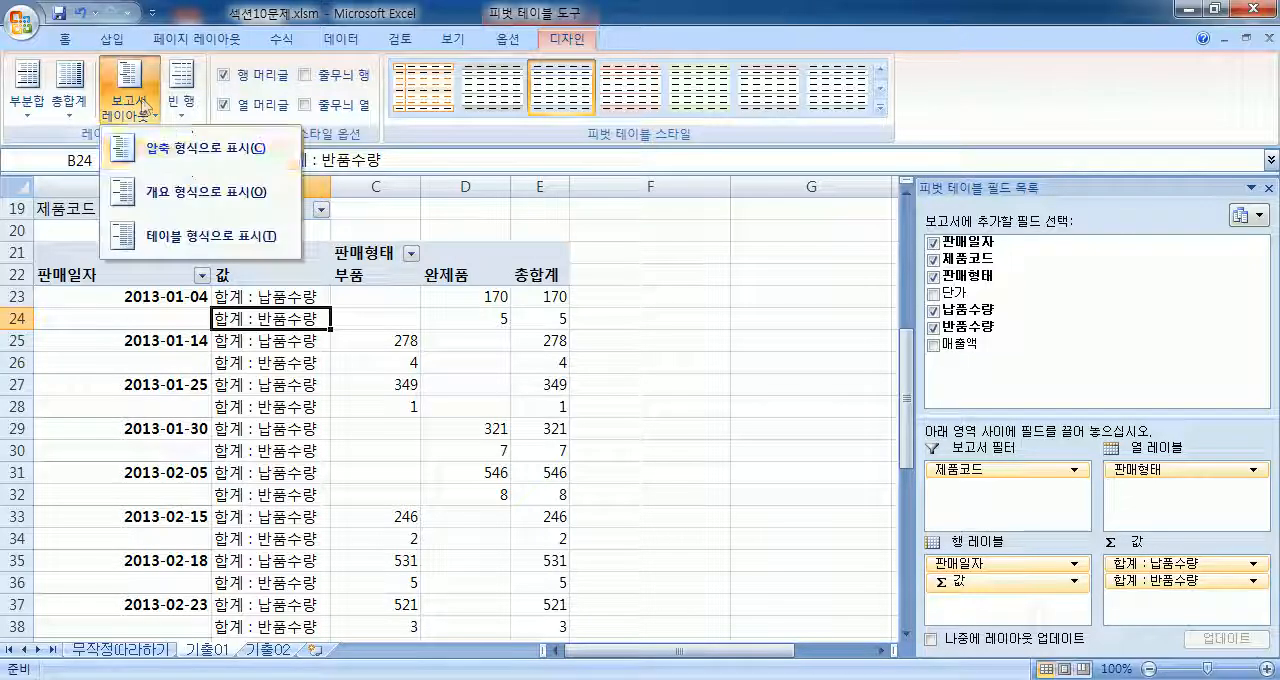
pyautogui.click(185, 191)
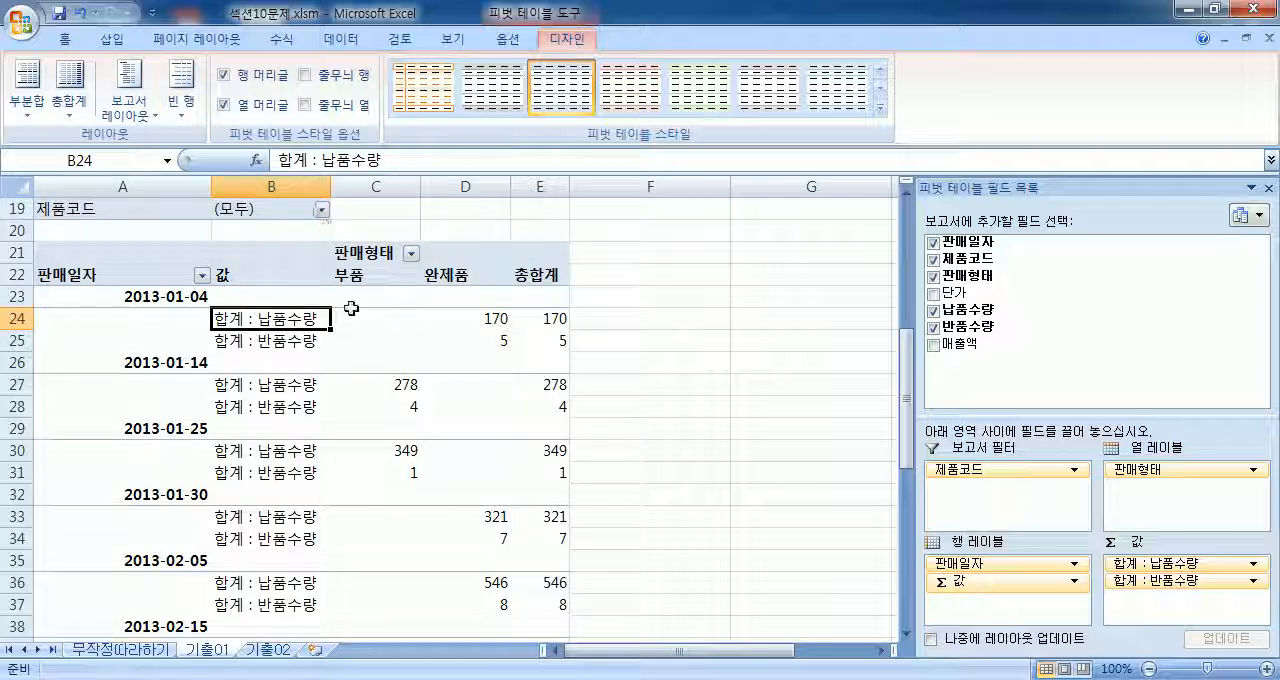
# Step: Apply 쉼표 스타일 to the PivotTable's values in C23:E60, including the grand totals
pyautogui.moveTo(363, 296); pyautogui.dragTo(537, 578)
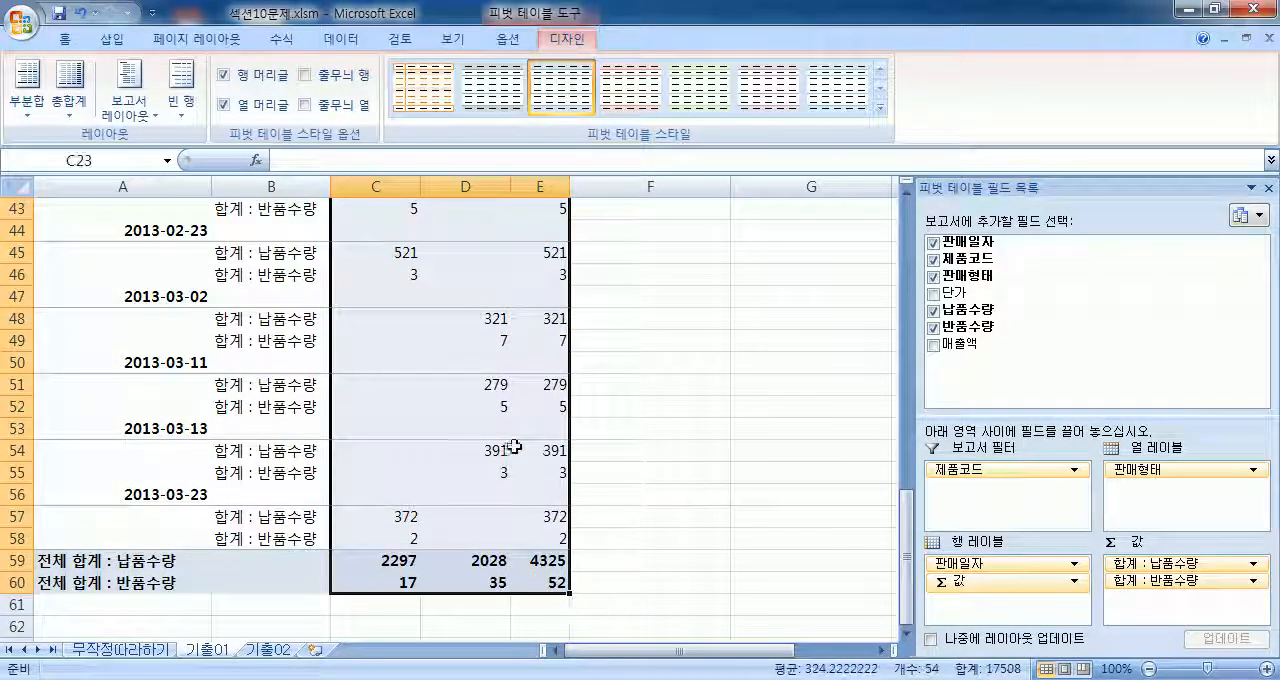
pyautogui.scroll(-2, 512, 440)
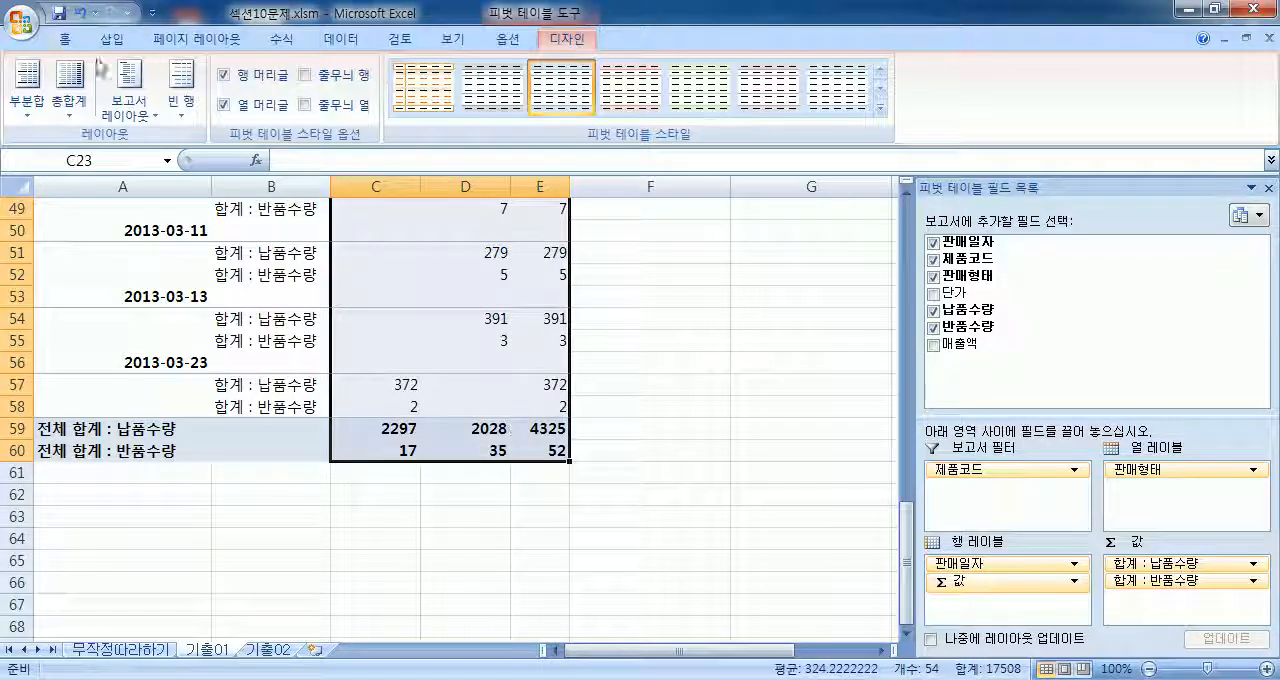
pyautogui.click(66, 39)
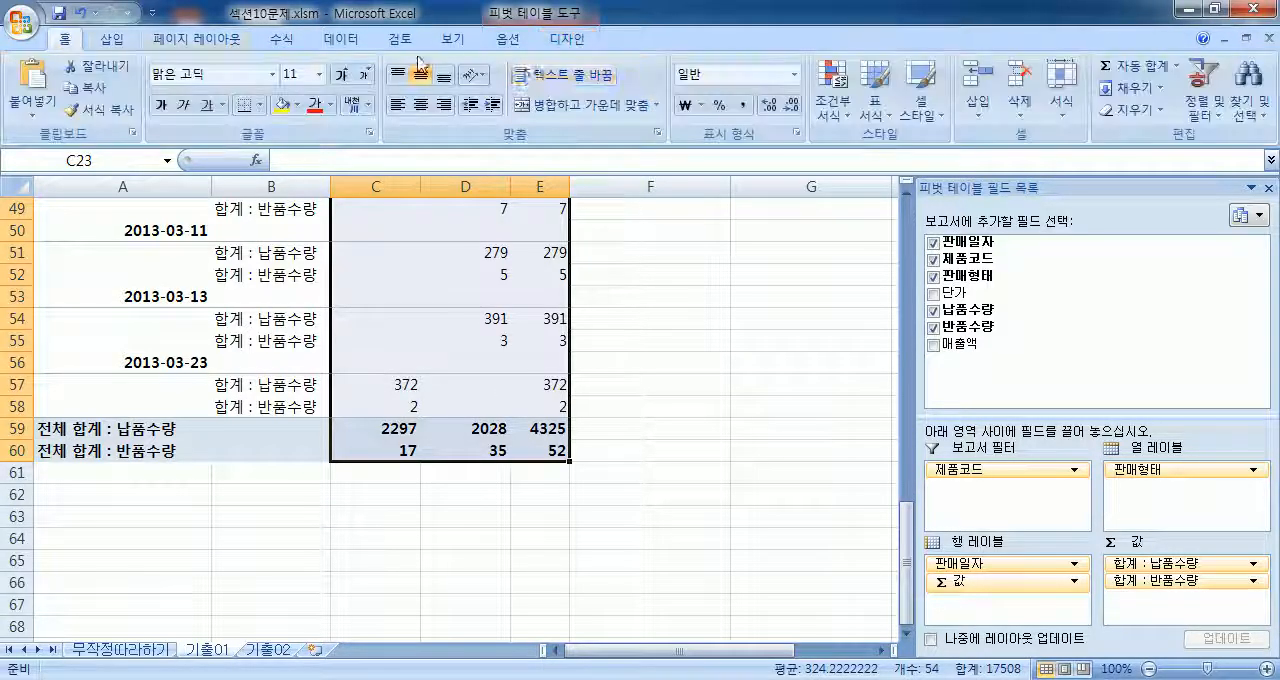
pyautogui.click(742, 107)
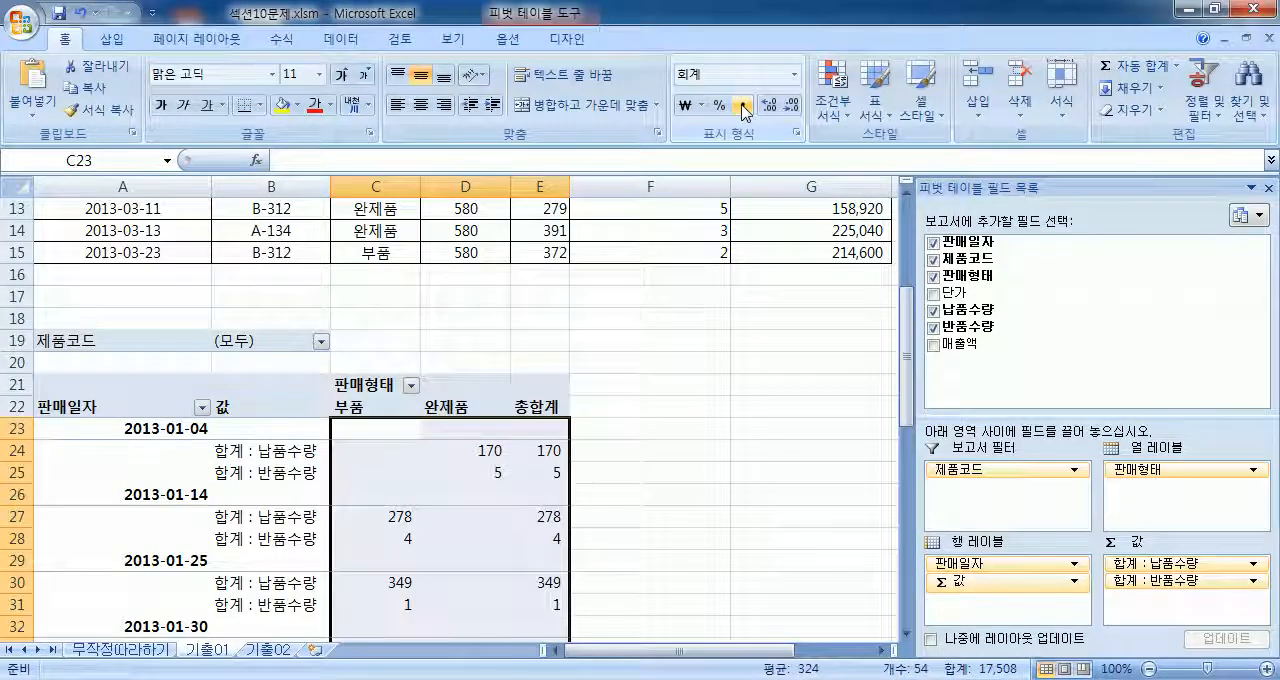
pyautogui.scroll(-7, 471, 249)
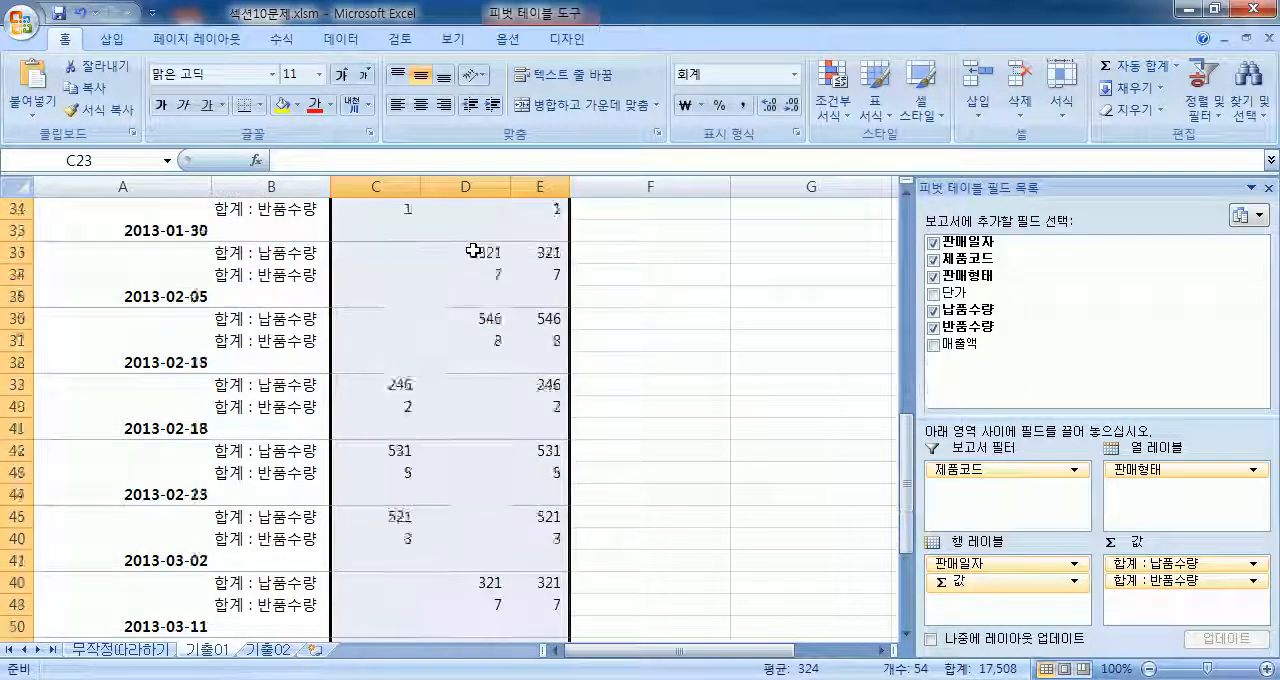
pyautogui.scroll(-1, 657, 173)
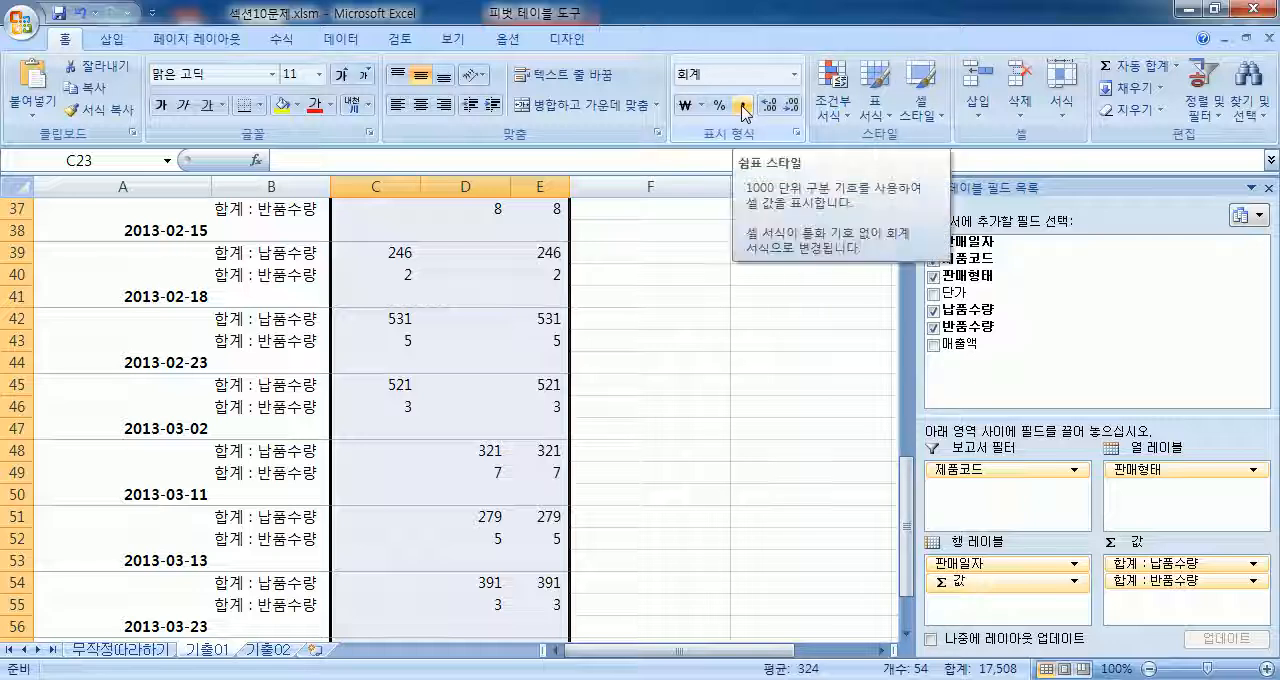
# Step: Review the number format of the 최대값 : 상여금 field in the PivotTable on sheet 무작정따라하기, and return to sheet 기출01
pyautogui.click(162, 652)
pyautogui.moveTo(155, 432); pyautogui.dragTo(592, 504)
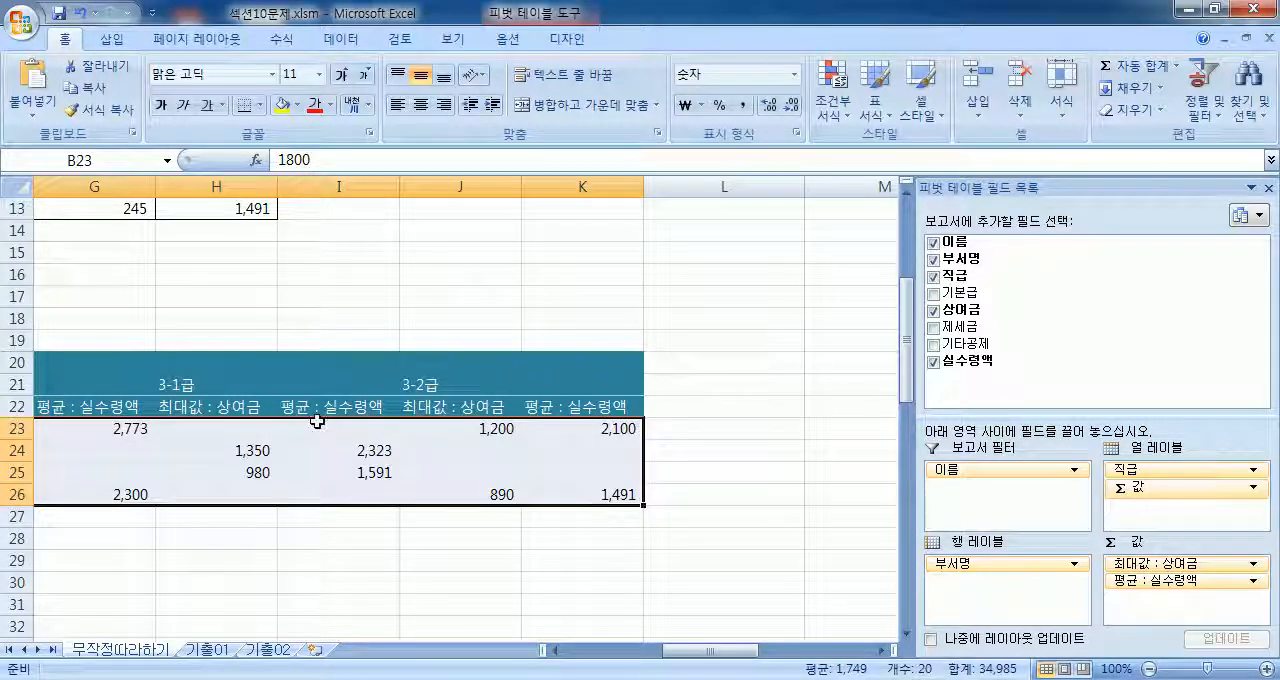
pyautogui.moveTo(687, 652); pyautogui.dragTo(592, 652)
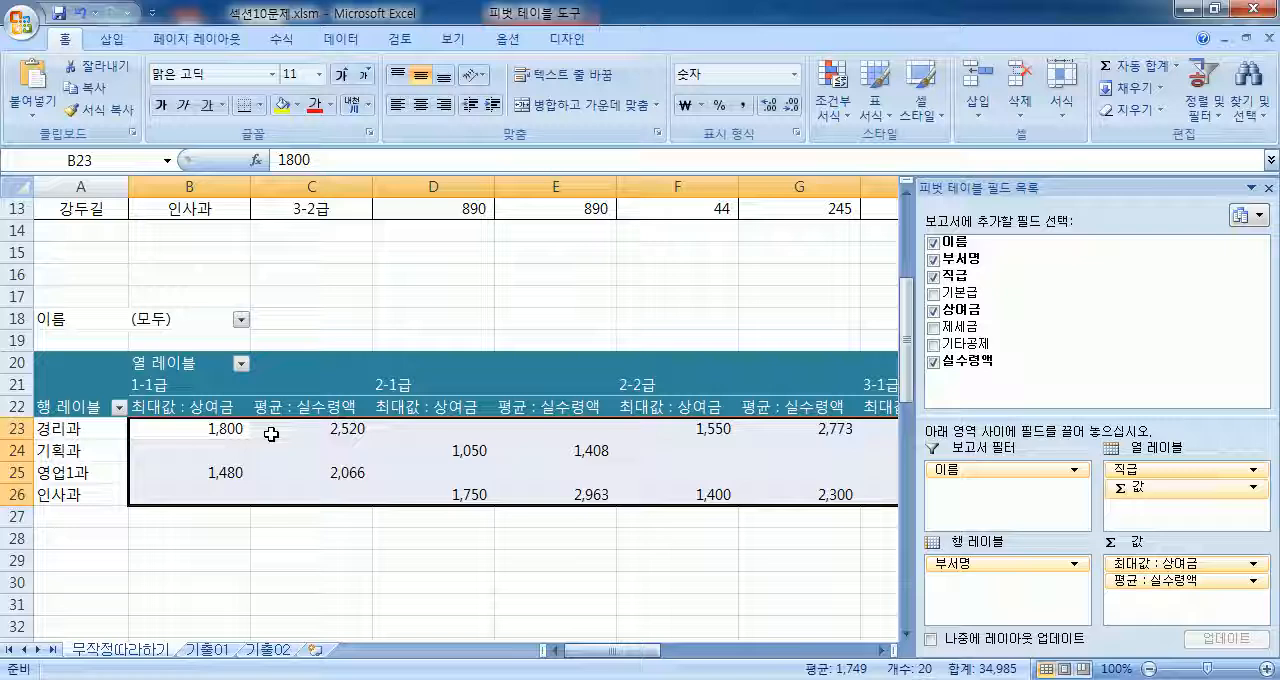
pyautogui.click(190, 407)
pyautogui.doubleClick(190, 407)
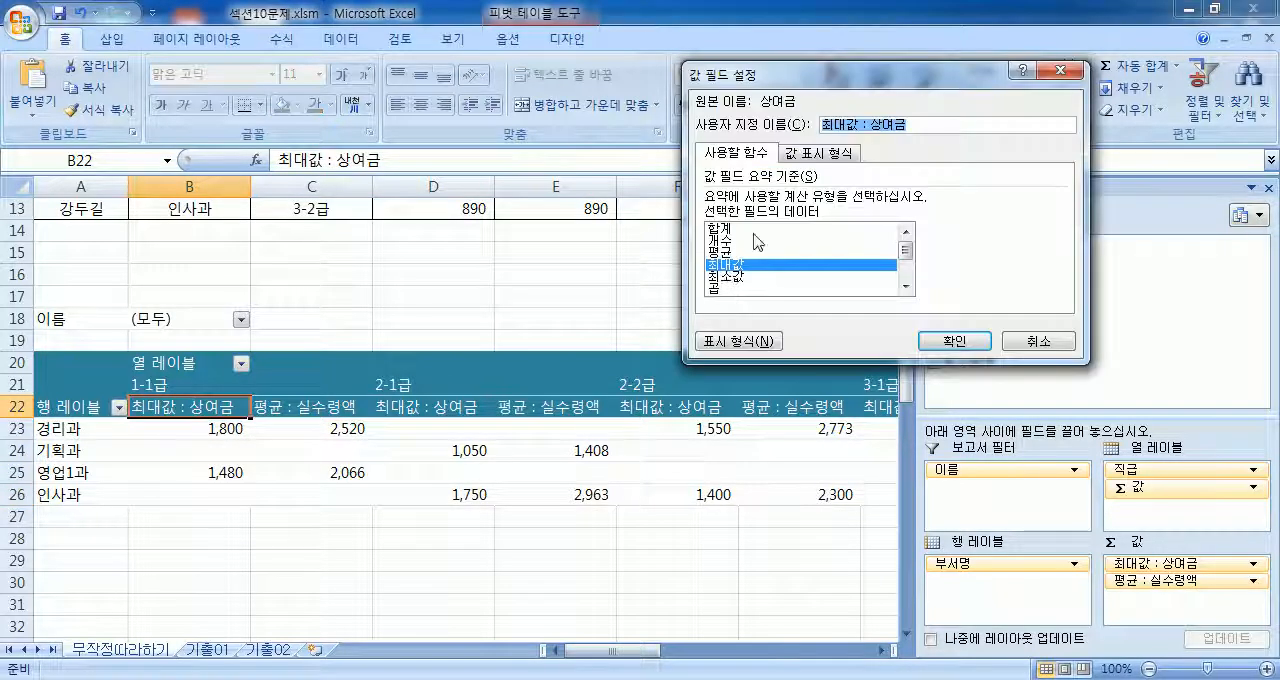
pyautogui.click(738, 341)
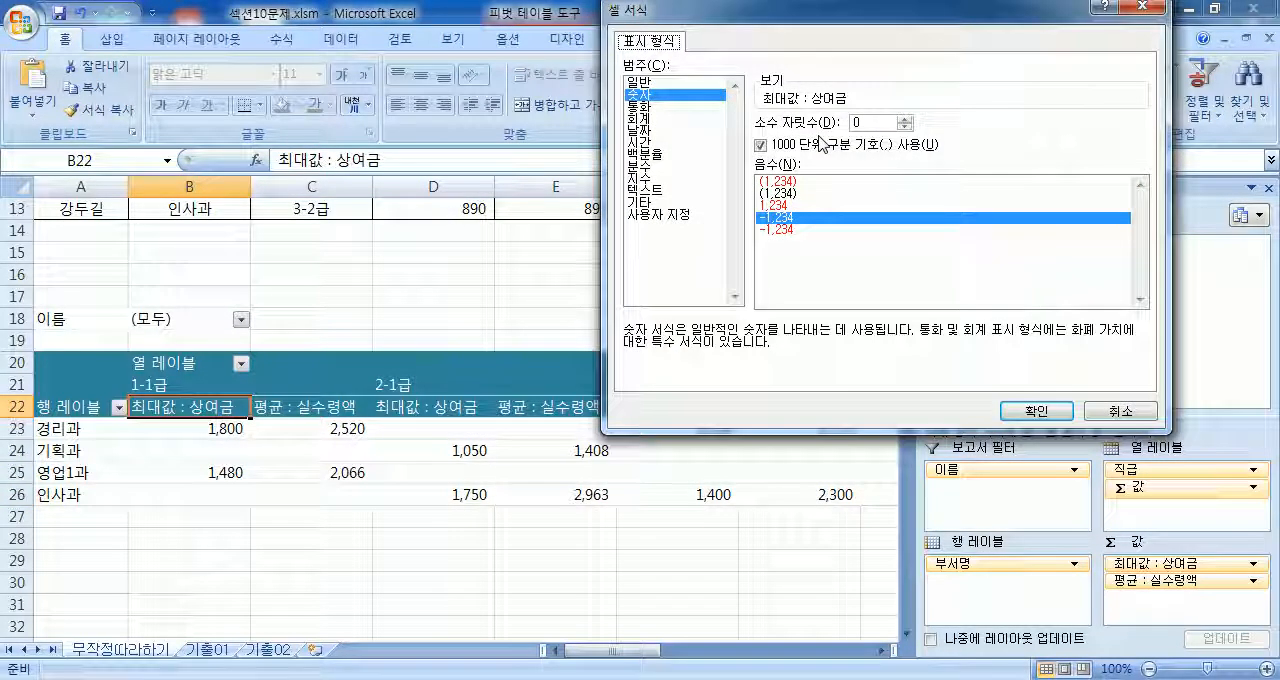
pyautogui.press('Return')
pyautogui.press('Return')
pyautogui.click(220, 649)
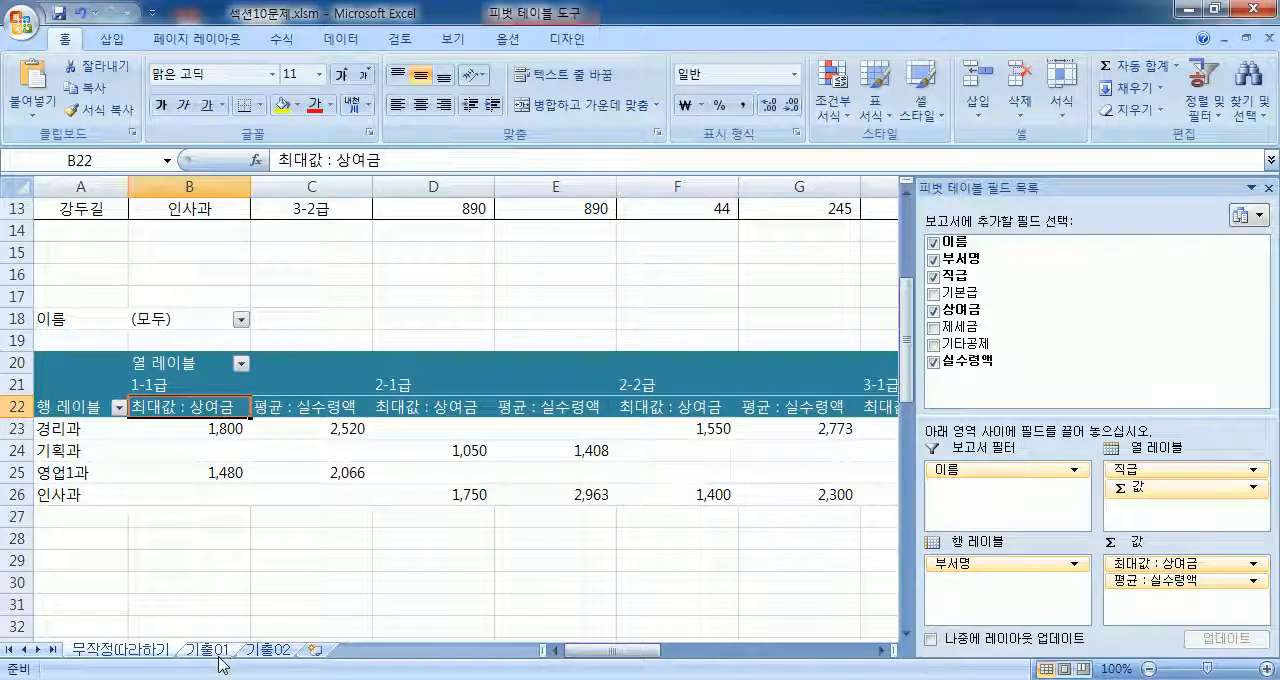
# Step: Filter the PivotTable's 판매형태 column field to show only 완제품
pyautogui.scroll(7, 400, 245)
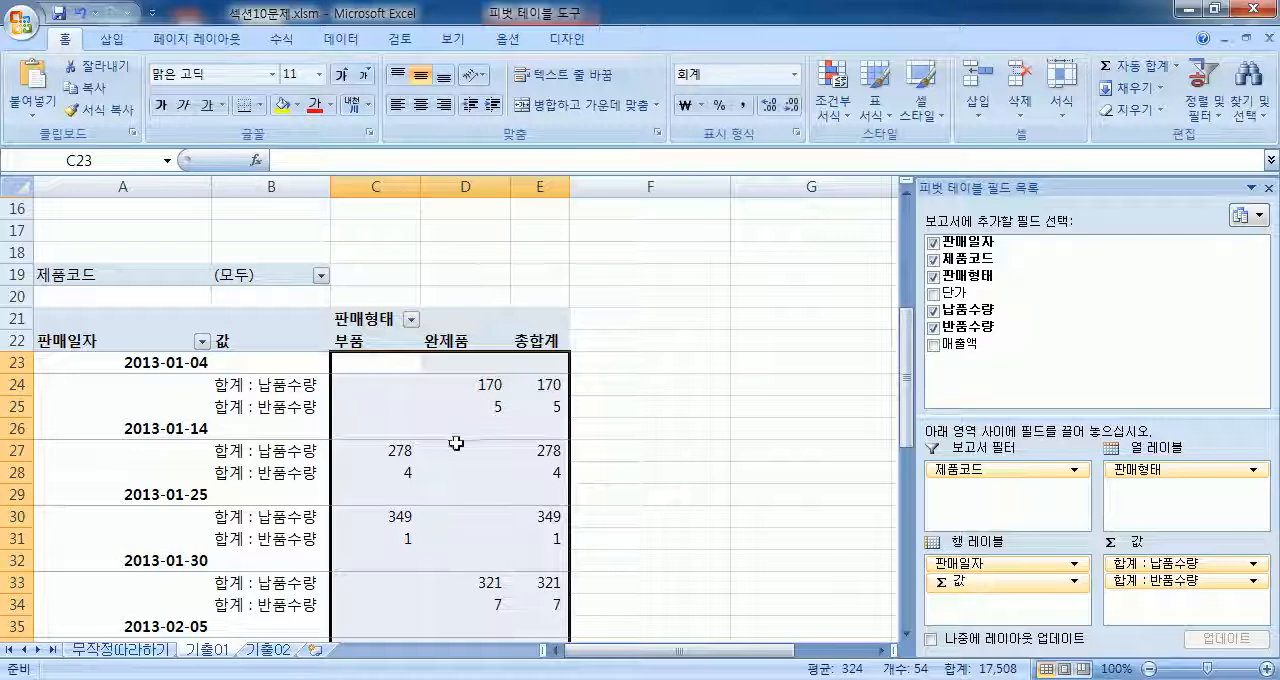
pyautogui.click(397, 410)
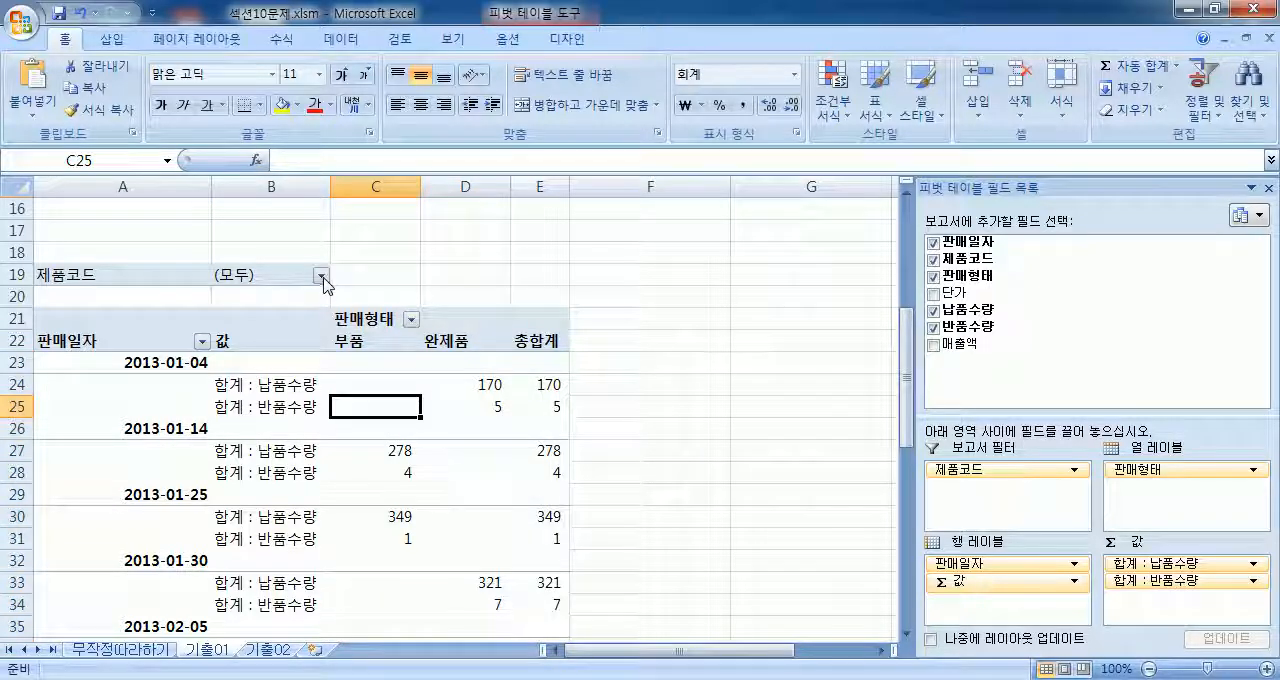
pyautogui.click(321, 277)
pyautogui.click(321, 277)
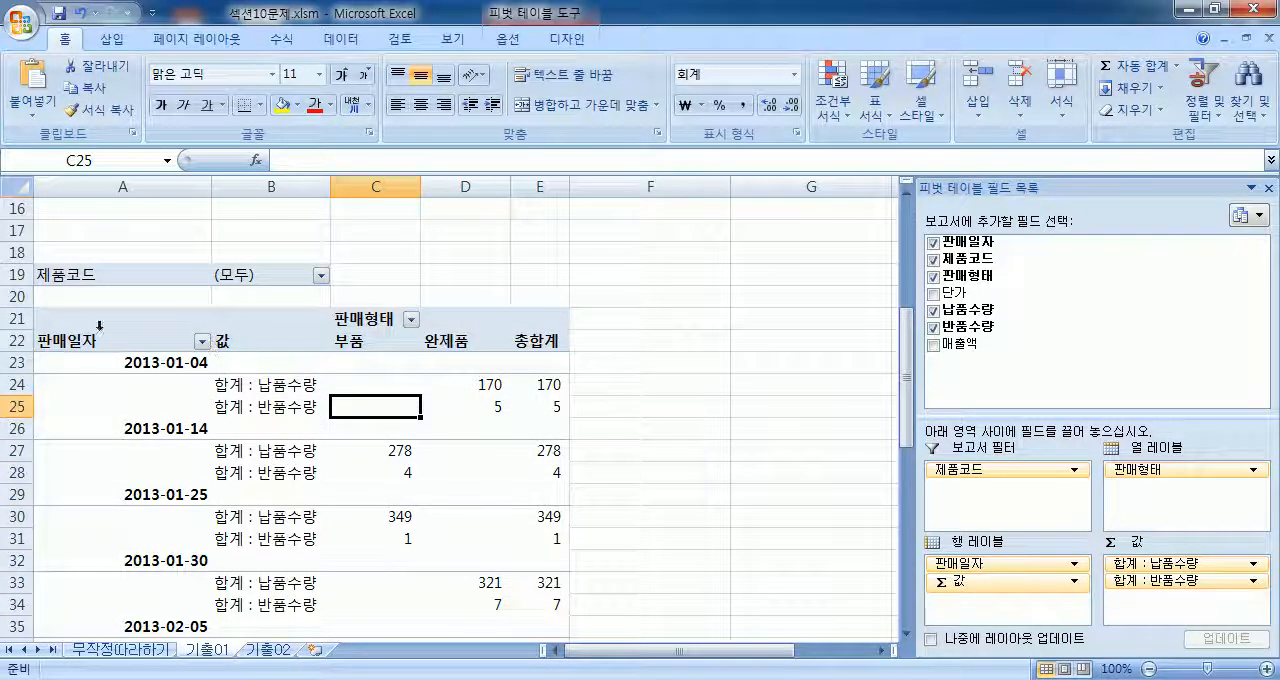
pyautogui.click(410, 320)
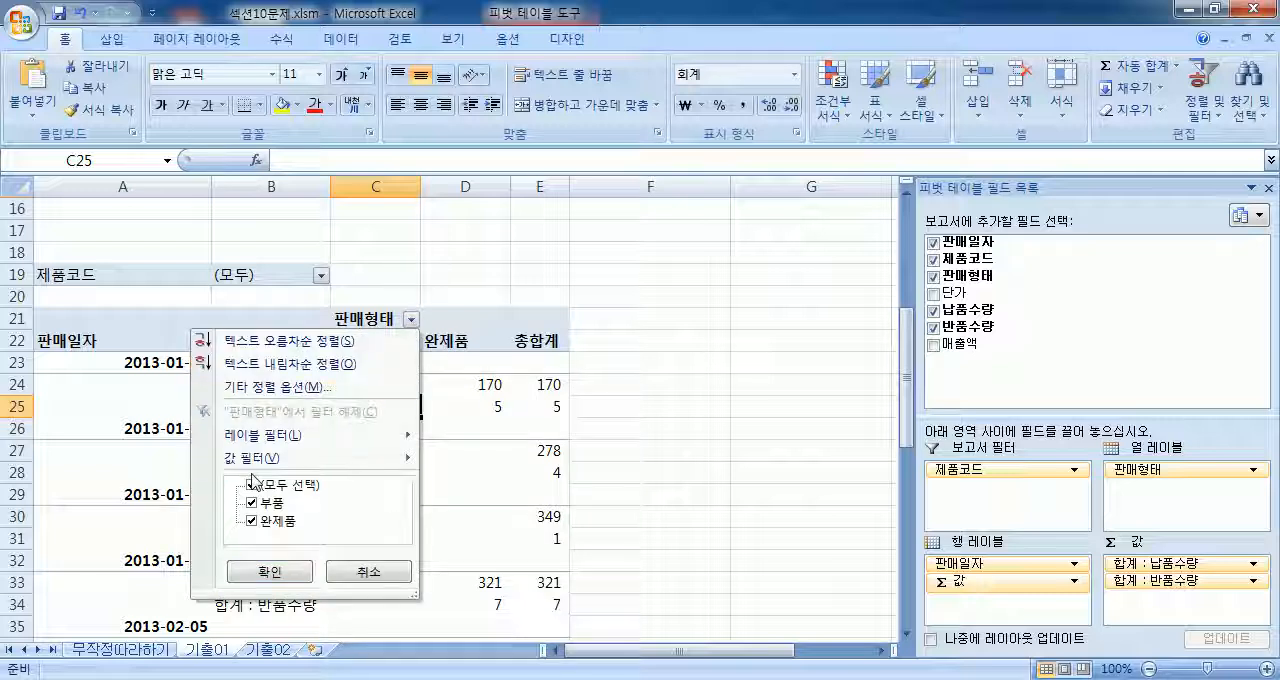
pyautogui.click(252, 504)
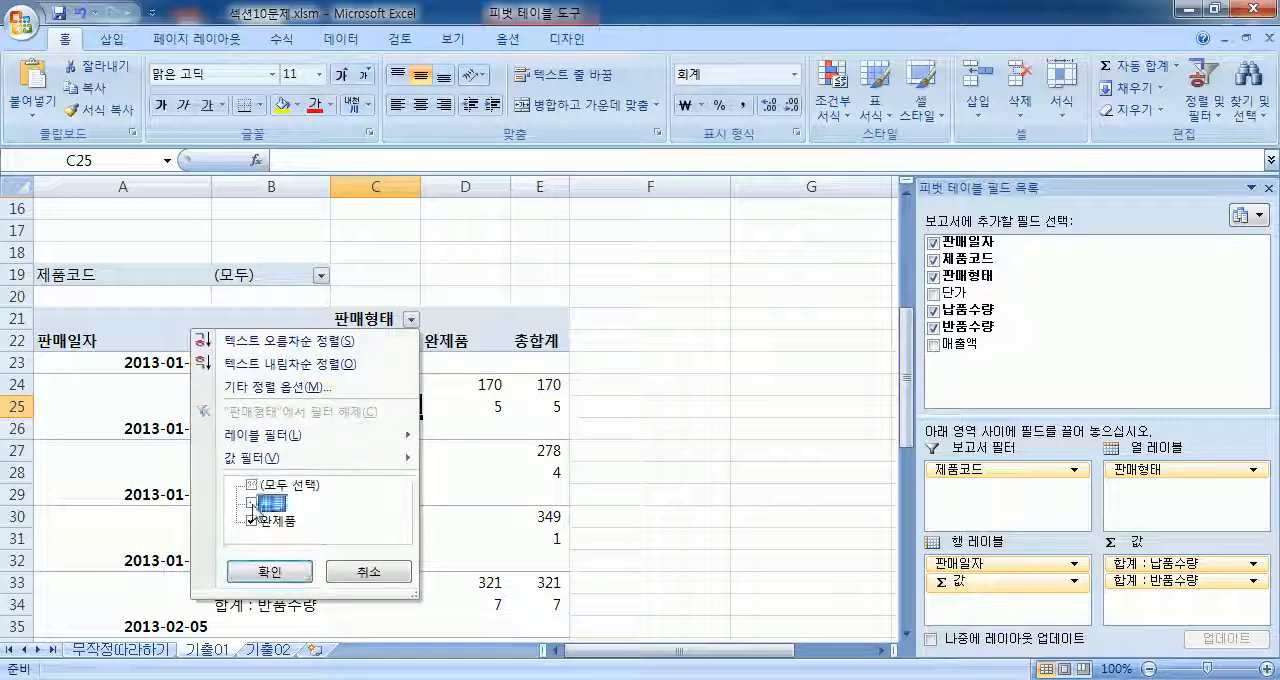
pyautogui.click(259, 503)
pyautogui.click(265, 571)
pyautogui.scroll(-4, 514, 400)
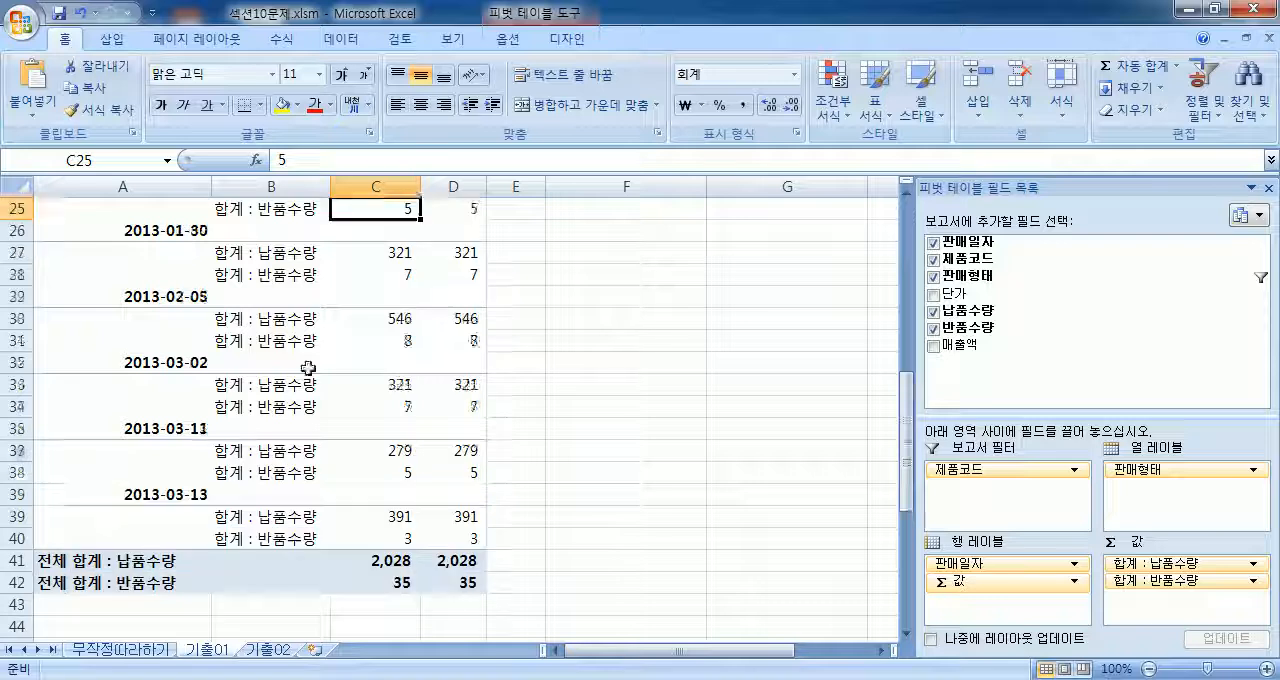
pyautogui.scroll(2, 293, 363)
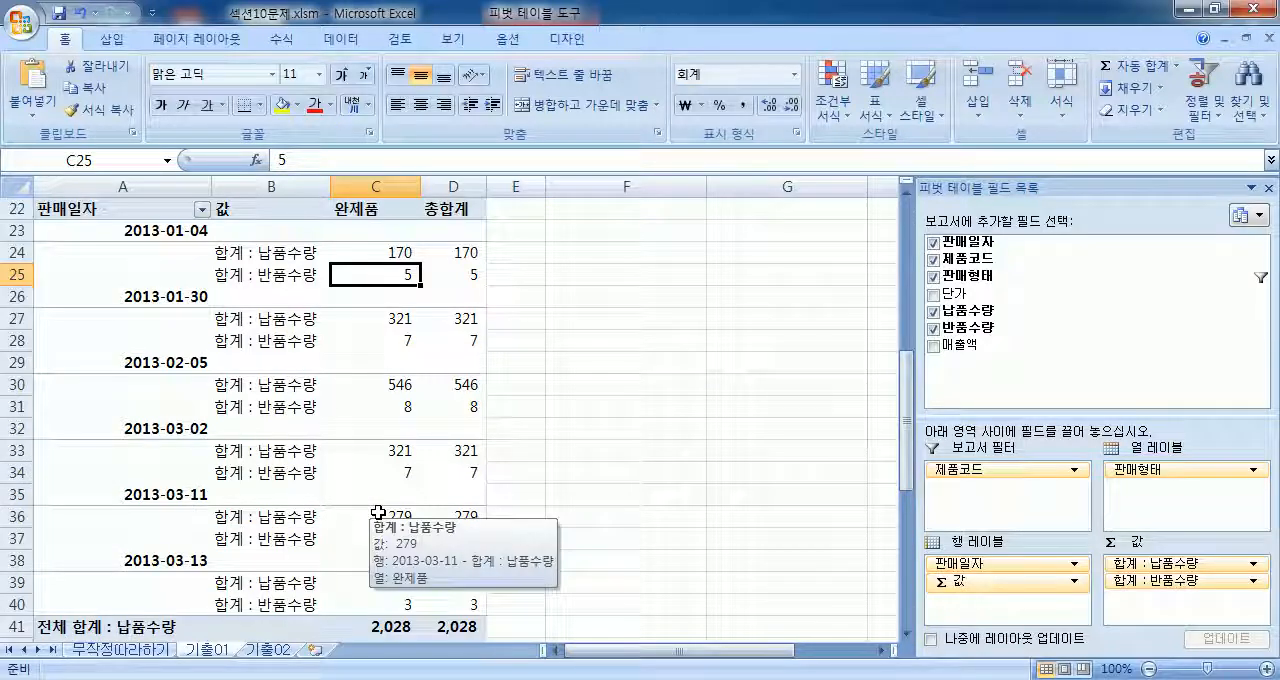
pyautogui.scroll(2, 378, 513)
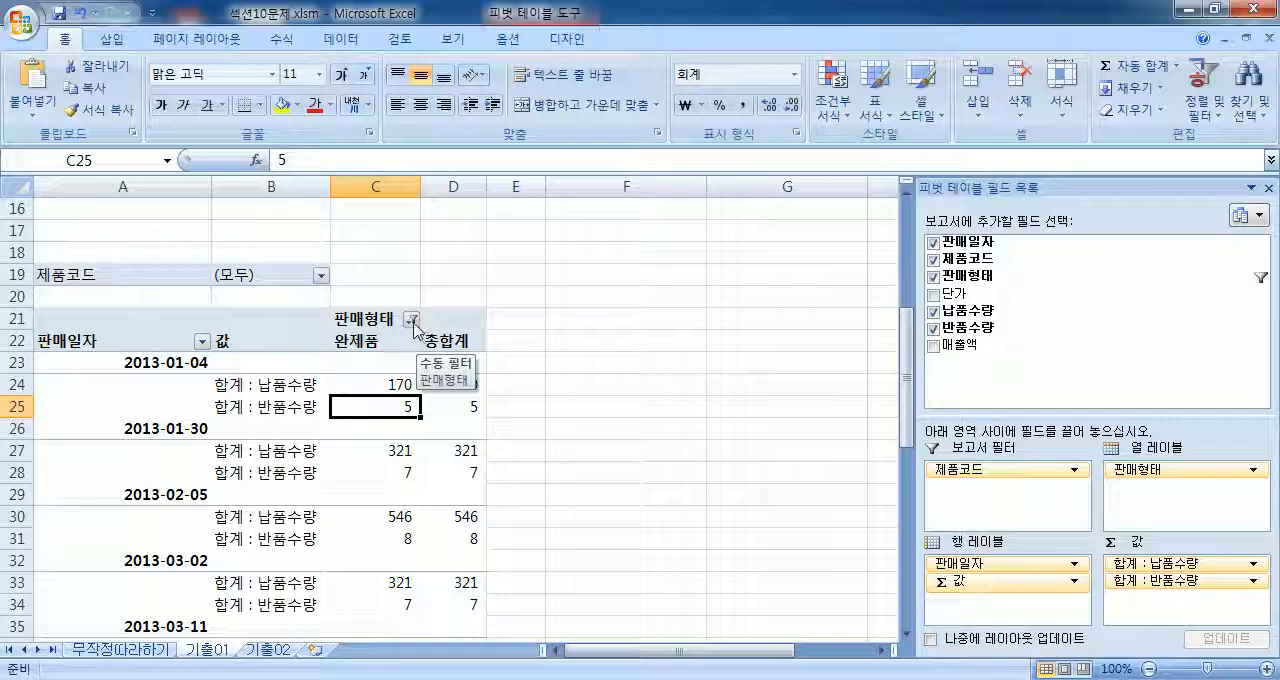
pyautogui.click(150, 367)
pyautogui.scroll(-2, 190, 365)
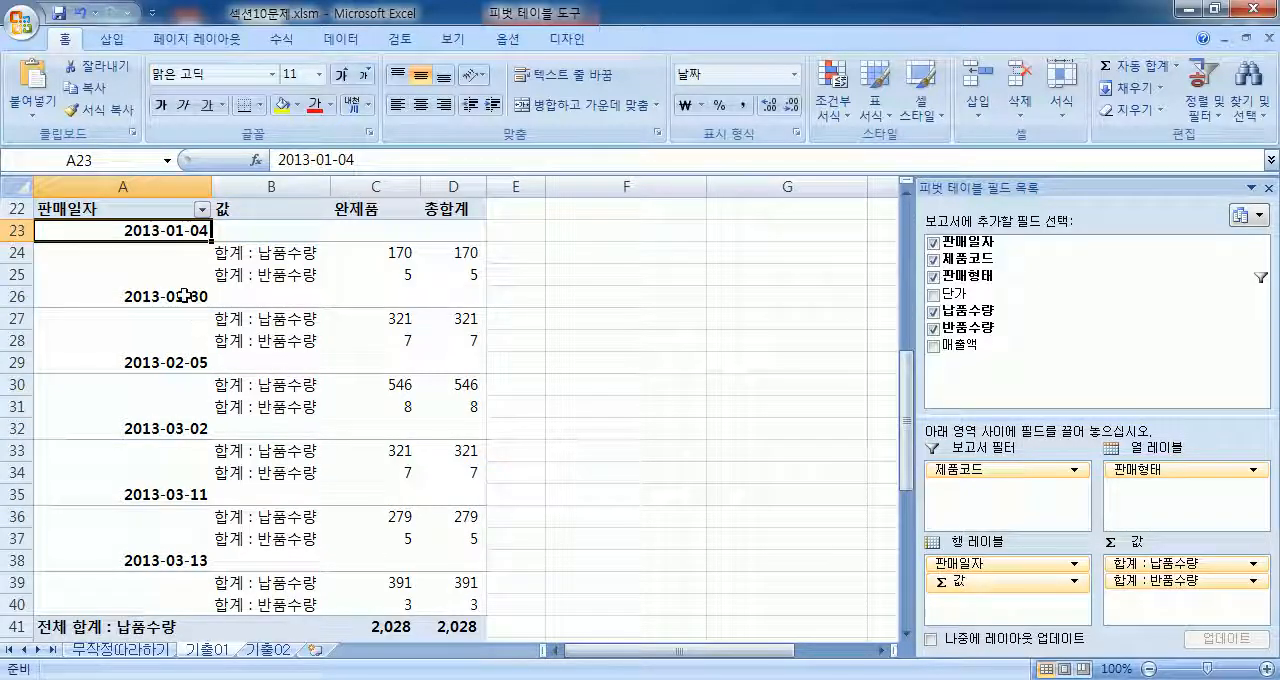
pyautogui.click(183, 296)
pyautogui.rightClick(183, 296)
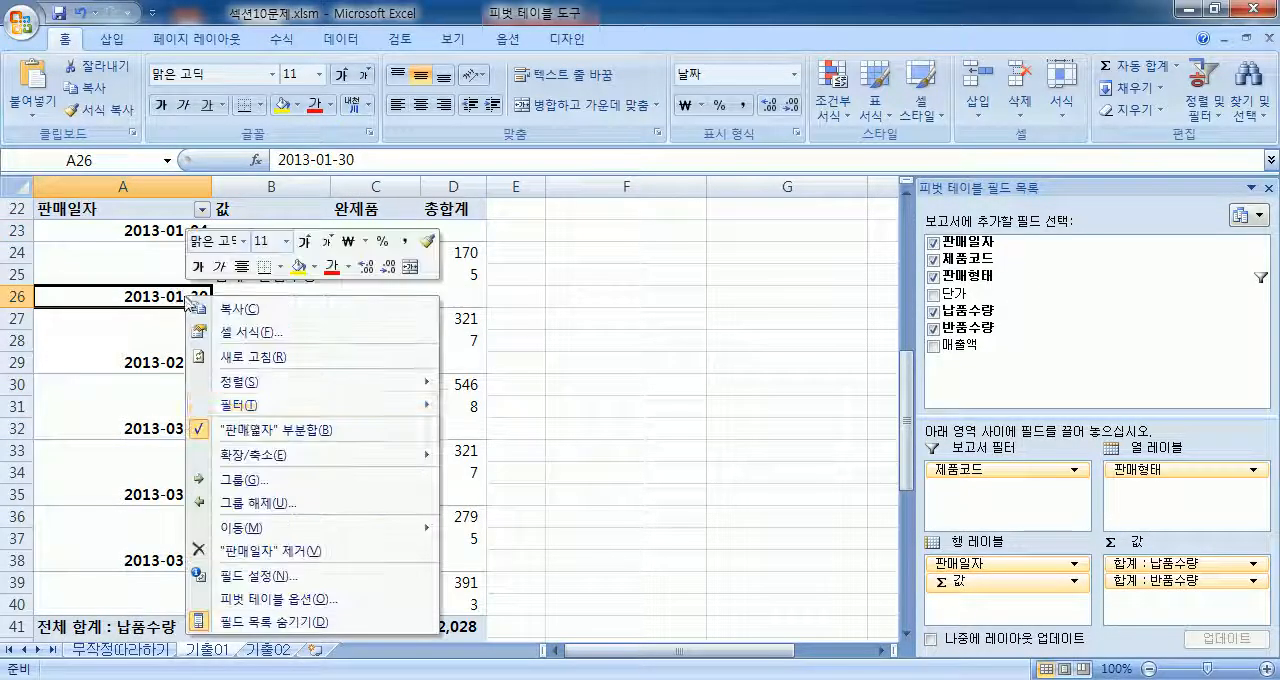
pyautogui.click(250, 484)
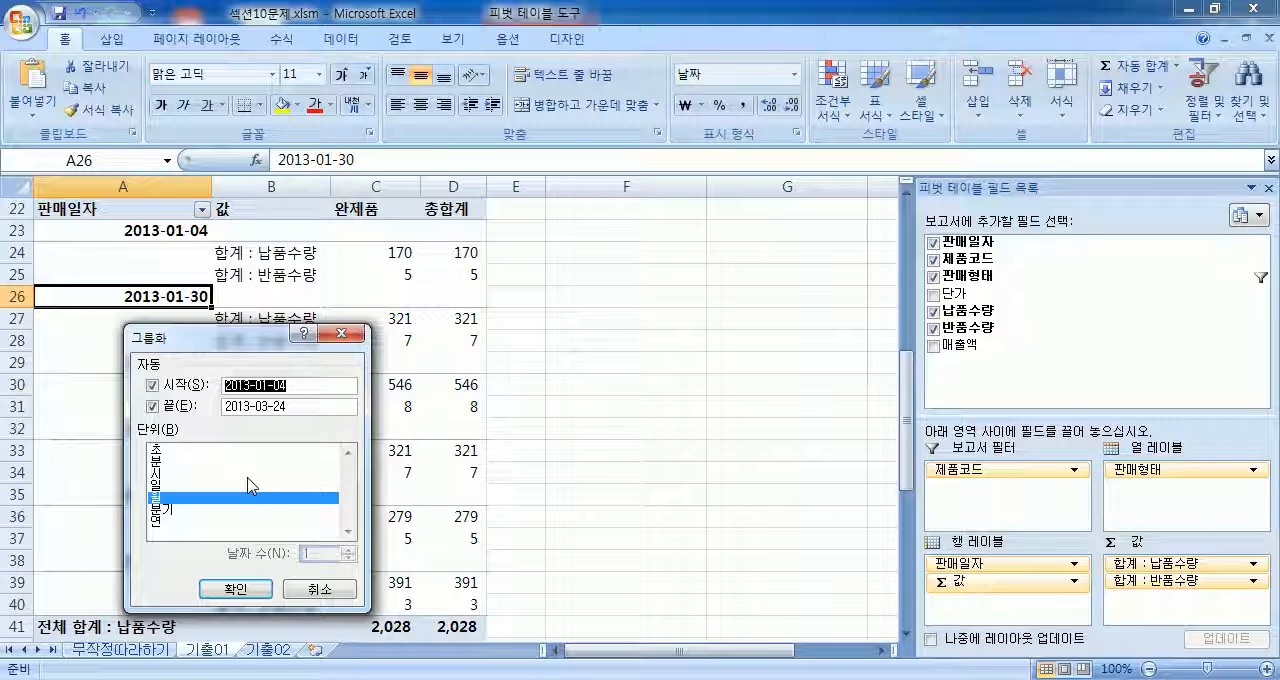
pyautogui.click(318, 589)
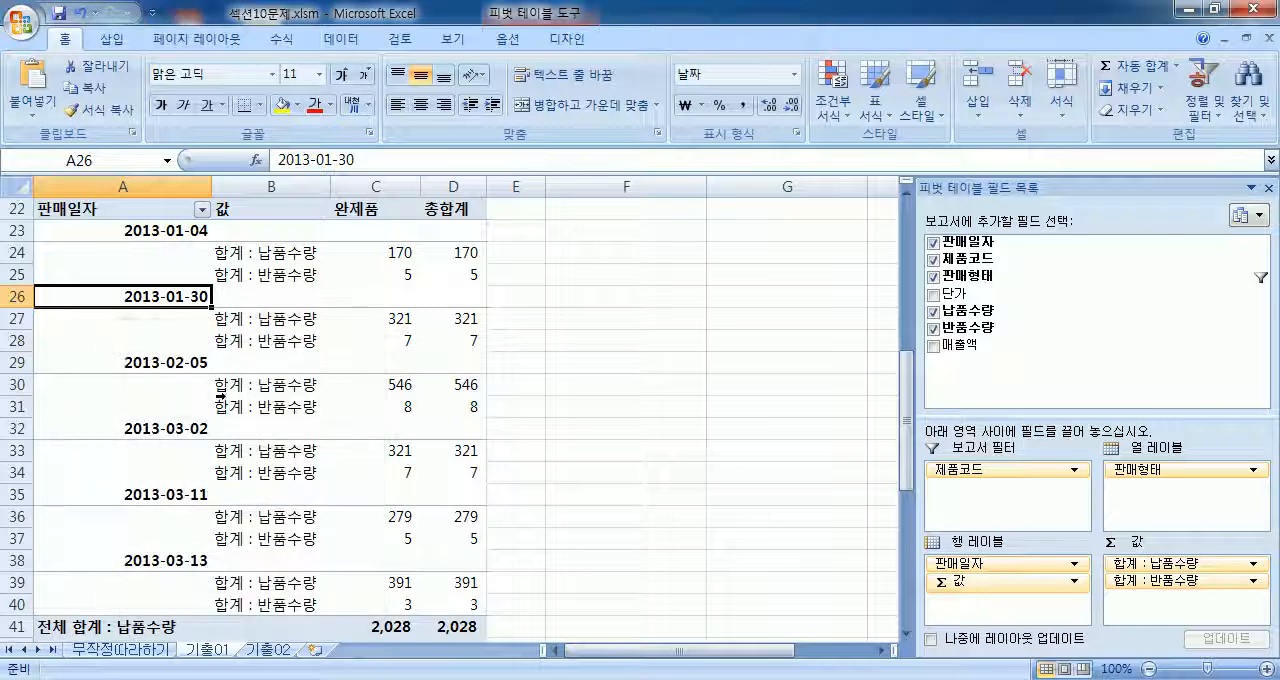
# Step: Group the PivotTable's 판매일자 dates by 월
pyautogui.click(170, 233)
pyautogui.rightClick(170, 233)
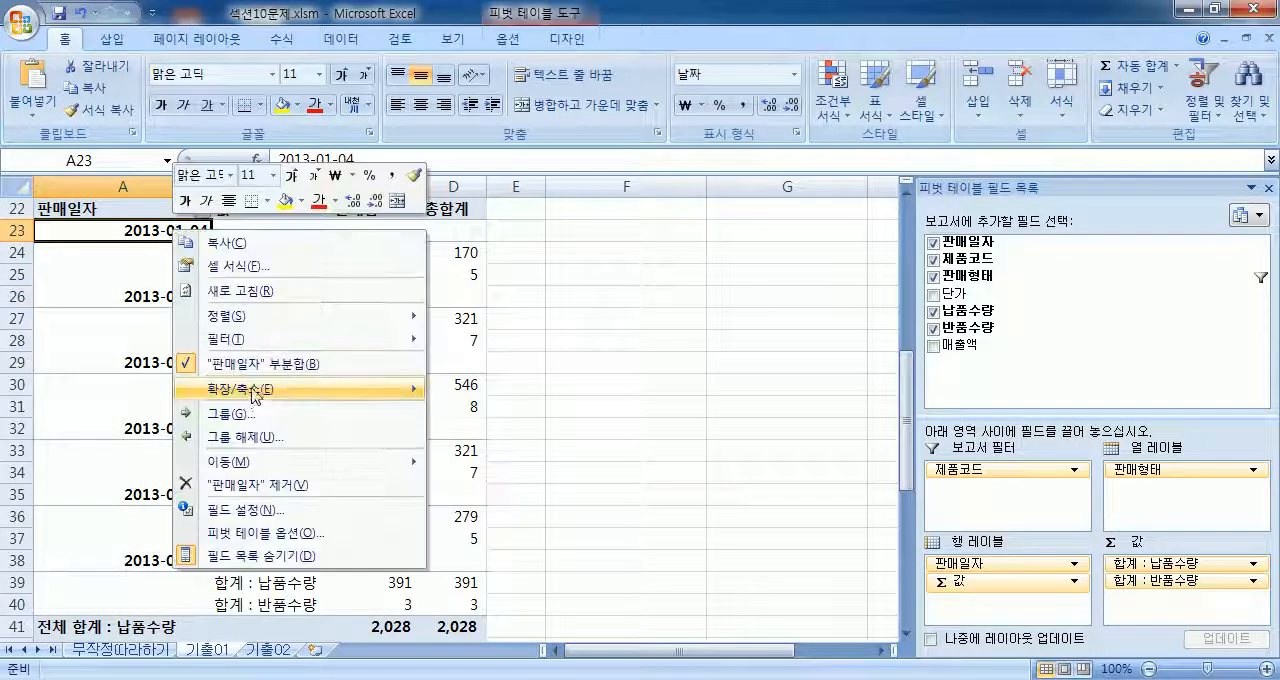
pyautogui.click(252, 412)
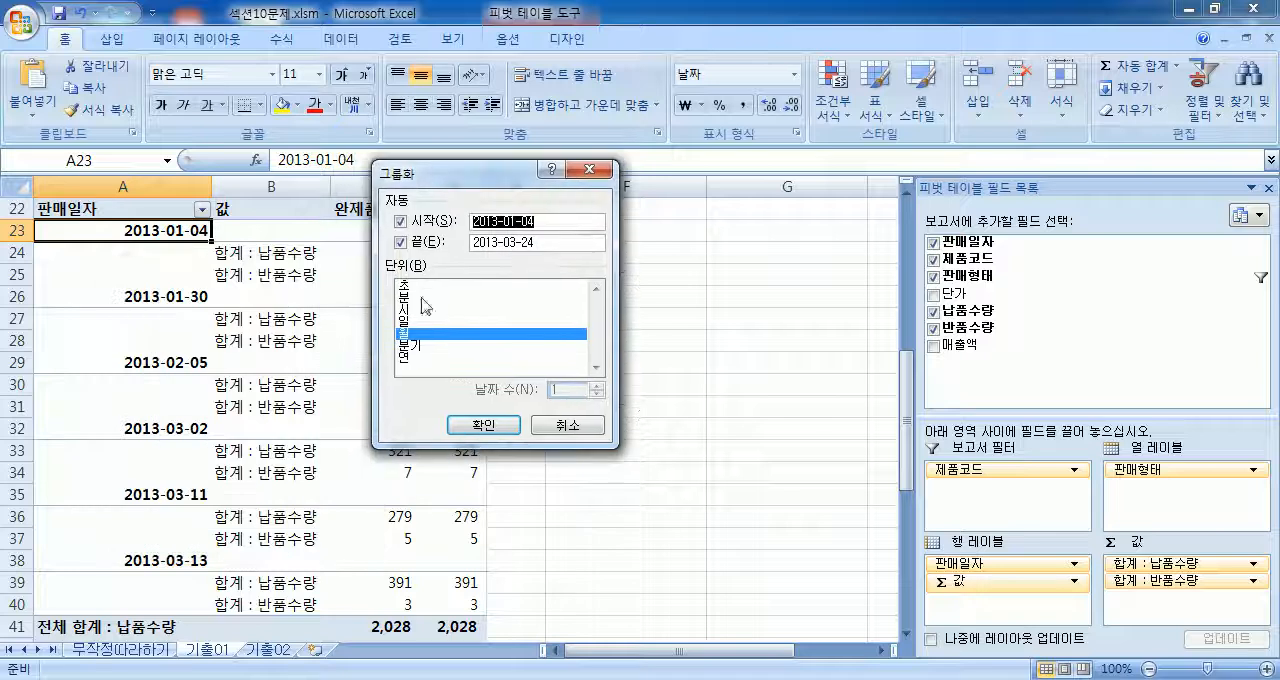
pyautogui.click(411, 336)
pyautogui.click(411, 336)
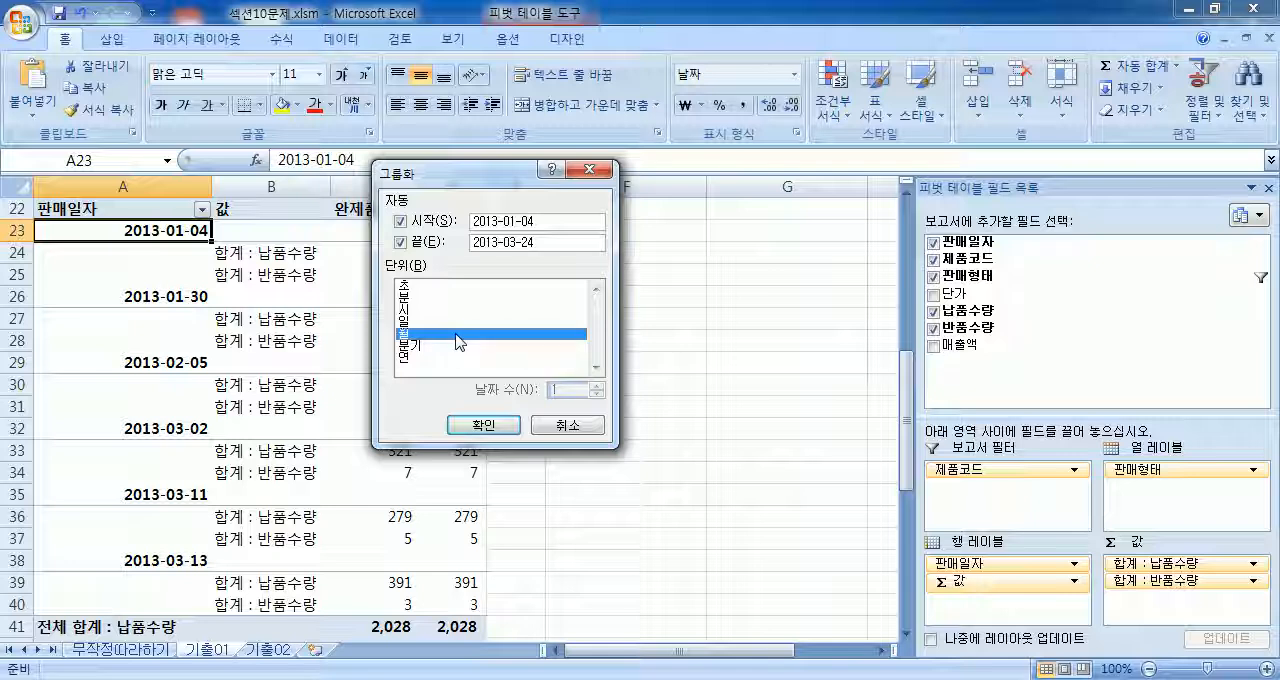
pyautogui.click(484, 425)
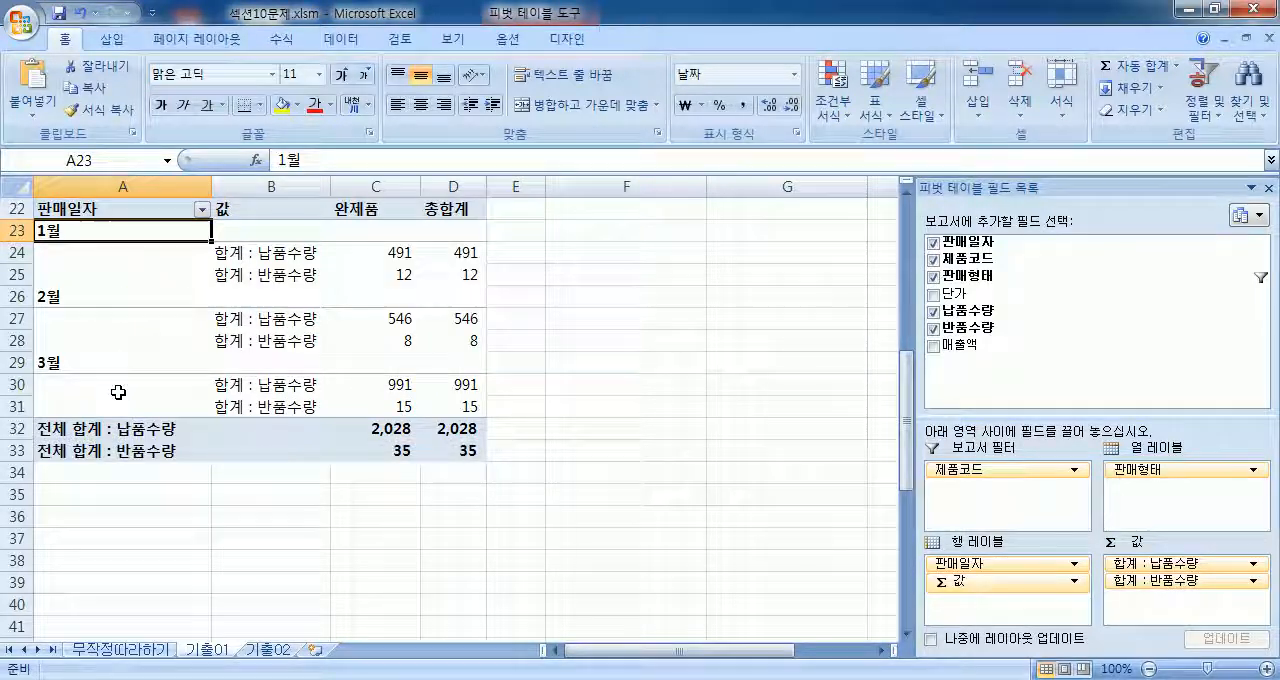
pyautogui.moveTo(468, 428)
pyautogui.scroll(2, 590, 387)
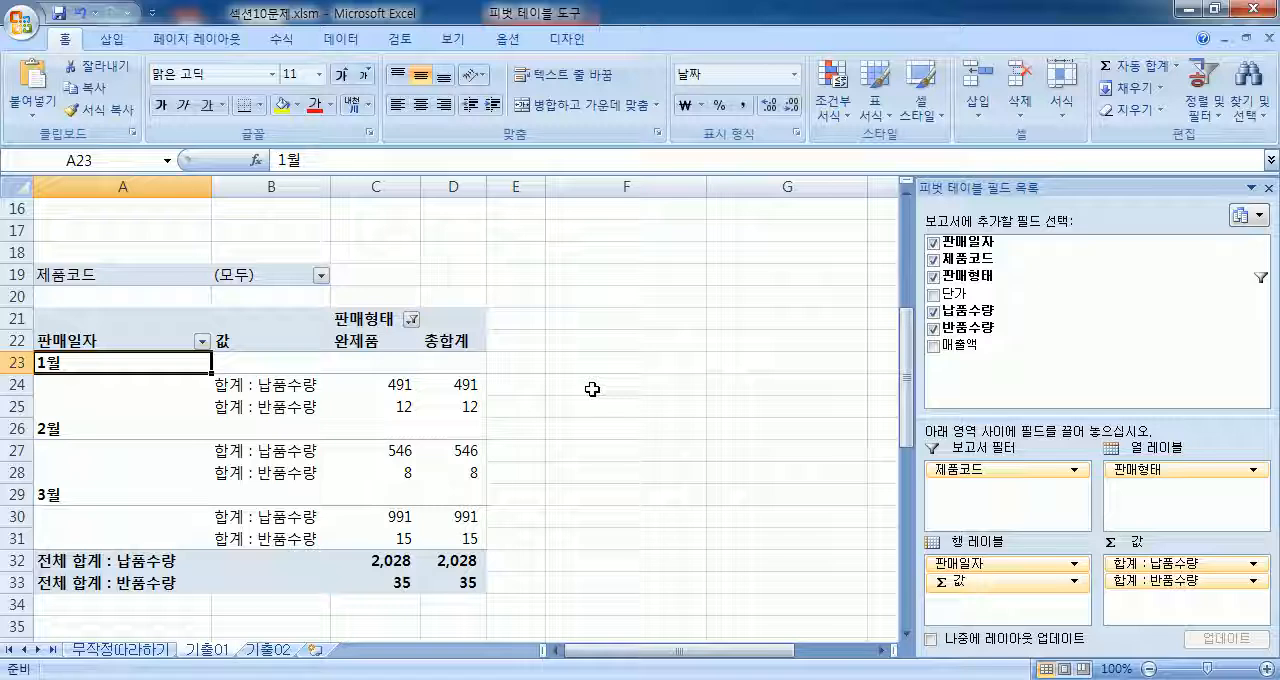
pyautogui.scroll(-1, 511, 386)
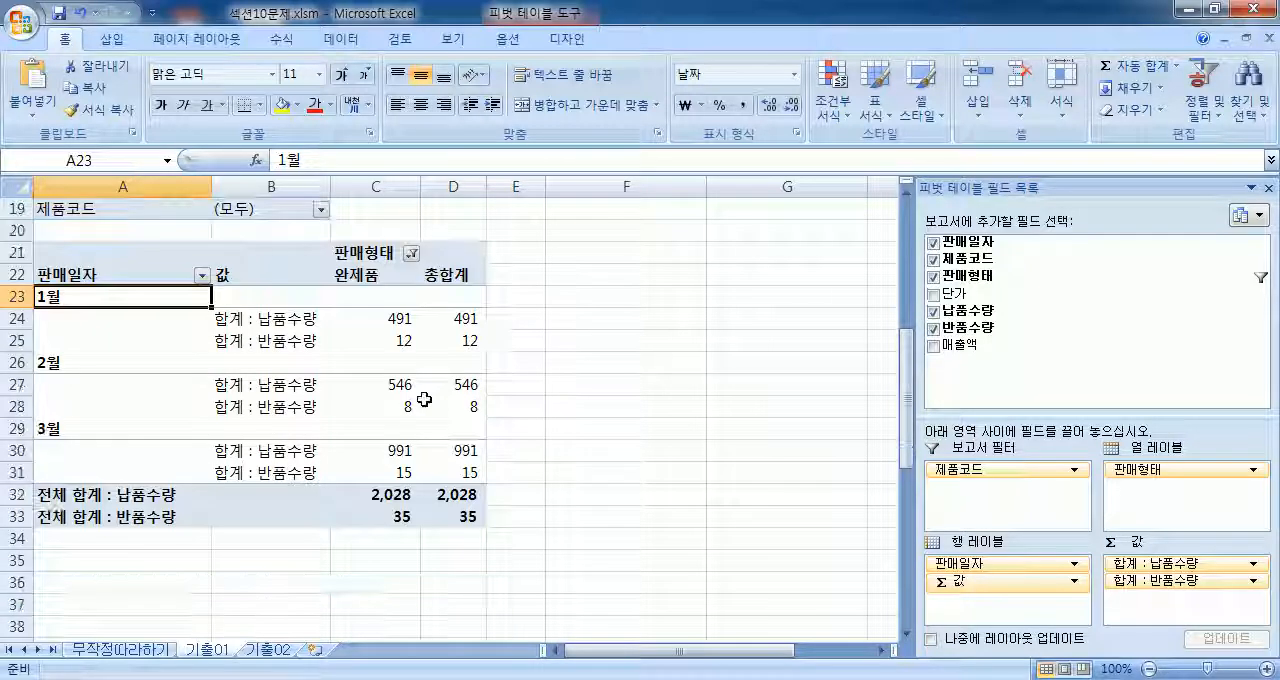
# Step: Delete rows 18 to 54 containing the PivotTable and select cell A3, the 판매일자 header of the source data
pyautogui.rightClick(97, 296)
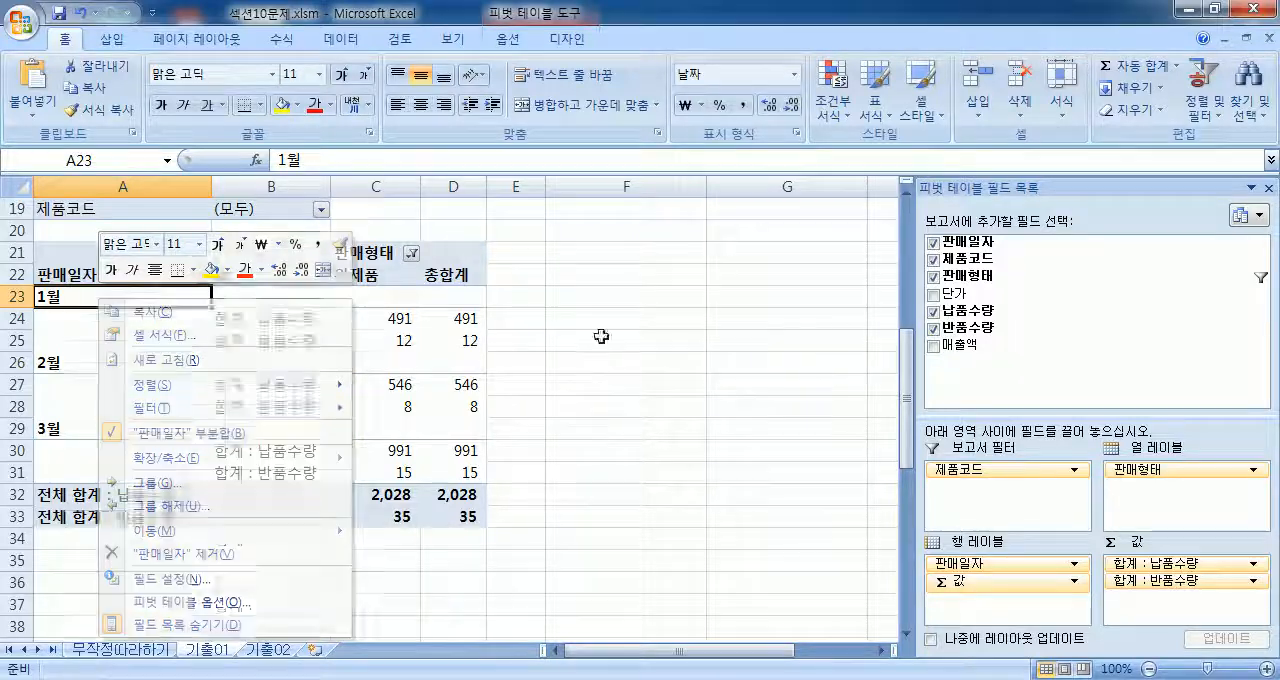
pyautogui.press('Escape')
pyautogui.scroll(2, 200, 286)
pyautogui.moveTo(12, 318); pyautogui.dragTo(12, 605)
pyautogui.rightClick(145, 335)
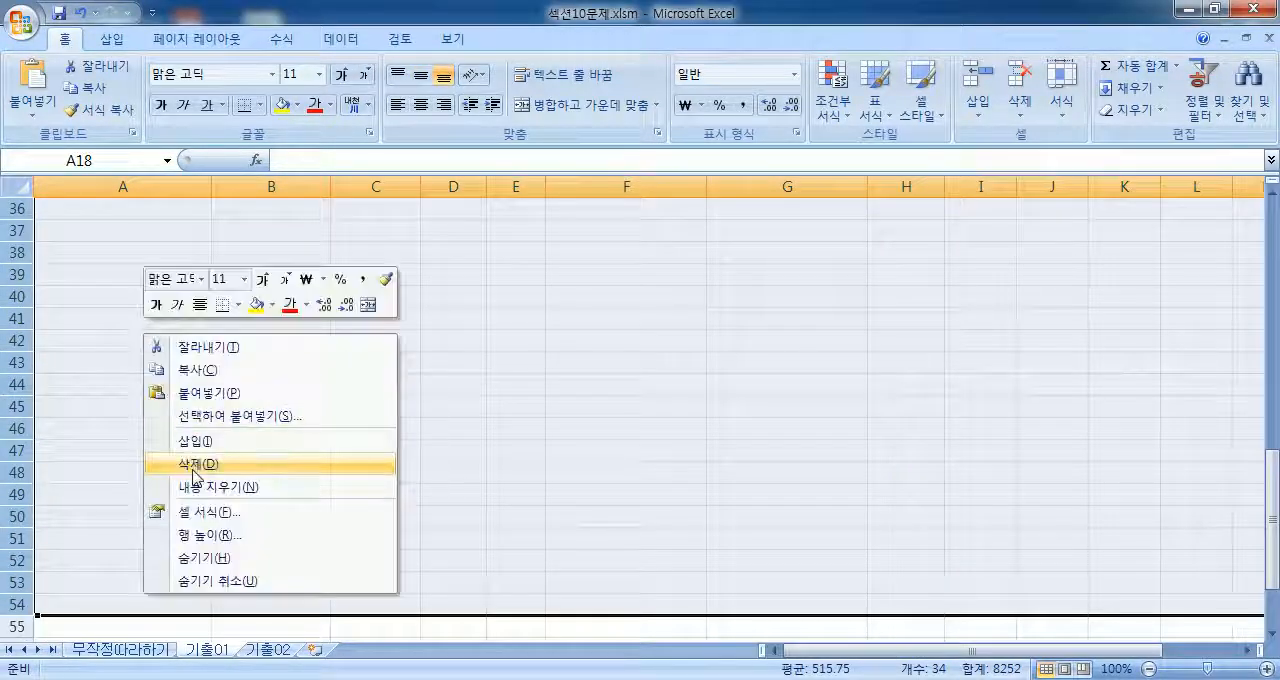
pyautogui.click(192, 464)
pyautogui.scroll(12, 223, 306)
pyautogui.click(90, 243)
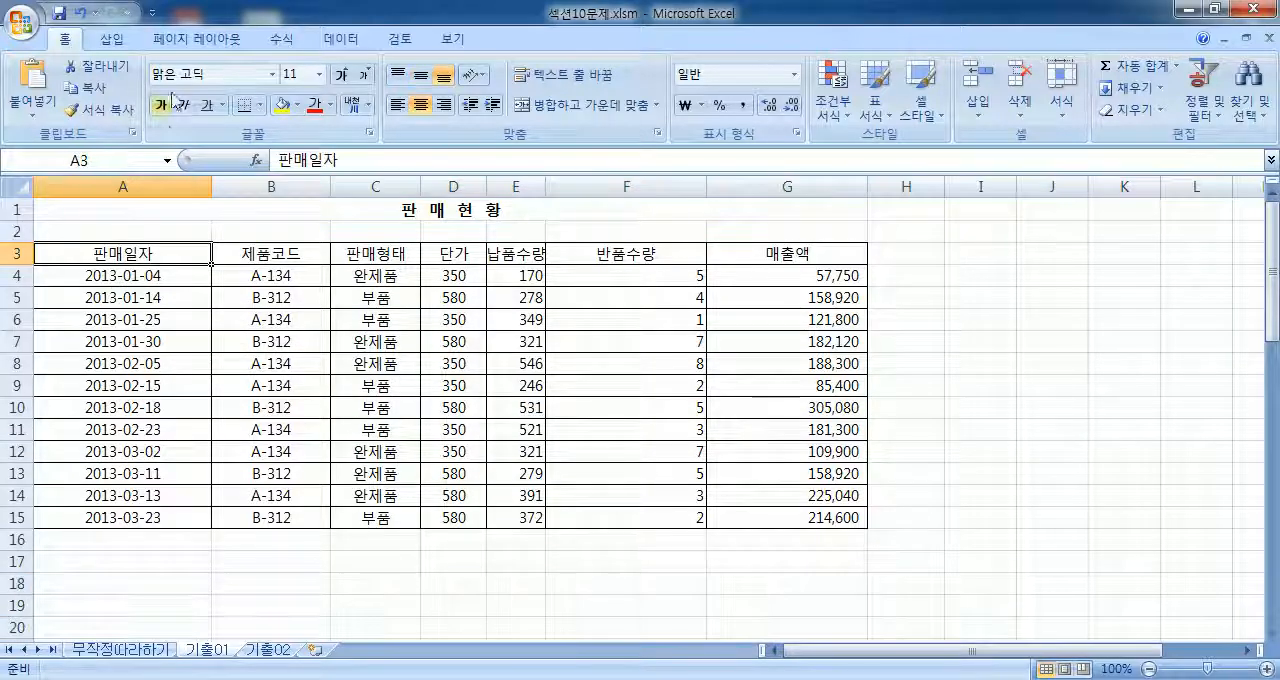
# Step: Create a PivotTable from range A3:G15 of sheet 기출01, placed on the existing worksheet at cell A21
pyautogui.click(112, 39)
pyautogui.click(31, 113)
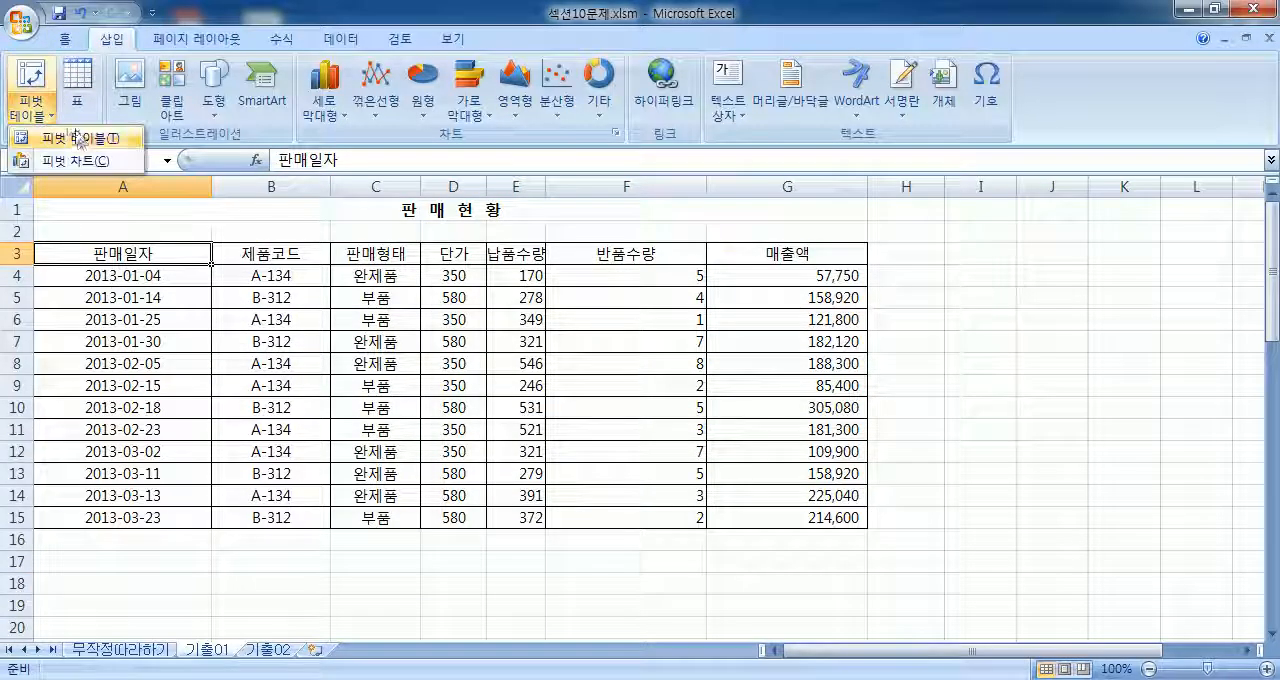
pyautogui.click(70, 133)
pyautogui.scroll(-1, 848, 263)
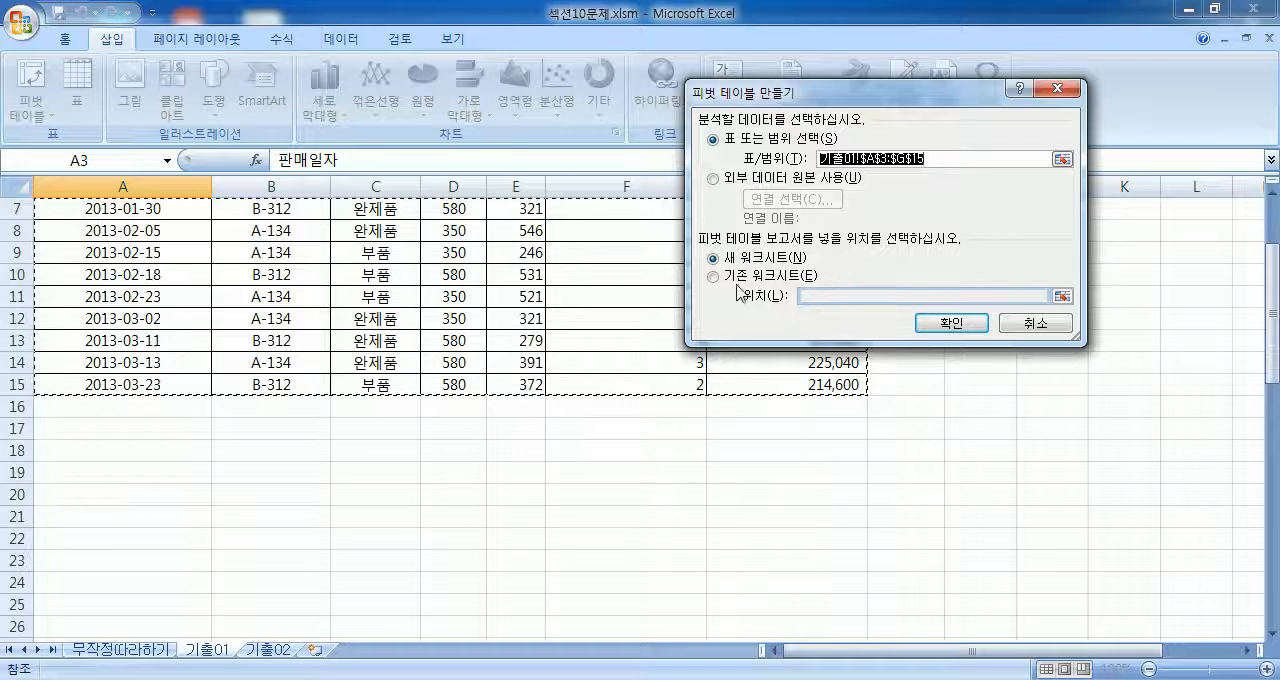
pyautogui.click(716, 277)
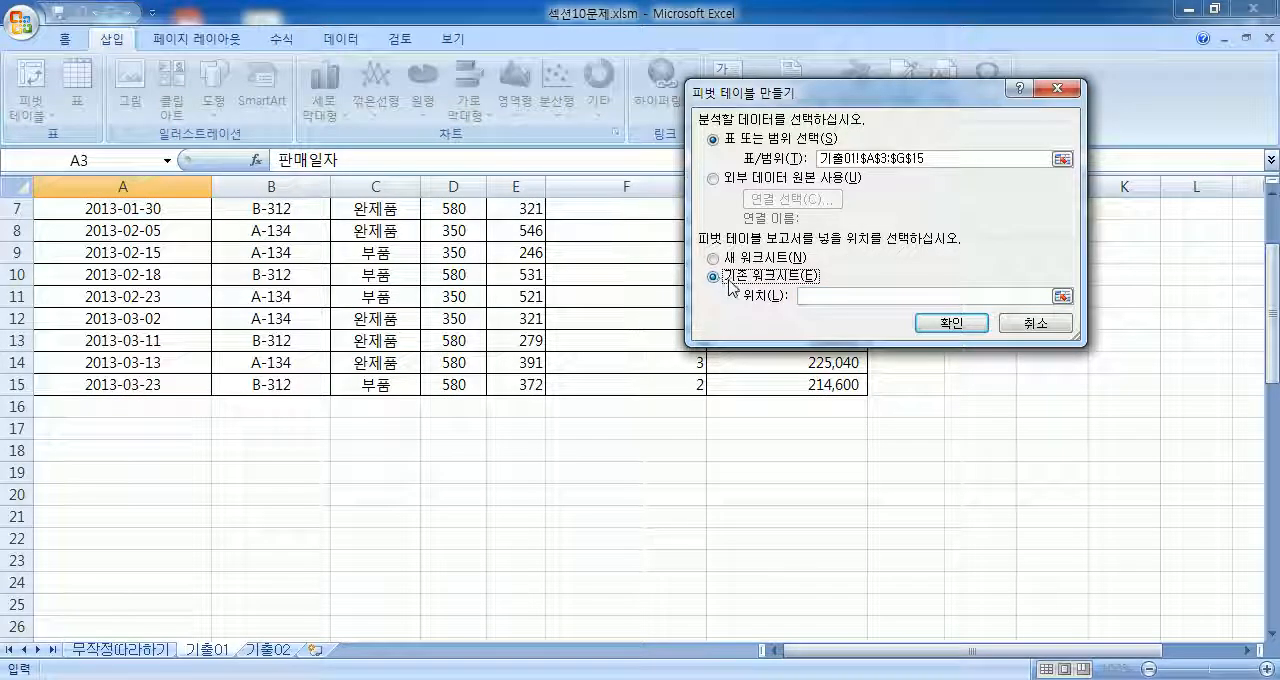
pyautogui.scroll(-2, 250, 320)
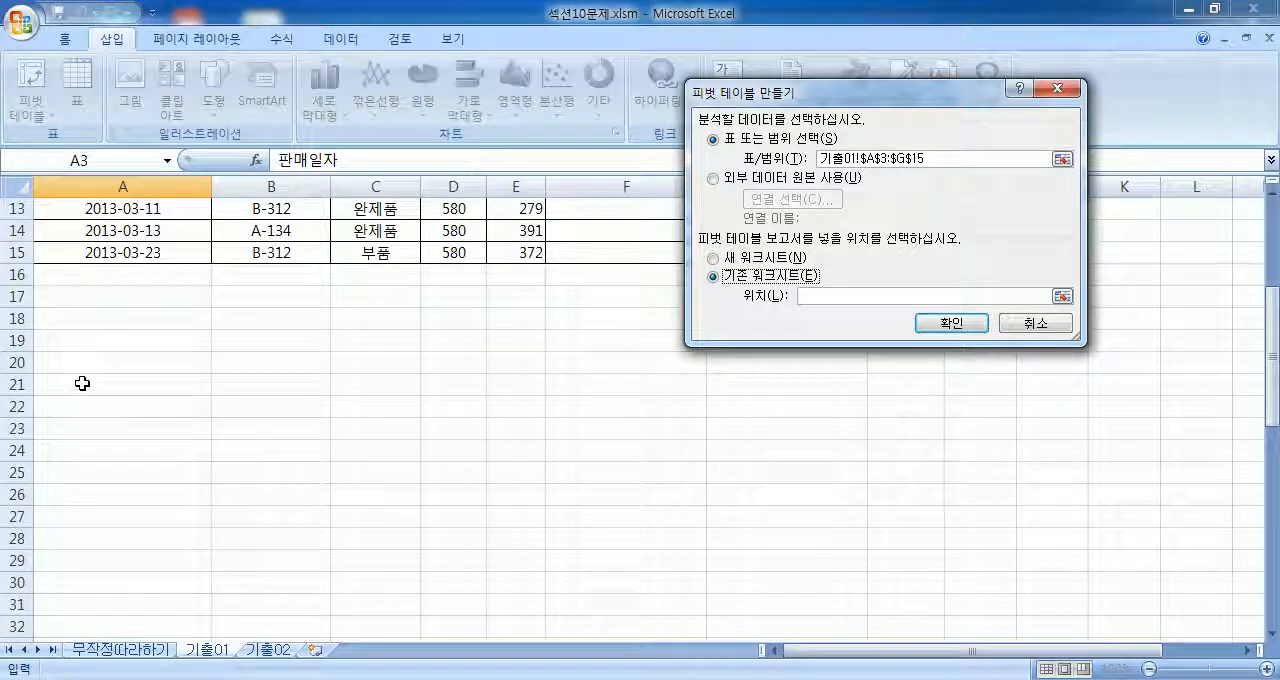
pyautogui.click(86, 382)
pyautogui.click(950, 330)
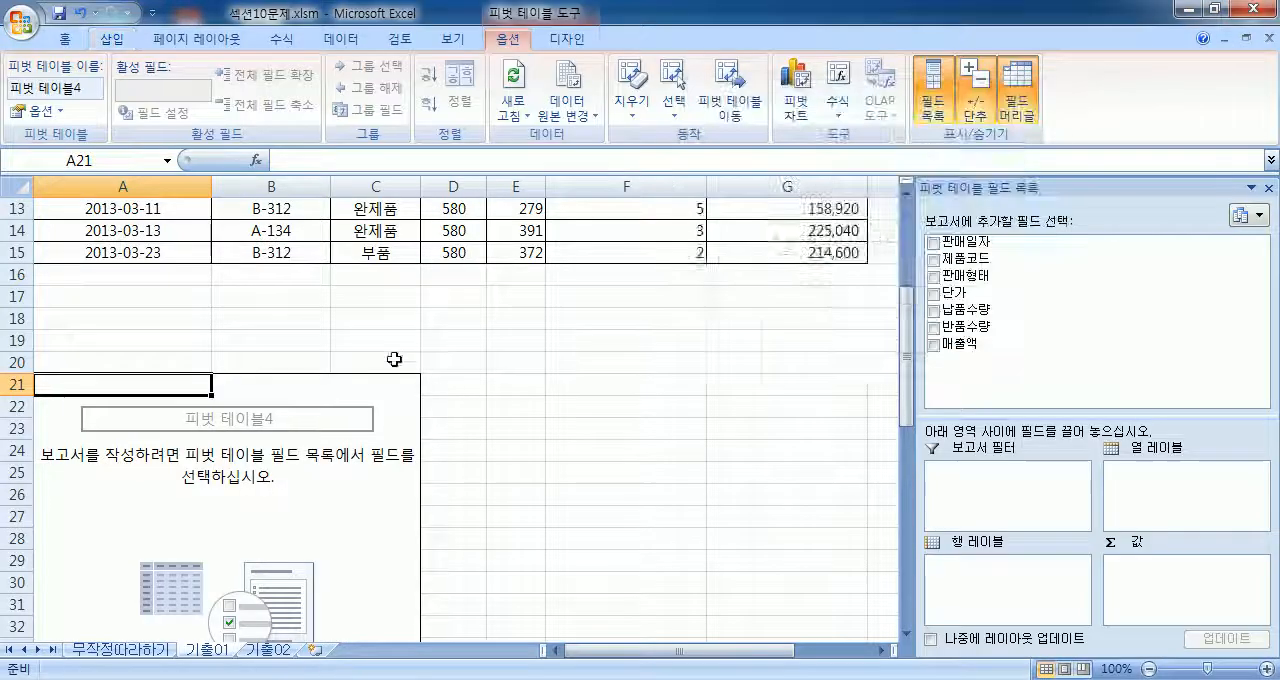
# Step: Set 제품코드 as the report filter, 판매일자 as the row label and 판매형태 as the column label of the PivotTable
pyautogui.scroll(-3, 340, 369)
pyautogui.scroll(1, 471, 363)
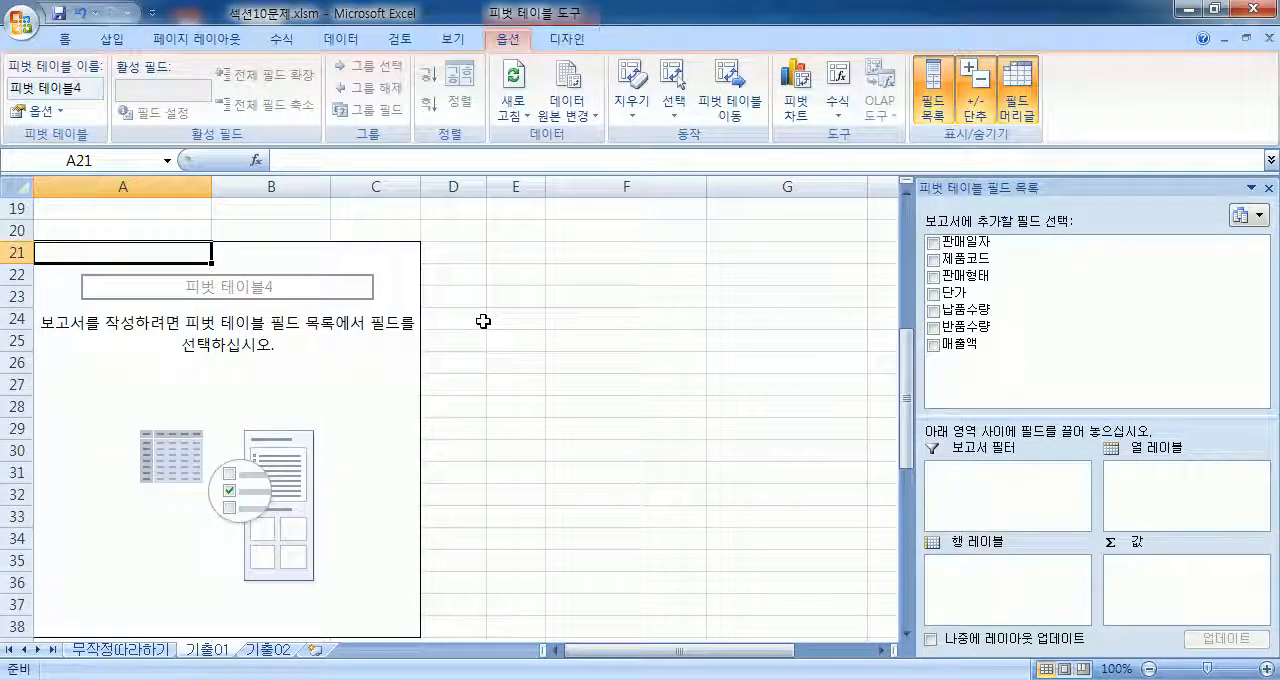
pyautogui.moveTo(970, 265); pyautogui.dragTo(1003, 486)
pyautogui.moveTo(1040, 413); pyautogui.dragTo(1046, 376)
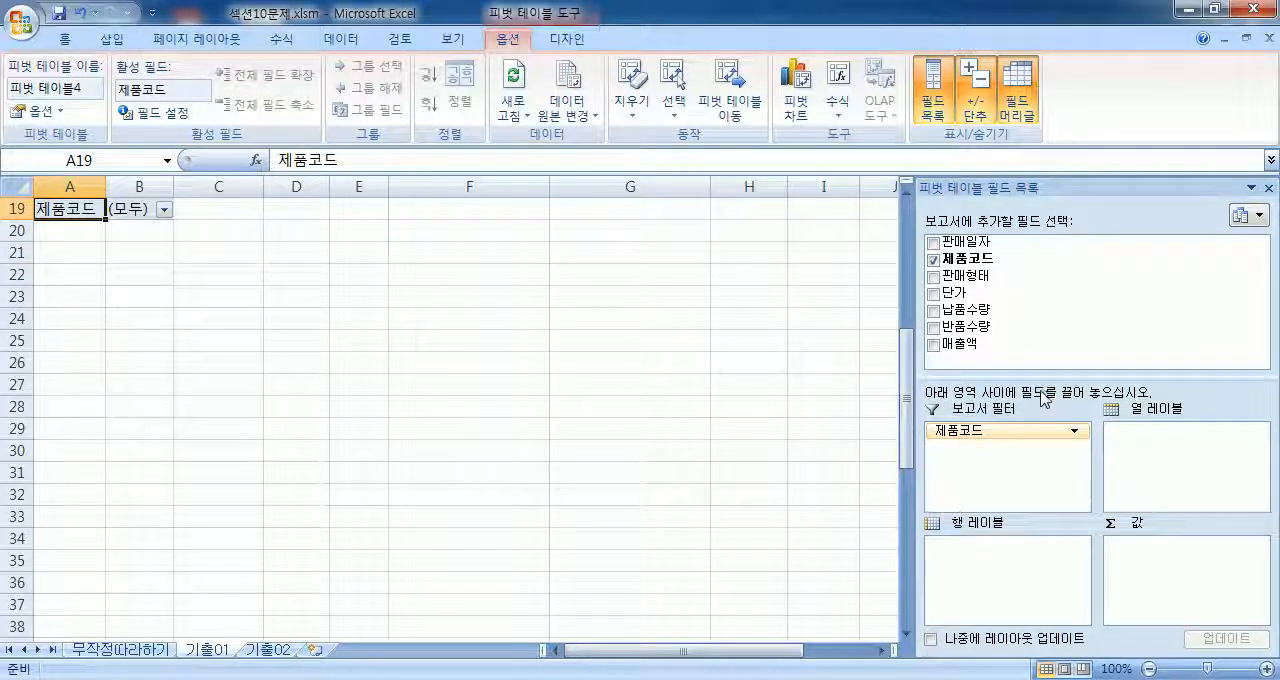
pyautogui.moveTo(985, 242); pyautogui.dragTo(1015, 572)
pyautogui.moveTo(1000, 284); pyautogui.dragTo(1158, 484)
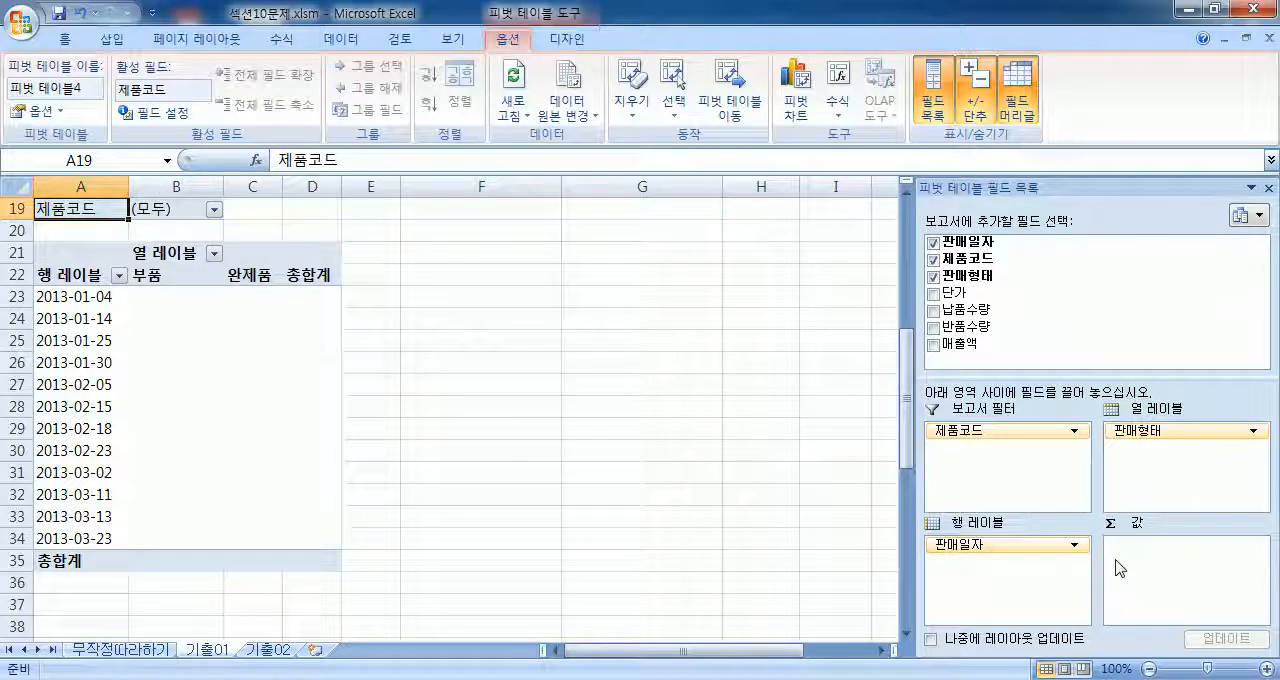
# Step: Add 납품수량 and 반품수량 as PivotTable values and move the Σ 값 field to the row labels beneath 판매일자
pyautogui.moveTo(980, 310); pyautogui.dragTo(1160, 598)
pyautogui.moveTo(963, 327); pyautogui.dragTo(1134, 605)
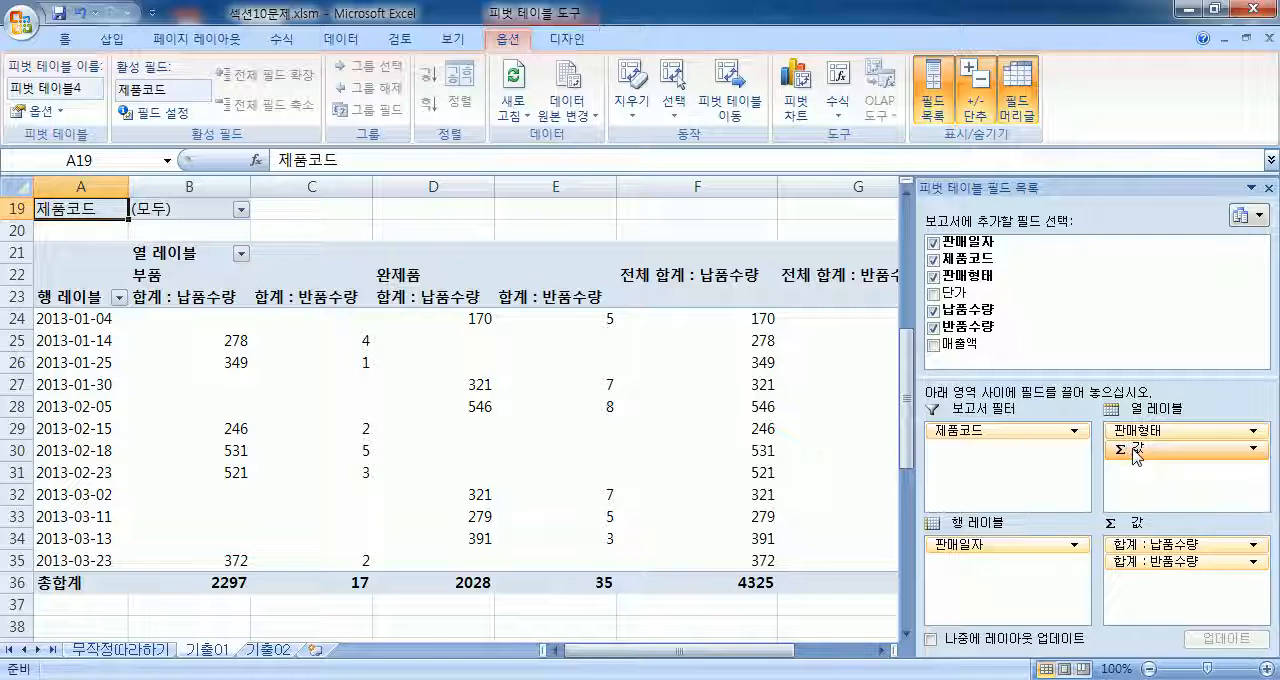
pyautogui.moveTo(1137, 456); pyautogui.dragTo(971, 591)
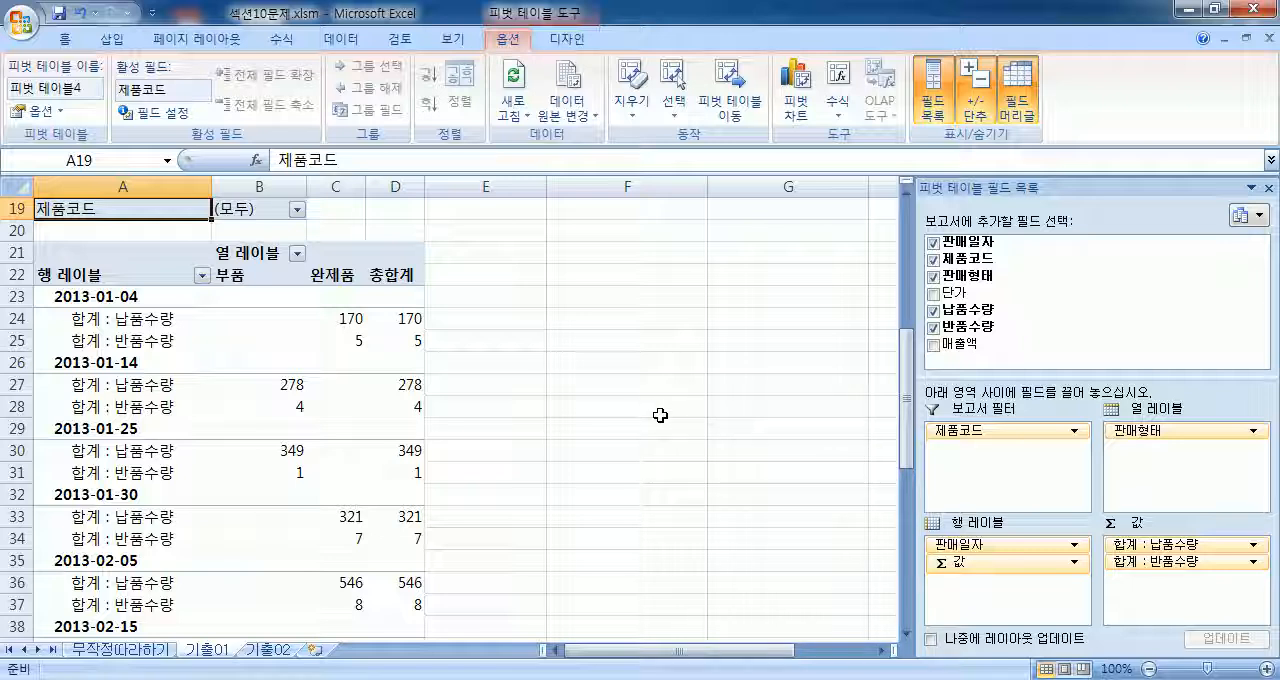
# Step: Set the PivotTable's report layout to outline form (개요 형식으로 표시)
pyautogui.click(567, 44)
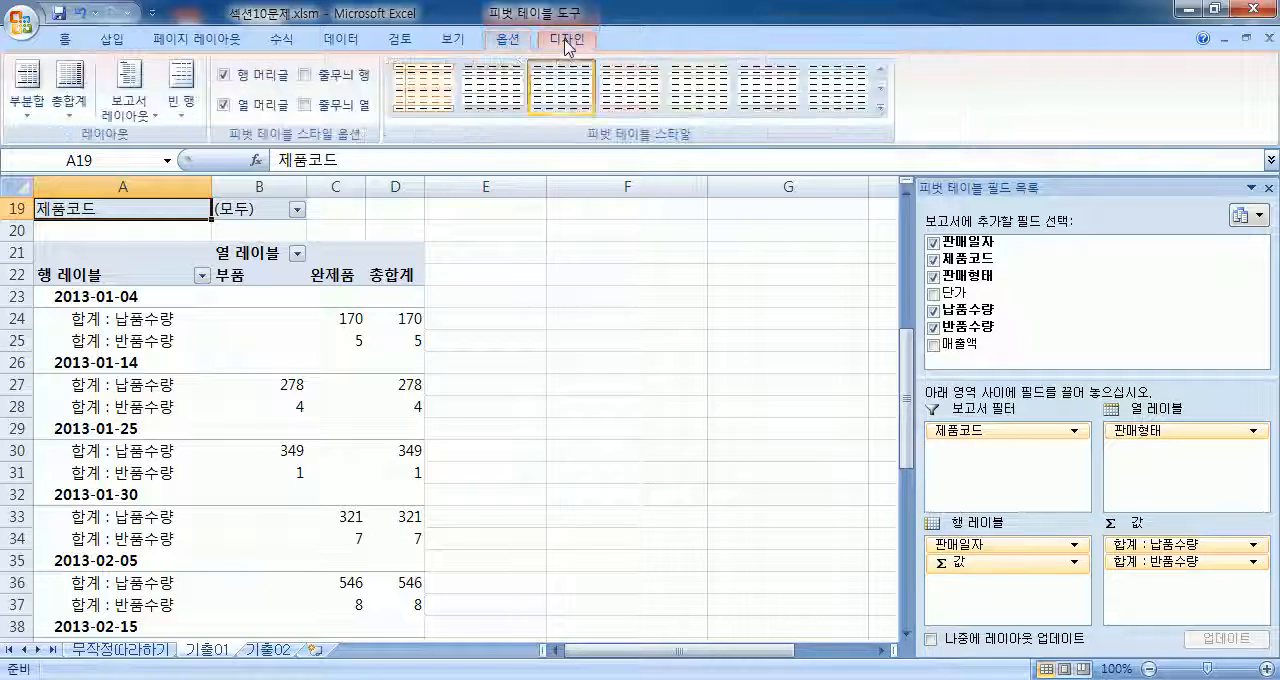
pyautogui.click(125, 118)
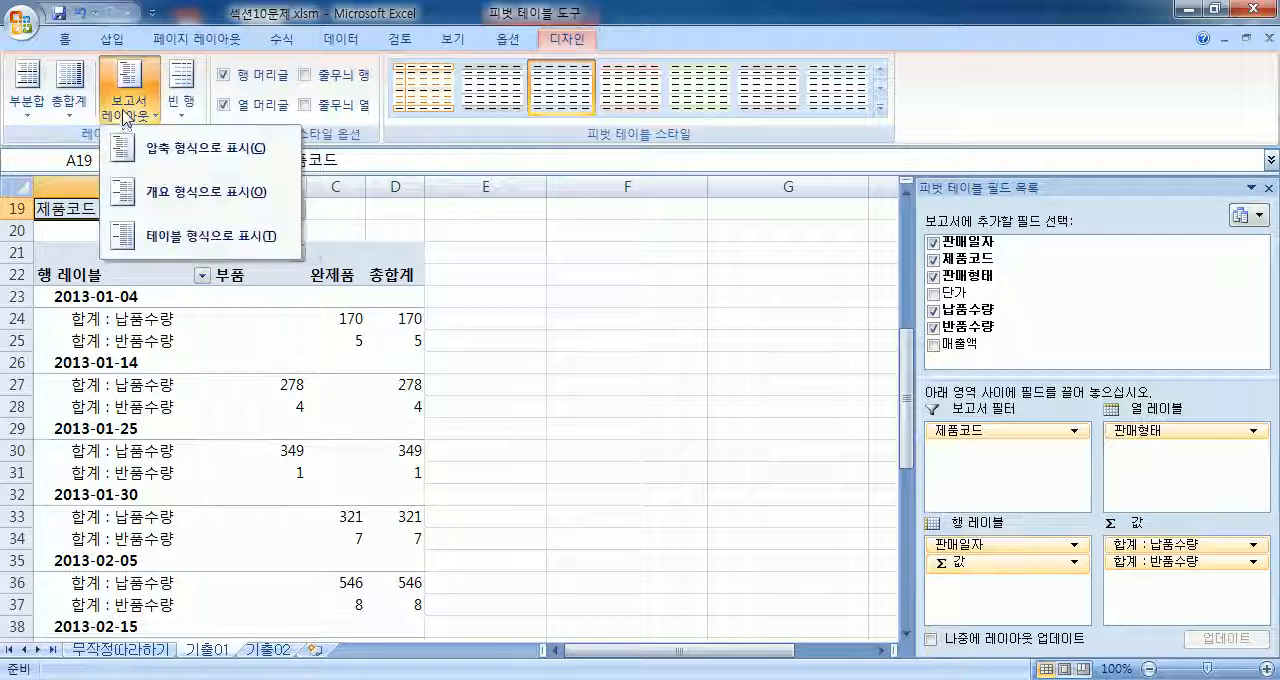
pyautogui.click(125, 192)
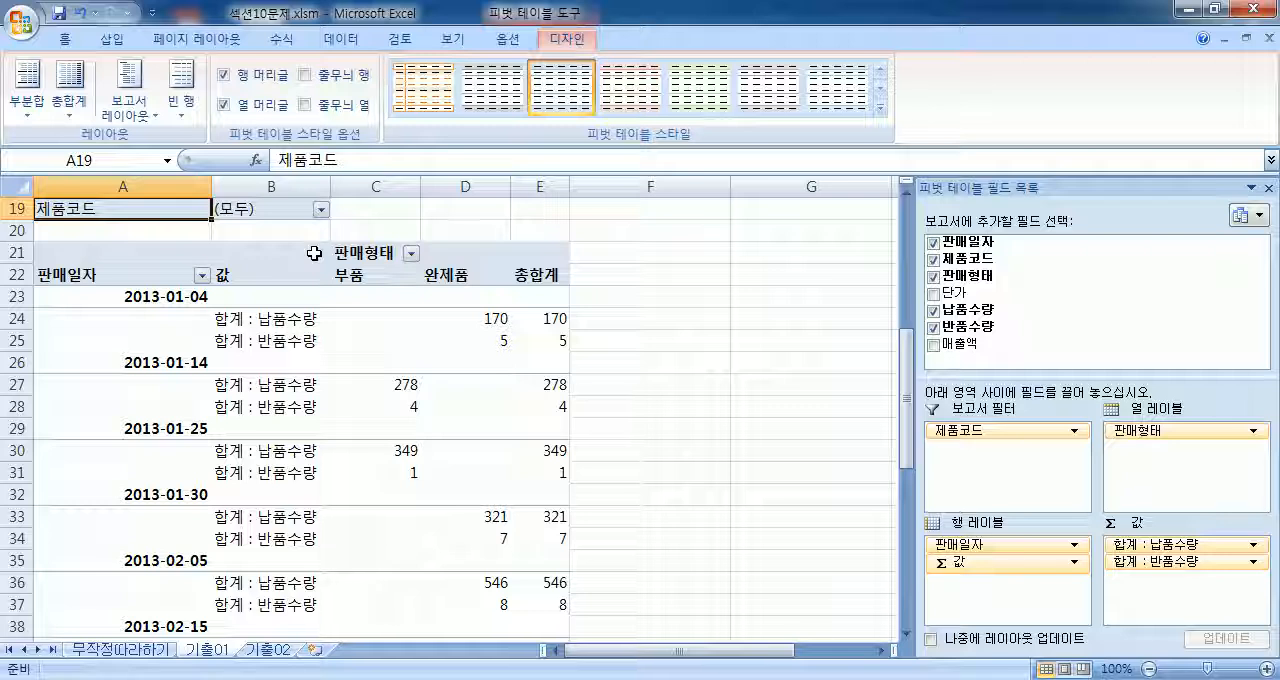
pyautogui.click(127, 110)
pyautogui.click(180, 200)
pyautogui.click(518, 40)
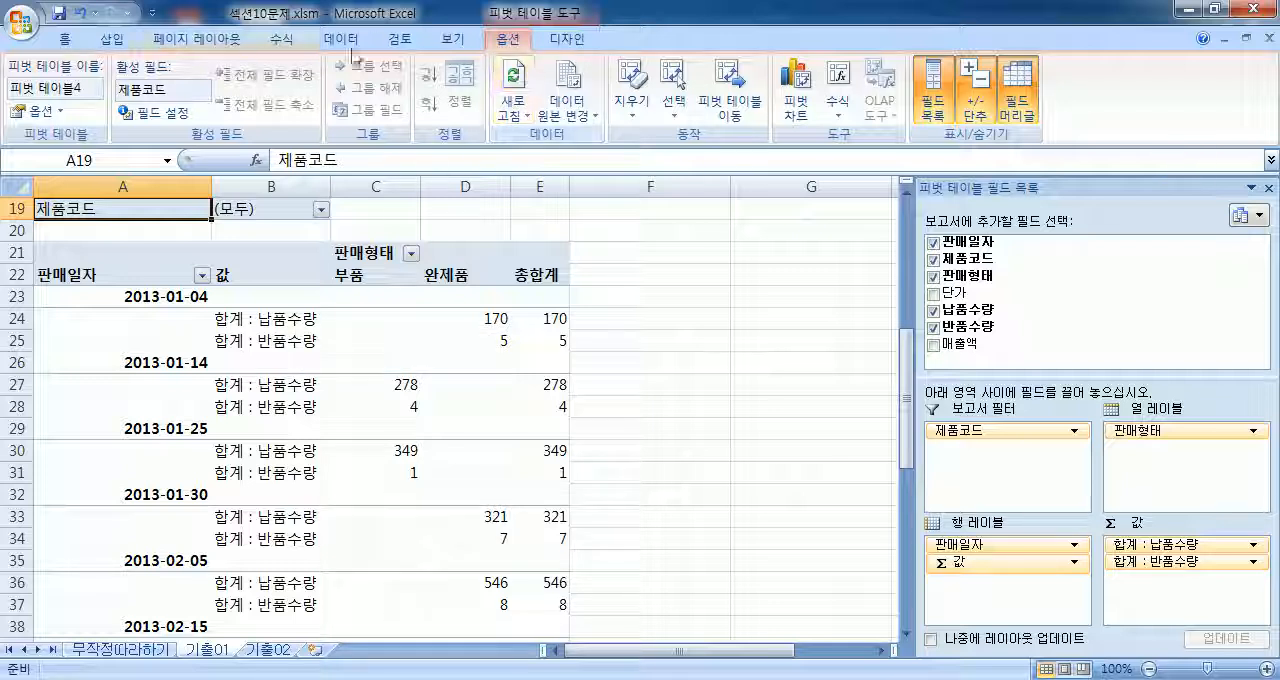
pyautogui.click(590, 46)
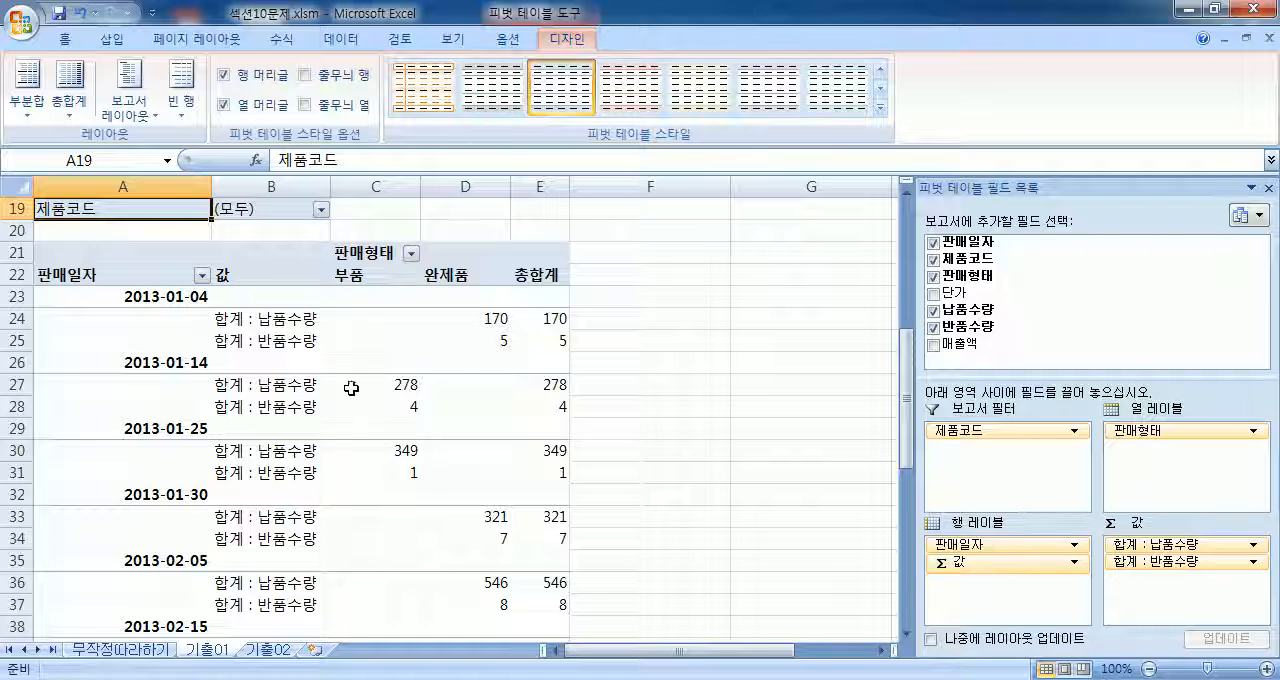
pyautogui.moveTo(334, 401)
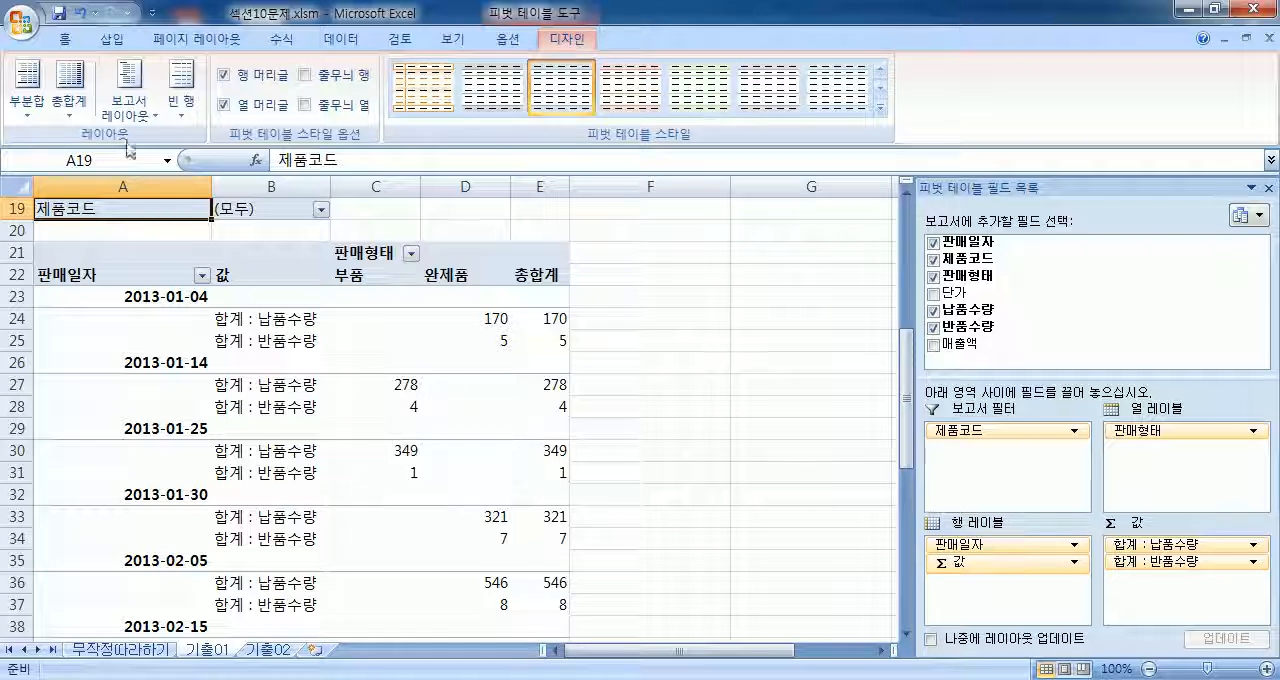
pyautogui.click(132, 100)
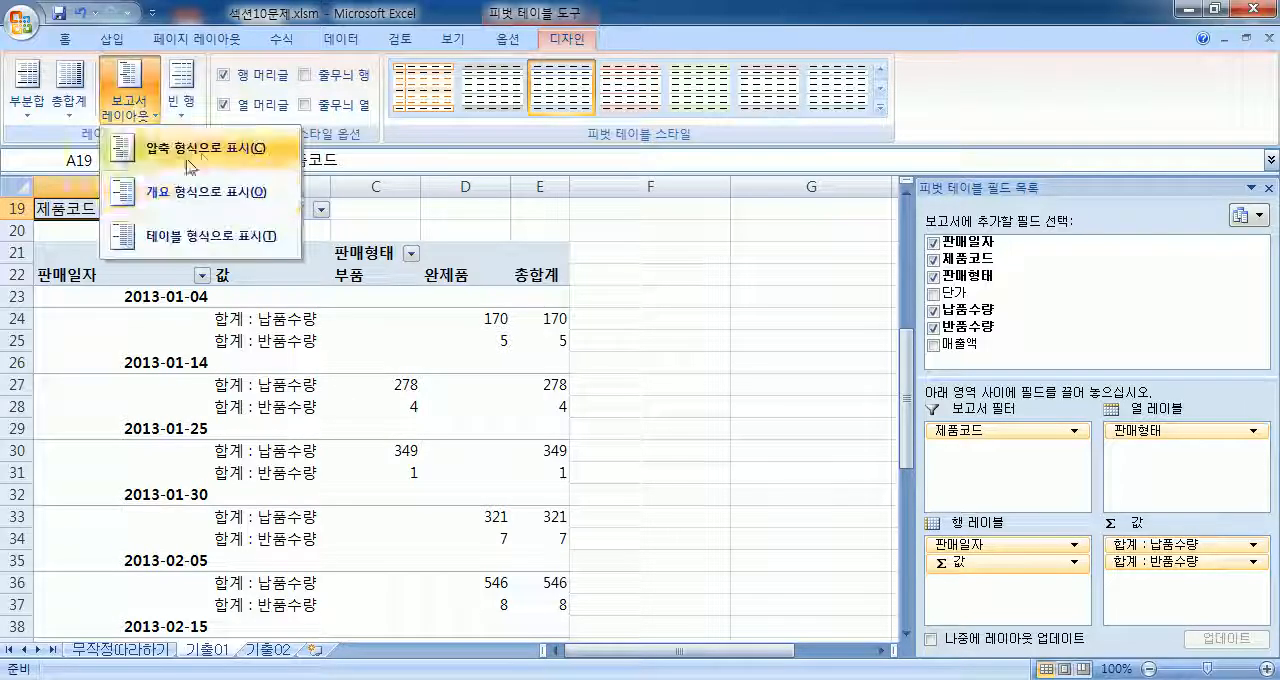
pyautogui.click(205, 209)
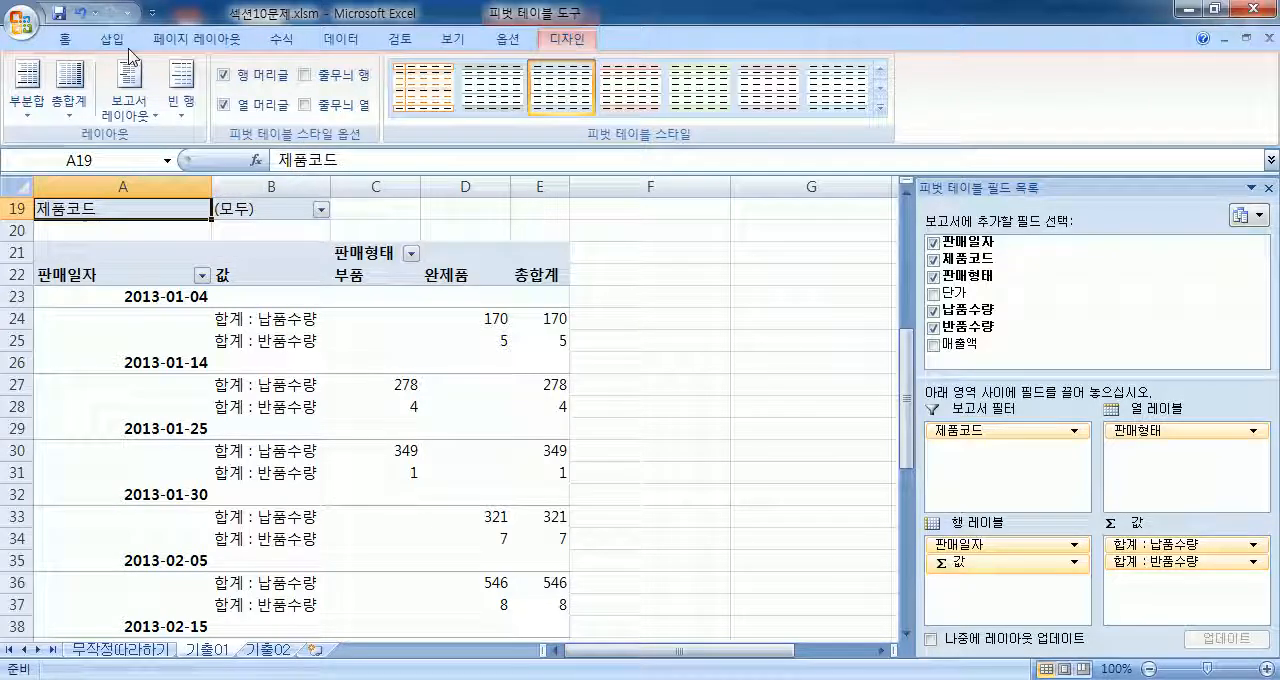
# Step: Compare the tools available with cell F24 outside the PivotTable and cell D26 inside it selected, and review the report layout choices
pyautogui.click(72, 40)
pyautogui.click(453, 40)
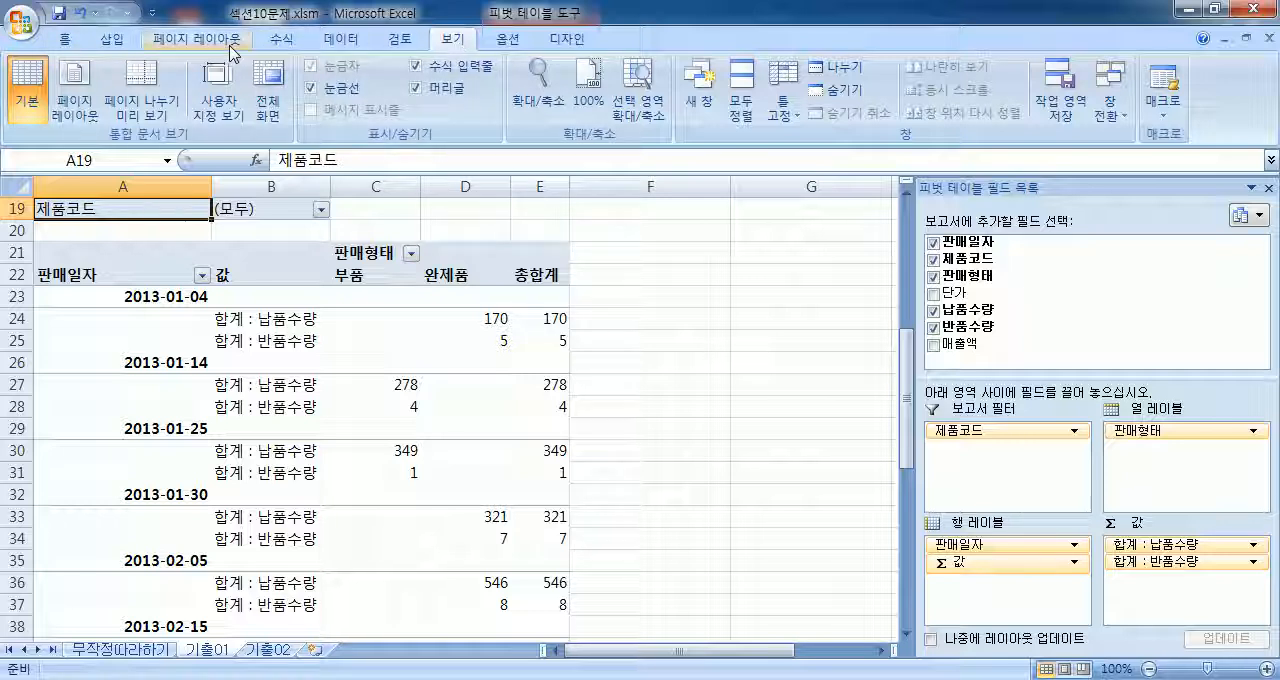
pyautogui.click(508, 40)
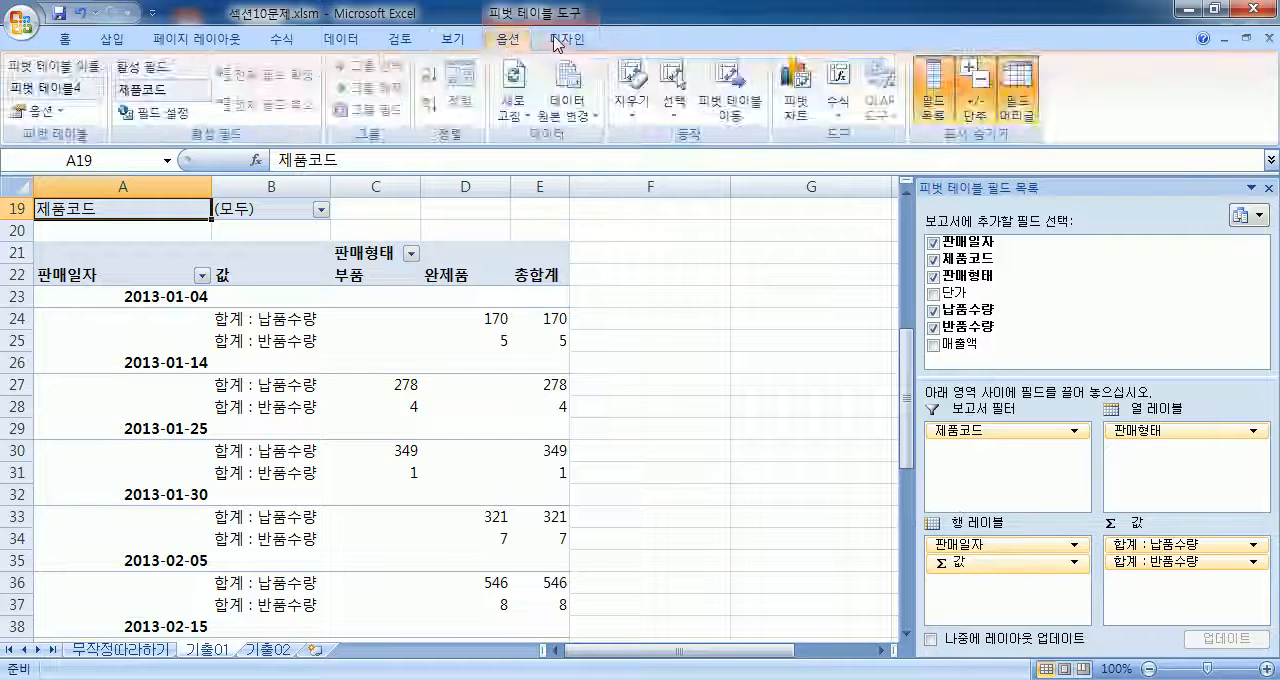
pyautogui.click(566, 40)
pyautogui.click(718, 313)
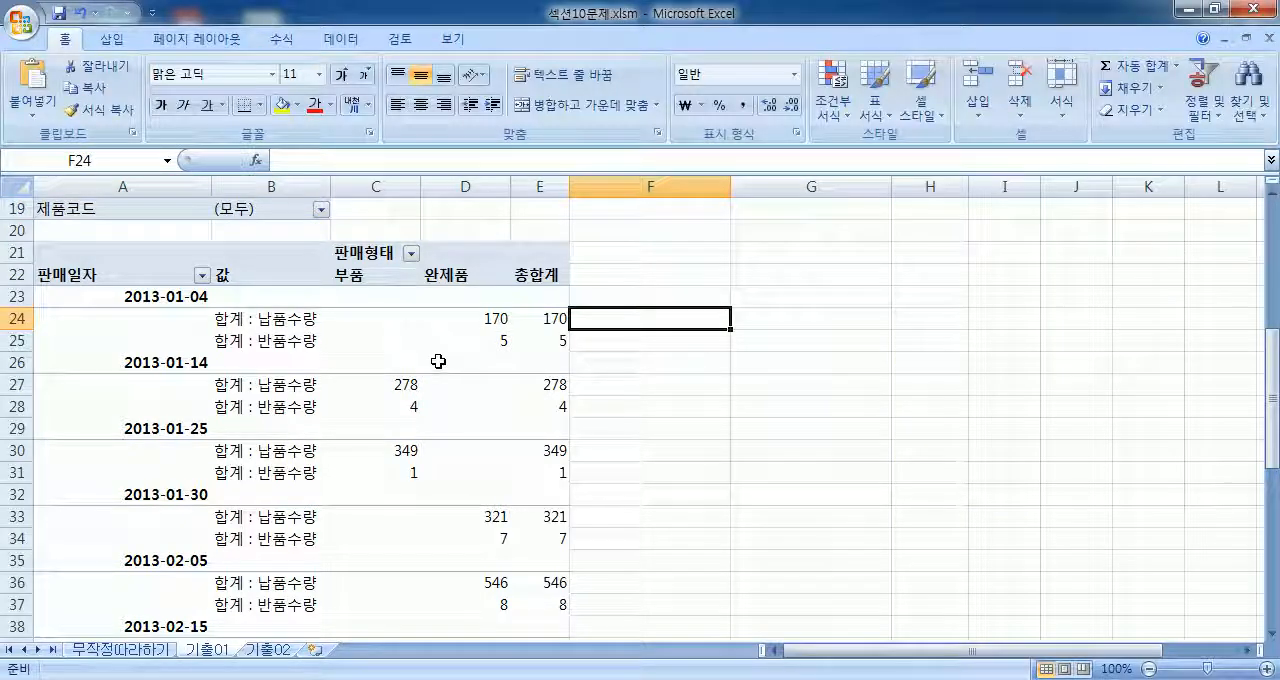
pyautogui.click(438, 361)
pyautogui.click(508, 40)
pyautogui.click(556, 42)
pyautogui.click(508, 40)
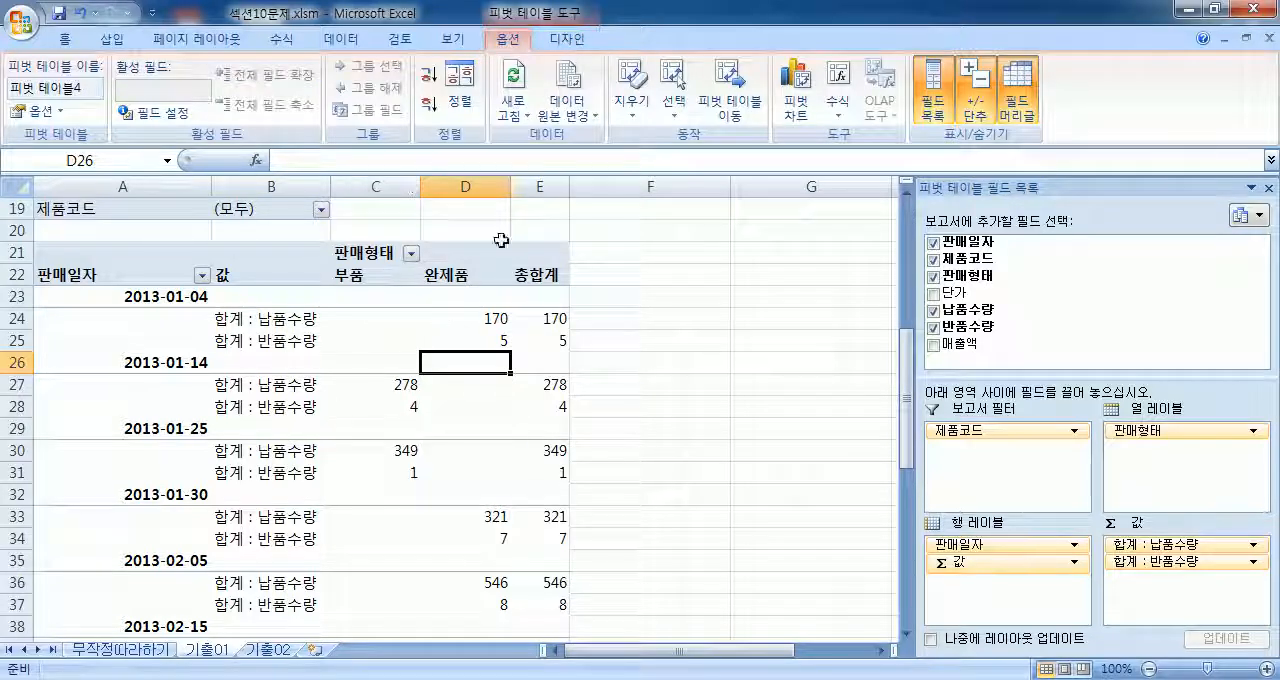
pyautogui.click(566, 40)
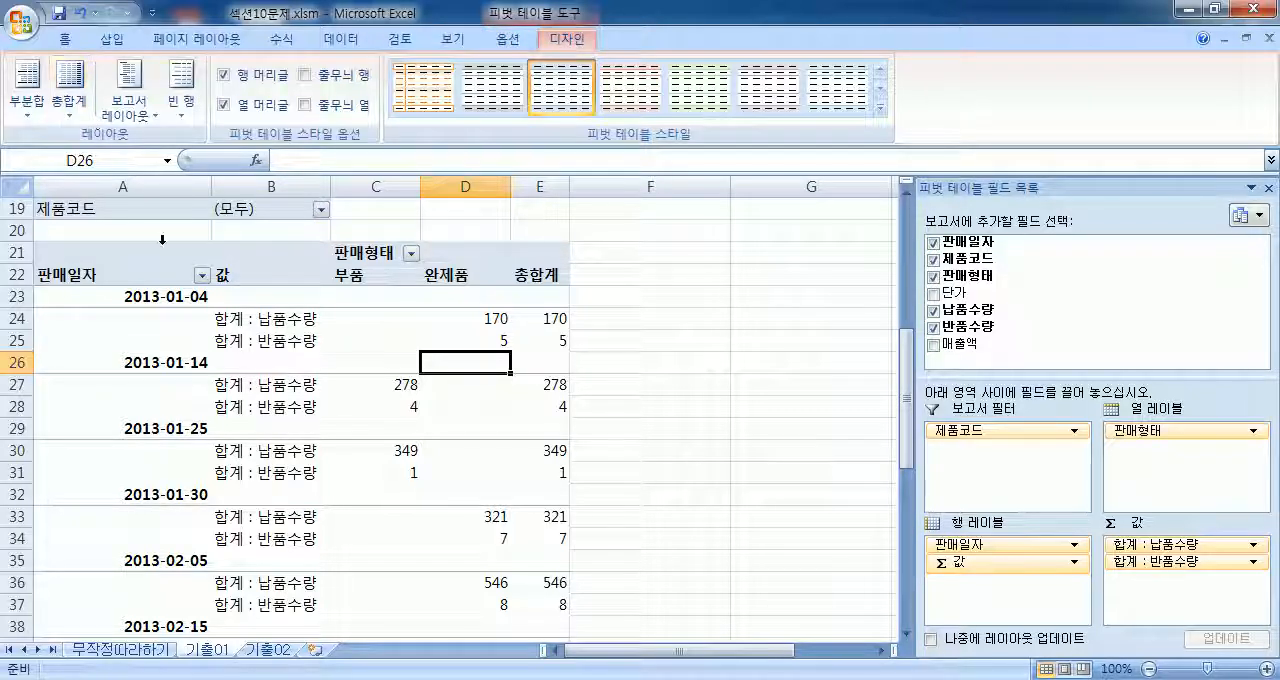
pyautogui.click(130, 106)
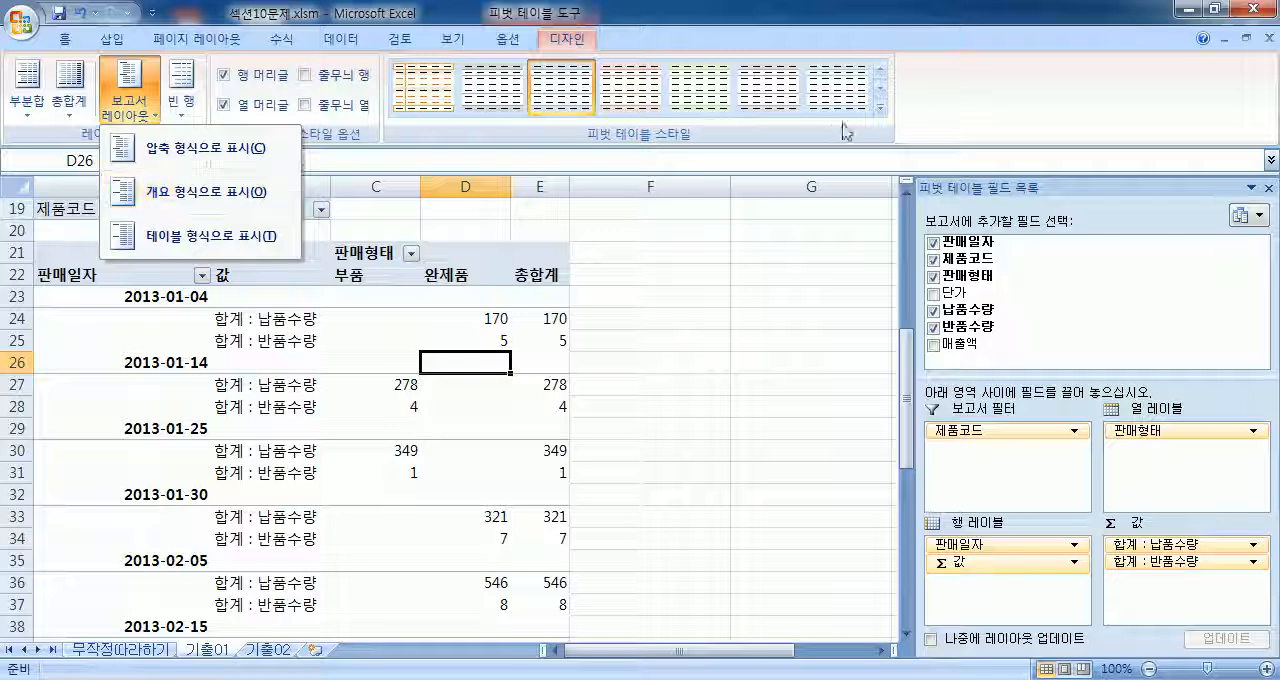
pyautogui.click(879, 107)
pyautogui.click(1030, 110)
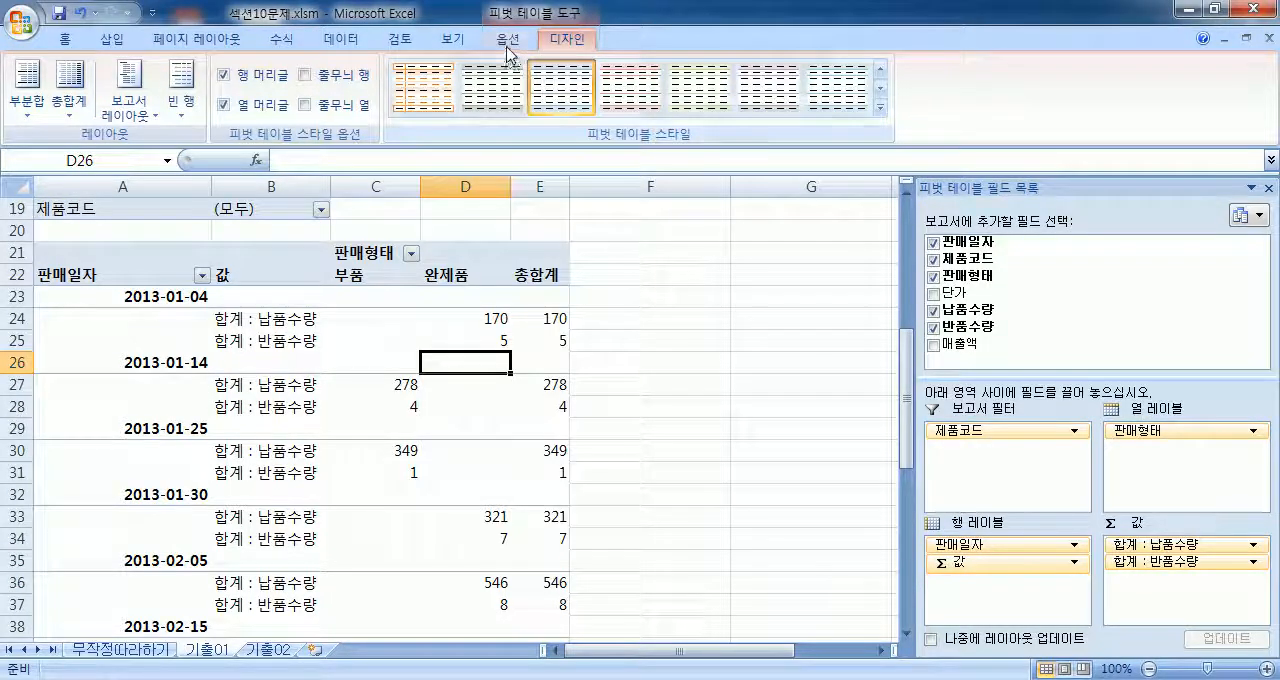
# Step: Filter the 판매형태 column field to exclude 부품 and keep only 완제품
pyautogui.click(508, 40)
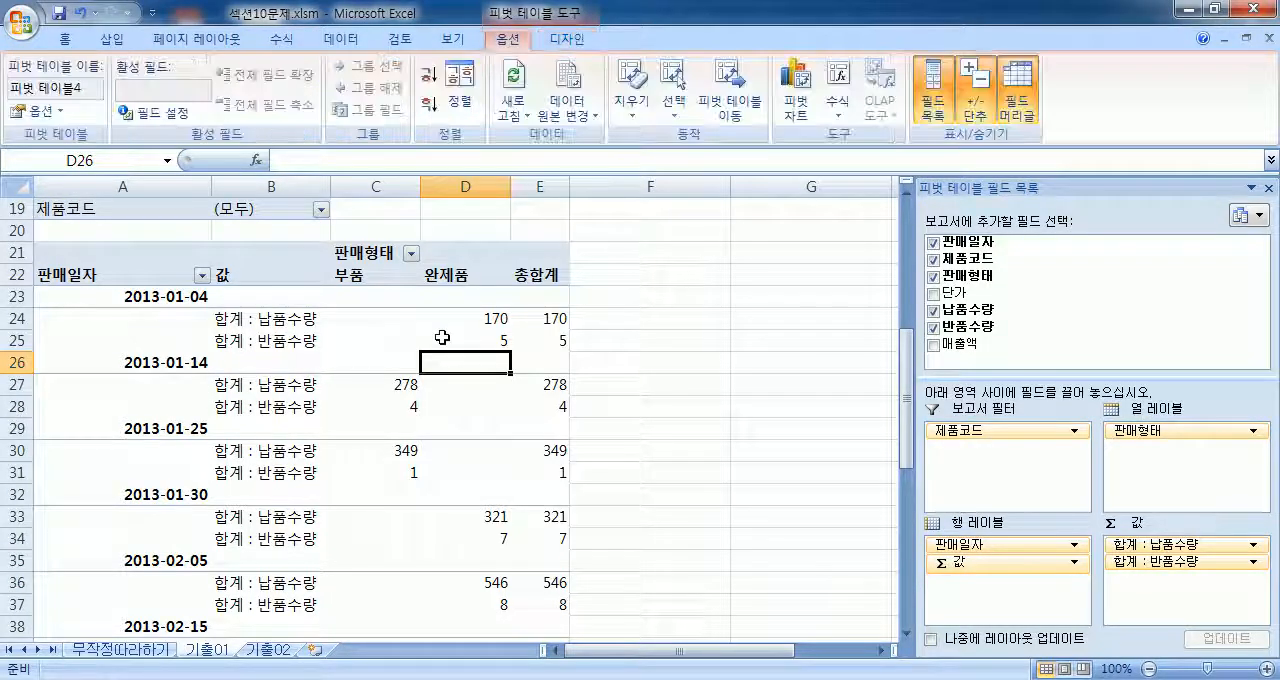
pyautogui.click(411, 253)
pyautogui.click(252, 437)
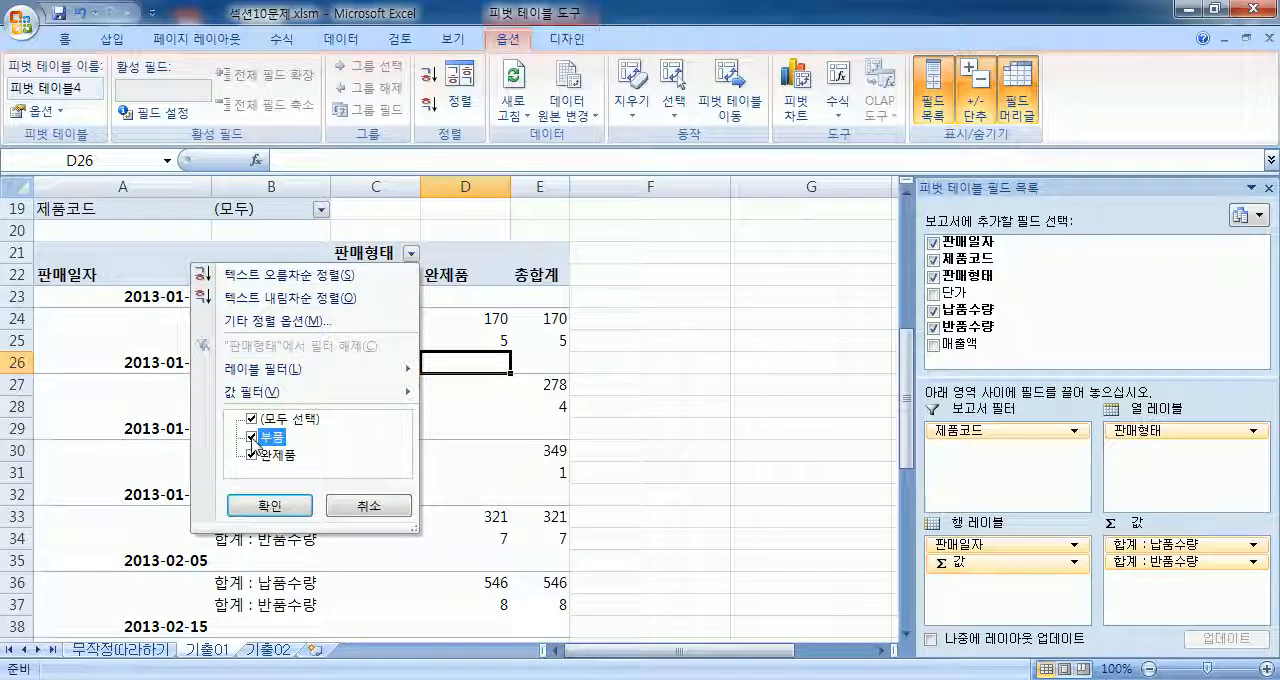
pyautogui.click(268, 503)
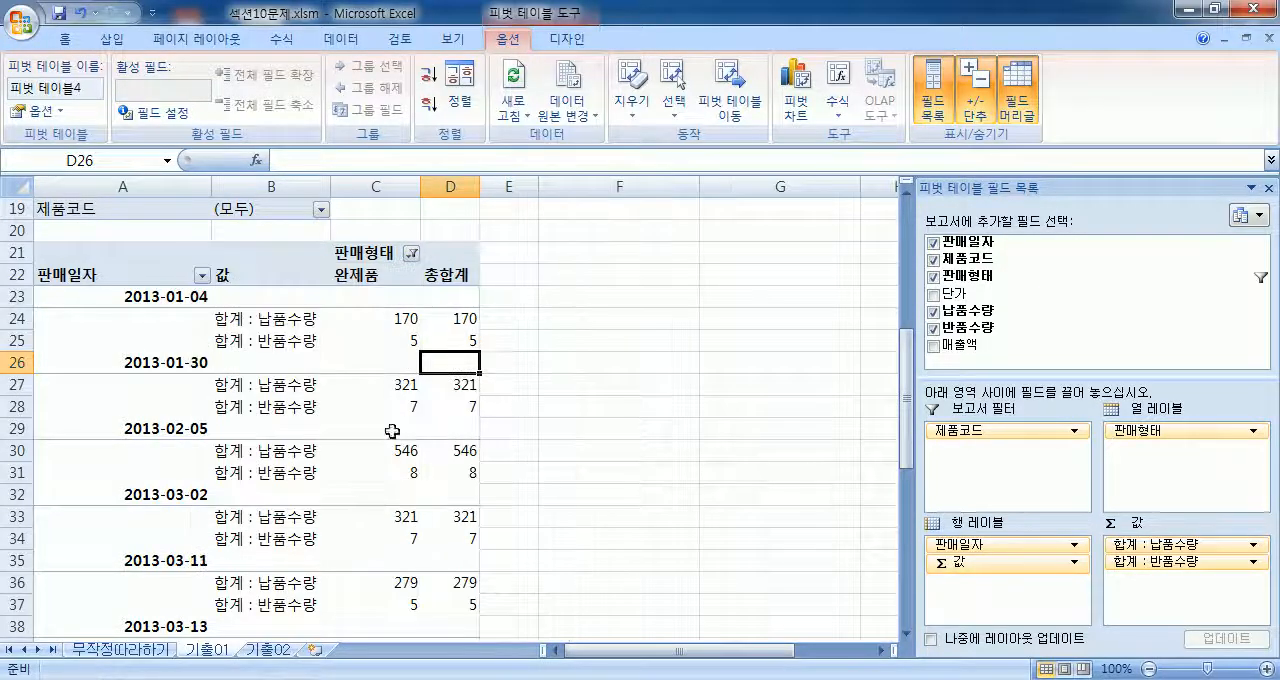
# Step: Group the 판매일자 row dates by month (월)
pyautogui.click(159, 363)
pyautogui.rightClick(160, 364)
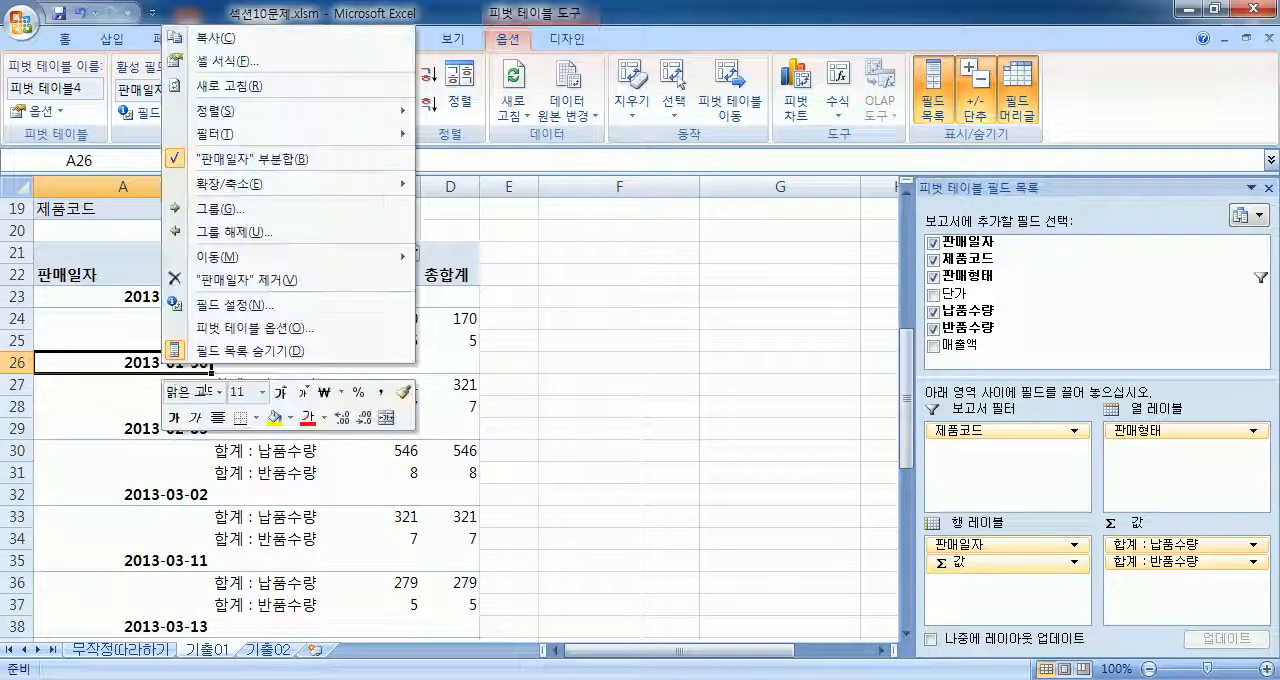
pyautogui.click(240, 215)
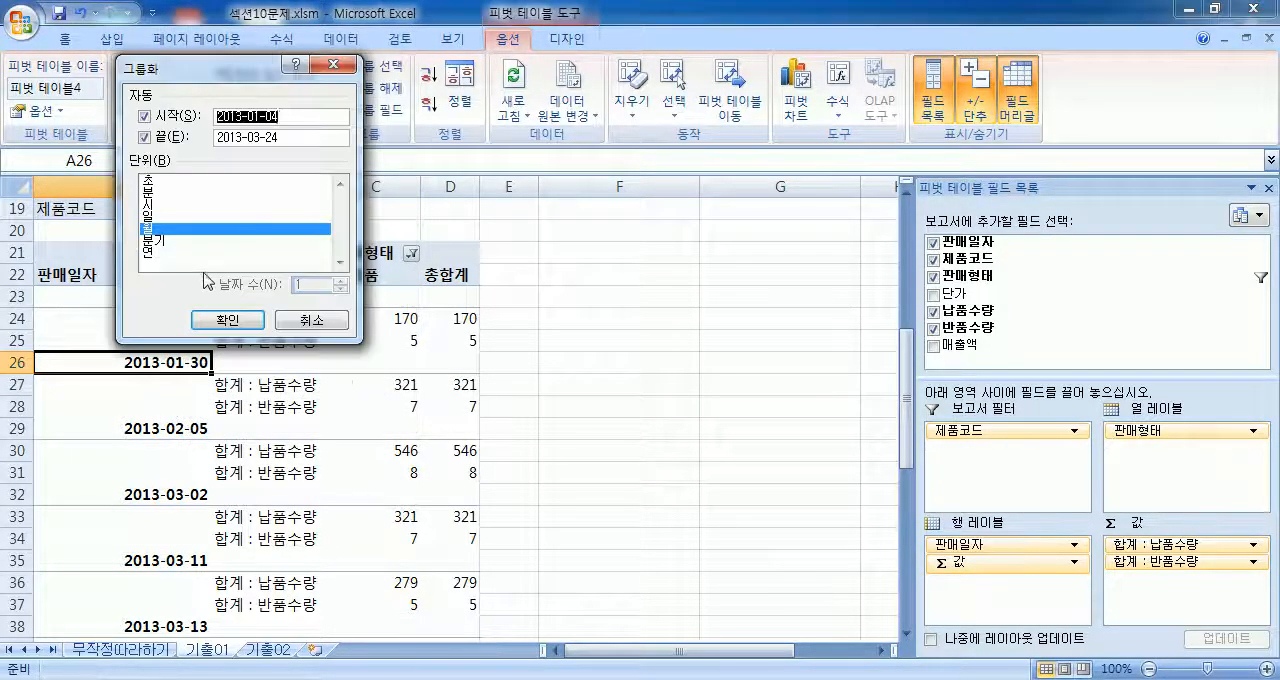
pyautogui.doubleClick(176, 230)
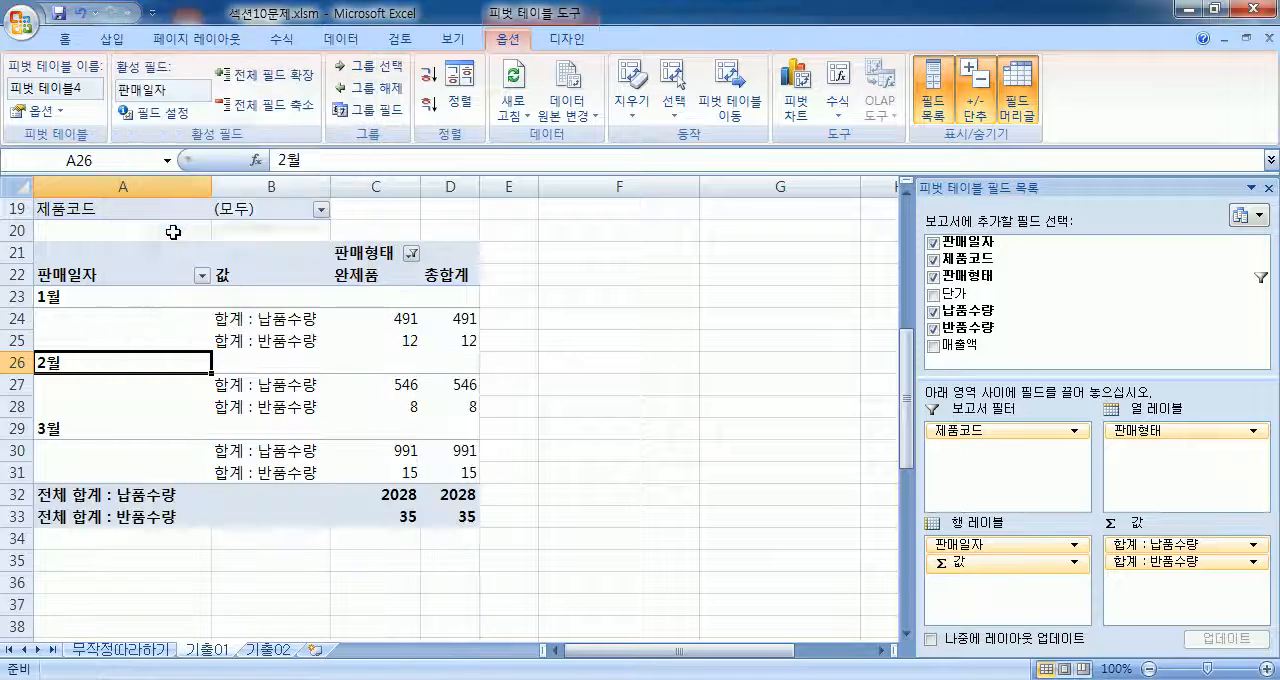
# Step: Review the 판매일자 grouping settings from the 1월 row label, keeping 월 as the unit
pyautogui.click(133, 296)
pyautogui.rightClick(134, 296)
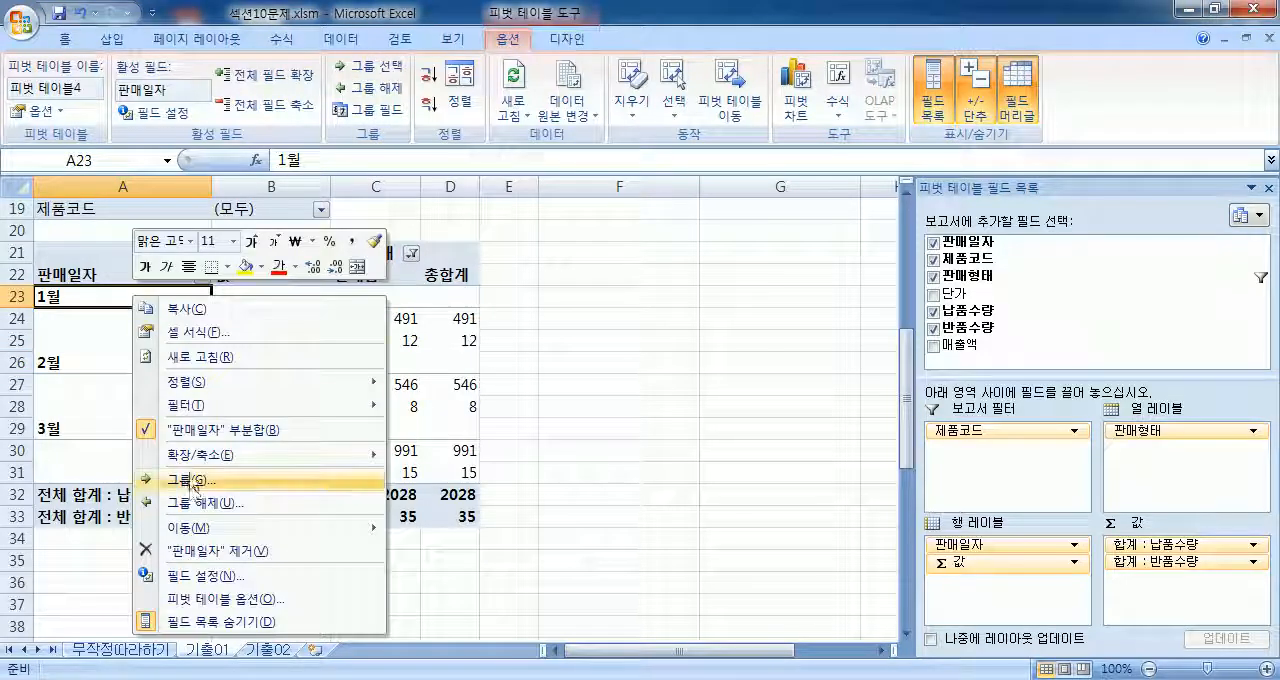
pyautogui.click(170, 480)
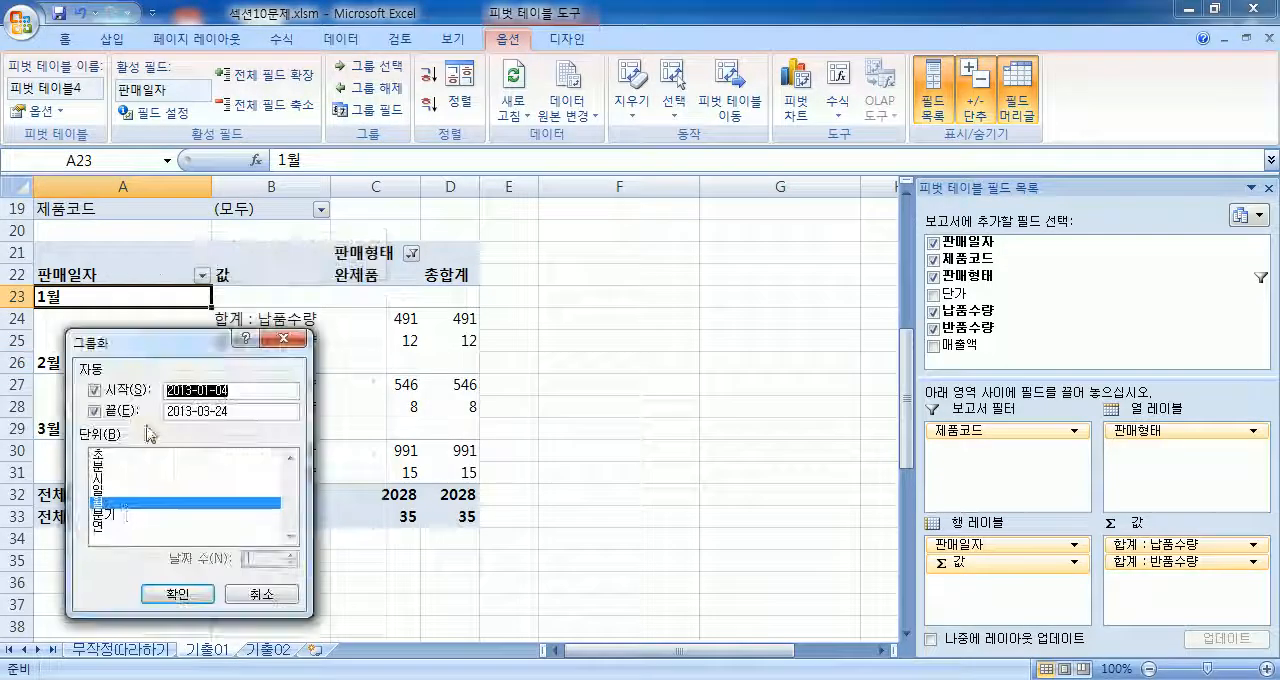
pyautogui.click(172, 594)
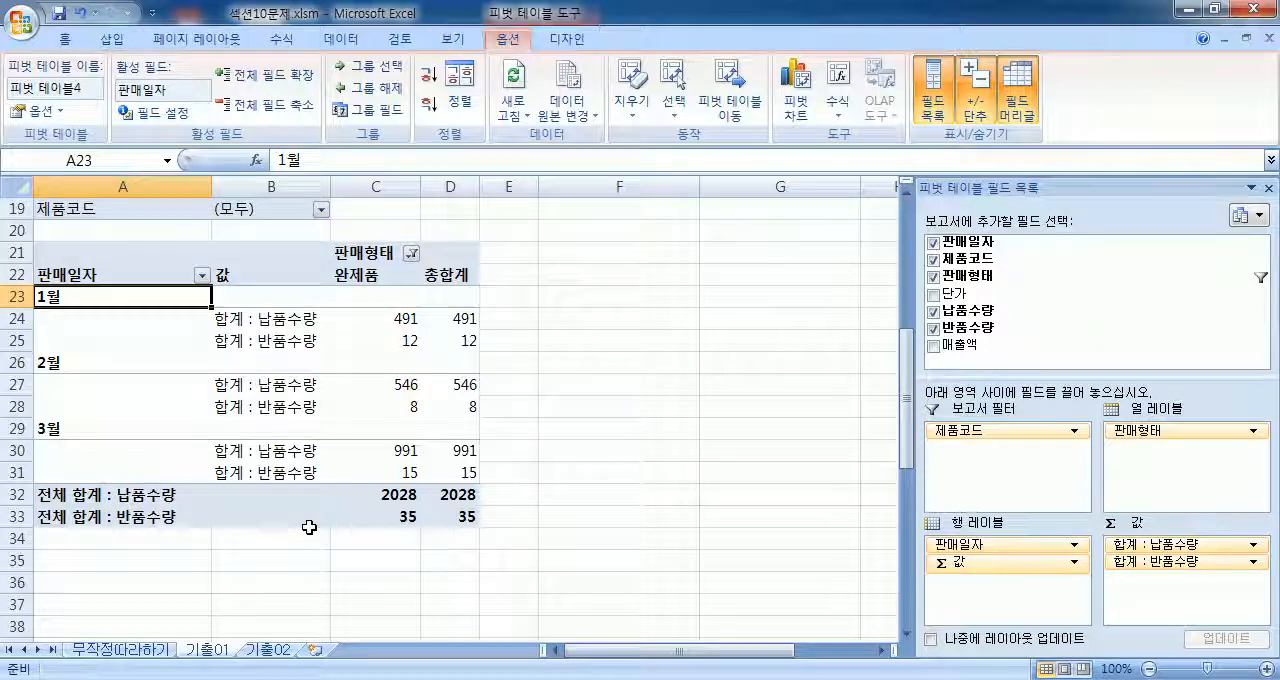
# Step: Set the 반품수량 value of the 2013-01-04 row in source cell F4 to 555555
pyautogui.scroll(3, 306, 525)
pyautogui.scroll(2, 309, 527)
pyautogui.scroll(-2, 309, 527)
pyautogui.scroll(3, 309, 527)
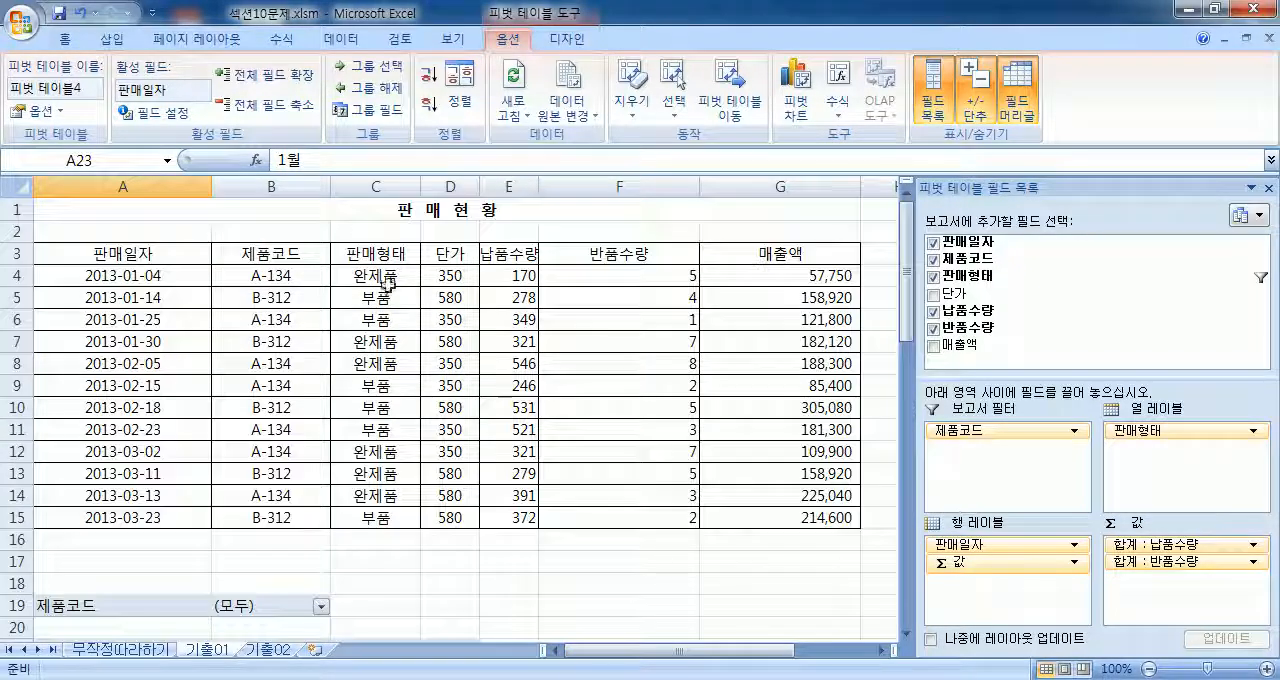
pyautogui.click(568, 276)
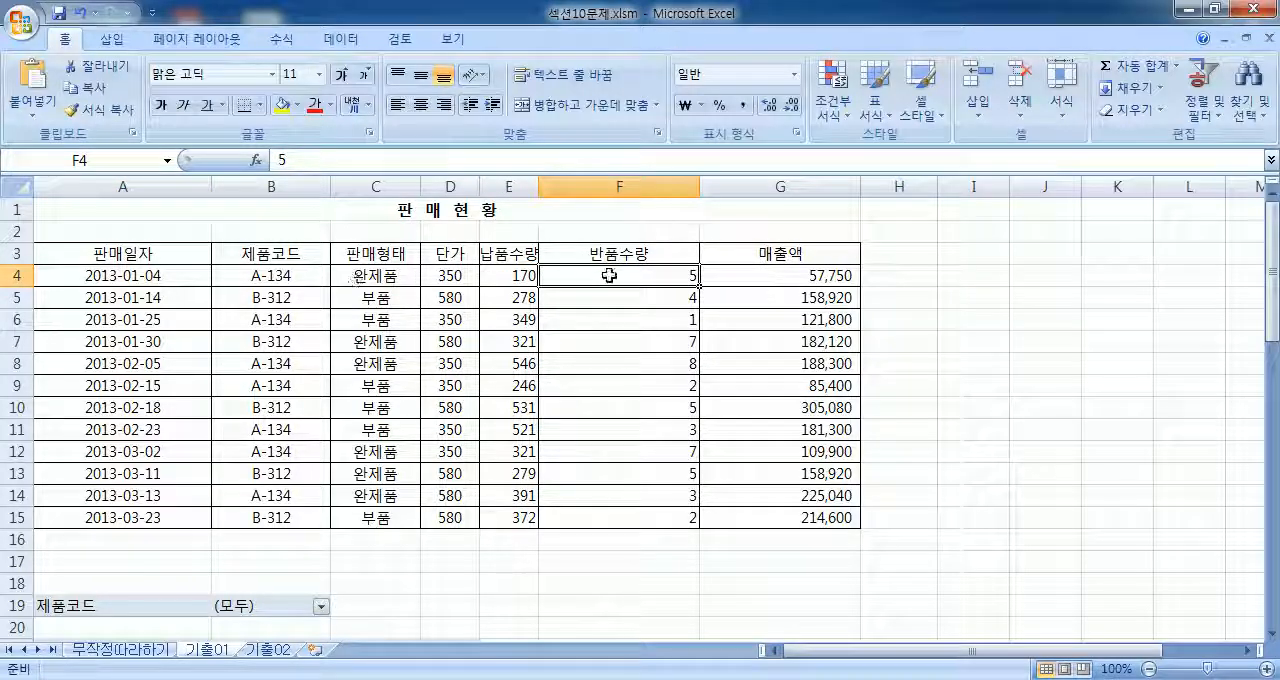
pyautogui.scroll(-4, 605, 285)
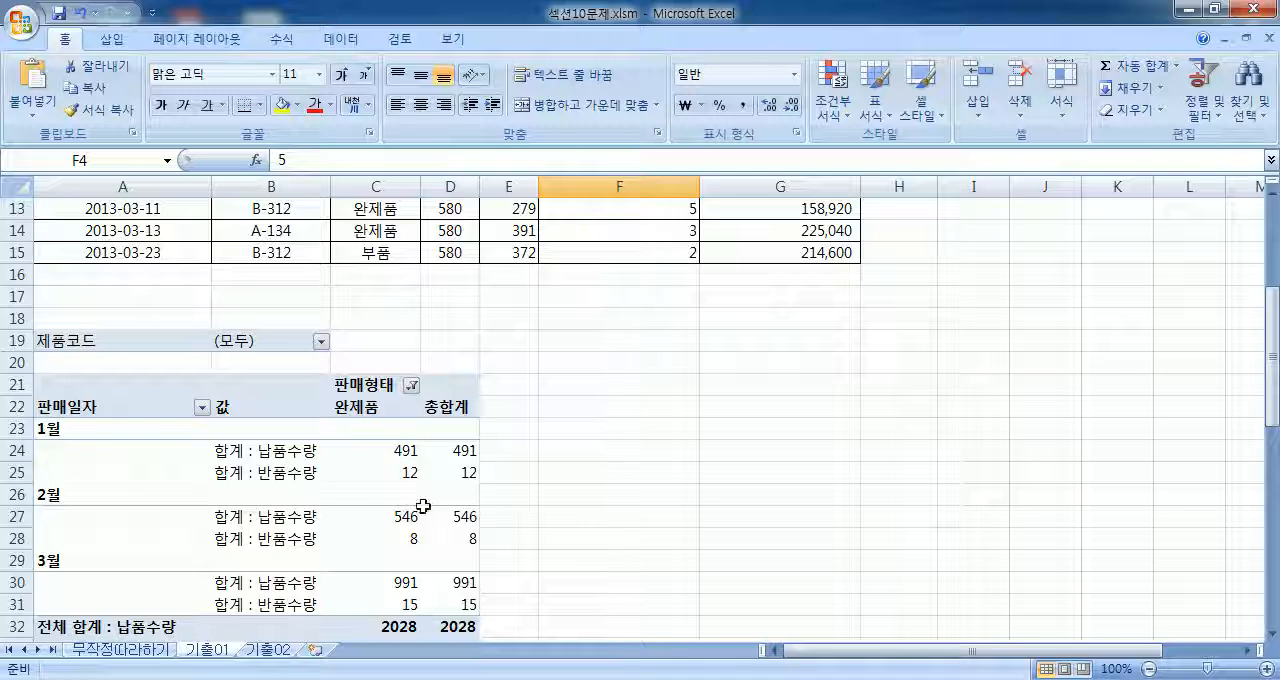
pyautogui.scroll(4, 422, 507)
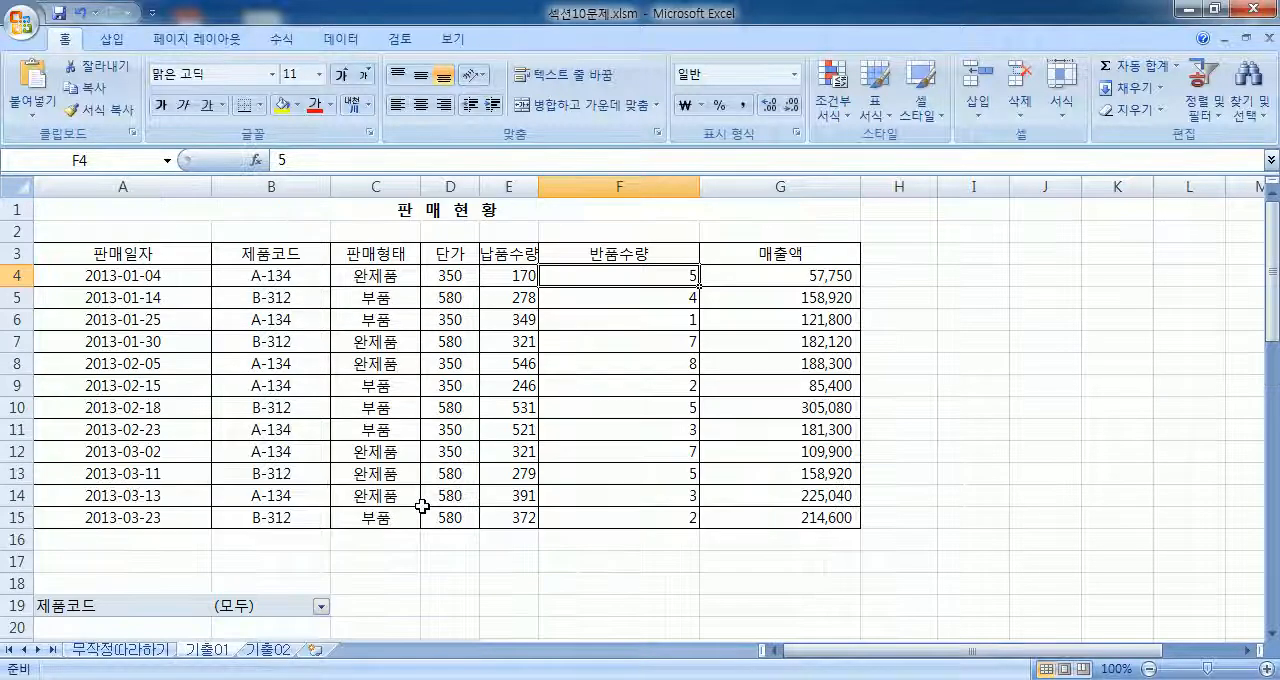
pyautogui.scroll(-4, 422, 507)
pyautogui.scroll(4, 491, 457)
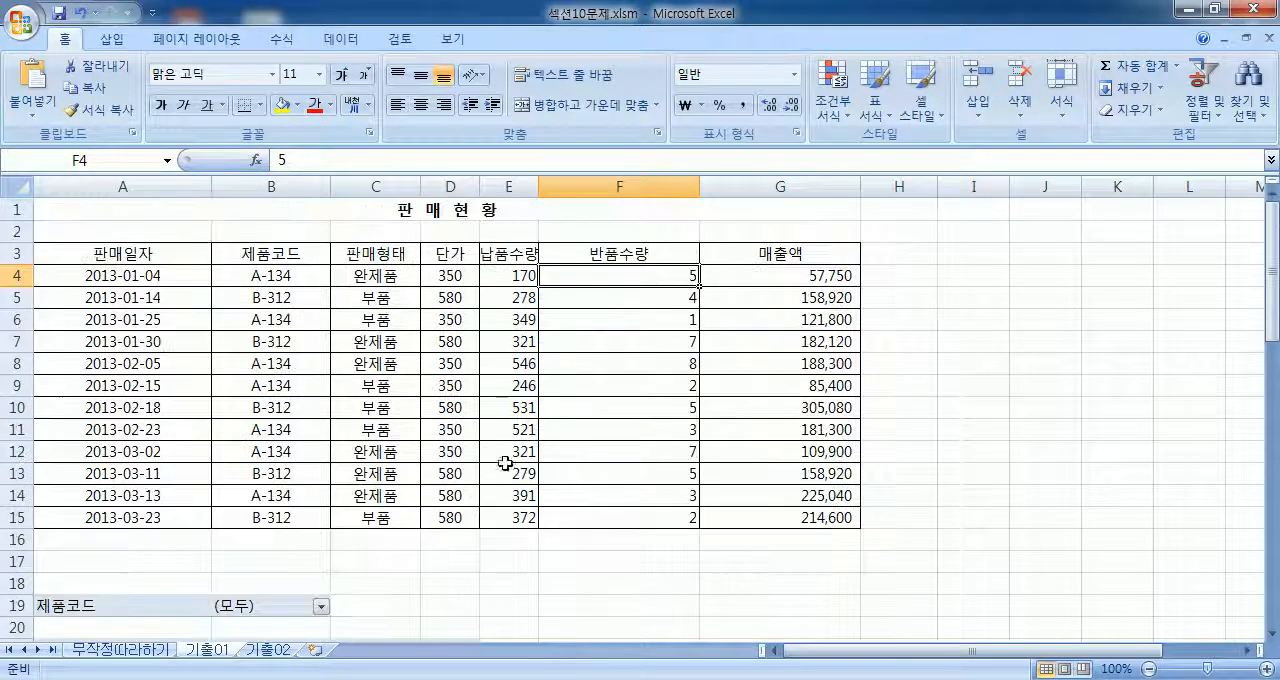
pyautogui.write('555555')
pyautogui.press('Return')
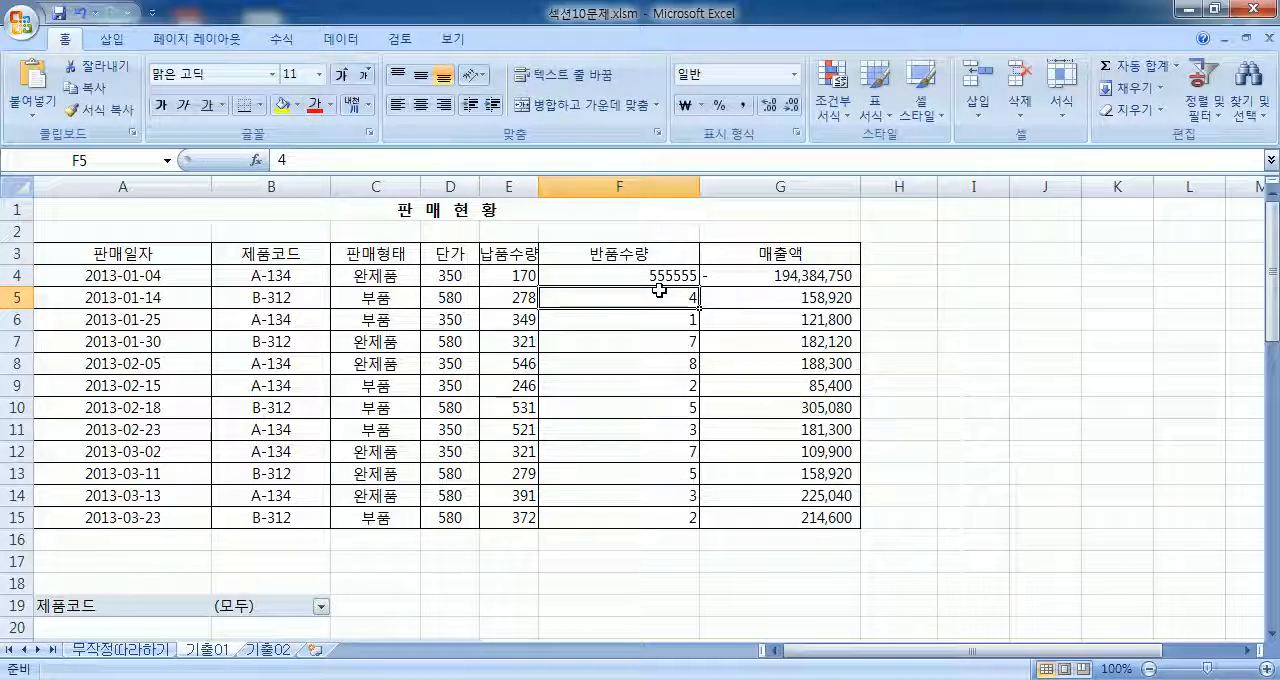
# Step: Compare the changed 반품수량 in F4 and the 매출액 formula in G4 with the PivotTable's 1월 반품수량 sum
pyautogui.click(663, 280)
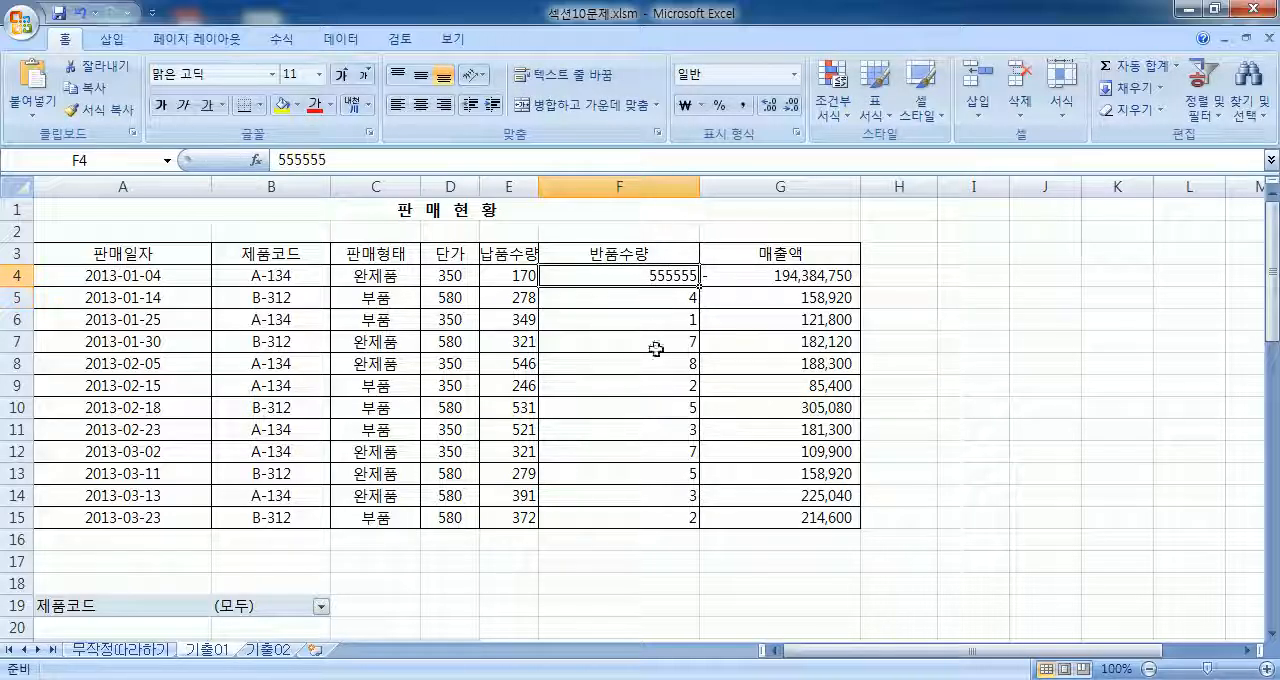
pyautogui.scroll(-2, 645, 459)
pyautogui.scroll(-3, 467, 449)
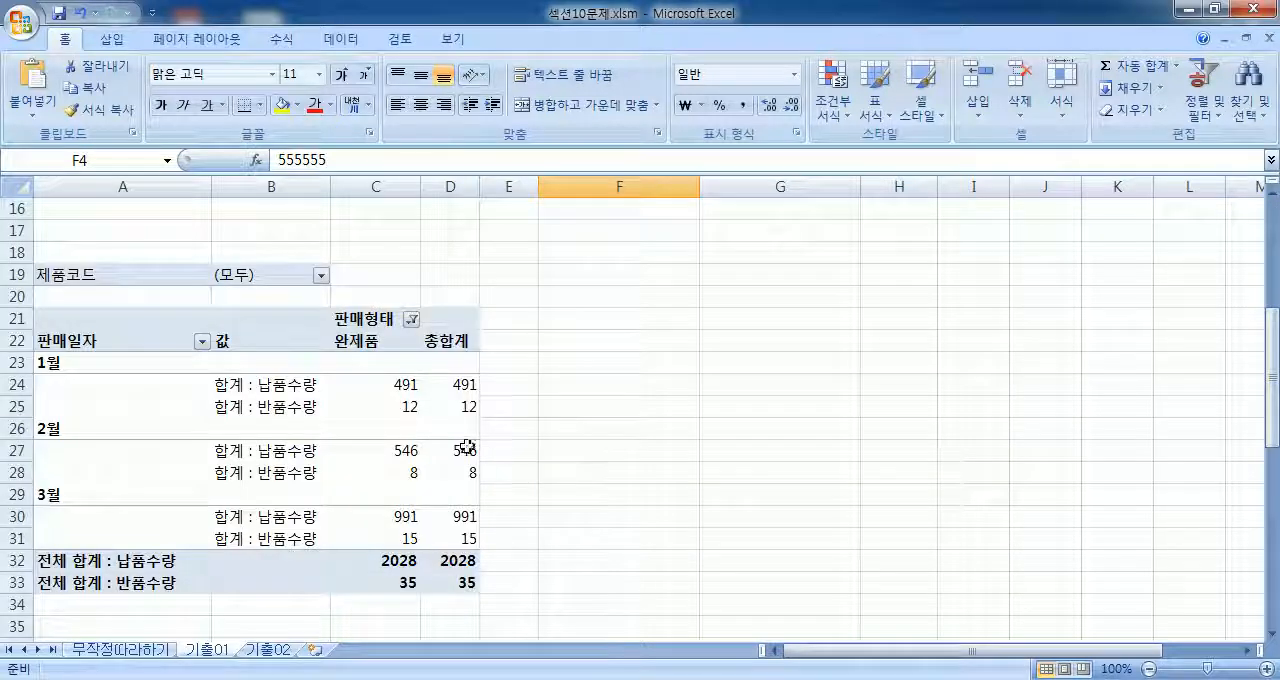
pyautogui.click(396, 408)
pyautogui.scroll(5, 575, 395)
pyautogui.click(638, 272)
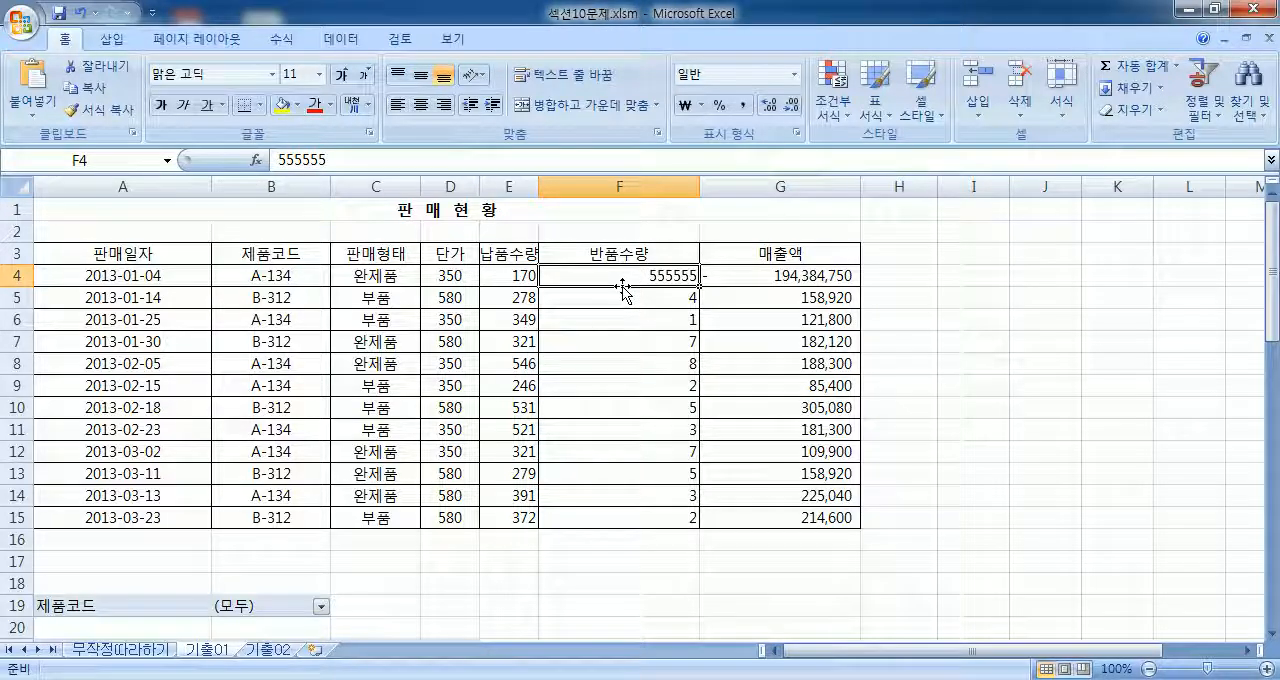
pyautogui.scroll(-5, 620, 292)
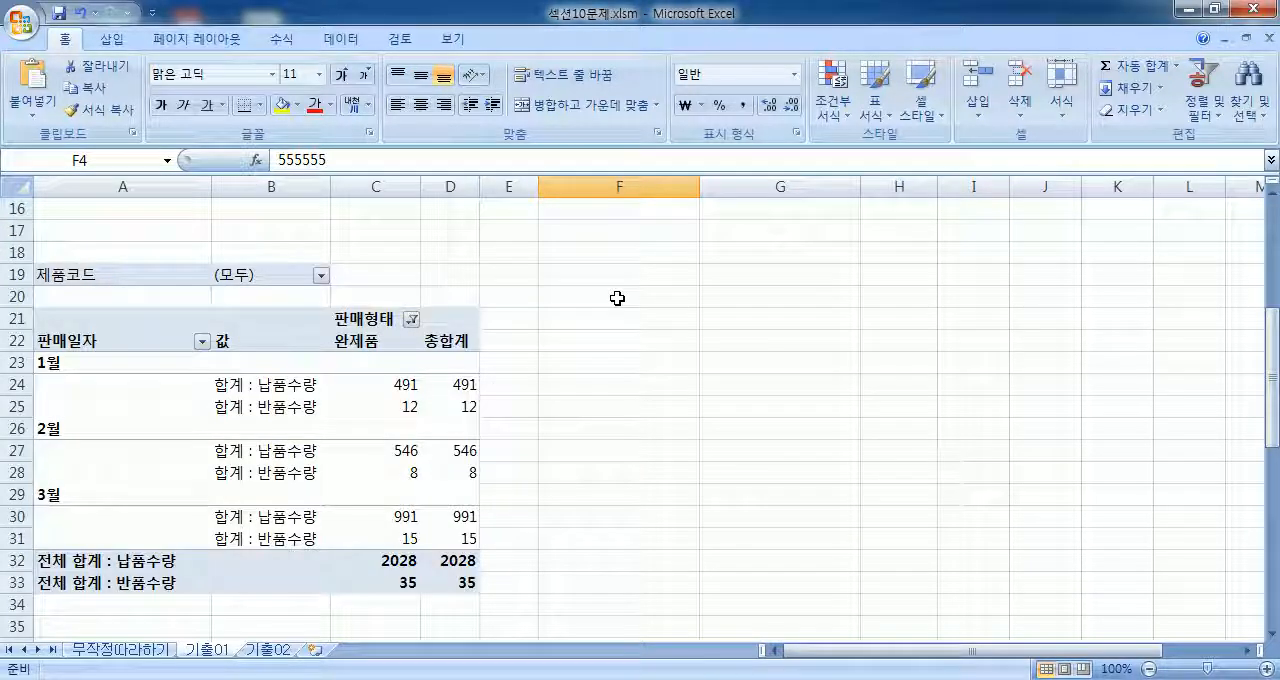
pyautogui.scroll(5, 362, 392)
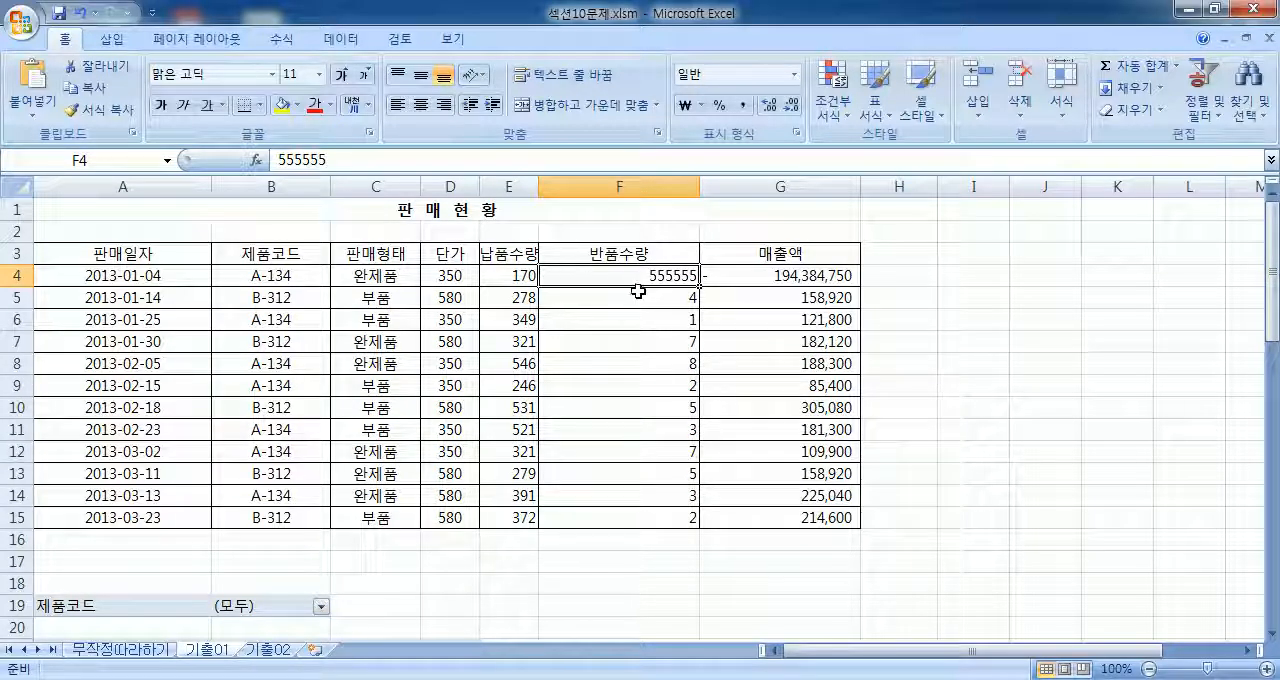
pyautogui.click(775, 278)
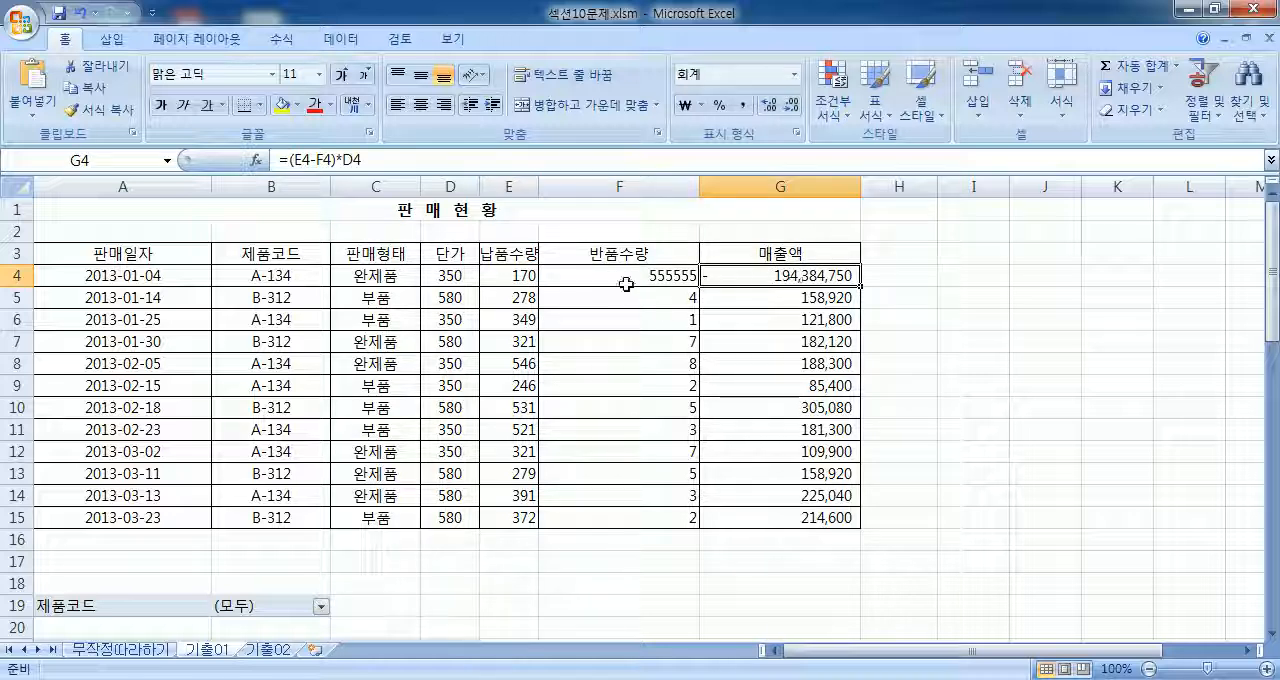
pyautogui.click(636, 289)
pyautogui.scroll(-6, 186, 371)
# Step: Refresh the PivotTable from the edited source data and check the 1월 반품수량 sum in C25
pyautogui.click(366, 318)
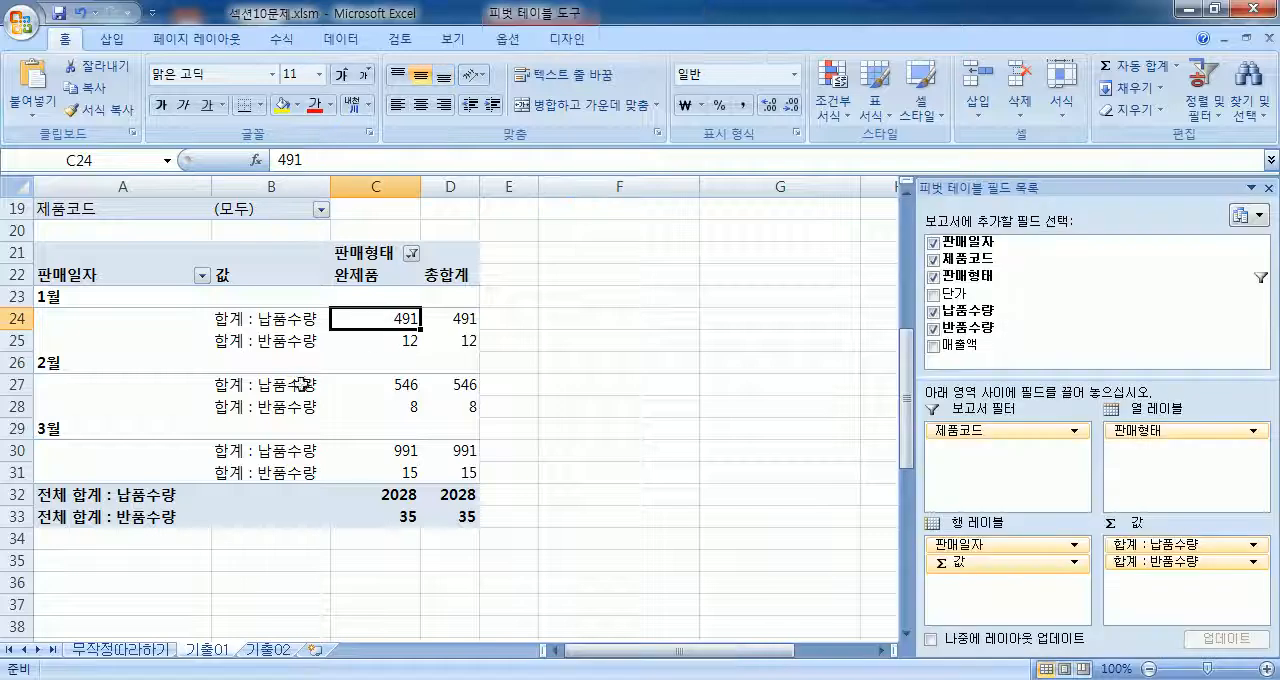
pyautogui.moveTo(352, 416)
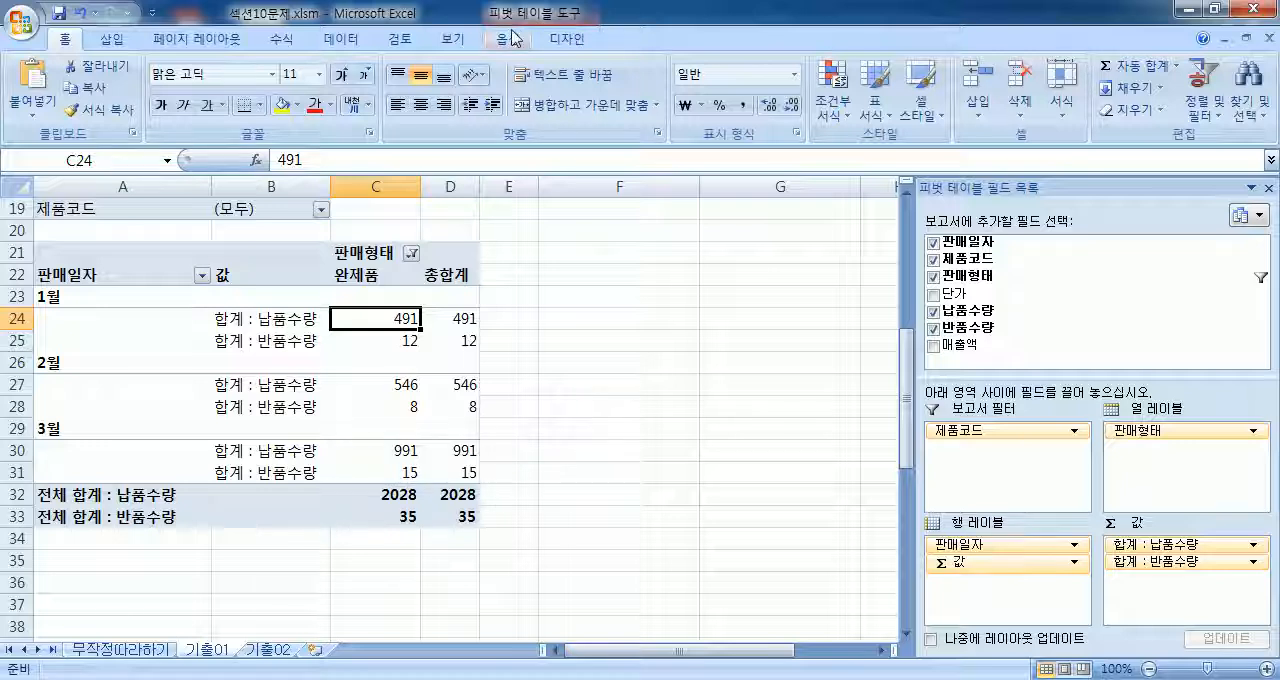
pyautogui.click(512, 39)
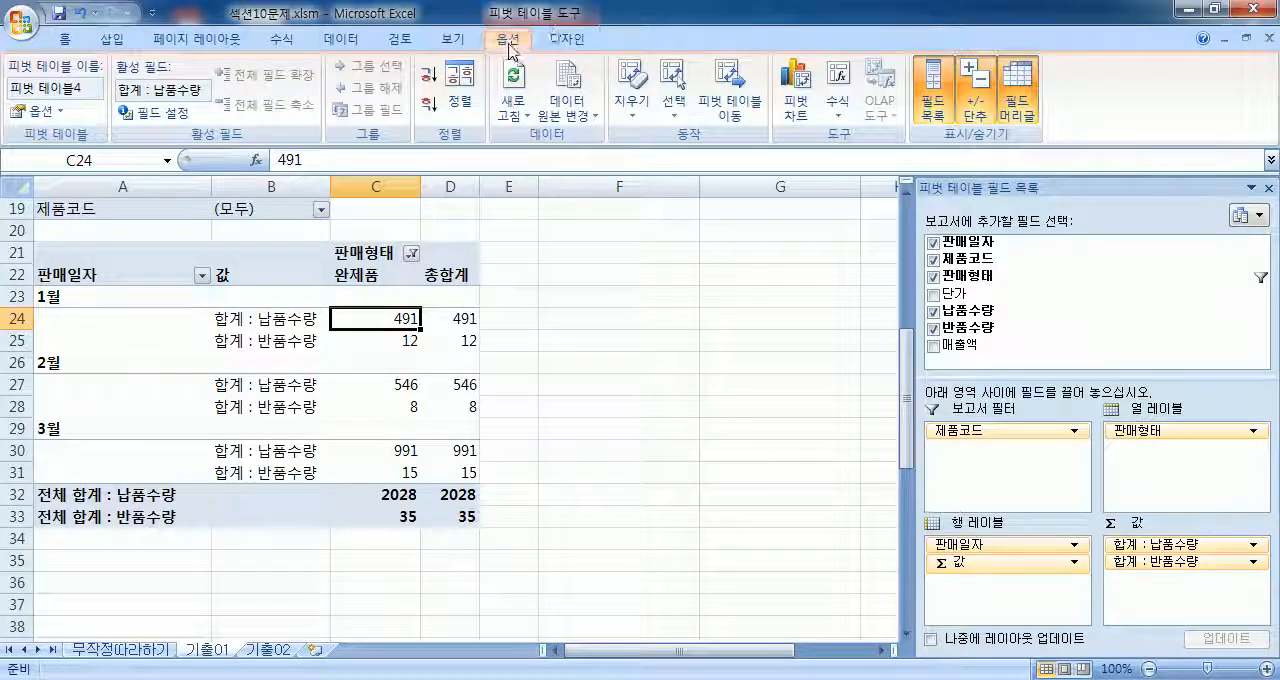
pyautogui.click(516, 92)
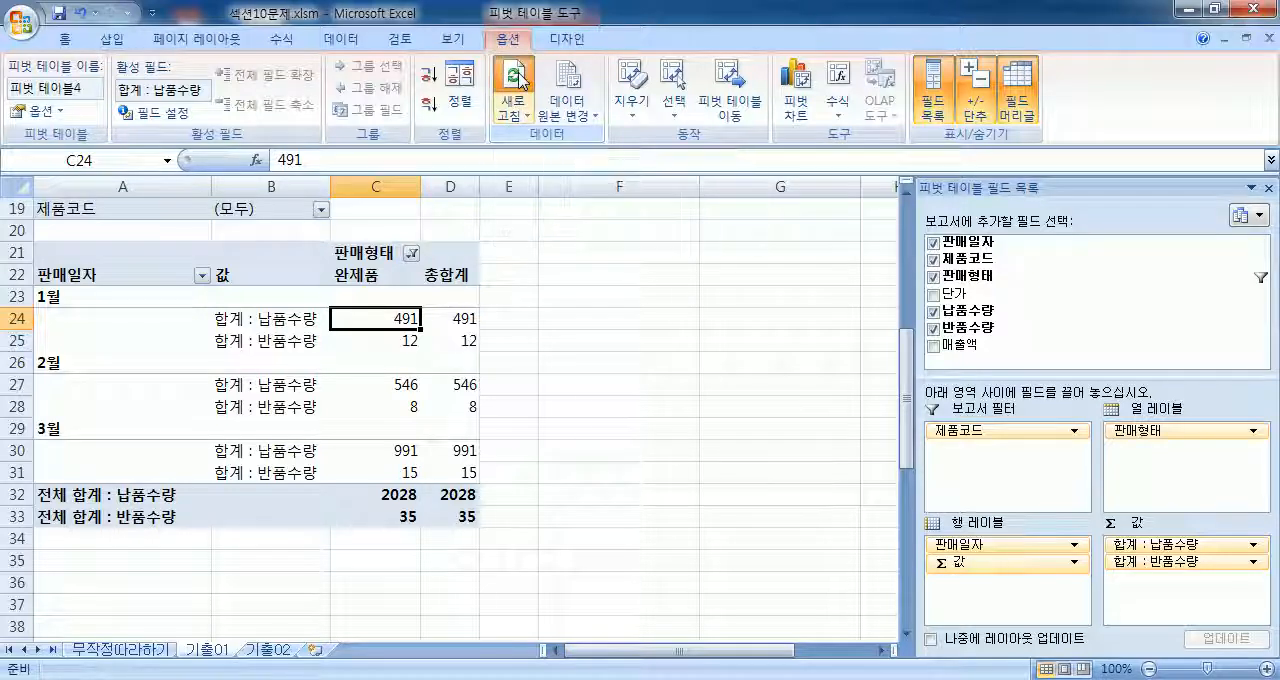
pyautogui.click(382, 338)
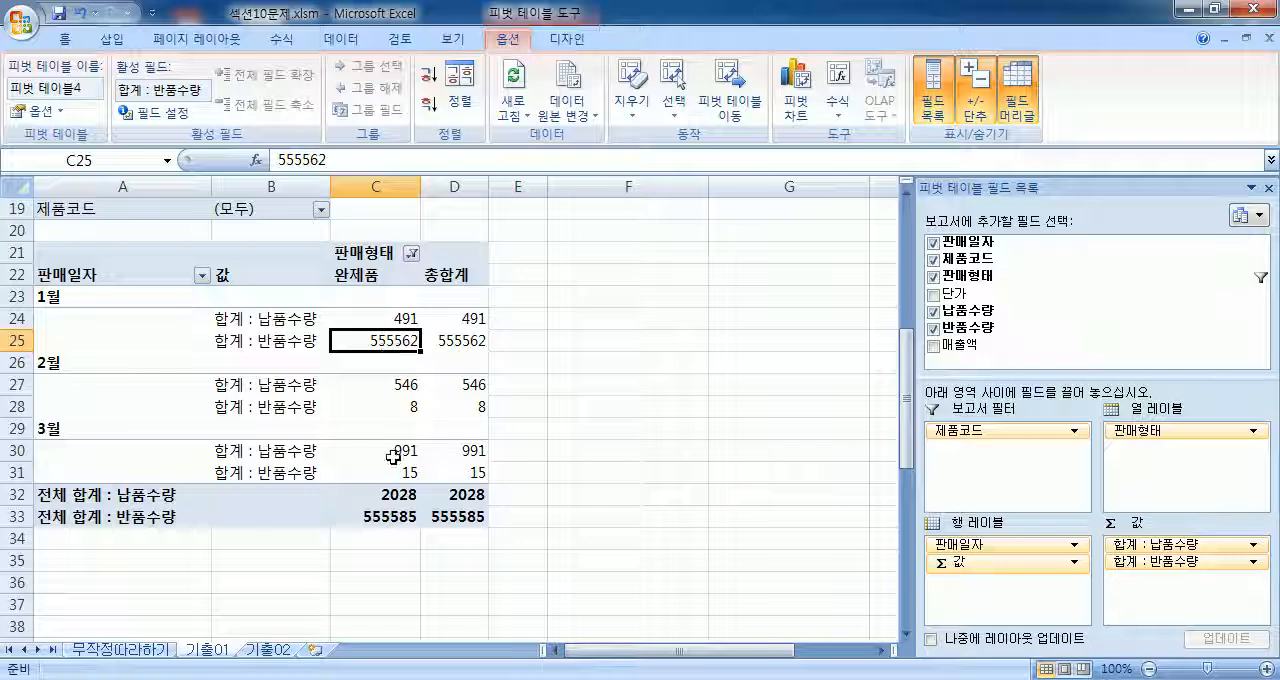
pyautogui.moveTo(393, 456)
# Step: Restore the 반품수량 value of the 2013-01-04 row in source cell F4 to 5
pyautogui.scroll(6, 383, 352)
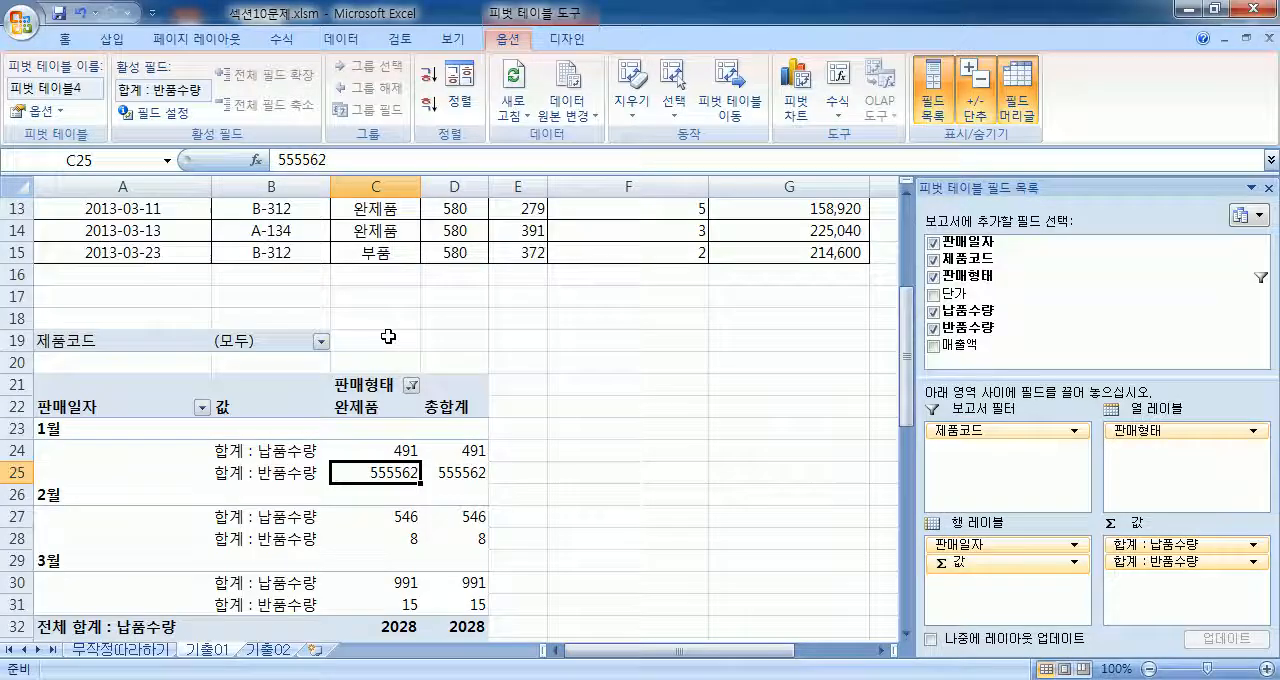
pyautogui.click(638, 279)
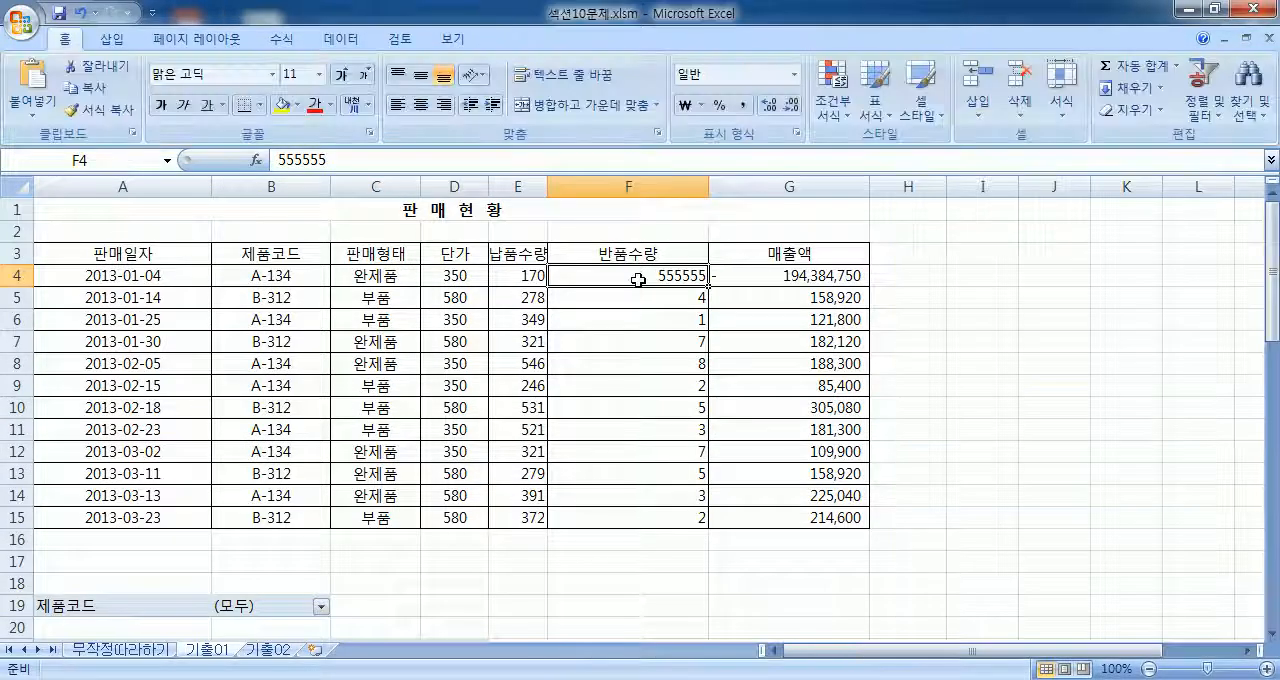
pyautogui.write('5')
pyautogui.press('Return')
pyautogui.click(663, 277)
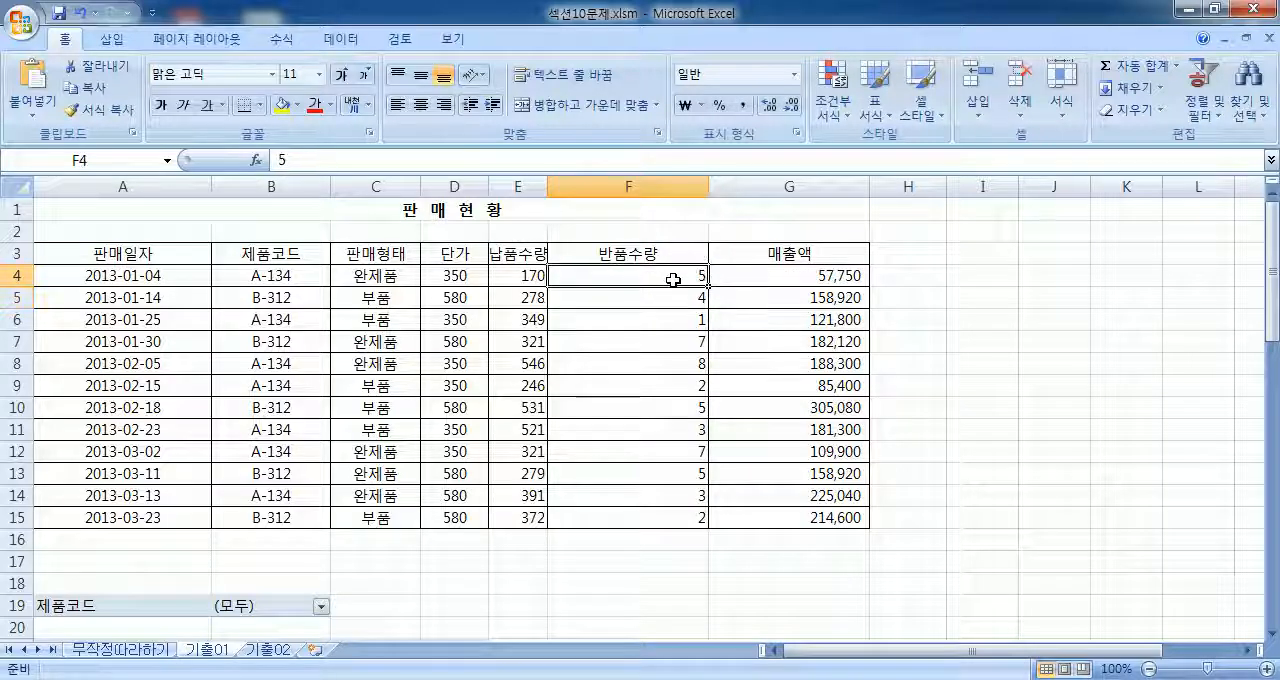
# Step: Refresh the PivotTable again so it uses the restored source value
pyautogui.scroll(-6, 557, 390)
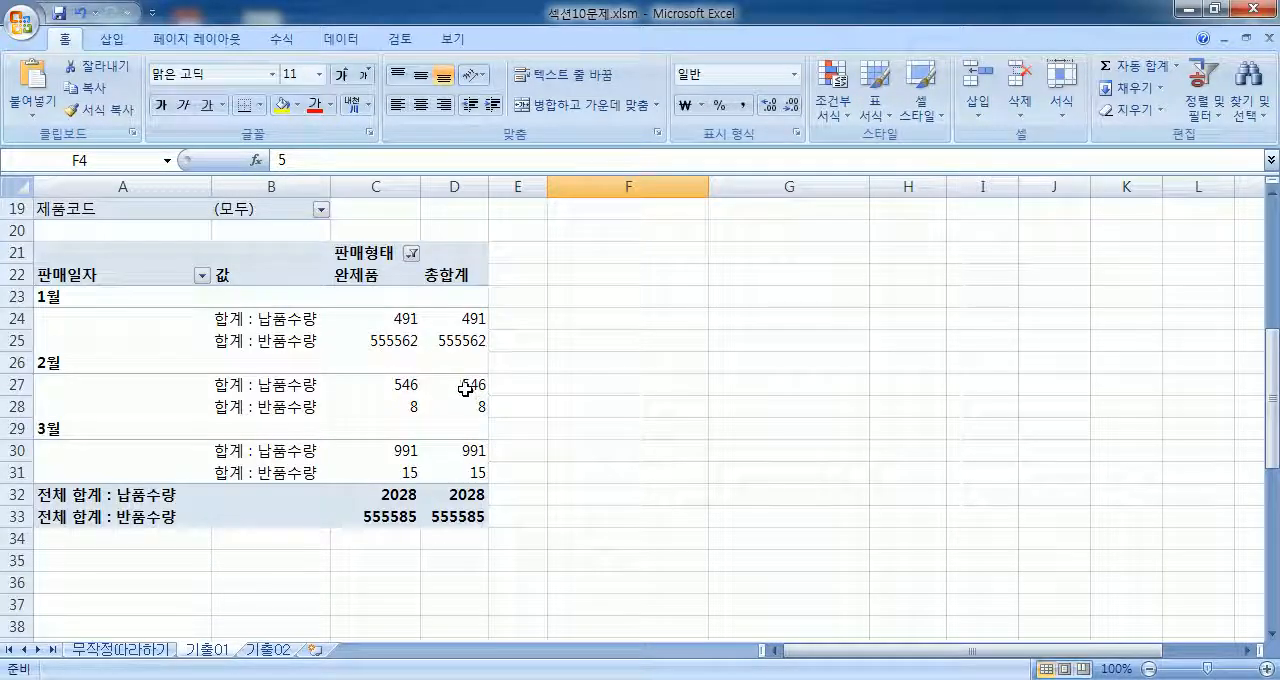
pyautogui.click(381, 343)
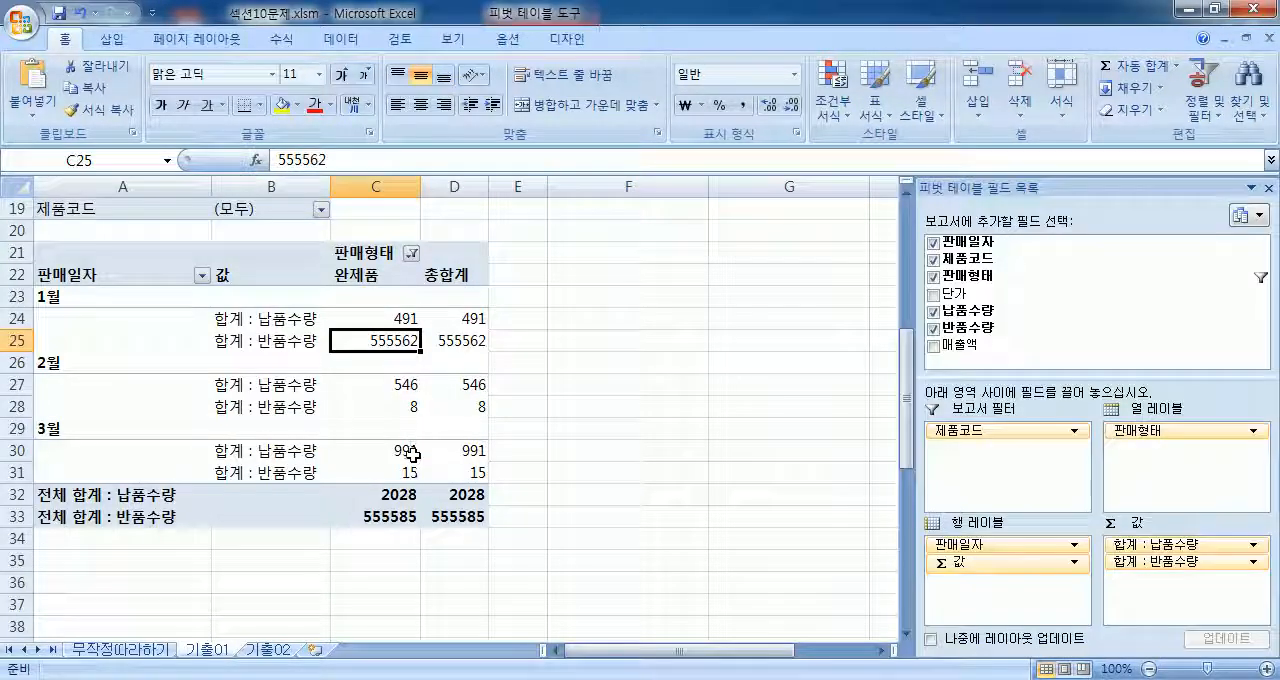
pyautogui.click(506, 45)
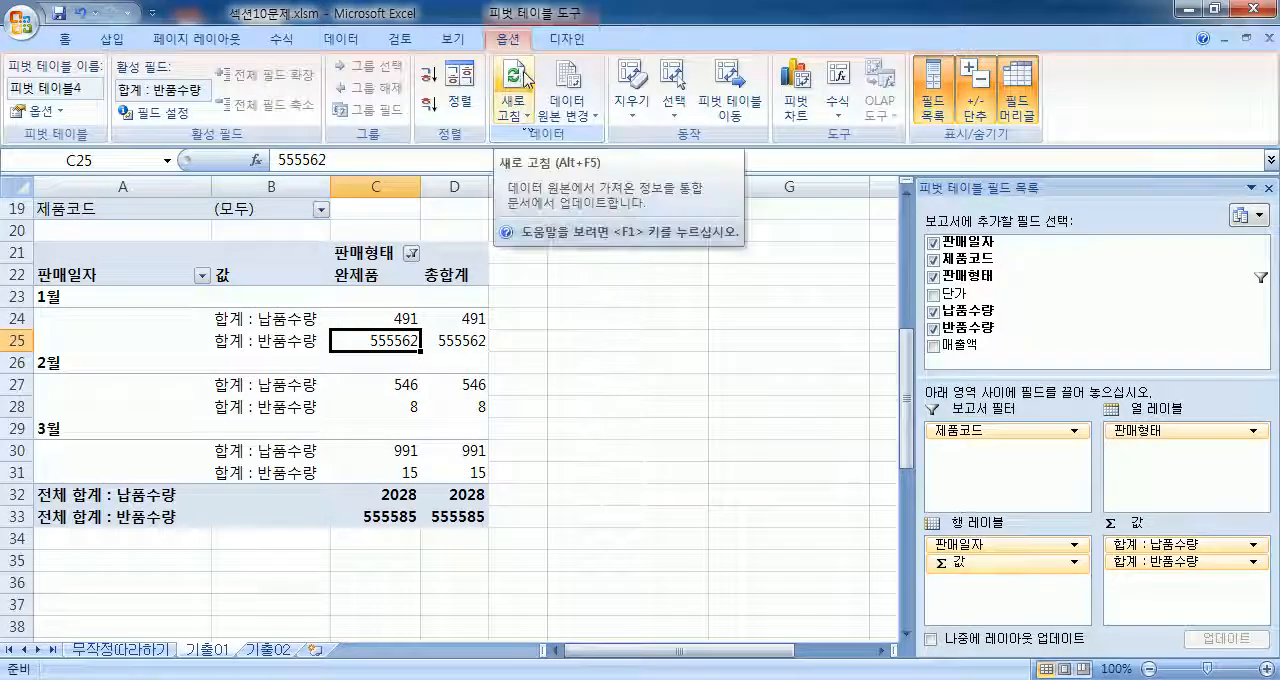
pyautogui.click(520, 76)
pyautogui.click(517, 72)
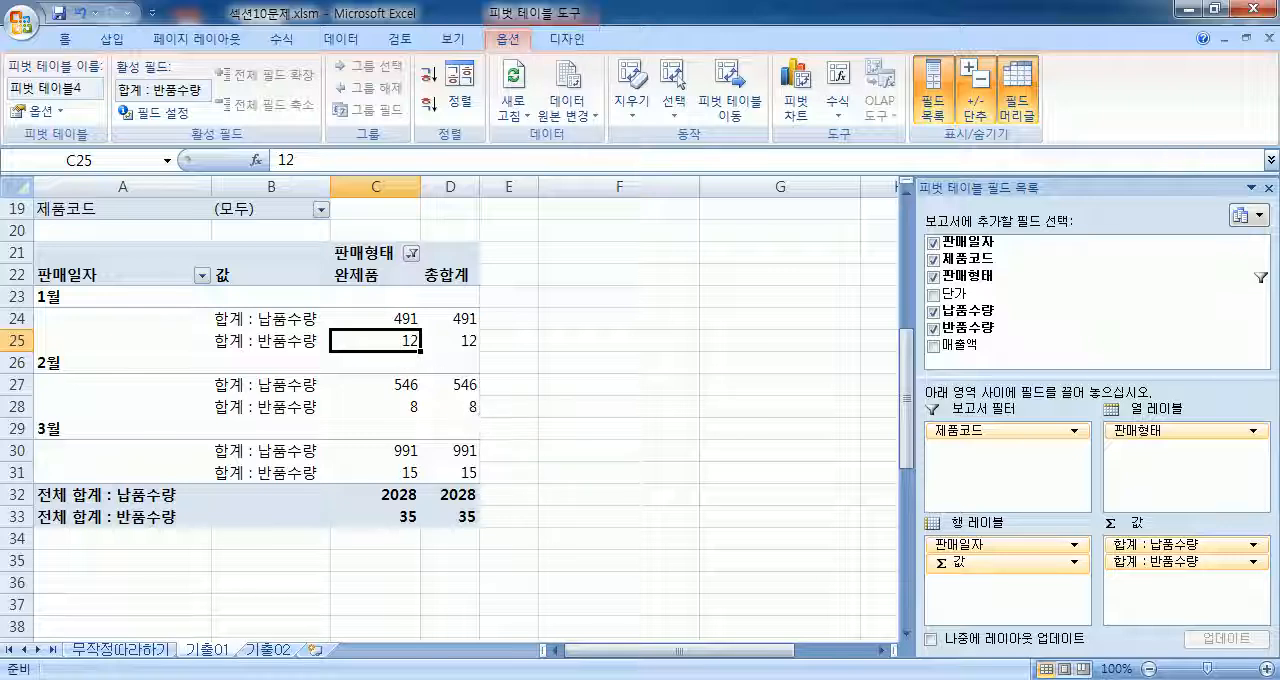
# Step: Switch to Notepad and add the line "일반적으로 엑셀에서 값을 변경하면 결과도 자동반영되지만," below the 피벗(PIVOT) note
pyautogui.hotkey('alt', 'Tab')
pyautogui.press('Return')
pyautogui.write('일반적ㅇ드')
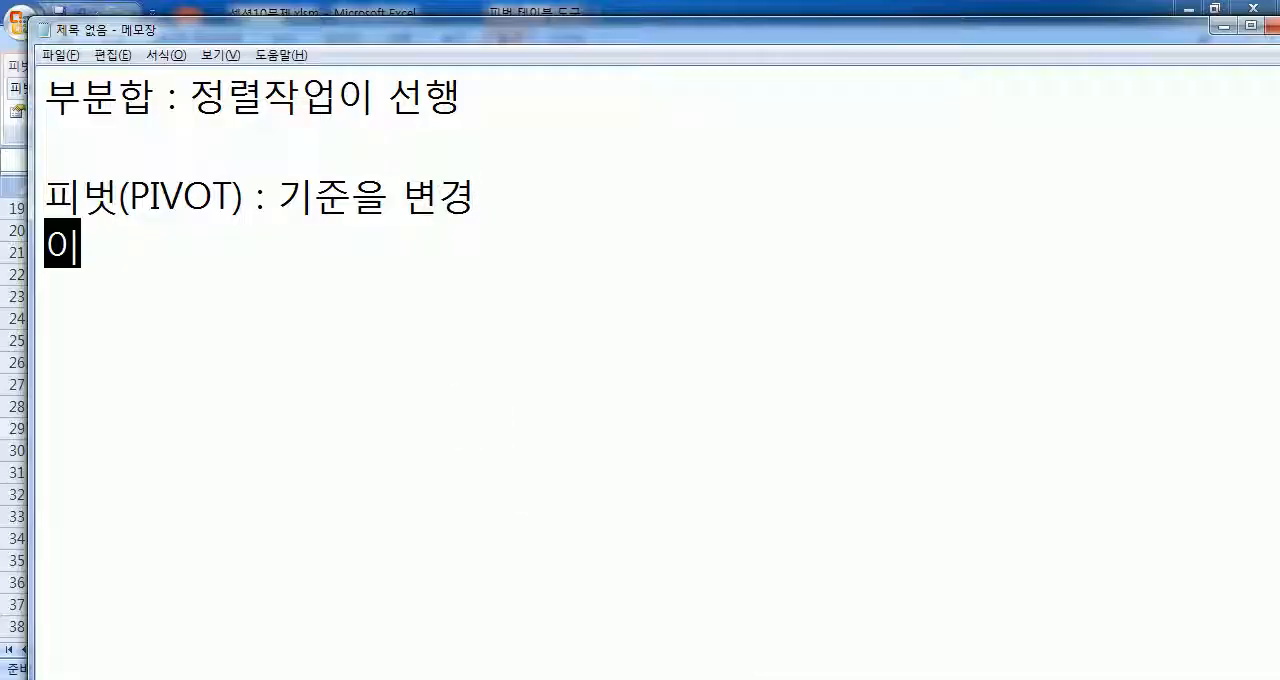
pyautogui.press('BackSpace')
pyautogui.press('BackSpace')
pyautogui.write('으로 엑셀에서 값')
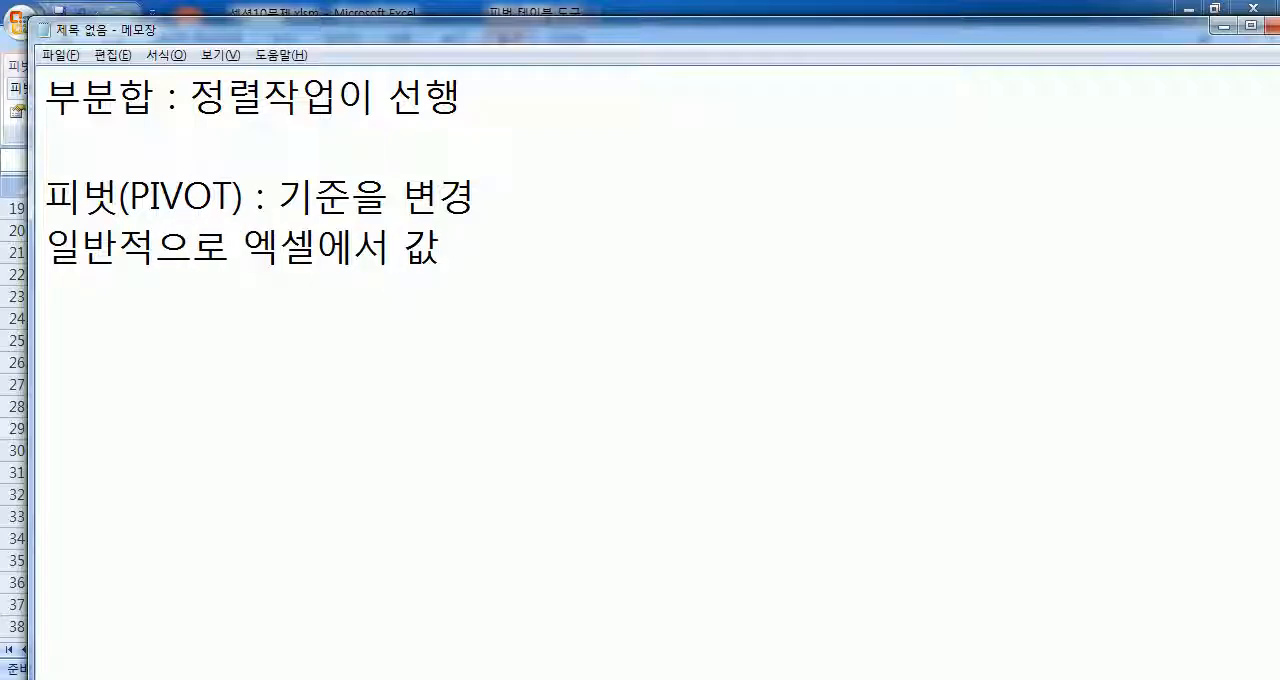
pyautogui.write('을 변경하면 ')
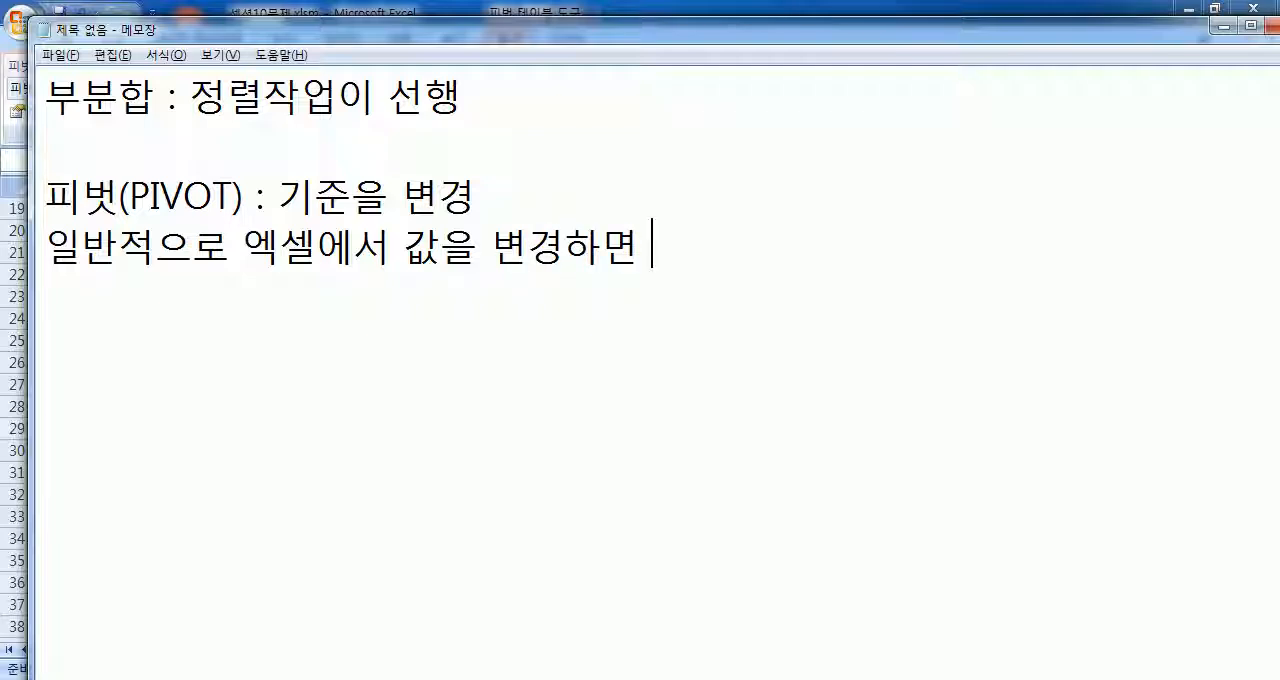
pyautogui.write('결과도 ')
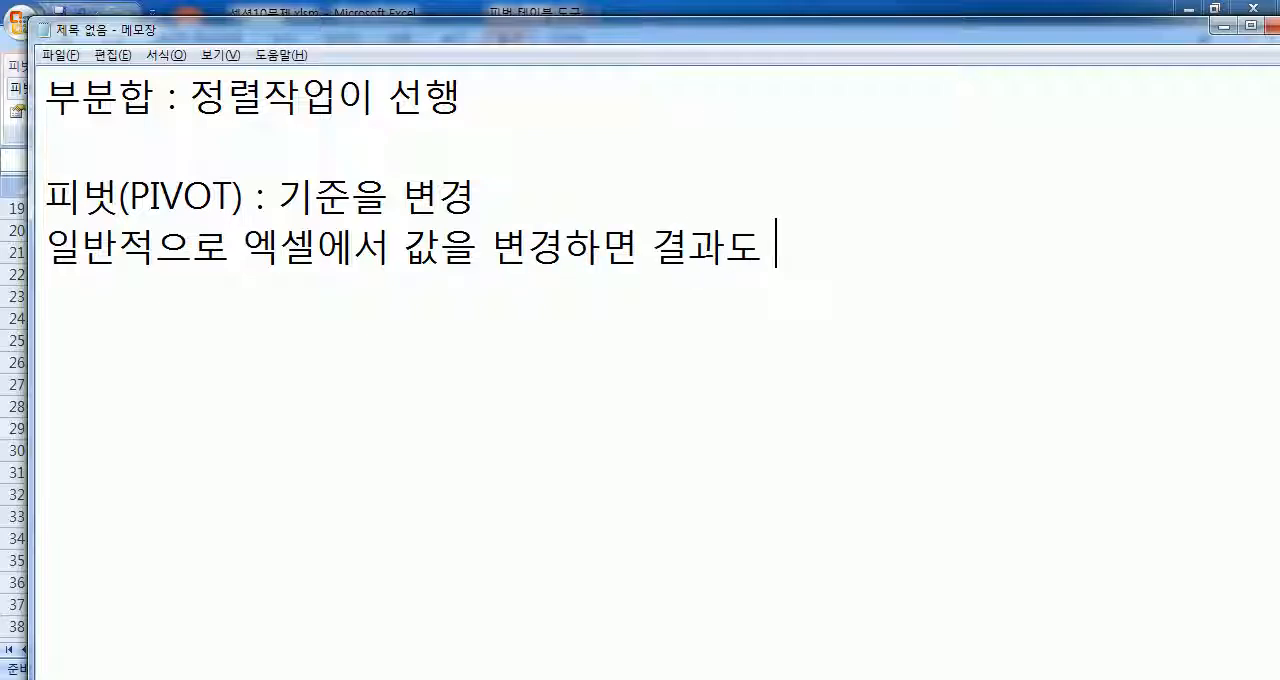
pyautogui.write('자동ㅂ반영되지만')
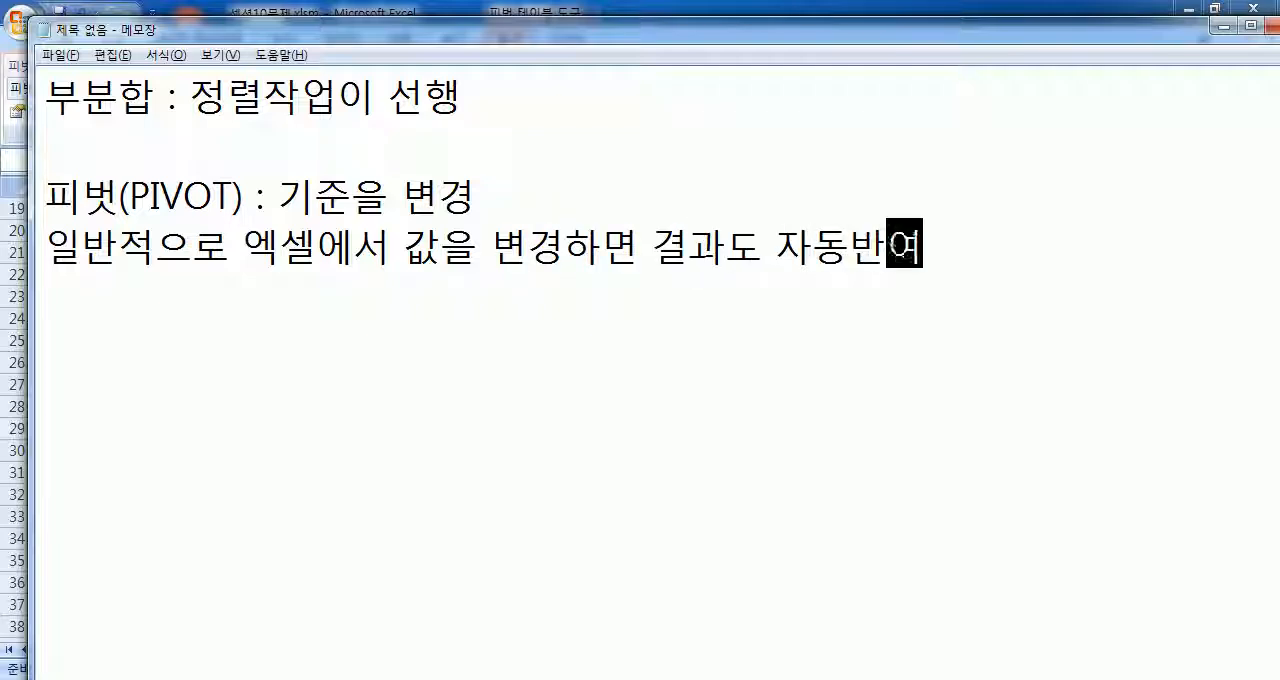
pyautogui.write(',')
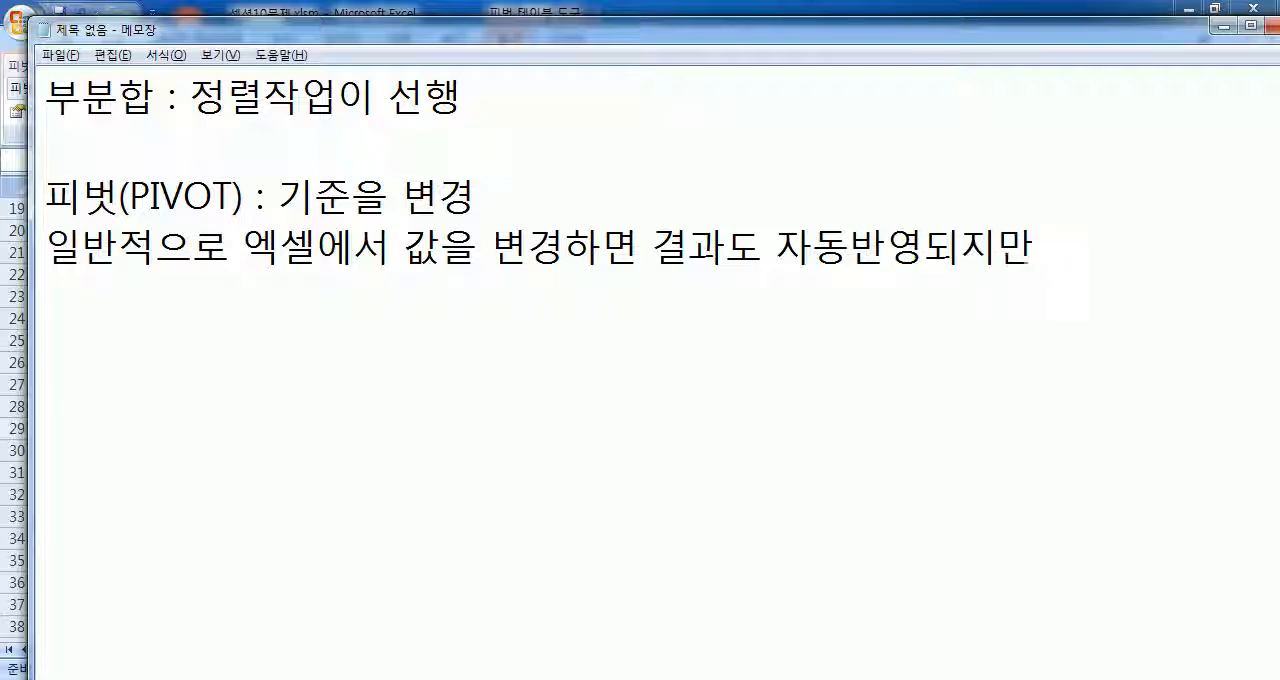
# Step: Add the line "피벗테이블에서는 변경후, 새로고침를 해야 그때 비로서 반영된다." to the end of the Notepad notes
pyautogui.press('Return')
pyautogui.write('피')
pyautogui.write('벗테이블에서')
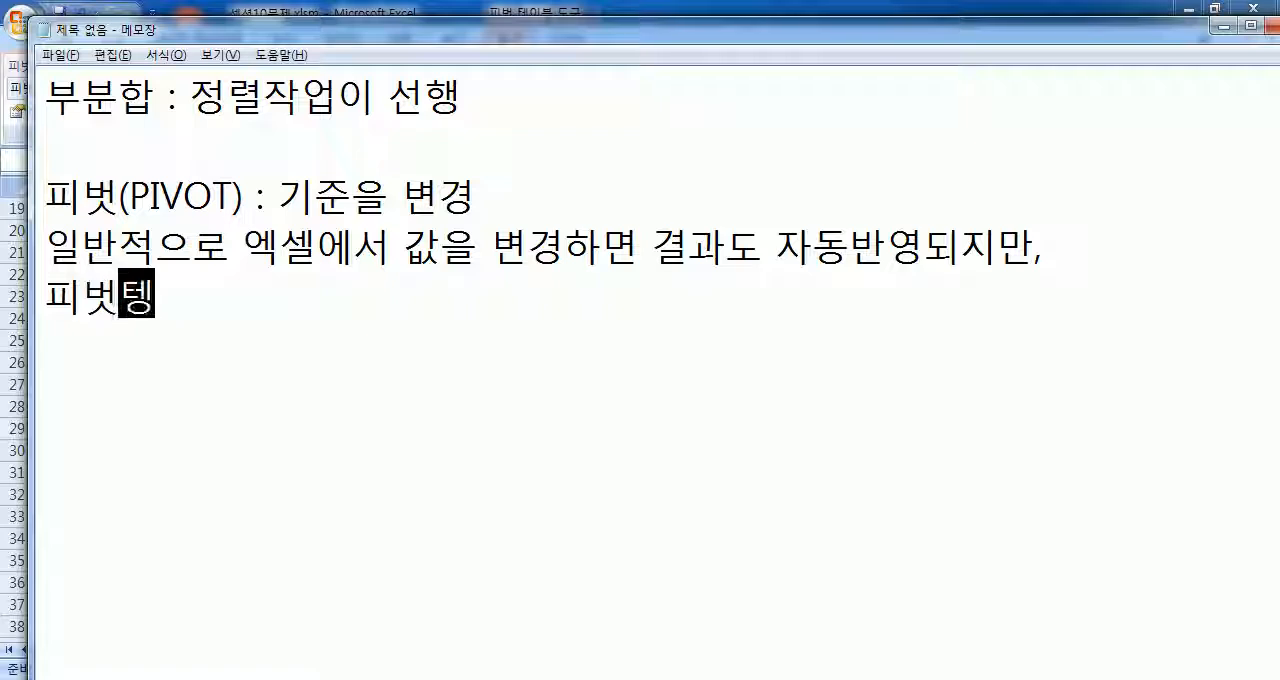
pyautogui.write('는')
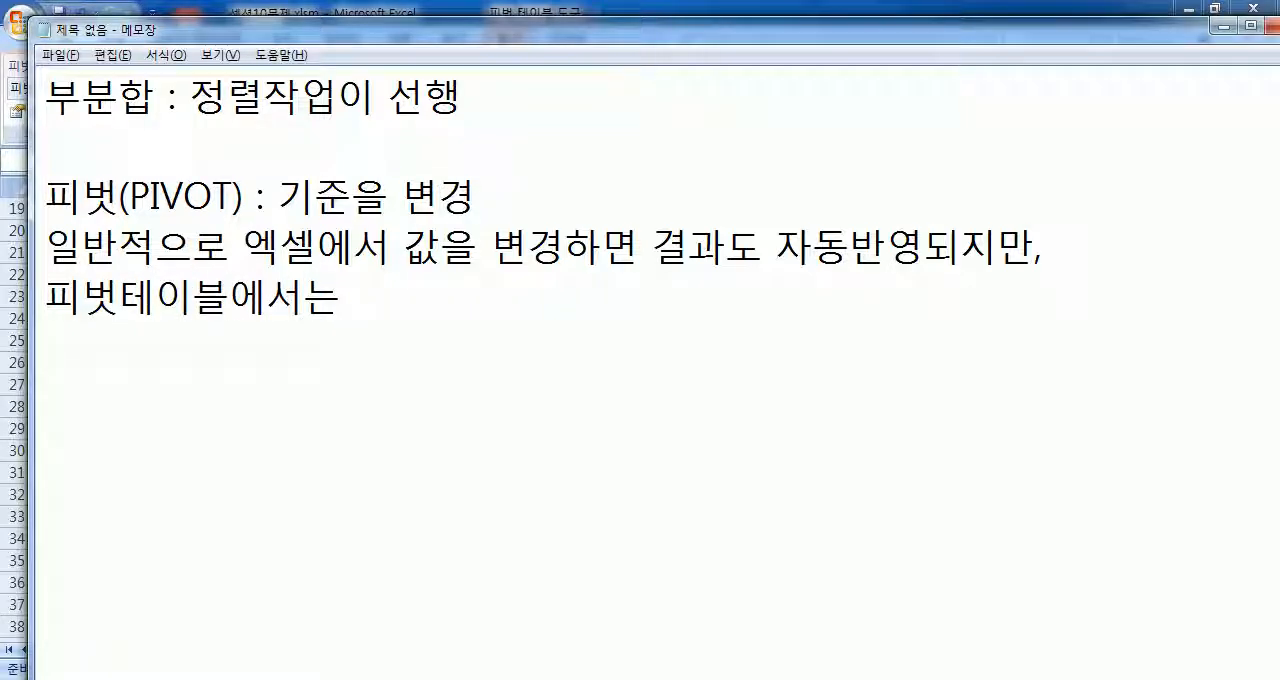
pyautogui.write(' ㅈㅕㄴ')
pyautogui.press('BackSpace')
pyautogui.press('BackSpace')
pyautogui.press('BackSpace')
pyautogui.write('변겨ㅇ후, 새로곳')
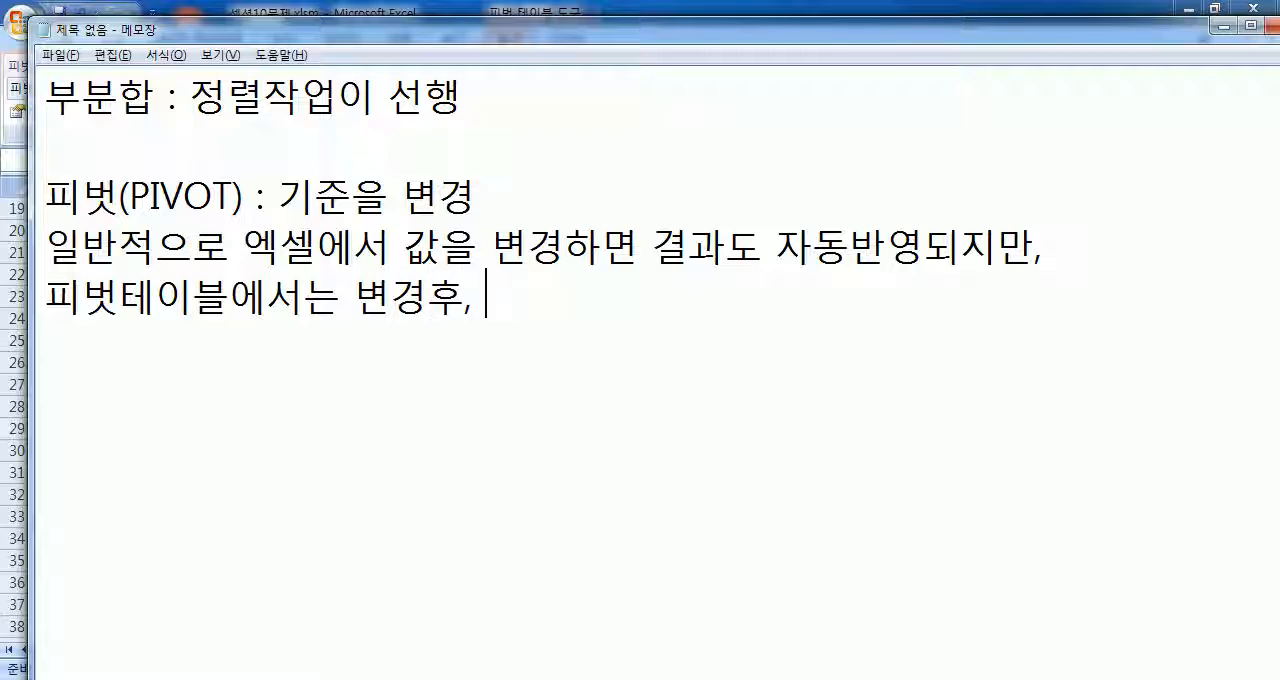
pyautogui.press('BackSpace')
pyautogui.write('침를 해야 ')
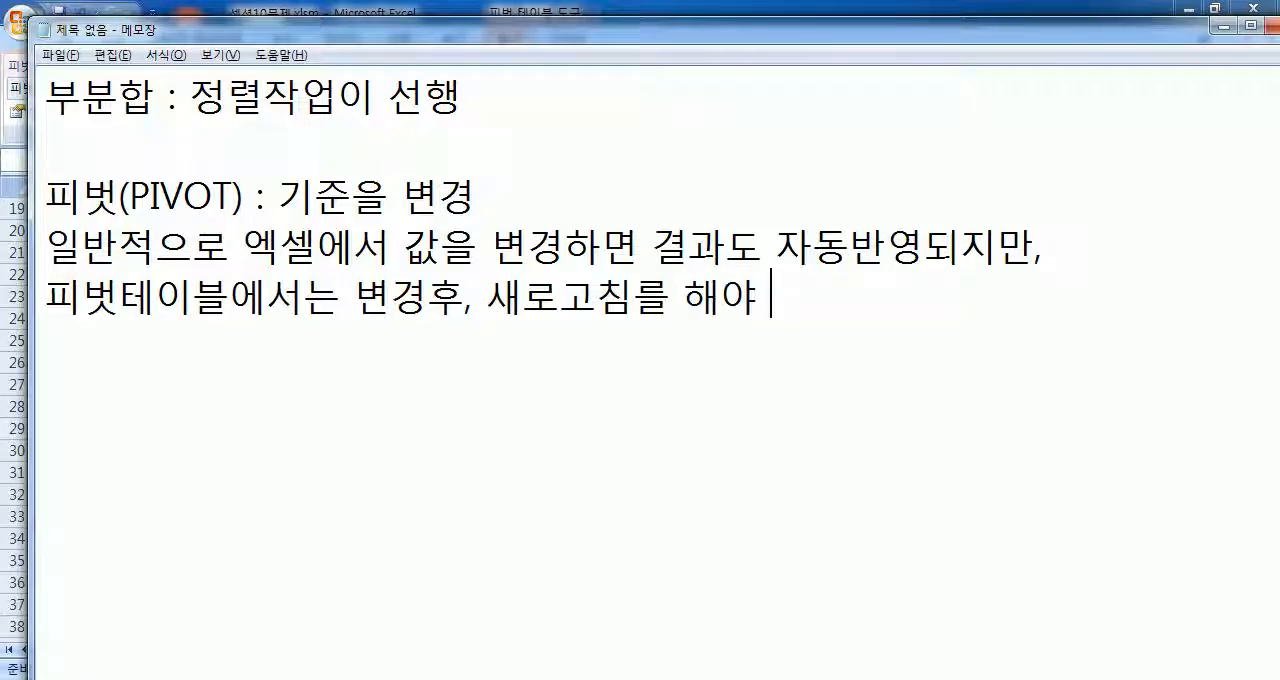
pyautogui.write('그때 비로서 ')
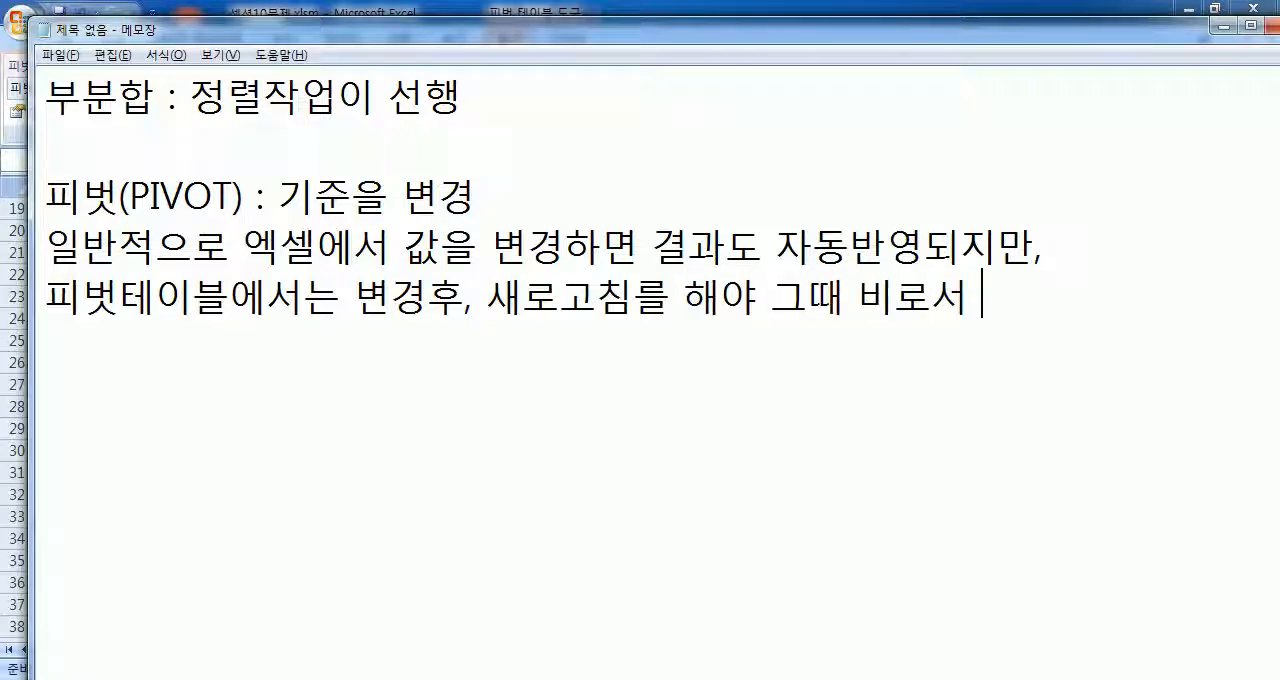
pyautogui.write('반여영된다.')
pyautogui.press('Return')
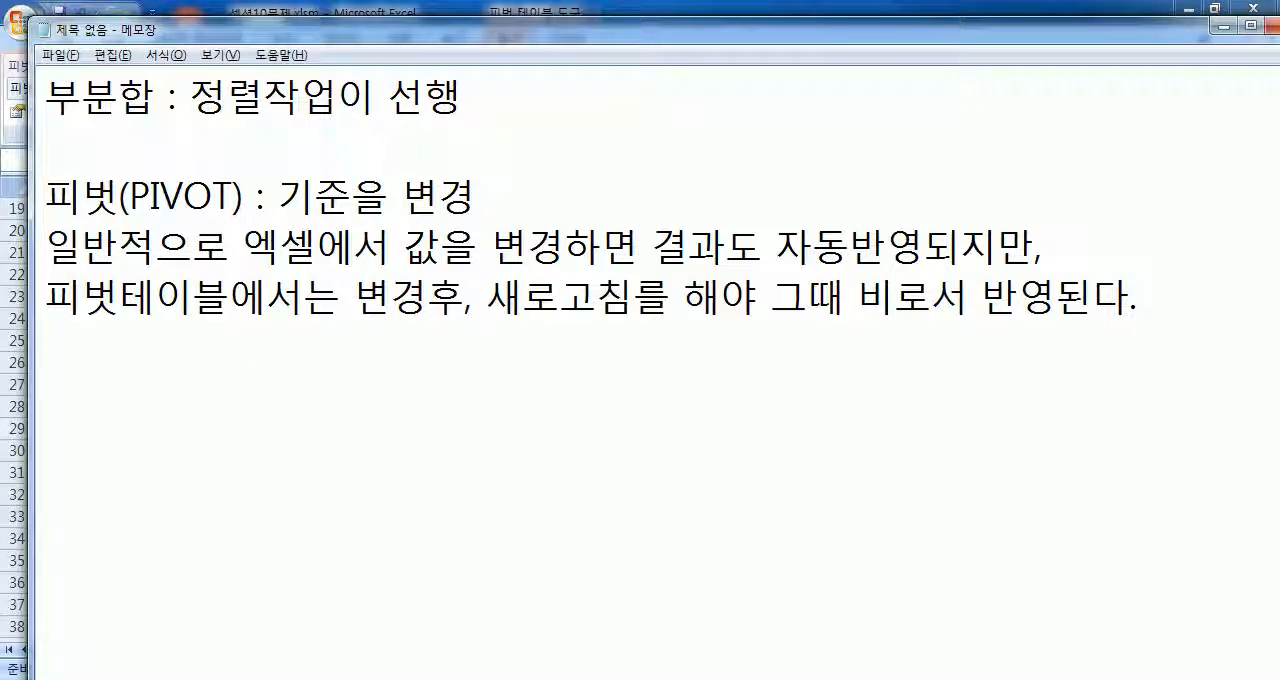
# Step: Switch to Excel and compare the 기출01 source table's January rows with the PivotTable's monthly 납품수량 and 반품수량 sums
pyautogui.hotkey('alt', 'Tab')
pyautogui.scroll(6, 331, 363)
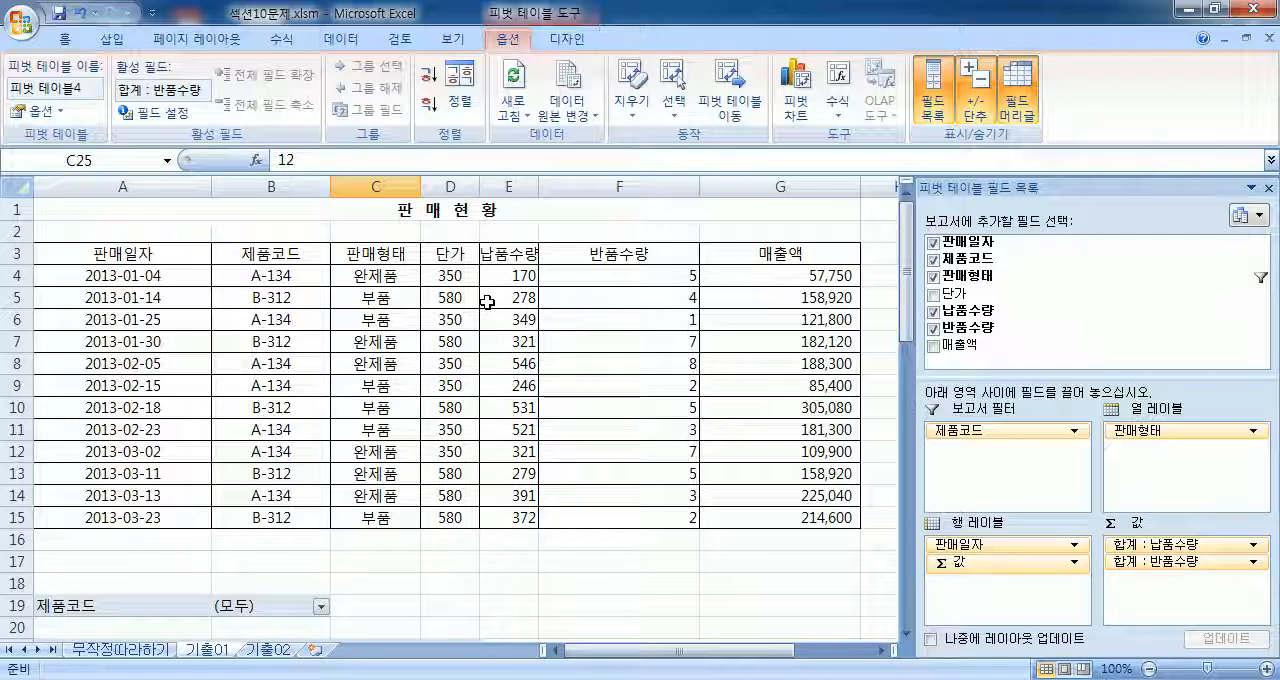
pyautogui.moveTo(151, 253); pyautogui.dragTo(723, 497)
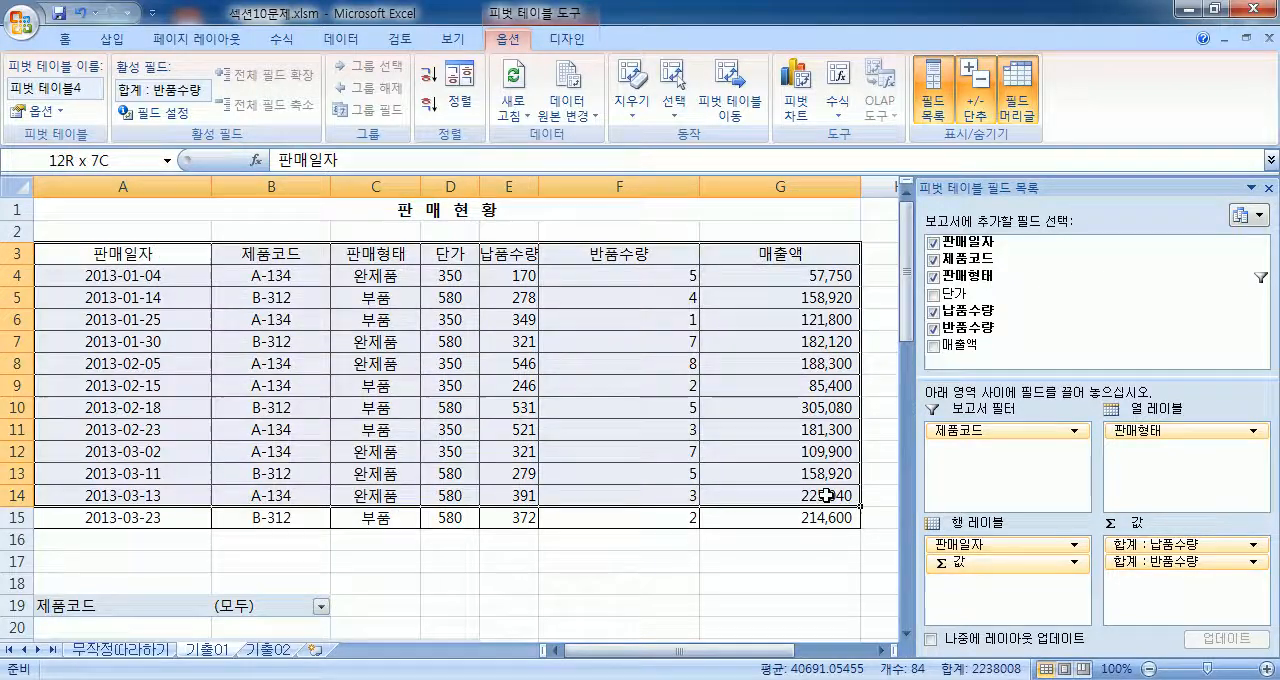
pyautogui.scroll(-5, 604, 386)
pyautogui.click(398, 405)
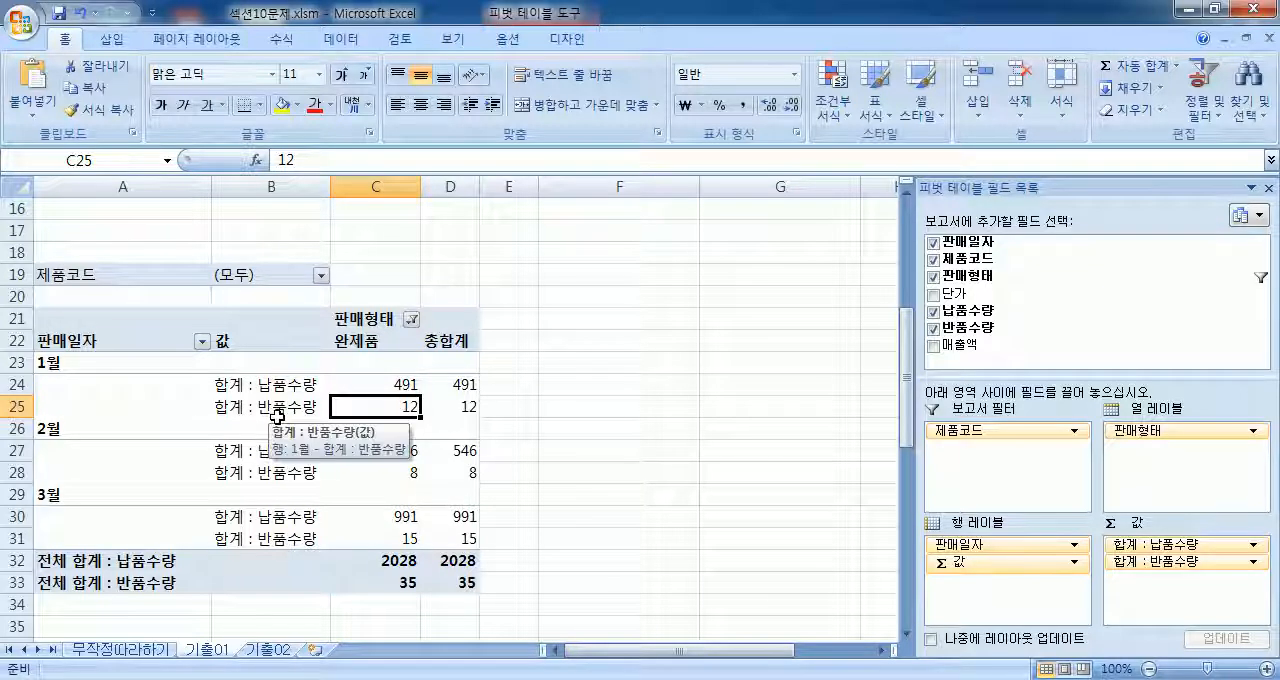
pyautogui.click(85, 364)
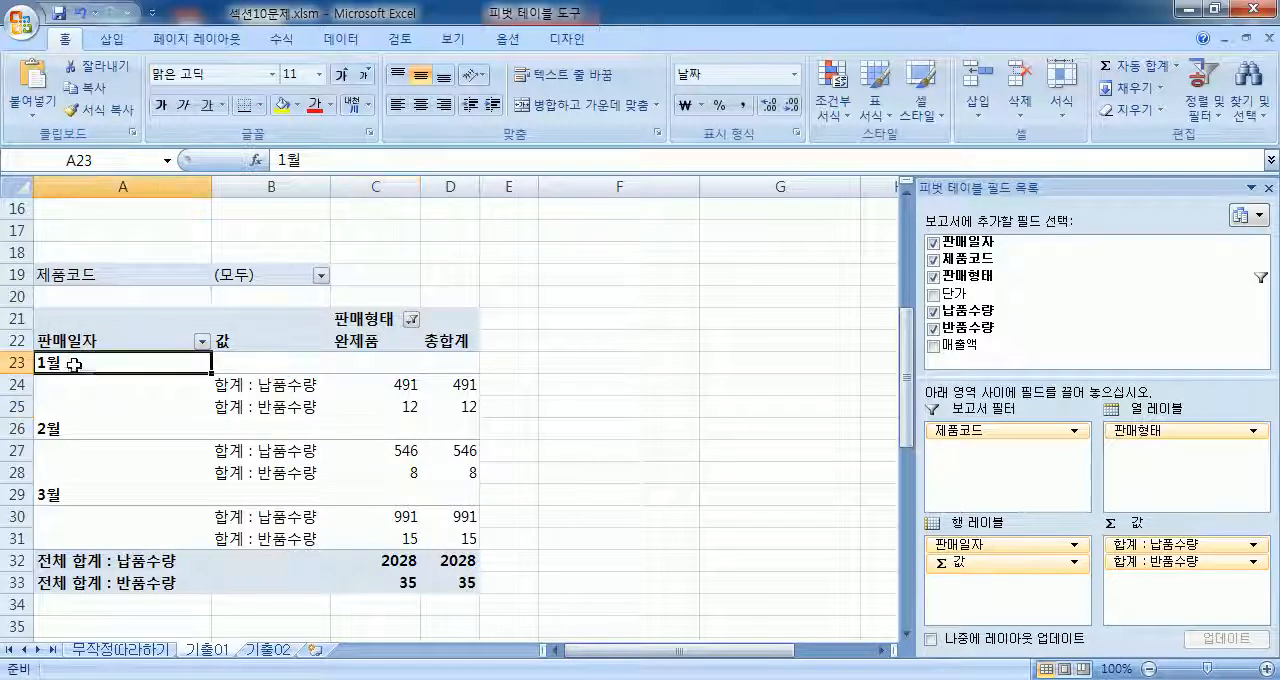
pyautogui.scroll(5, 80, 383)
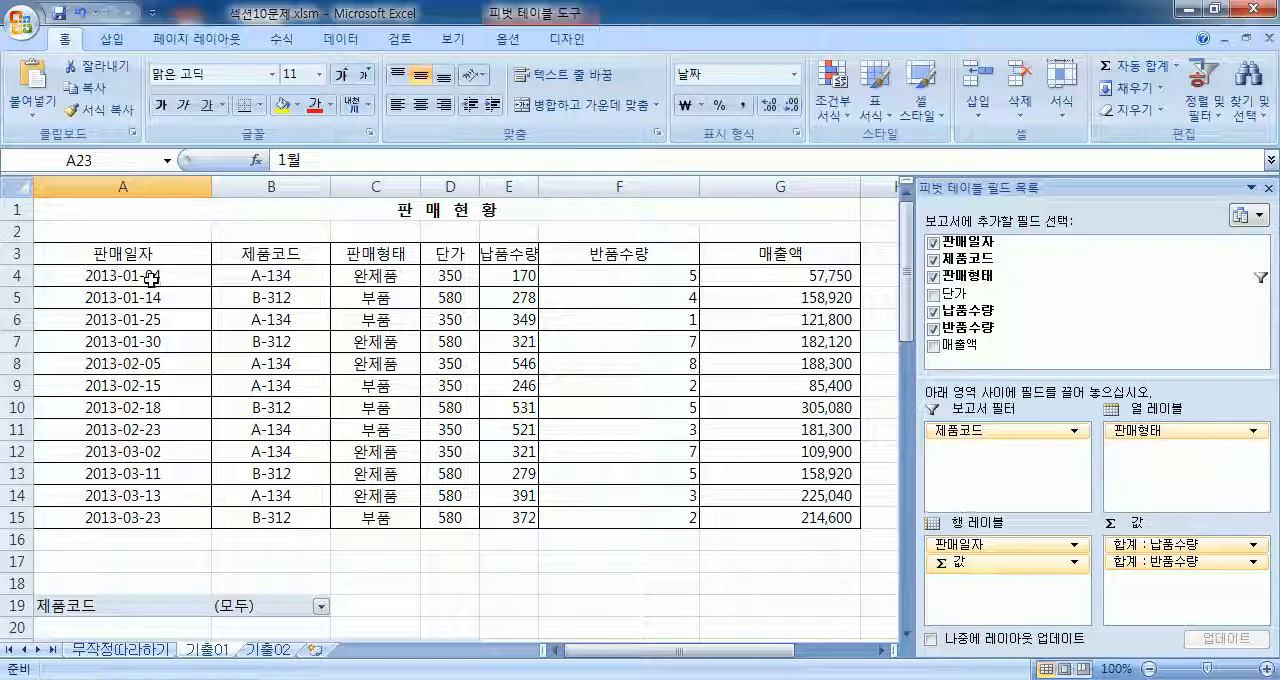
pyautogui.click(157, 281)
pyautogui.moveTo(160, 297); pyautogui.dragTo(157, 343)
pyautogui.click(157, 343)
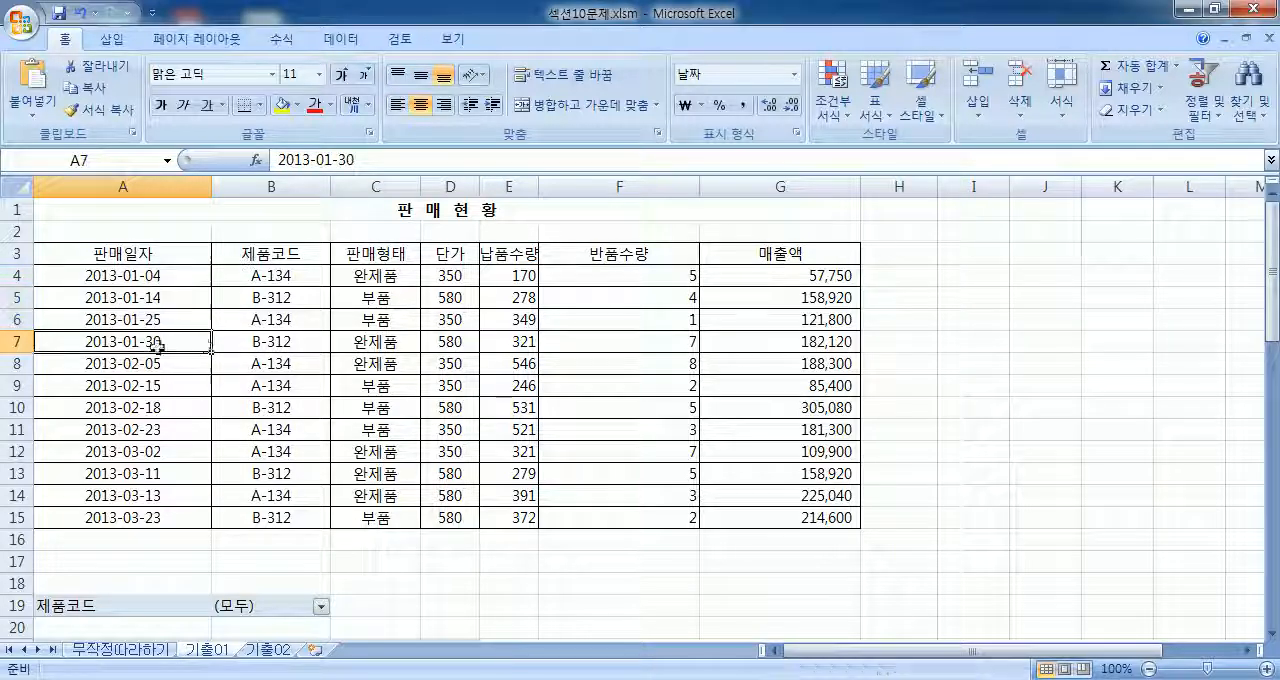
pyautogui.click(617, 278)
pyautogui.click(610, 316)
pyautogui.scroll(-7, 591, 337)
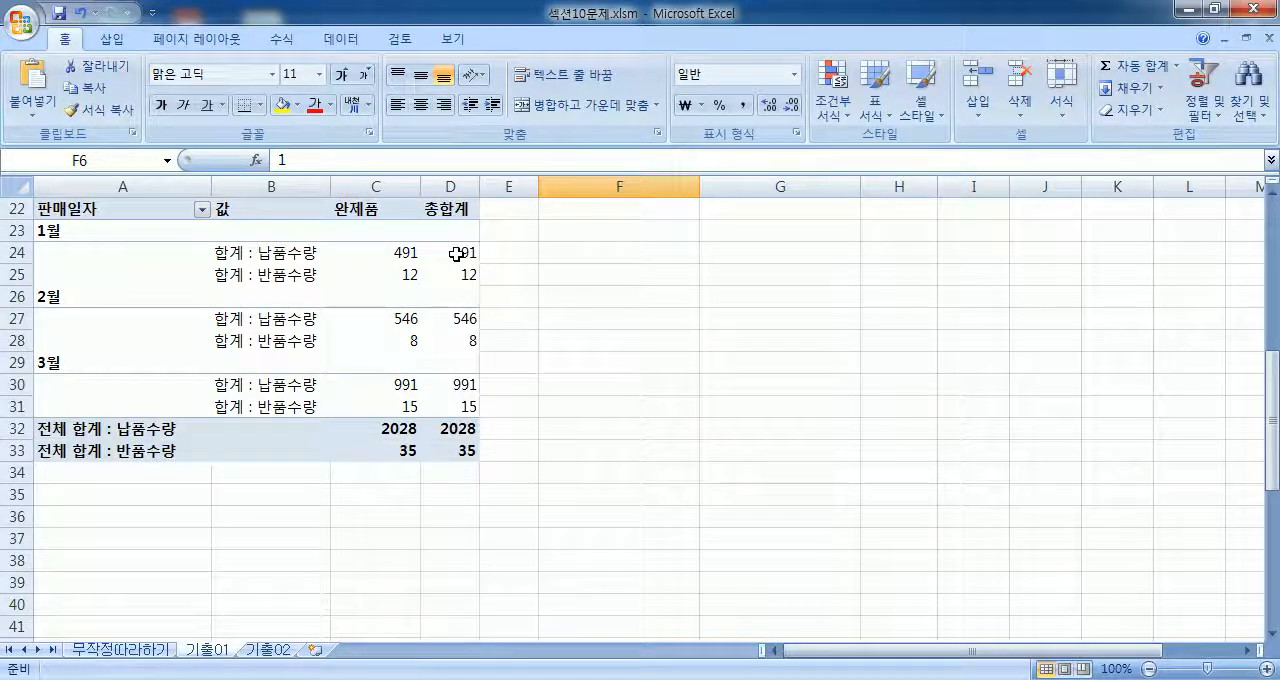
pyautogui.click(451, 253)
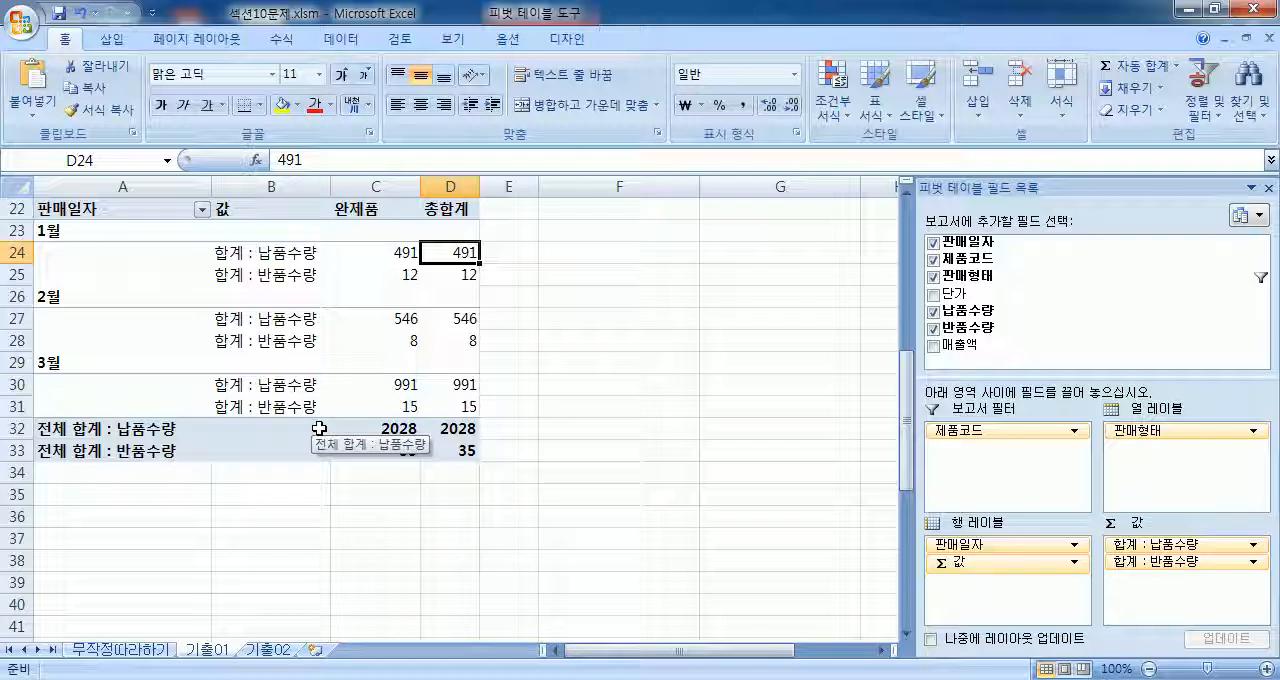
pyautogui.click(230, 296)
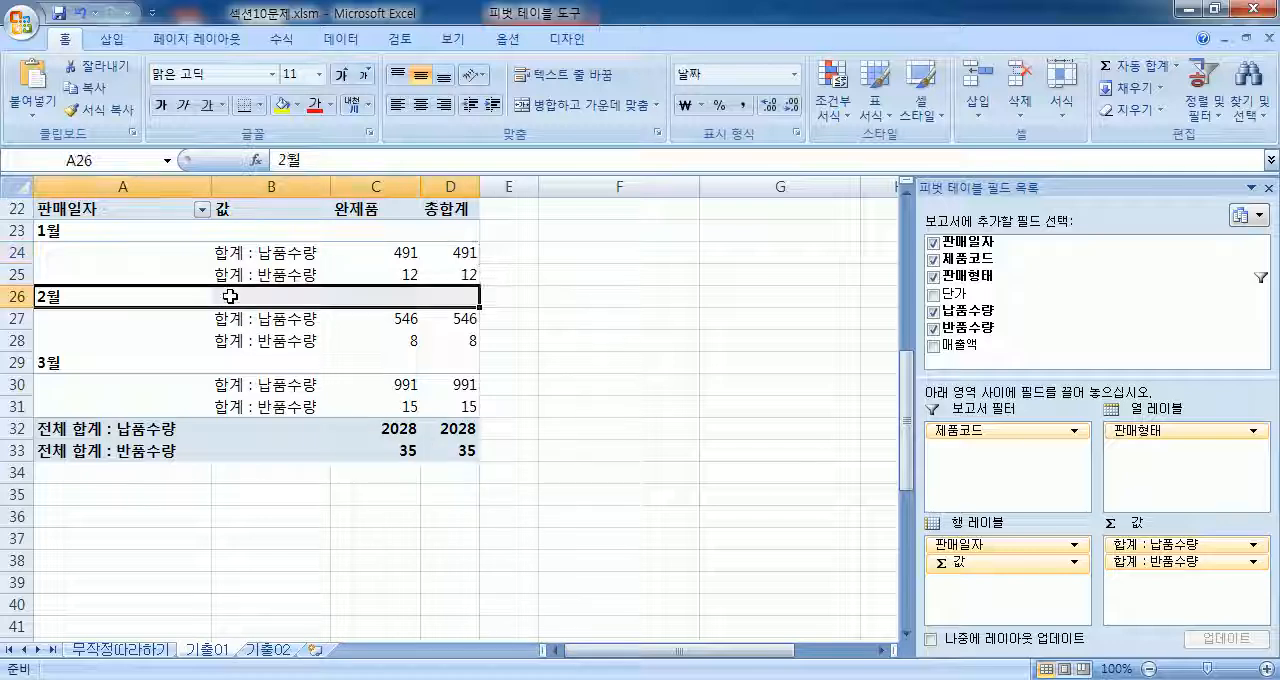
pyautogui.click(230, 296)
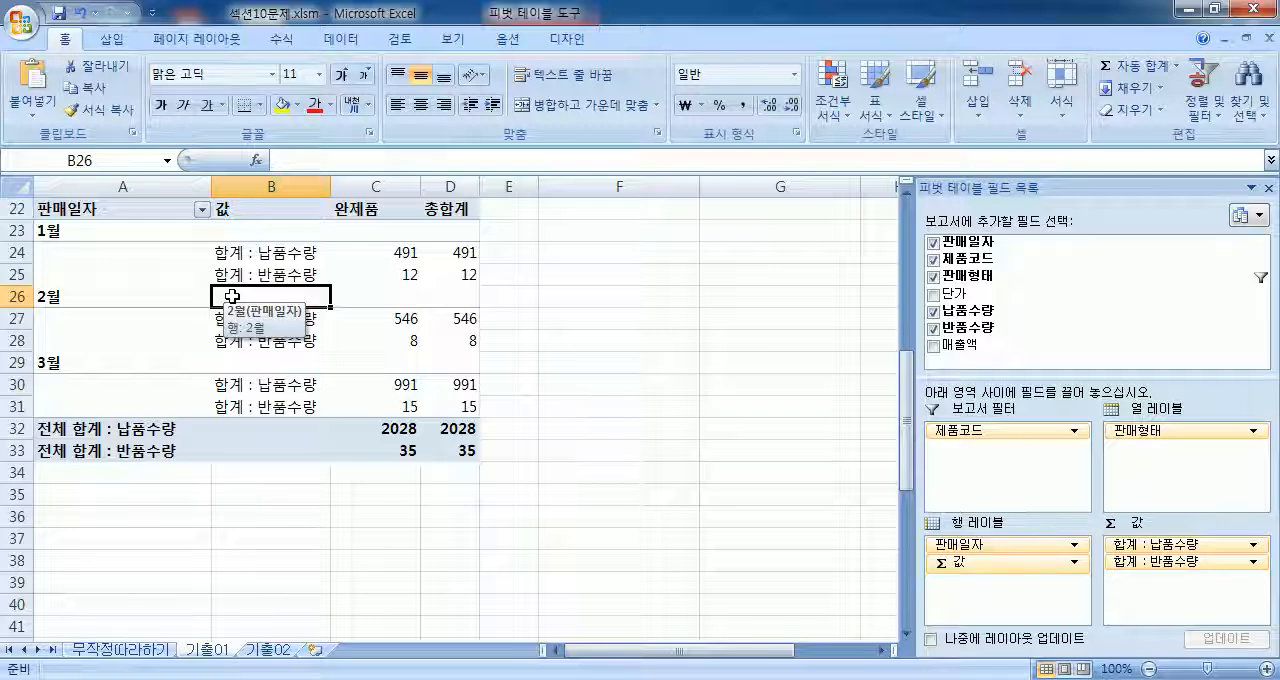
# Step: On sheet 기출02, create a PivotChart with its PivotTable from A2:G10, placed on the existing worksheet at A15
pyautogui.click(272, 649)
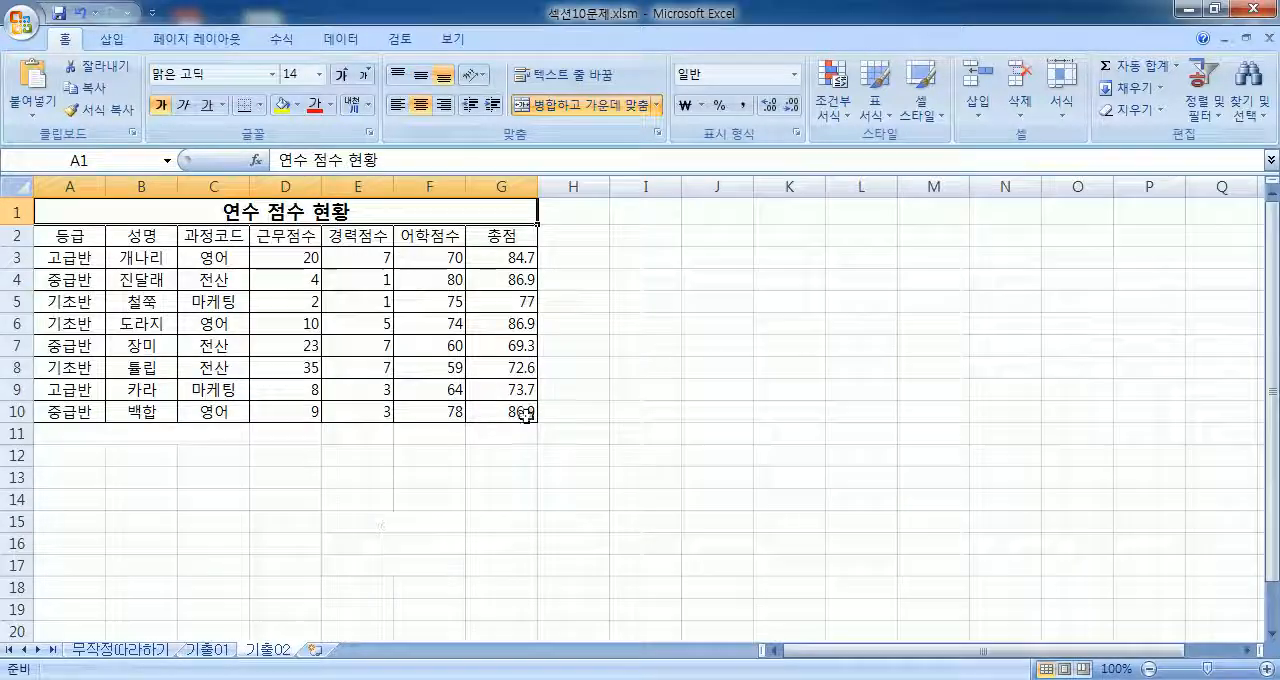
pyautogui.moveTo(60, 233); pyautogui.dragTo(510, 412)
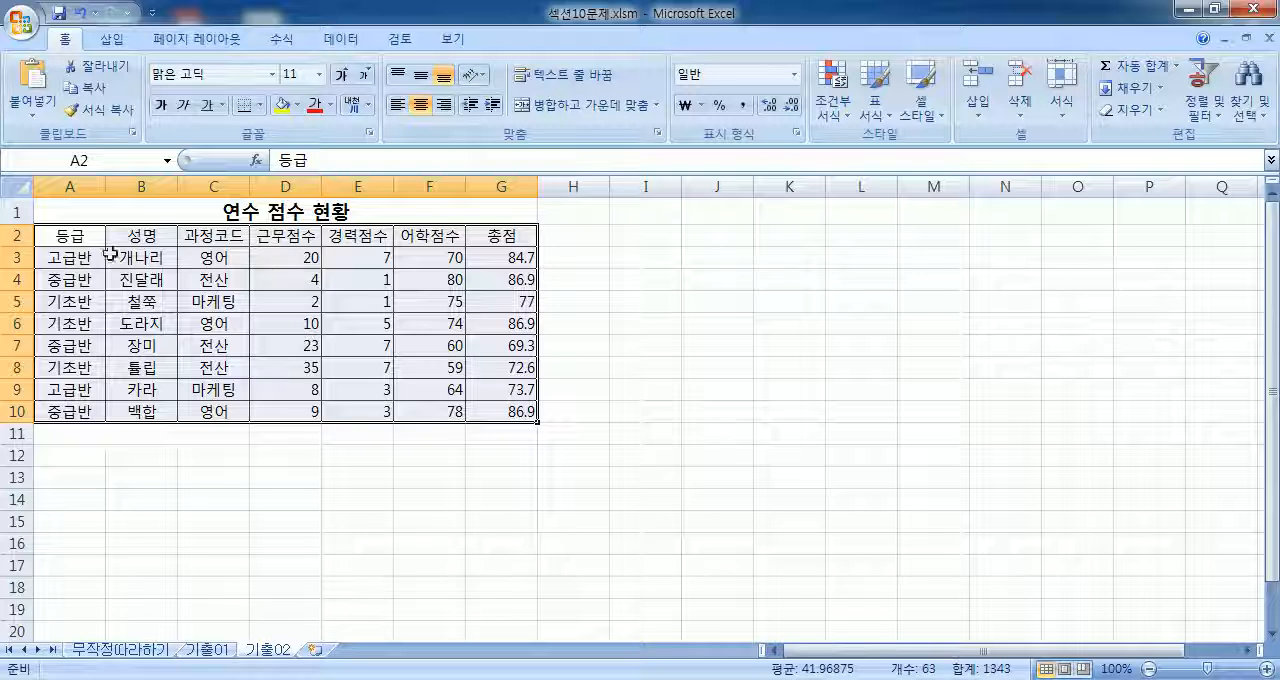
pyautogui.moveTo(70, 232); pyautogui.dragTo(501, 410)
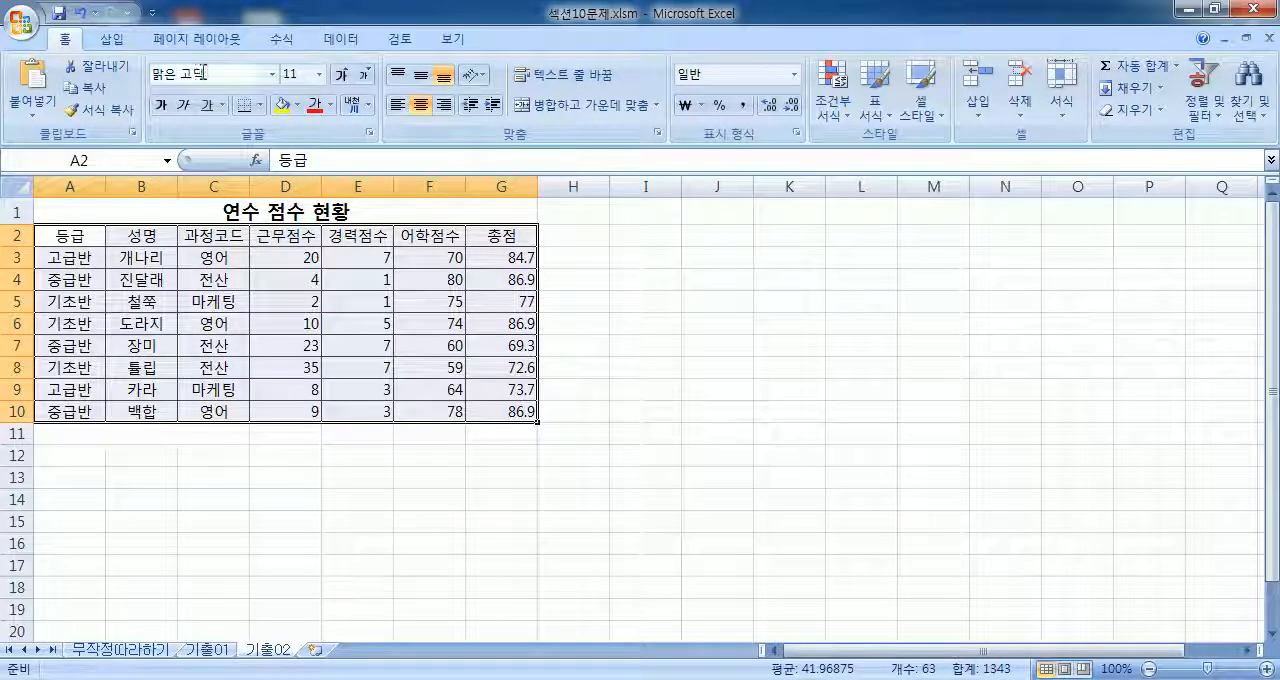
pyautogui.click(114, 41)
pyautogui.click(47, 116)
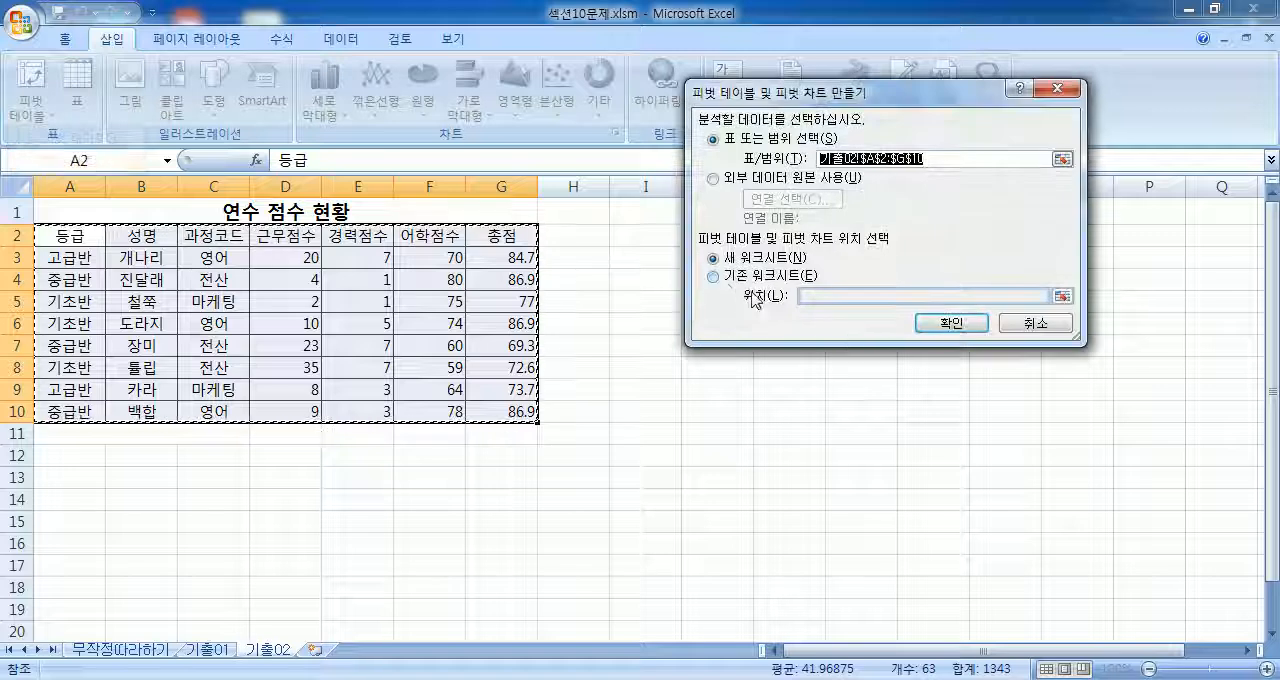
pyautogui.click(728, 275)
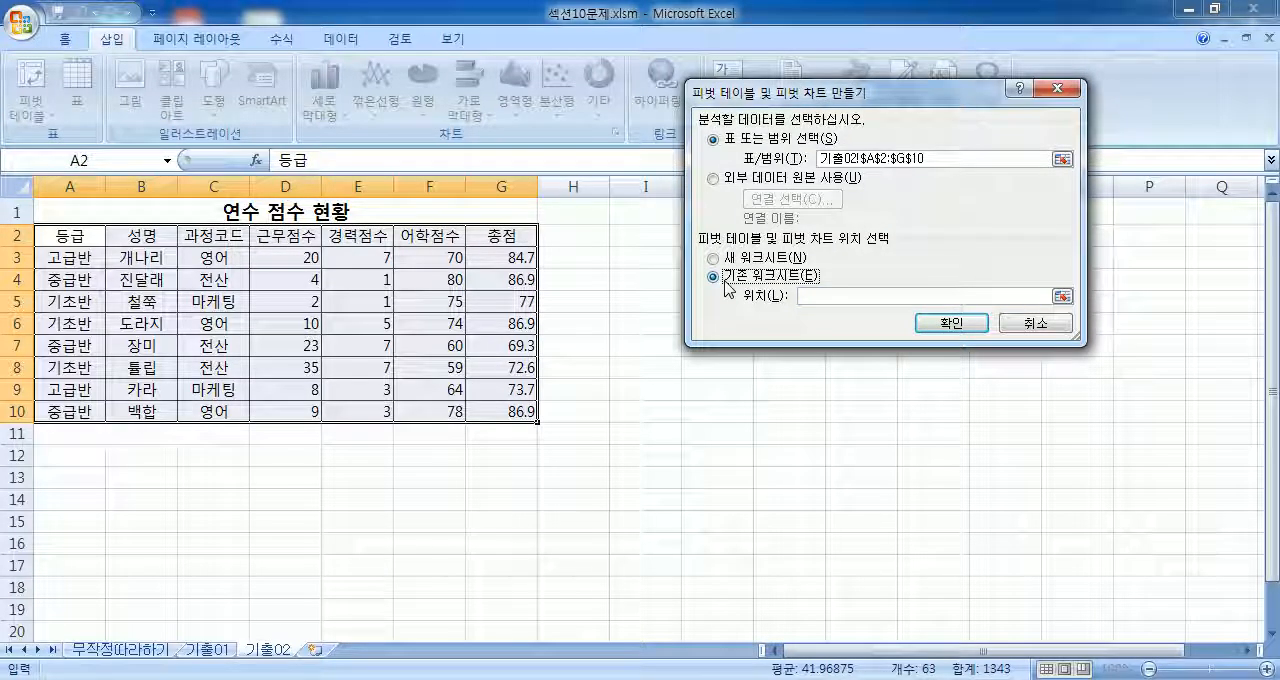
pyautogui.scroll(-3, 338, 320)
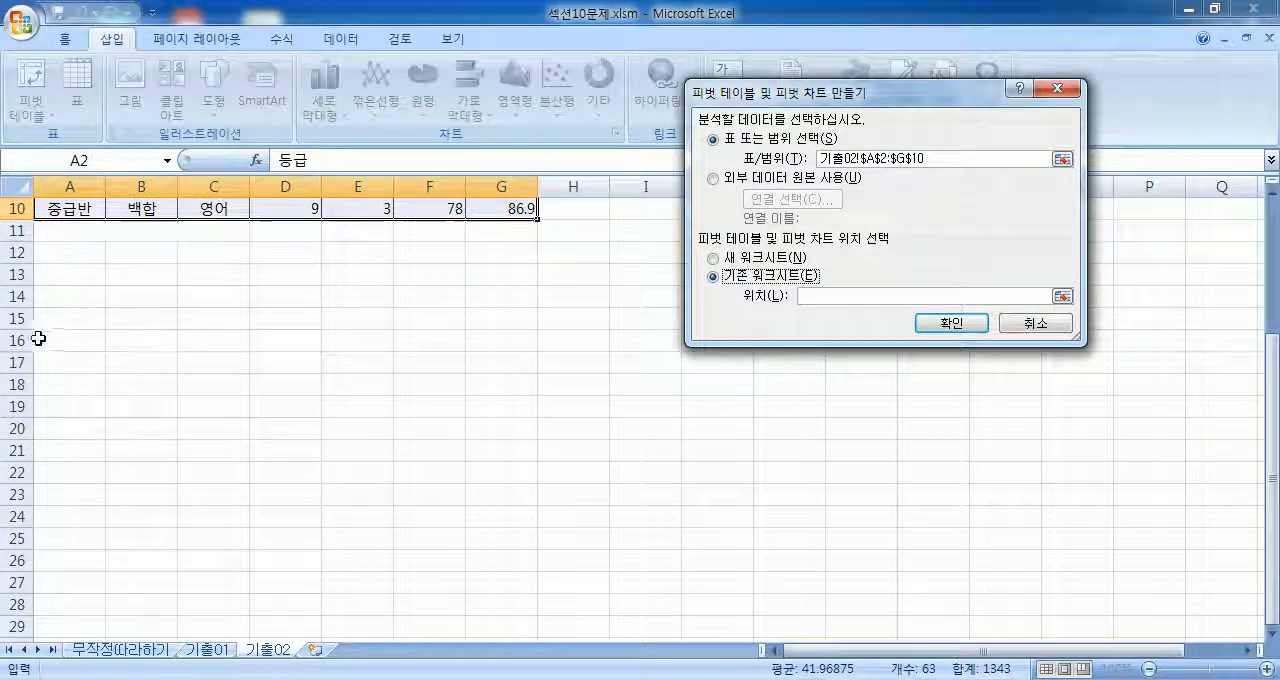
pyautogui.click(50, 317)
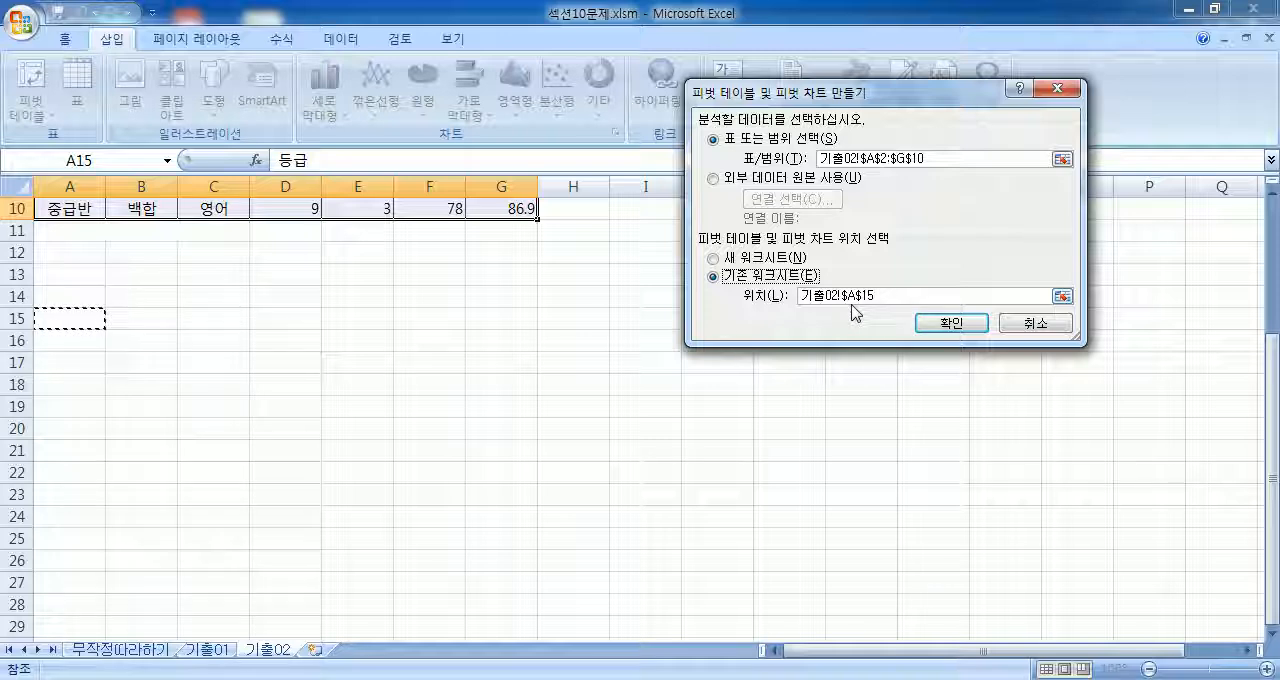
pyautogui.click(950, 323)
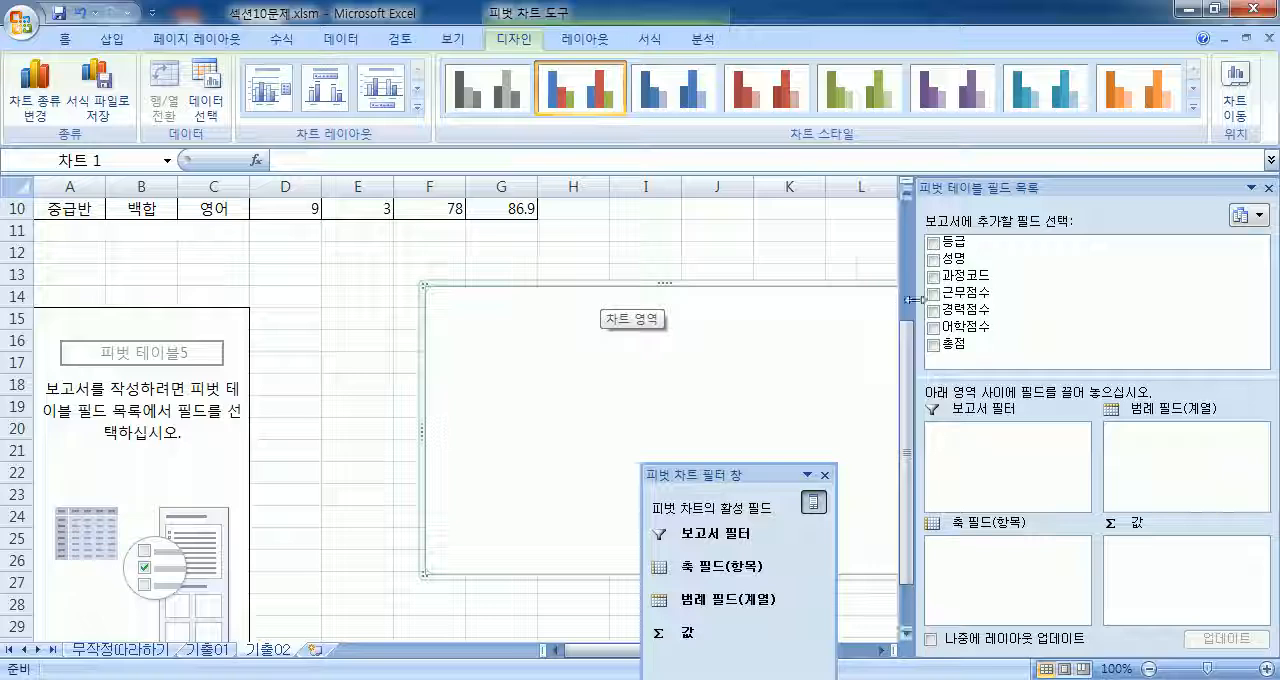
# Step: Narrow the field list pane and assign 과정코드 as the report filter and 등급 as the axis field
pyautogui.moveTo(914, 307); pyautogui.dragTo(1036, 305)
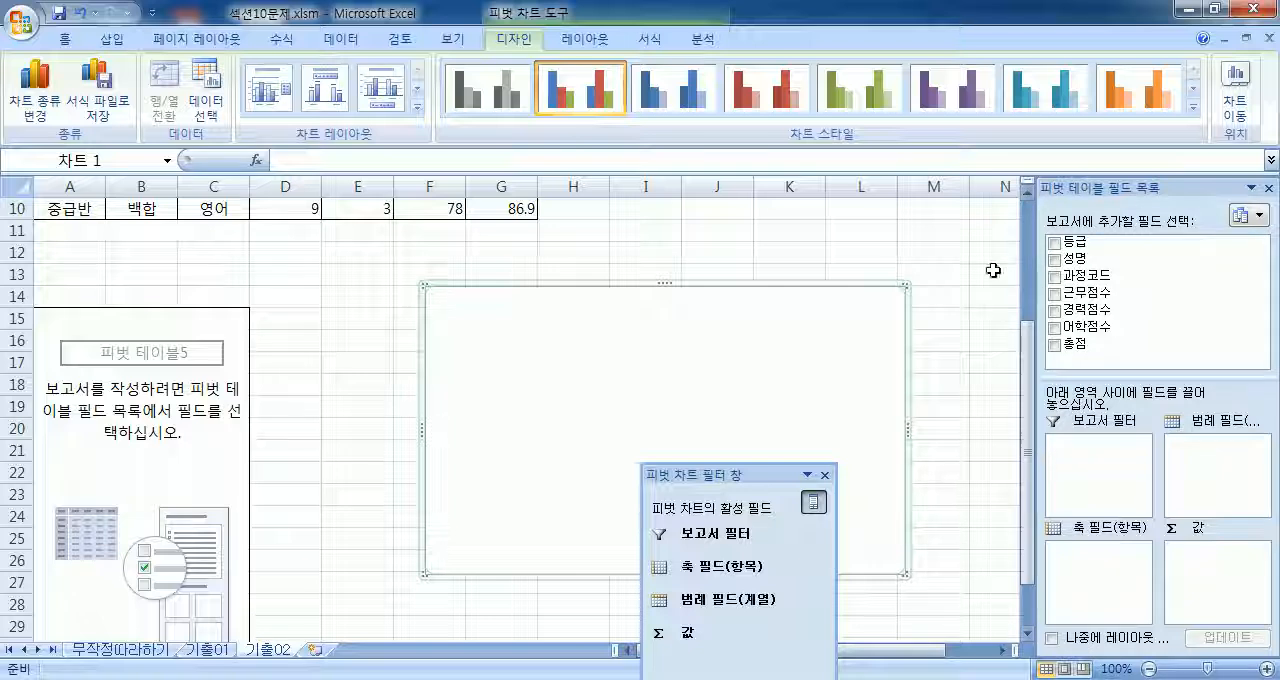
pyautogui.moveTo(1086, 275); pyautogui.dragTo(1104, 458)
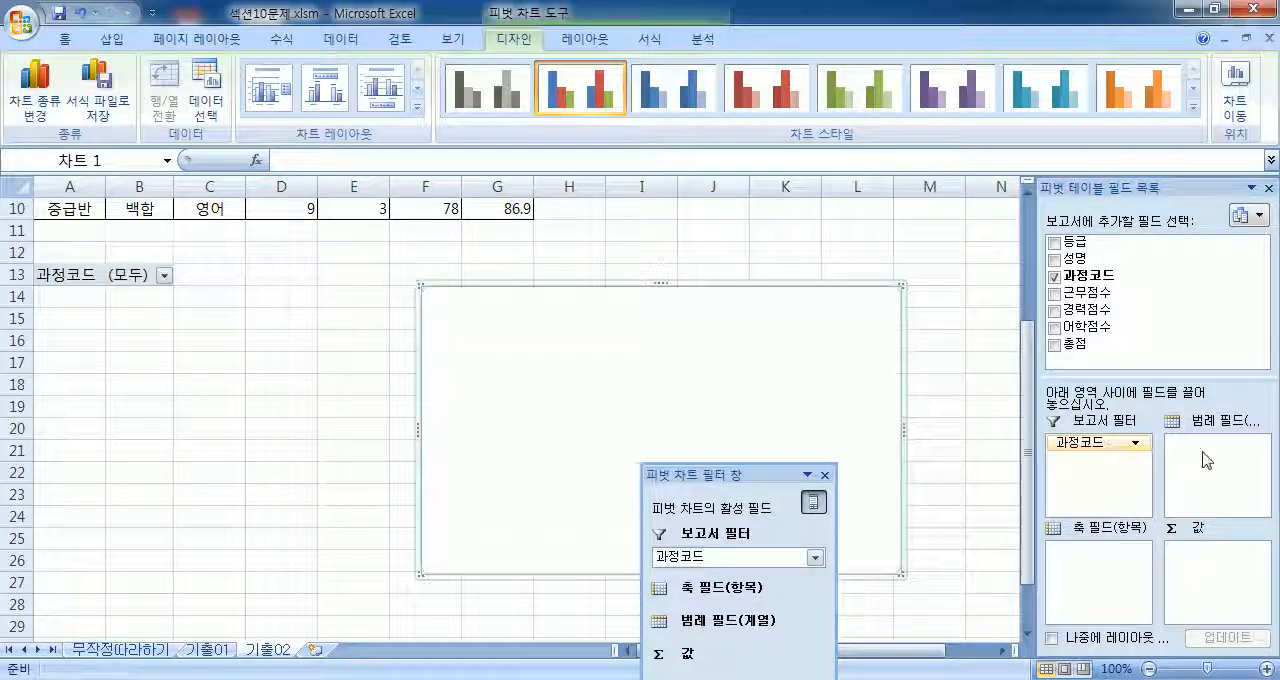
pyautogui.moveTo(1070, 242); pyautogui.dragTo(1090, 582)
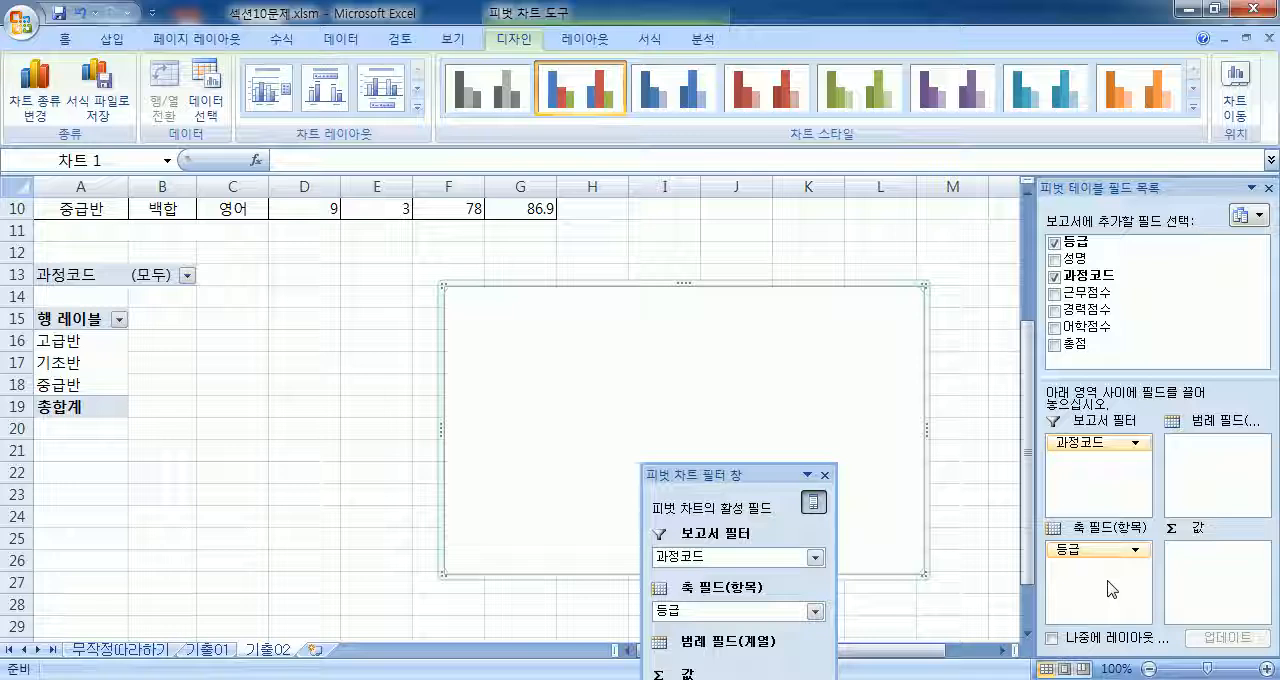
# Step: Add 근무점수 to the values summarized as 평균, and add 경력점수 to the values summarized as 합계
pyautogui.moveTo(1088, 293); pyautogui.dragTo(1194, 578)
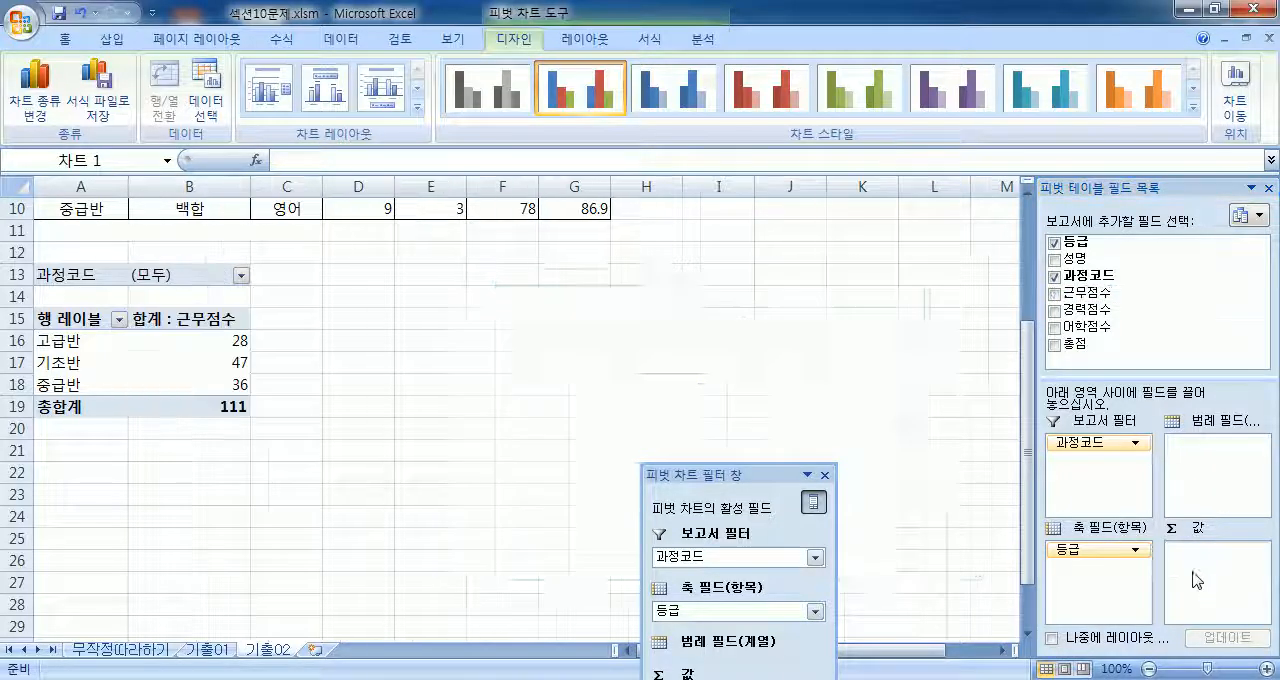
pyautogui.click(1218, 552)
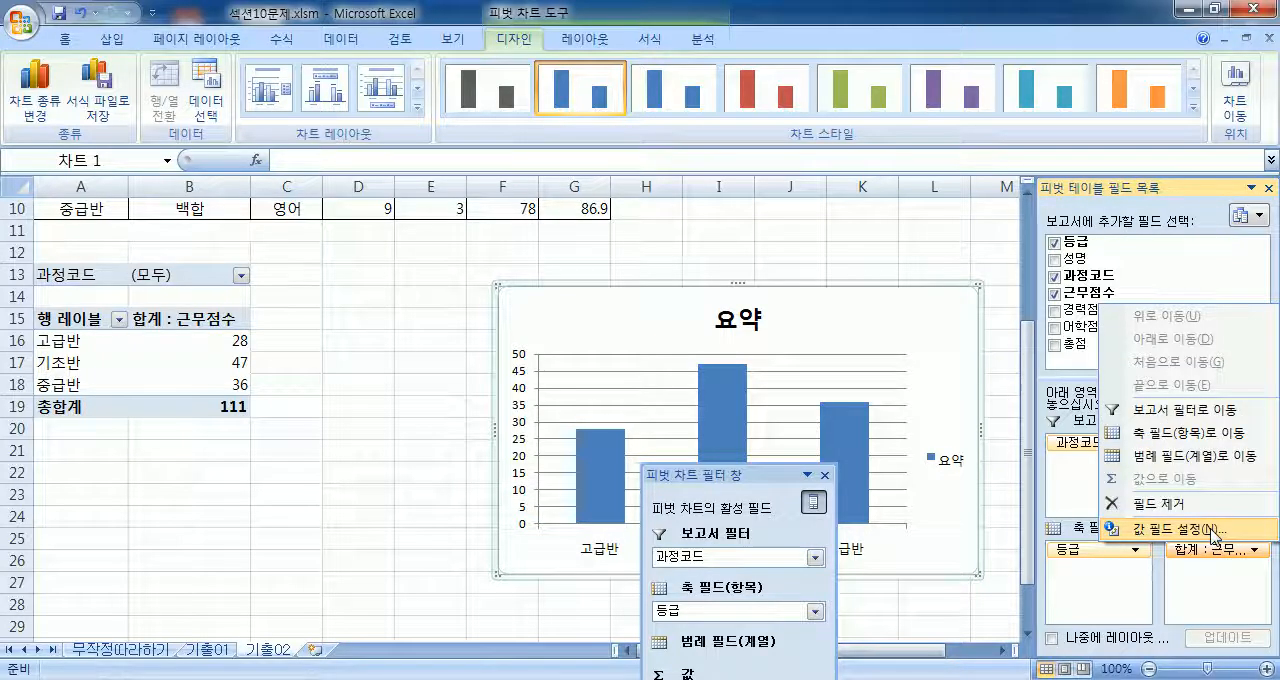
pyautogui.click(1180, 528)
pyautogui.click(750, 252)
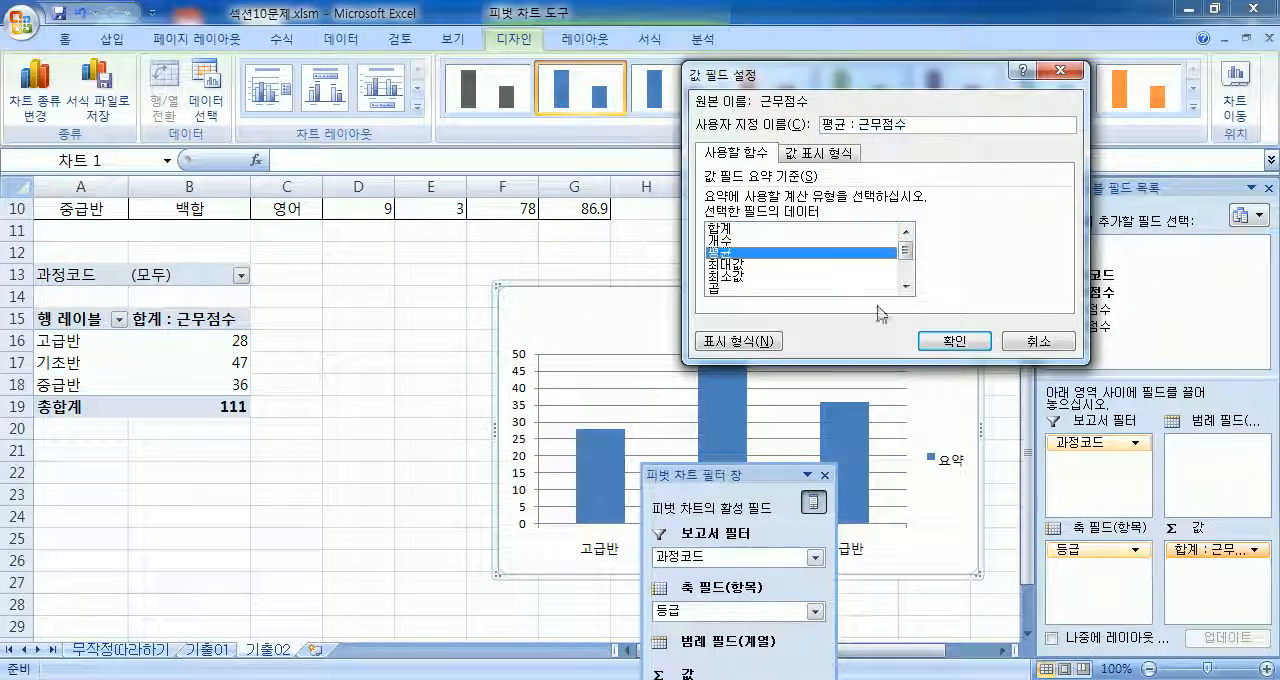
pyautogui.click(953, 342)
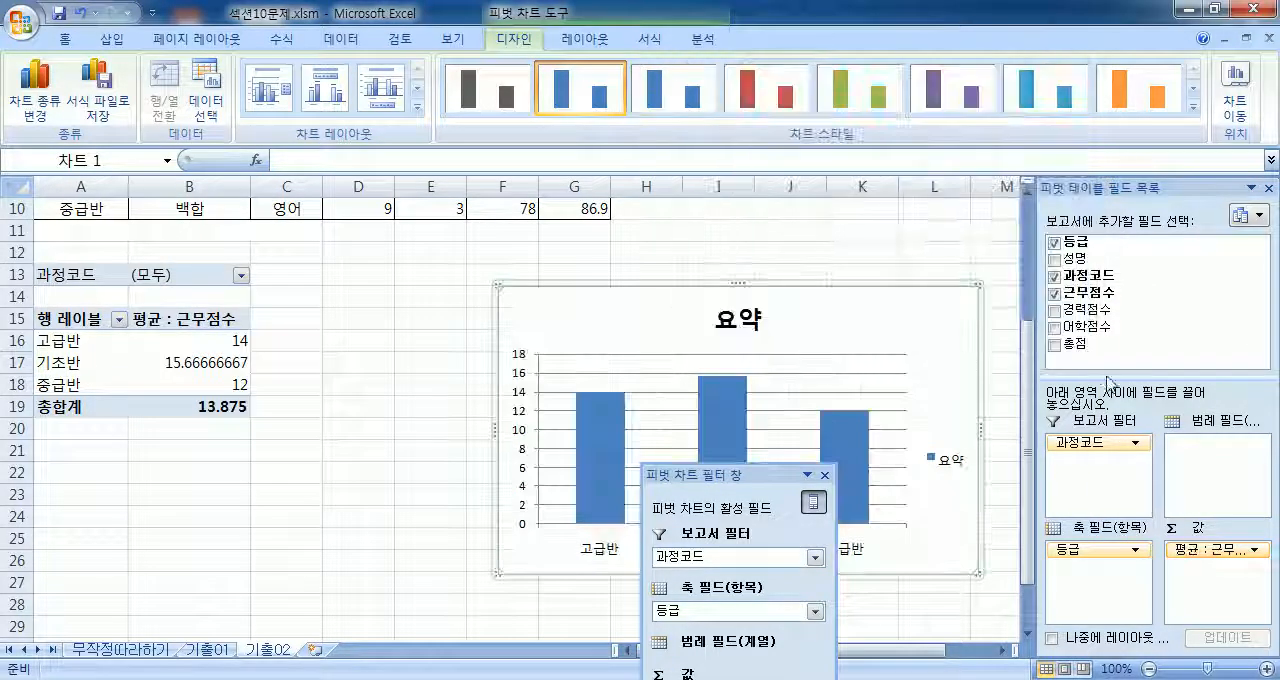
pyautogui.moveTo(1090, 310); pyautogui.dragTo(1194, 595)
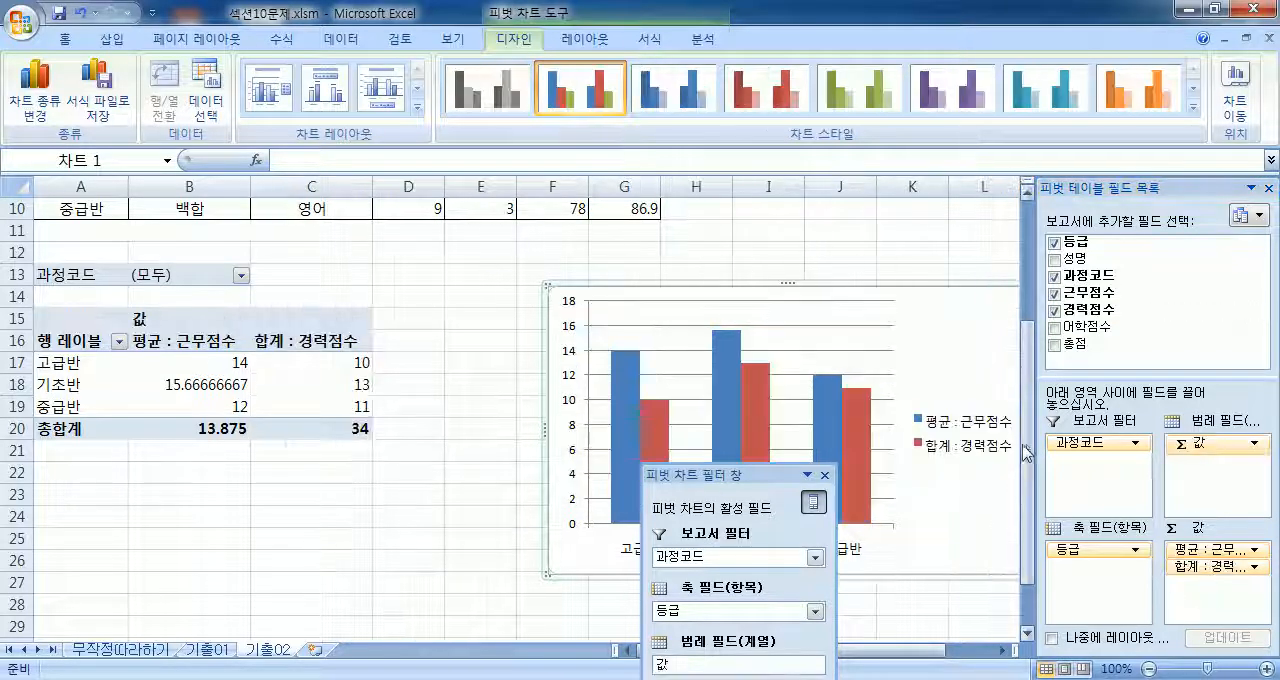
pyautogui.moveTo(1032, 450); pyautogui.dragTo(977, 438)
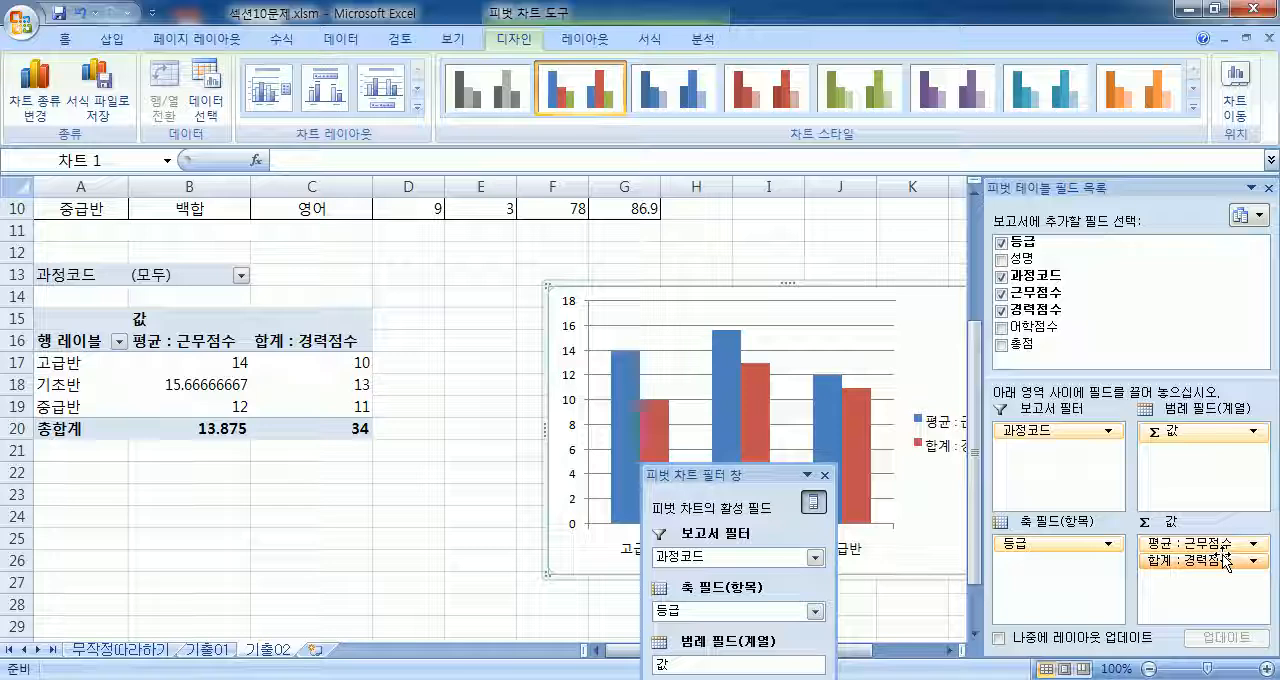
# Step: Move the PivotChart closer to the PivotTable so that it starts in column D
pyautogui.moveTo(90, 310); pyautogui.dragTo(355, 408)
pyautogui.click(925, 370)
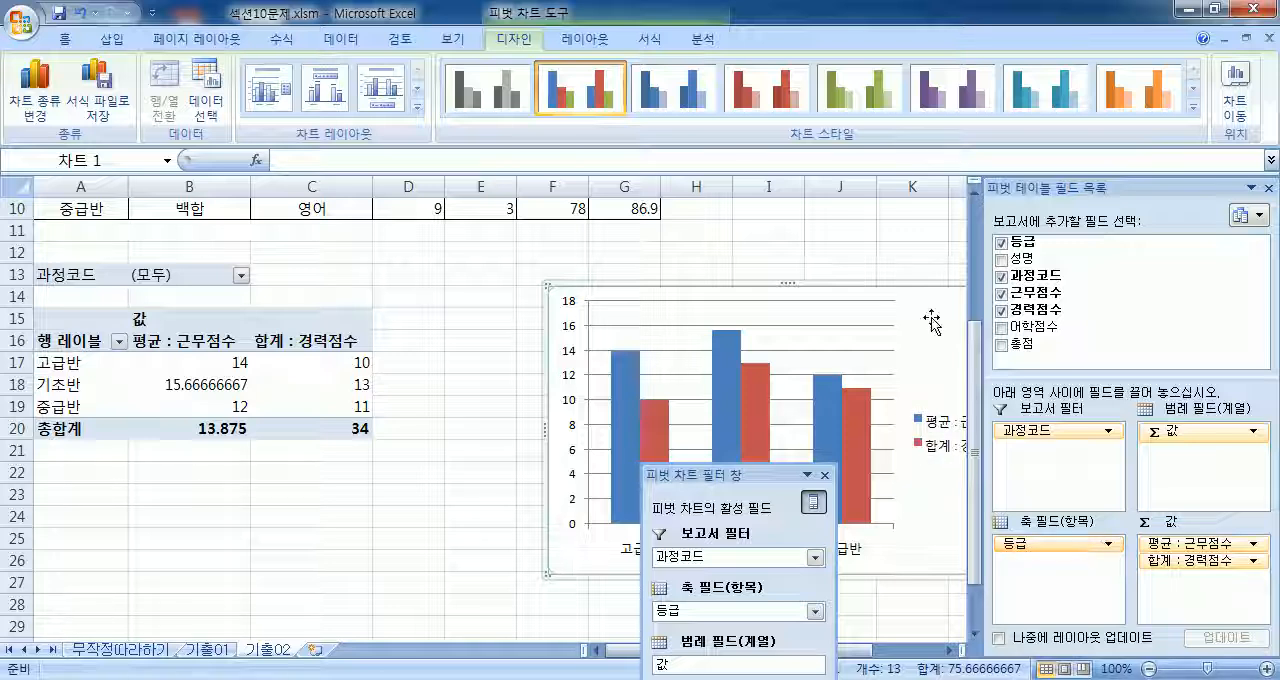
pyautogui.moveTo(929, 314); pyautogui.dragTo(798, 310)
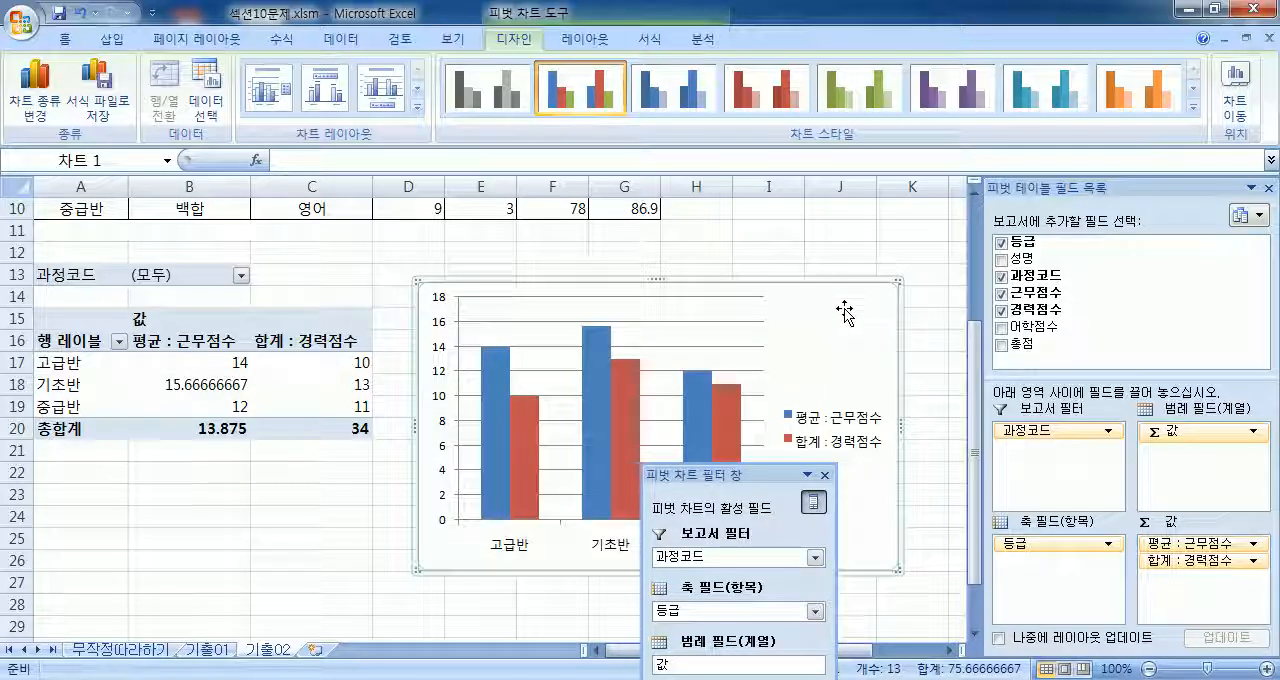
pyautogui.click(1240, 104)
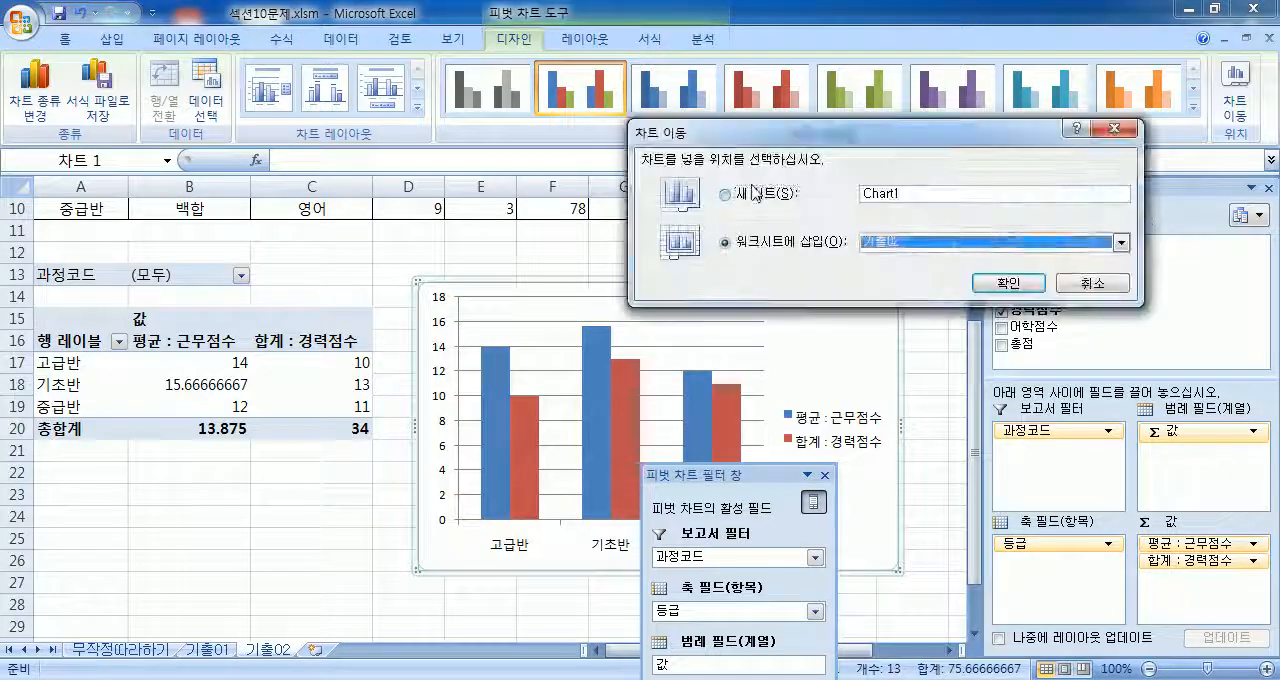
pyautogui.click(746, 196)
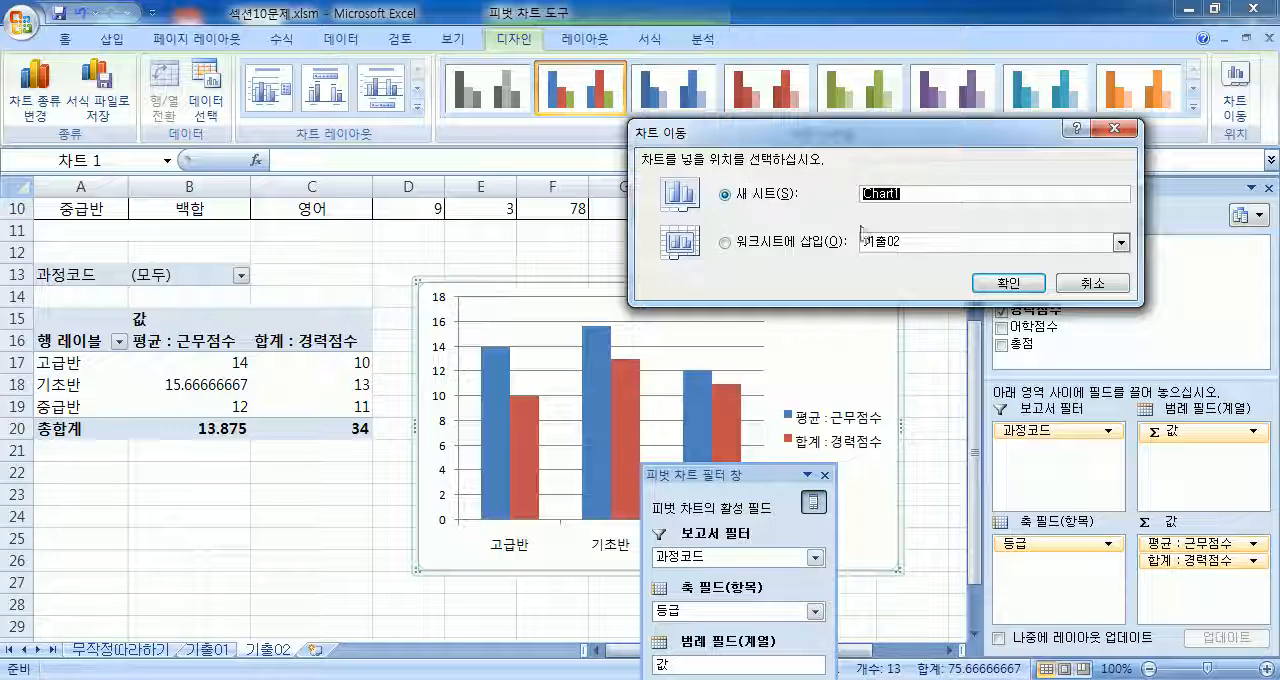
pyautogui.click(1092, 283)
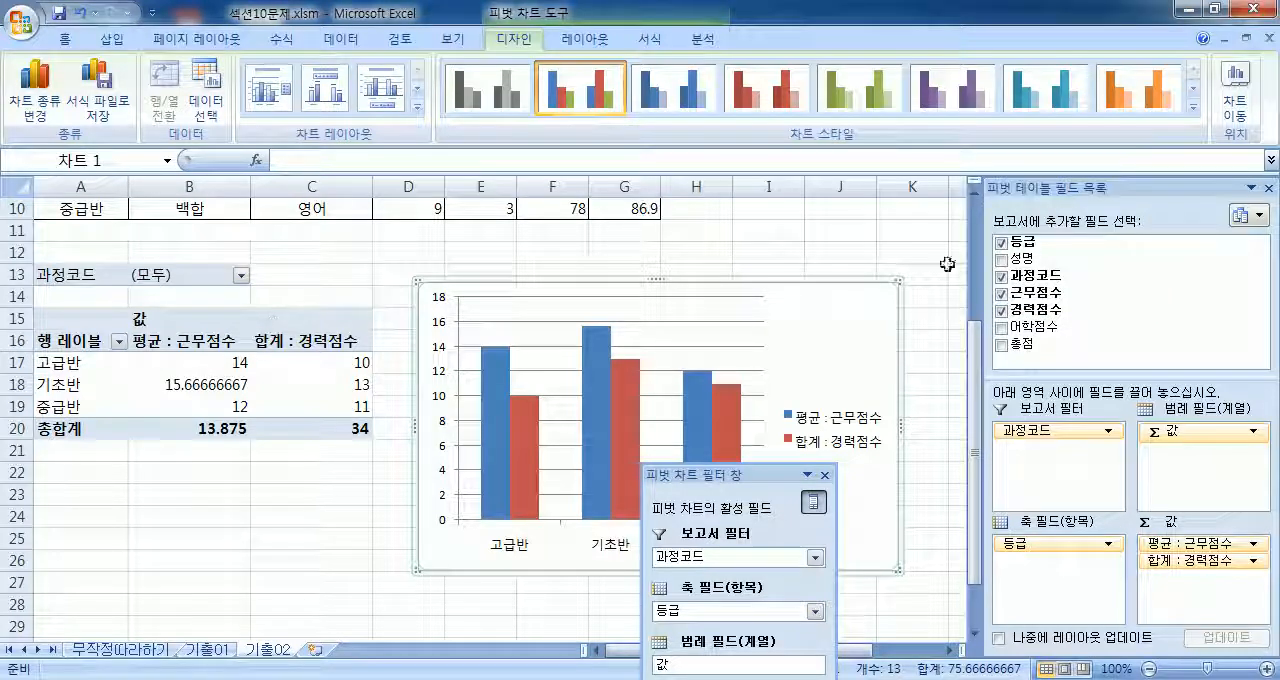
# Step: Look through the design, layout and format tools available for the selected PivotChart
pyautogui.click(915, 232)
pyautogui.click(876, 318)
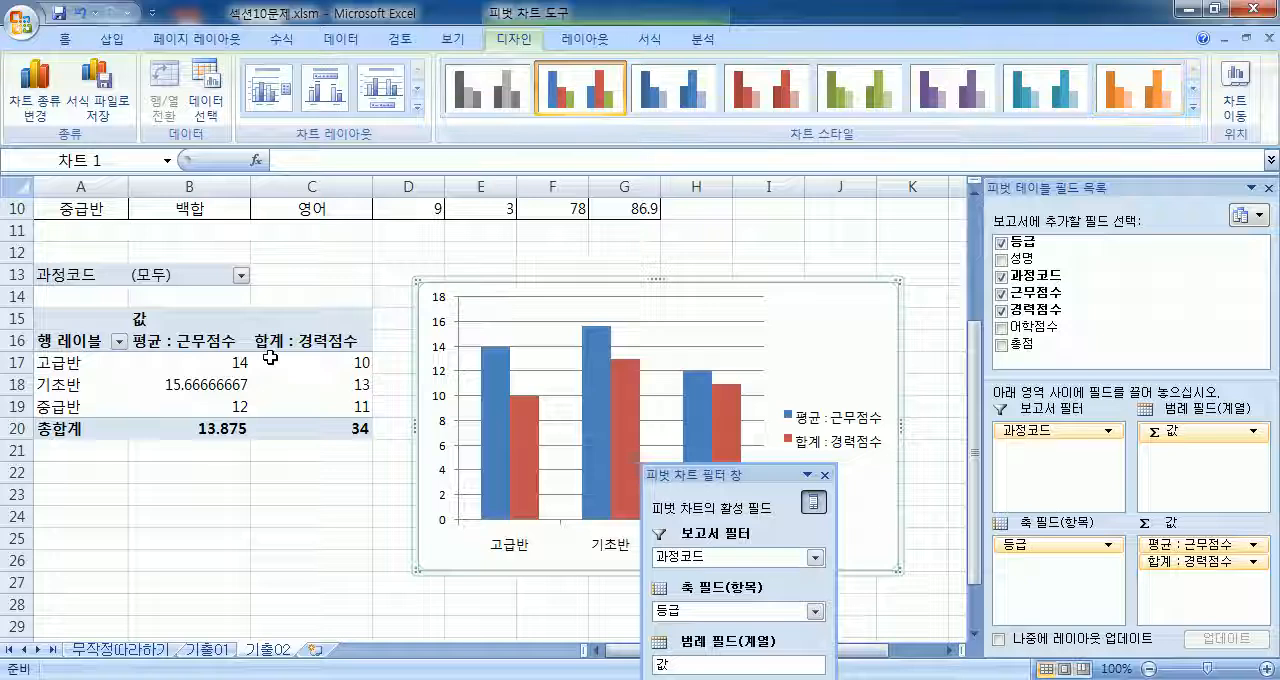
pyautogui.click(265, 362)
pyautogui.click(508, 40)
pyautogui.click(583, 42)
pyautogui.click(525, 42)
pyautogui.click(573, 42)
pyautogui.click(522, 42)
pyautogui.click(575, 42)
pyautogui.click(525, 42)
pyautogui.click(571, 42)
pyautogui.click(831, 303)
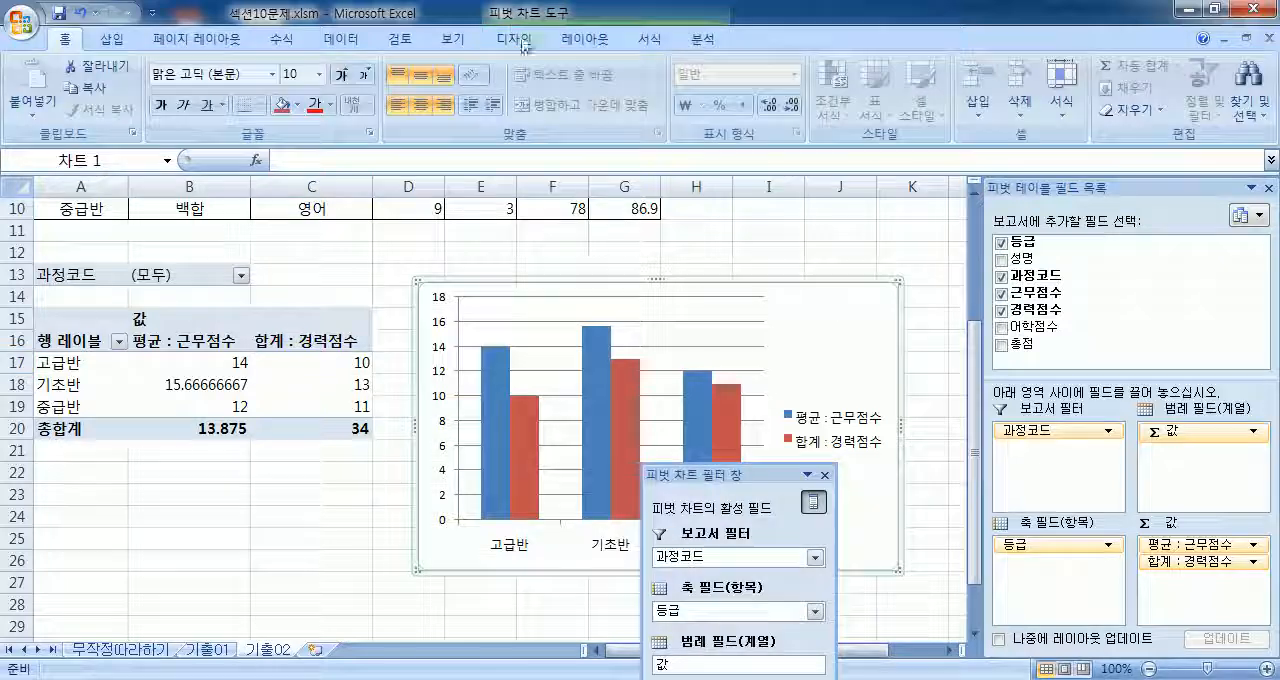
pyautogui.click(513, 43)
pyautogui.click(598, 43)
pyautogui.click(660, 43)
pyautogui.click(709, 43)
pyautogui.scroll(3, 643, 43)
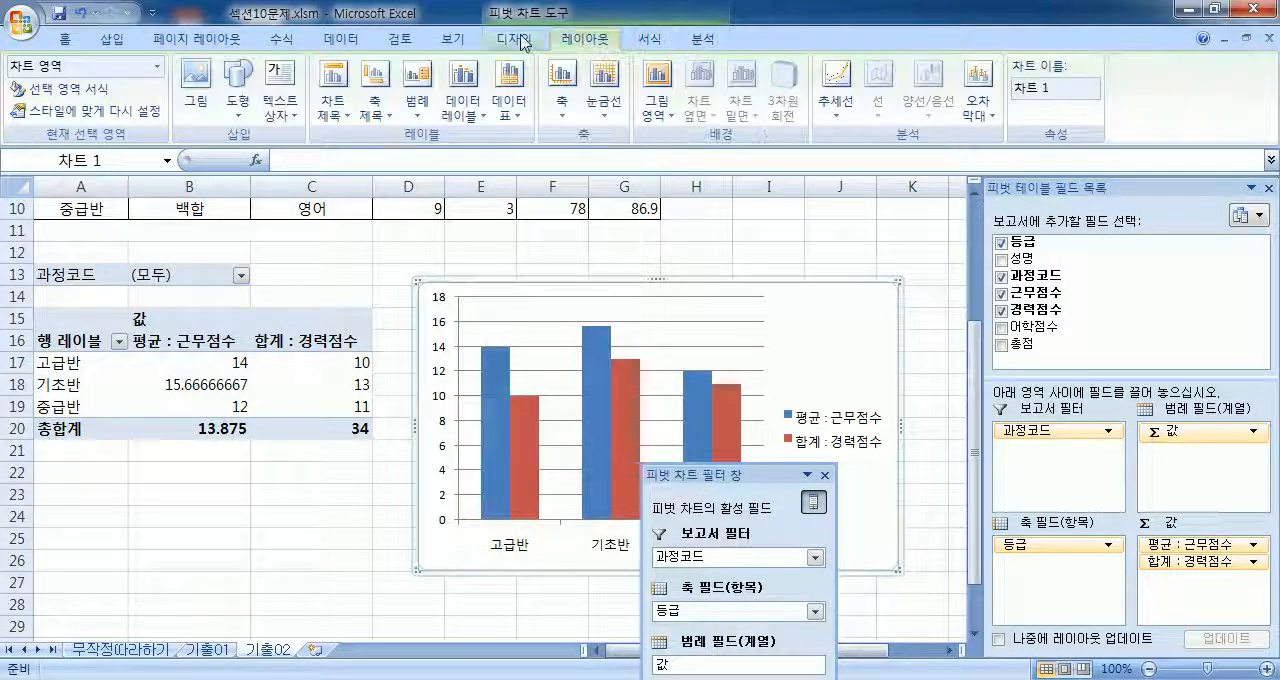
pyautogui.click(643, 43)
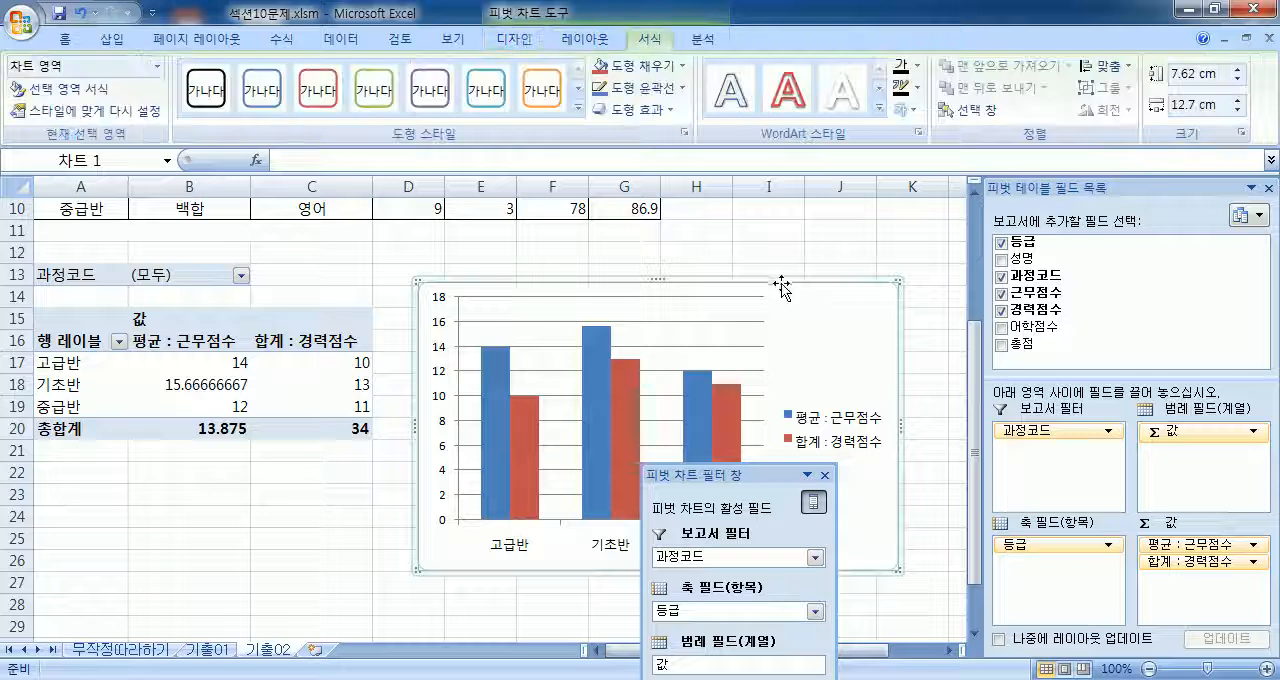
# Step: Move the PivotChart to a new sheet named Chart1 and shift the PivotChart filter pane toward the chart's first category
pyautogui.click(510, 43)
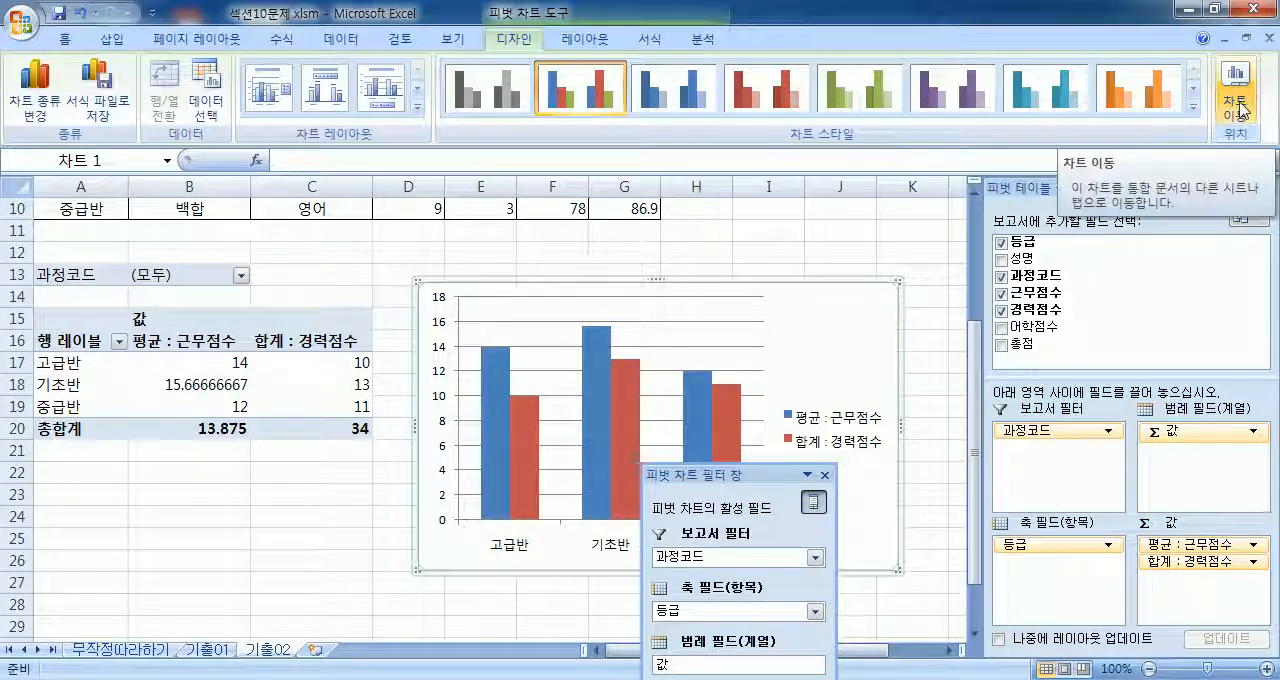
pyautogui.click(1236, 110)
pyautogui.click(748, 200)
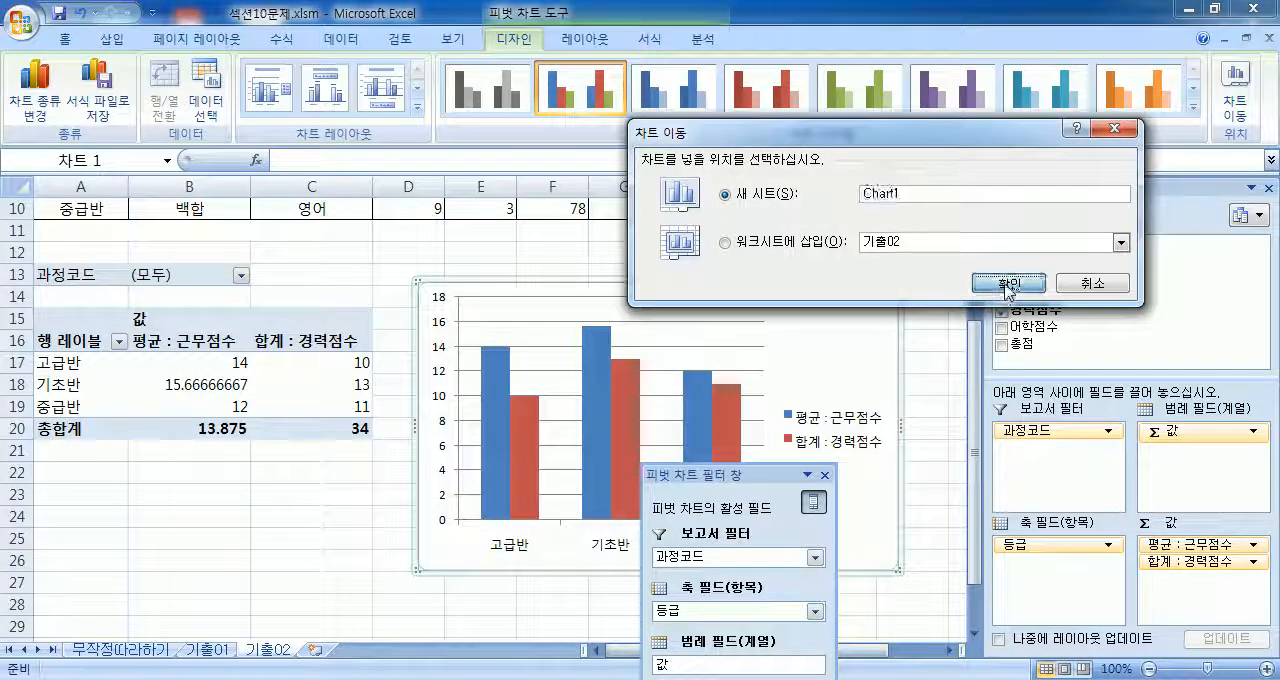
pyautogui.click(1008, 283)
pyautogui.moveTo(737, 475); pyautogui.dragTo(181, 224)
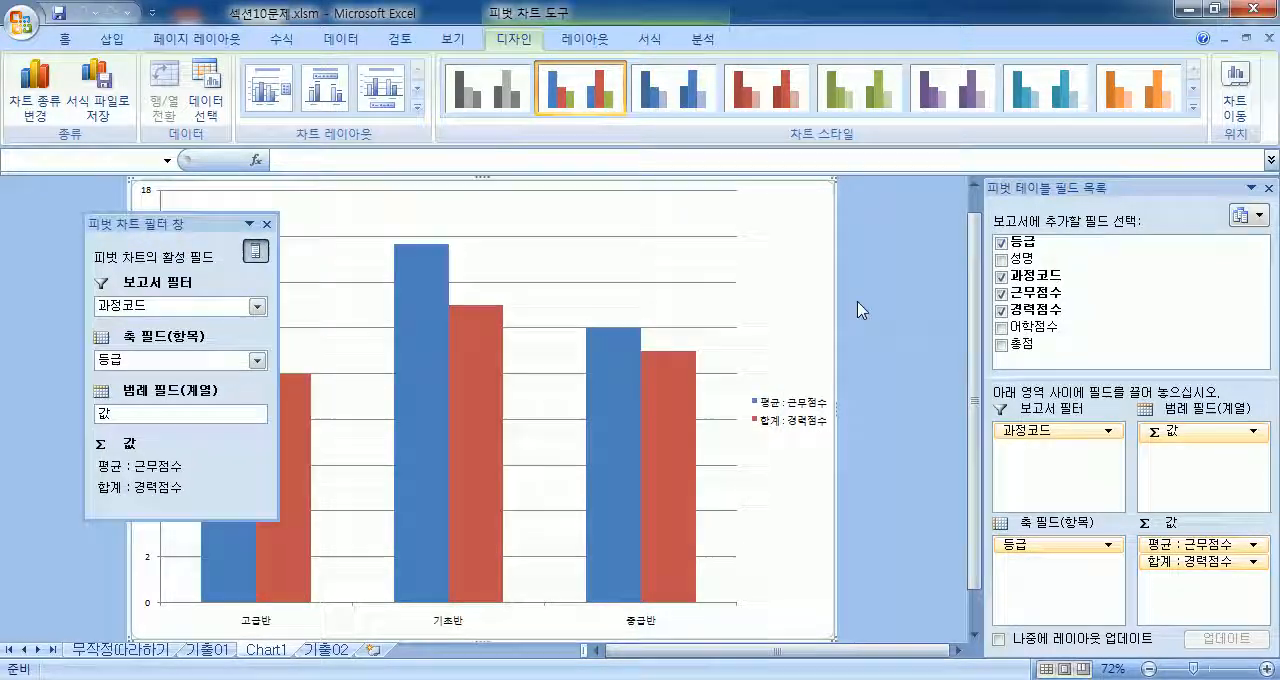
# Step: Compare the PivotChart on sheet Chart1 with the PivotTable that remains on sheet 기출02
pyautogui.click(330, 649)
pyautogui.click(285, 652)
pyautogui.click(326, 650)
pyautogui.scroll(-2, 428, 551)
pyautogui.scroll(3, 428, 551)
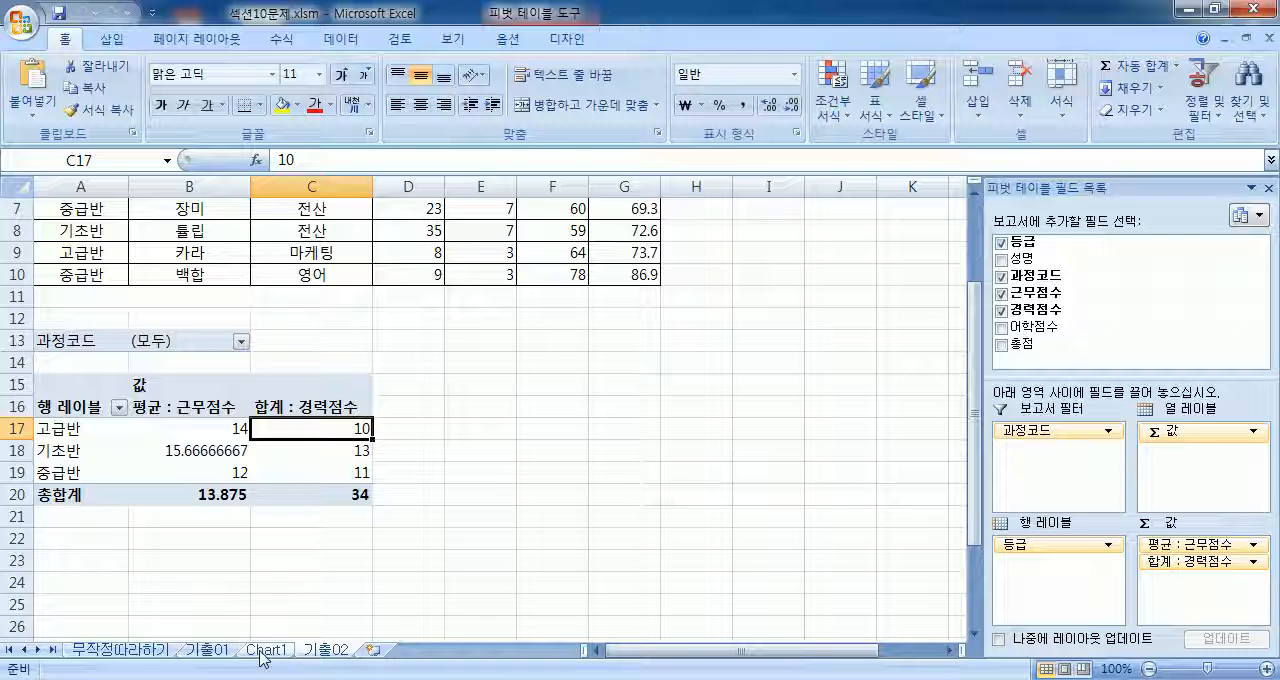
pyautogui.click(300, 656)
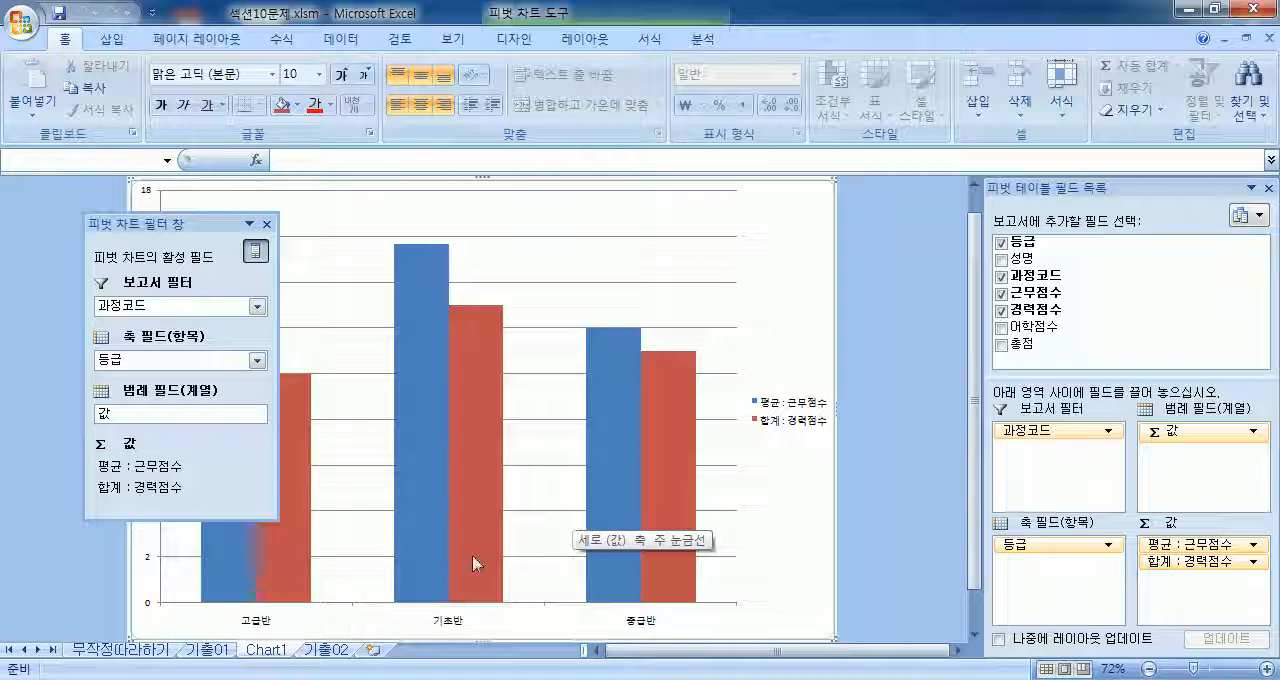
pyautogui.click(342, 654)
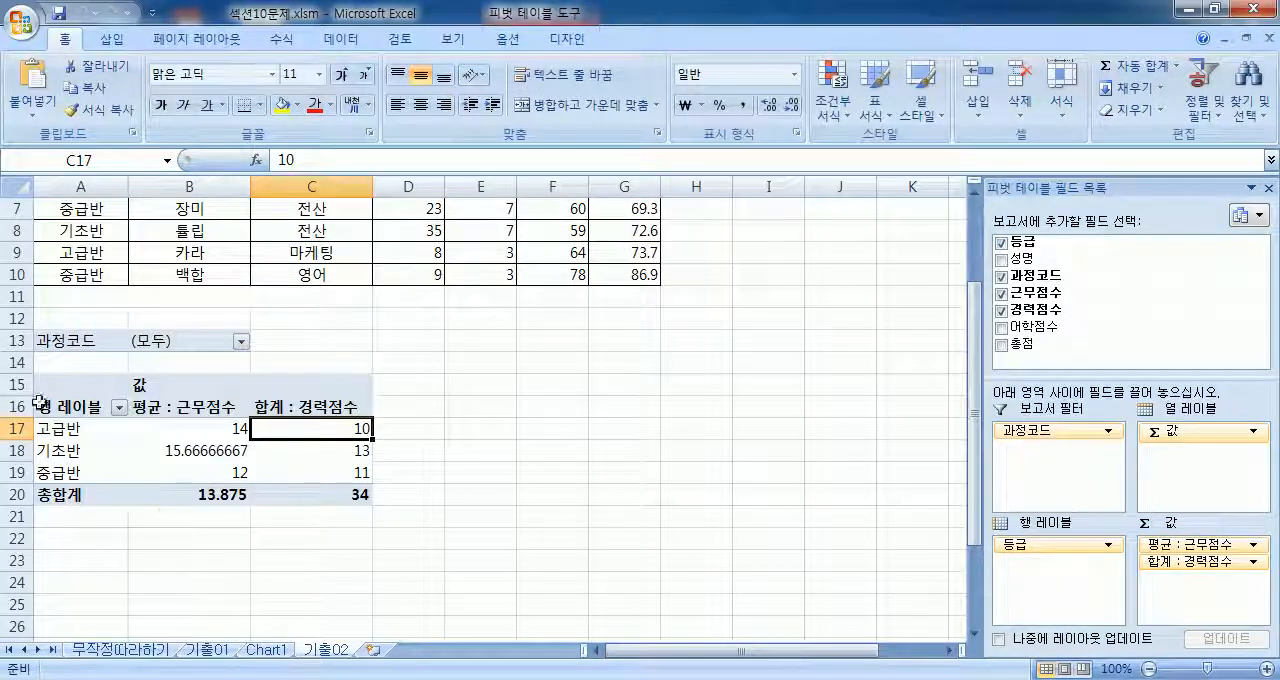
# Step: Examine how the PivotTable on 기출02 relates to its source range A2:G10 and to the chart on Chart1
pyautogui.moveTo(60, 403); pyautogui.dragTo(341, 495)
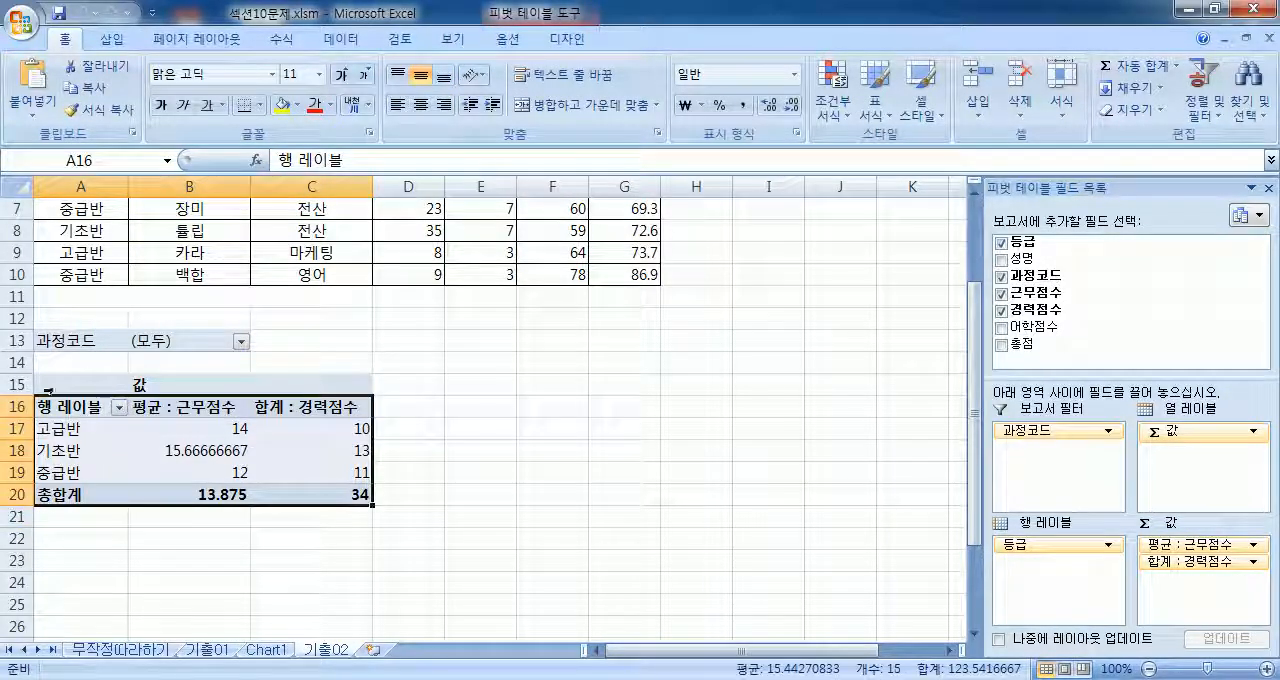
pyautogui.click(46, 387)
pyautogui.scroll(2, 315, 491)
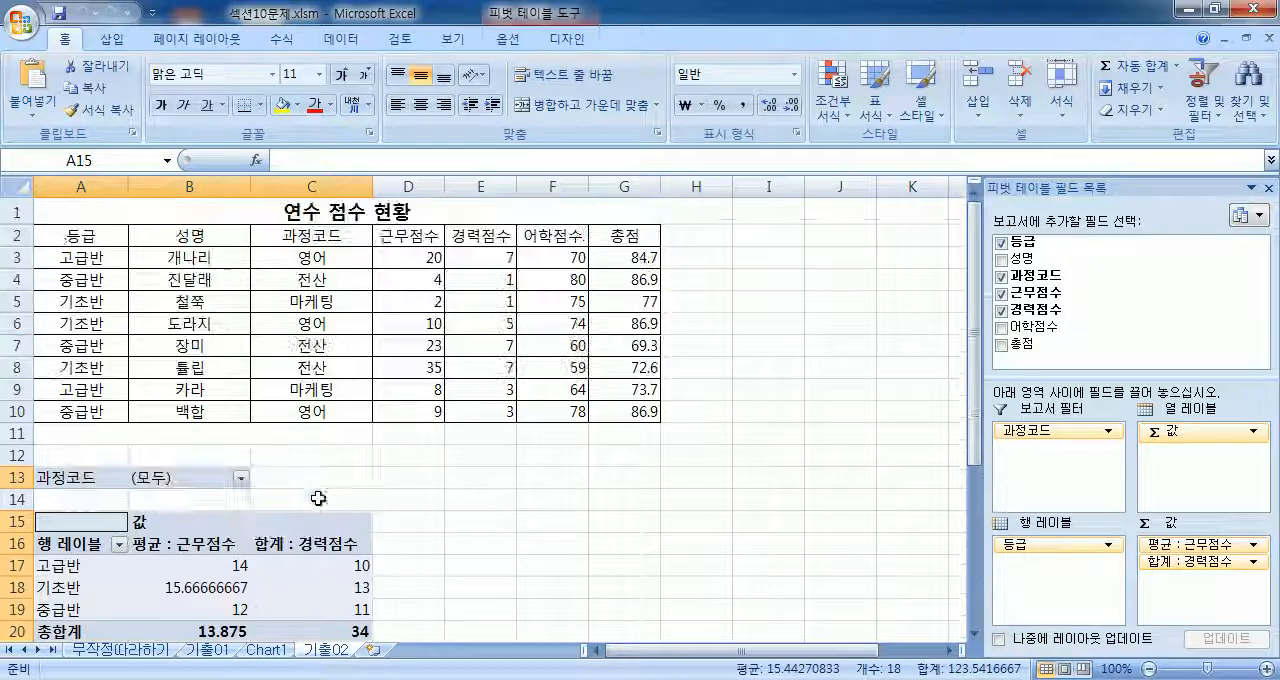
pyautogui.moveTo(57, 240); pyautogui.dragTo(604, 410)
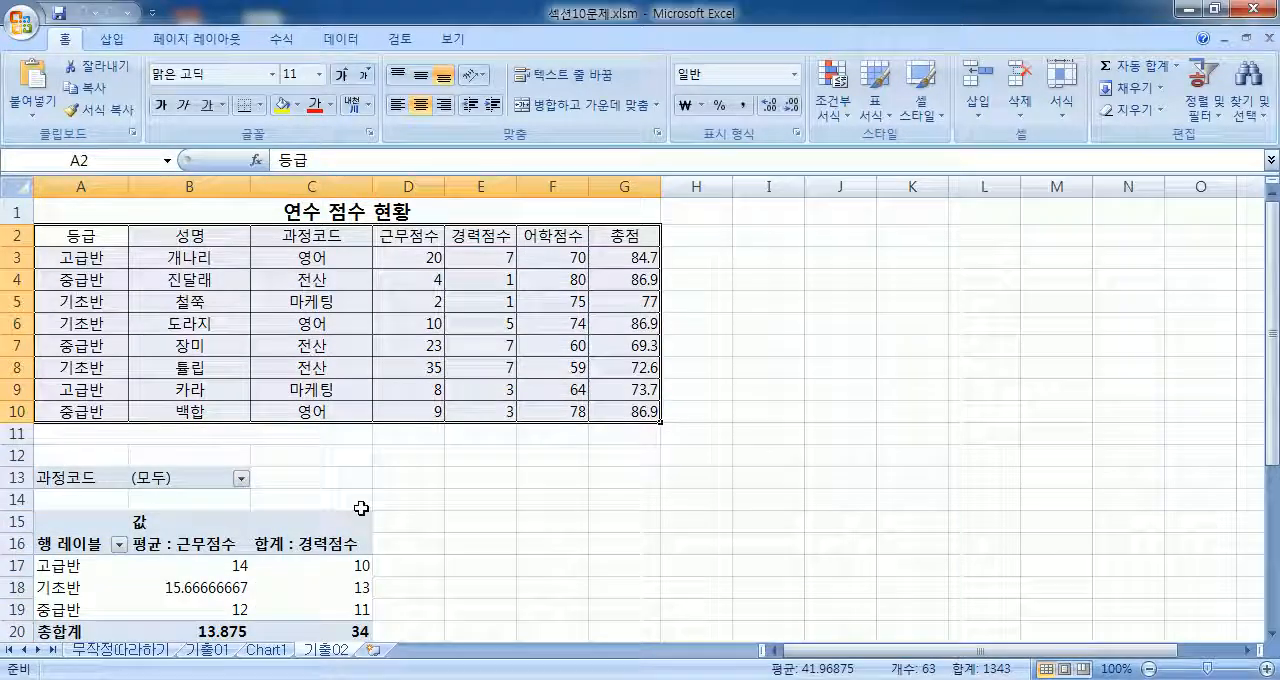
pyautogui.scroll(-2, 300, 540)
pyautogui.click(278, 484)
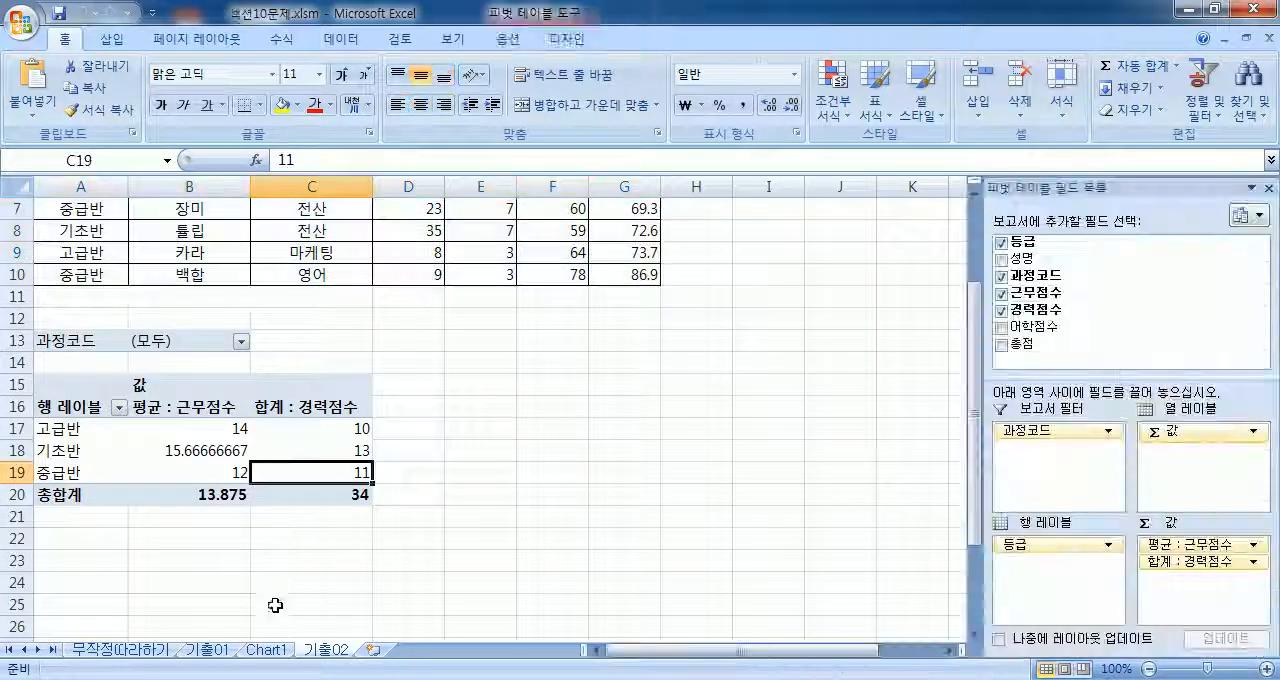
pyautogui.click(266, 649)
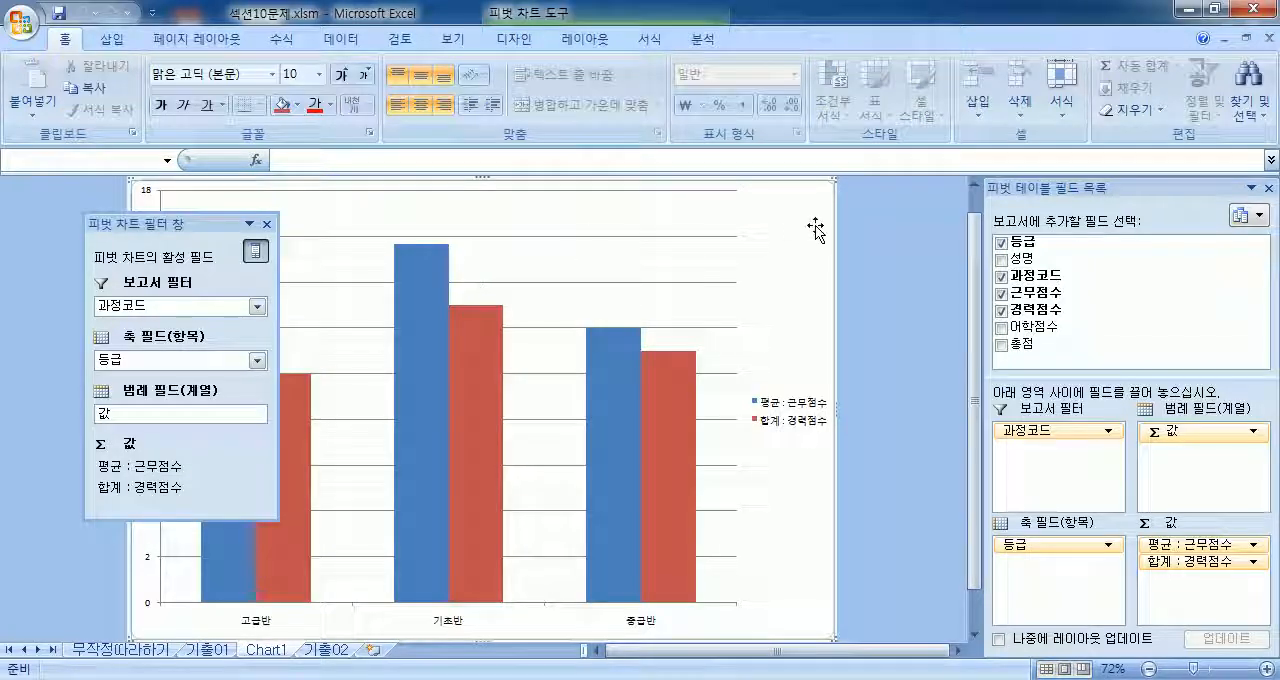
pyautogui.click(326, 649)
pyautogui.moveTo(78, 386); pyautogui.dragTo(352, 470)
pyautogui.click(396, 383)
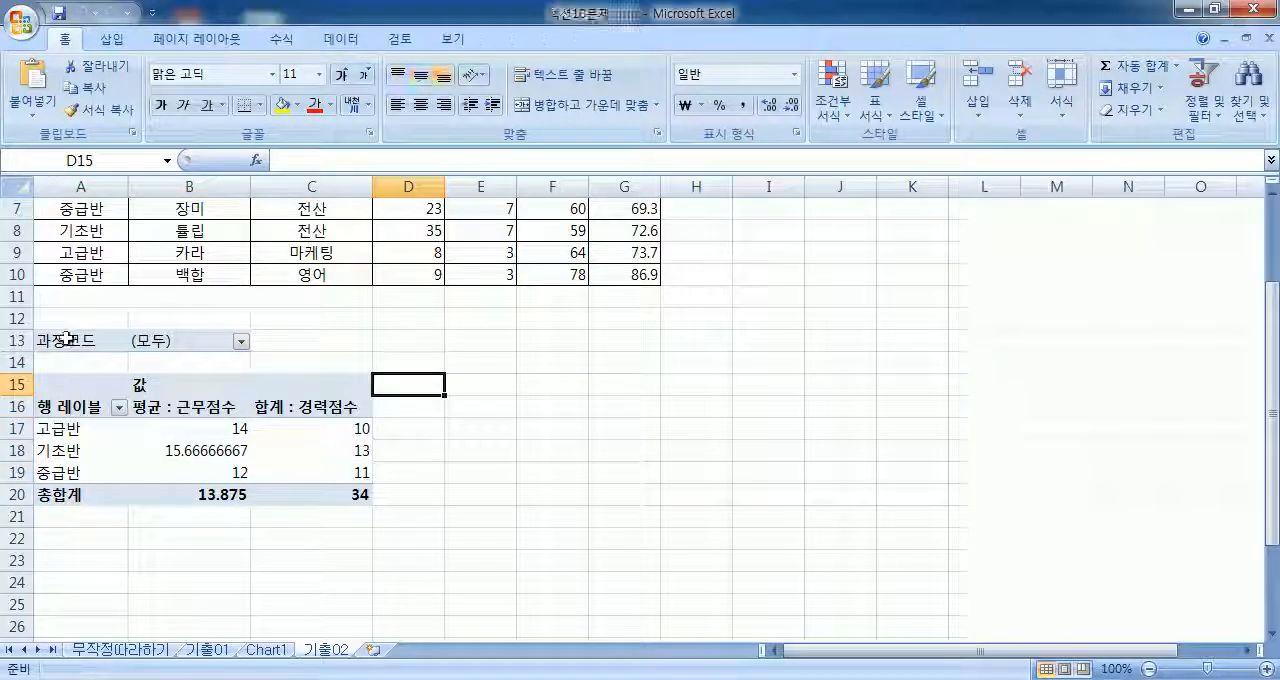
# Step: Delete rows 12 to 23, which hold the whole PivotTable, from sheet 기출02
pyautogui.moveTo(17, 318); pyautogui.dragTo(20, 560)
pyautogui.rightClick(155, 437)
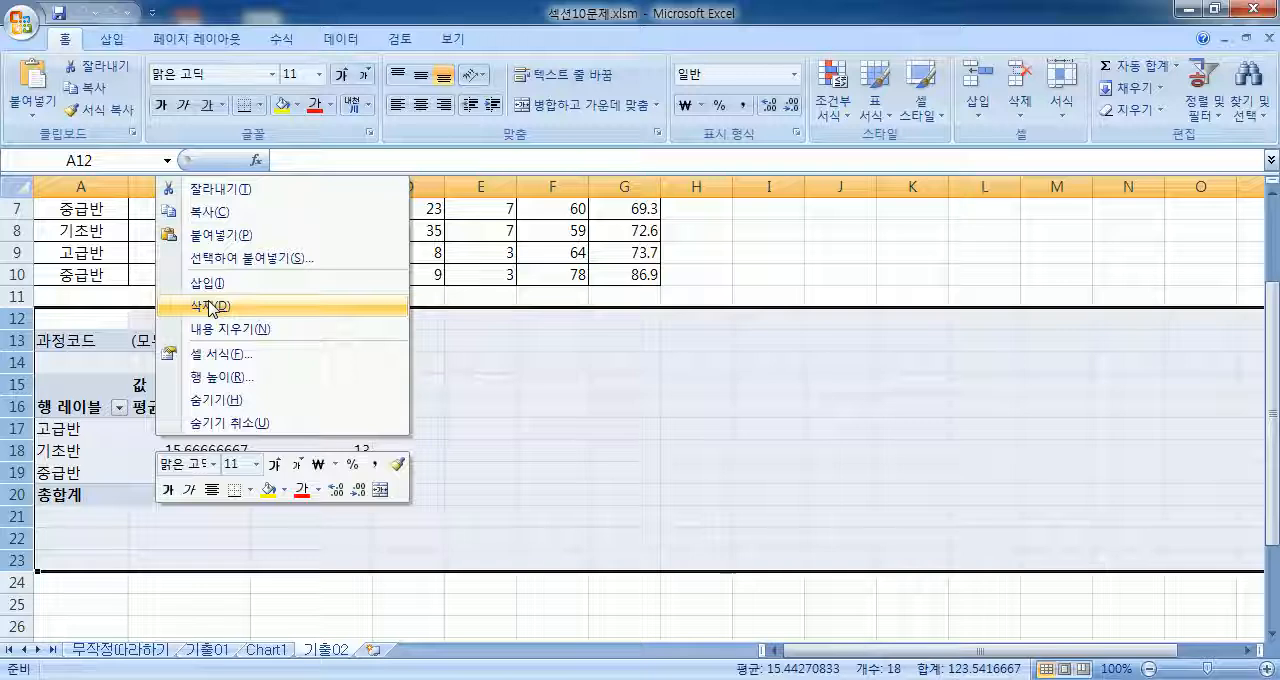
pyautogui.press('Escape')
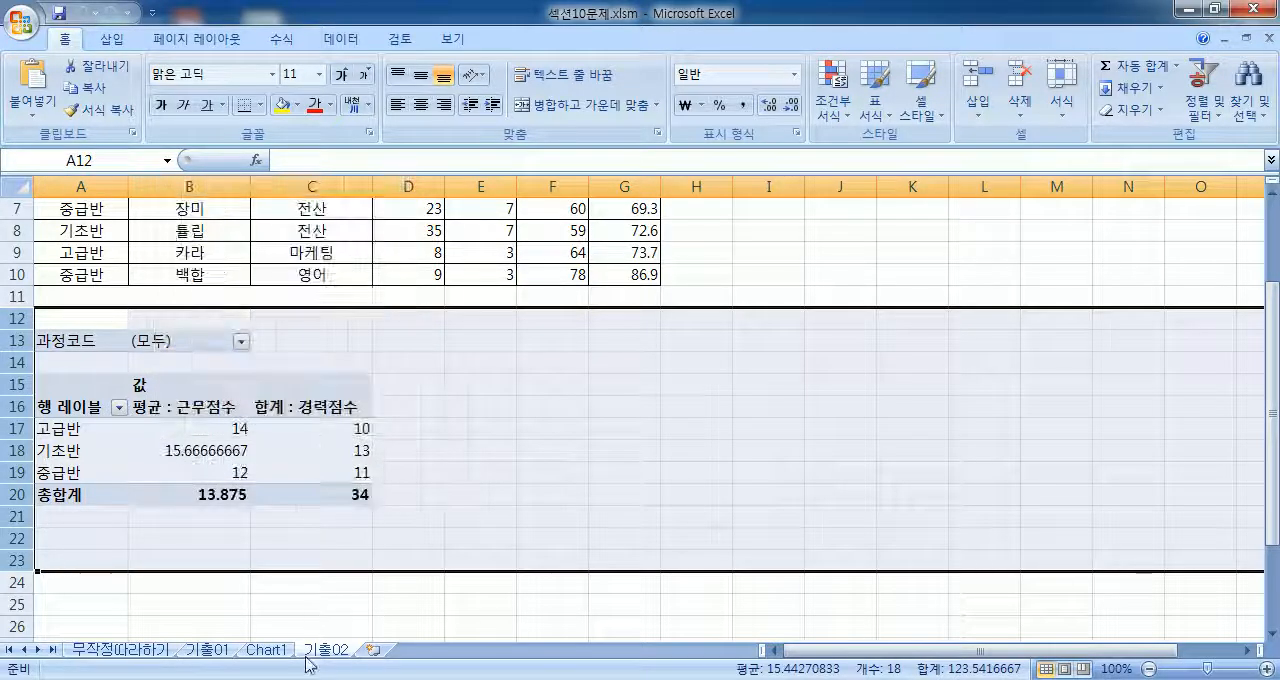
pyautogui.click(265, 649)
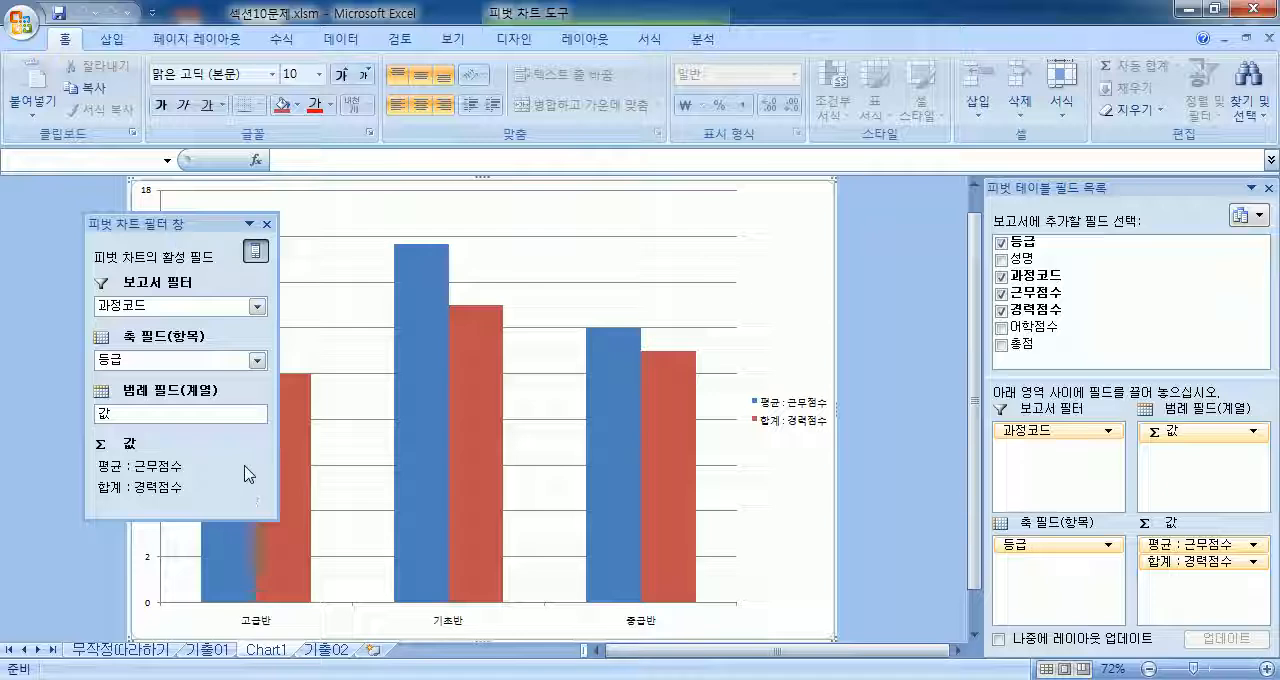
pyautogui.click(326, 651)
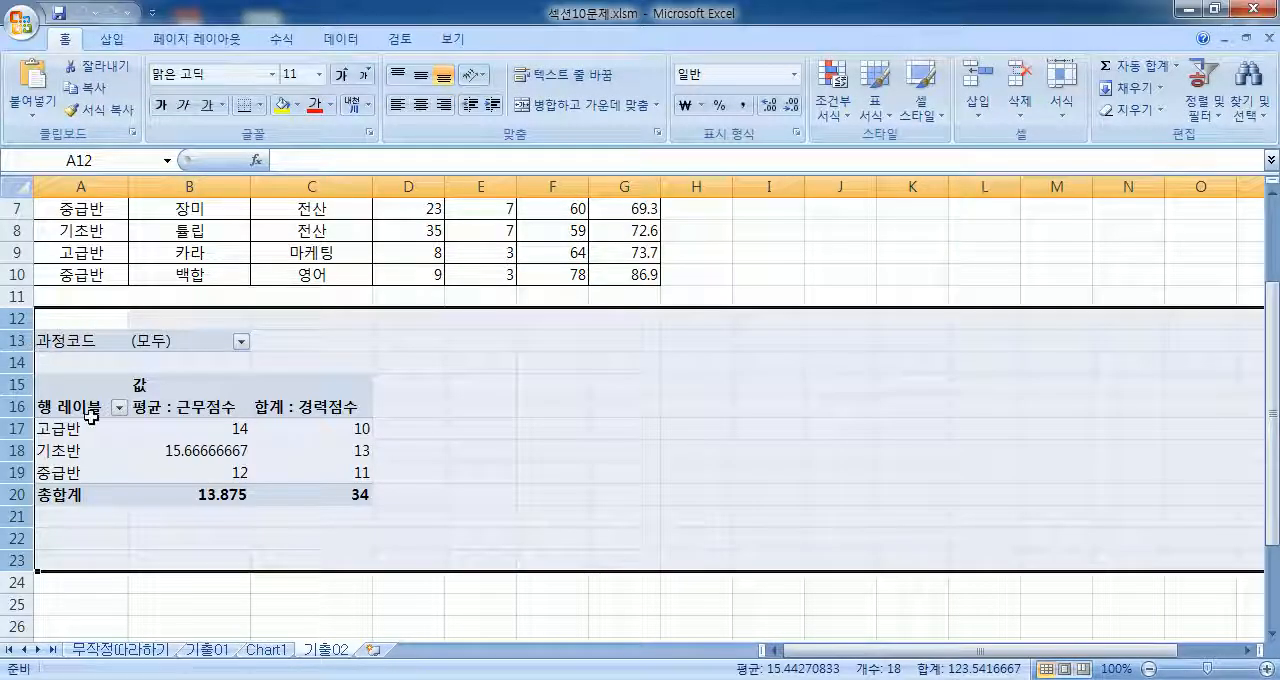
pyautogui.rightClick(26, 360)
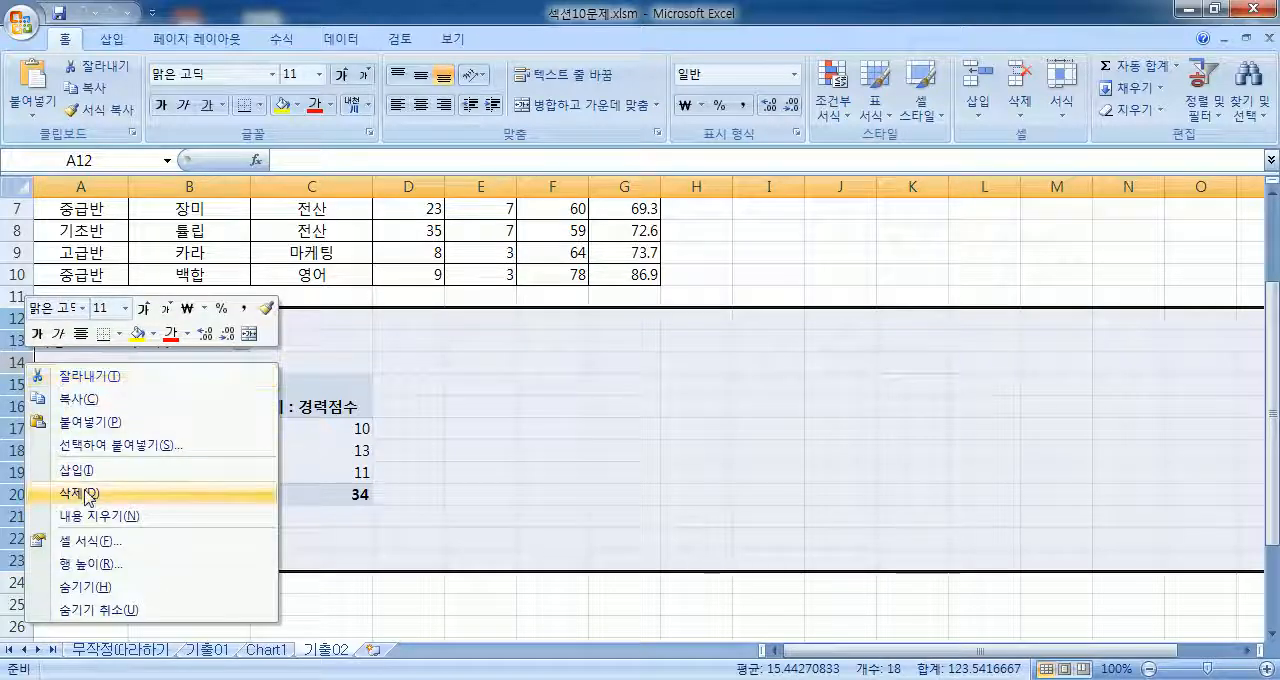
pyautogui.click(86, 488)
# Step: Check the chart on Chart1, then undo the deletion of the PivotTable rows on 기출02
pyautogui.click(330, 420)
pyautogui.click(265, 649)
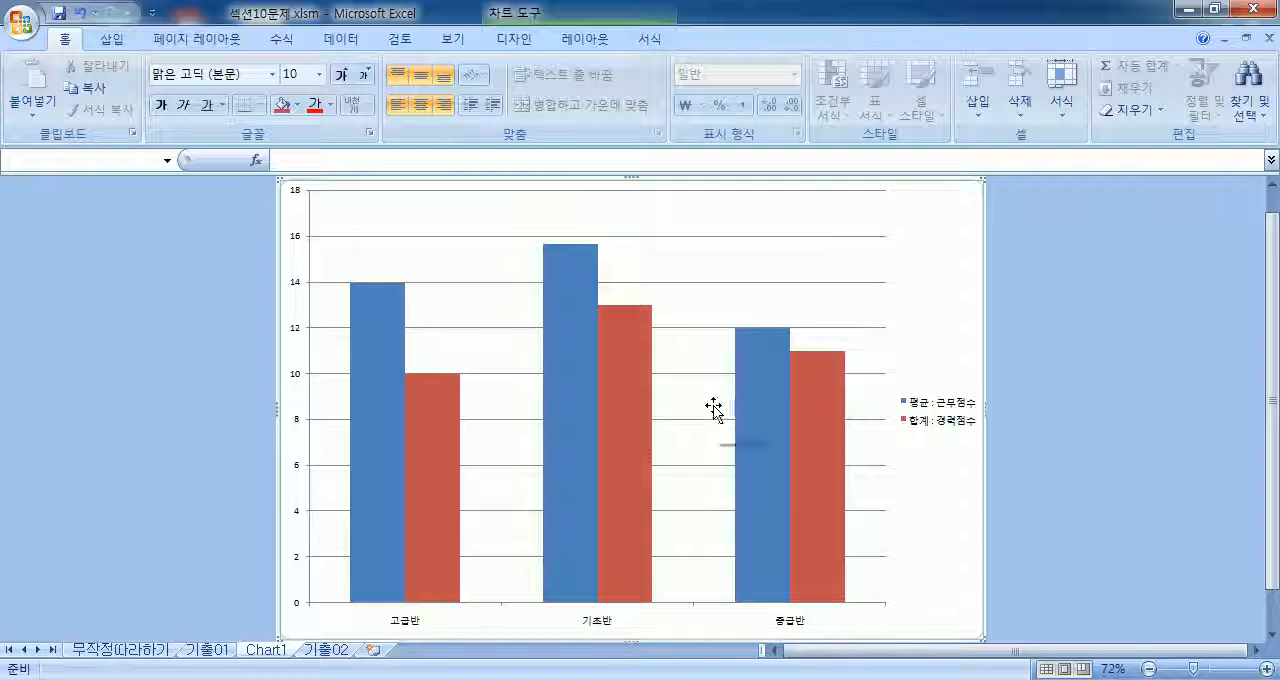
pyautogui.click(328, 649)
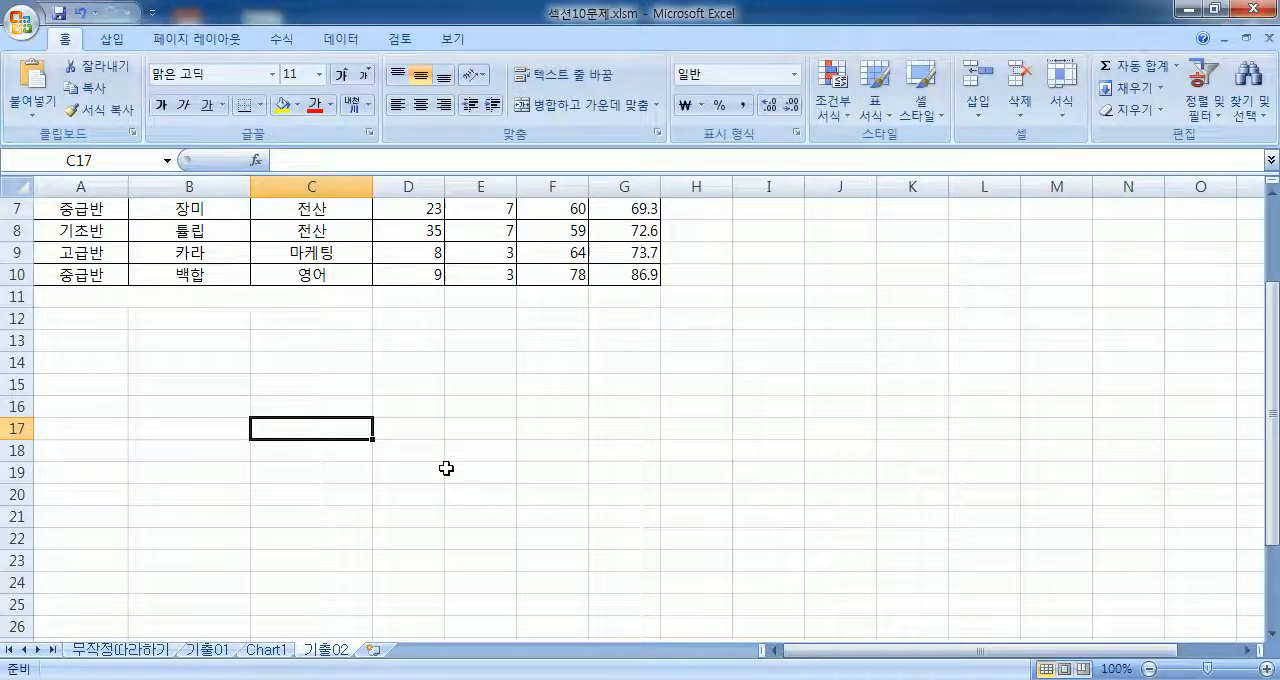
pyautogui.hotkey('ctrl', 'z')
pyautogui.click(540, 384)
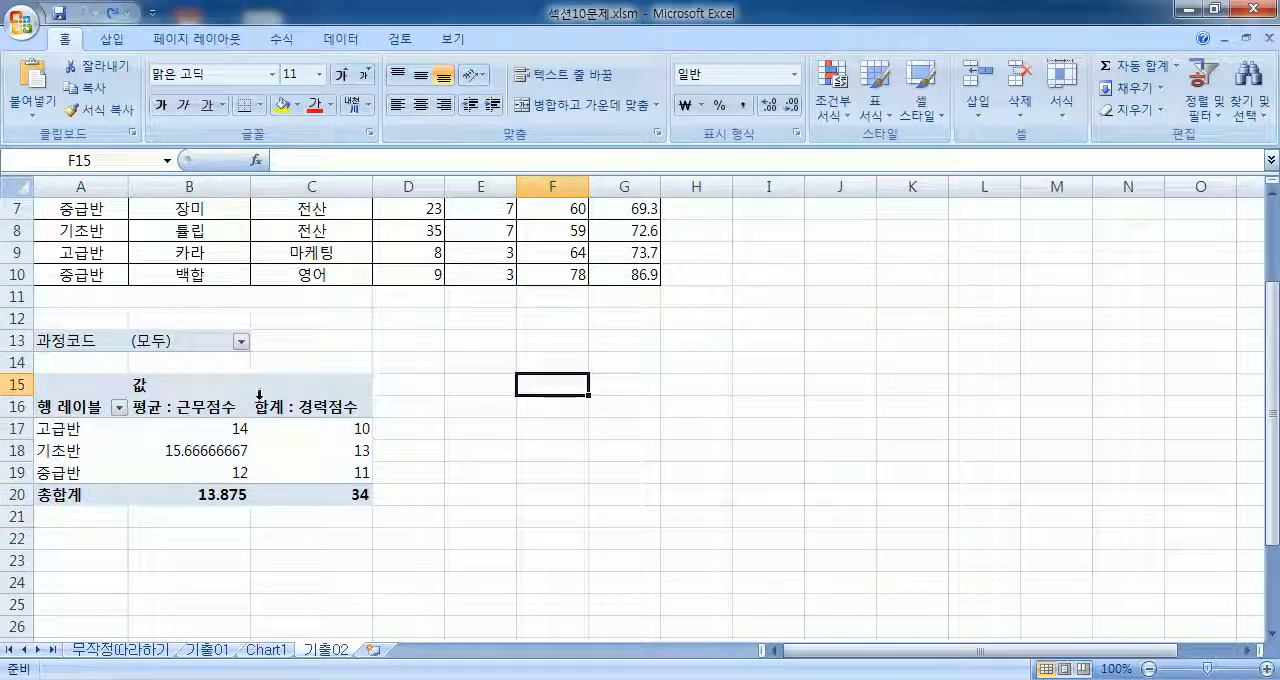
pyautogui.click(274, 408)
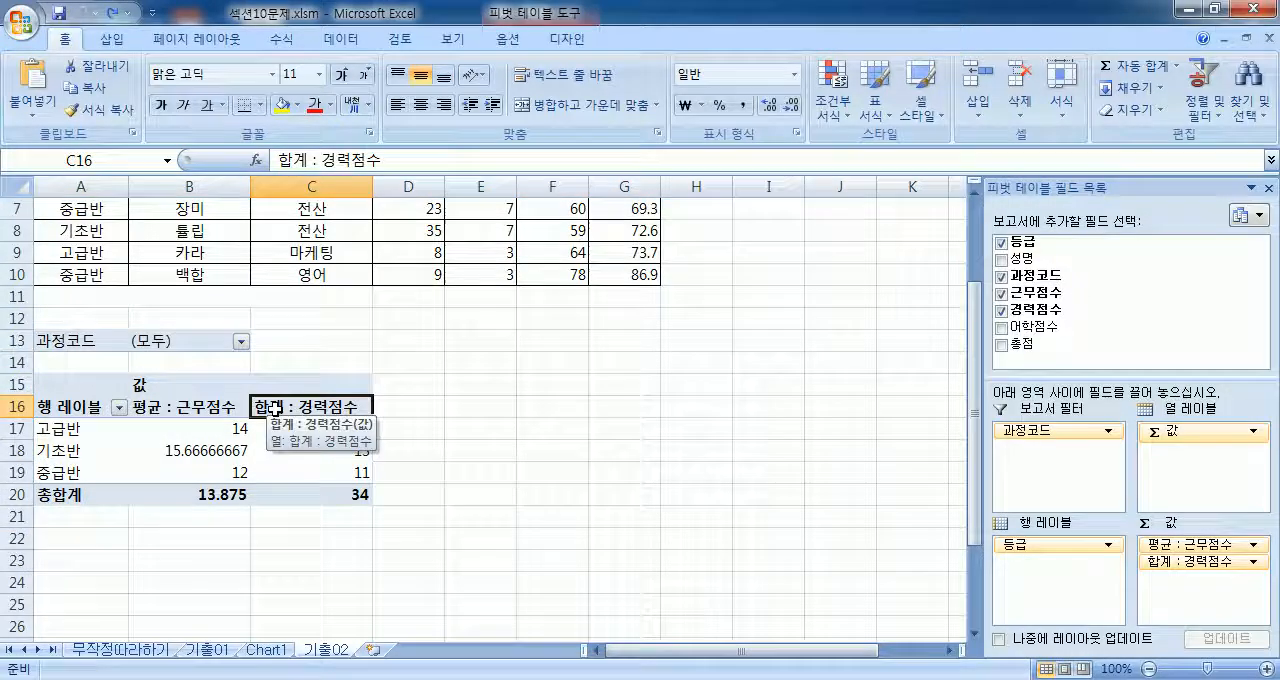
# Step: Set the 근무점수 value in D3 of the source table to 20000
pyautogui.scroll(2, 274, 408)
pyautogui.click(414, 257)
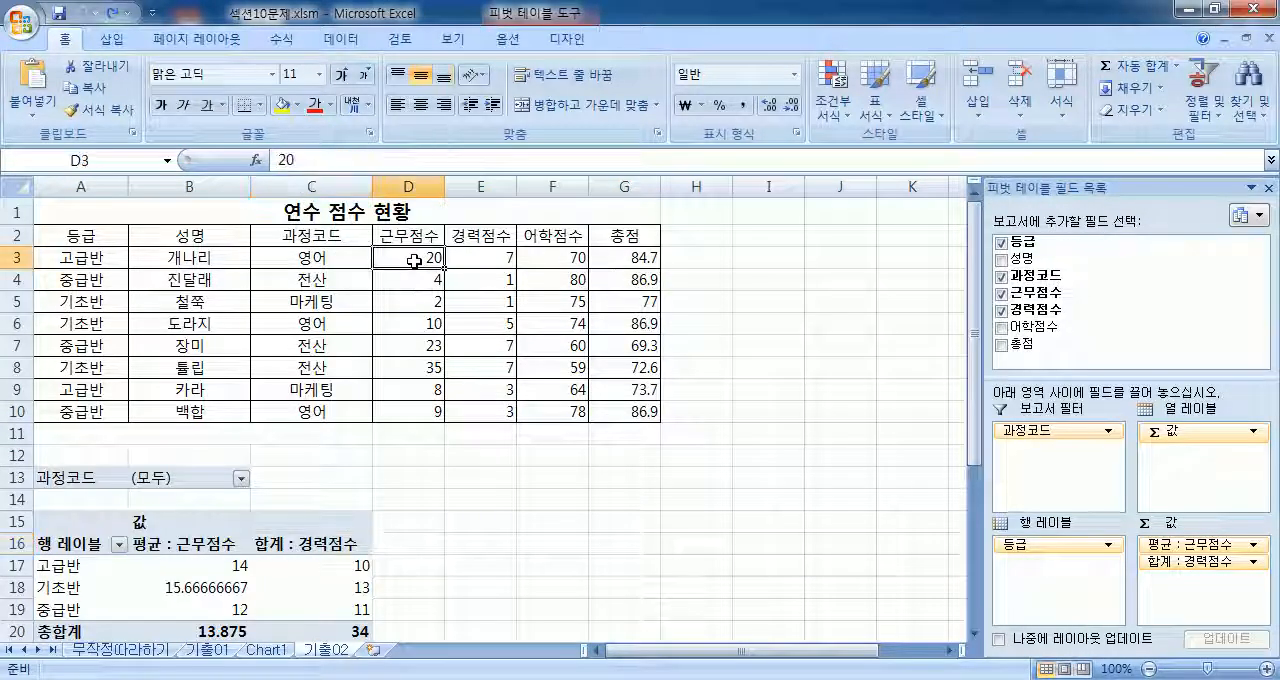
pyautogui.scroll(-2, 414, 263)
pyautogui.scroll(-1, 414, 263)
pyautogui.scroll(3, 414, 260)
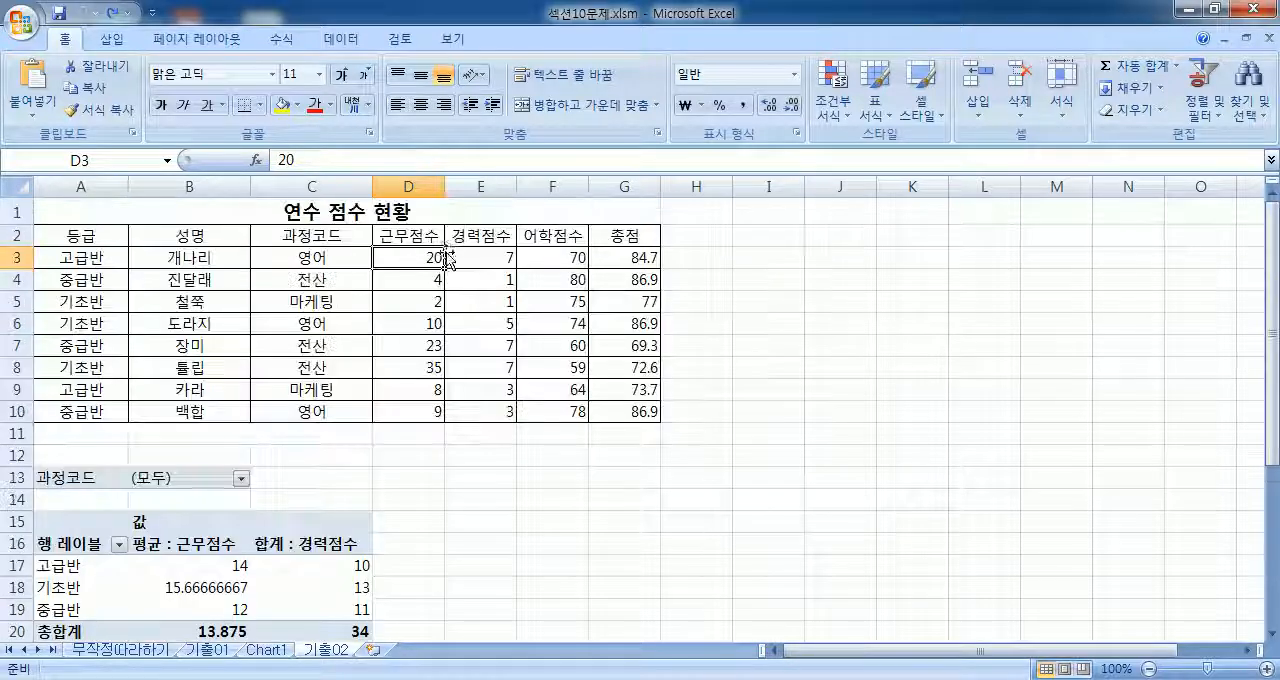
pyautogui.write('20000')
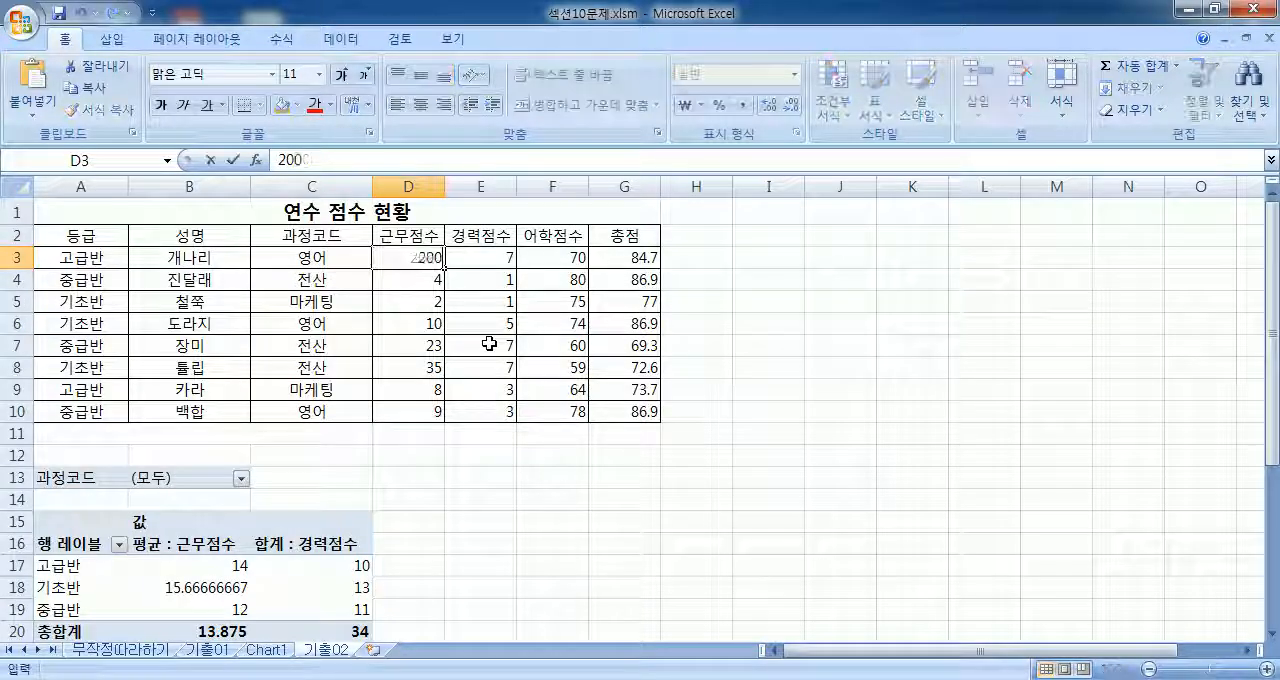
pyautogui.press('Return')
pyautogui.click(412, 260)
# Step: Refresh the PivotTable on 기출02 so that it uses the edited source data
pyautogui.scroll(-2, 412, 262)
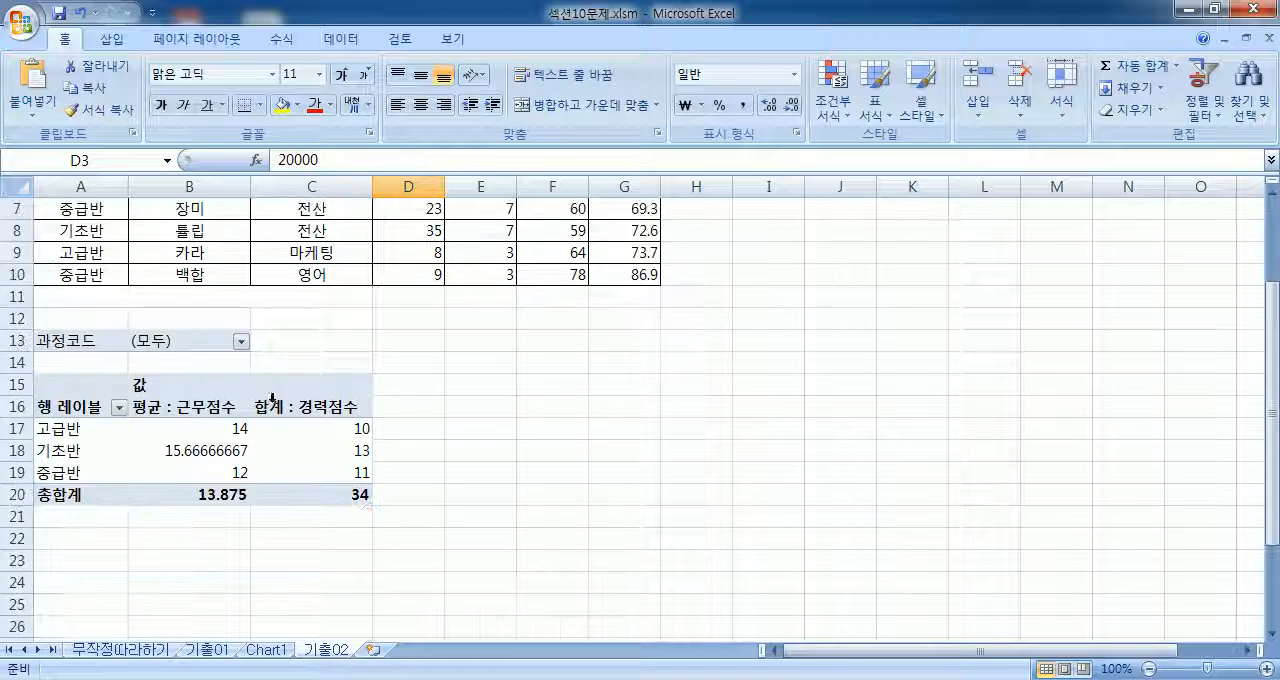
pyautogui.click(258, 430)
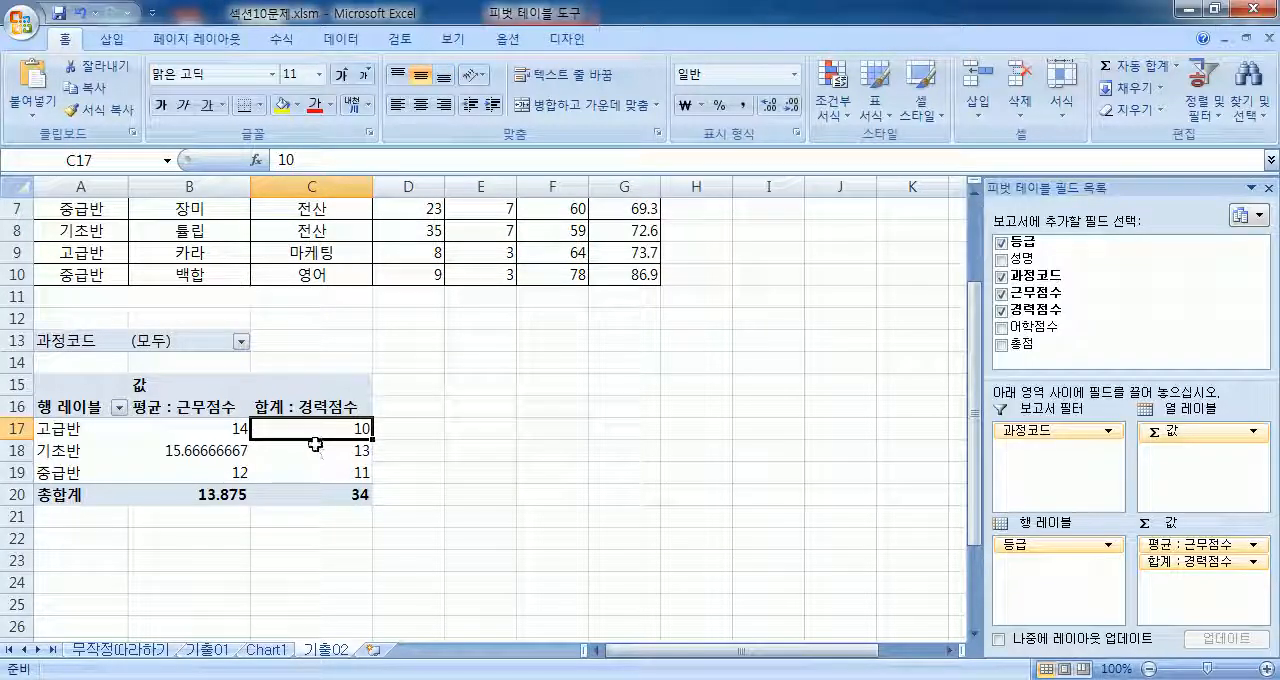
pyautogui.click(508, 39)
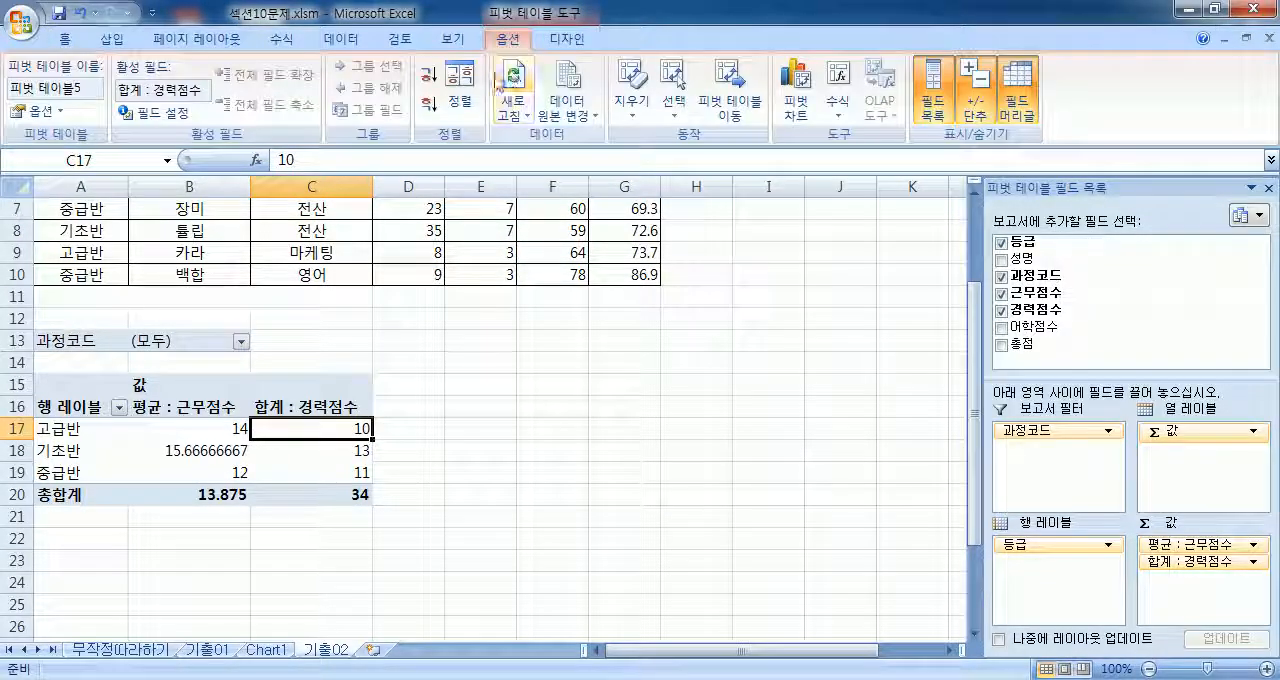
pyautogui.click(514, 90)
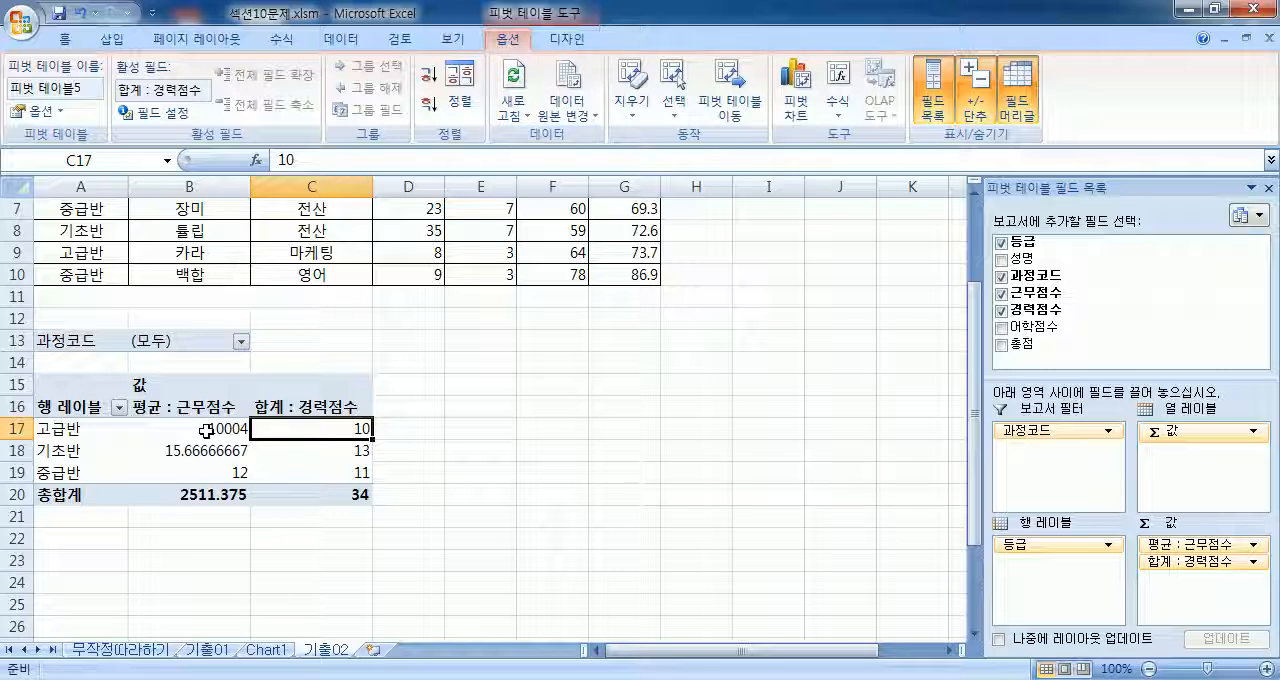
# Step: Check the chart on Chart1, then set the 근무점수 value in D3 of the source table on 기출02 to 20
pyautogui.moveTo(206, 430)
pyautogui.click(267, 650)
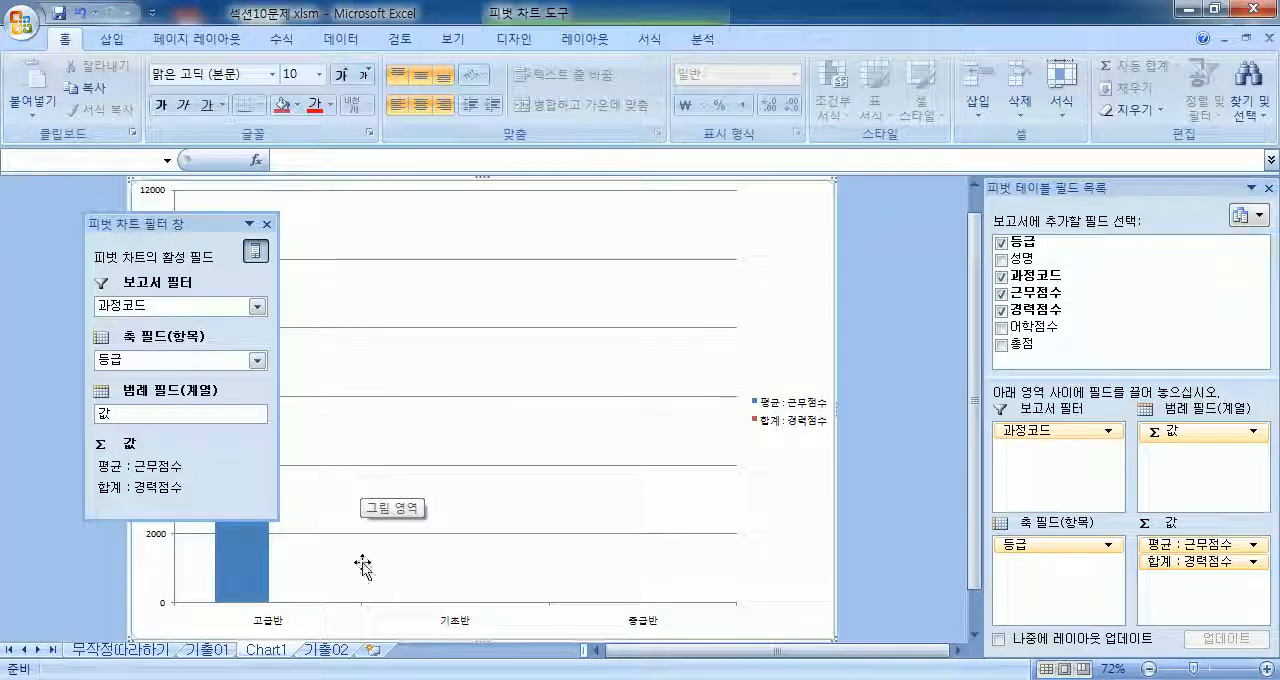
pyautogui.click(327, 650)
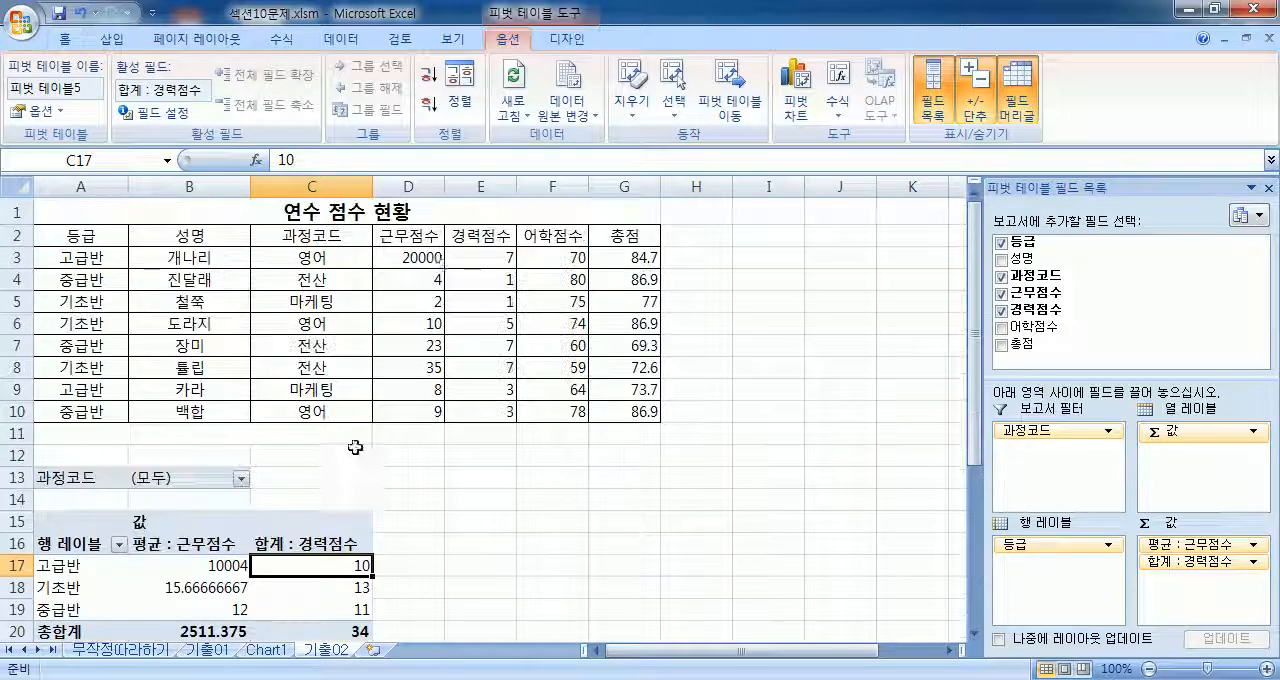
pyautogui.click(420, 257)
pyautogui.write('20')
pyautogui.press('Return')
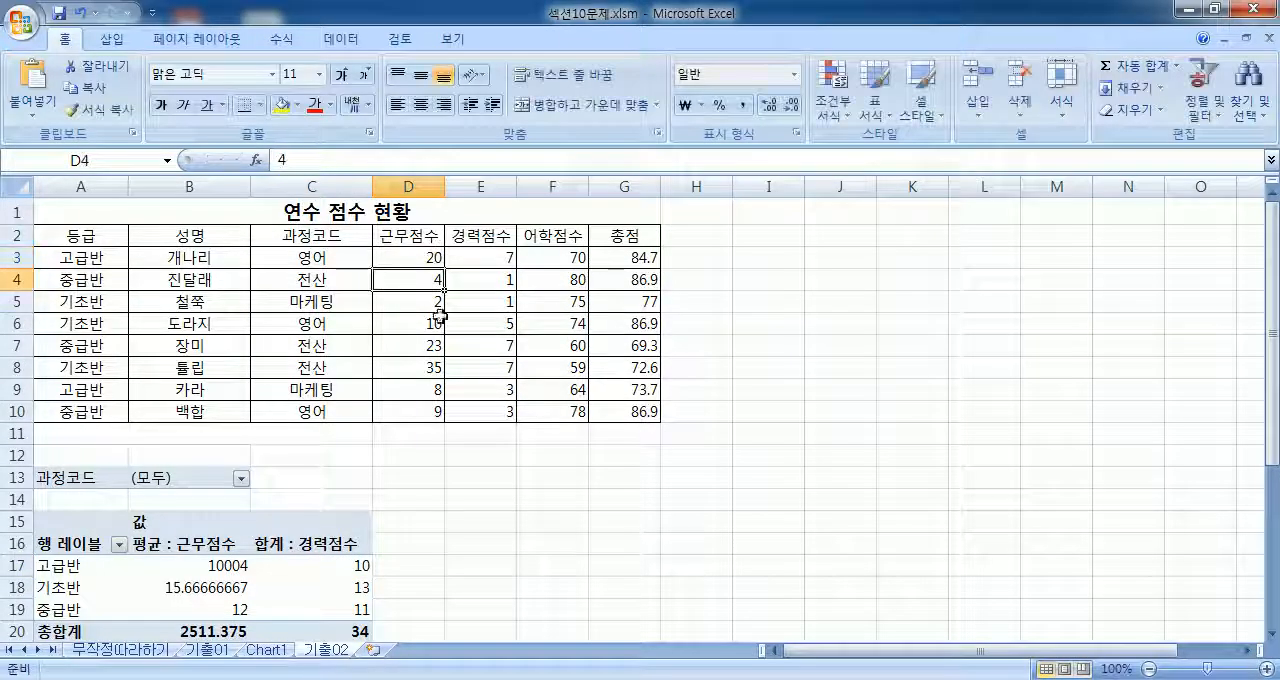
# Step: Compare the PivotTable on 기출02 with the chart on Chart1, then refresh the PivotTable from the source data
pyautogui.scroll(-4, 329, 323)
pyautogui.click(172, 294)
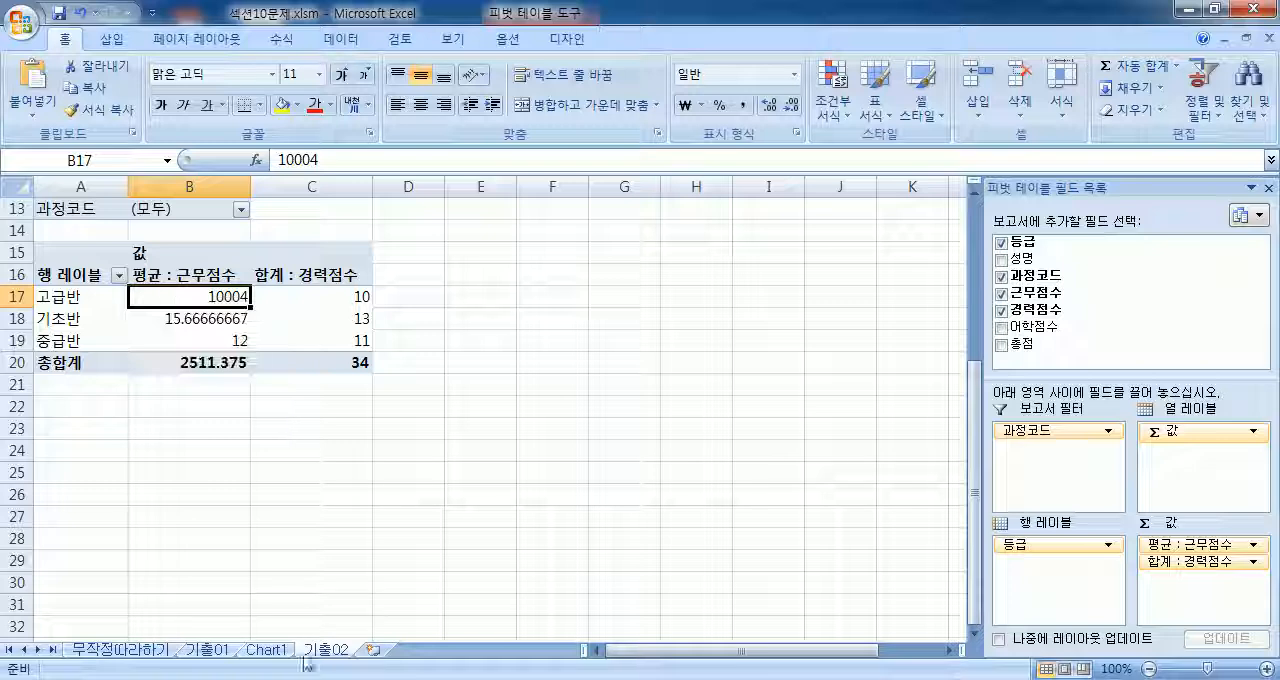
pyautogui.click(266, 650)
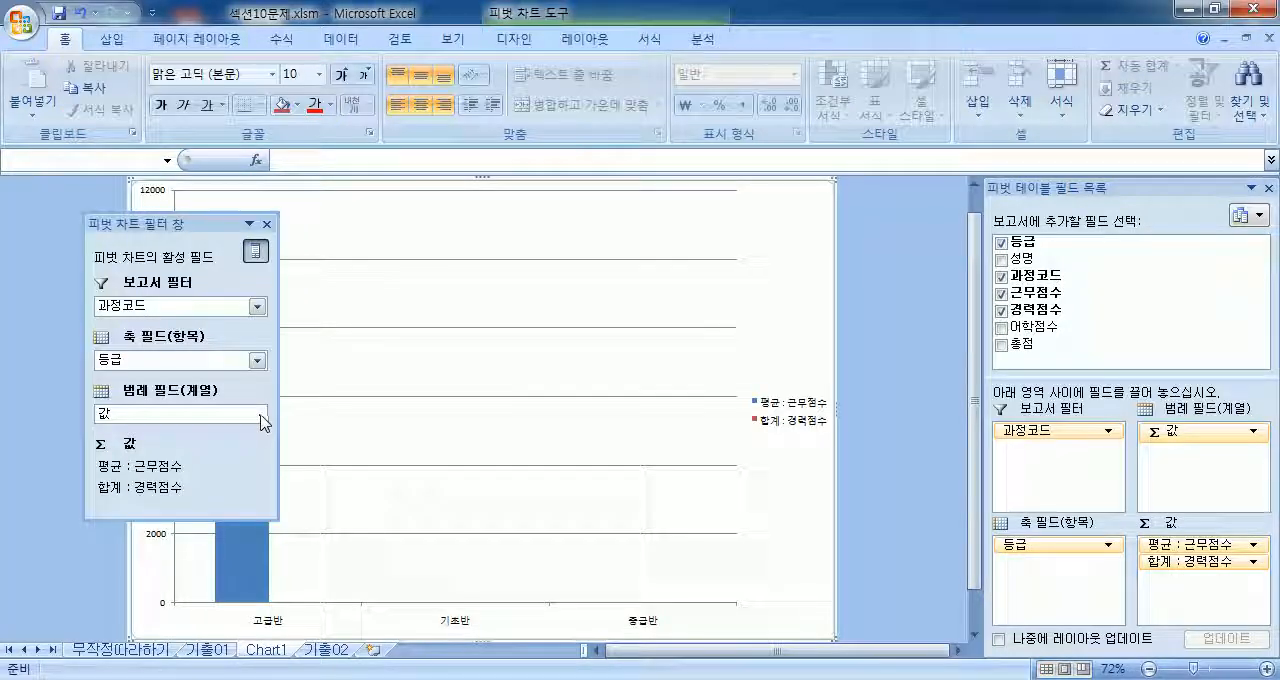
pyautogui.click(326, 650)
pyautogui.click(501, 39)
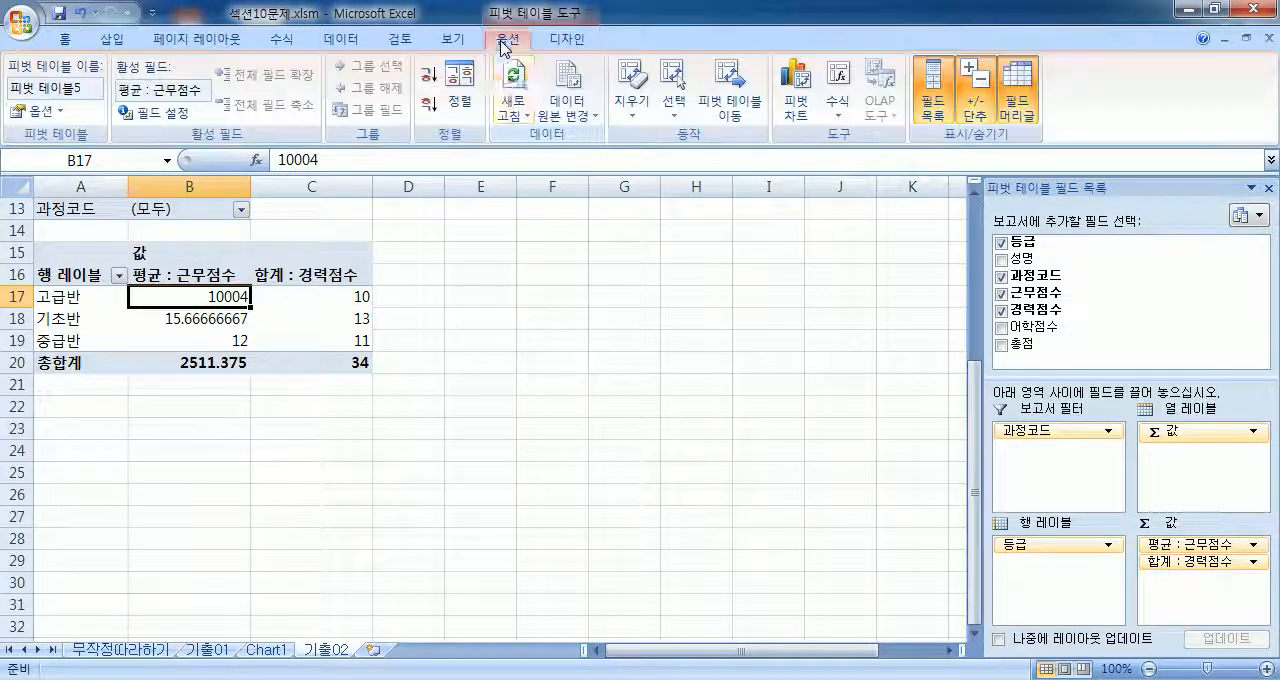
pyautogui.click(513, 95)
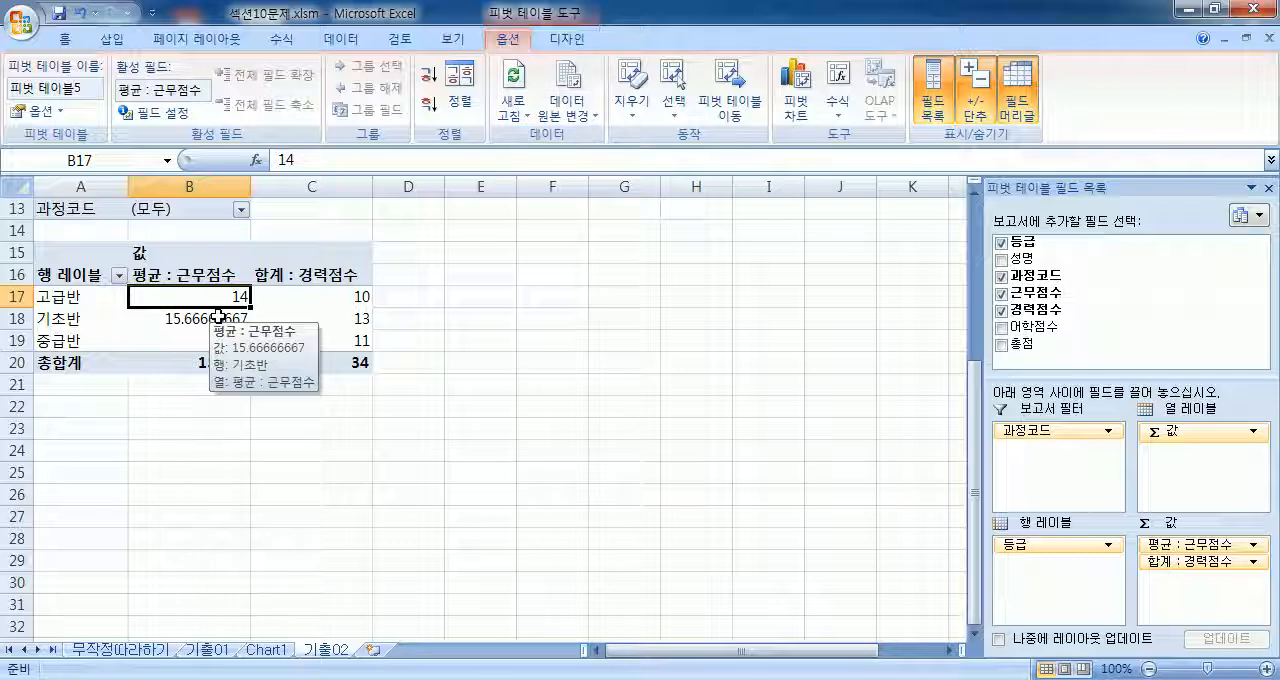
# Step: Check the PivotChart on Chart1 after the refresh and return to the PivotTable on 기출02
pyautogui.click(277, 650)
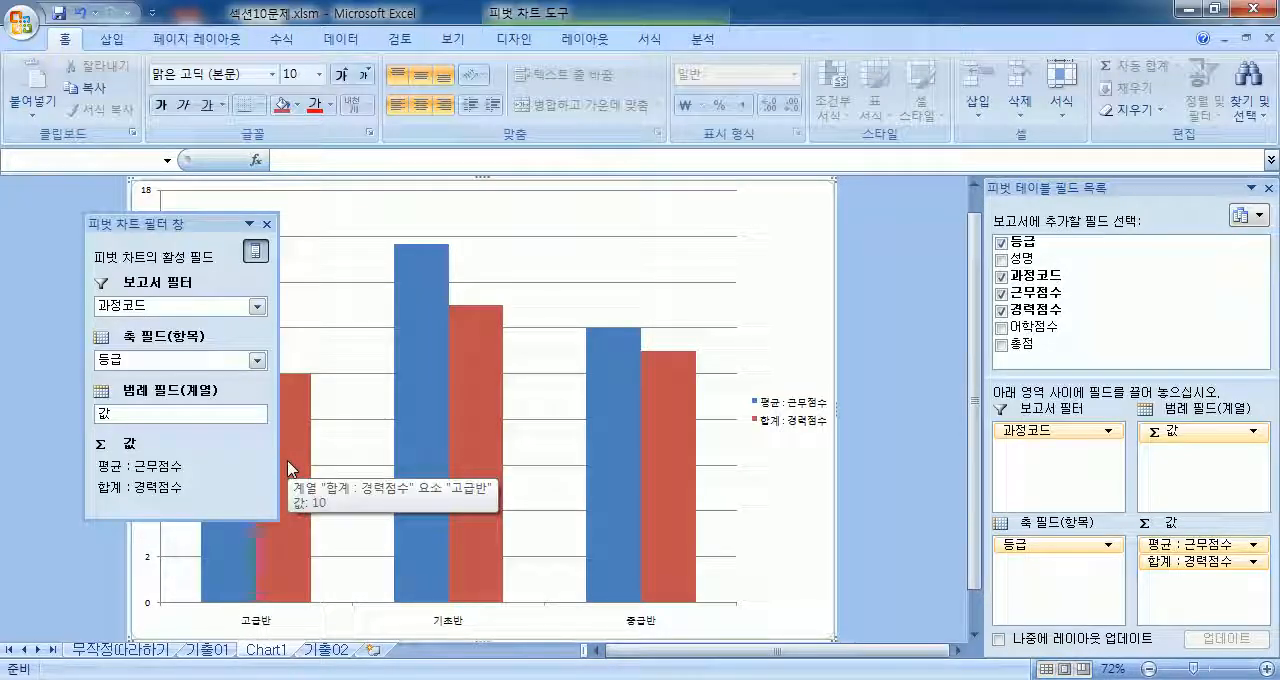
pyautogui.click(327, 650)
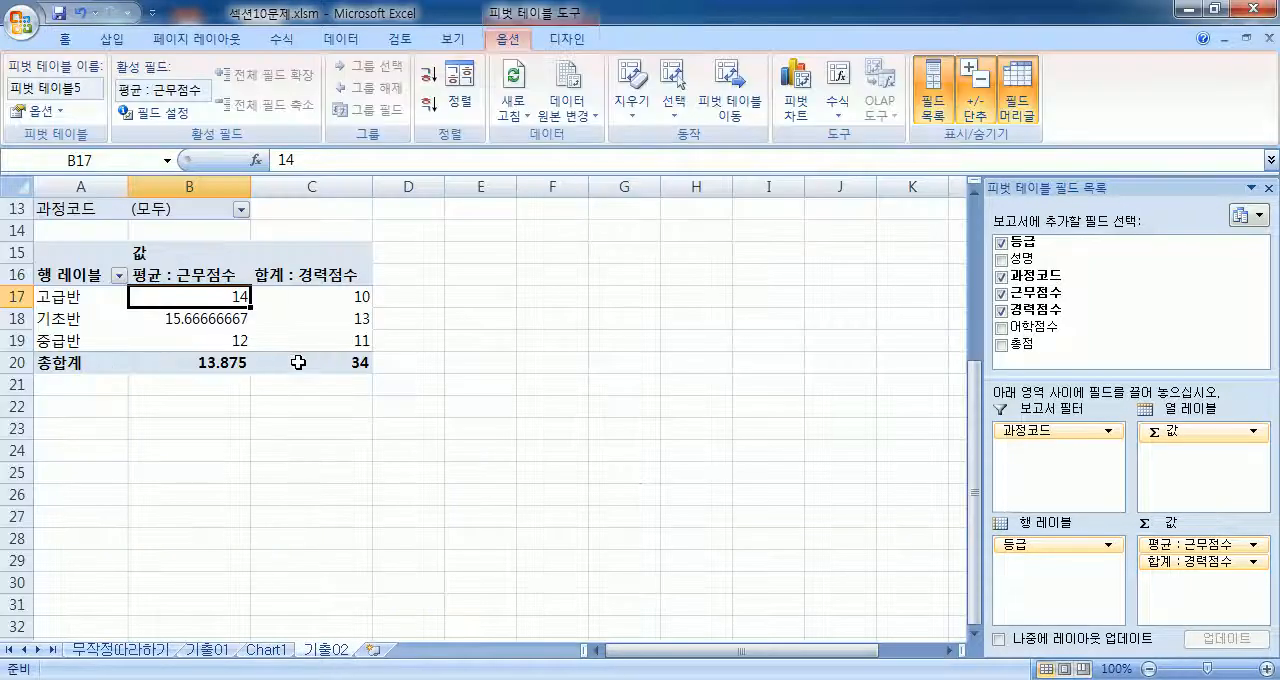
pyautogui.moveTo(325, 360)
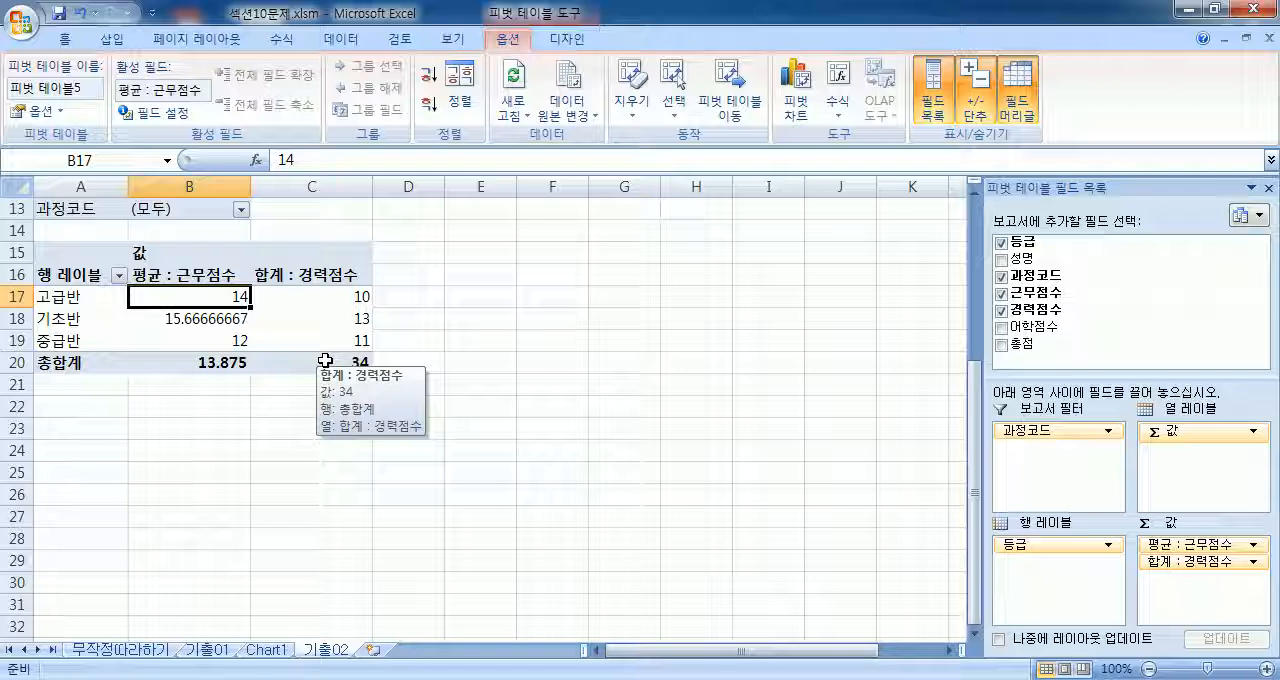
# Step: Open the workbook 섹션11문제.xlsm from the 01 섹션 folder
pyautogui.click(22, 20)
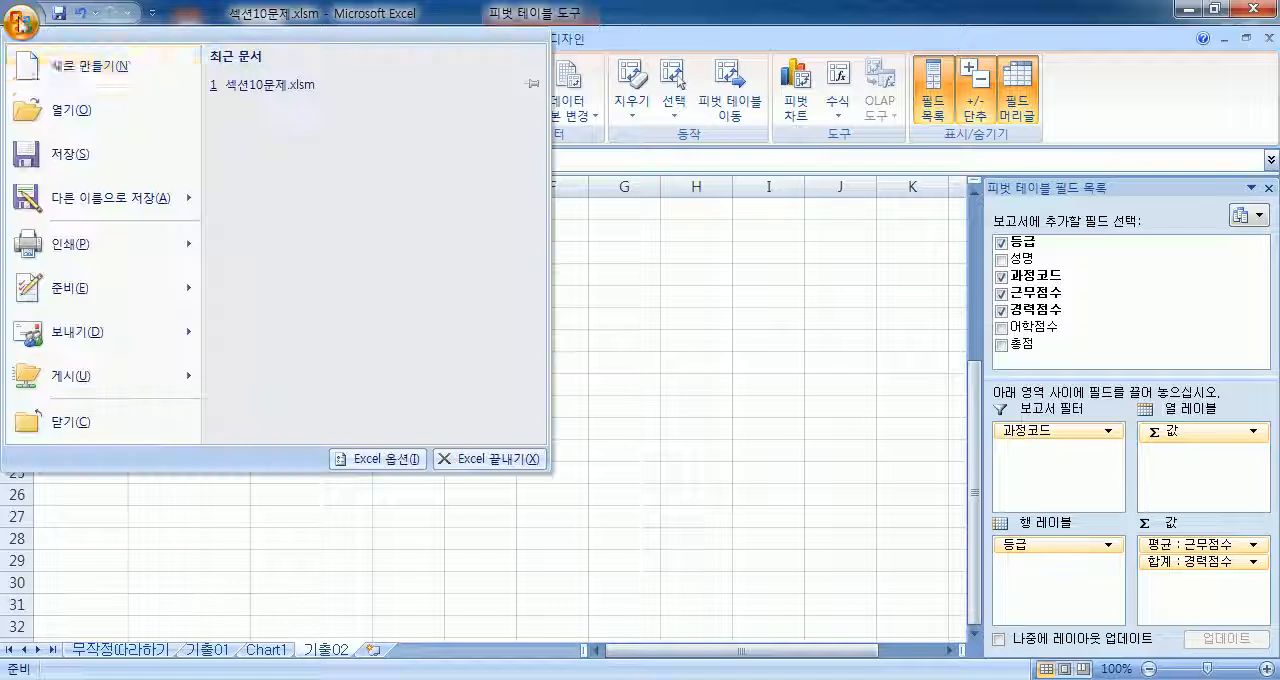
pyautogui.click(70, 115)
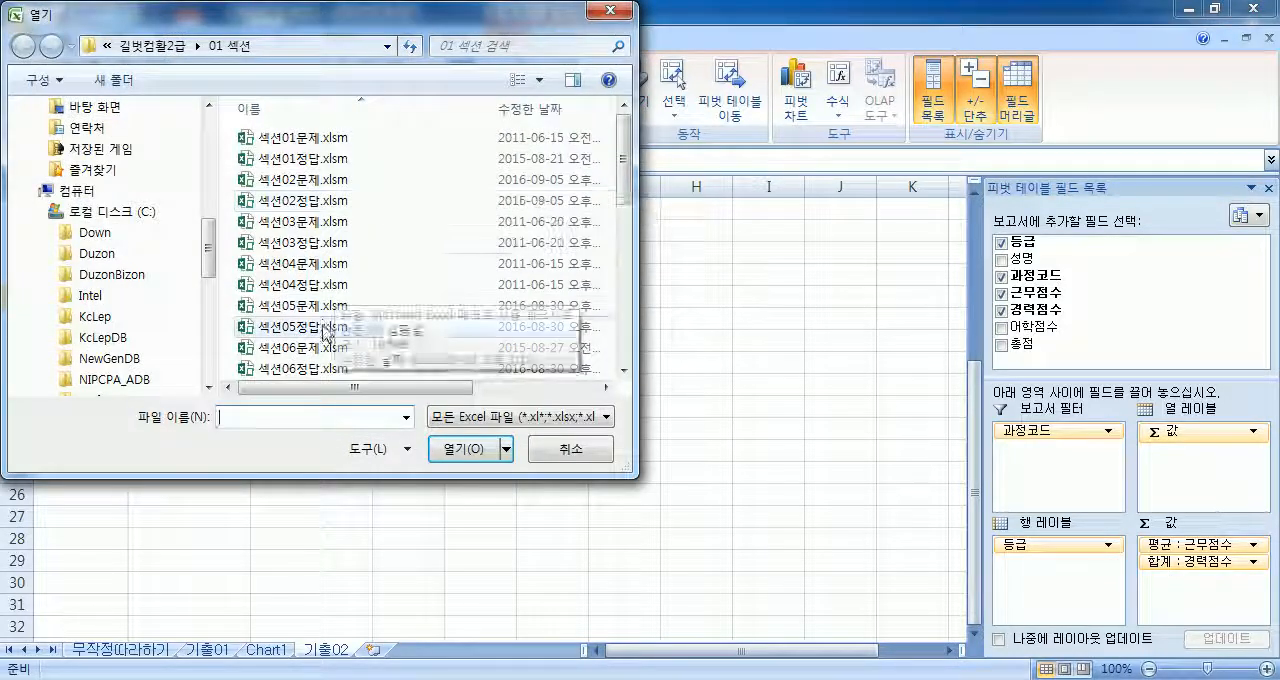
pyautogui.scroll(-2, 320, 330)
pyautogui.doubleClick(295, 262)
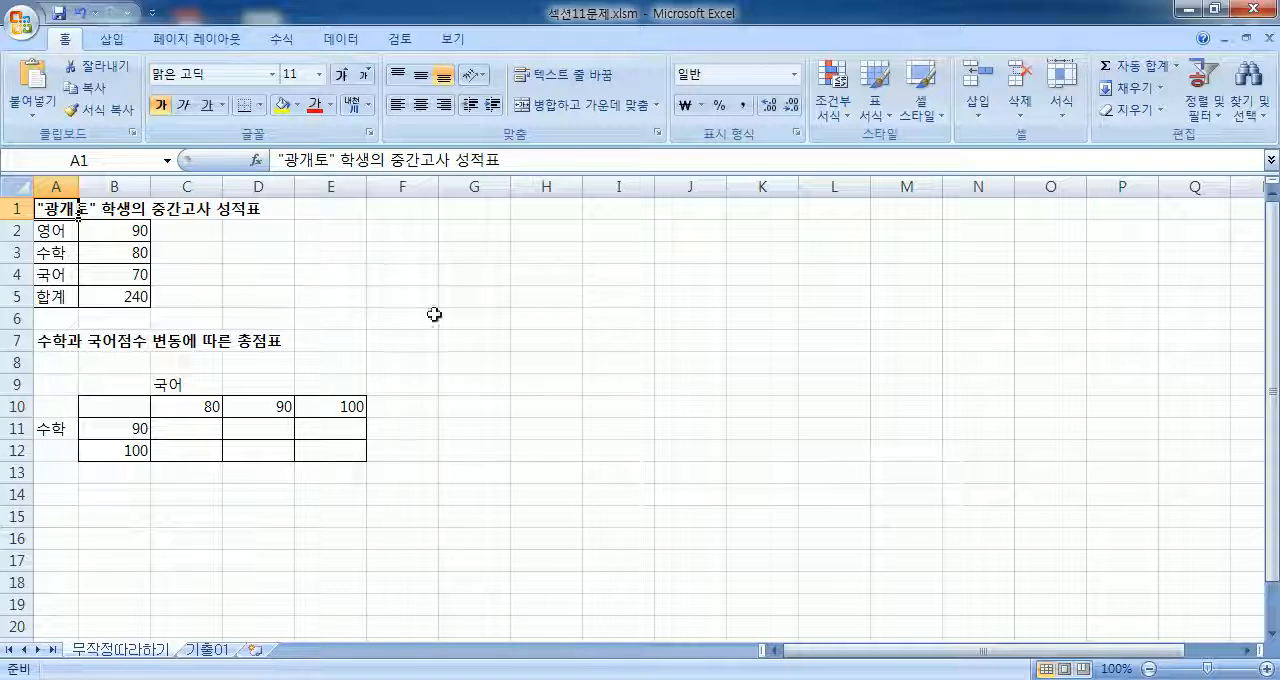
pyautogui.click(477, 317)
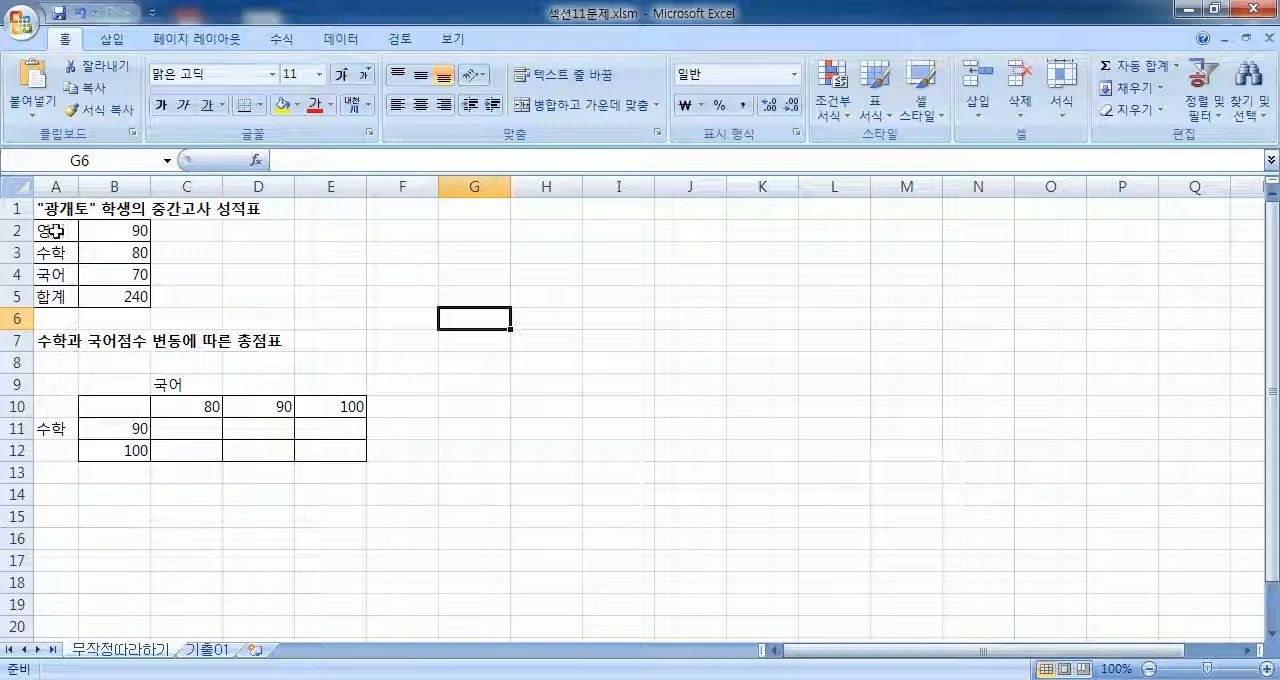
# Step: Examine the subject scores in B2:B4 and the SUM formula behind the 합계 value in B5
pyautogui.moveTo(98, 230); pyautogui.dragTo(116, 288)
pyautogui.click(111, 299)
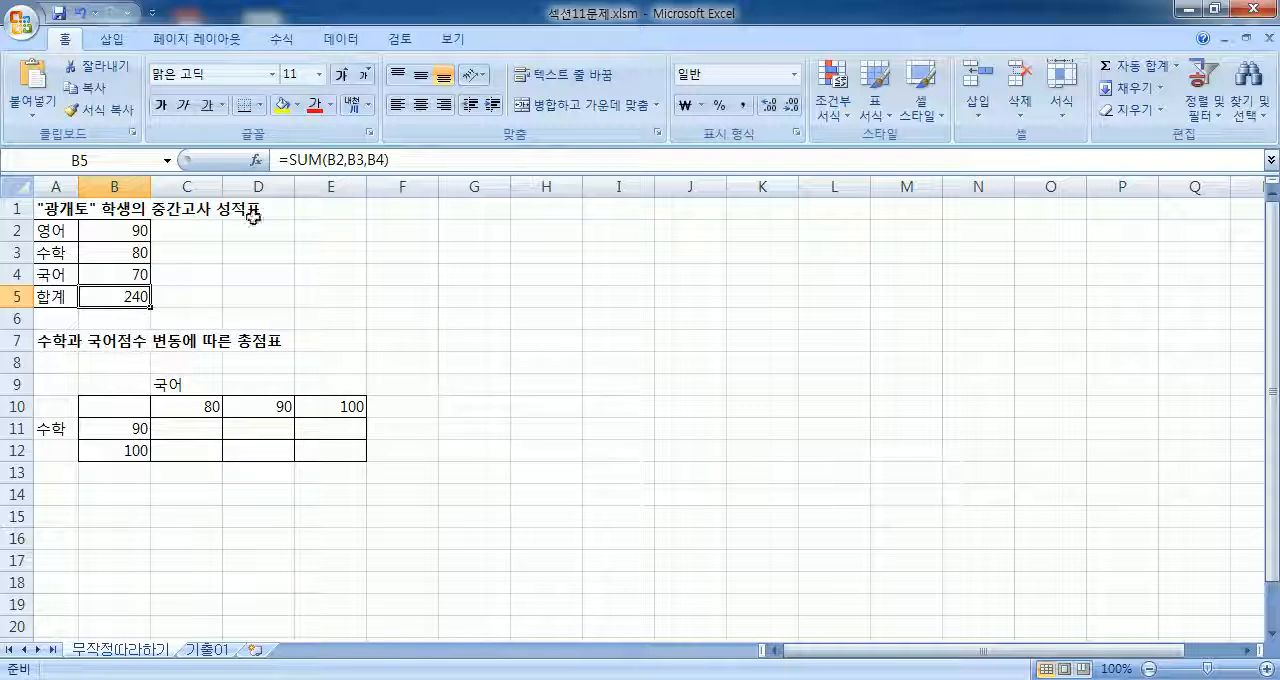
pyautogui.moveTo(282, 159); pyautogui.dragTo(432, 152)
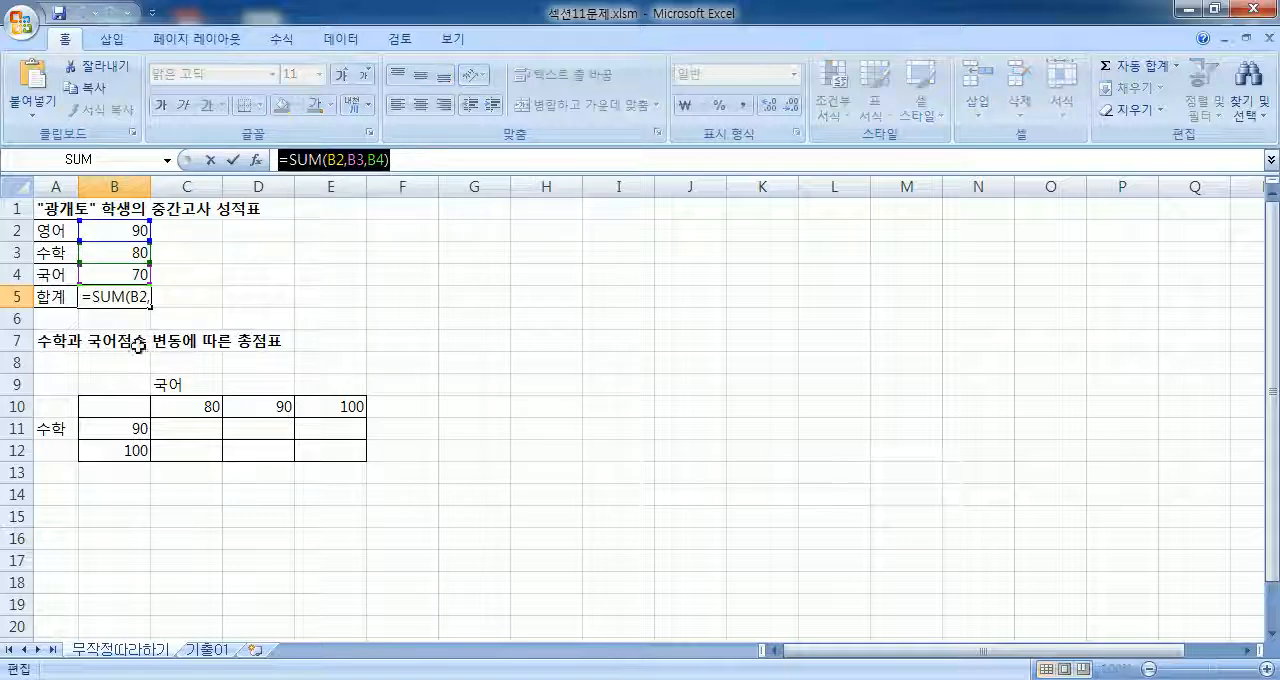
pyautogui.press('Escape')
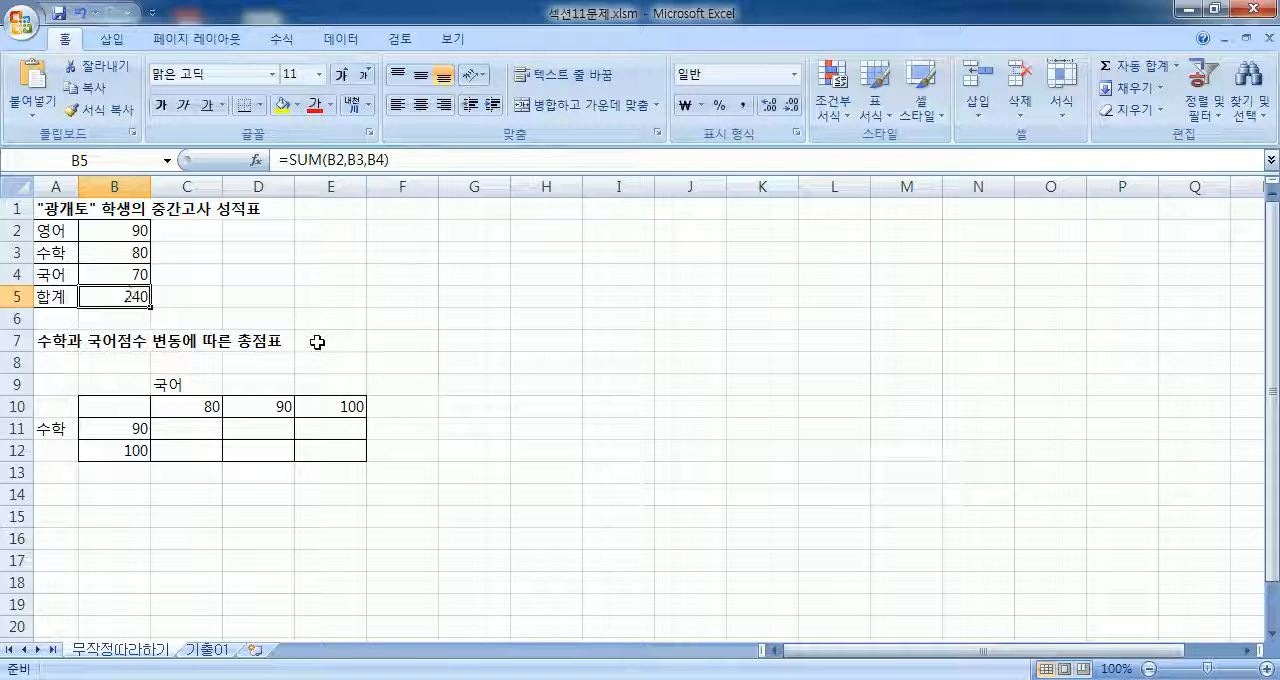
pyautogui.write('240')
pyautogui.press('Escape')
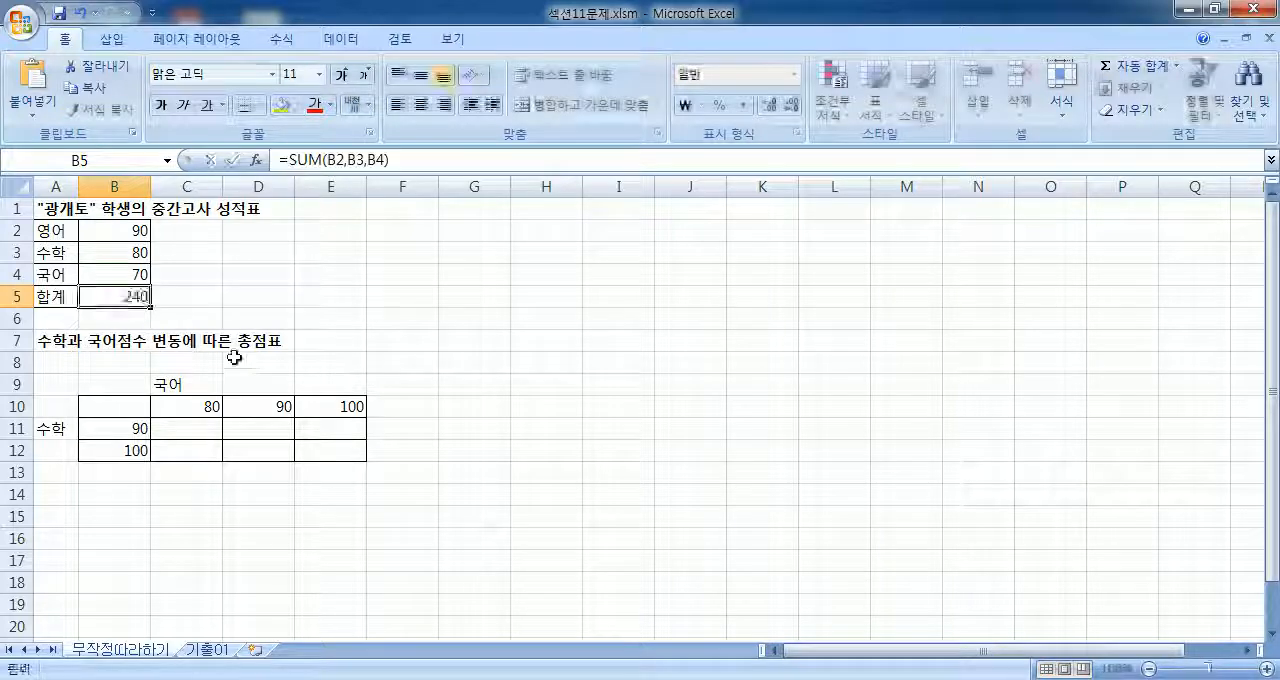
pyautogui.press('F2')
pyautogui.moveTo(84, 296); pyautogui.dragTo(201, 305)
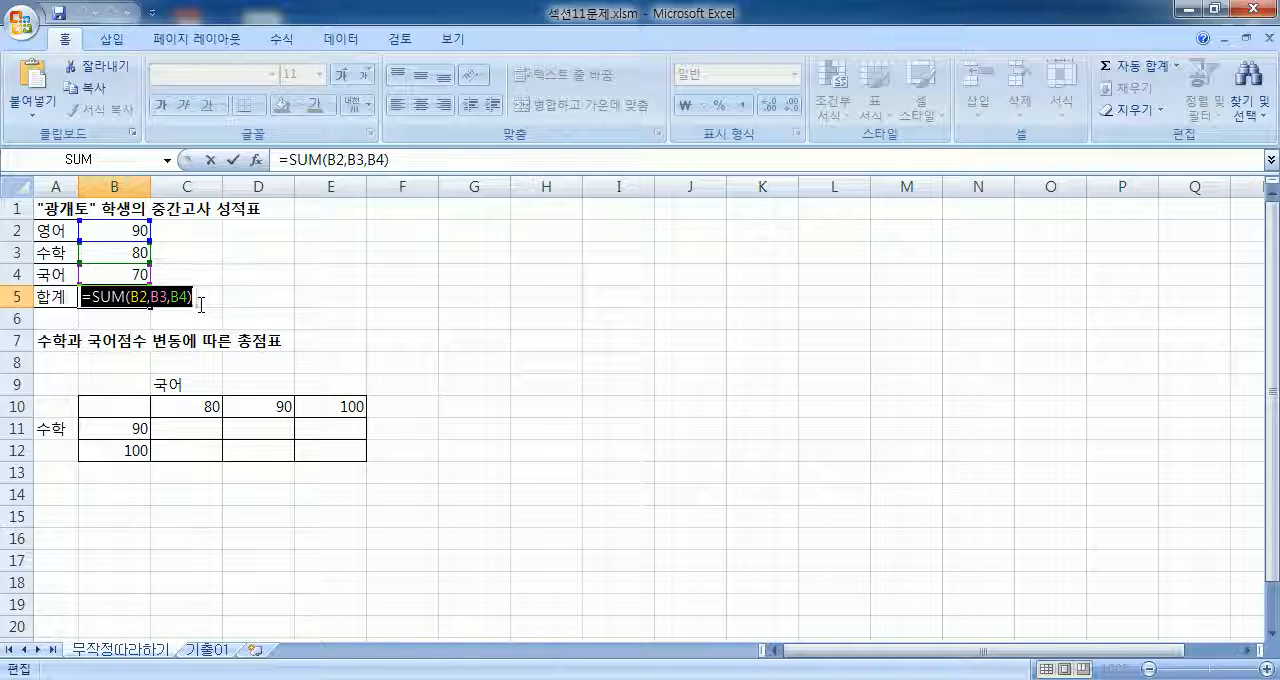
pyautogui.hotkey('ctrl', 'Return')
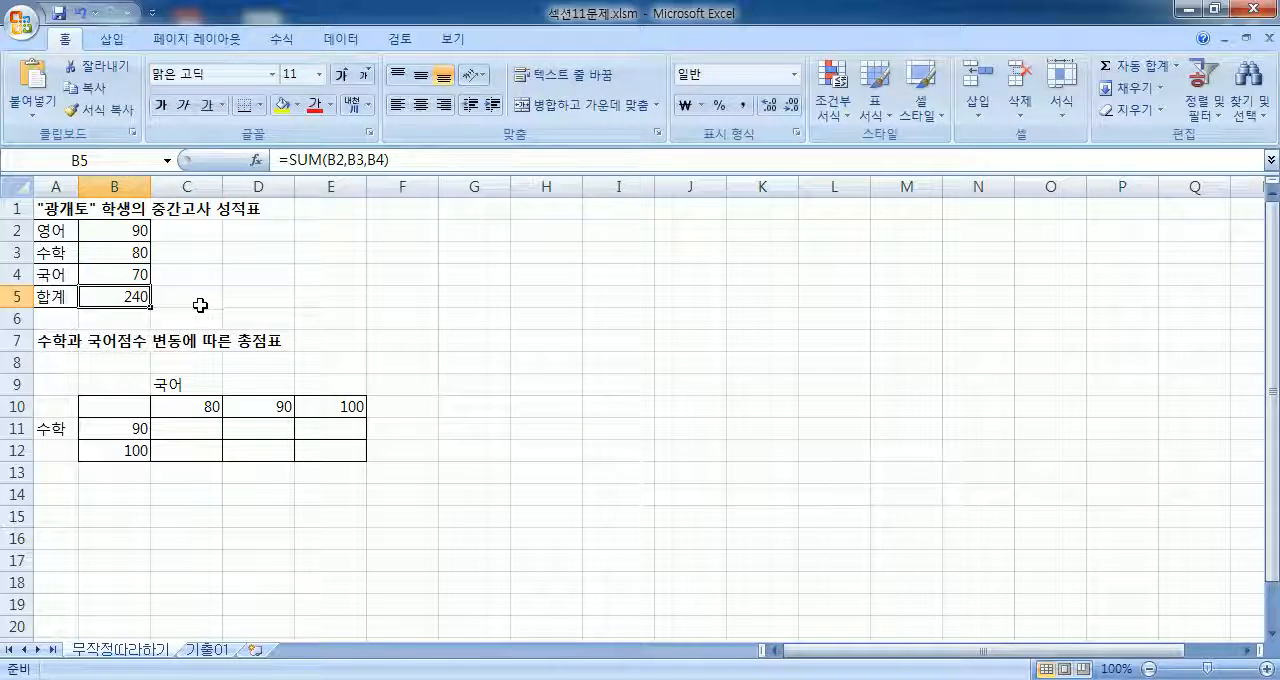
# Step: Review the 국어 scores in C10:E10, the 수학 scores in B11:B12 and the result cells C11:E12 of the 총점표
pyautogui.click(115, 232)
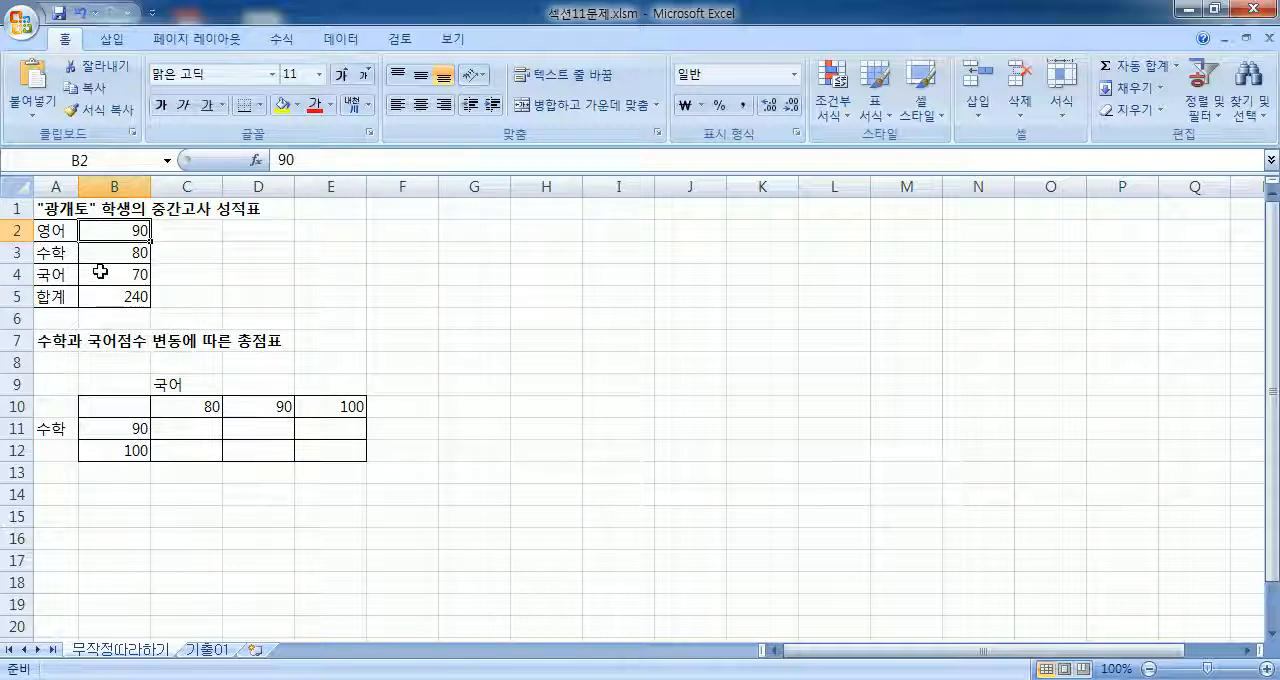
pyautogui.scroll(-2, 274, 286)
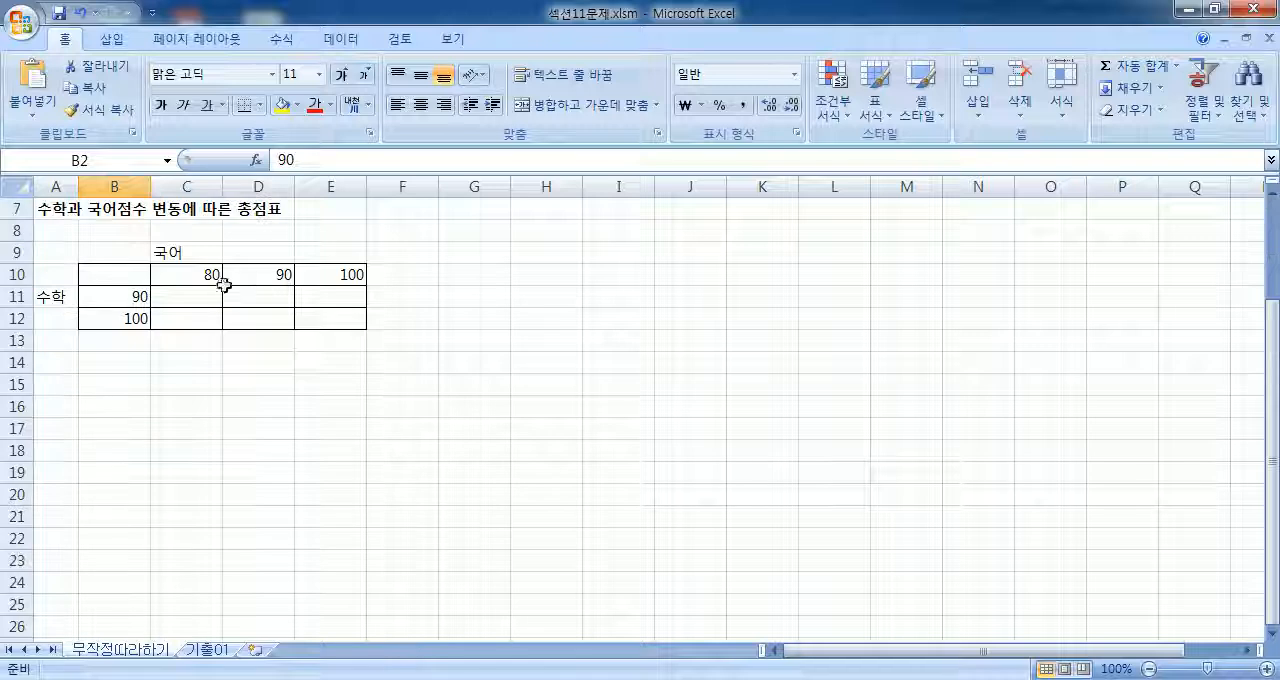
pyautogui.moveTo(178, 279); pyautogui.dragTo(335, 276)
pyautogui.click(117, 302)
pyautogui.moveTo(116, 308); pyautogui.dragTo(114, 320)
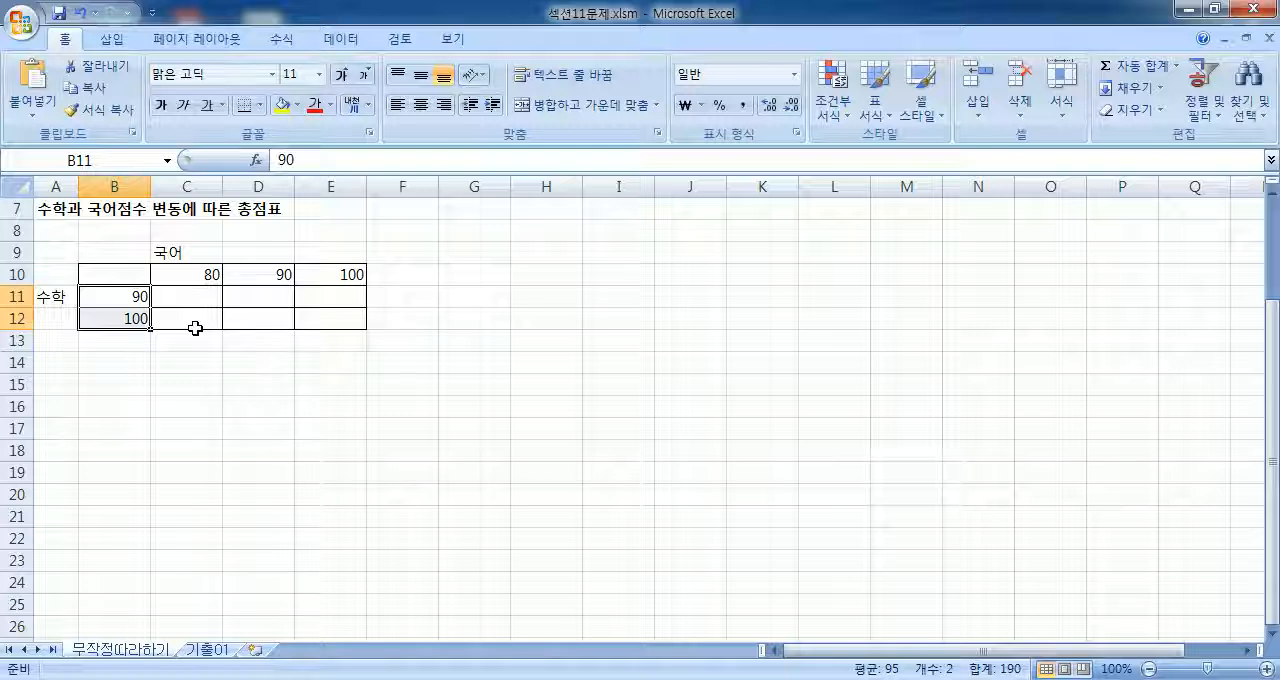
pyautogui.scroll(2, 152, 300)
pyautogui.click(145, 292)
pyautogui.scroll(-2, 268, 315)
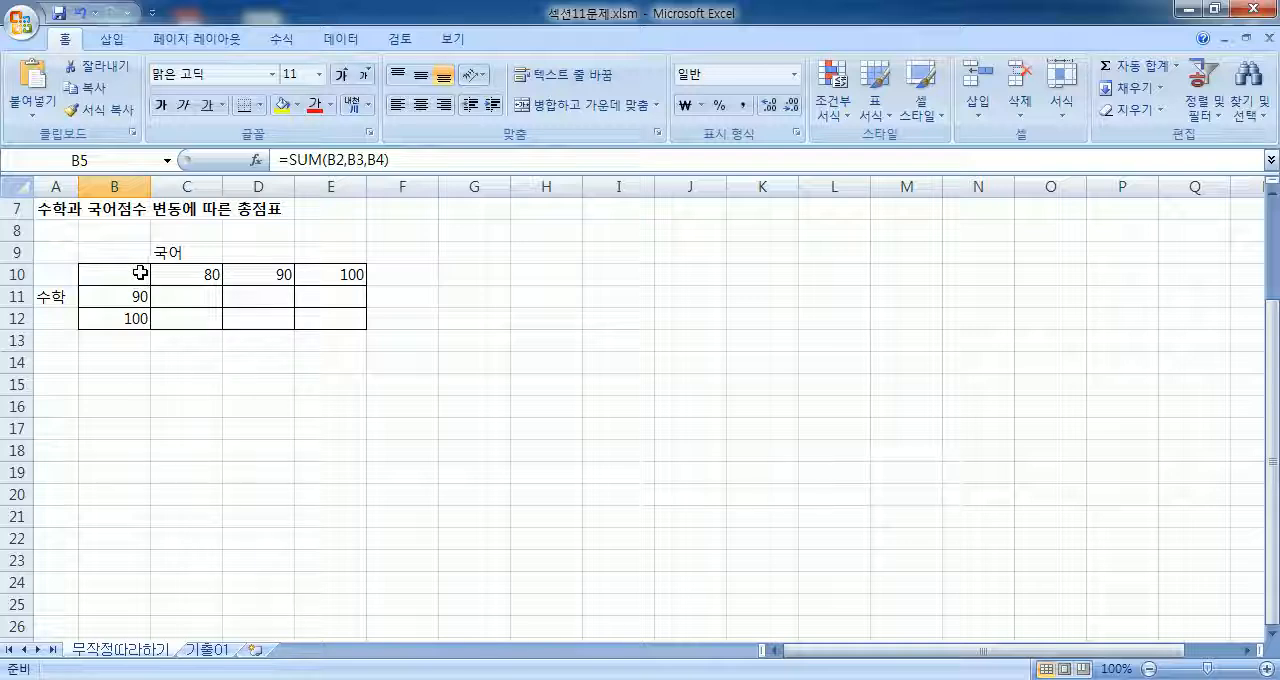
pyautogui.moveTo(177, 292); pyautogui.dragTo(336, 317)
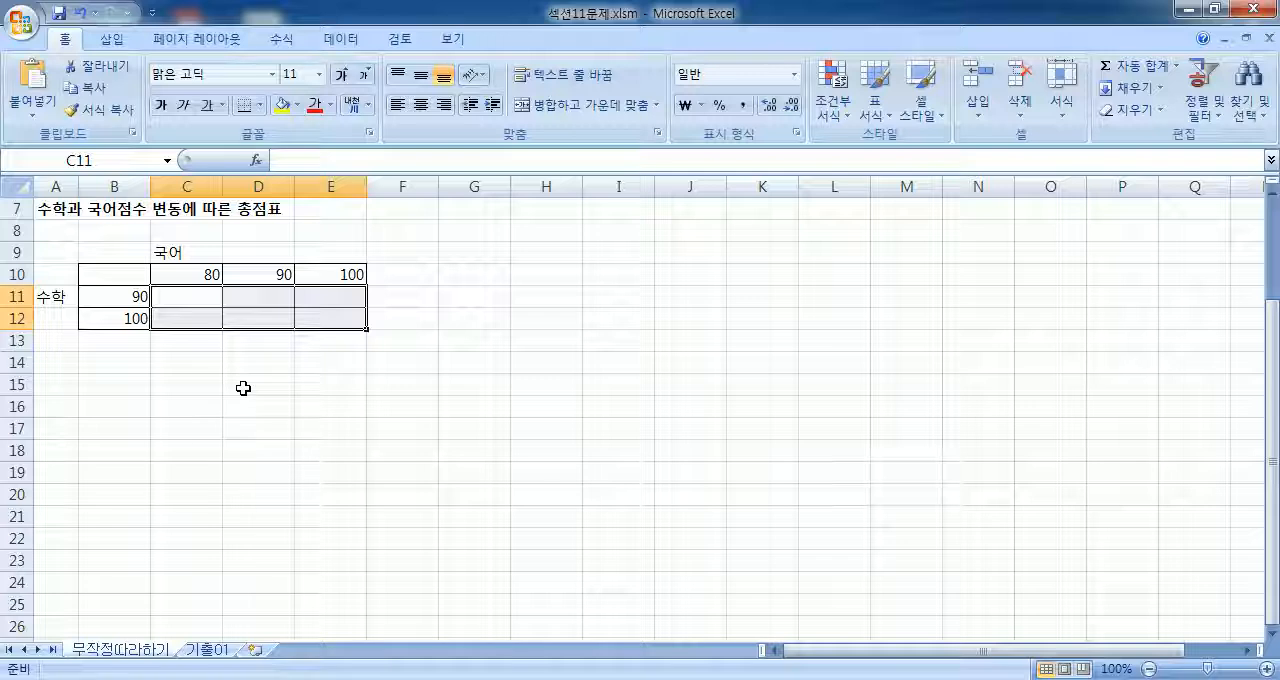
pyautogui.click(111, 278)
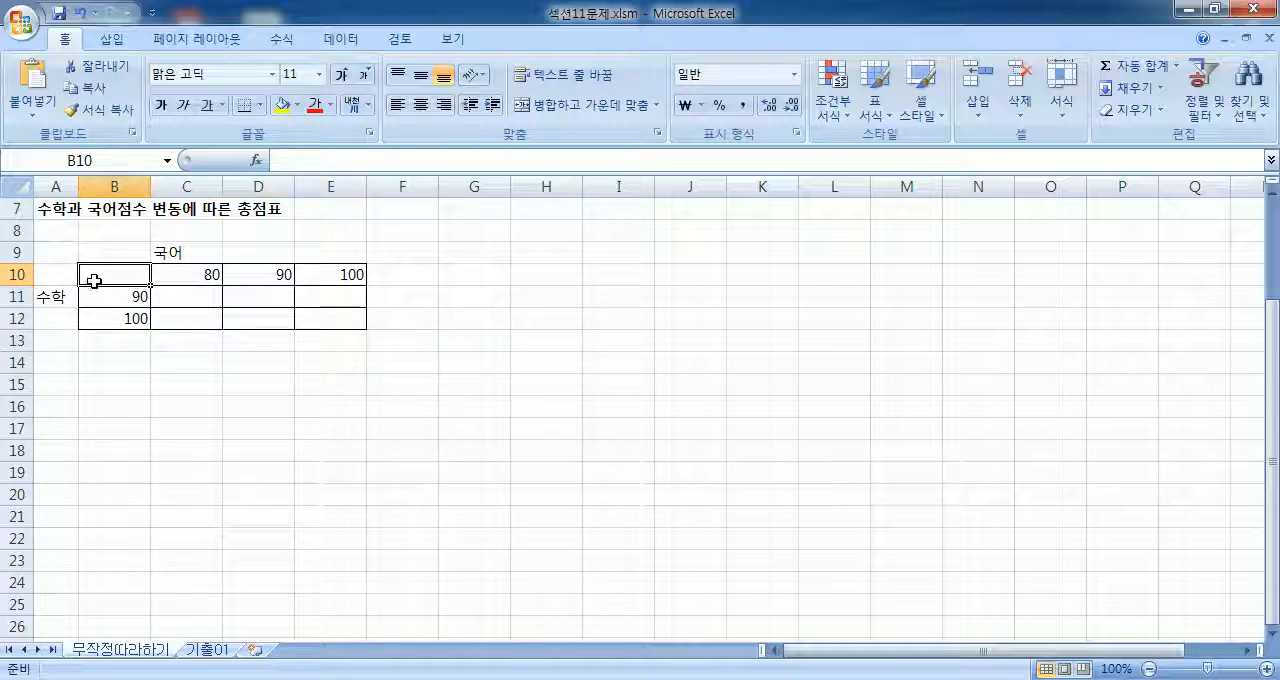
# Step: Copy the text of the 합계 formula in B5 and try pasting it into B10
pyautogui.scroll(2, 120, 318)
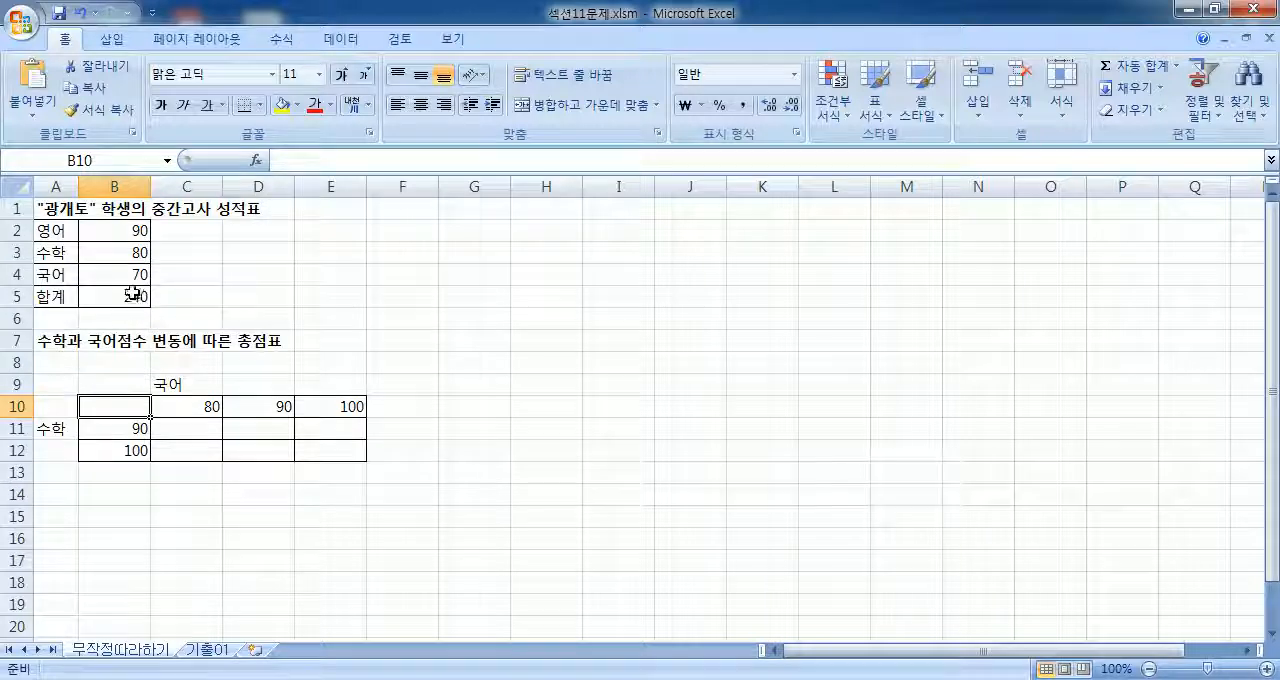
pyautogui.click(130, 295)
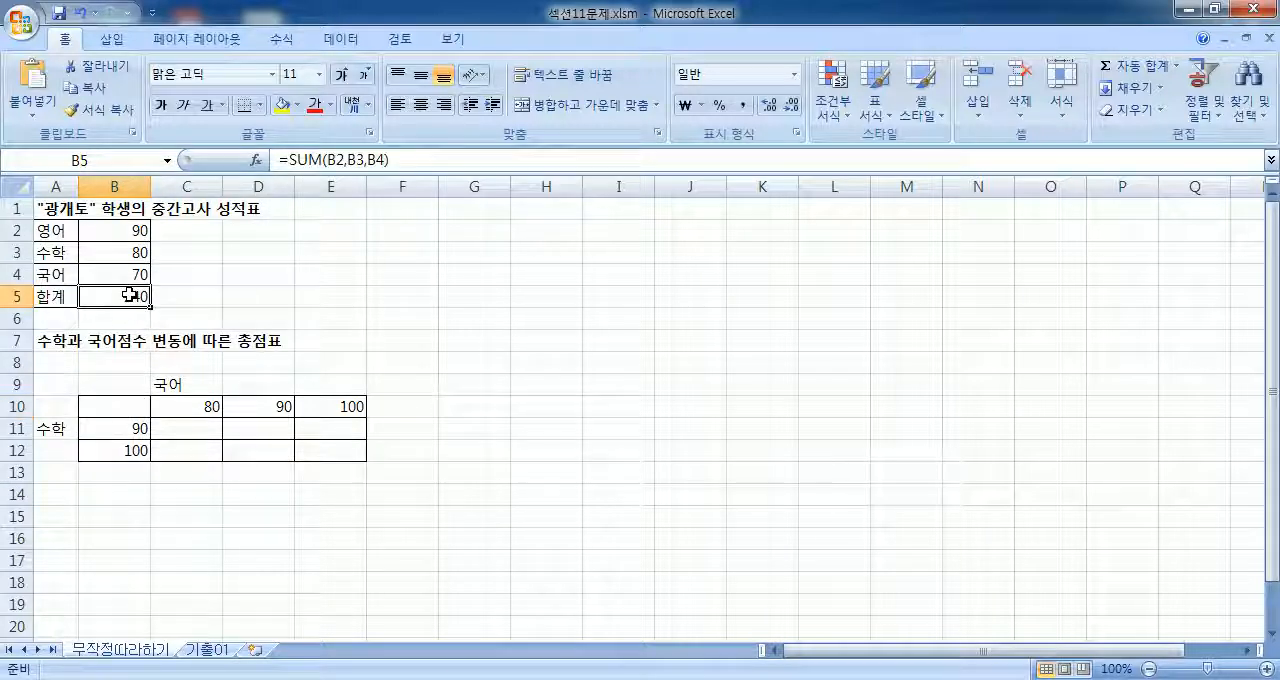
pyautogui.click(403, 162)
pyautogui.moveTo(403, 162); pyautogui.dragTo(274, 161)
pyautogui.rightClick(302, 164)
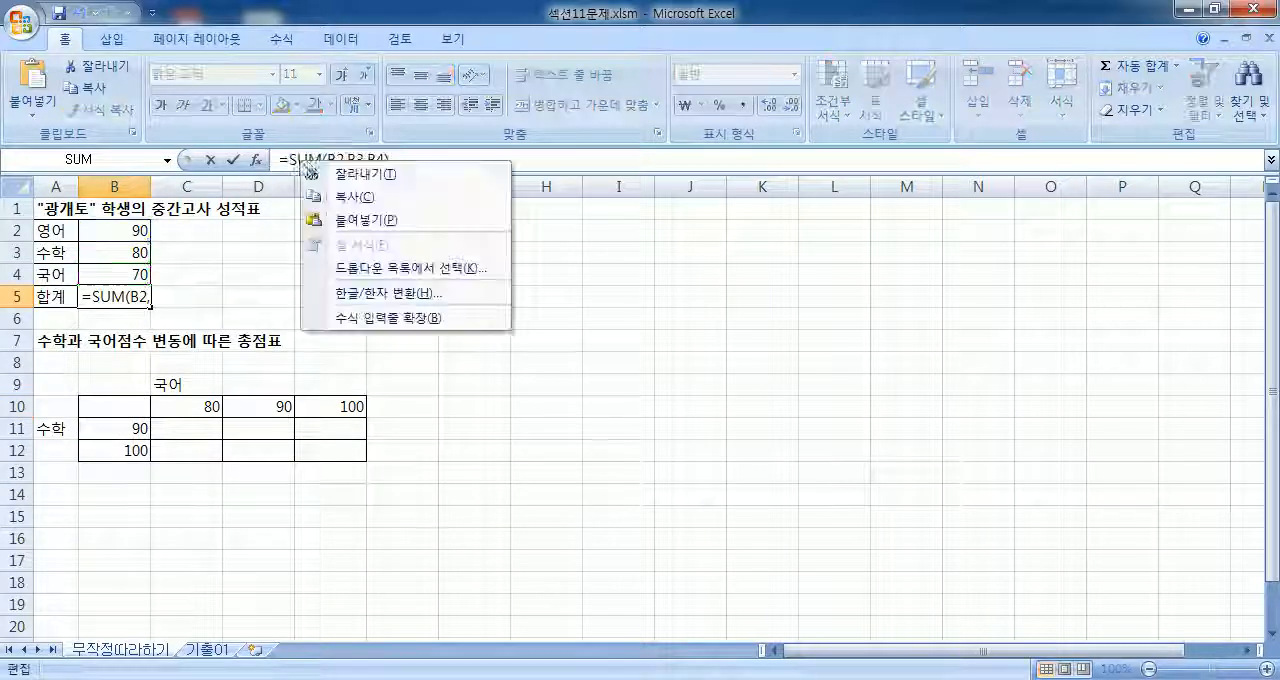
pyautogui.click(342, 199)
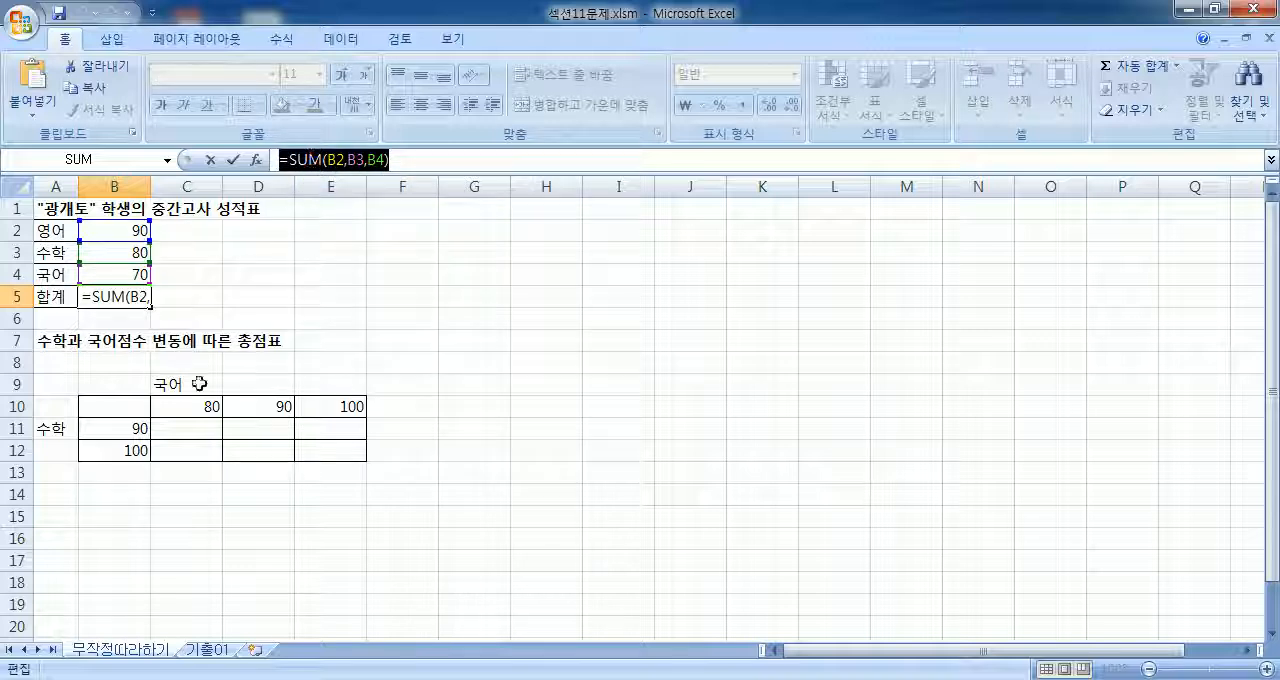
pyautogui.press('Escape')
pyautogui.doubleClick(124, 406)
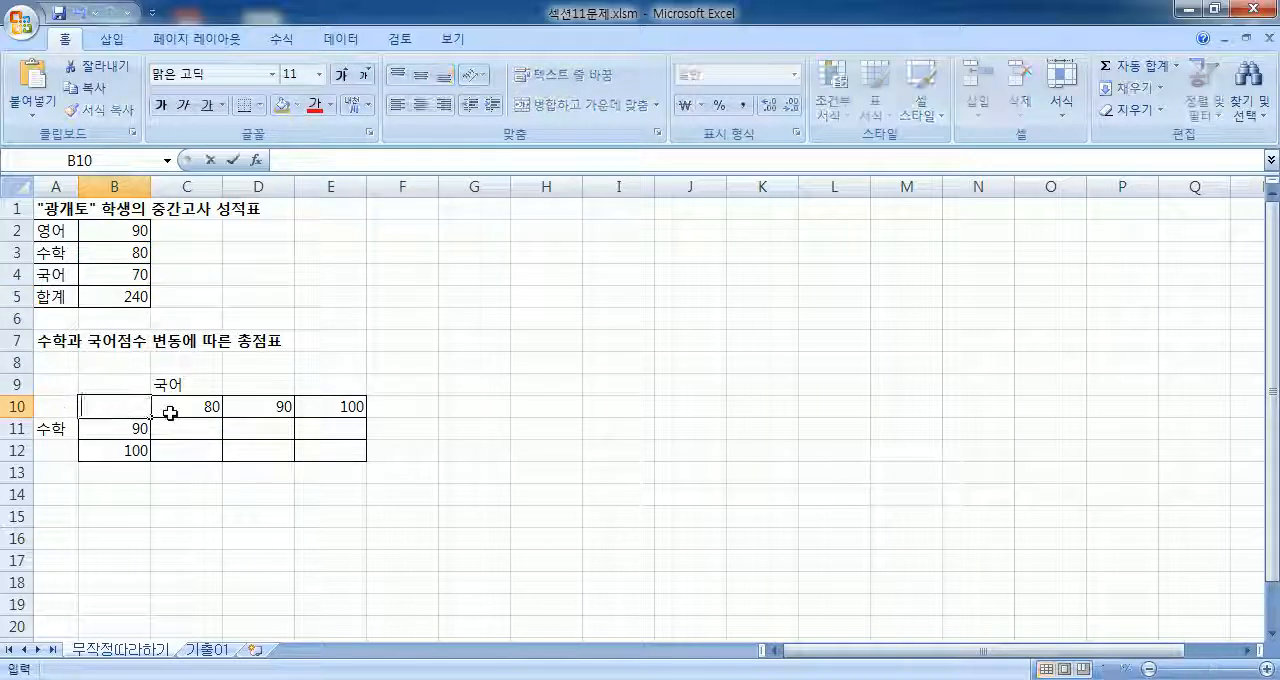
pyautogui.rightClick(104, 416)
pyautogui.click(142, 477)
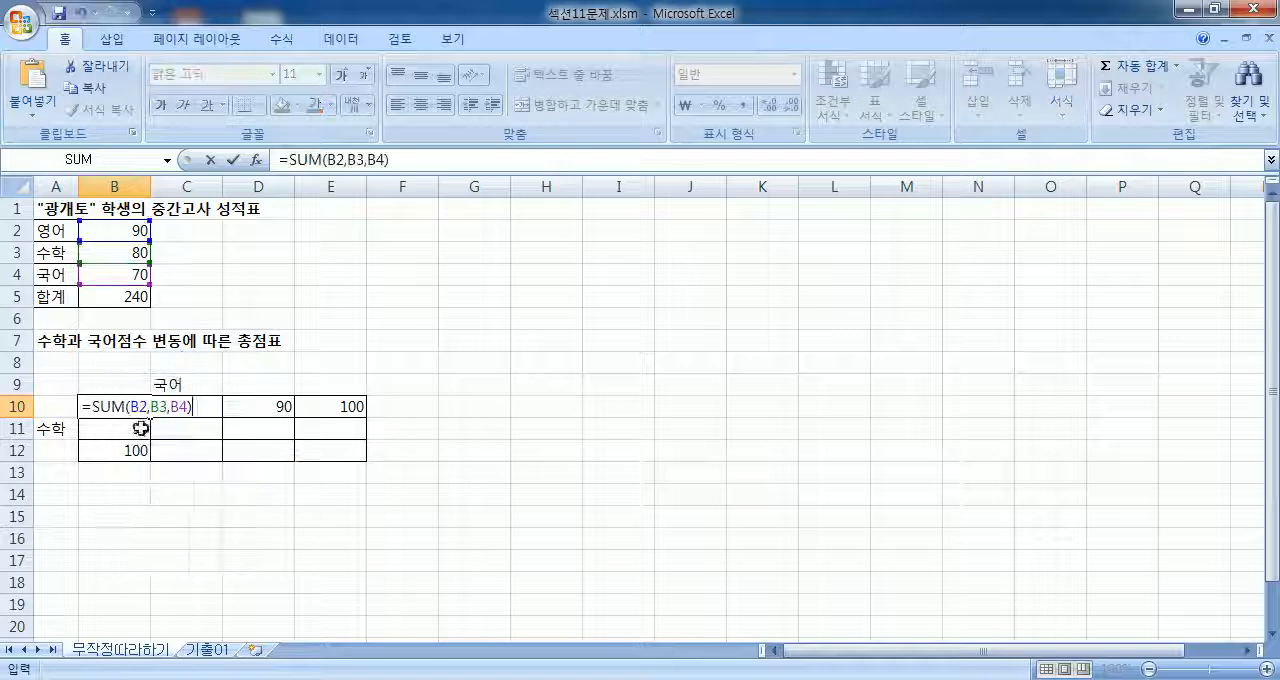
pyautogui.press('Escape')
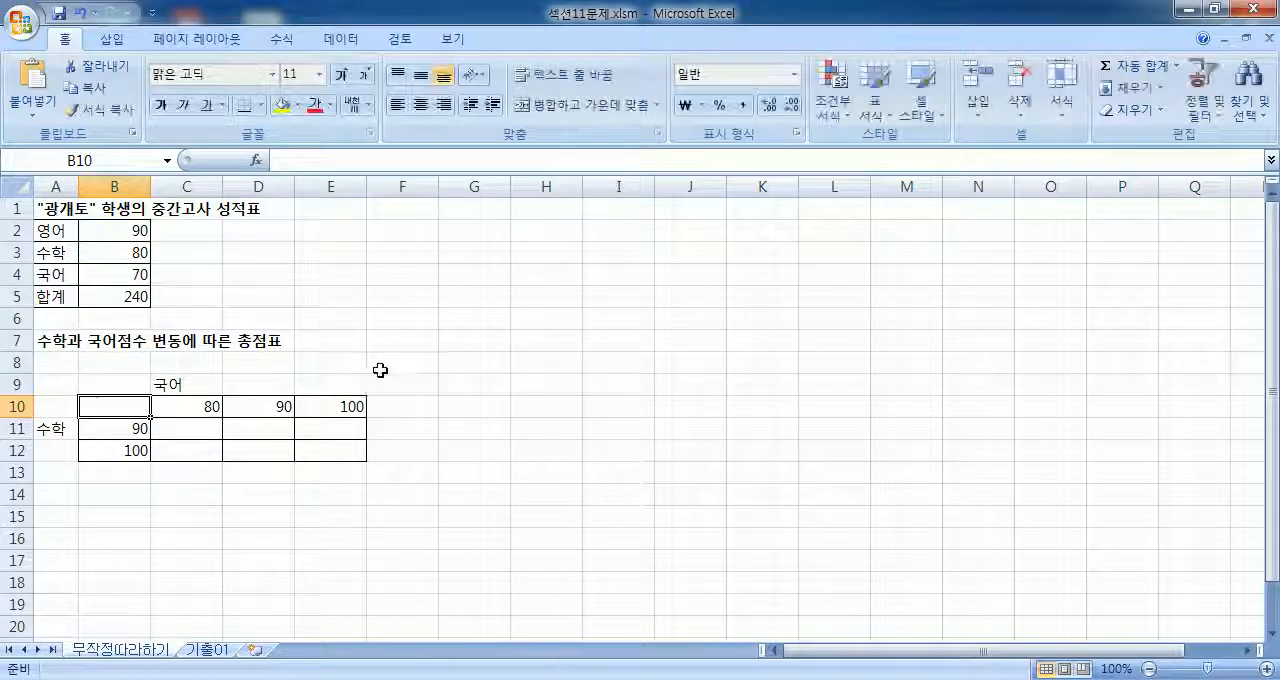
# Step: Try a direct reference to B5 in cell B10, then look at the 합계 cell again
pyautogui.scroll(-1, 377, 369)
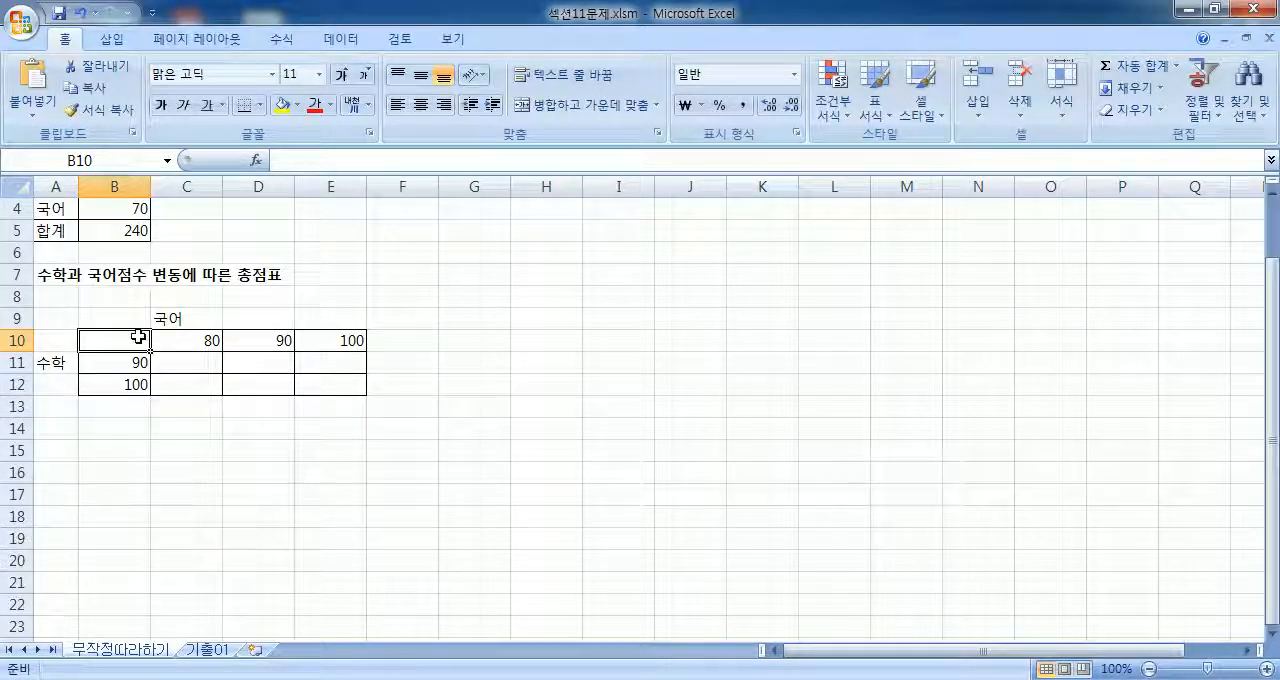
pyautogui.write('=')
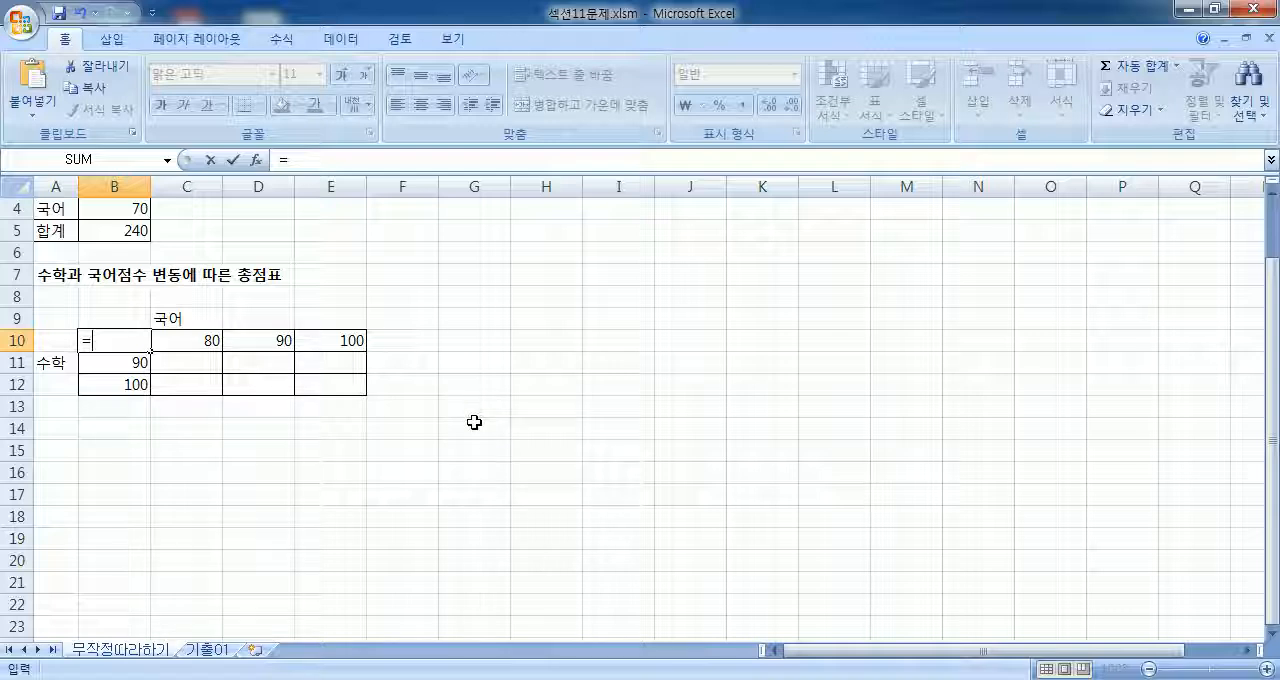
pyautogui.click(107, 230)
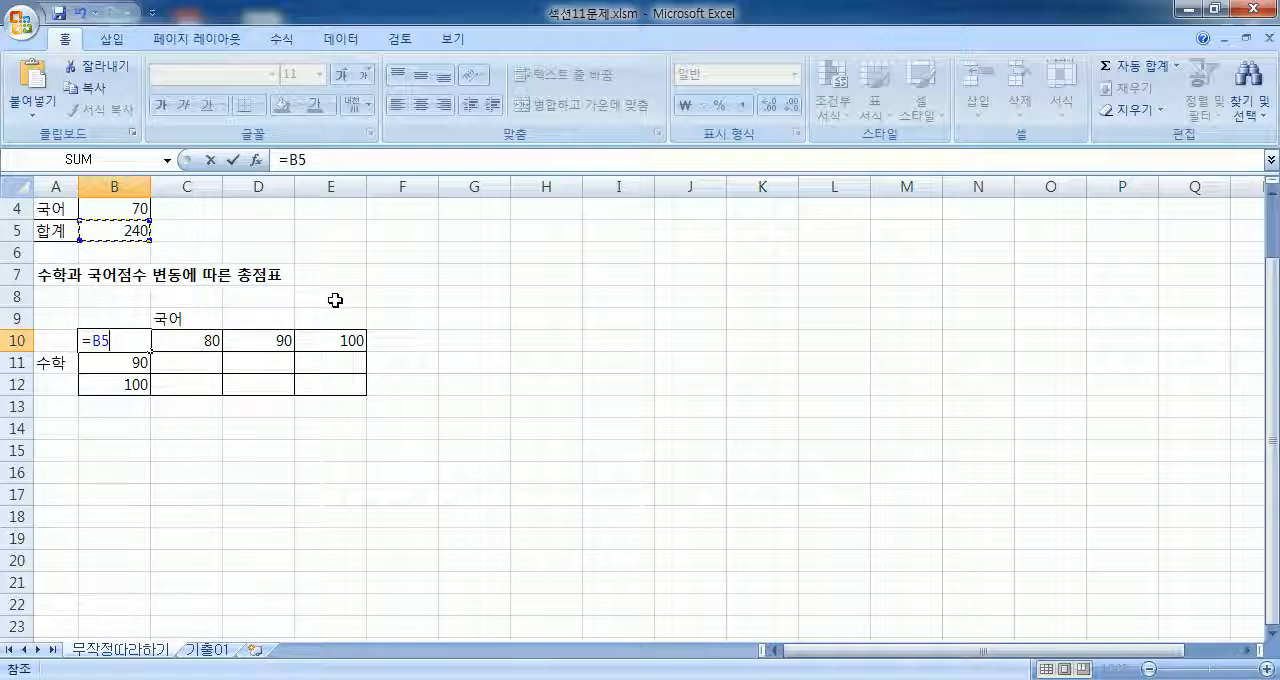
pyautogui.press('Escape')
pyautogui.scroll(1, 335, 294)
pyautogui.click(132, 294)
# Step: Enter the formula =SUM(B2:B4) in cell B10
pyautogui.click(132, 392)
pyautogui.write('=')
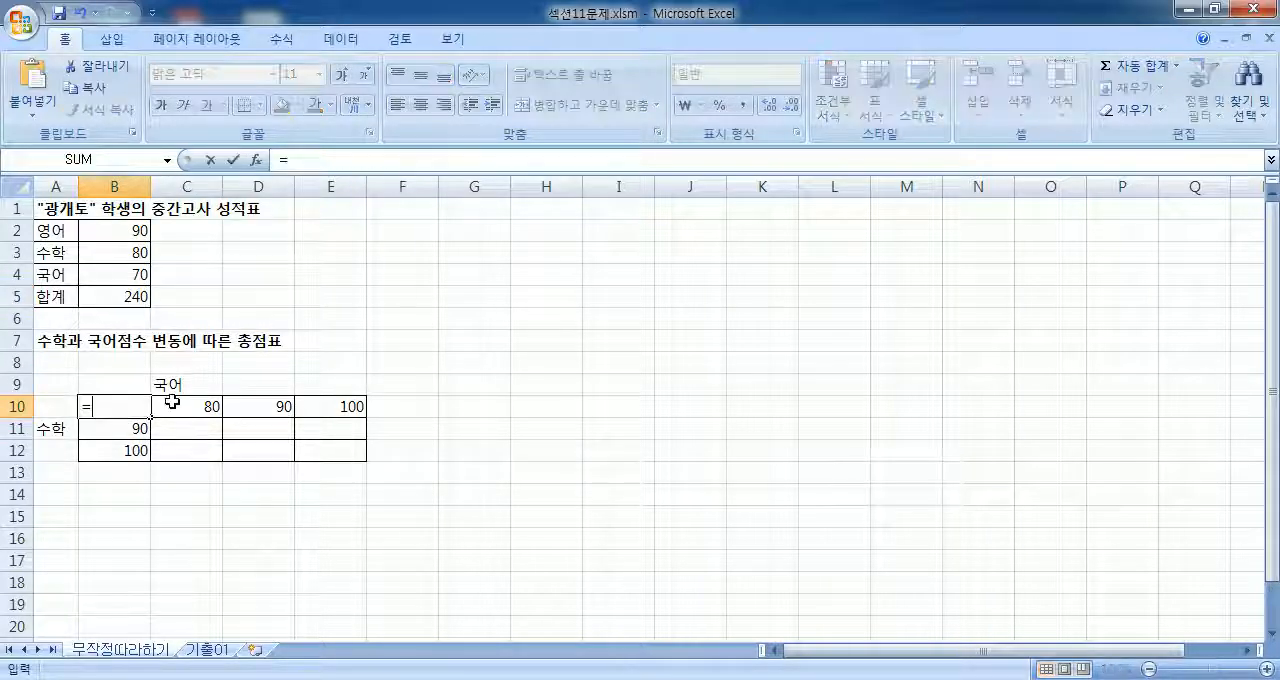
pyautogui.write('SUM(')
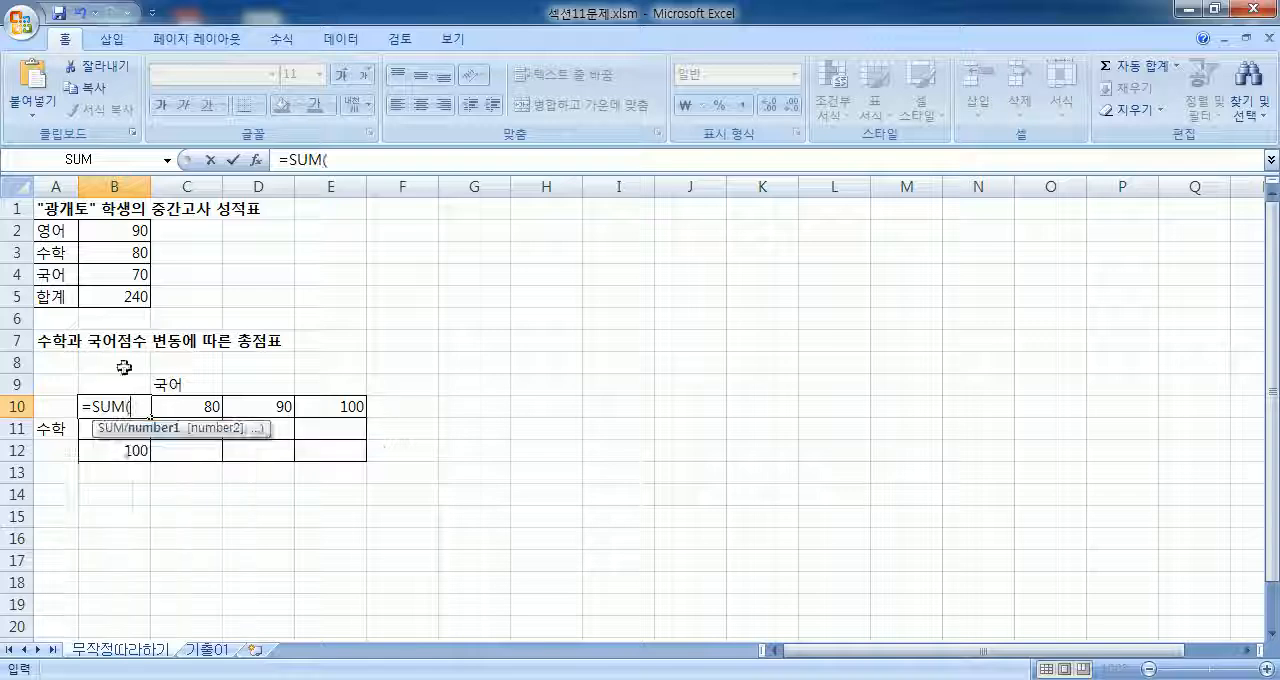
pyautogui.moveTo(135, 232); pyautogui.dragTo(136, 274)
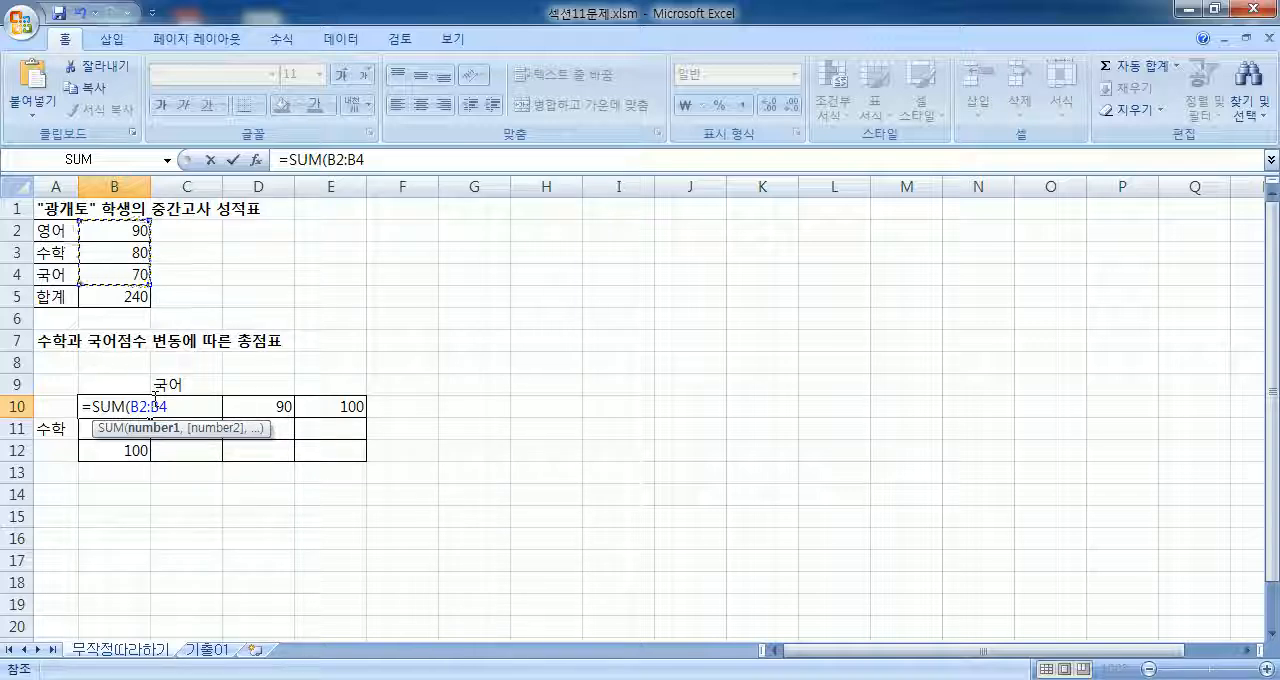
pyautogui.press('Return')
# Step: Replace the formula in B10 with =B5 so that it links to the 합계 cell
pyautogui.click(130, 406)
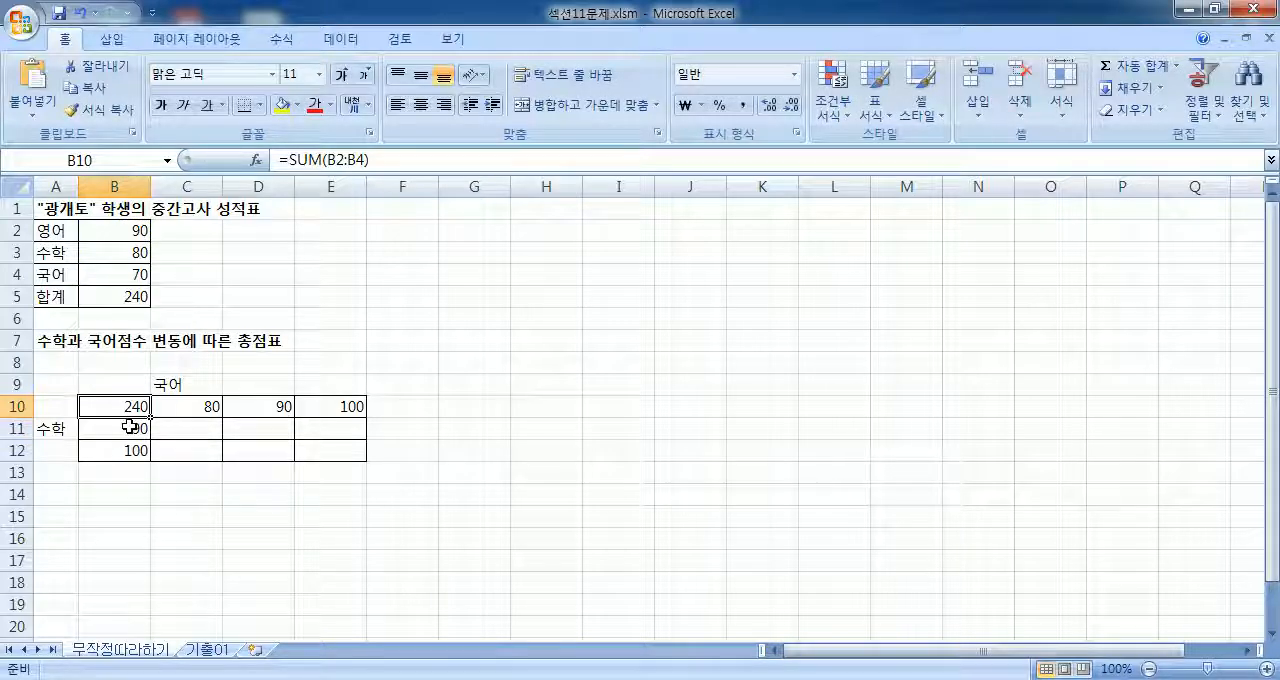
pyautogui.write('=')
pyautogui.click(123, 297)
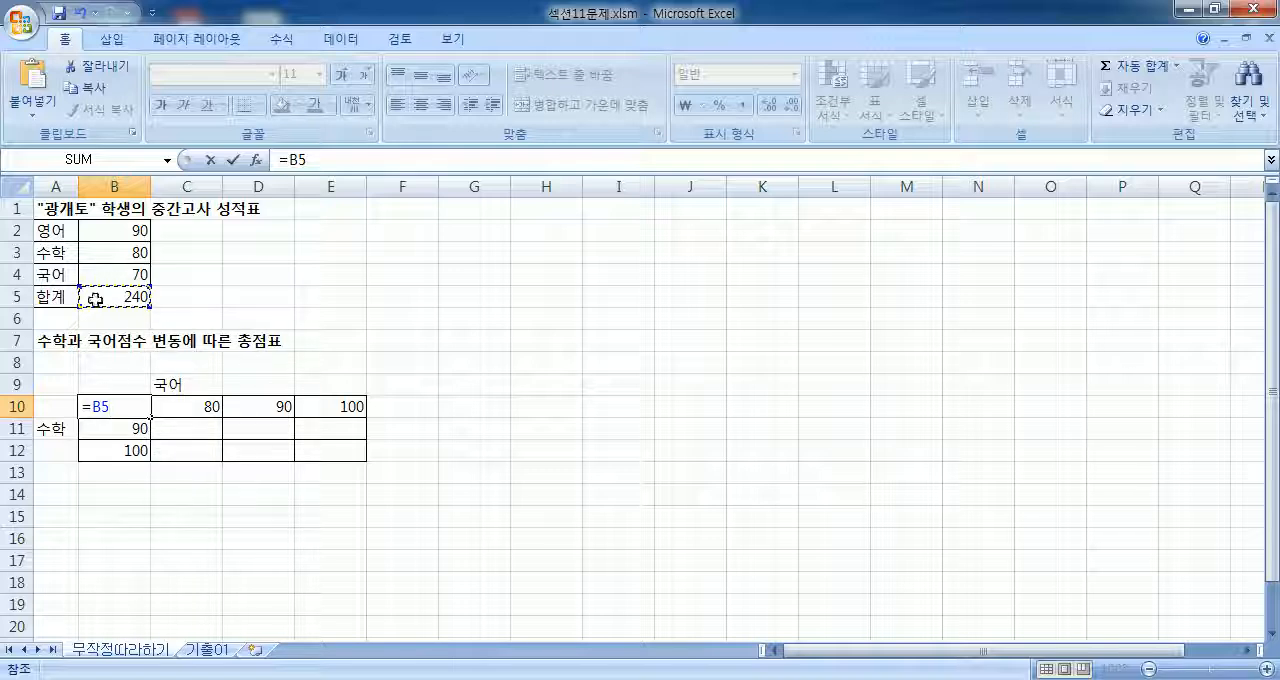
pyautogui.press('Return')
pyautogui.click(133, 402)
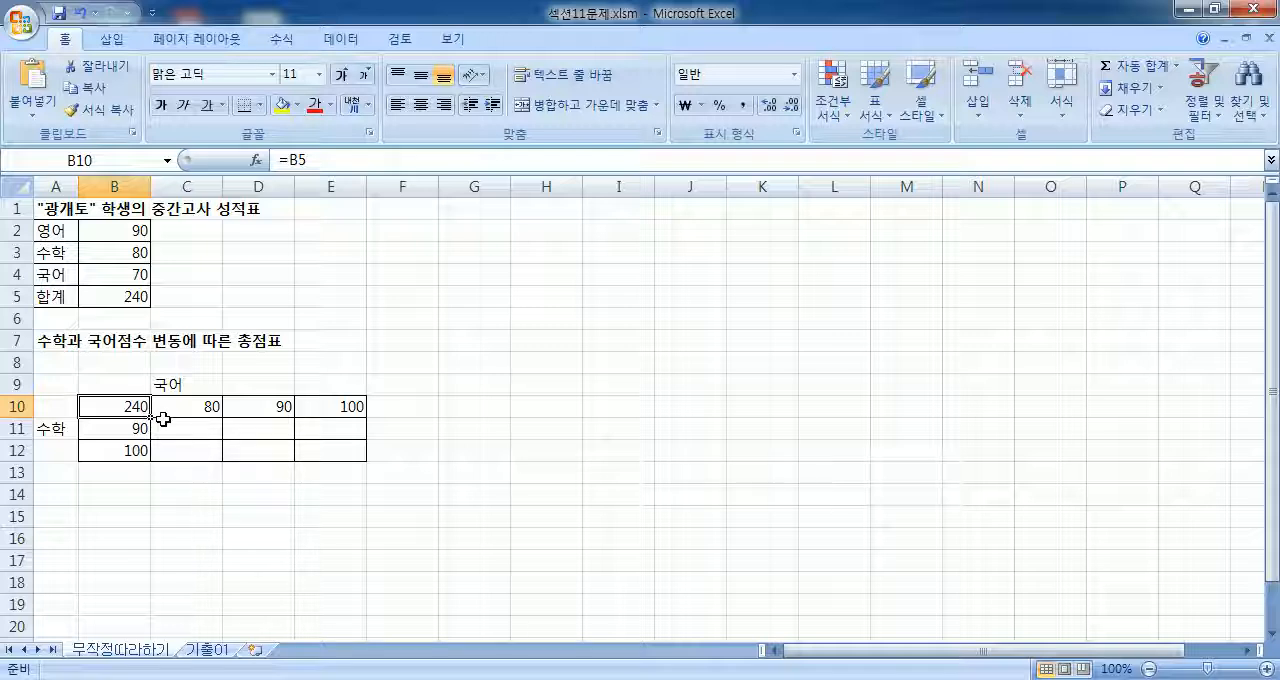
pyautogui.write('=')
pyautogui.click(124, 296)
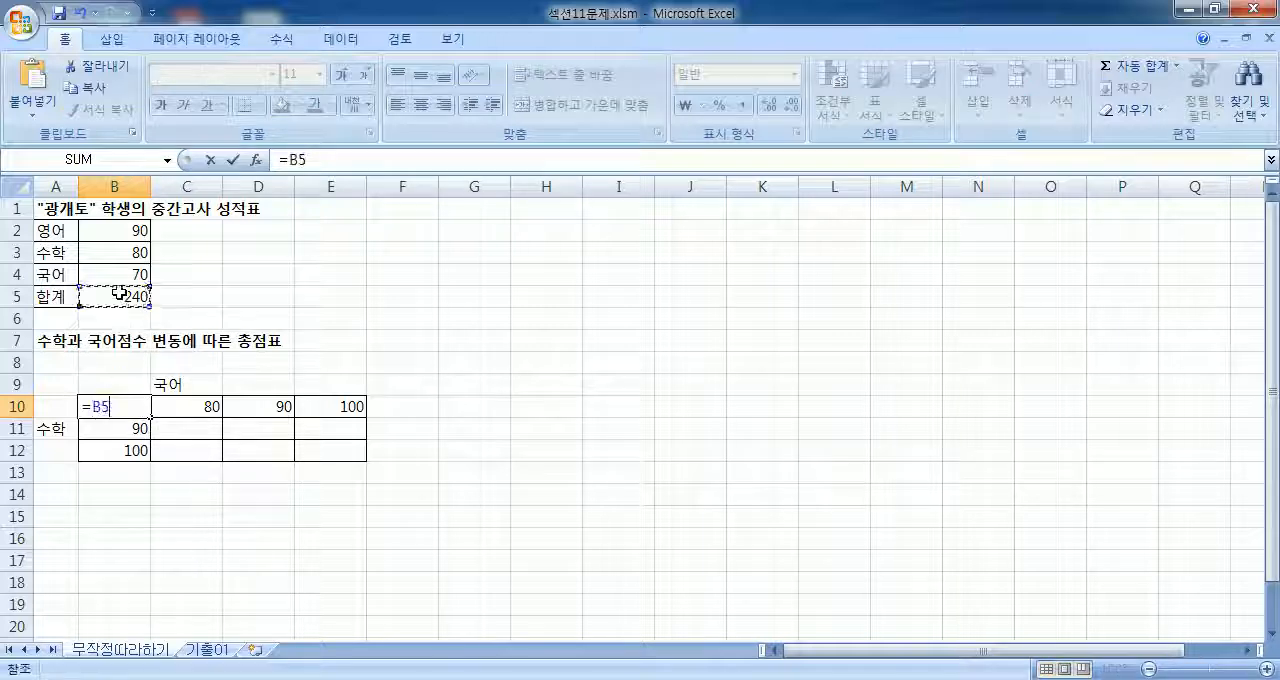
pyautogui.press('Return')
# Step: Start a what-if data table on the range B10:E12 and move its dialog next to the score table
pyautogui.moveTo(137, 404); pyautogui.dragTo(316, 452)
pyautogui.moveTo(137, 406); pyautogui.dragTo(309, 452)
pyautogui.scroll(-1, 463, 383)
pyautogui.scroll(-1, 200, 376)
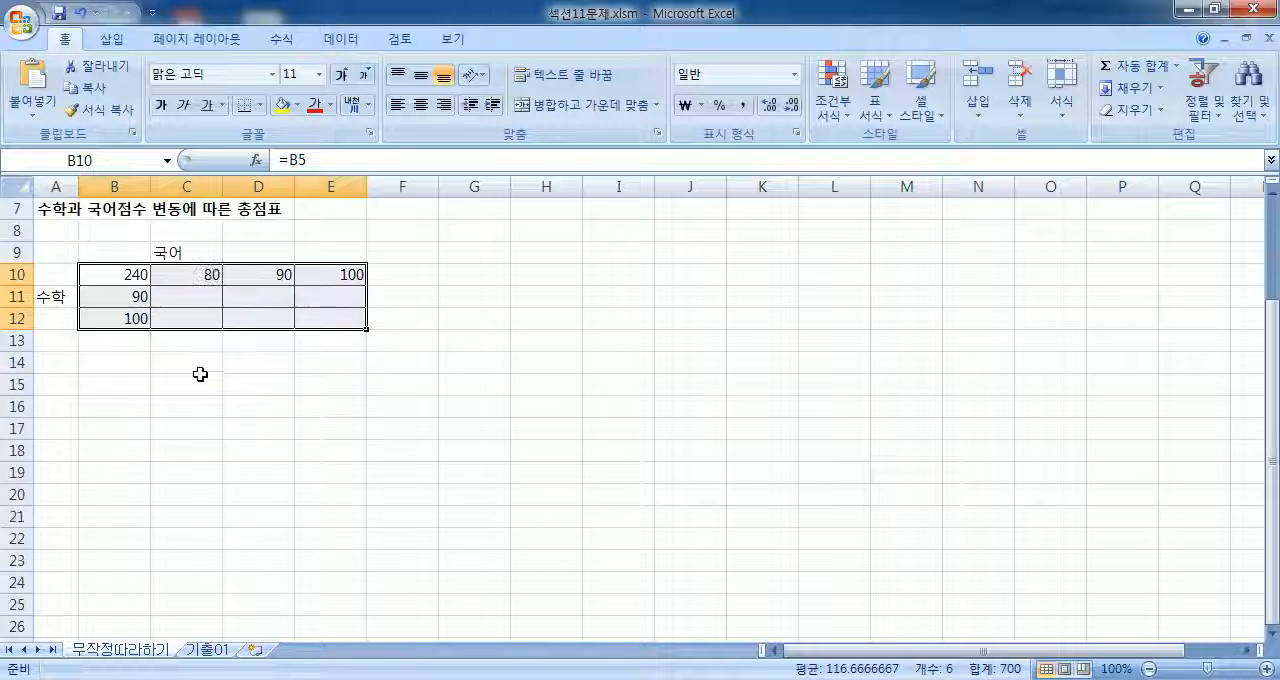
pyautogui.click(345, 40)
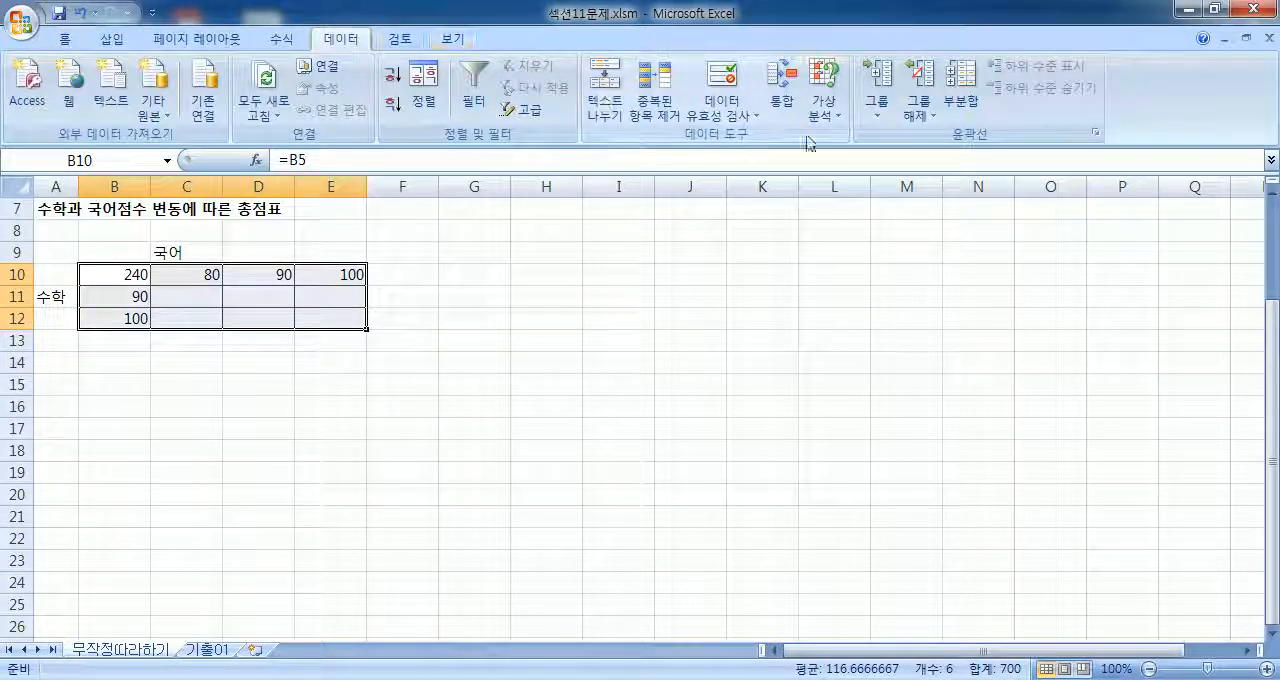
pyautogui.click(840, 112)
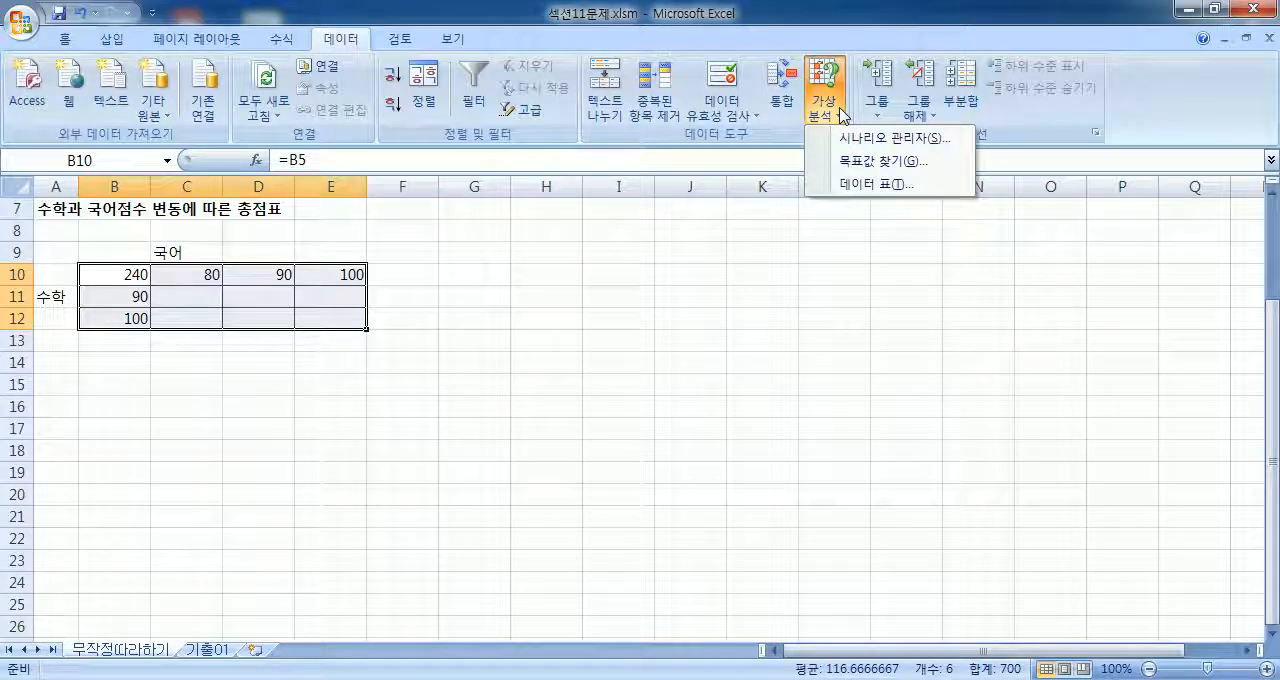
pyautogui.click(845, 186)
pyautogui.scroll(2, 511, 314)
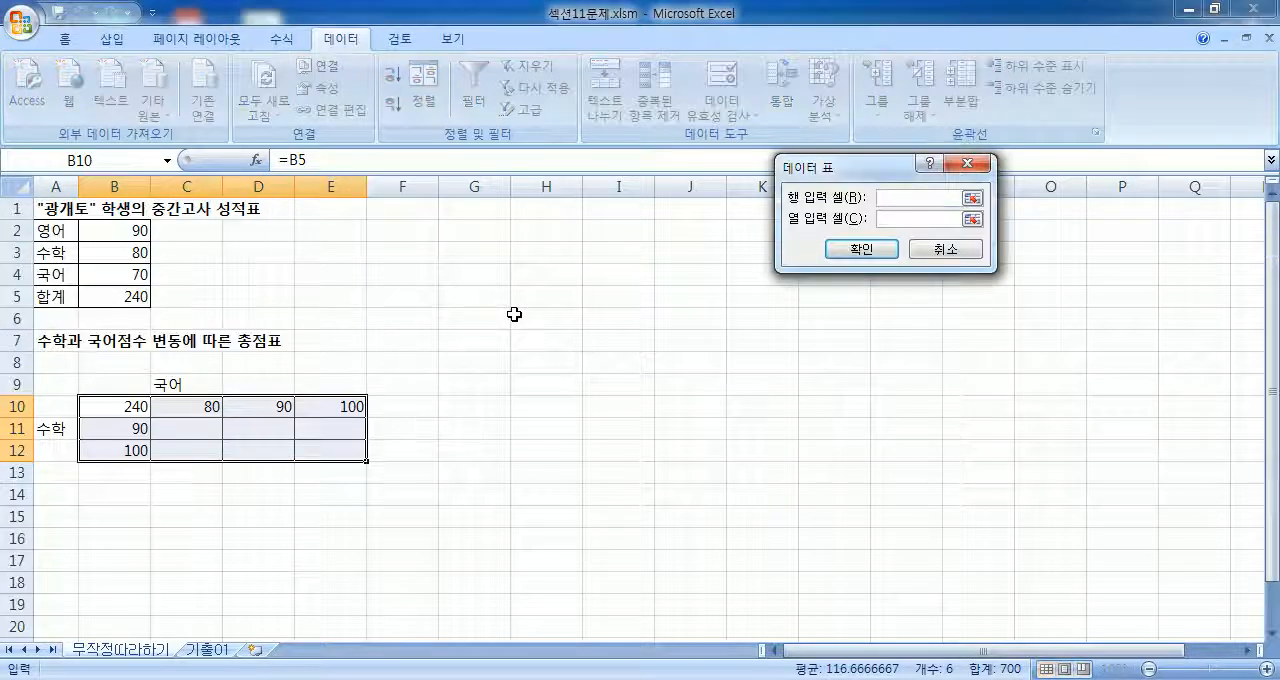
pyautogui.moveTo(835, 163); pyautogui.dragTo(477, 220)
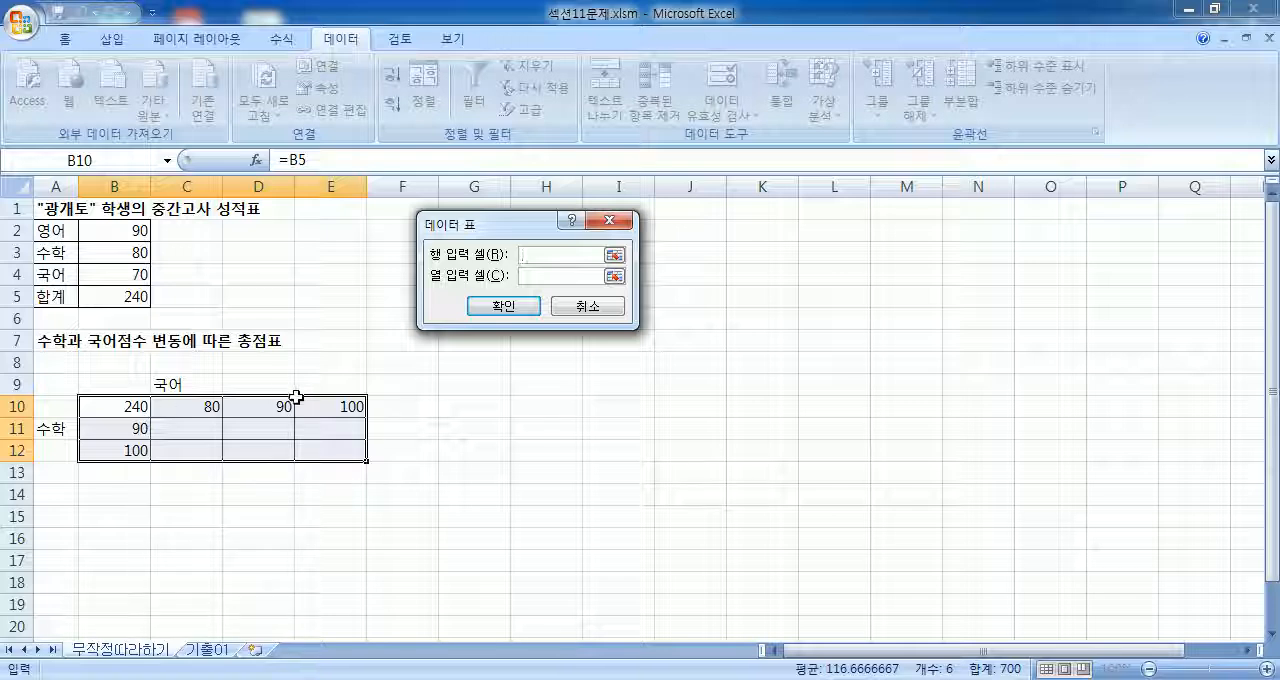
pyautogui.moveTo(163, 406); pyautogui.dragTo(334, 408)
pyautogui.moveTo(106, 429); pyautogui.dragTo(108, 449)
pyautogui.moveTo(181, 412); pyautogui.dragTo(345, 408)
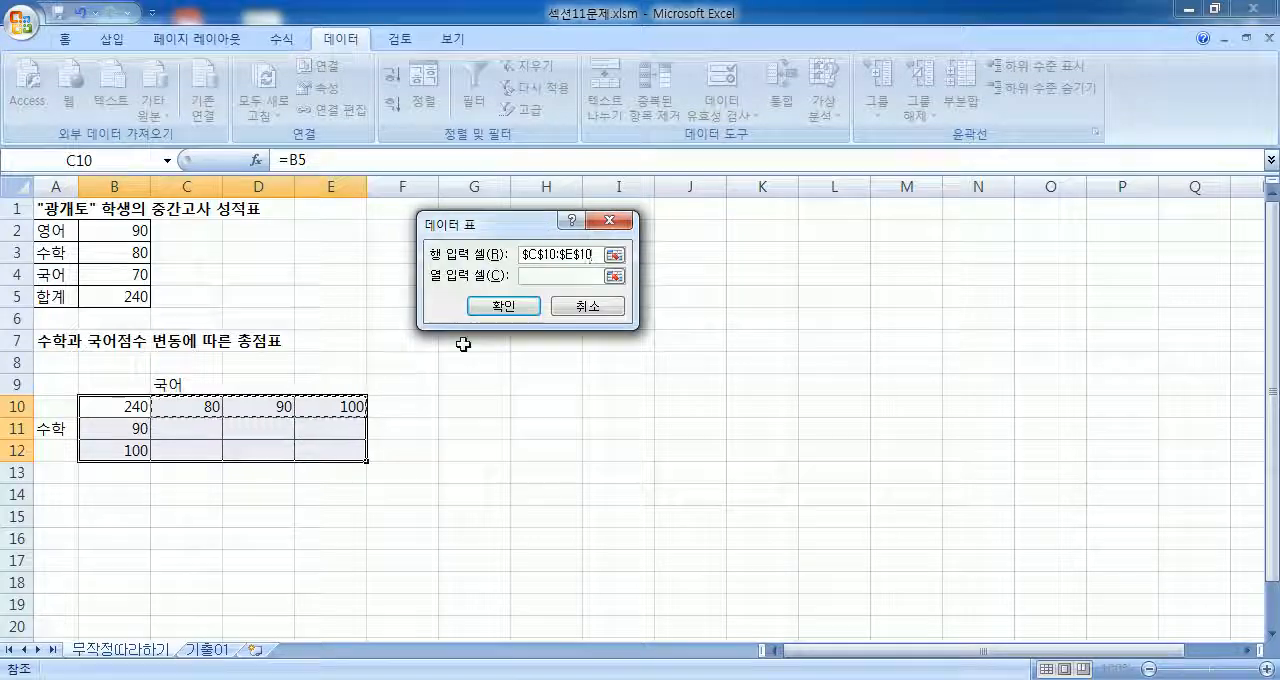
pyautogui.press('BackSpace')
pyautogui.press('BackSpace')
pyautogui.press('BackSpace')
pyautogui.press('BackSpace')
pyautogui.press('BackSpace')
pyautogui.press('BackSpace')
pyautogui.press('BackSpace')
pyautogui.press('BackSpace')
pyautogui.press('BackSpace')
pyautogui.press('BackSpace')
pyautogui.press('BackSpace')
# Step: Create the total score data table with the 국어 score B4 as row input cell and the 수학 score B3 as column input cell
pyautogui.click(117, 276)
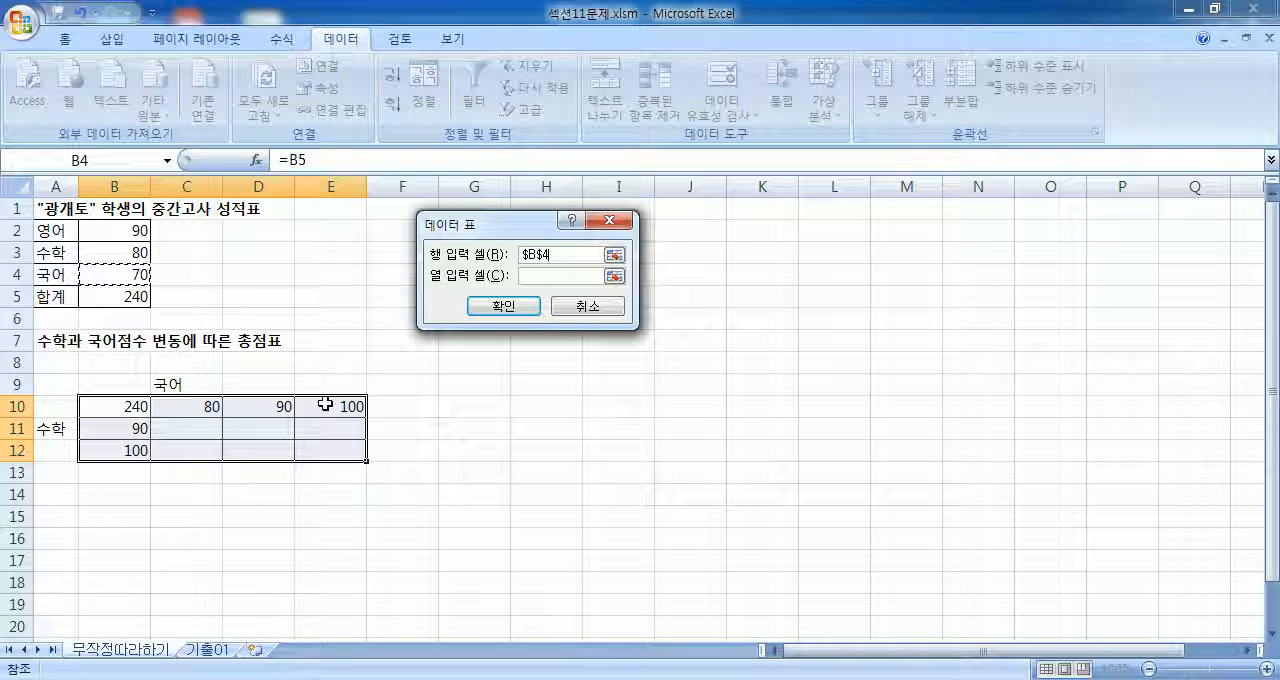
pyautogui.click(537, 276)
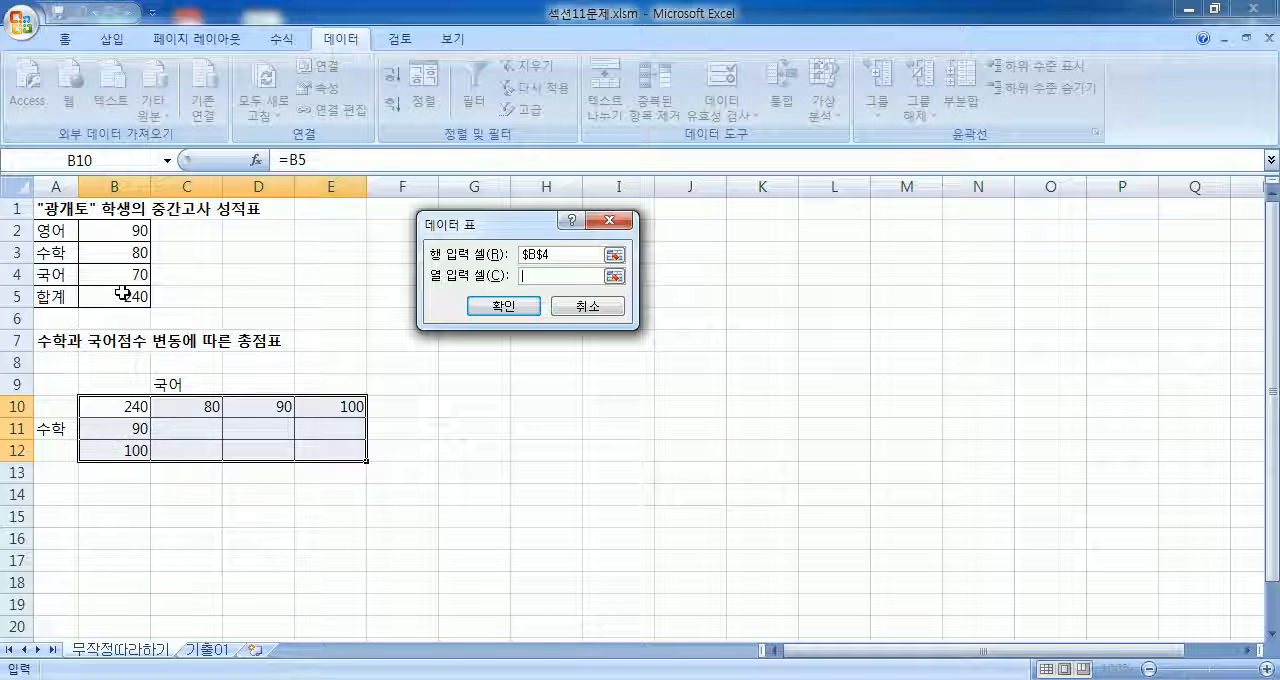
pyautogui.click(118, 252)
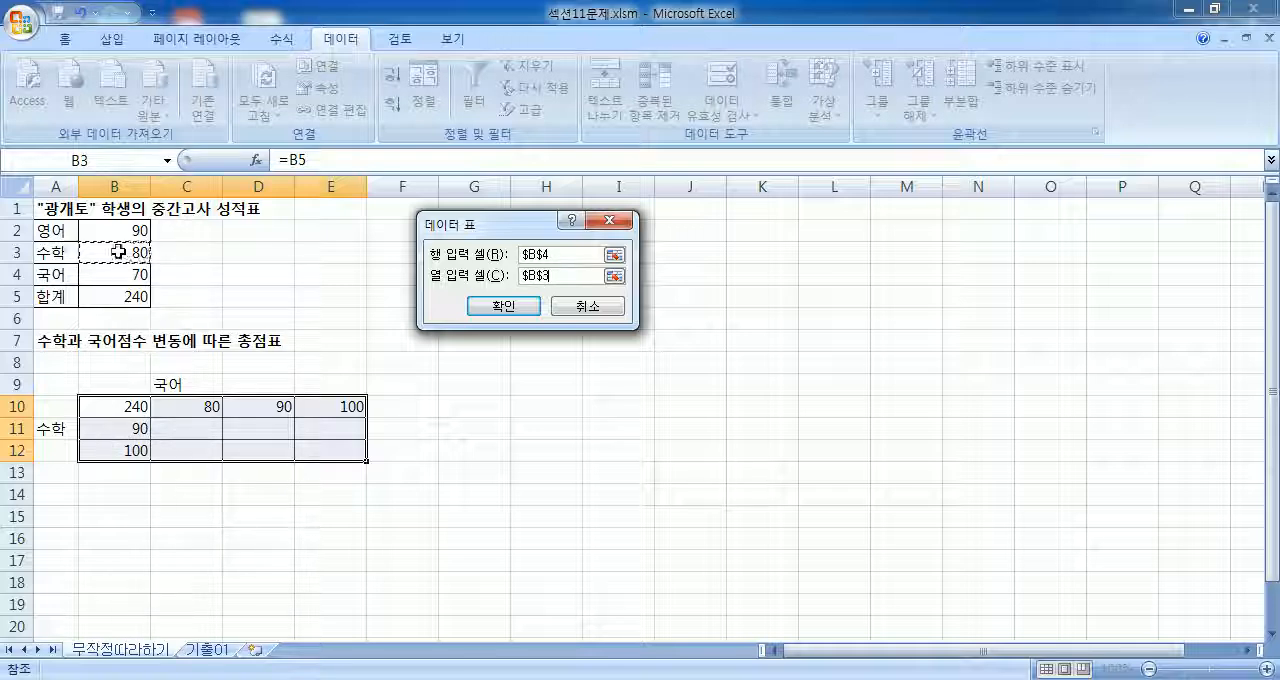
pyautogui.moveTo(478, 222); pyautogui.dragTo(297, 206)
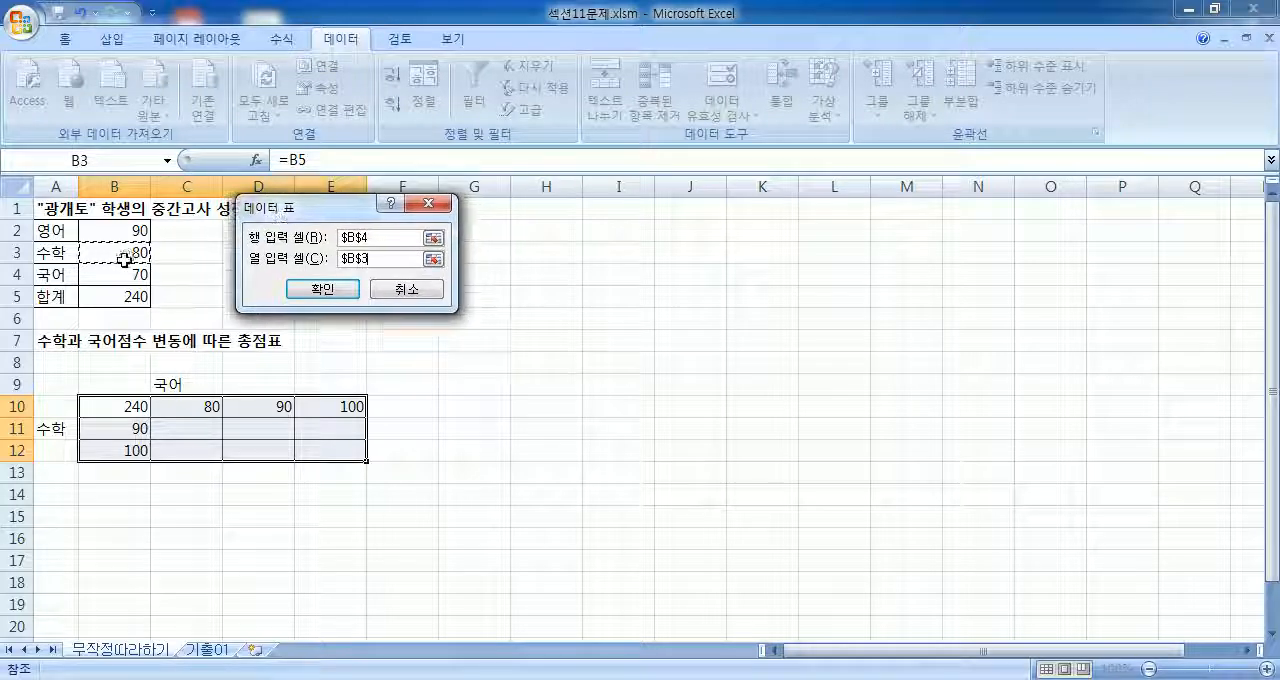
pyautogui.click(320, 289)
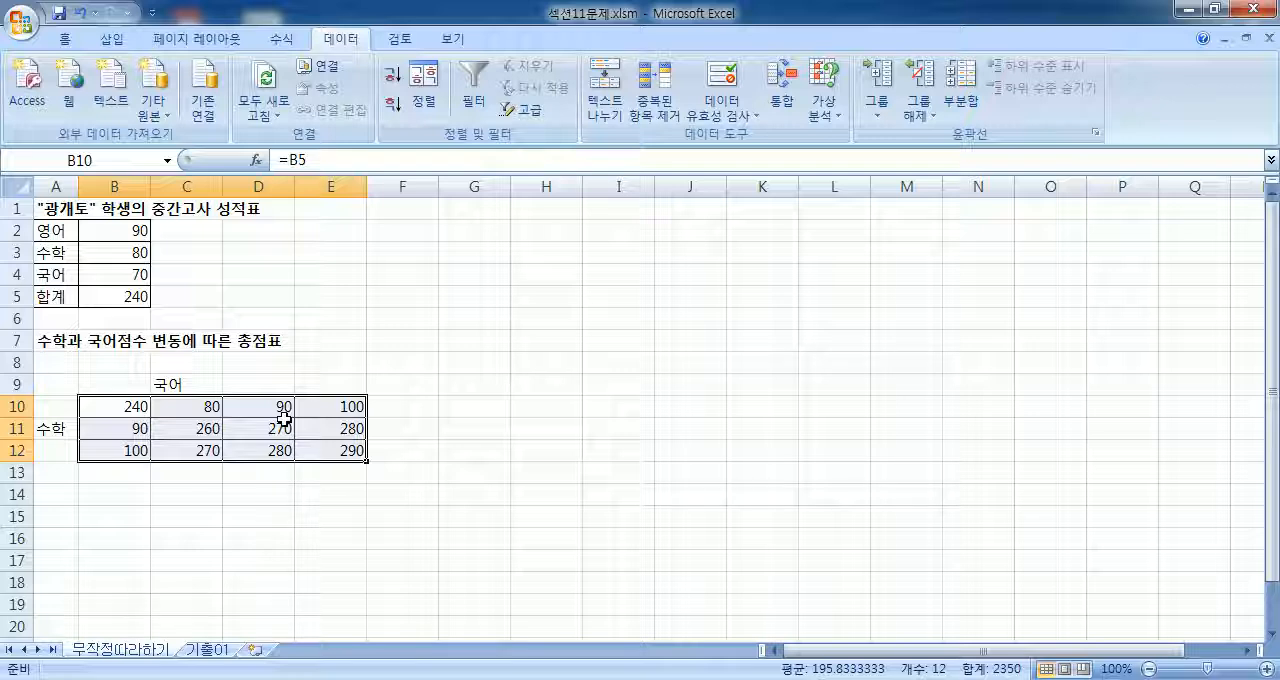
pyautogui.click(200, 320)
# Step: Switch to the 기출01 sheet and check the 대출금, 연이율, 상환기간(년) and 상환금액(월) cells in B2 through B5
pyautogui.click(206, 650)
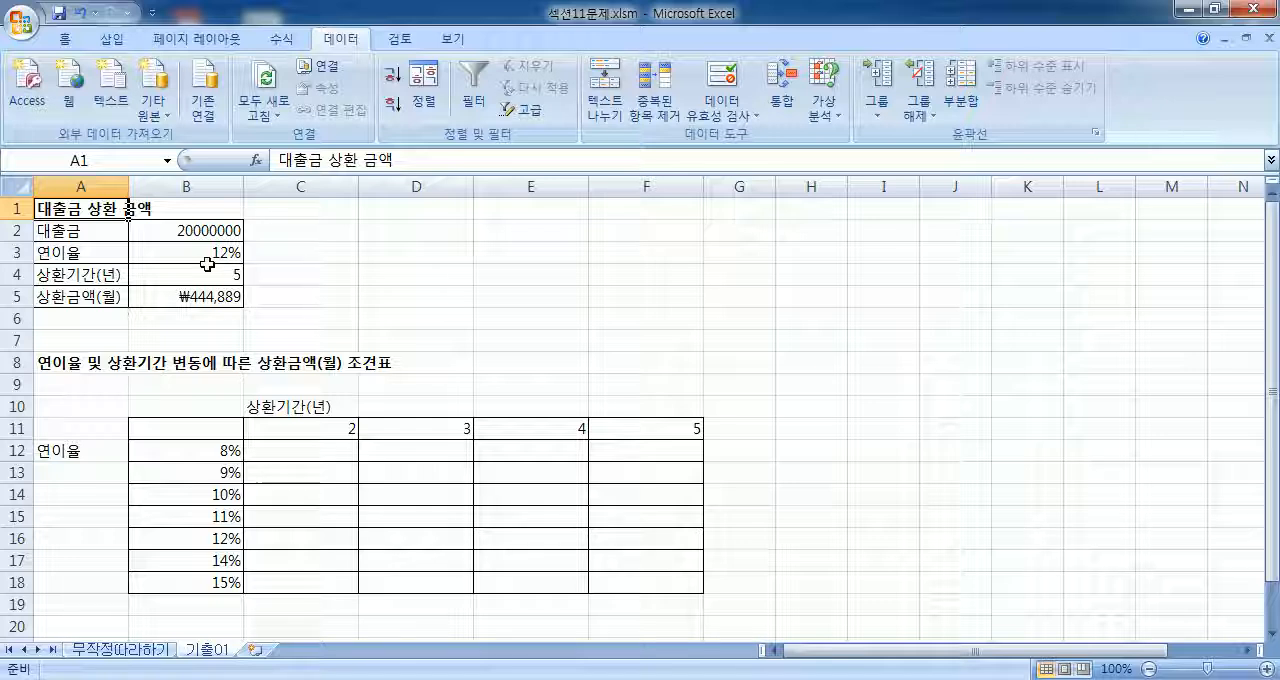
pyautogui.click(195, 232)
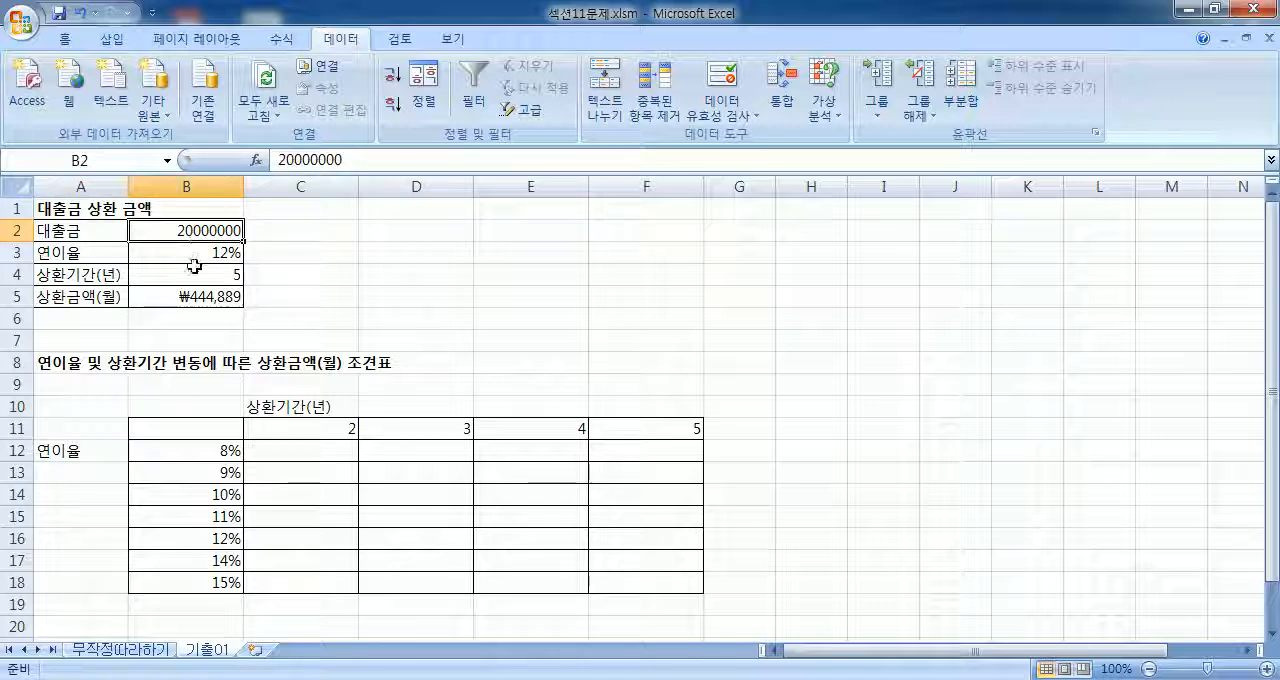
pyautogui.click(188, 256)
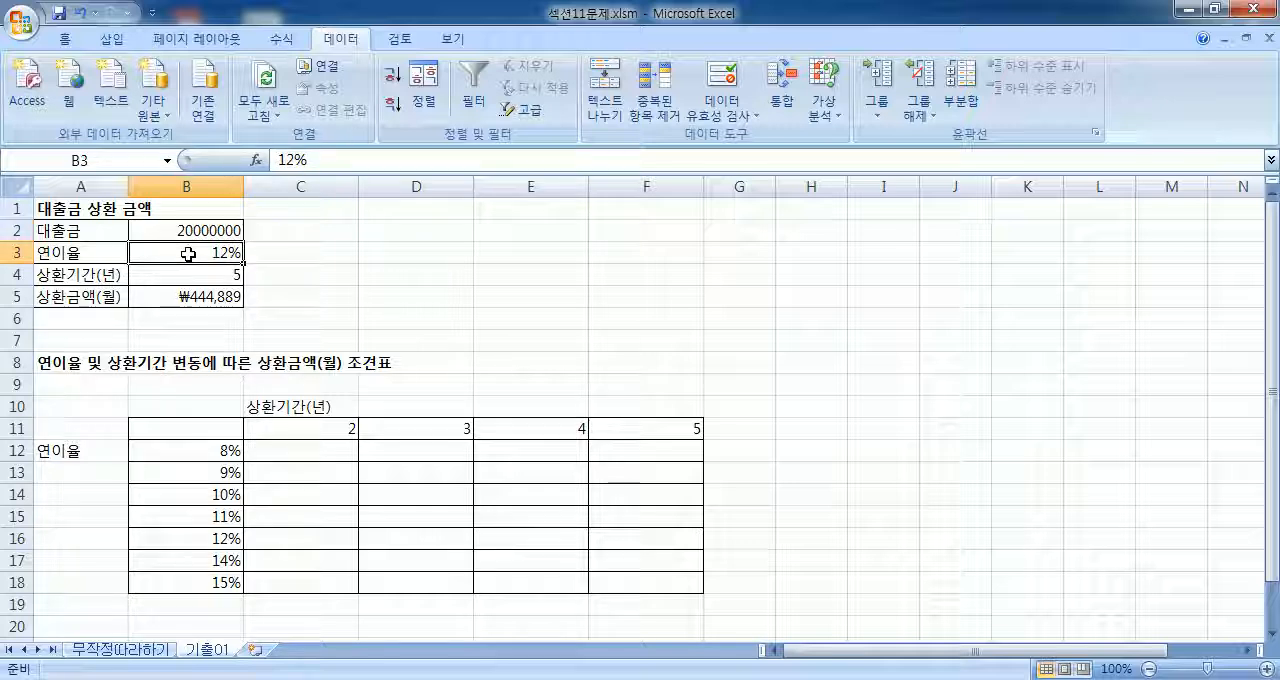
pyautogui.click(187, 276)
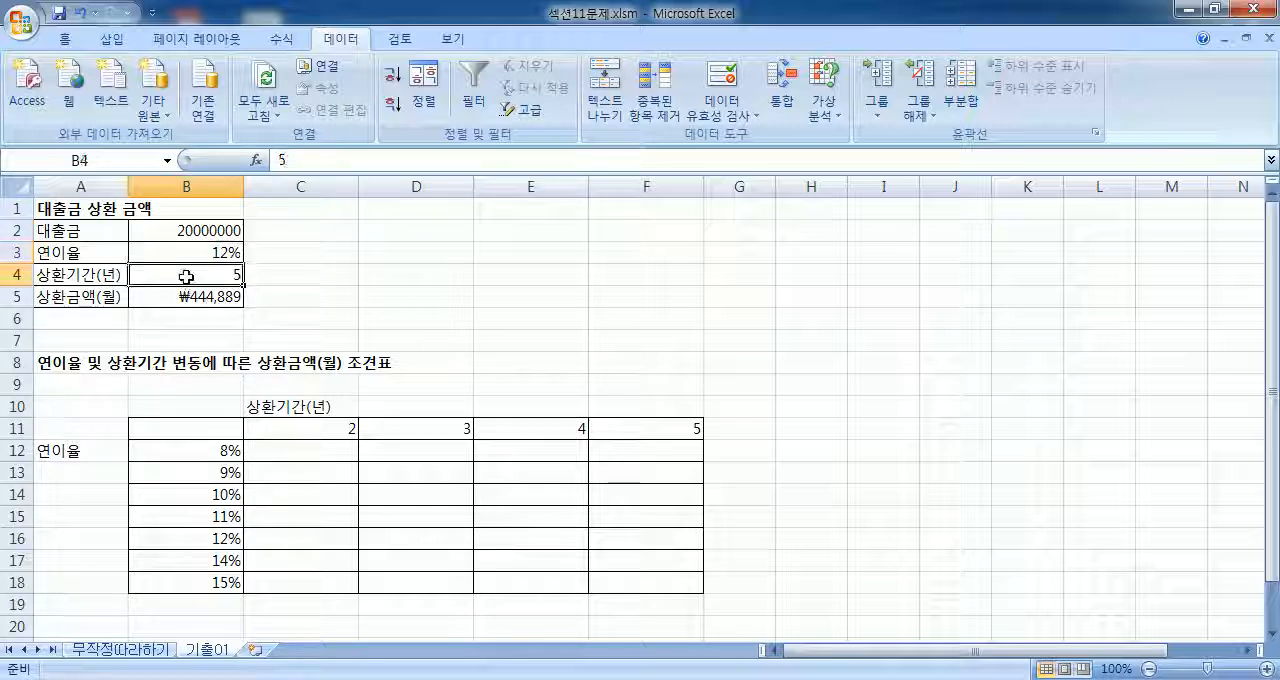
pyautogui.click(177, 299)
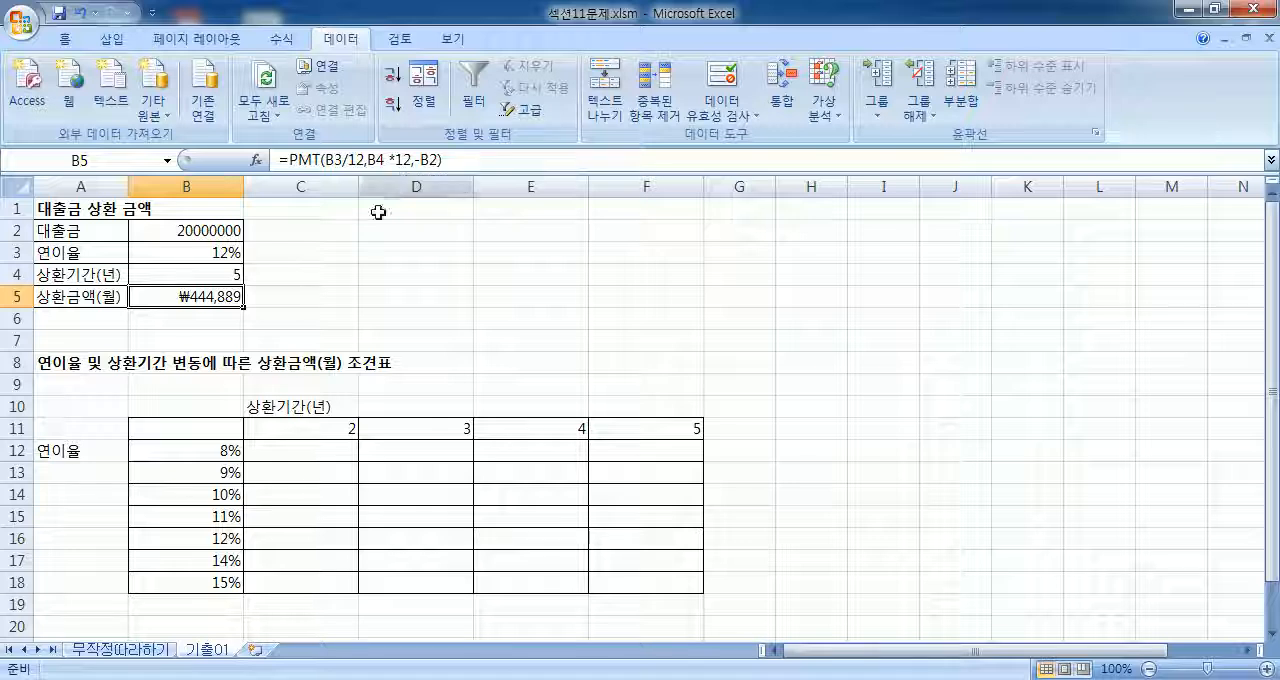
# Step: Enter the formula =B5 in cell B11 to link it to the 상환금액(월) cell
pyautogui.click(190, 428)
pyautogui.scroll(-3, 195, 425)
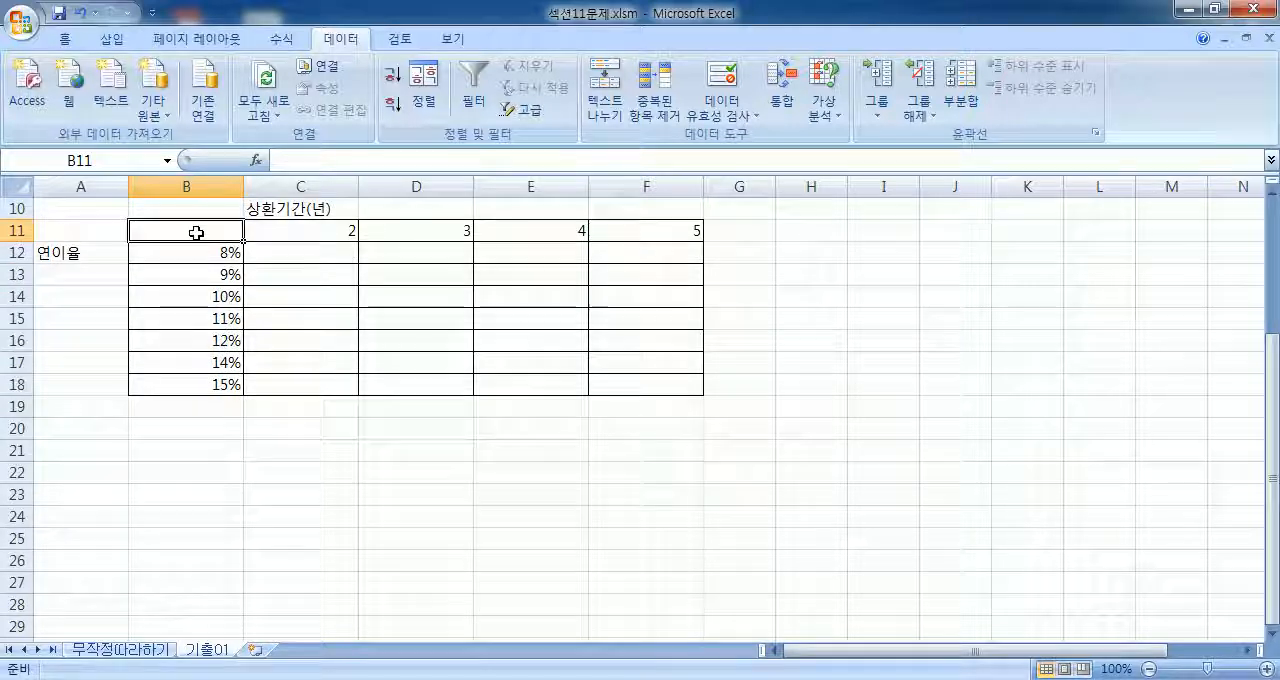
pyautogui.write('=')
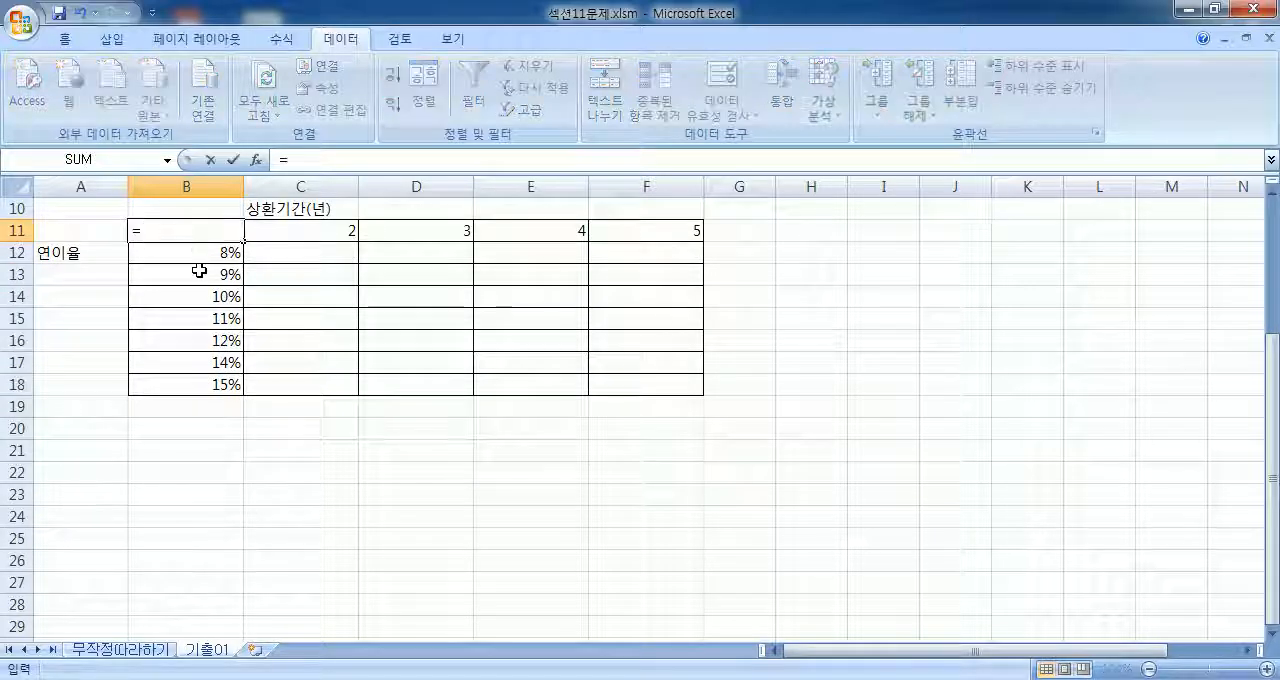
pyautogui.scroll(2, 199, 271)
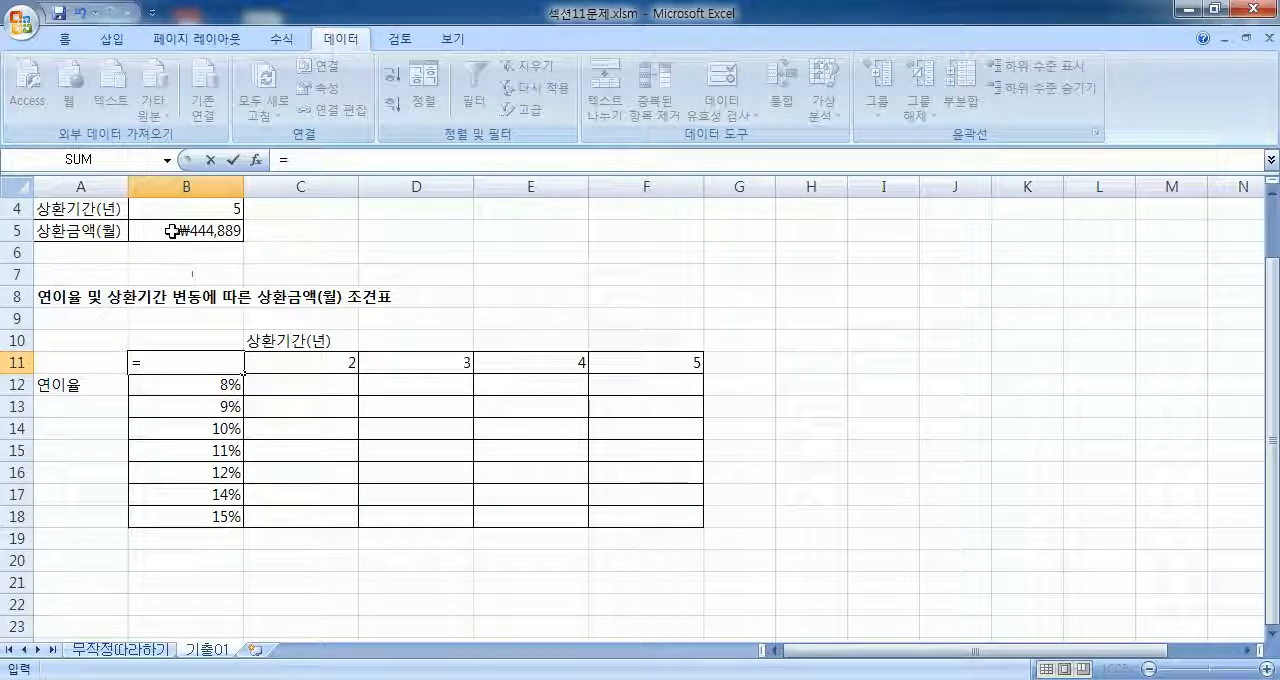
pyautogui.click(172, 231)
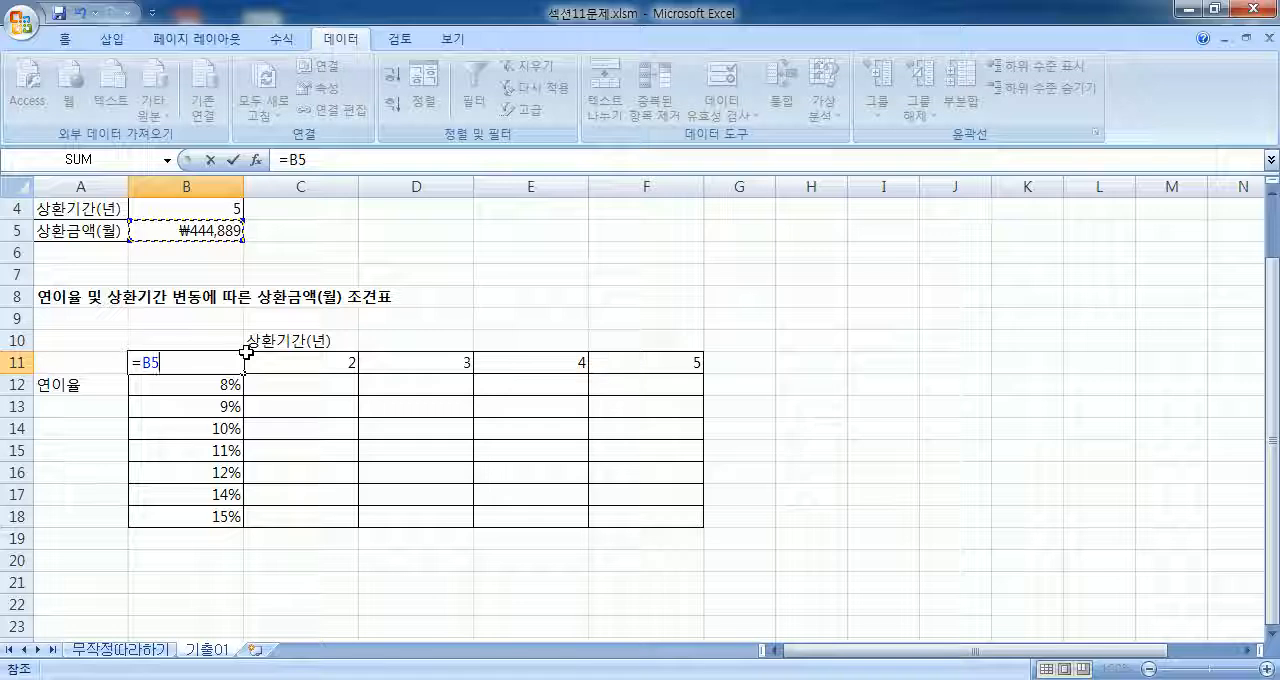
pyautogui.press('Return')
pyautogui.scroll(1, 282, 421)
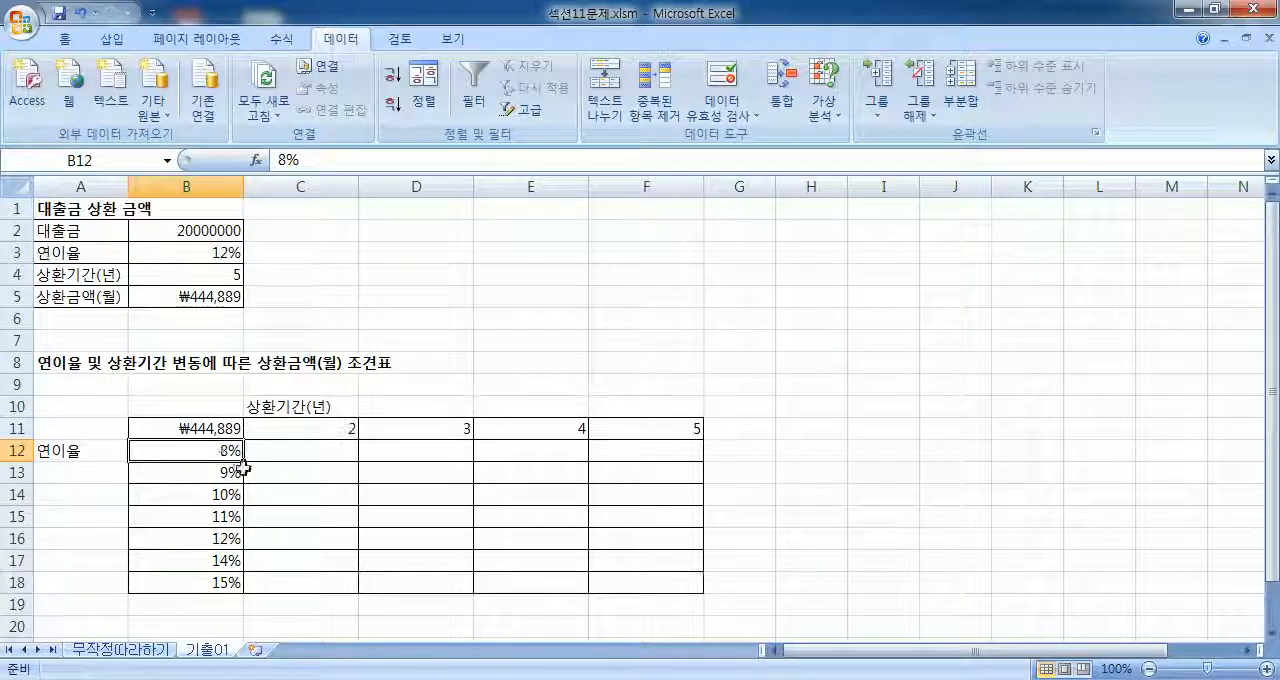
# Step: Start a what-if data table on the range B11:F18 and move its dialog clear of the loan cells
pyautogui.moveTo(197, 432)
pyautogui.mouseDown()
pyautogui.moveTo(351, 431)
pyautogui.moveTo(629, 560)
pyautogui.moveTo(632, 582)
pyautogui.mouseUp()
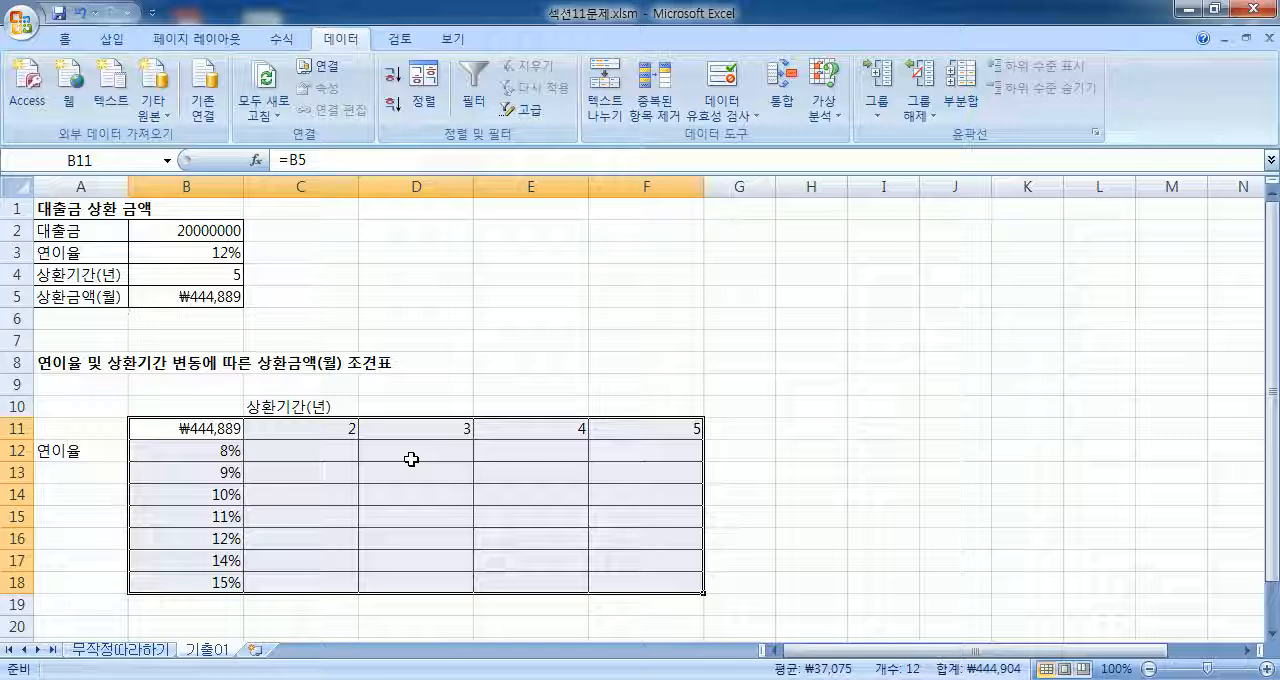
pyautogui.scroll(-1, 380, 452)
pyautogui.moveTo(215, 365); pyautogui.dragTo(625, 515)
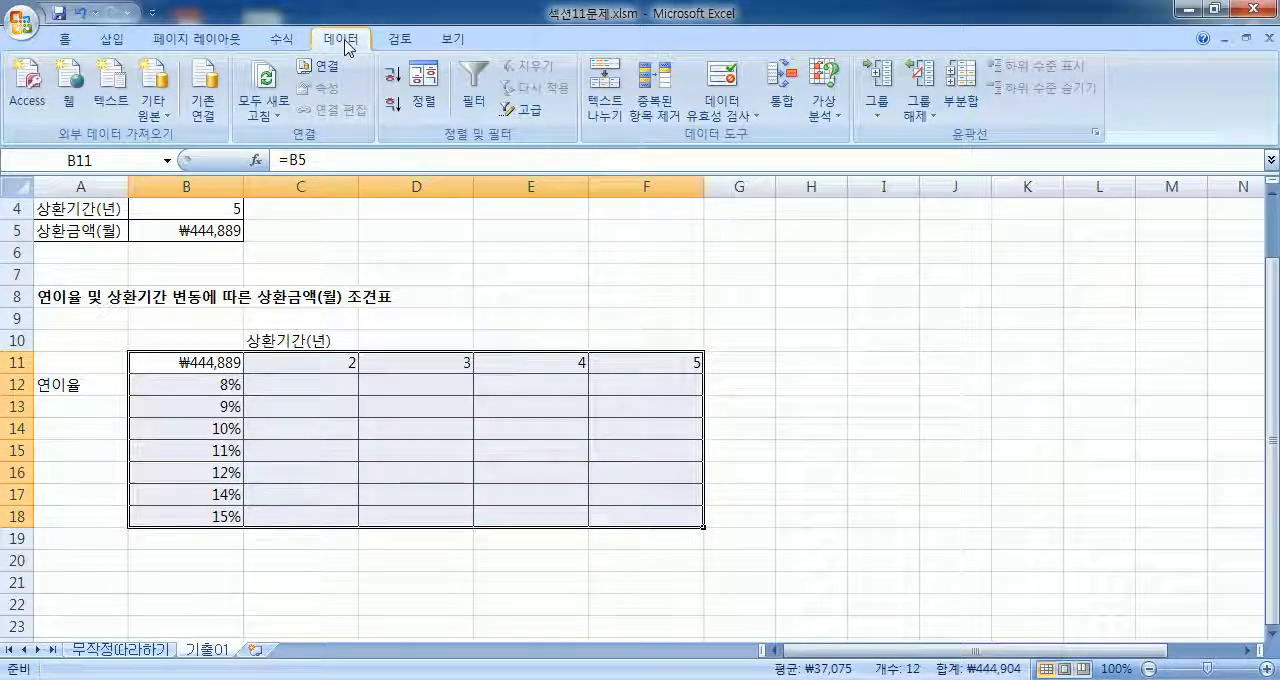
pyautogui.click(822, 117)
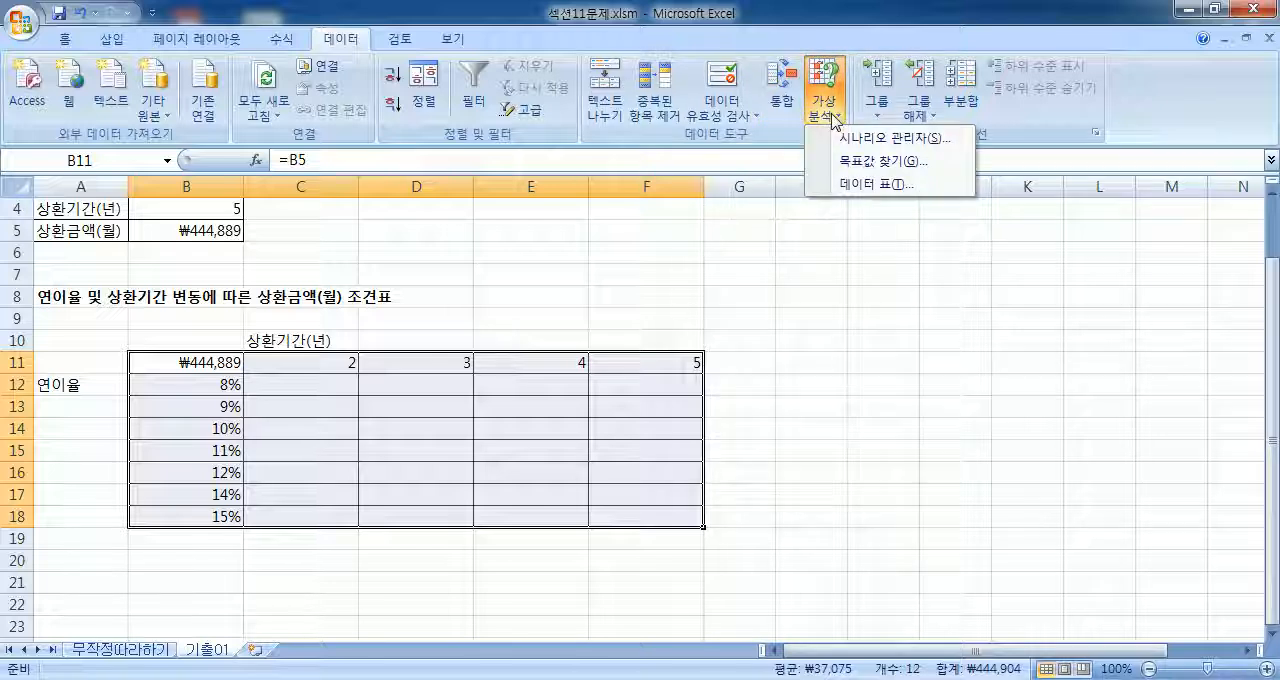
pyautogui.click(853, 184)
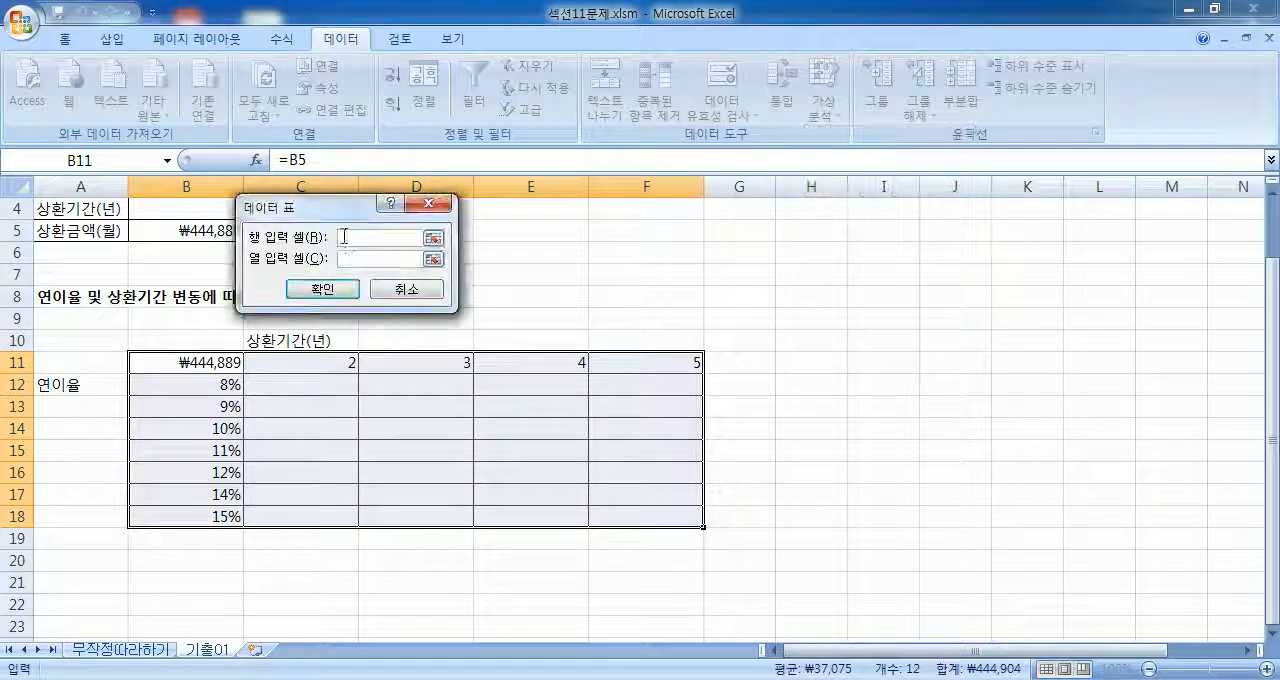
pyautogui.moveTo(362, 212); pyautogui.dragTo(513, 225)
pyautogui.scroll(1, 284, 284)
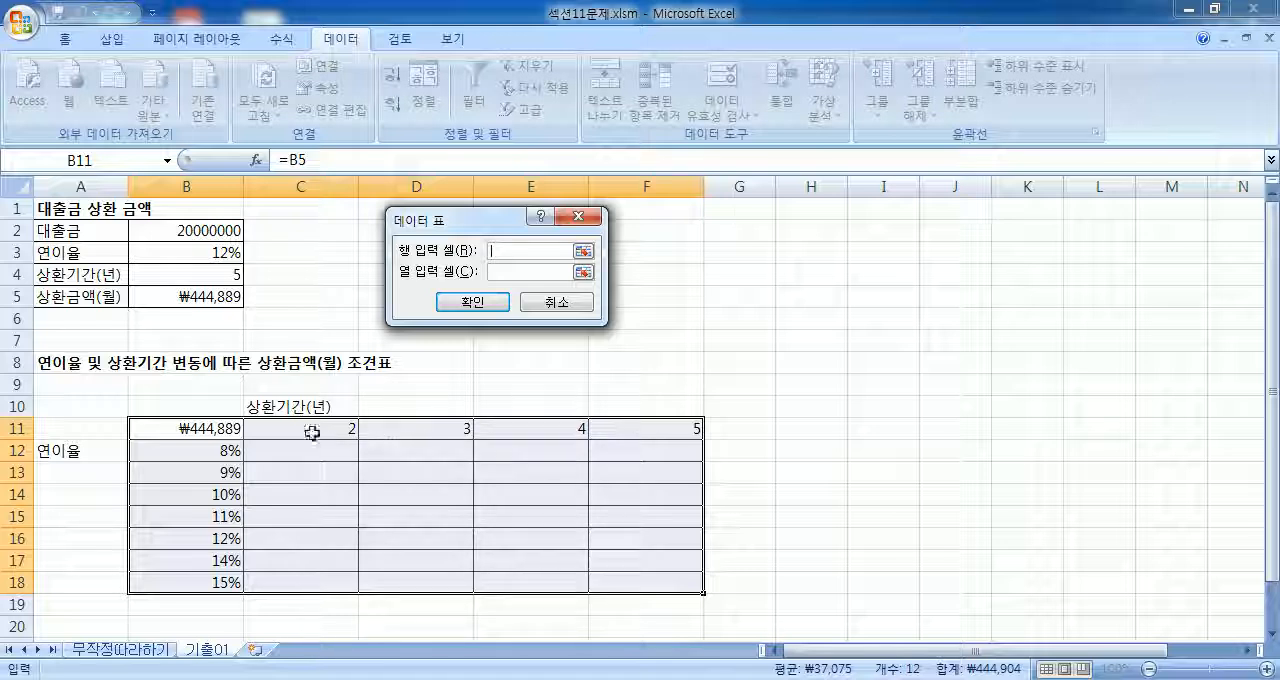
# Step: Create the monthly repayment data table with 상환기간(년) cell B4 as row input and 연이율 cell B3 as column input
pyautogui.click(214, 273)
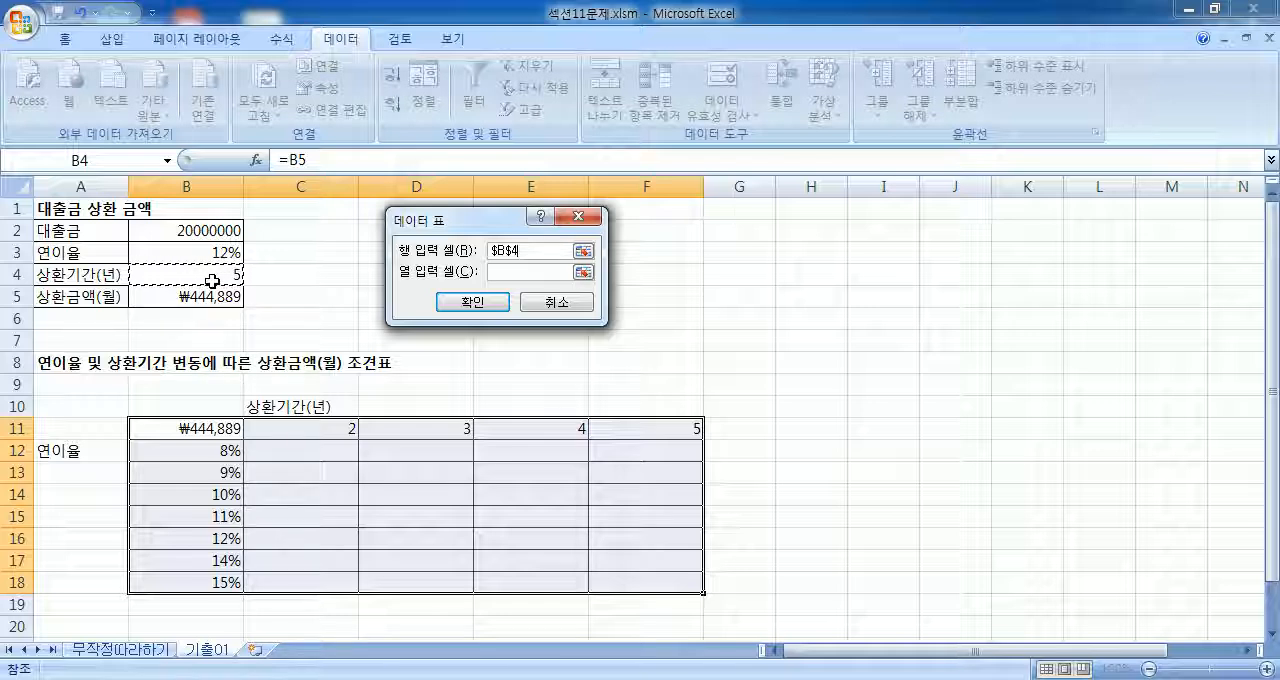
pyautogui.click(505, 271)
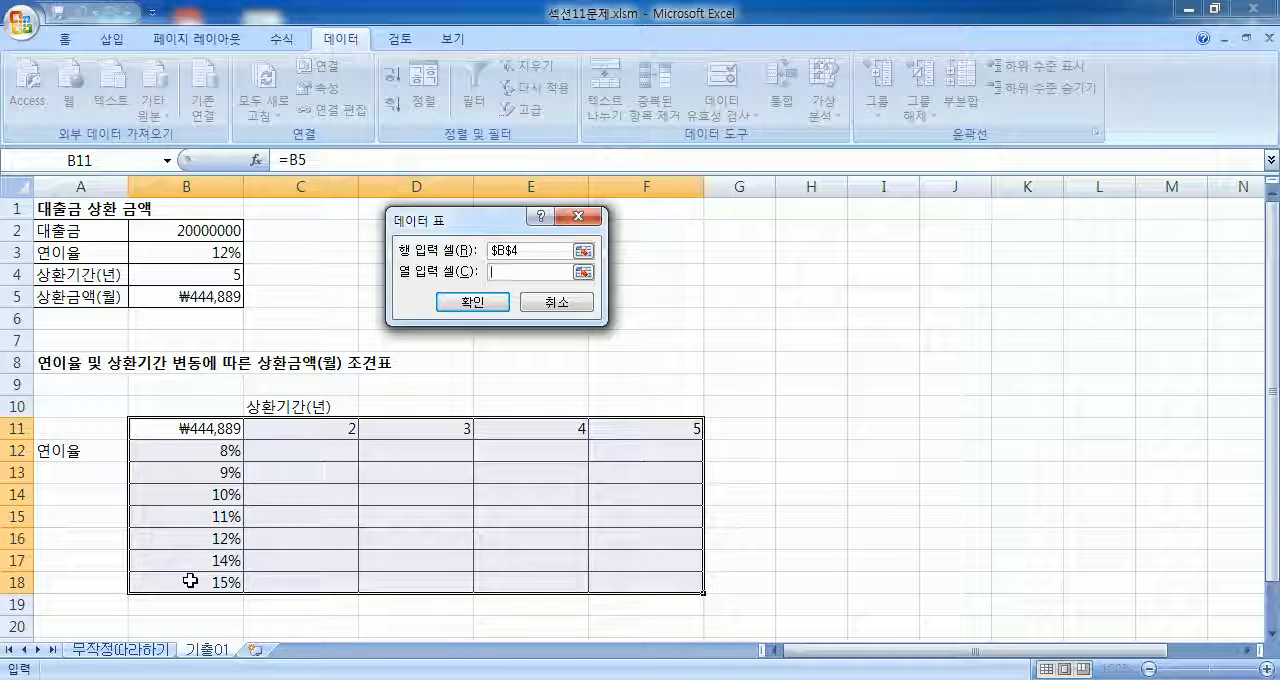
pyautogui.click(188, 252)
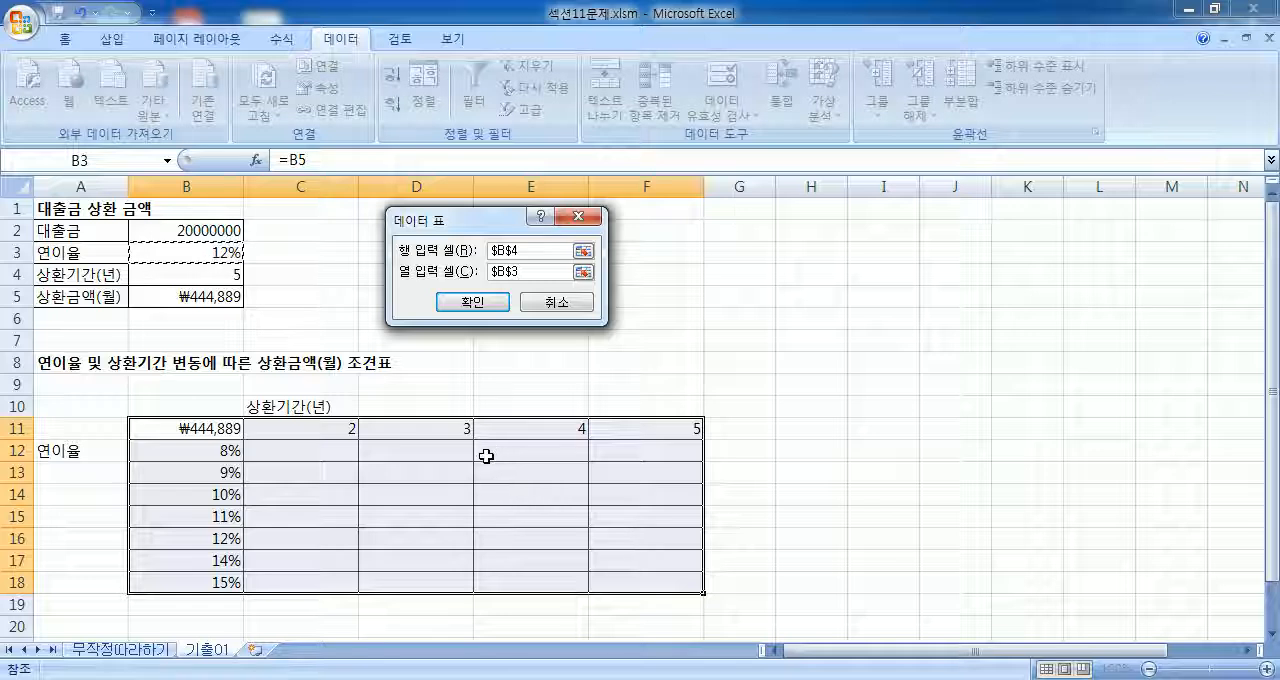
pyautogui.click(470, 309)
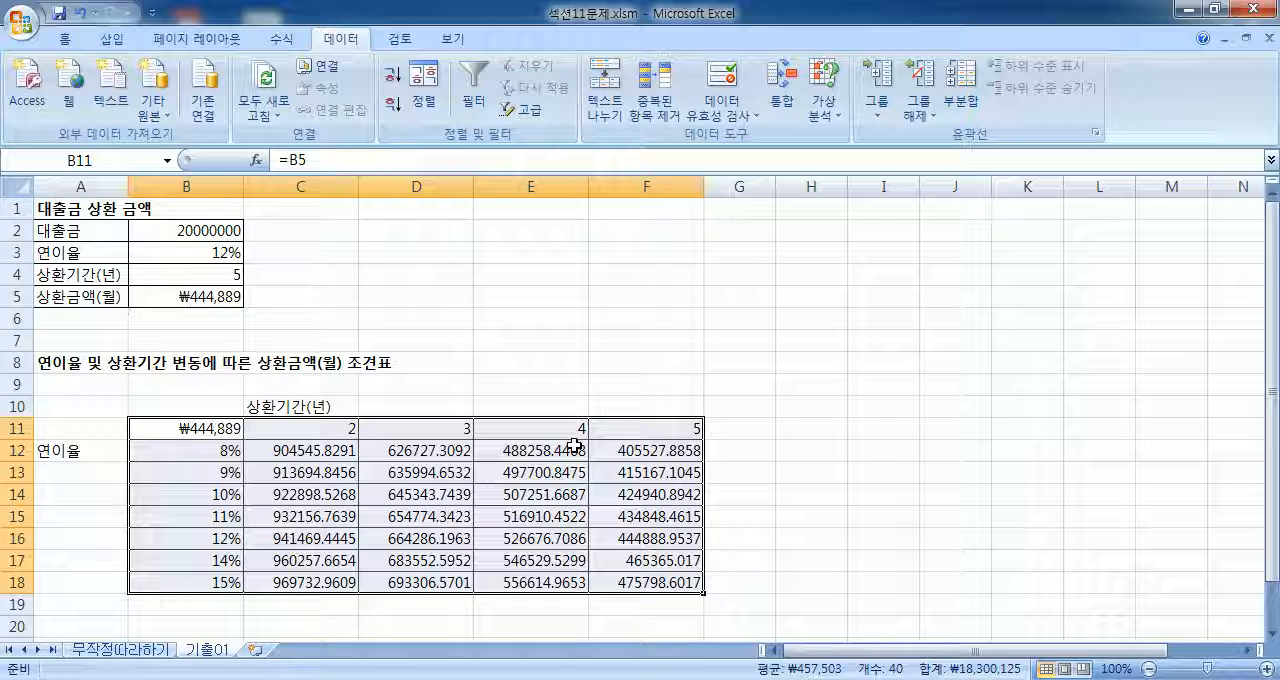
pyautogui.click(384, 272)
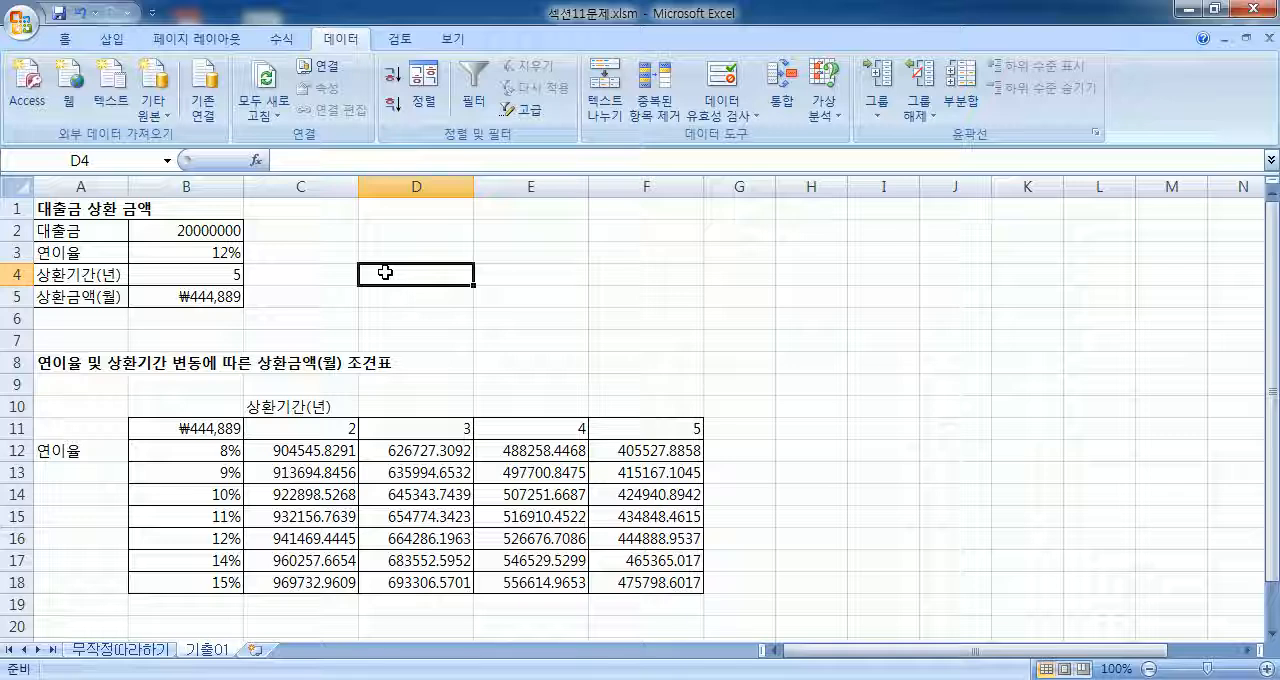
# Step: Clear the linking formula from cell B11 at the corner of the repayment table
pyautogui.scroll(-1, 409, 280)
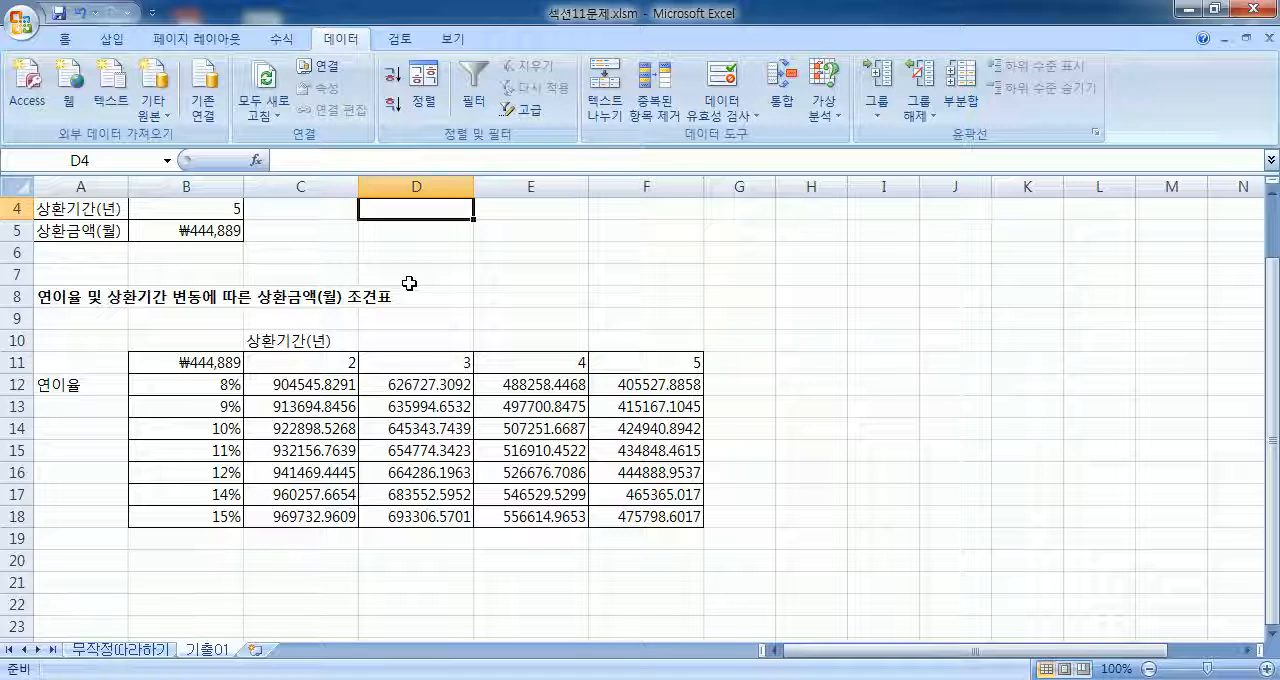
pyautogui.scroll(1, 559, 359)
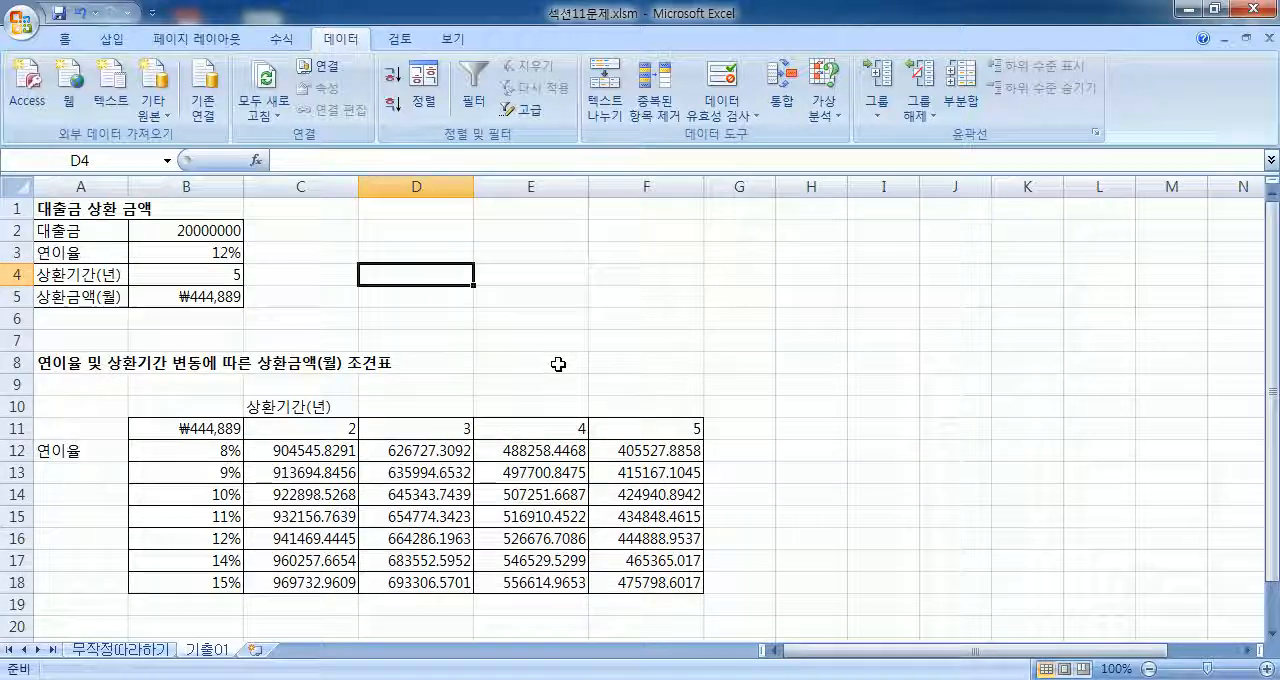
pyautogui.click(186, 428)
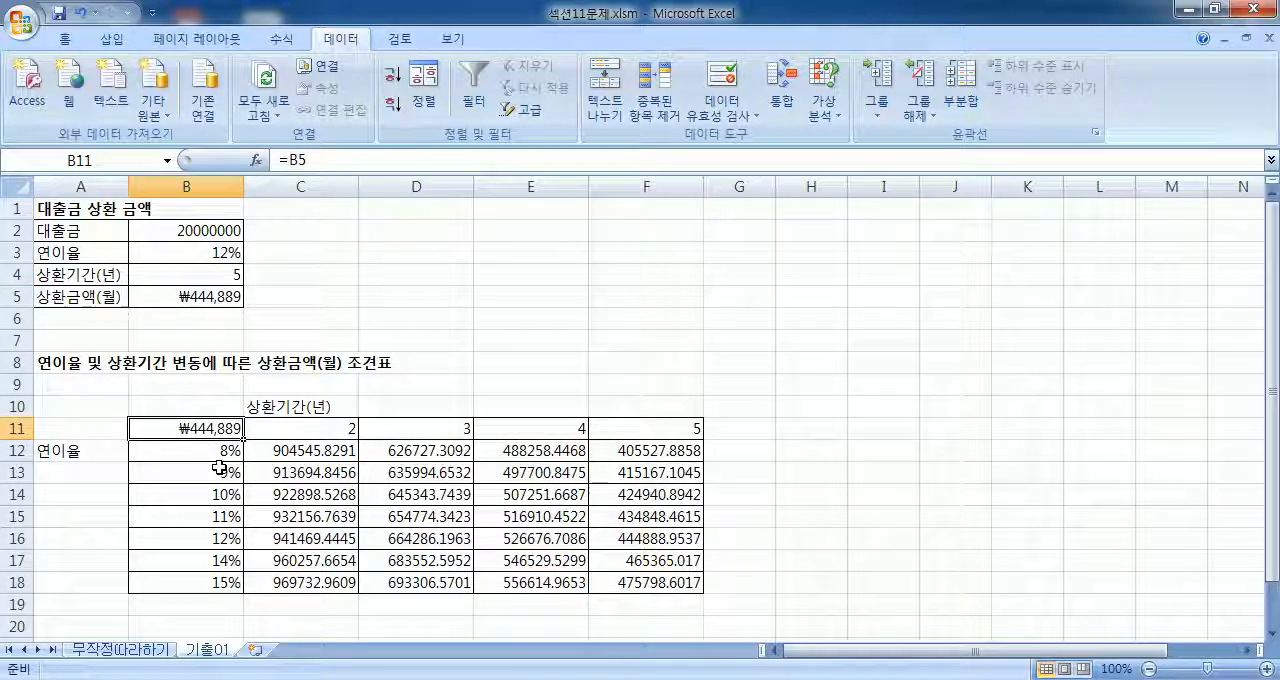
pyautogui.press('Delete')
pyautogui.scroll(-1, 200, 440)
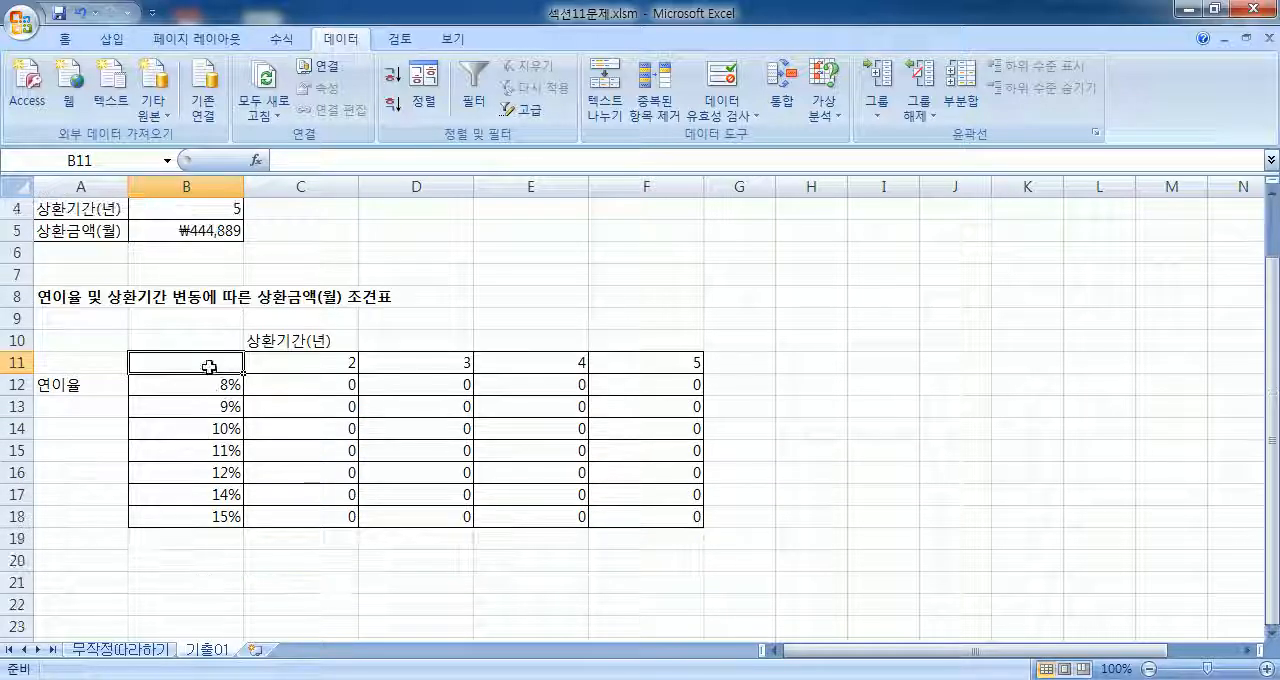
# Step: Enter the formula =B5 in cell B11 at the corner of the repayment data table
pyautogui.write('=')
pyautogui.click(225, 234)
pyautogui.press('Return')
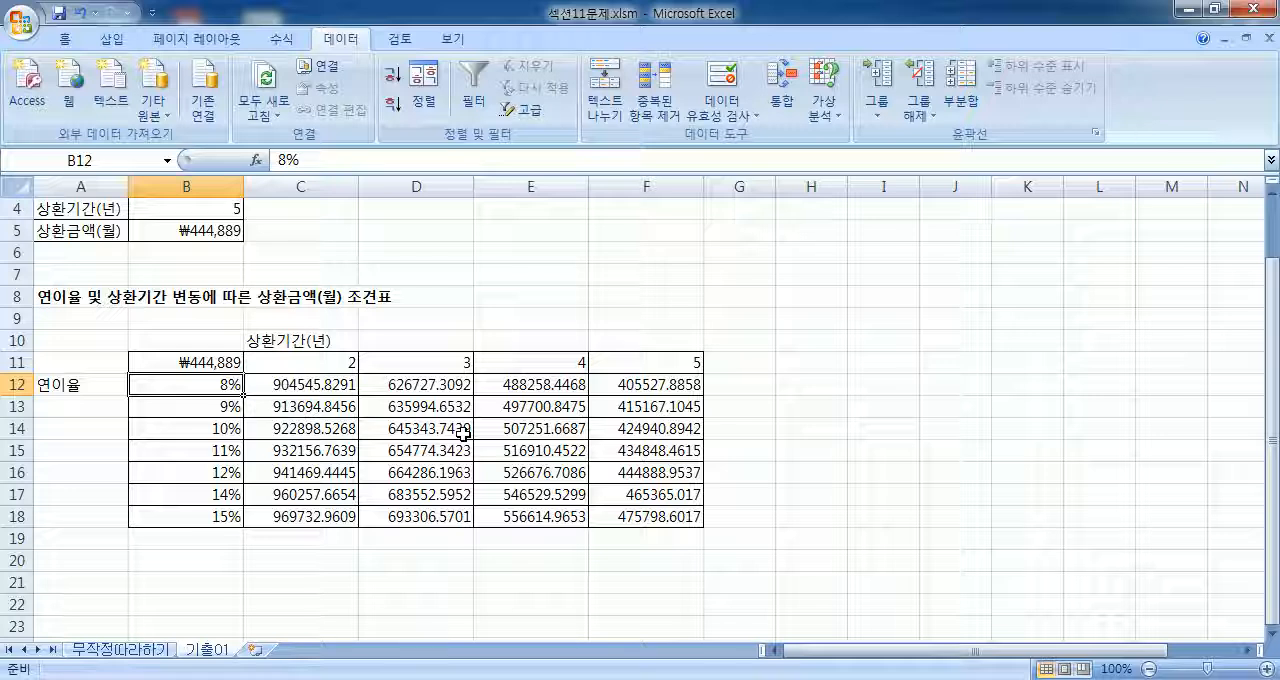
# Step: Open the workbook 섹션13문제.xlsm from the 01 섹션 folder
pyautogui.click(20, 20)
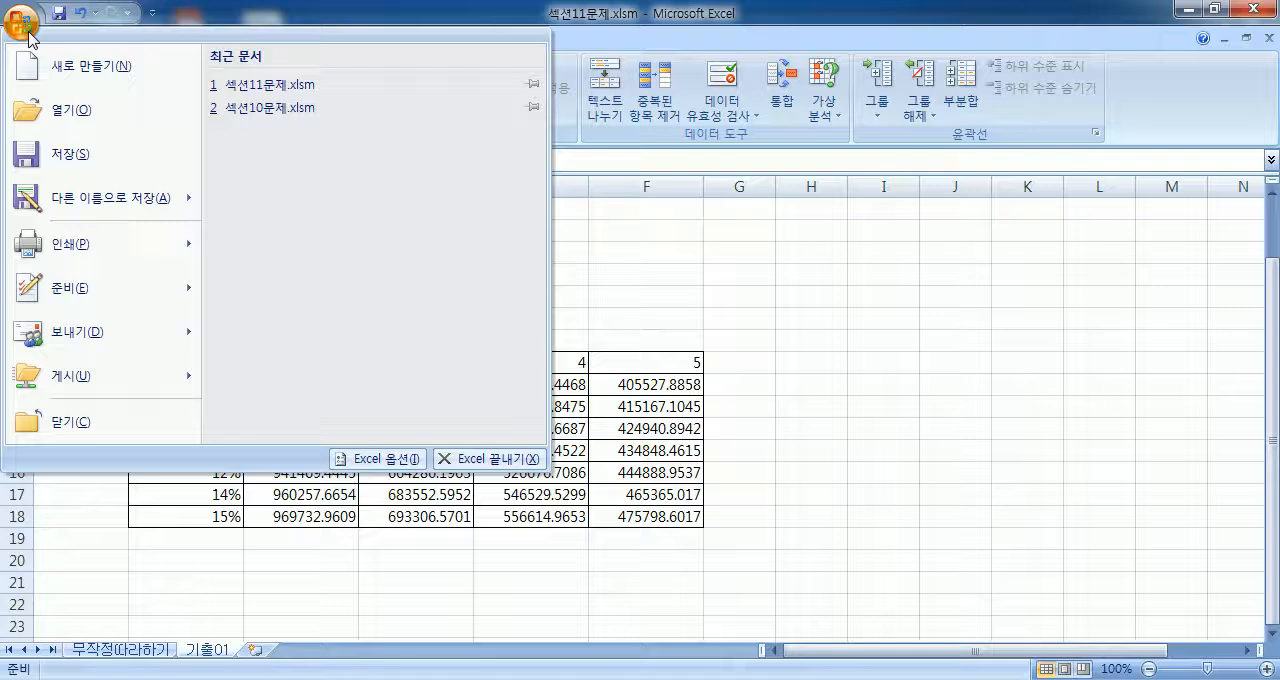
pyautogui.click(63, 109)
pyautogui.click(303, 368)
pyautogui.scroll(-5, 308, 345)
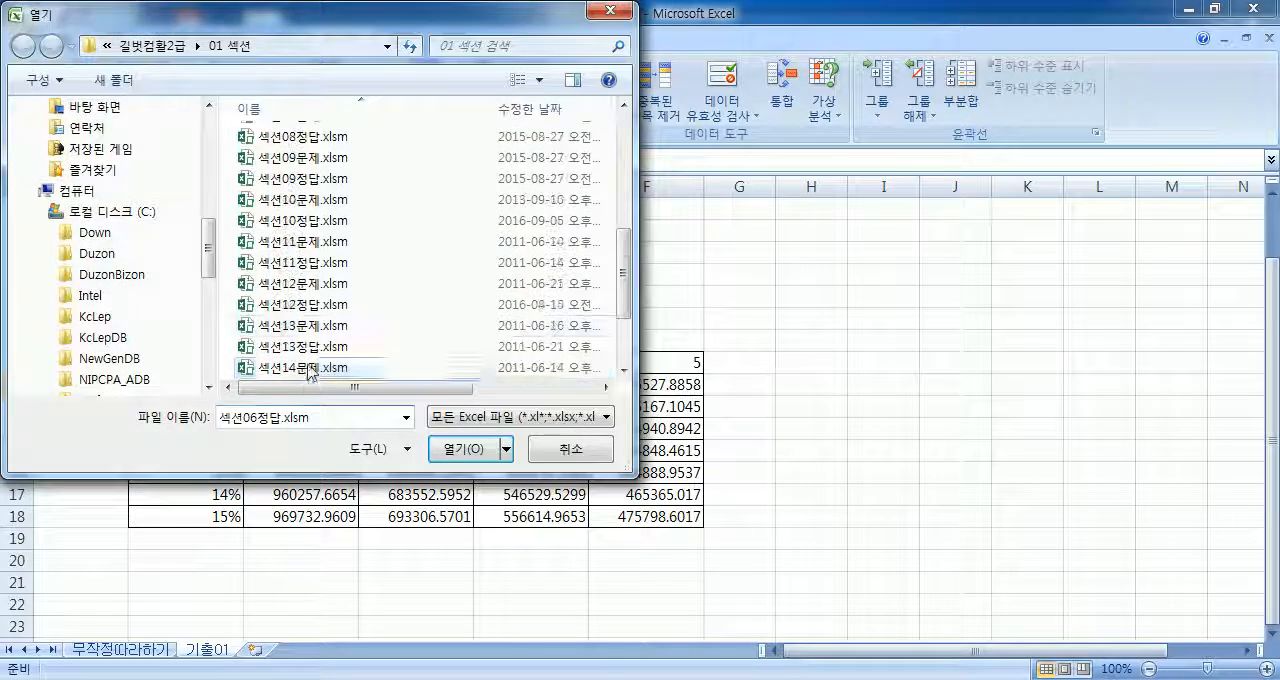
pyautogui.doubleClick(308, 326)
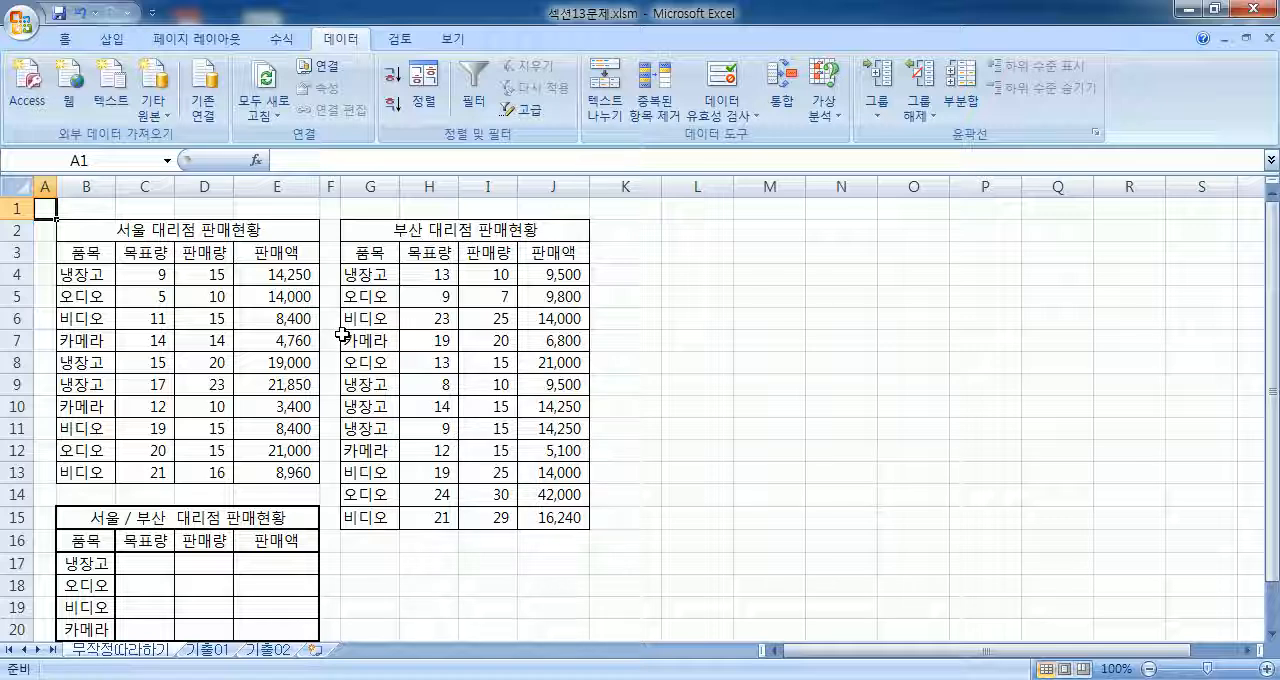
# Step: Move the 서울 / 부산 대리점 판매현황 table from B15 so that its title starts in cell L2
pyautogui.moveTo(116, 451); pyautogui.dragTo(280, 560)
pyautogui.scroll(1, 124, 520)
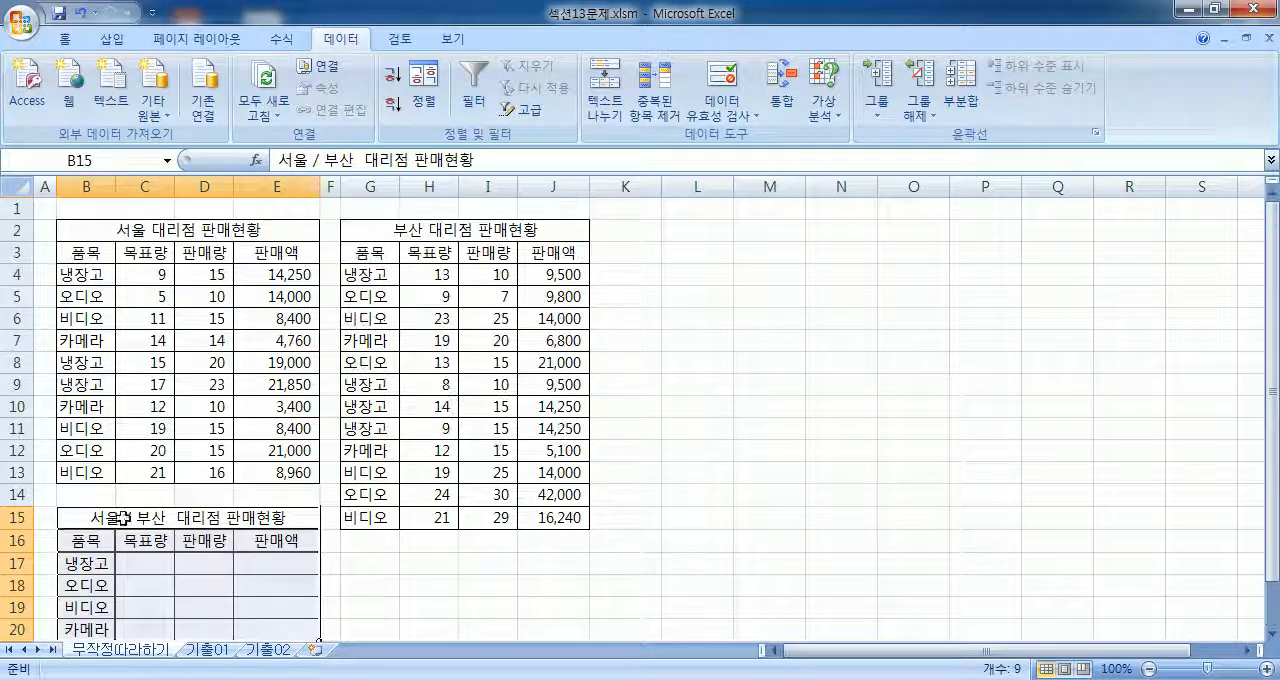
pyautogui.moveTo(124, 520); pyautogui.dragTo(762, 248)
pyautogui.click(703, 410)
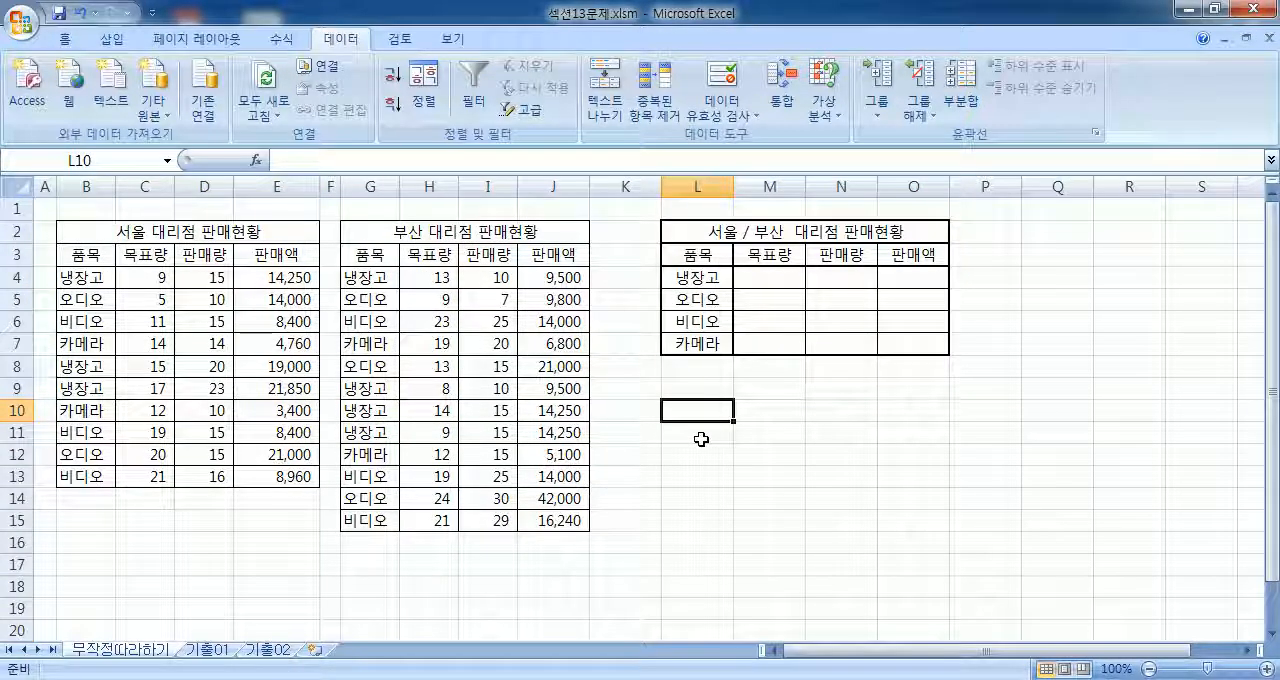
# Step: Examine the 서울 and 부산 sales tables and the empty combined table at L3:O7
pyautogui.moveTo(77, 231); pyautogui.dragTo(290, 495)
pyautogui.moveTo(388, 236); pyautogui.dragTo(540, 522)
pyautogui.click(85, 274)
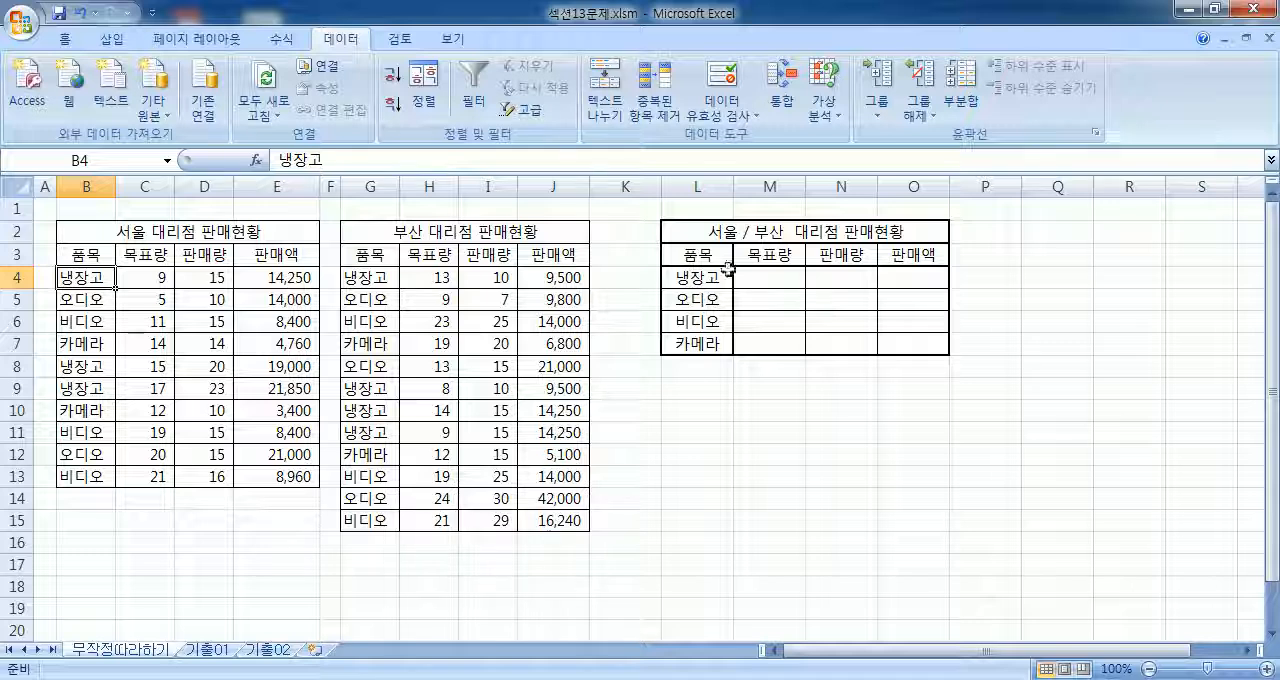
pyautogui.moveTo(711, 254); pyautogui.dragTo(910, 348)
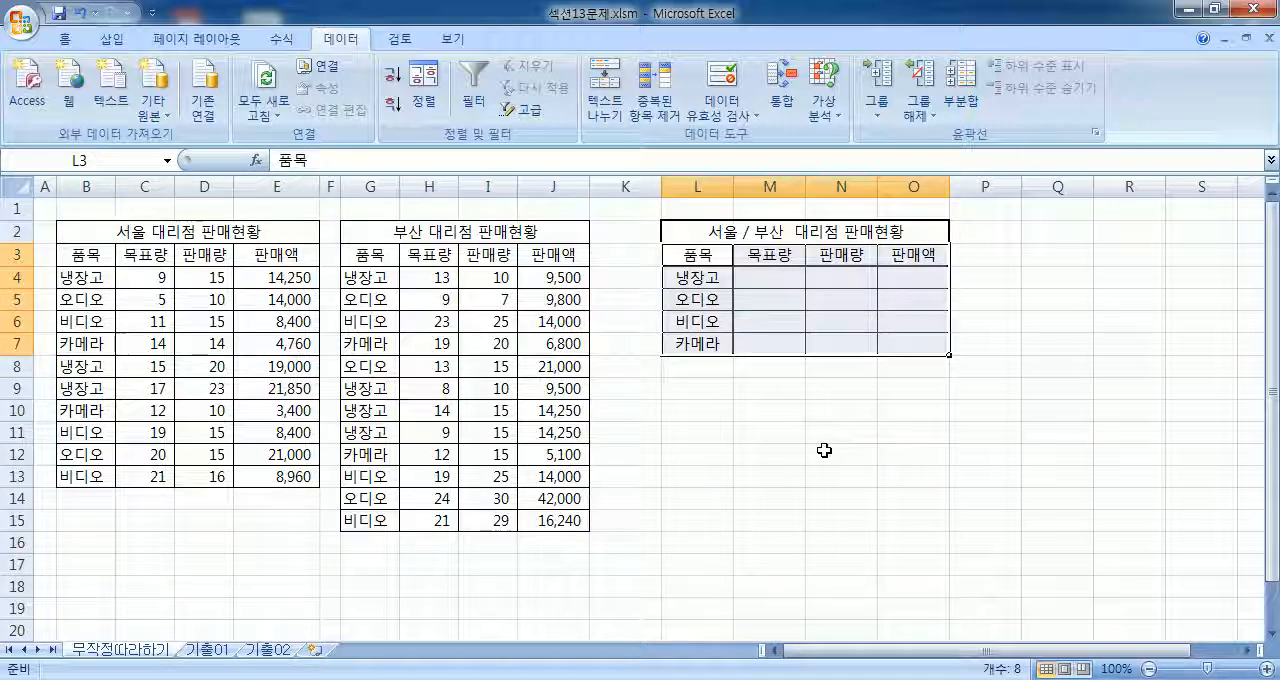
pyautogui.click(784, 466)
pyautogui.moveTo(697, 257); pyautogui.dragTo(918, 346)
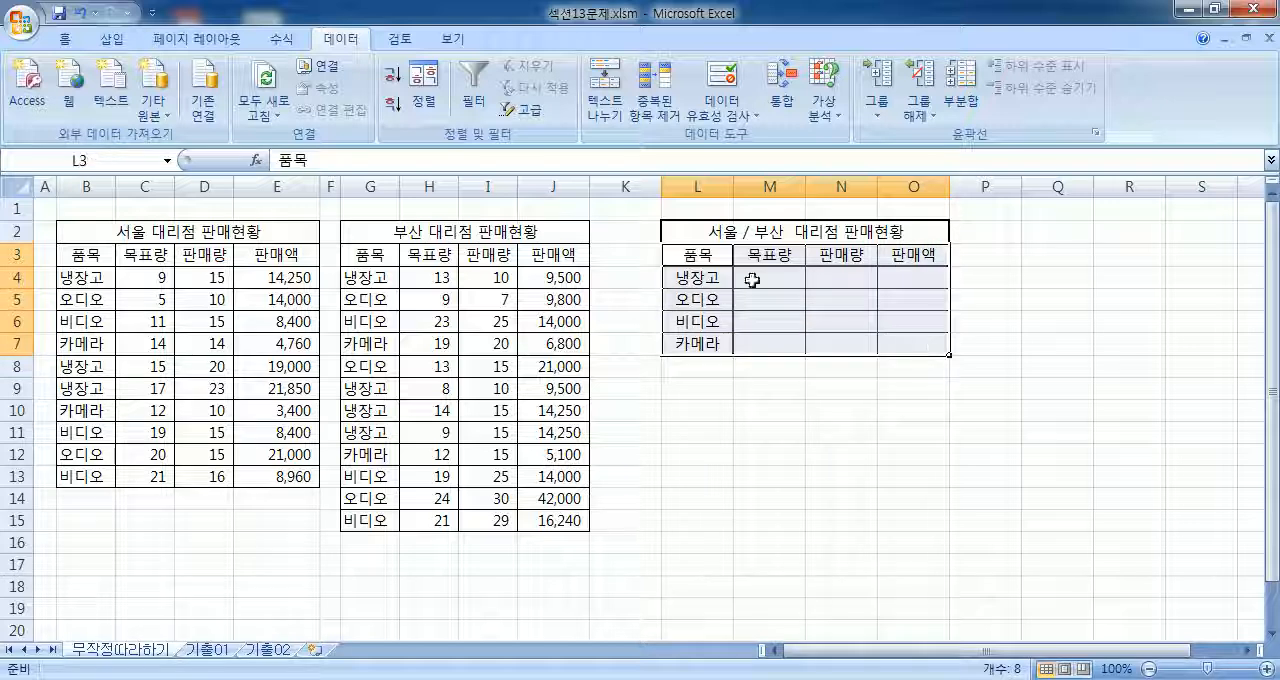
pyautogui.moveTo(765, 281); pyautogui.dragTo(905, 355)
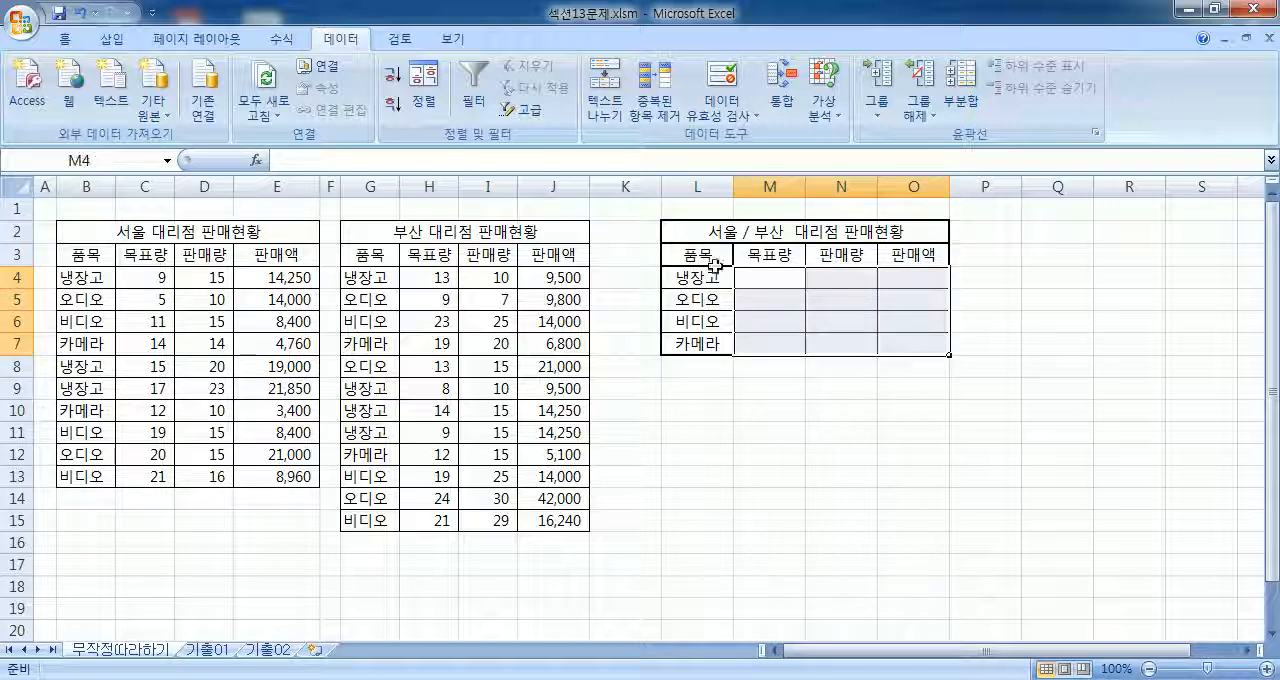
pyautogui.click(686, 254)
# Step: Start a data consolidation on the range L3:O7 and move its dialog clear of the source tables
pyautogui.moveTo(686, 254); pyautogui.dragTo(907, 341)
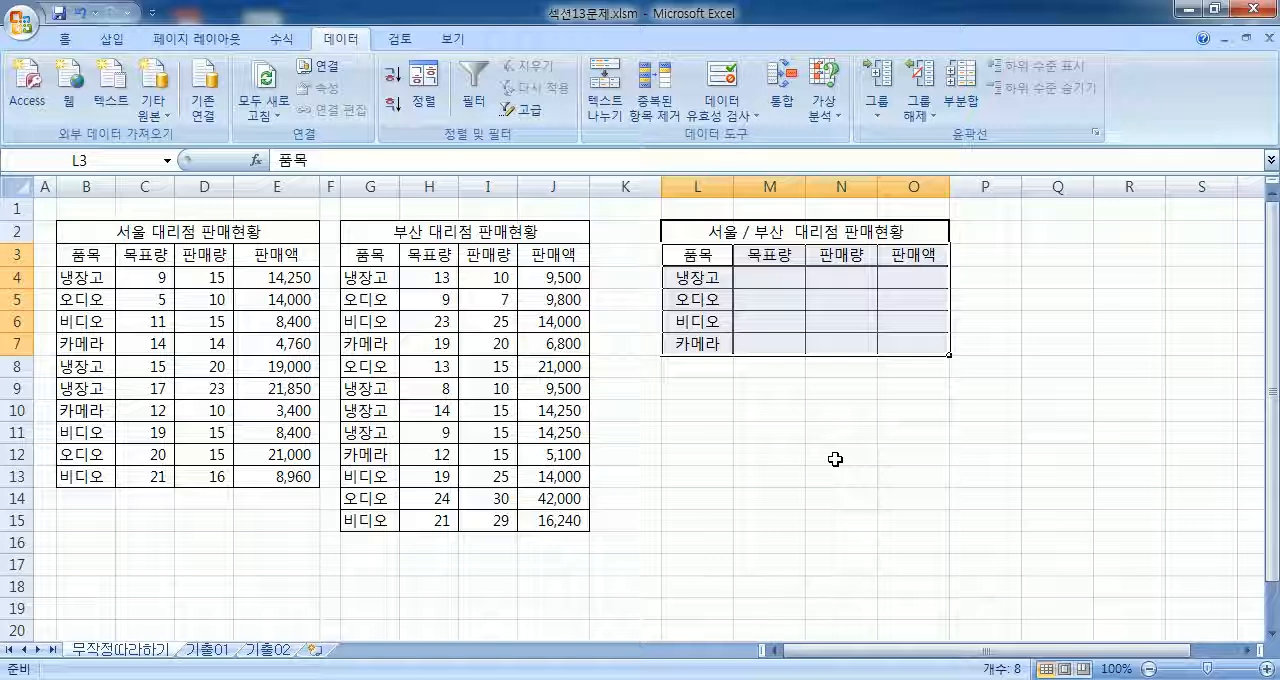
pyautogui.click(787, 104)
pyautogui.moveTo(508, 127); pyautogui.dragTo(1060, 105)
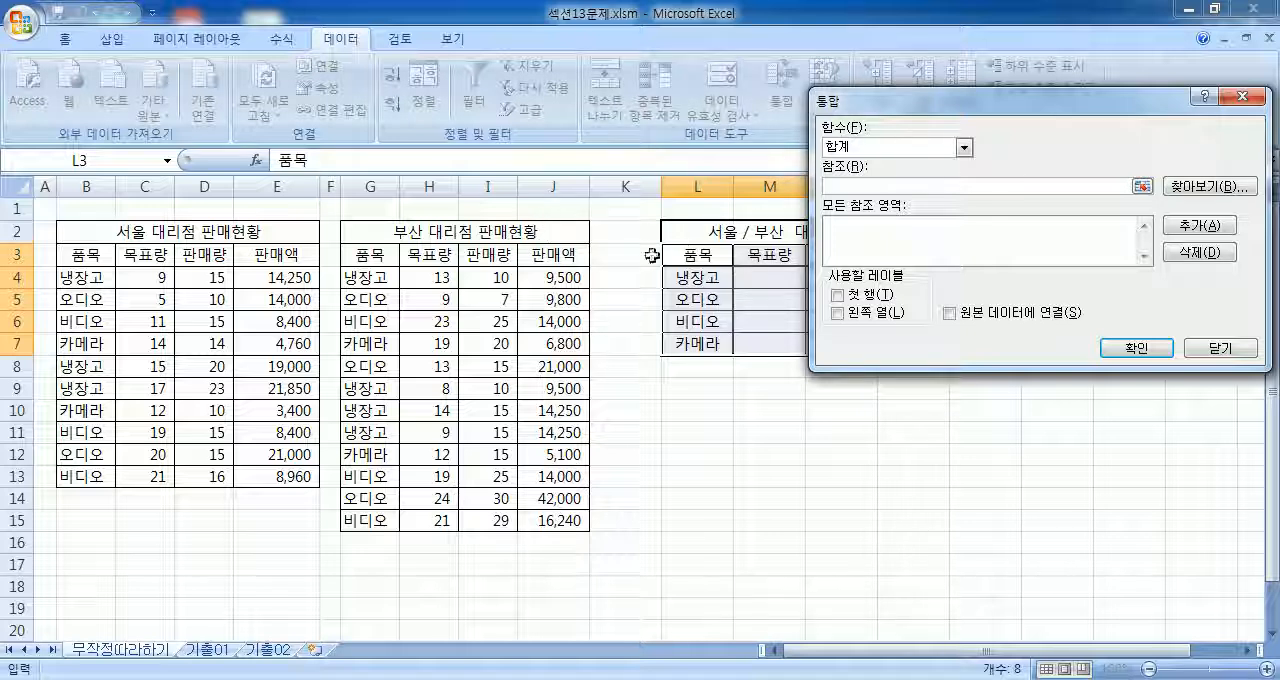
# Step: Try 평균 as the consolidation function and restore 합계
pyautogui.click(857, 155)
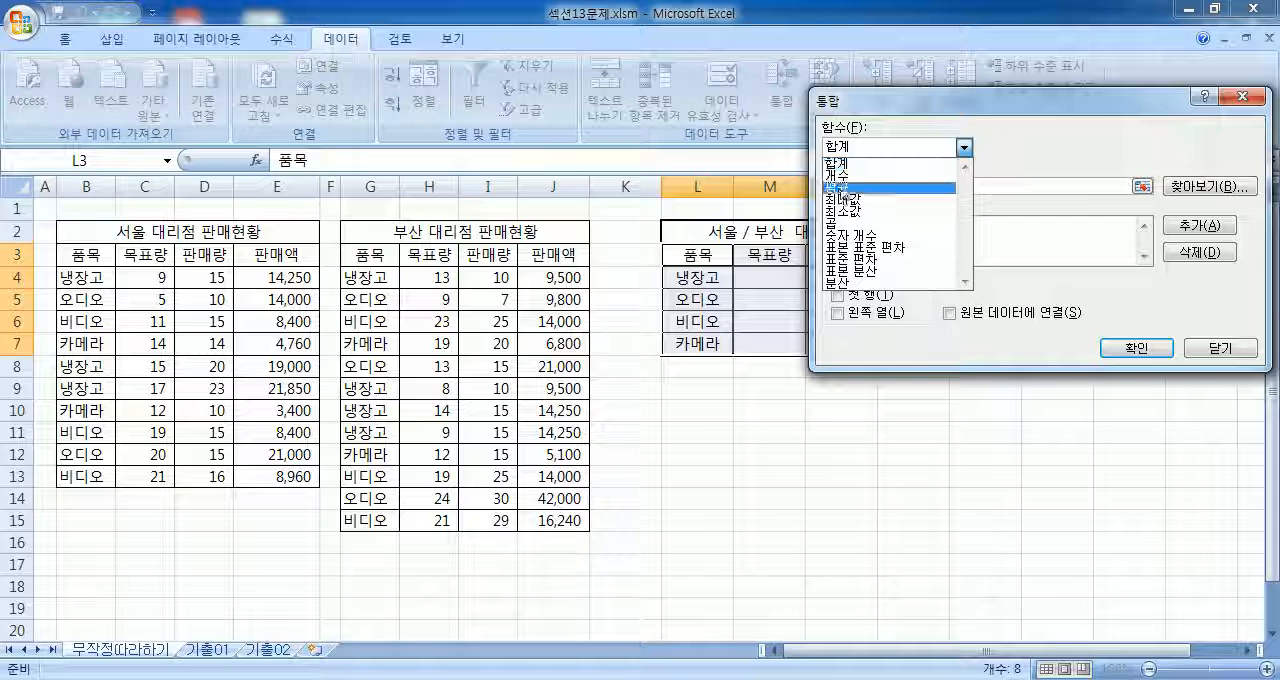
pyautogui.click(850, 186)
pyautogui.click(852, 152)
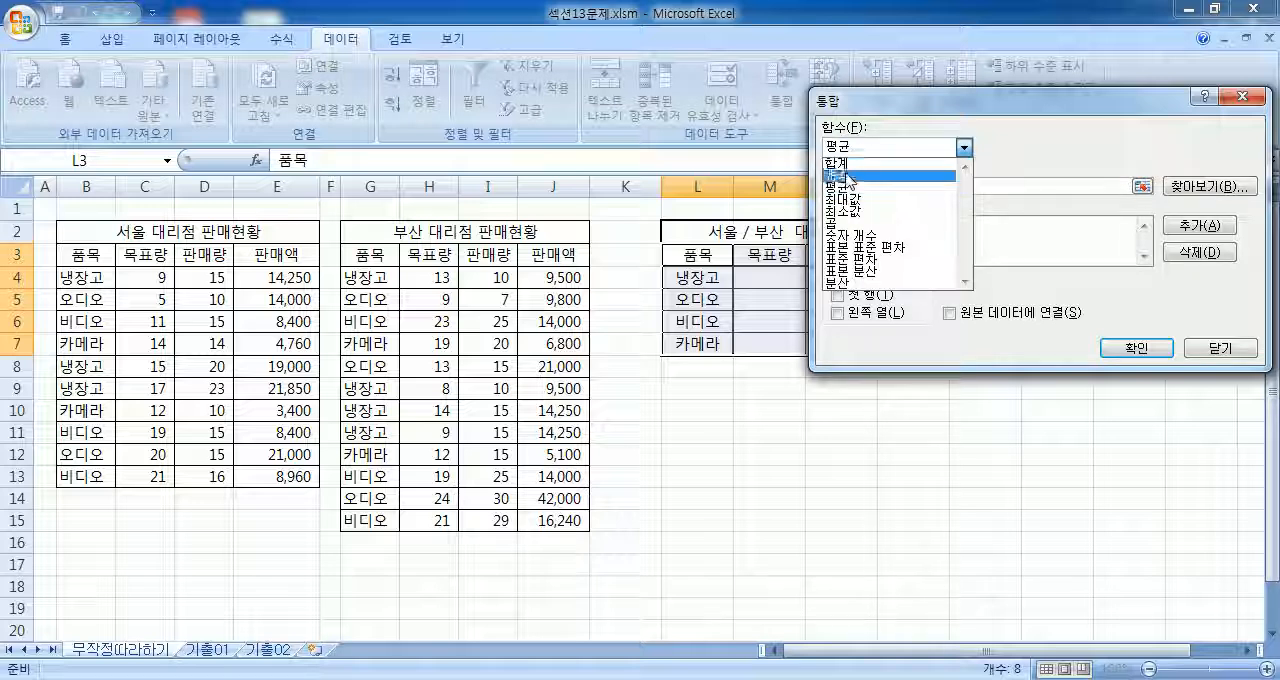
pyautogui.click(848, 164)
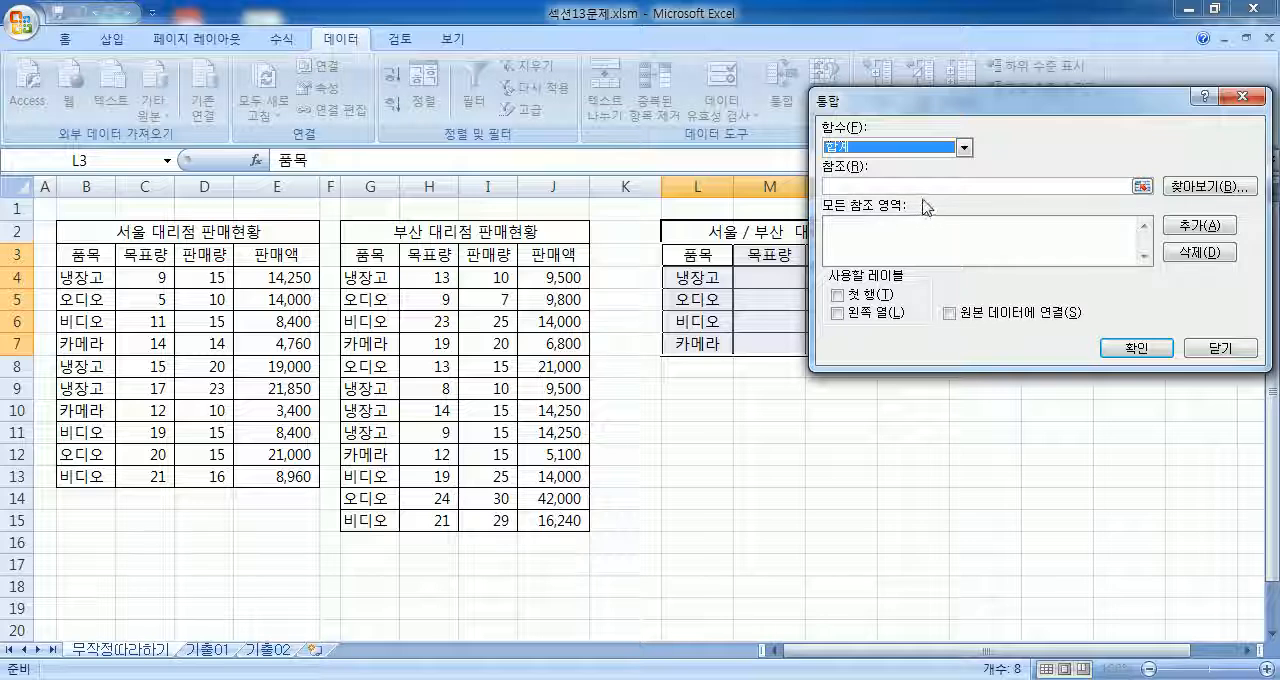
pyautogui.click(885, 187)
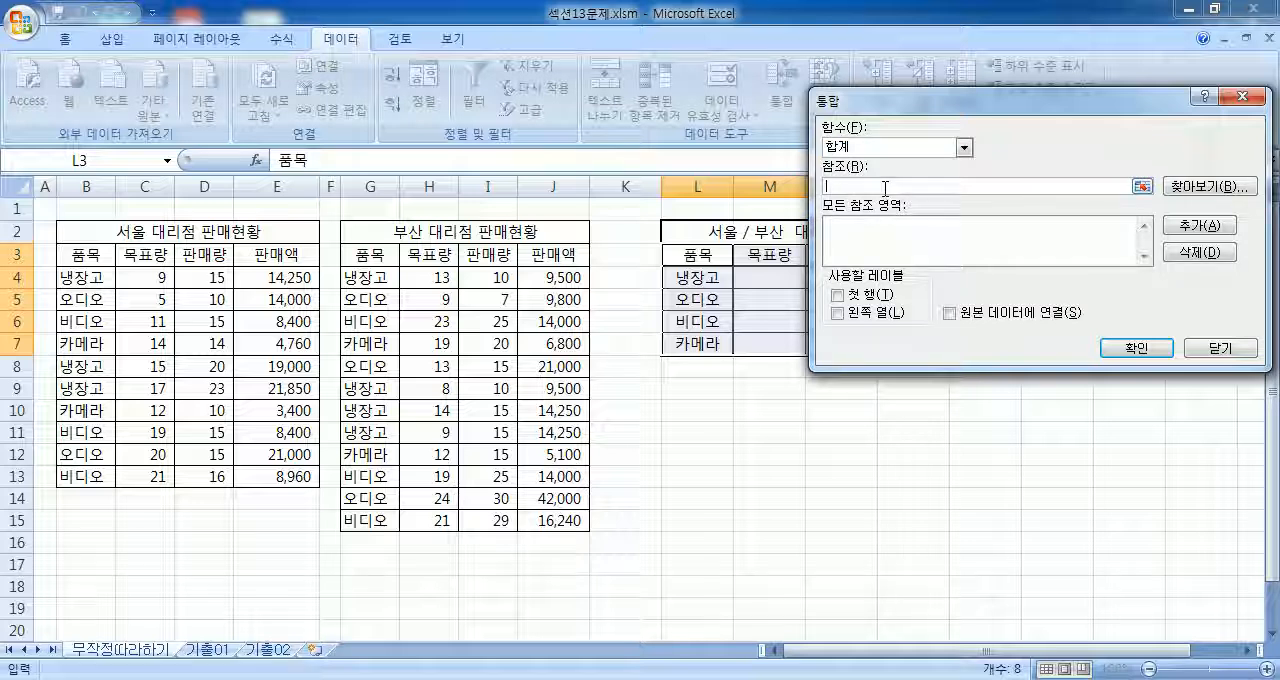
pyautogui.click(868, 146)
pyautogui.click(866, 148)
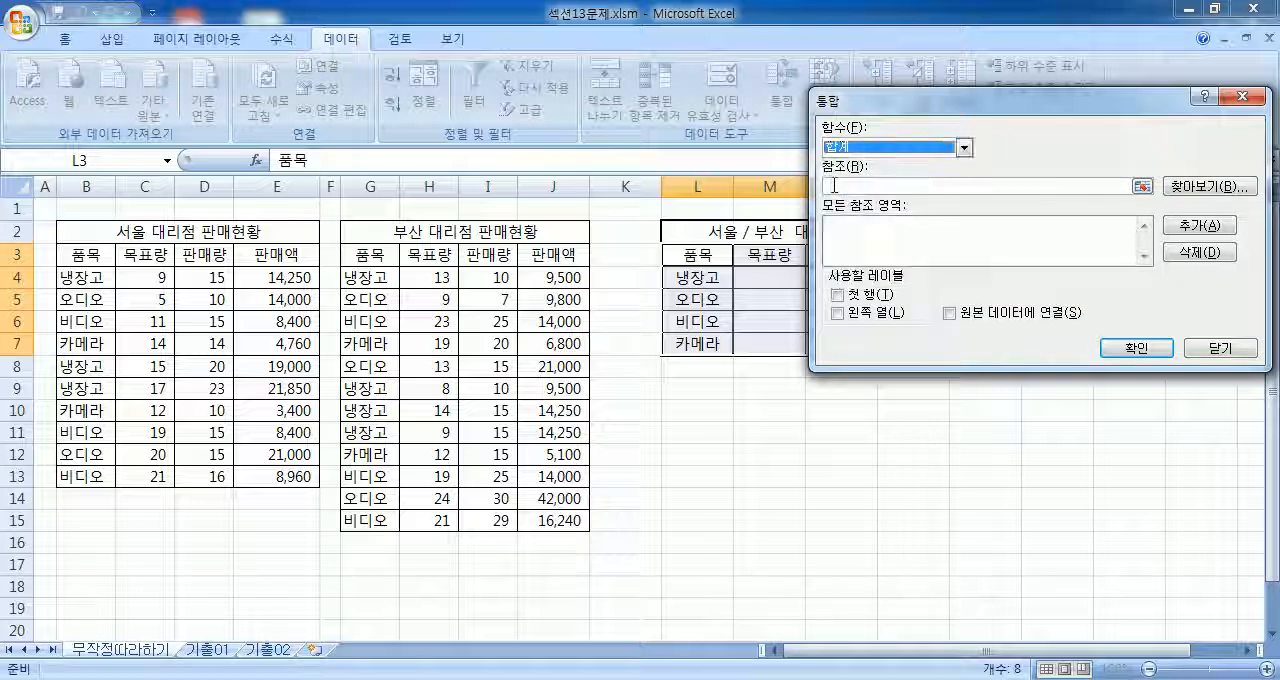
# Step: Add B3:E13 and G3:J15 as consolidation references and use both the 첫 행 and 왼쪽 열 labels
pyautogui.click(842, 187)
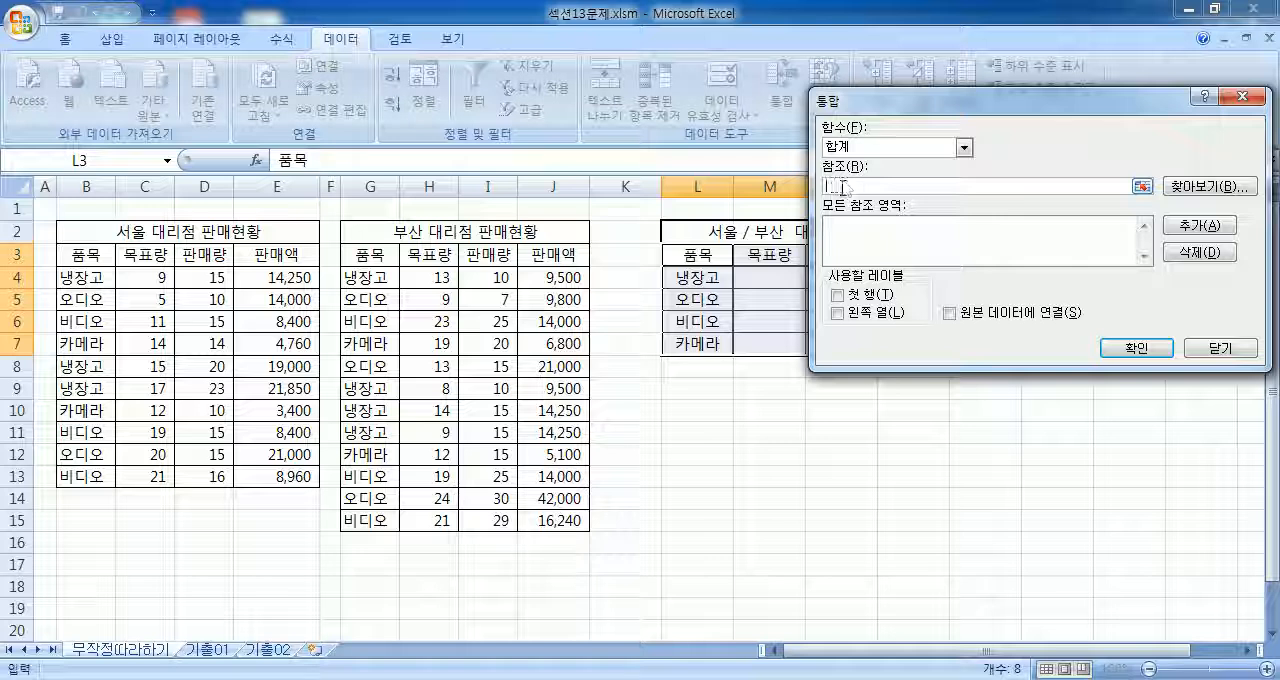
pyautogui.click(83, 256)
pyautogui.moveTo(83, 256); pyautogui.dragTo(274, 476)
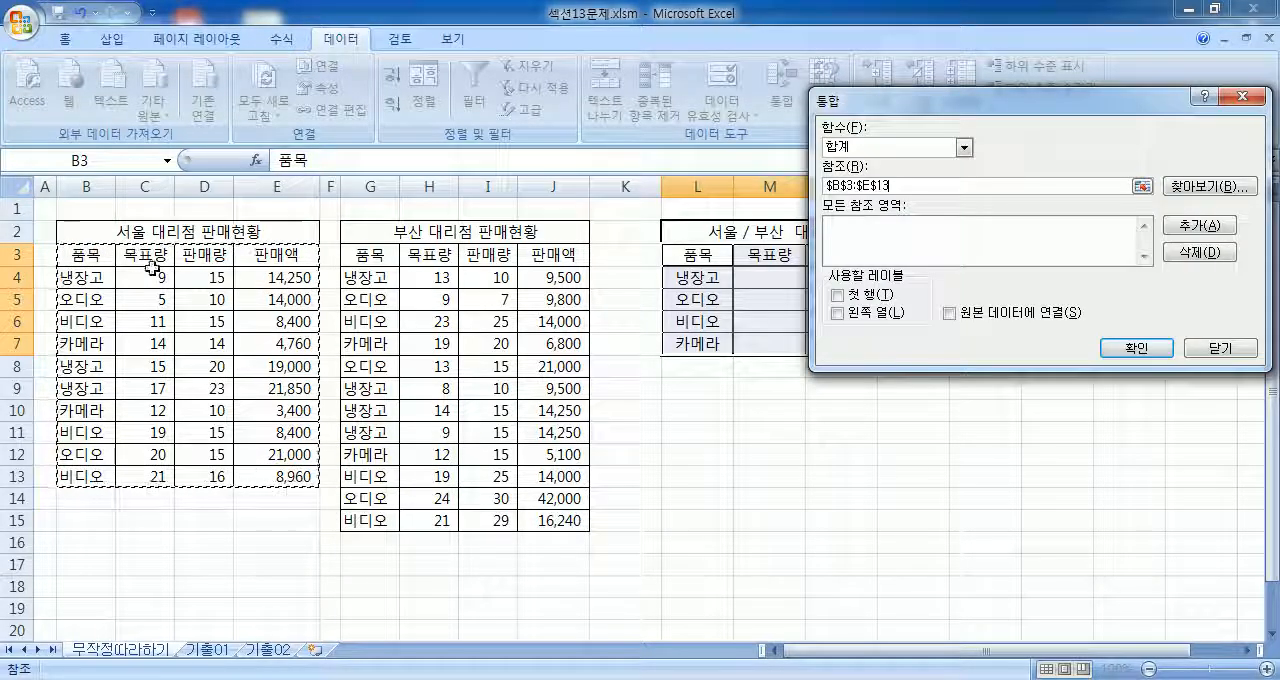
pyautogui.click(1215, 227)
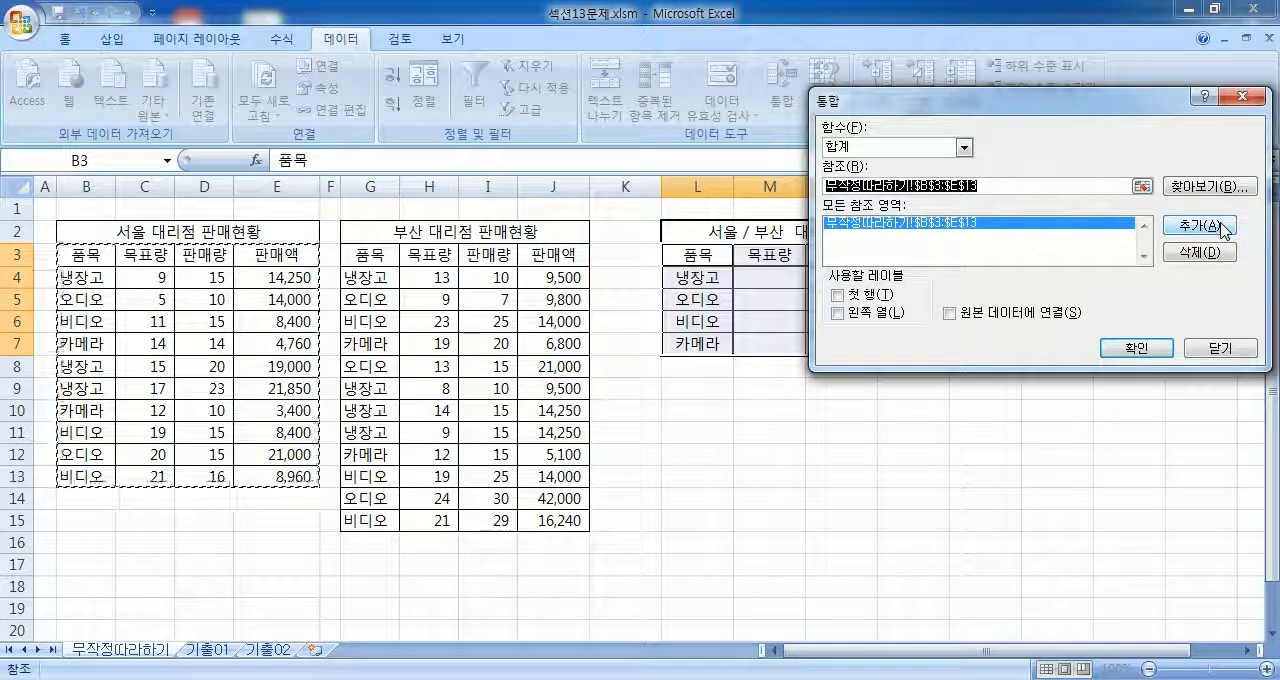
pyautogui.moveTo(378, 262); pyautogui.dragTo(540, 521)
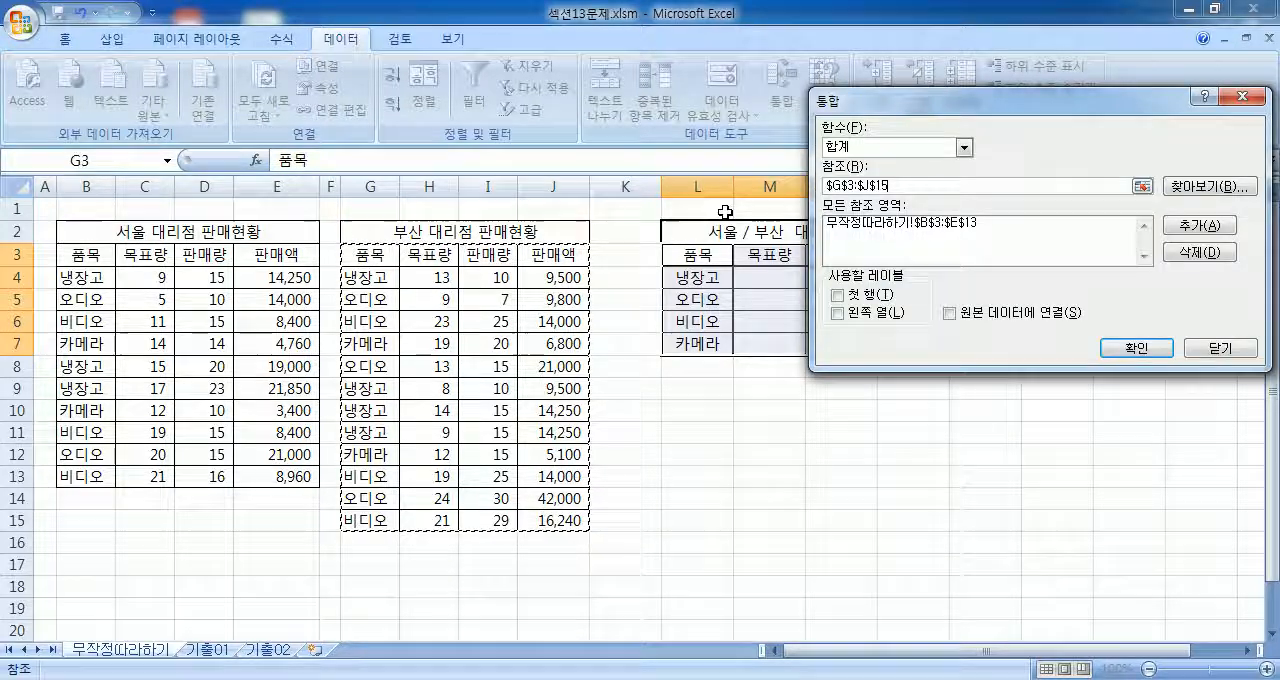
pyautogui.click(1192, 226)
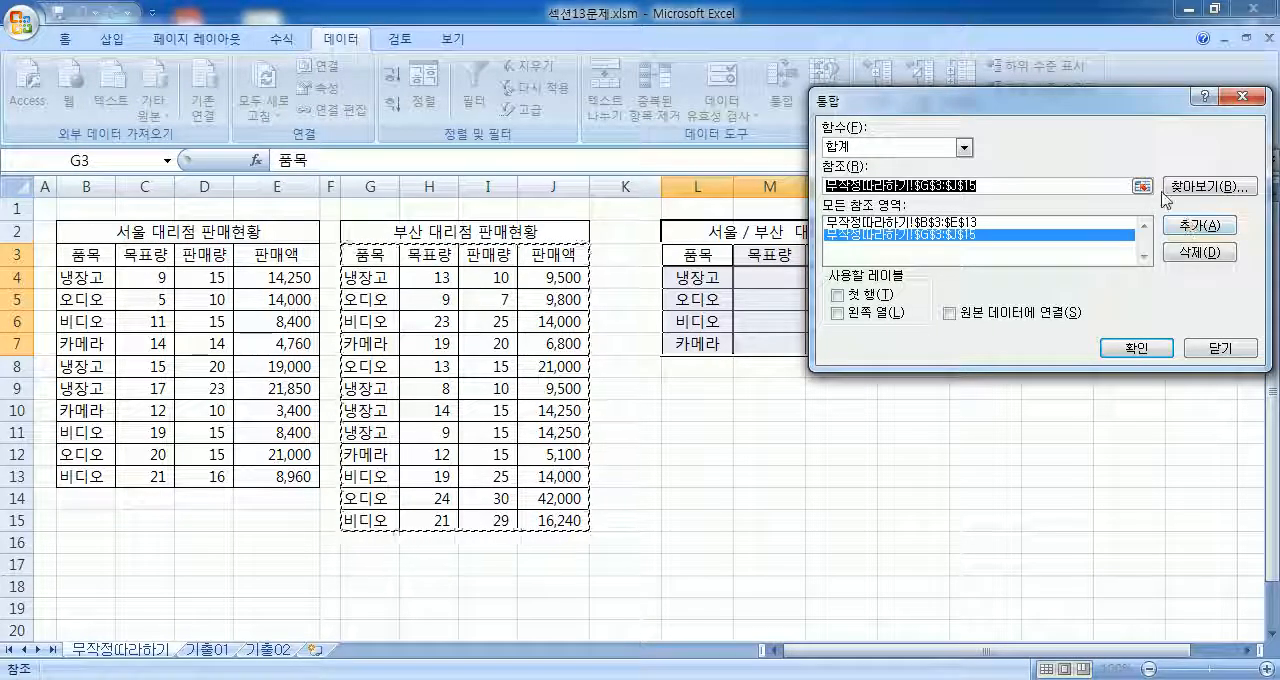
pyautogui.click(836, 295)
pyautogui.click(836, 313)
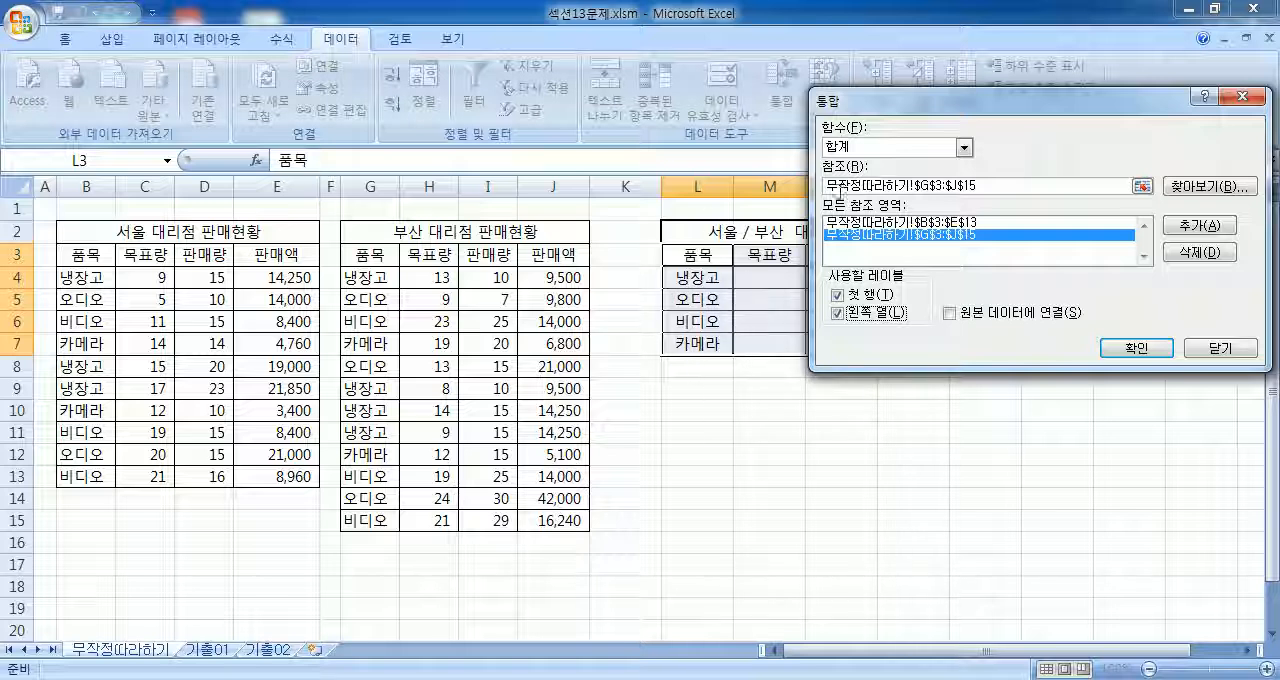
# Step: Uncover the combined table and switch the 첫 행 and 왼쪽 열 label options off and back on
pyautogui.moveTo(870, 113); pyautogui.dragTo(843, 388)
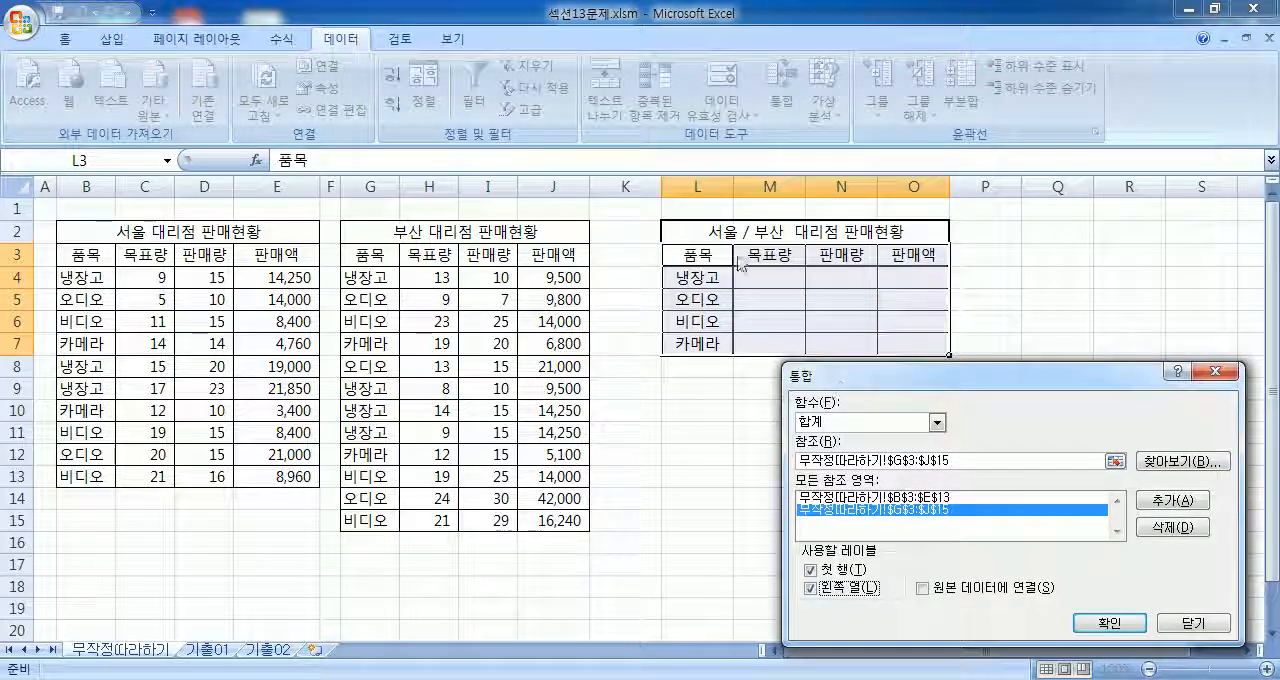
pyautogui.moveTo(843, 377); pyautogui.dragTo(1030, 118)
pyautogui.click(1026, 316)
pyautogui.click(1026, 316)
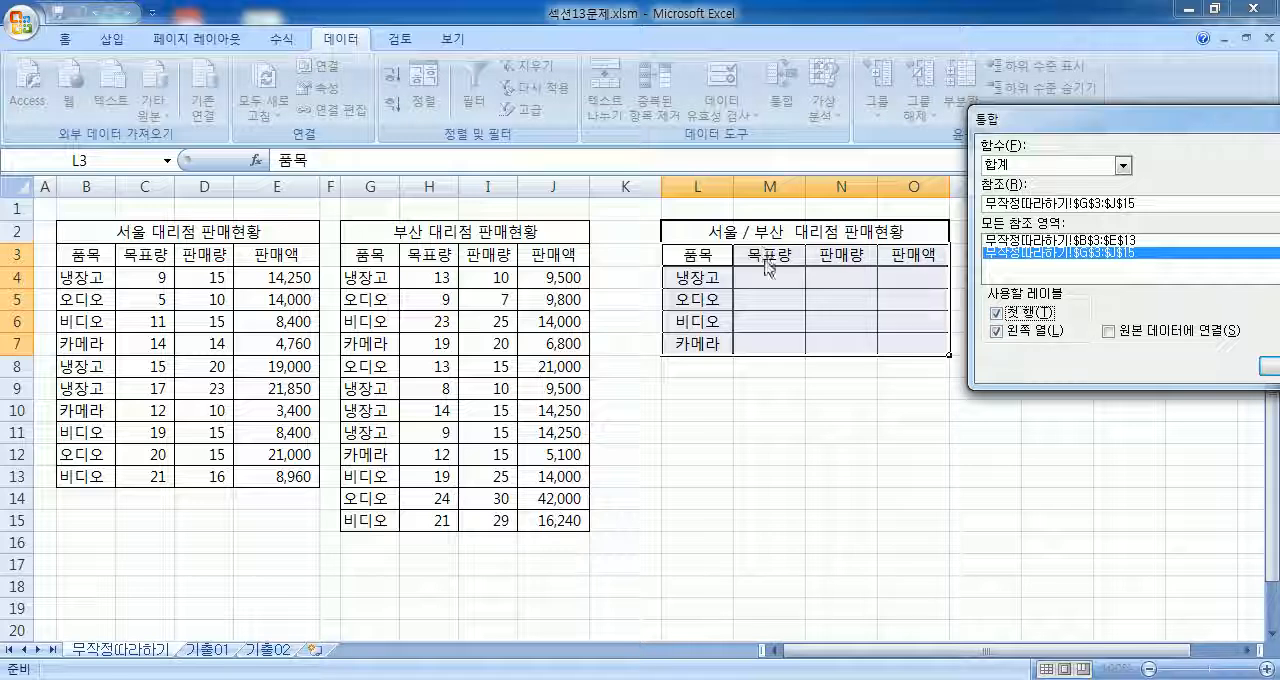
pyautogui.click(1020, 332)
pyautogui.click(1022, 333)
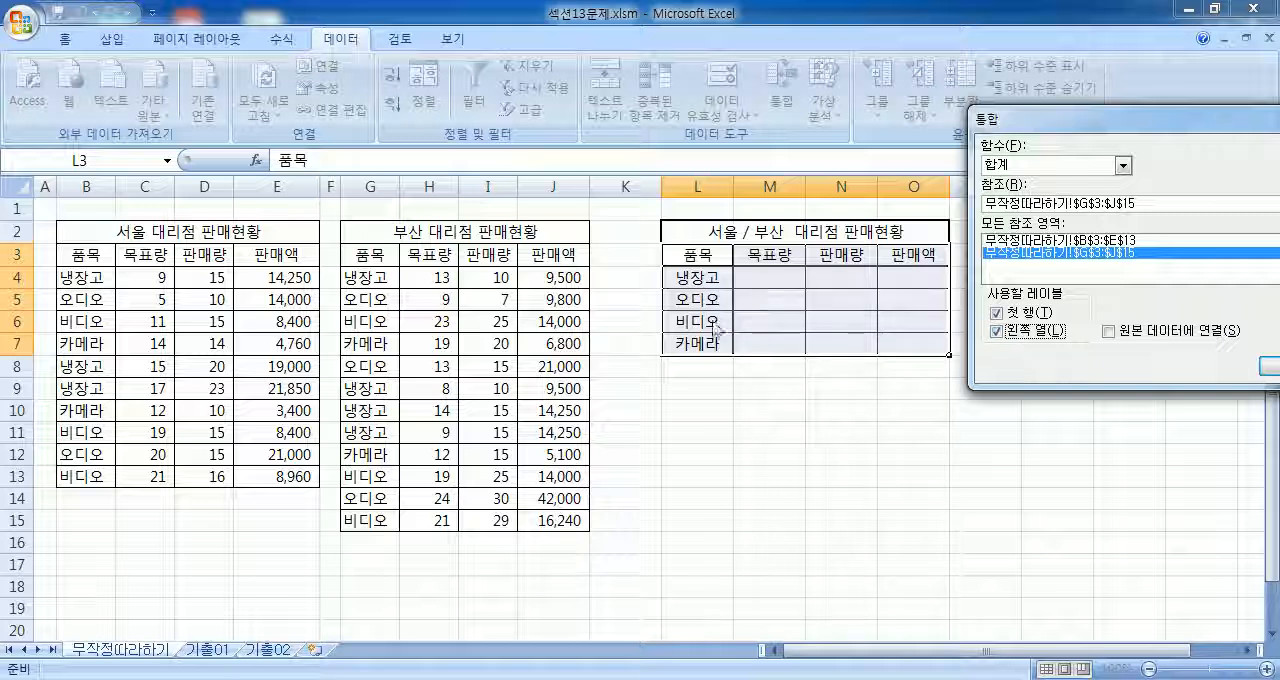
# Step: Check both reference ranges and run the 합계 consolidation into L3:O7
pyautogui.moveTo(1062, 125); pyautogui.dragTo(842, 143)
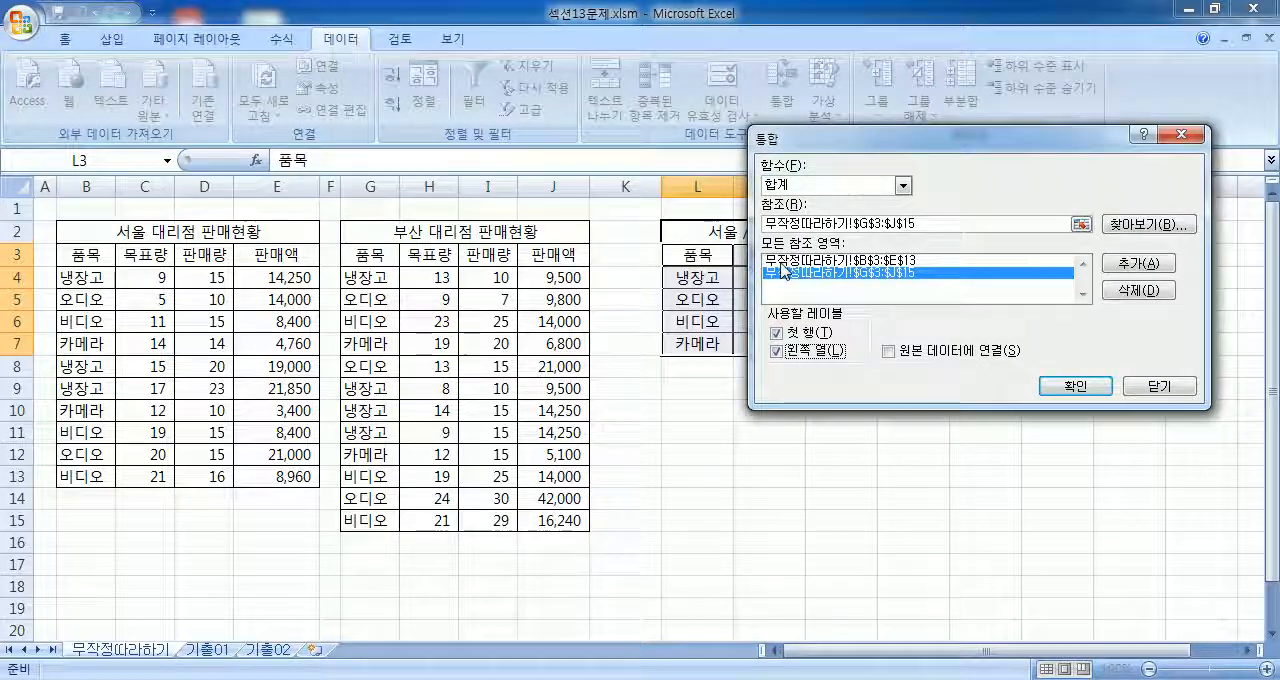
pyautogui.click(781, 261)
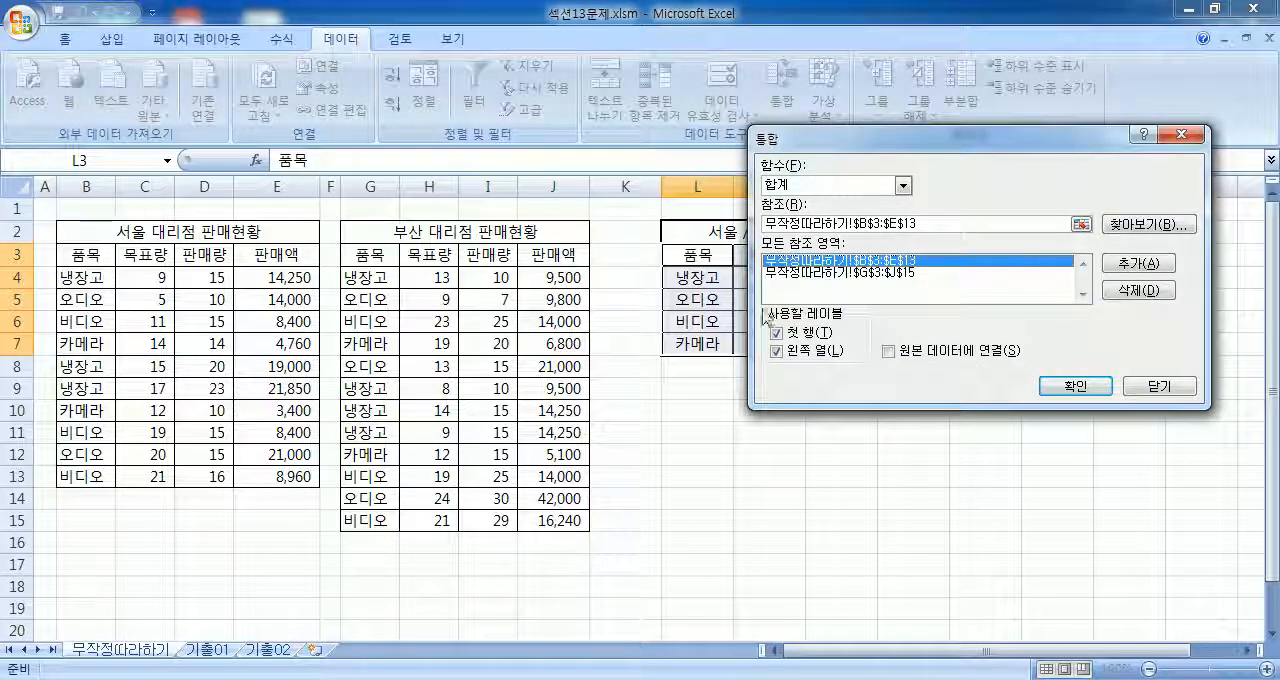
pyautogui.click(835, 272)
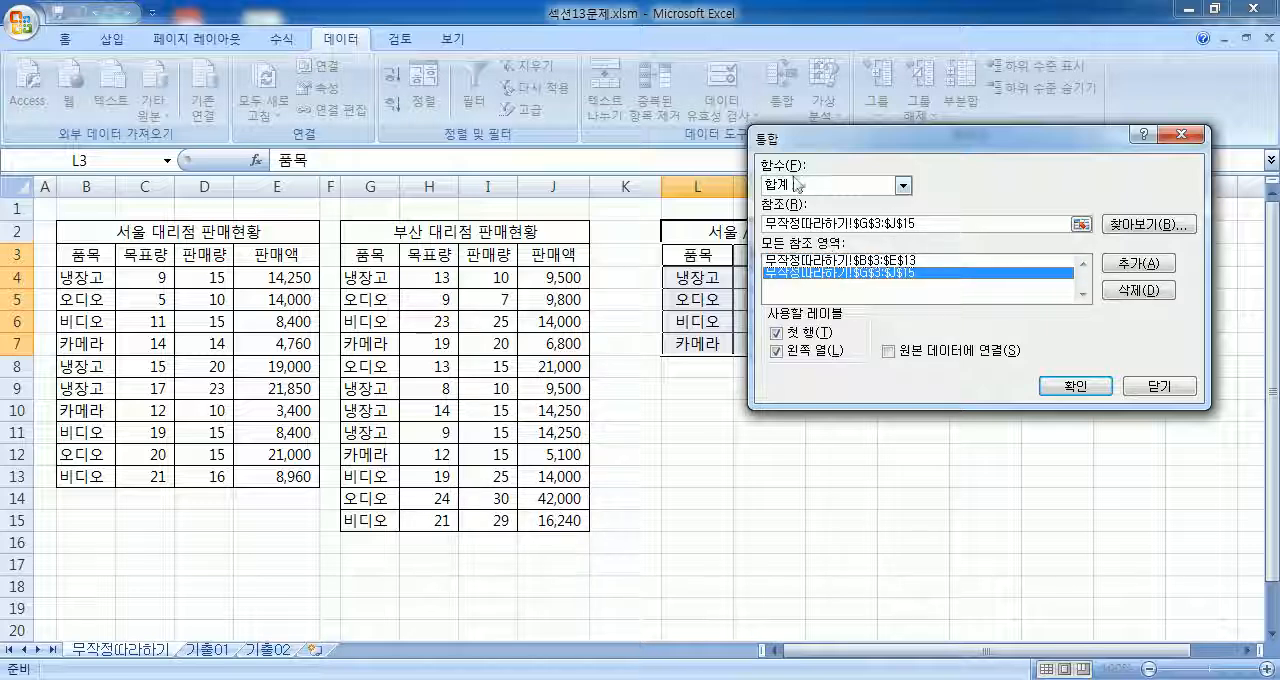
pyautogui.click(1042, 385)
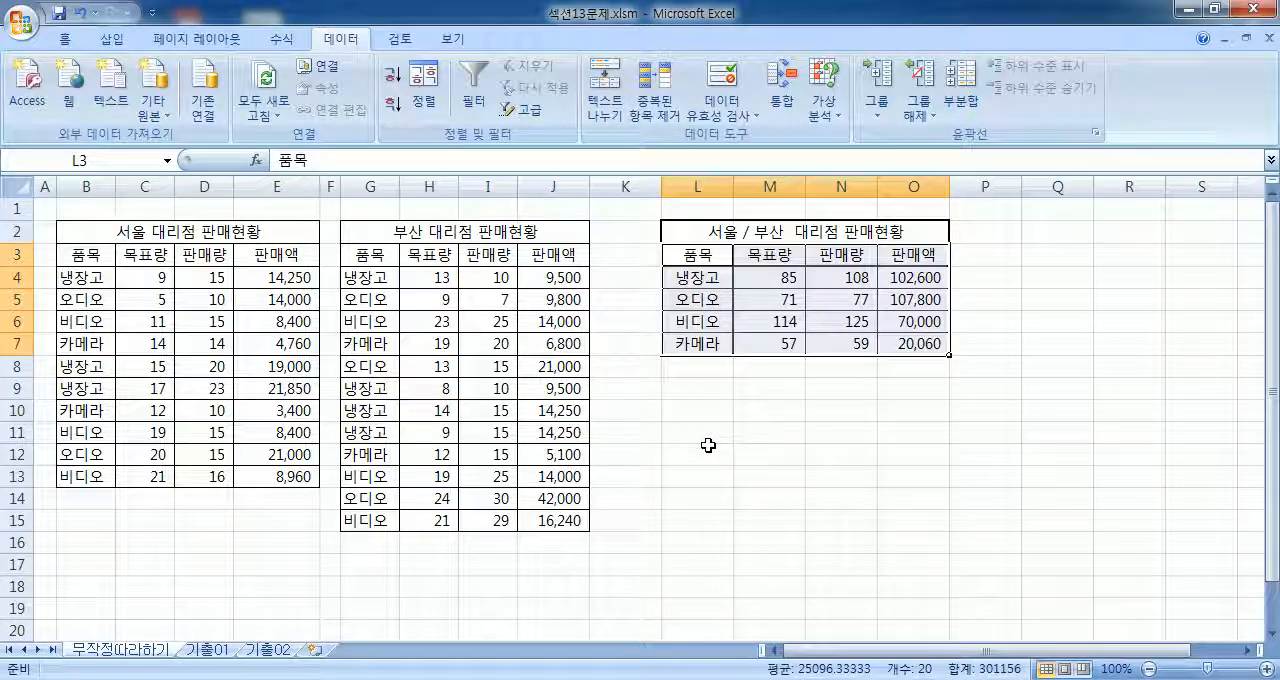
pyautogui.click(707, 445)
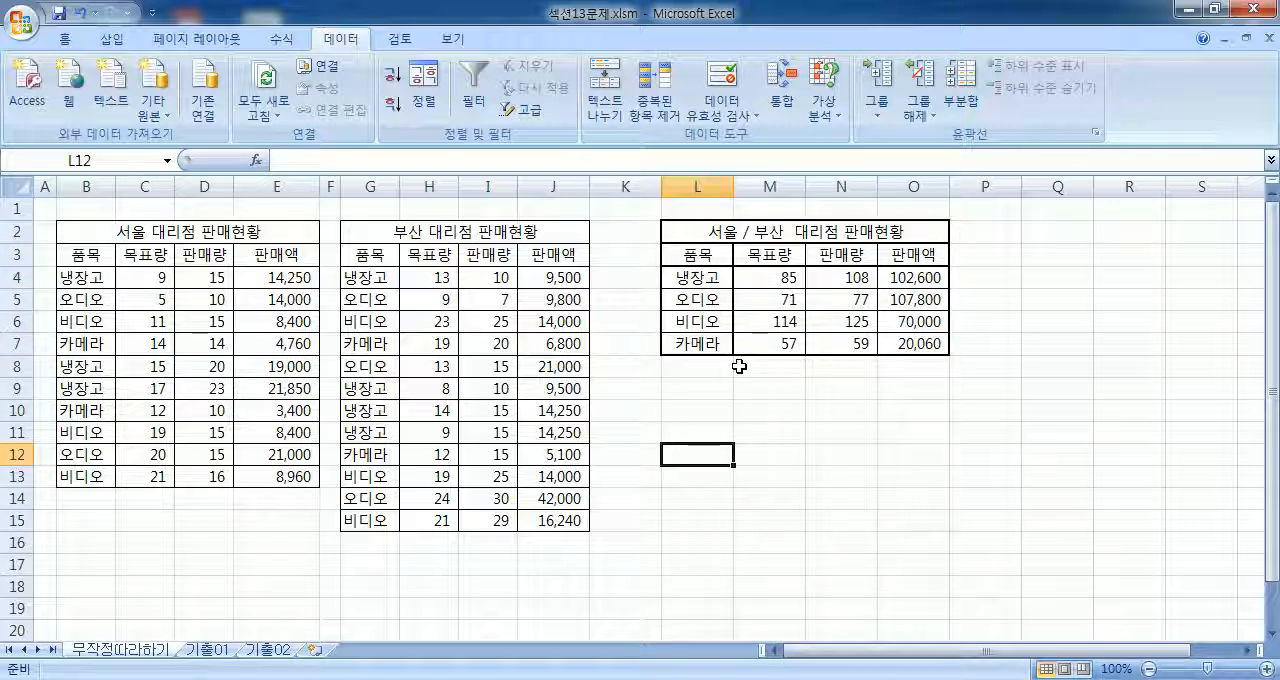
# Step: Clear the consolidated values in M4:O7 of the combined sales table
pyautogui.moveTo(766, 286); pyautogui.dragTo(918, 350)
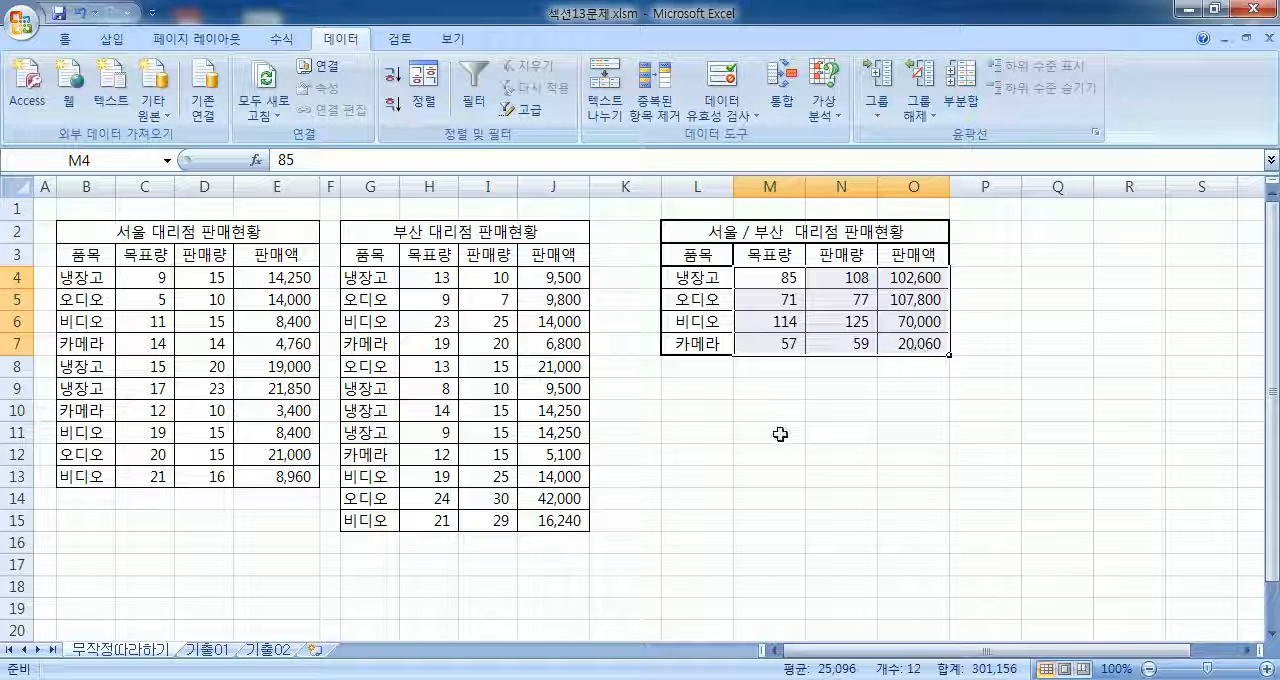
pyautogui.click(777, 434)
pyautogui.moveTo(775, 279); pyautogui.dragTo(928, 343)
pyautogui.press('Delete')
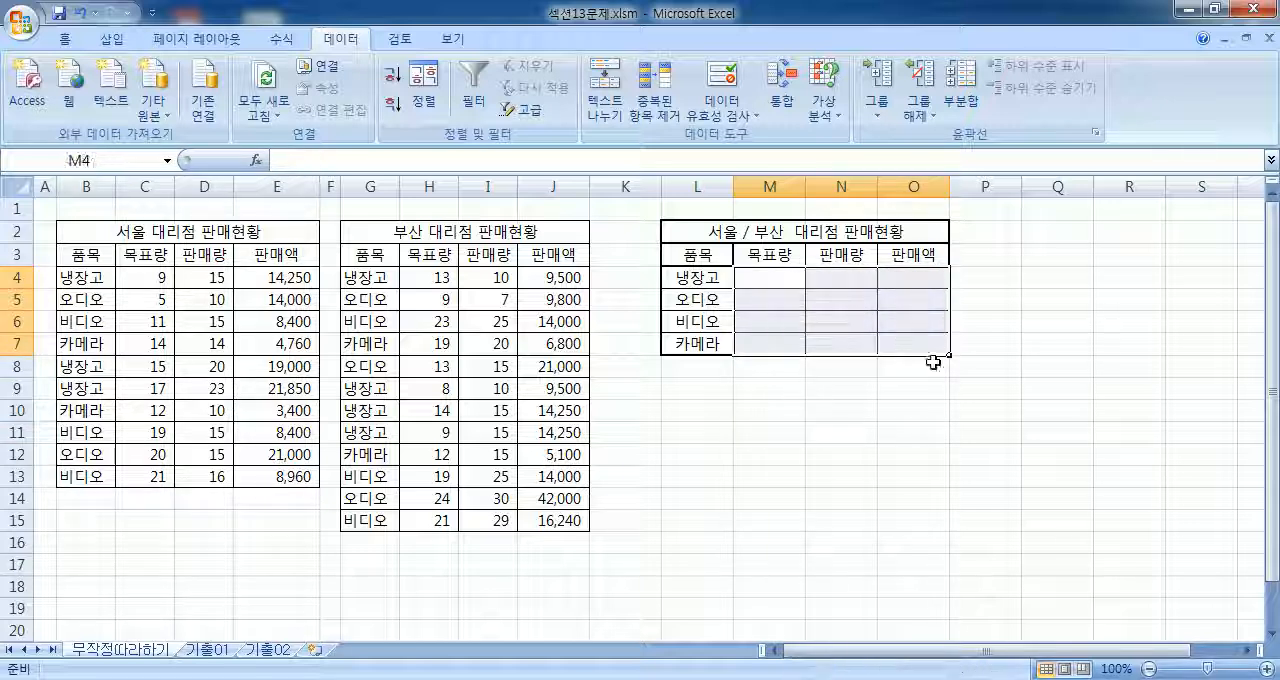
# Step: Start a consolidation into L3:O7, switching the function to 평균 and back to 합계
pyautogui.moveTo(757, 277); pyautogui.dragTo(912, 366)
pyautogui.click(854, 498)
pyautogui.moveTo(720, 252); pyautogui.dragTo(931, 344)
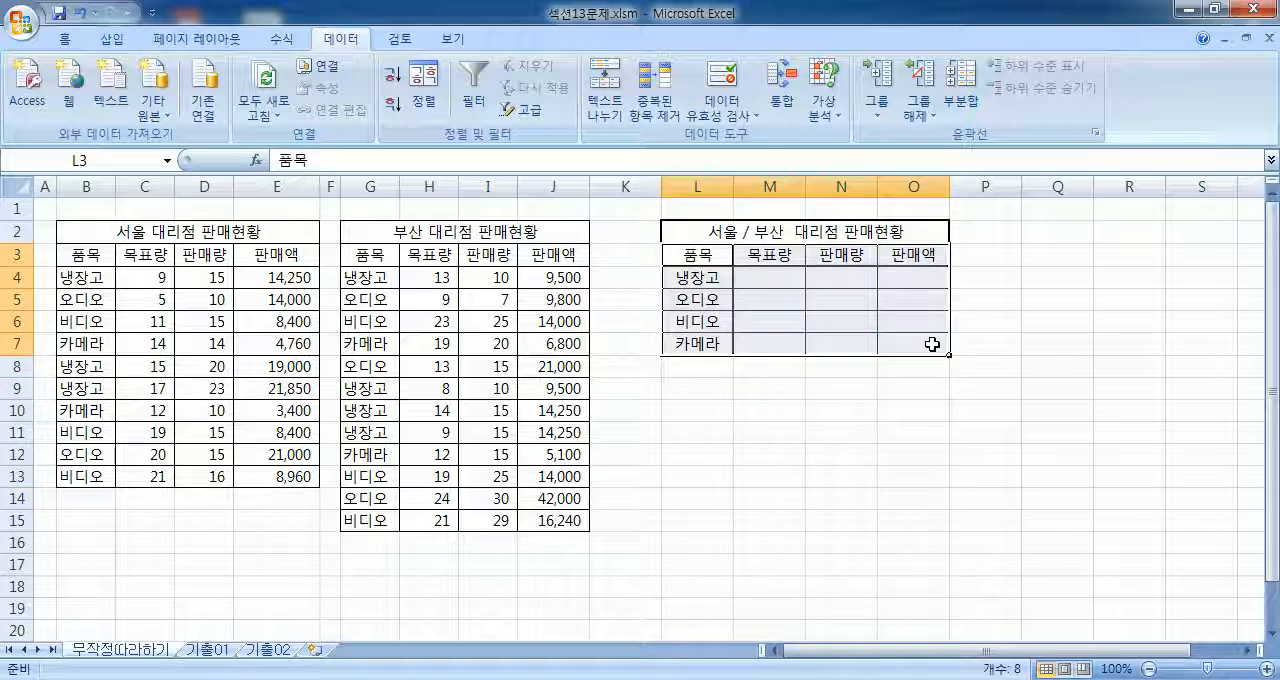
pyautogui.moveTo(697, 256); pyautogui.dragTo(914, 344)
pyautogui.click(781, 92)
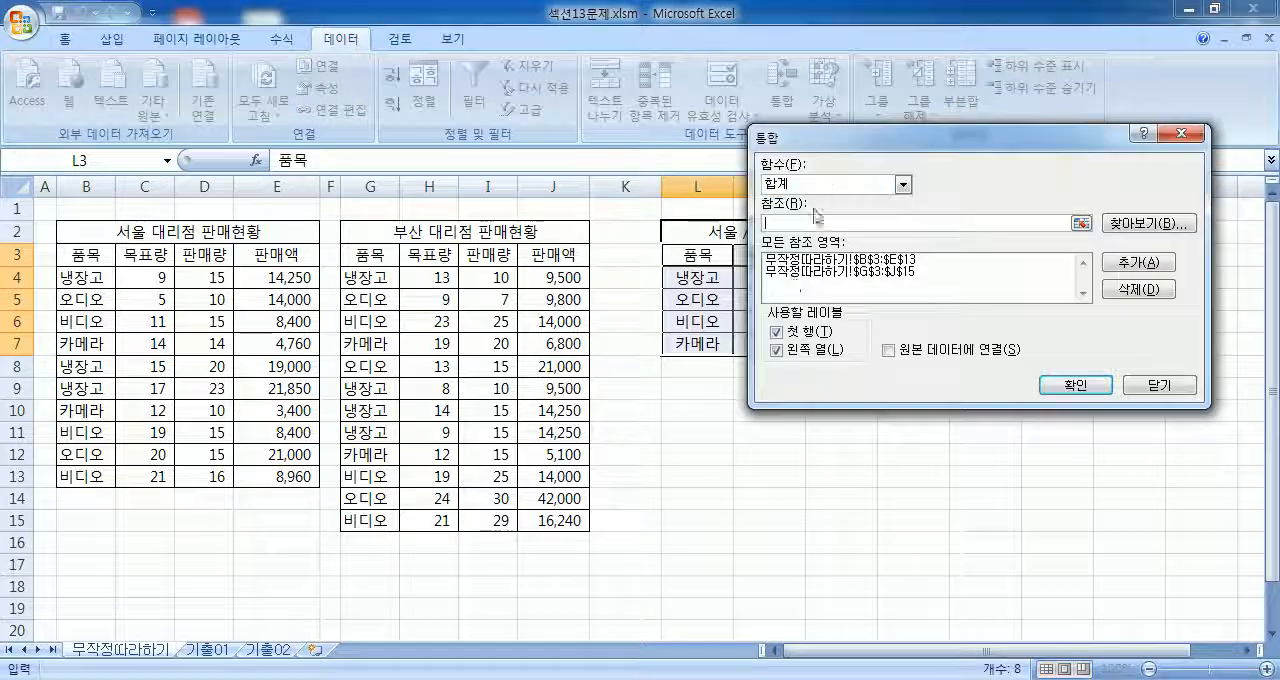
pyautogui.click(825, 186)
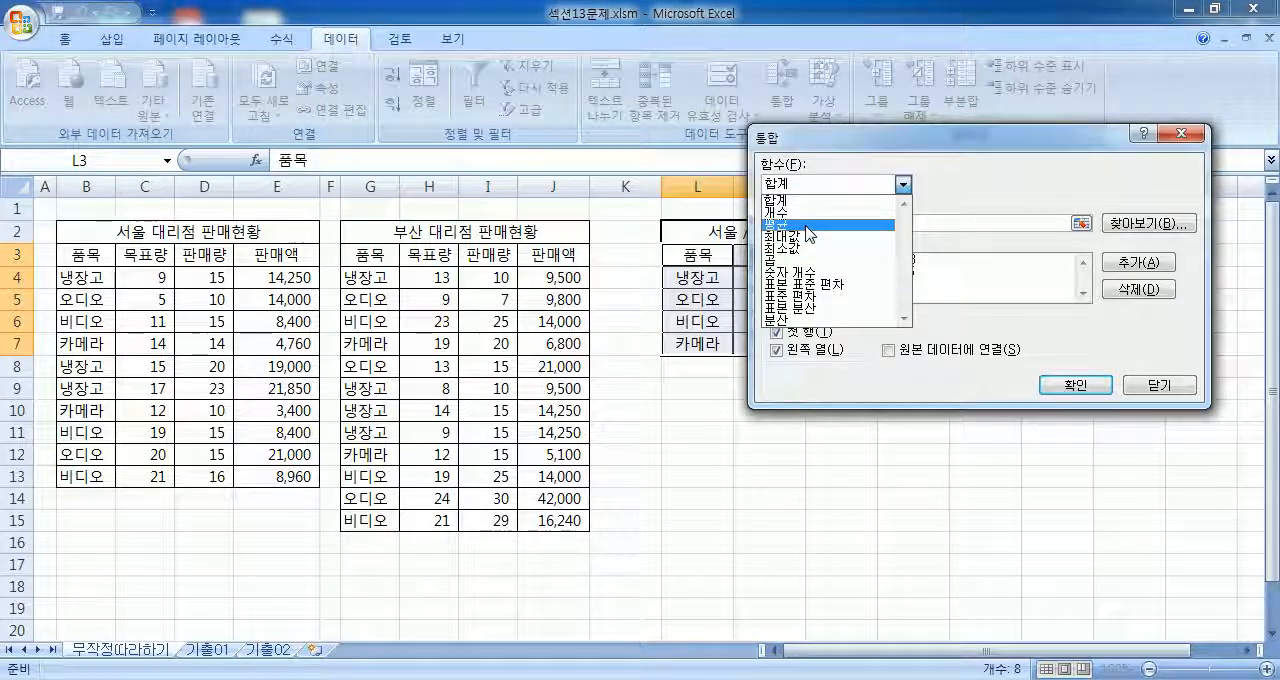
pyautogui.click(810, 233)
pyautogui.click(797, 183)
pyautogui.click(805, 197)
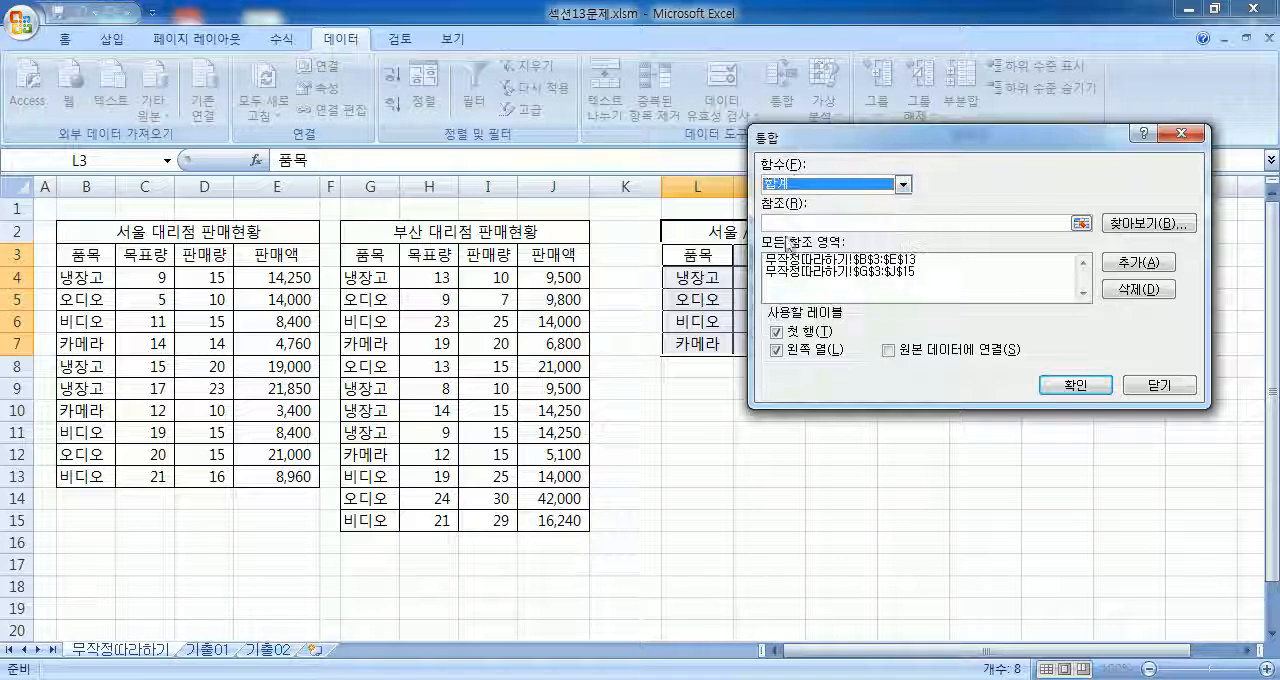
# Step: Delete the B3:E13 and G3:J15 entries from the consolidation's reference list
pyautogui.click(858, 262)
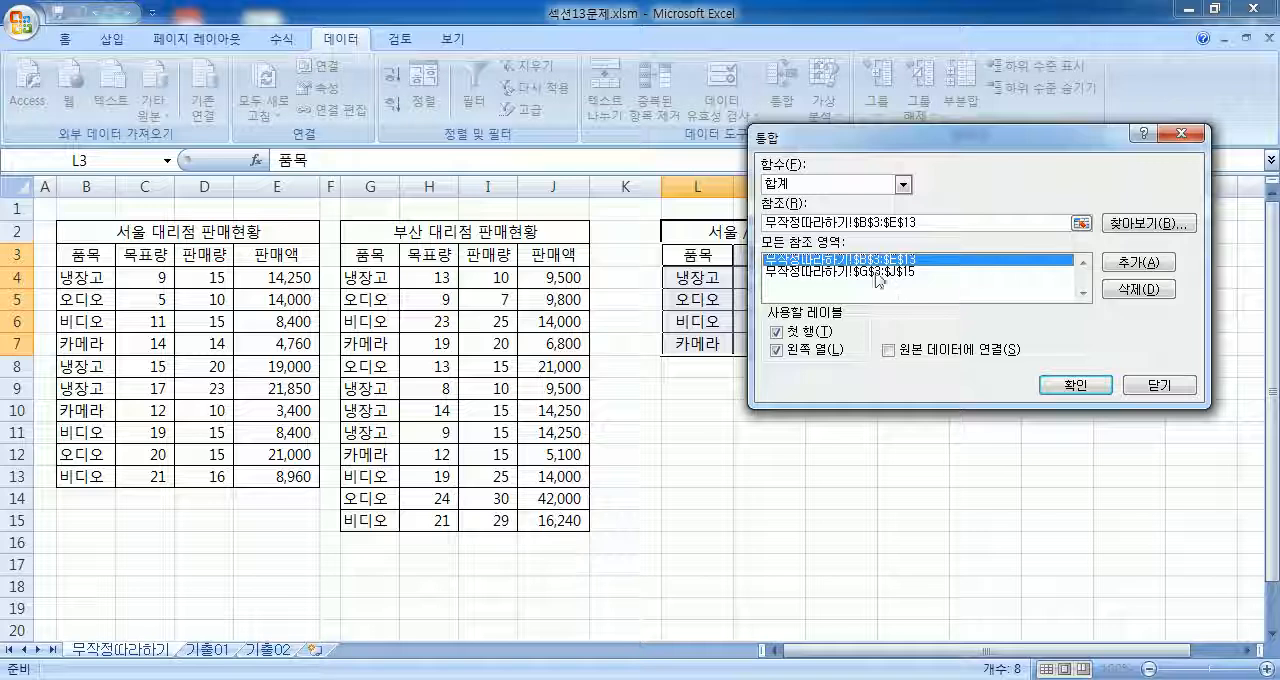
pyautogui.click(882, 272)
pyautogui.click(1127, 292)
pyautogui.click(902, 262)
pyautogui.click(1122, 290)
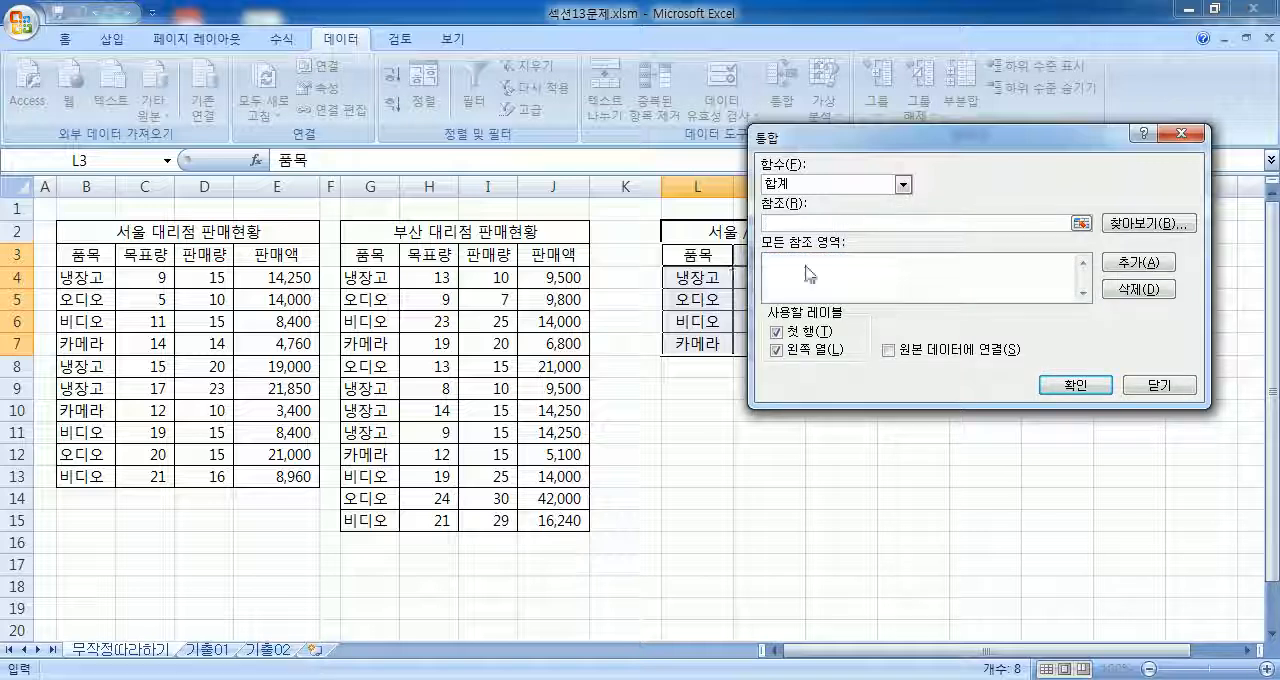
# Step: Add B3:E13 and G3:J15 as consolidation references again and run the 합계 consolidation into L3:O7
pyautogui.click(775, 224)
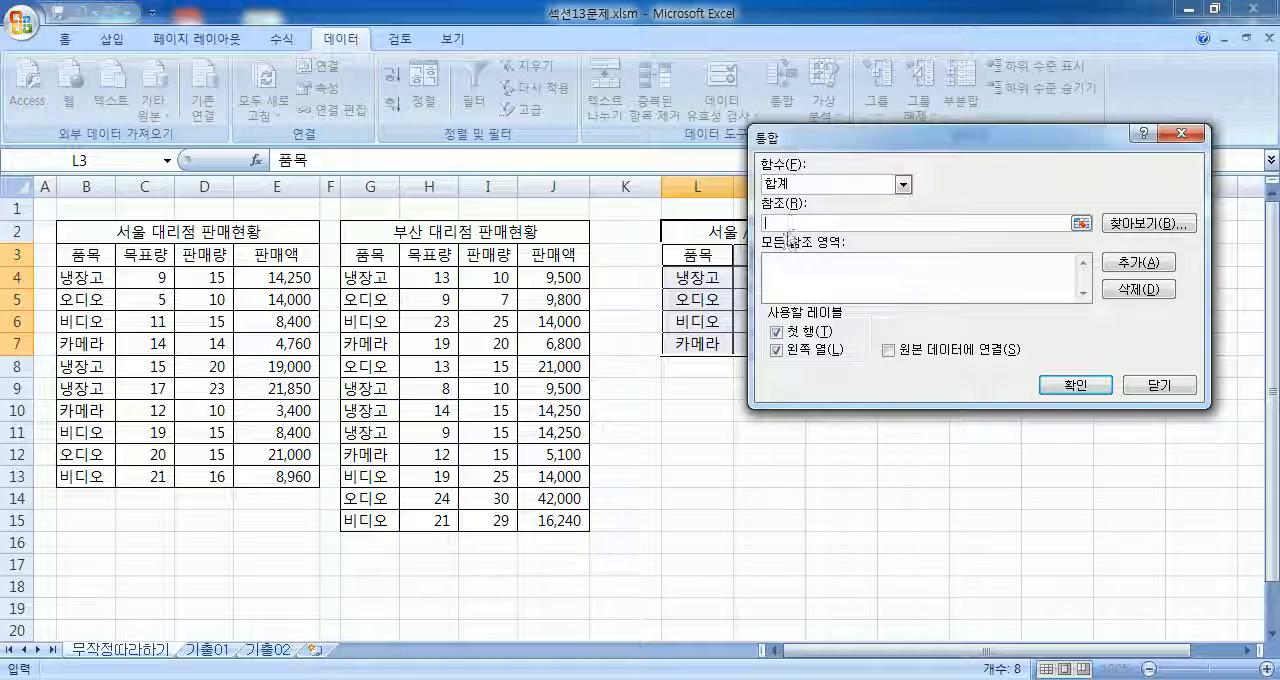
pyautogui.moveTo(75, 256); pyautogui.dragTo(283, 470)
pyautogui.click(1138, 262)
pyautogui.moveTo(368, 253); pyautogui.dragTo(545, 510)
pyautogui.click(1140, 262)
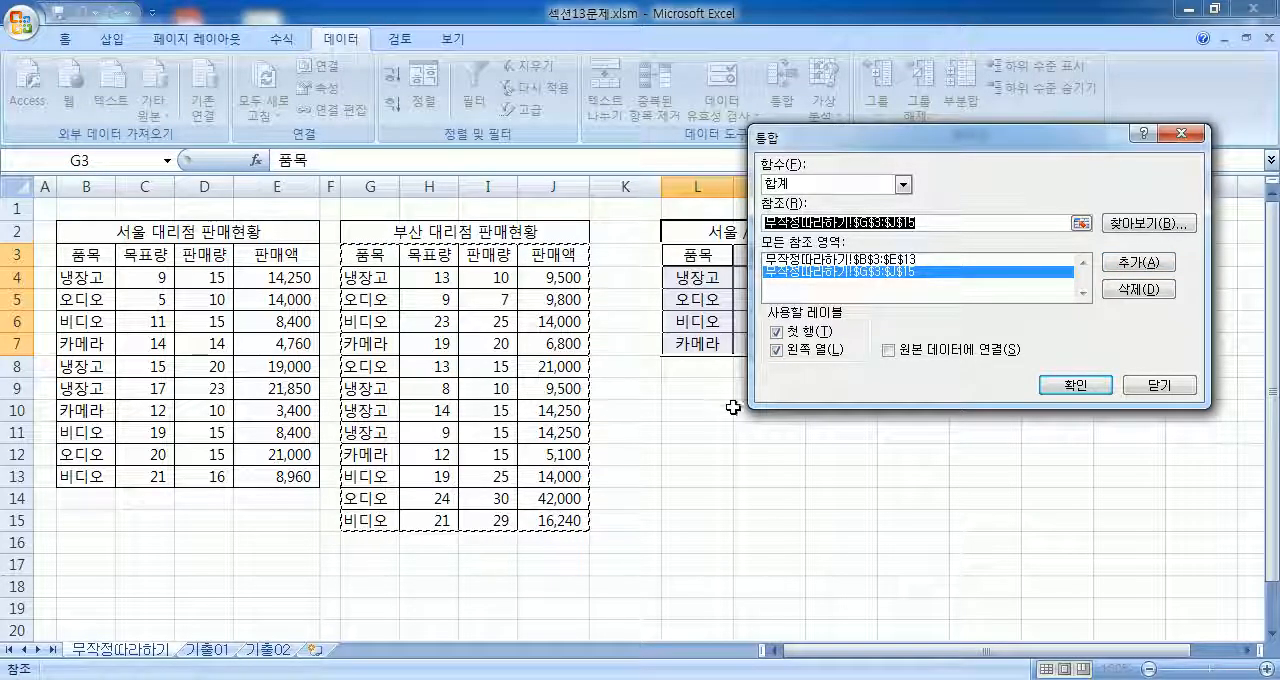
pyautogui.click(1075, 386)
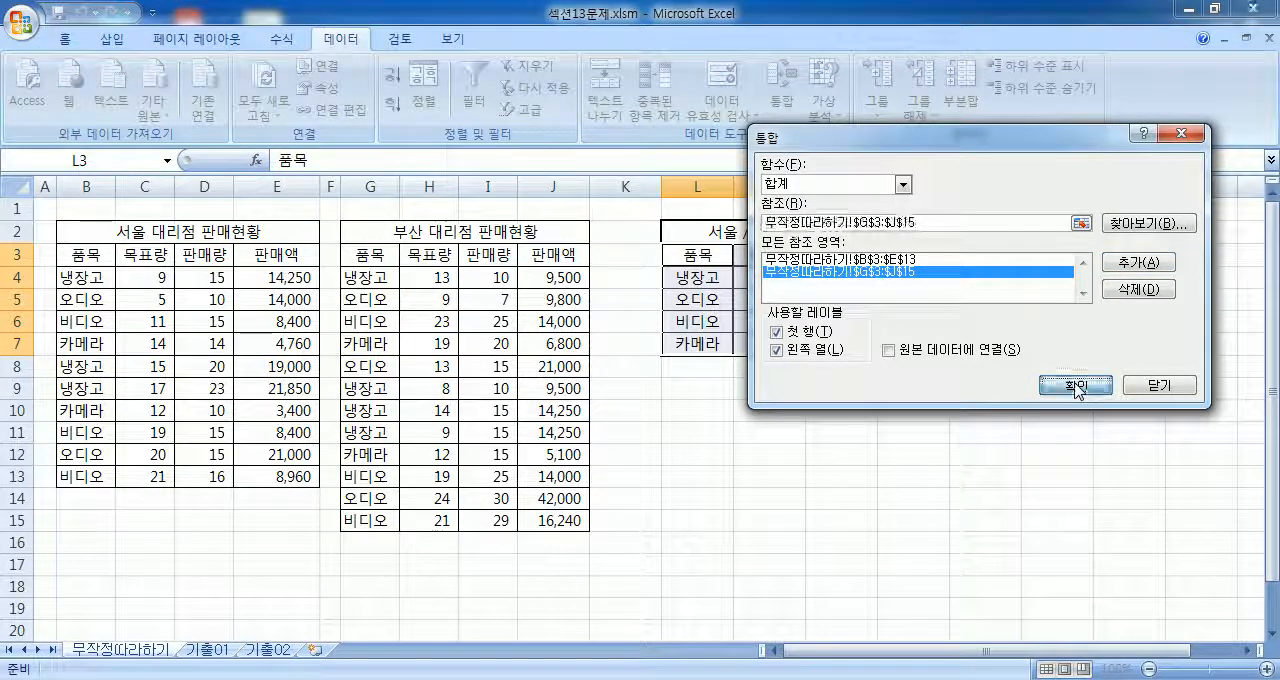
pyautogui.click(723, 430)
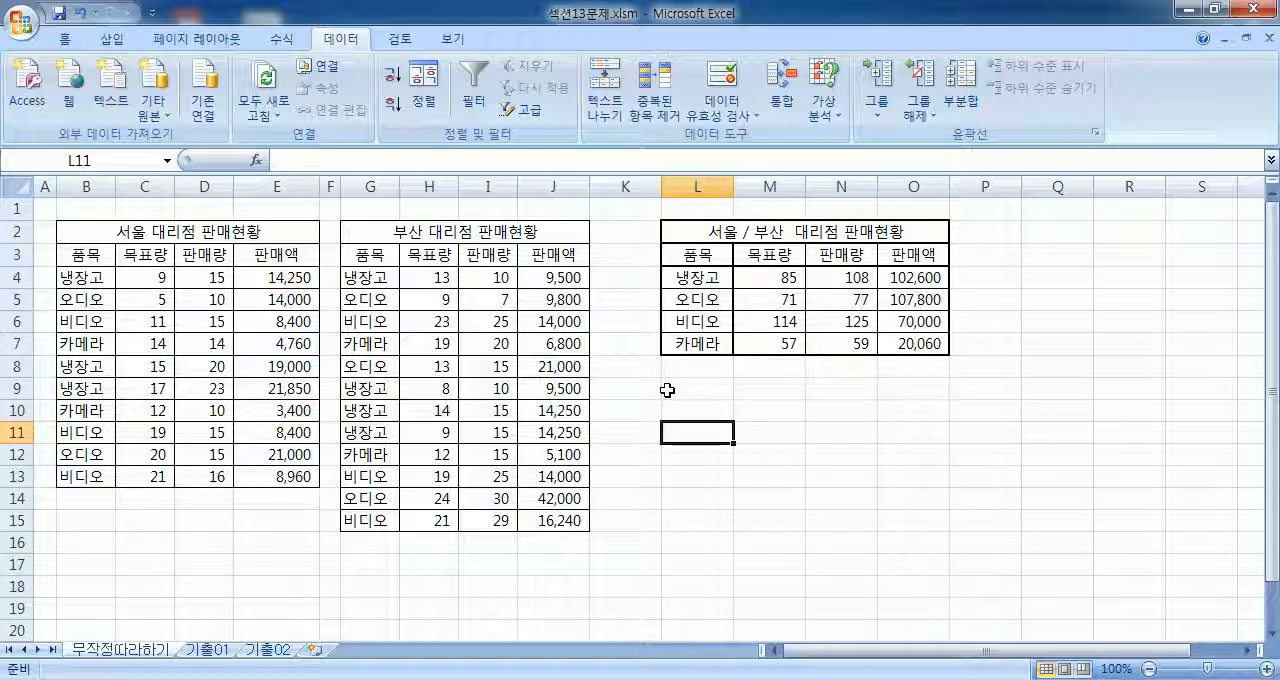
# Step: Switch to the 기출01 sheet and start a consolidation for the 국적별 평균 입국자수 table in I4:J9
pyautogui.click(206, 650)
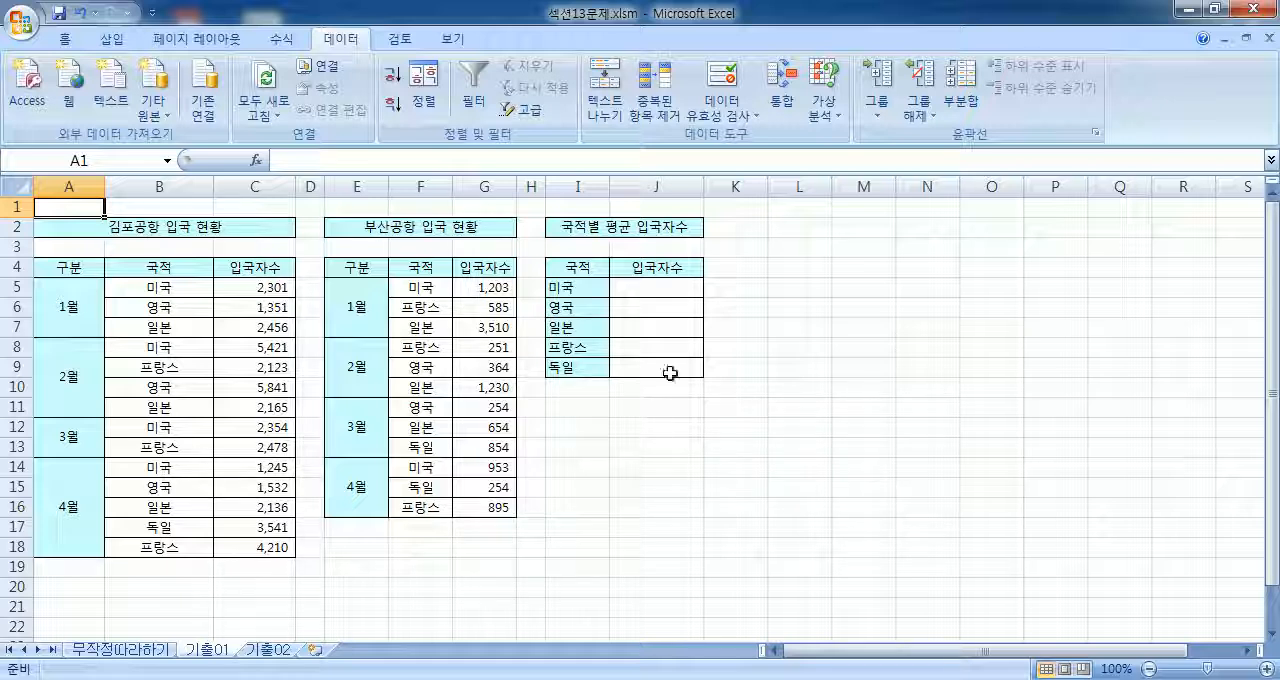
pyautogui.moveTo(580, 268); pyautogui.dragTo(688, 366)
pyautogui.moveTo(600, 276); pyautogui.dragTo(694, 372)
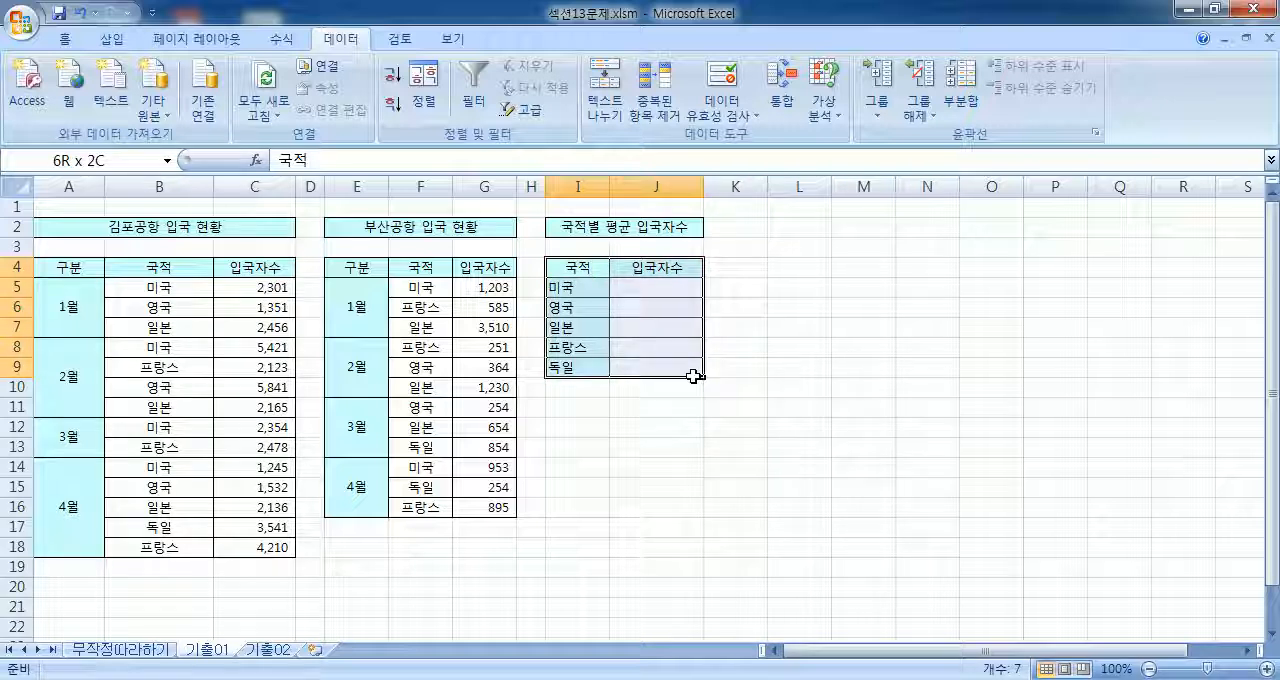
pyautogui.click(758, 392)
pyautogui.moveTo(588, 274); pyautogui.dragTo(686, 362)
pyautogui.click(781, 90)
pyautogui.moveTo(772, 137); pyautogui.dragTo(753, 120)
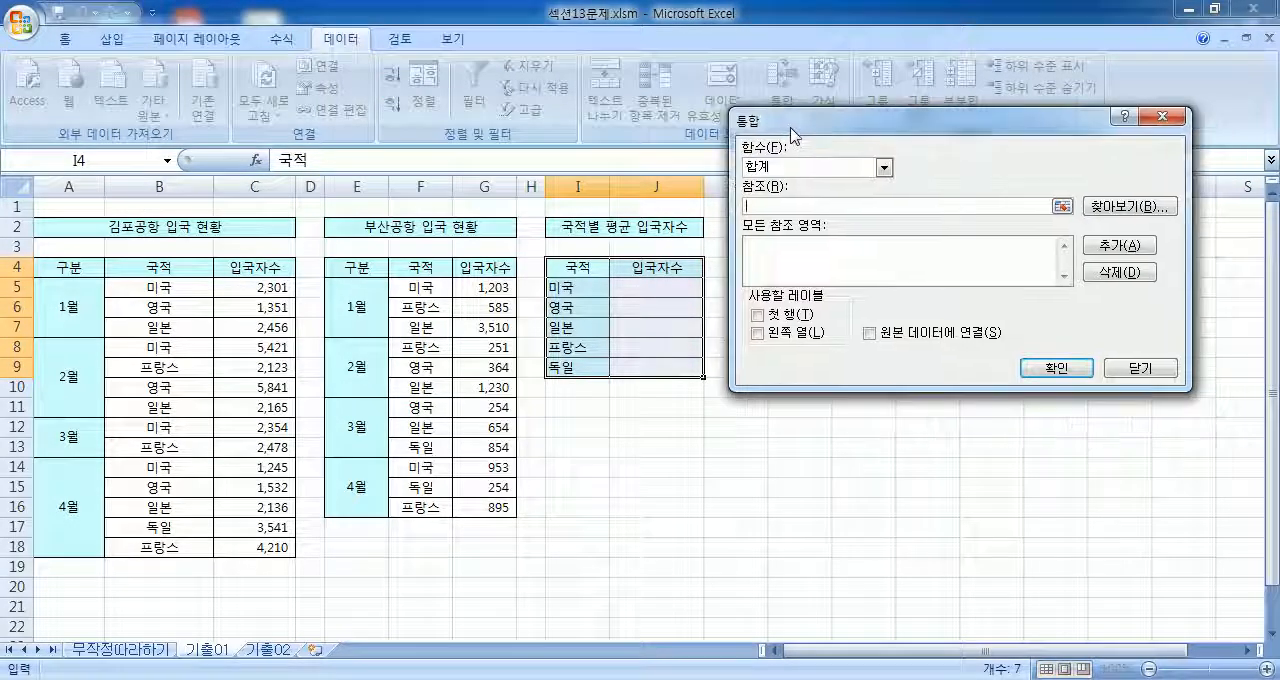
# Step: Set the consolidation function to 평균 and use both the 첫 행 and 왼쪽 열 labels
pyautogui.click(758, 336)
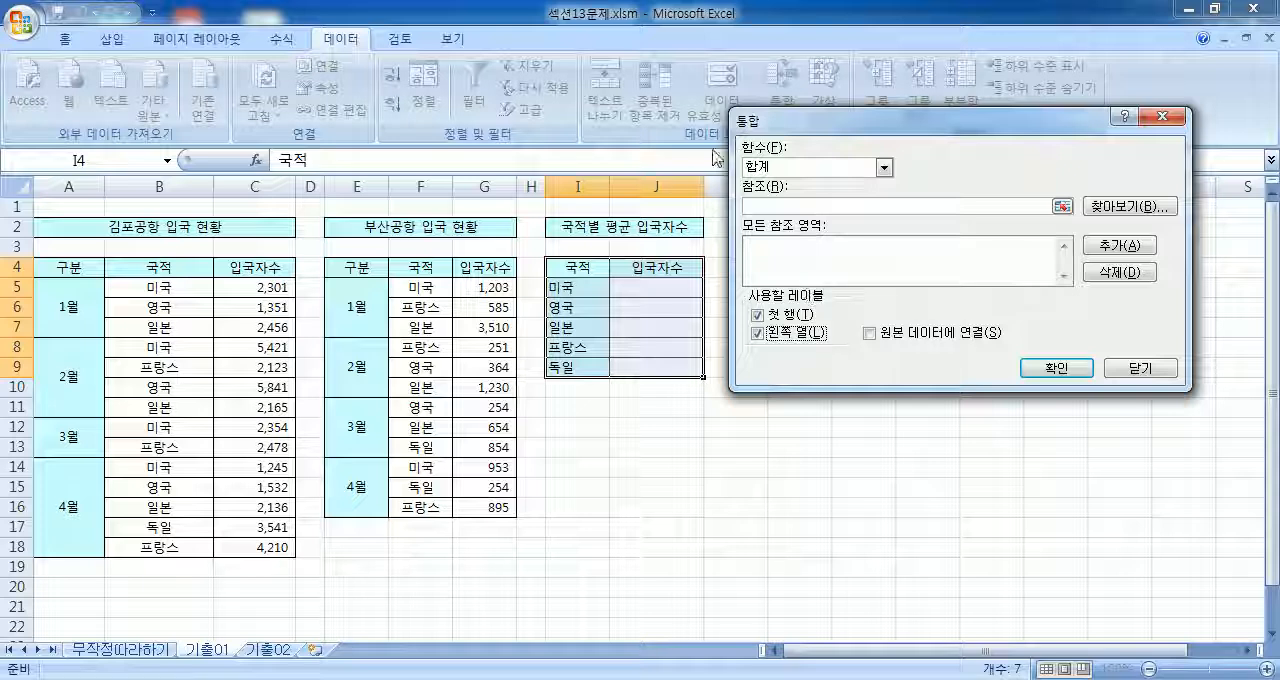
pyautogui.click(786, 167)
pyautogui.click(785, 206)
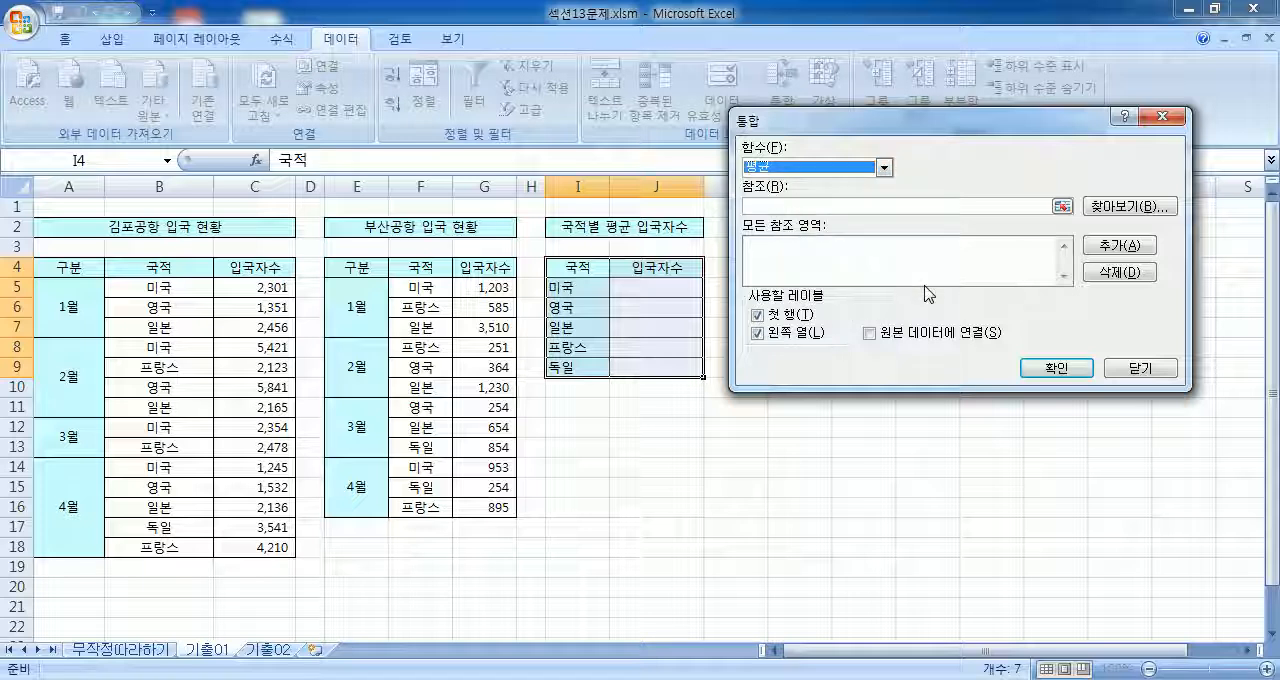
# Step: Add B4:C18 and F4:G16 as consolidation references, then close the consolidation without running it
pyautogui.click(766, 206)
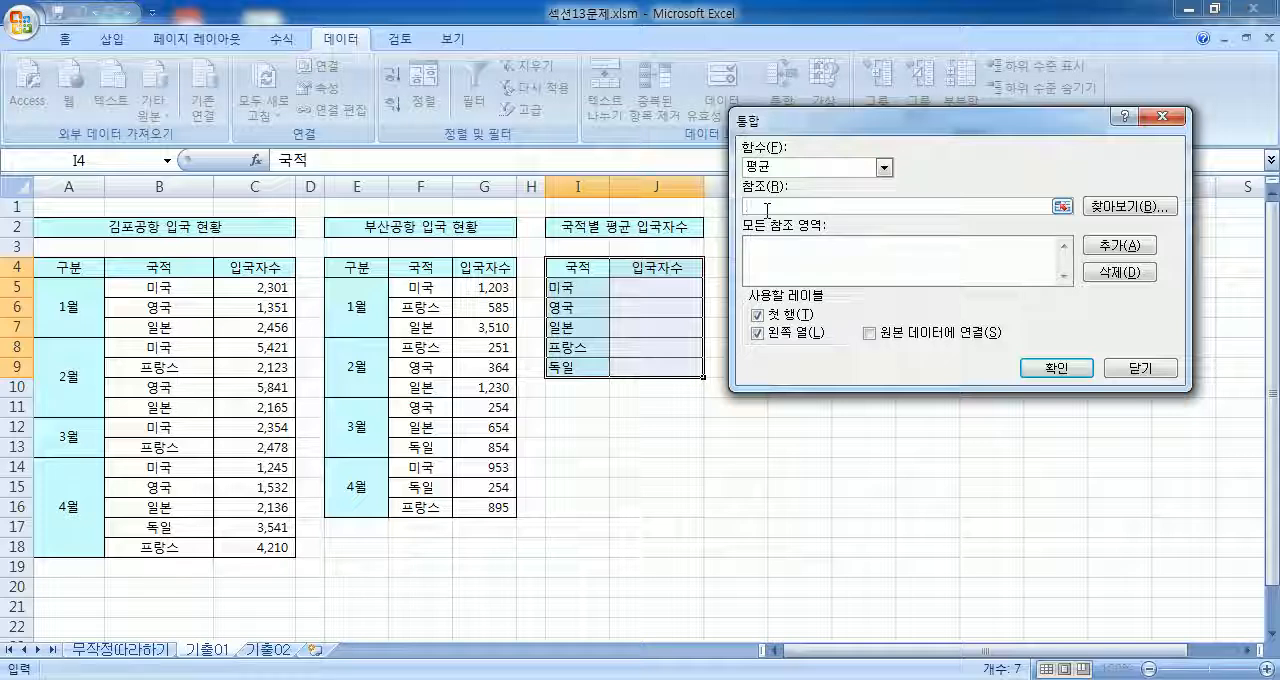
pyautogui.moveTo(70, 270); pyautogui.dragTo(255, 533)
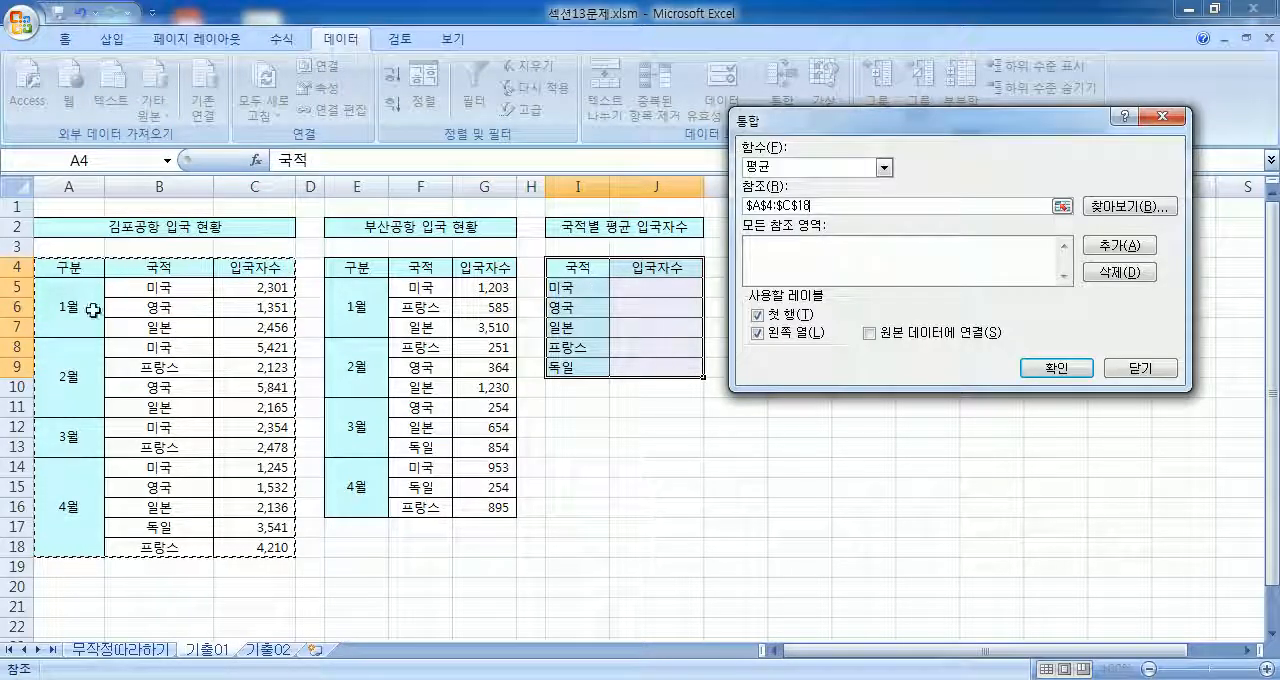
pyautogui.moveTo(152, 265); pyautogui.dragTo(250, 547)
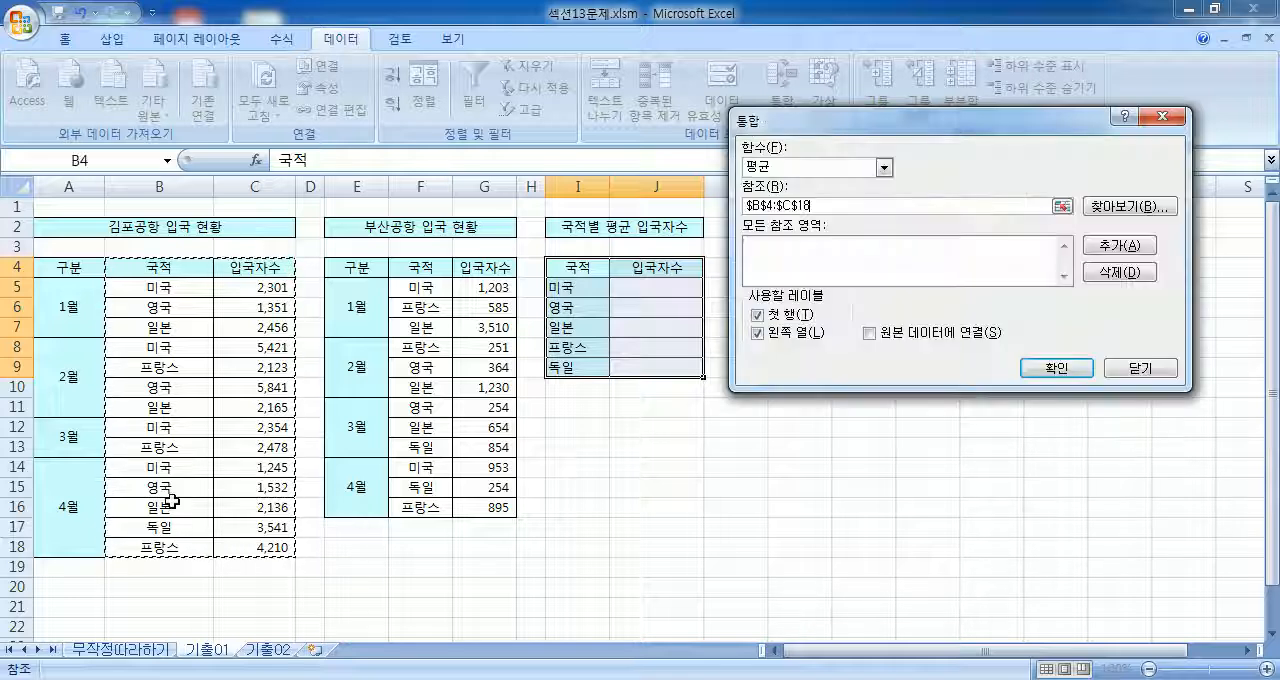
pyautogui.click(1104, 252)
pyautogui.moveTo(416, 267); pyautogui.dragTo(468, 506)
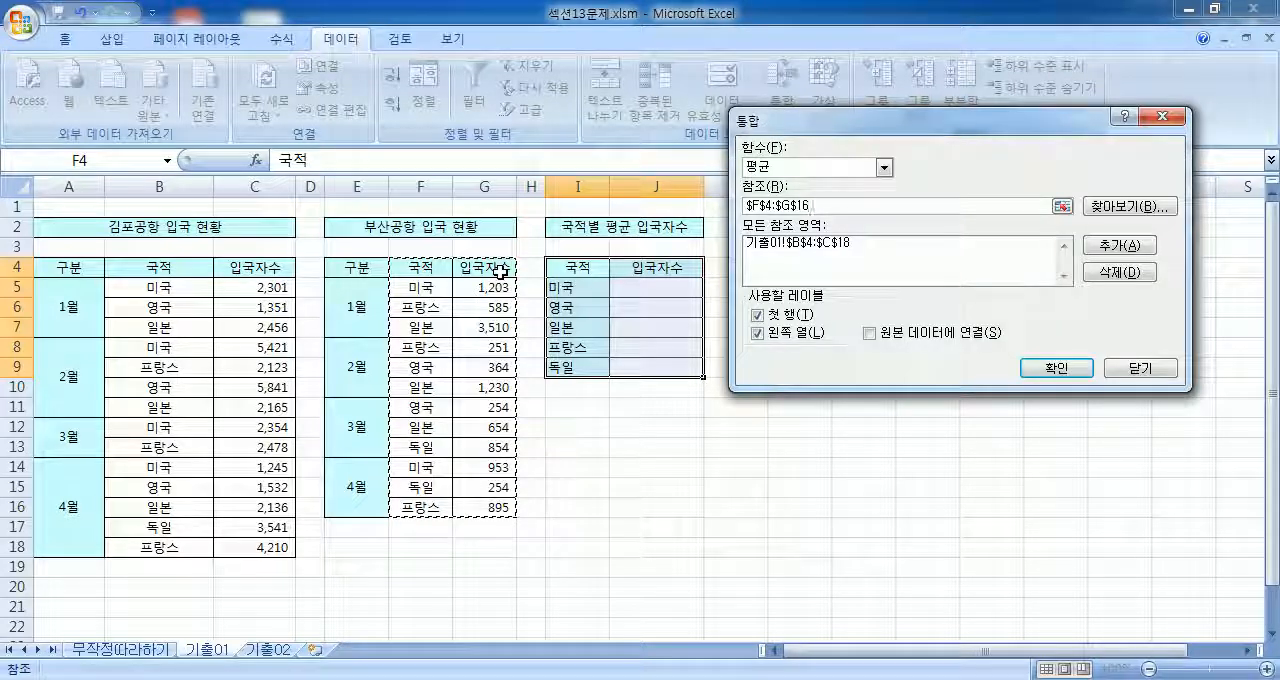
pyautogui.click(1097, 254)
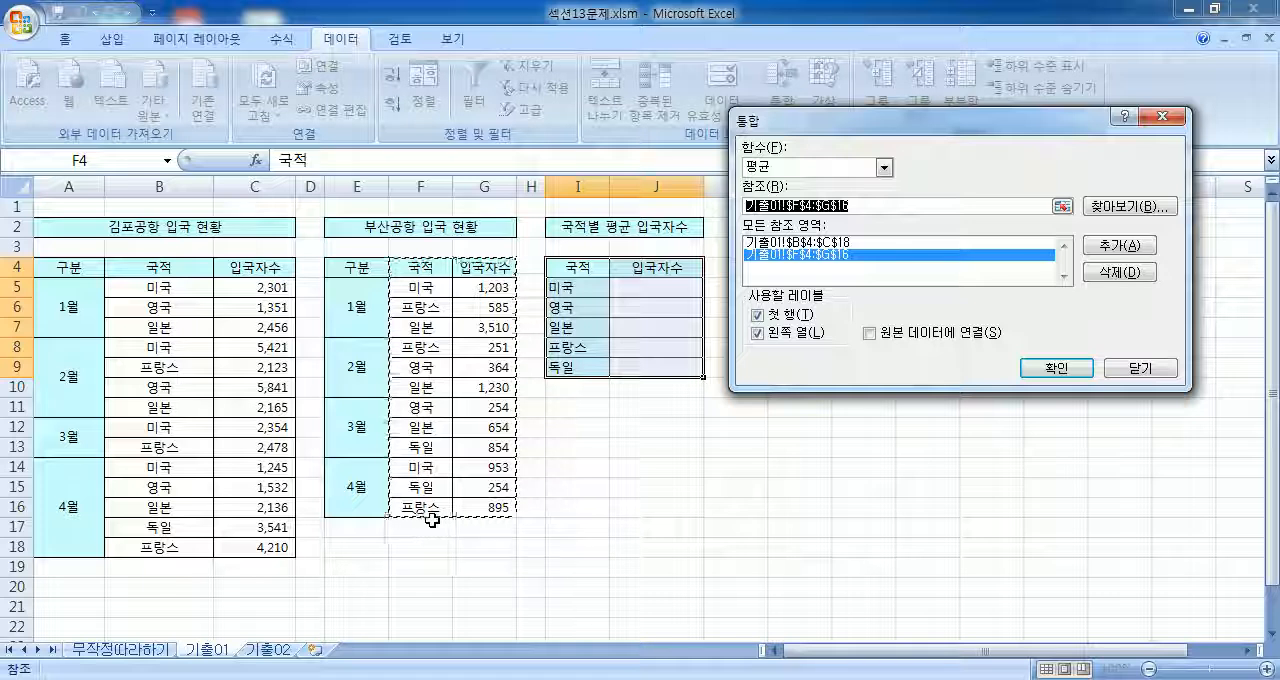
pyautogui.press('Escape')
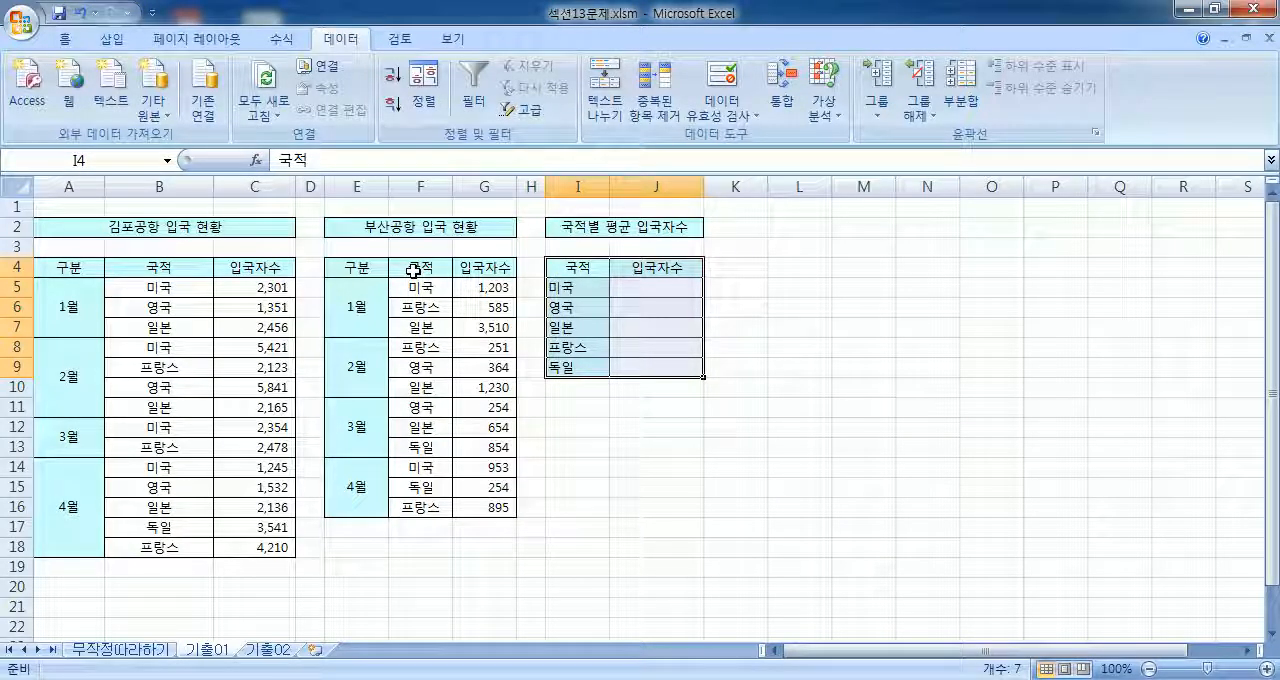
# Step: Try to cut the 국적 column F of the 부산공항 table to move it before the 구분 column
pyautogui.click(419, 183)
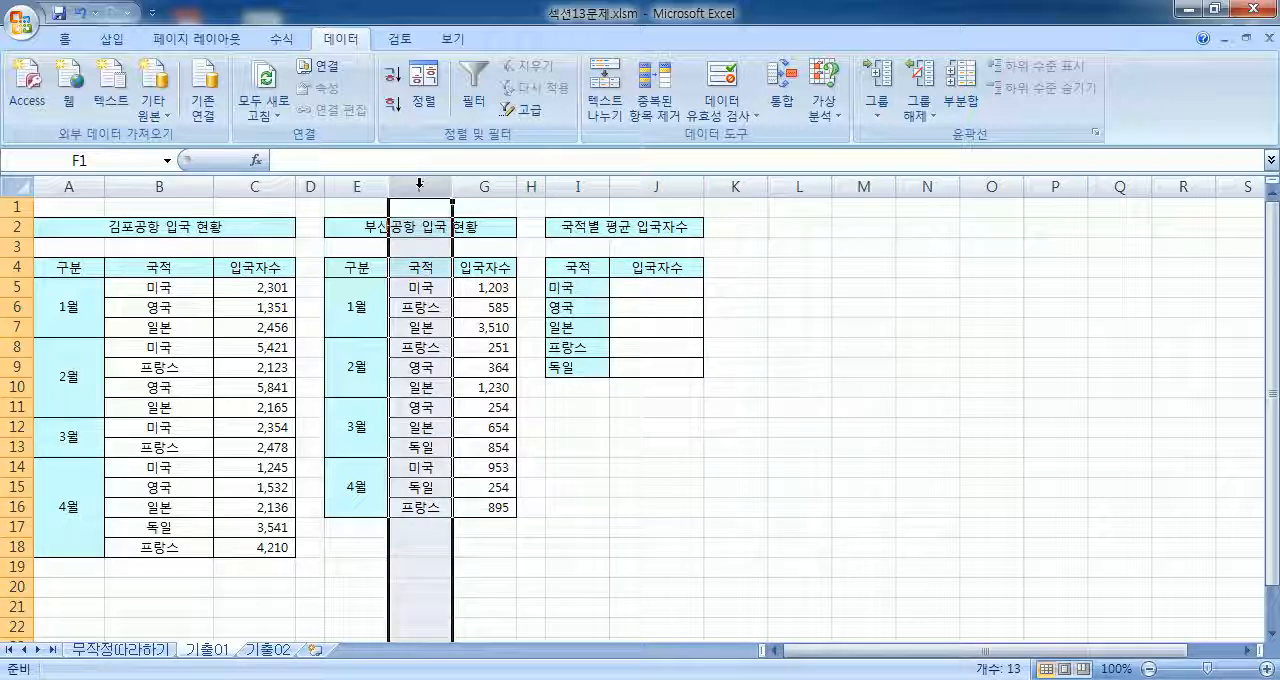
pyautogui.rightClick(419, 183)
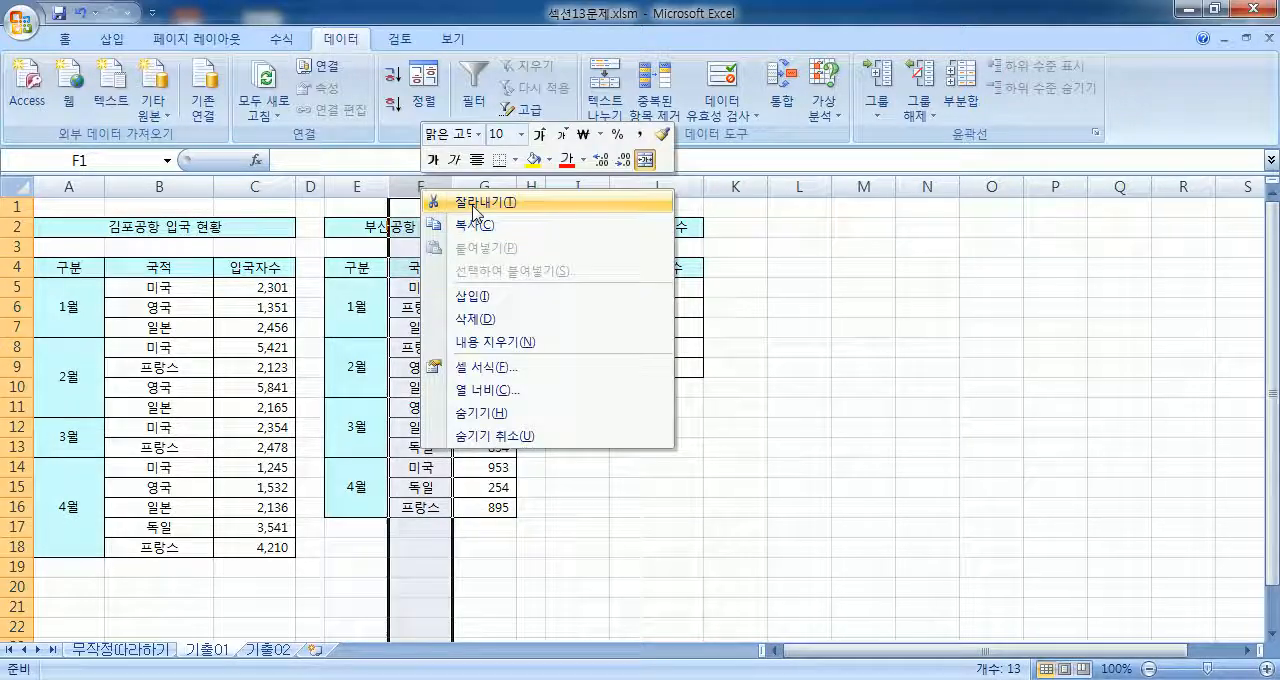
pyautogui.click(432, 200)
pyautogui.click(643, 415)
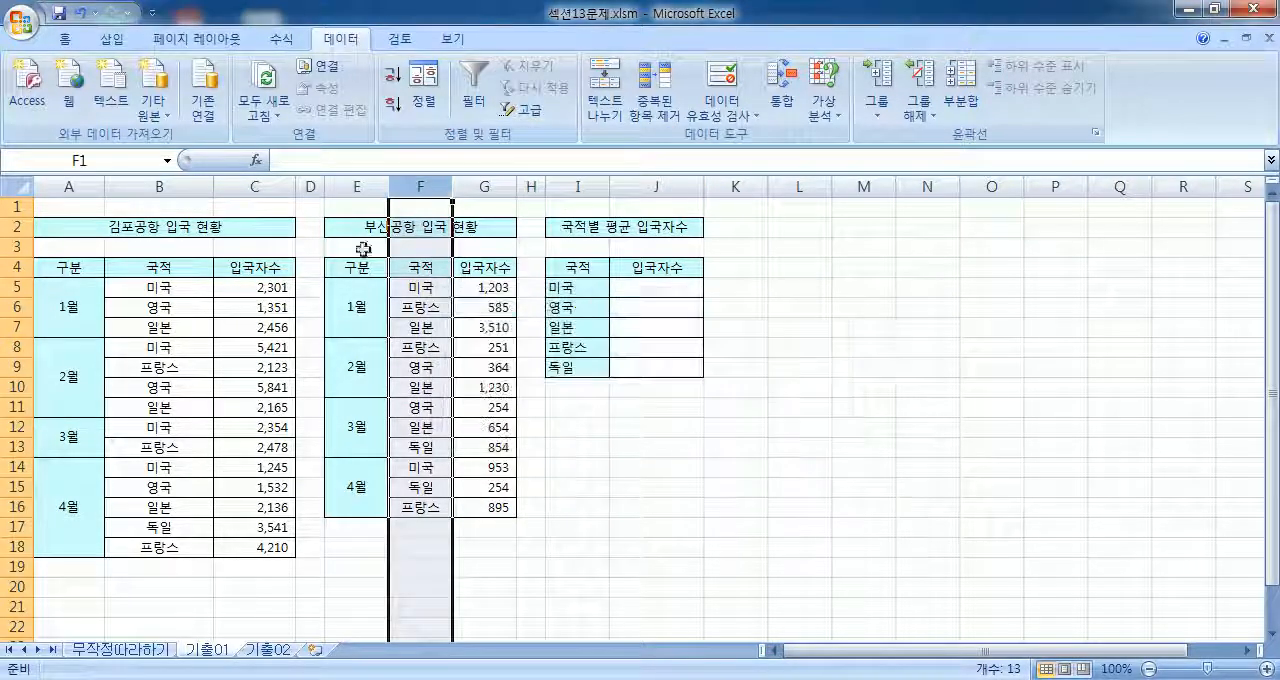
# Step: Unmerge the 부산공항 입국 현황 title cell in E2:G2
pyautogui.click(360, 234)
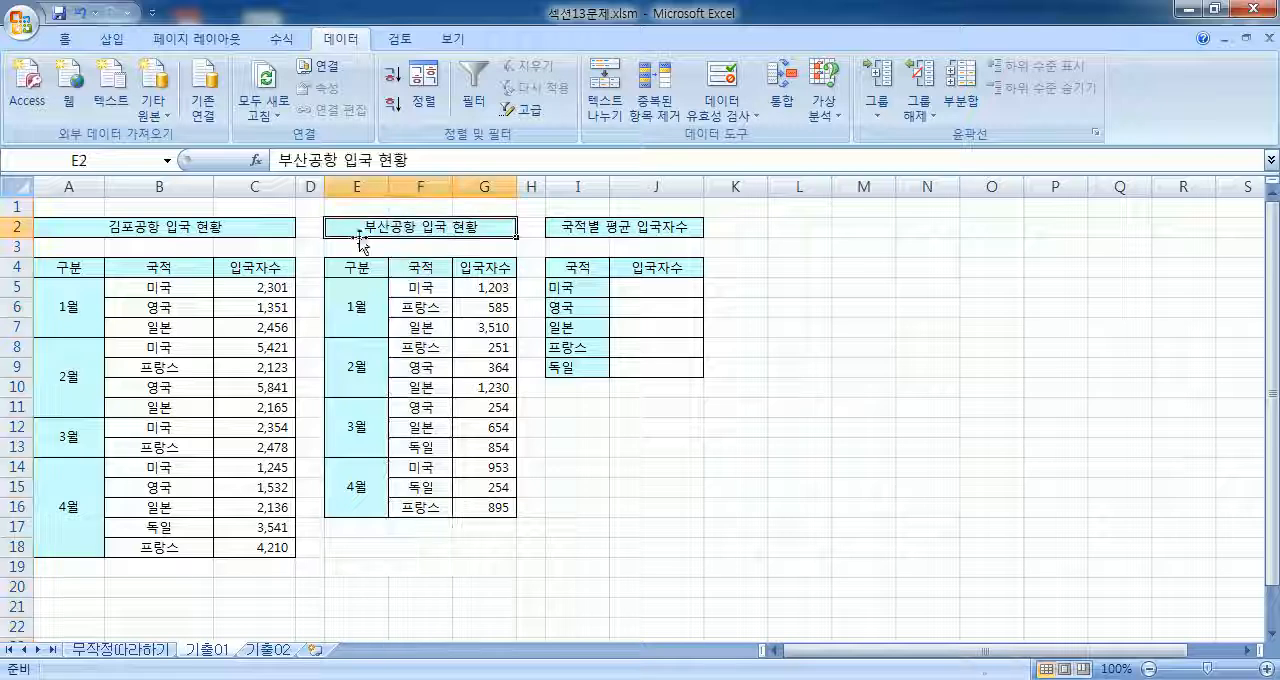
pyautogui.click(64, 39)
pyautogui.click(548, 103)
# Step: Move the 국적 column F of the 부산공항 table in front of the 구분 column E
pyautogui.click(430, 186)
pyautogui.rightClick(432, 185)
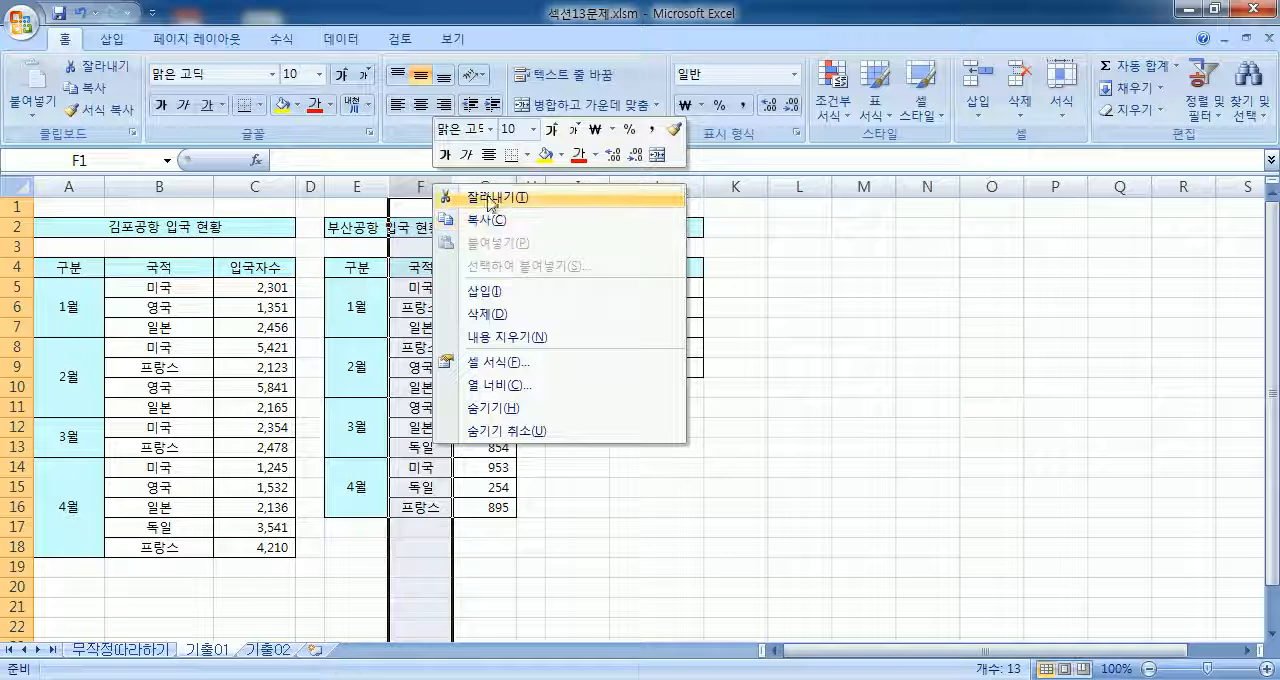
pyautogui.click(441, 196)
pyautogui.rightClick(356, 186)
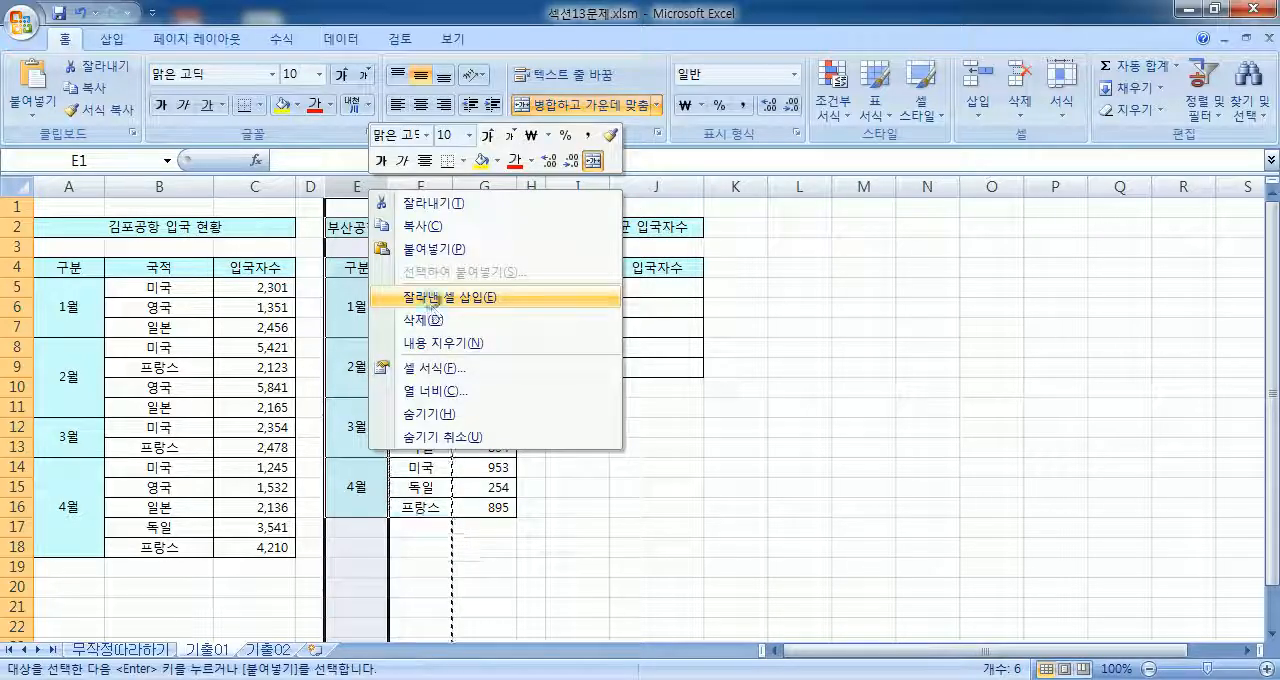
pyautogui.click(460, 237)
pyautogui.click(441, 380)
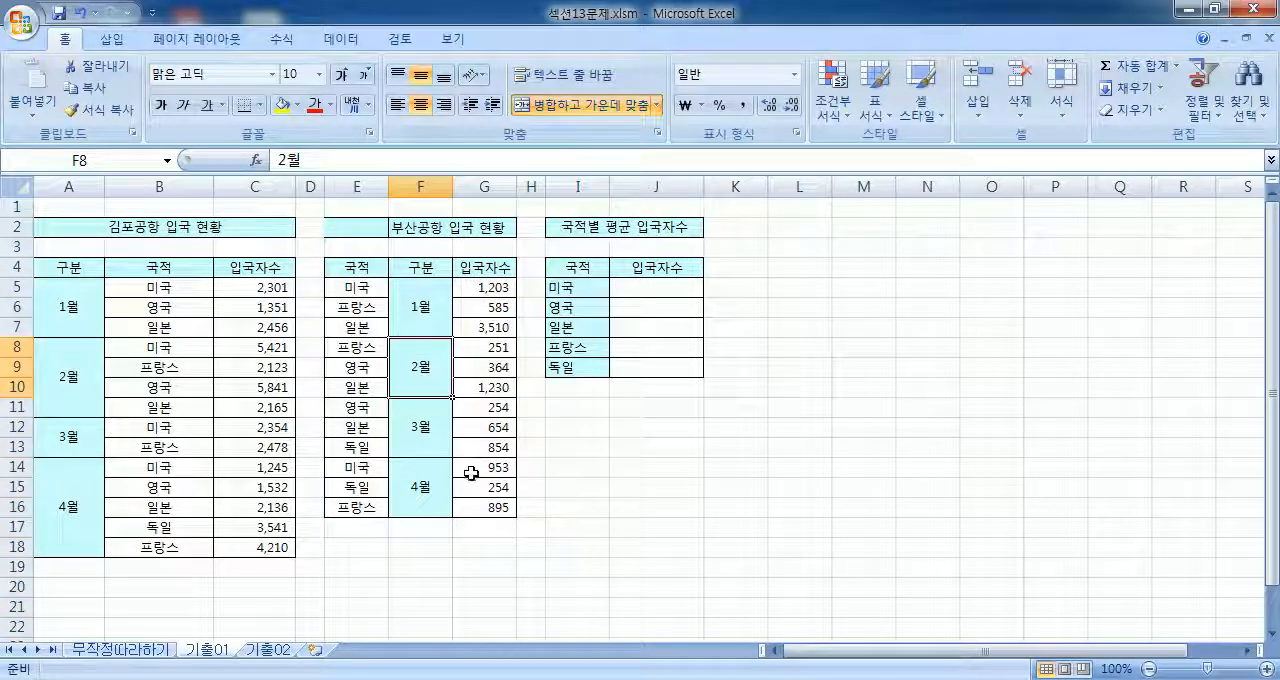
# Step: Check the rearranged range E4:G16, then undo the column move and the title unmerging
pyautogui.moveTo(357, 270); pyautogui.dragTo(468, 480)
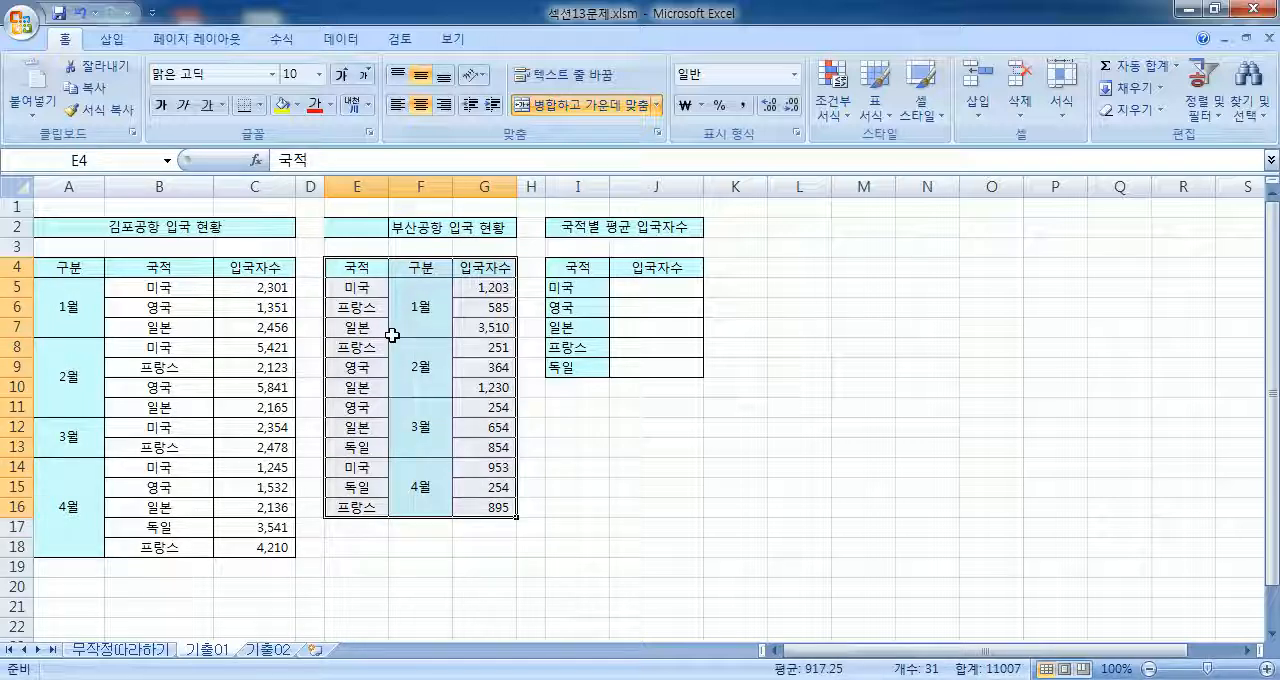
pyautogui.click(484, 265)
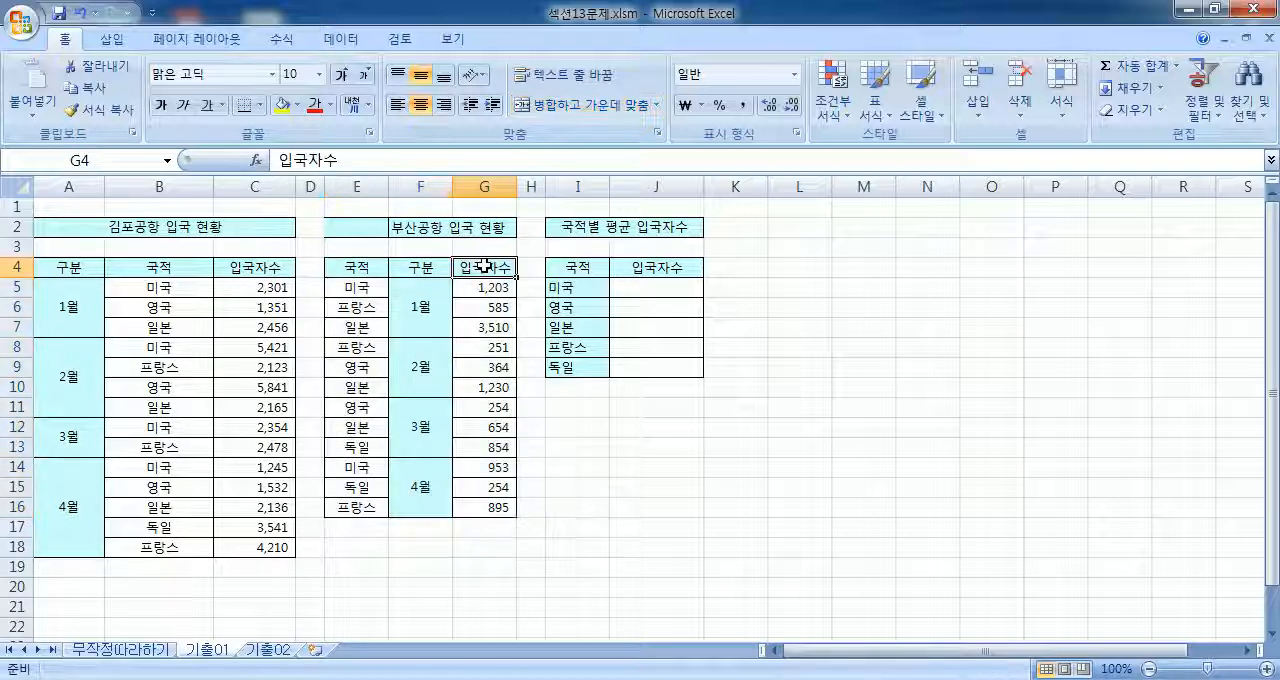
pyautogui.click(409, 266)
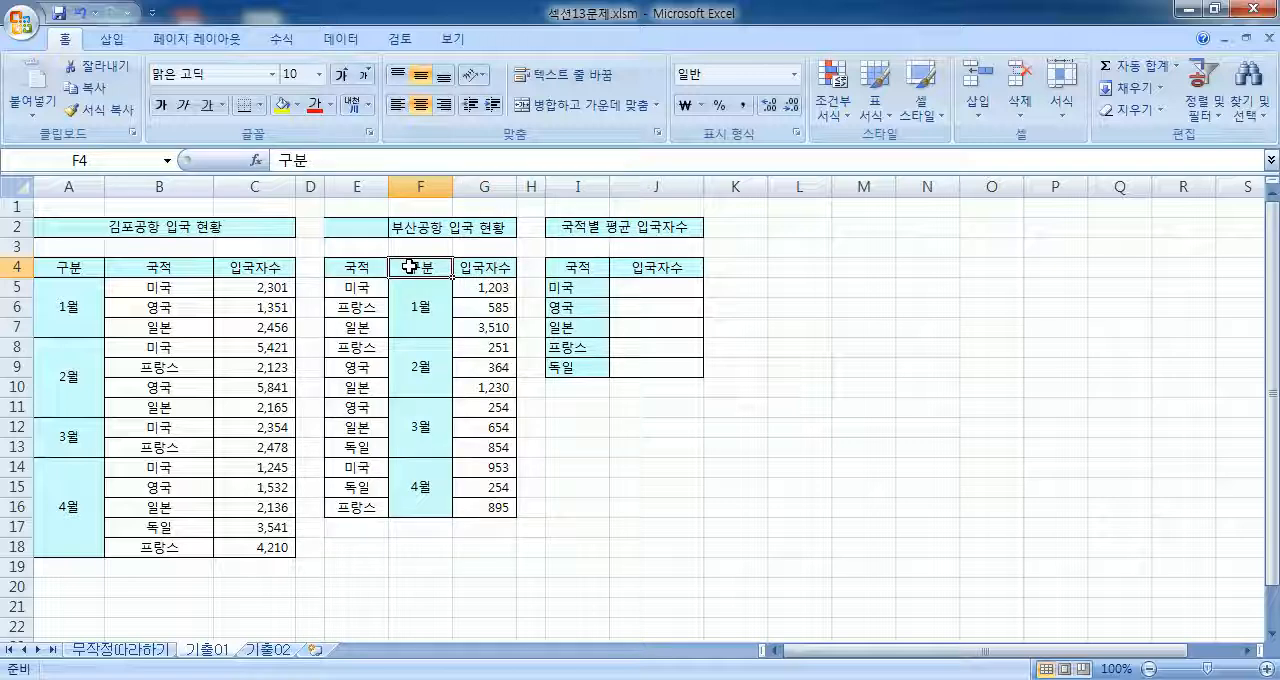
pyautogui.hotkey('ctrl', 'z')
pyautogui.hotkey('ctrl', 'z')
pyautogui.press('Escape')
# Step: Compare the 부산공항 table's 구분, 국적 and 입국자수 columns with the labels of the 국적별 평균 입국자수 table
pyautogui.click(437, 340)
pyautogui.moveTo(357, 265); pyautogui.dragTo(347, 490)
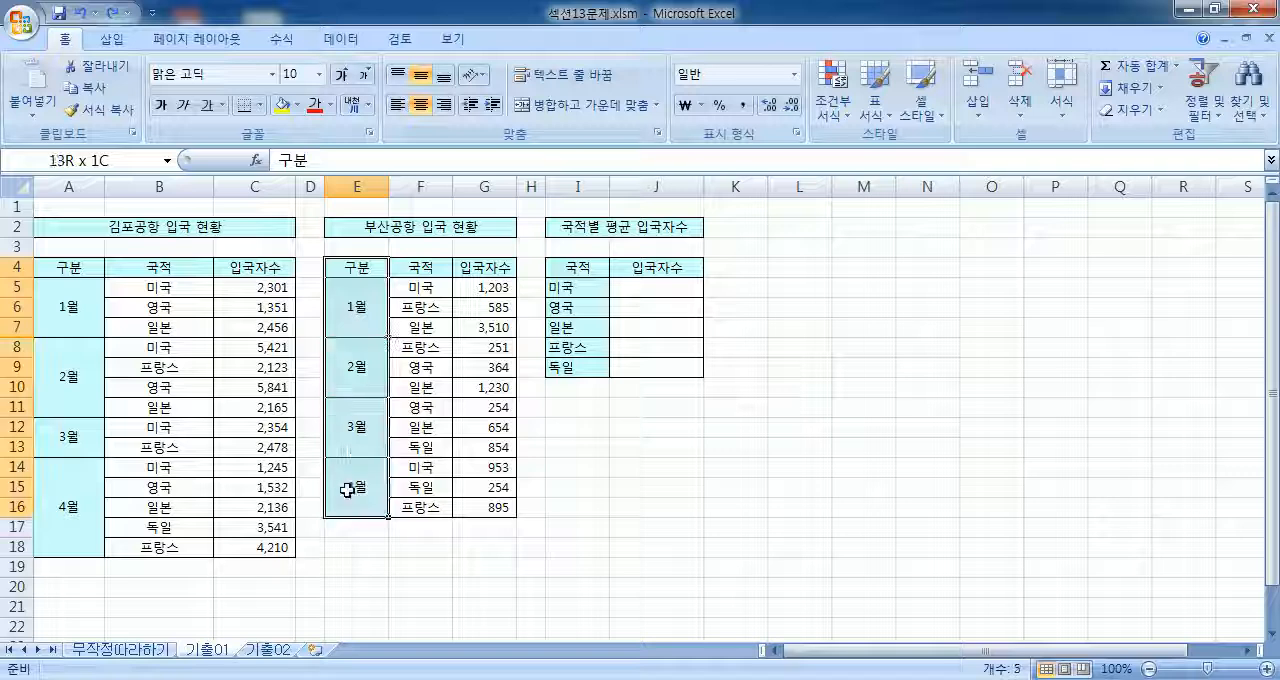
pyautogui.moveTo(578, 266); pyautogui.dragTo(575, 367)
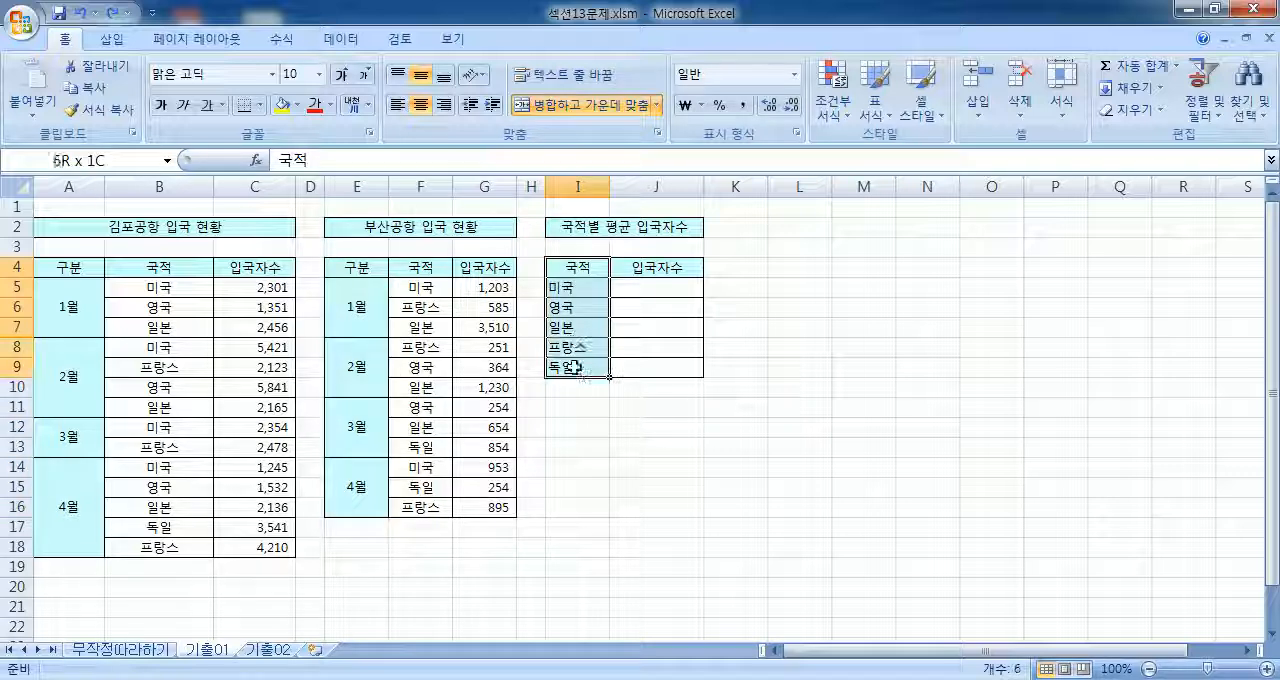
pyautogui.click(645, 270)
pyautogui.click(368, 266)
pyautogui.moveTo(368, 266); pyautogui.dragTo(462, 475)
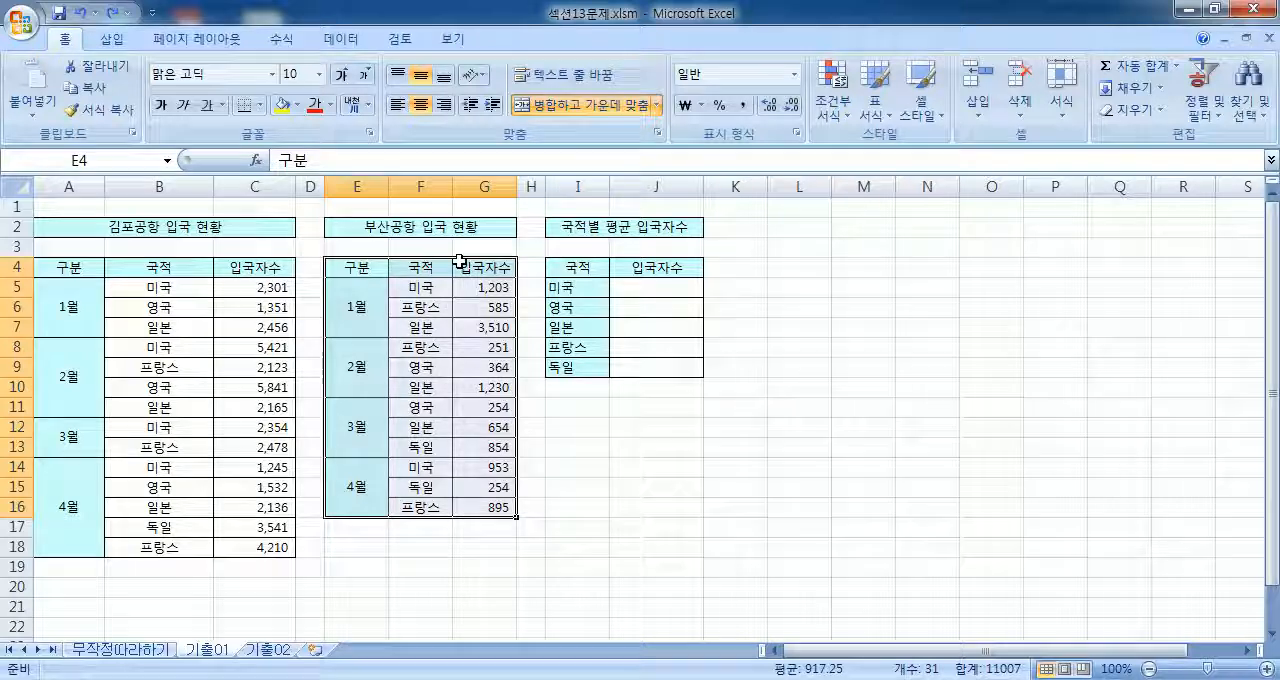
pyautogui.moveTo(425, 266); pyautogui.dragTo(487, 492)
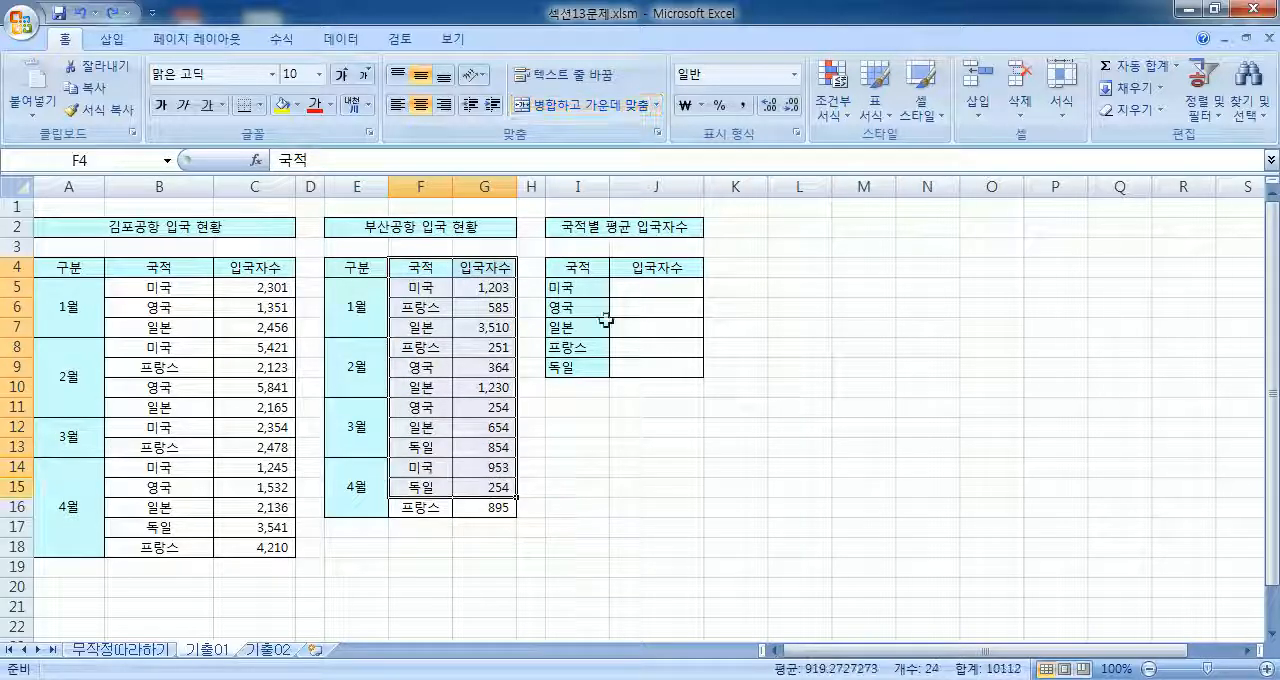
# Step: Consolidate B4:C18 and F4:G16 by average into I4:J9 of the 국적별 평균 입국자수 table, using top-row and left-column labels
pyautogui.moveTo(578, 266); pyautogui.dragTo(623, 374)
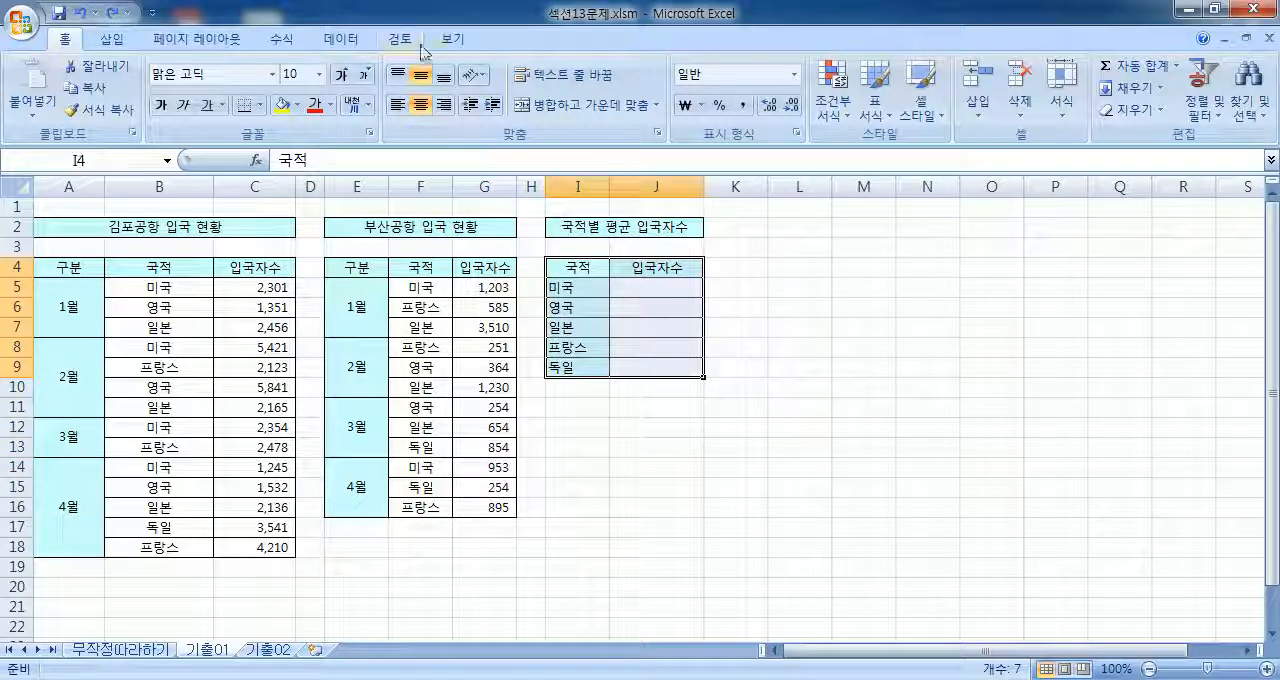
pyautogui.click(340, 39)
pyautogui.click(783, 104)
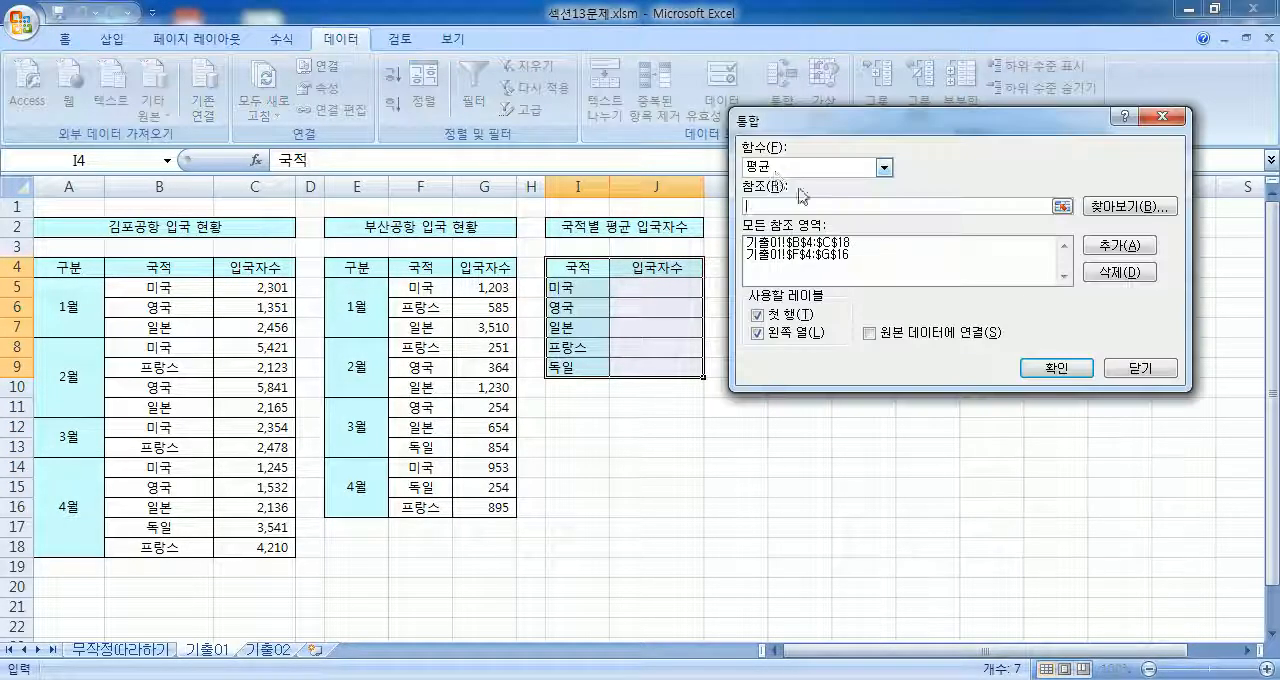
pyautogui.click(776, 244)
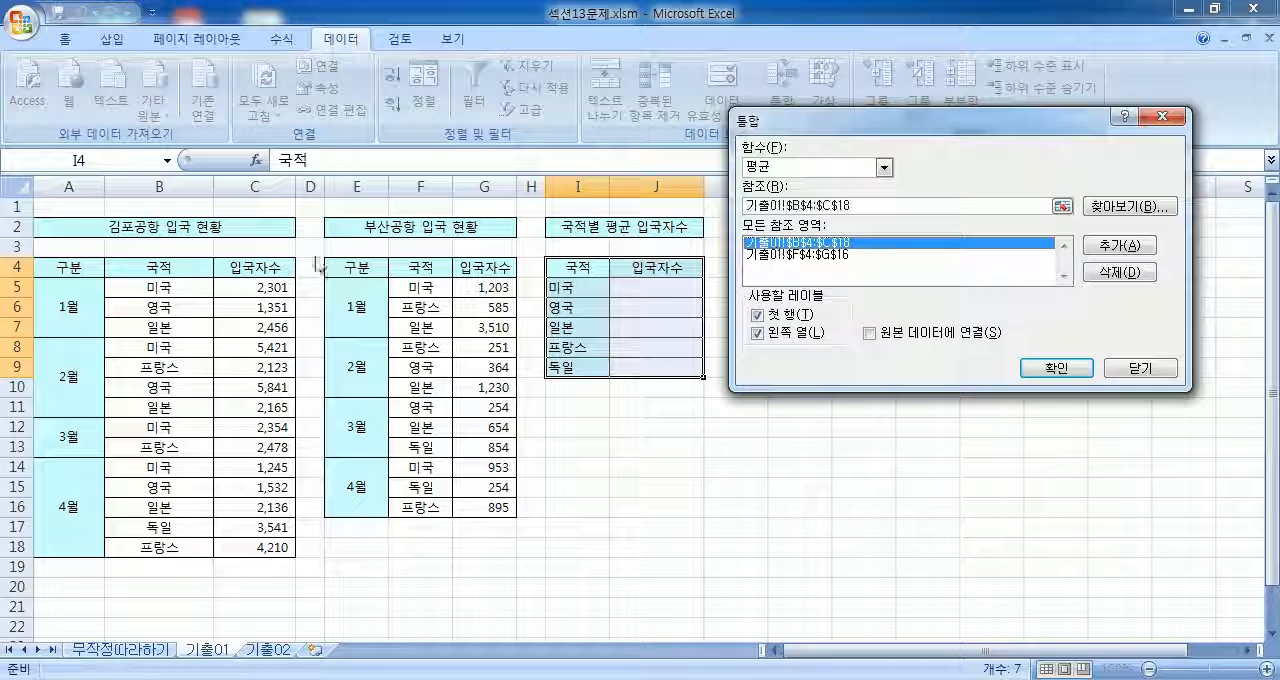
pyautogui.moveTo(862, 206); pyautogui.dragTo(742, 207)
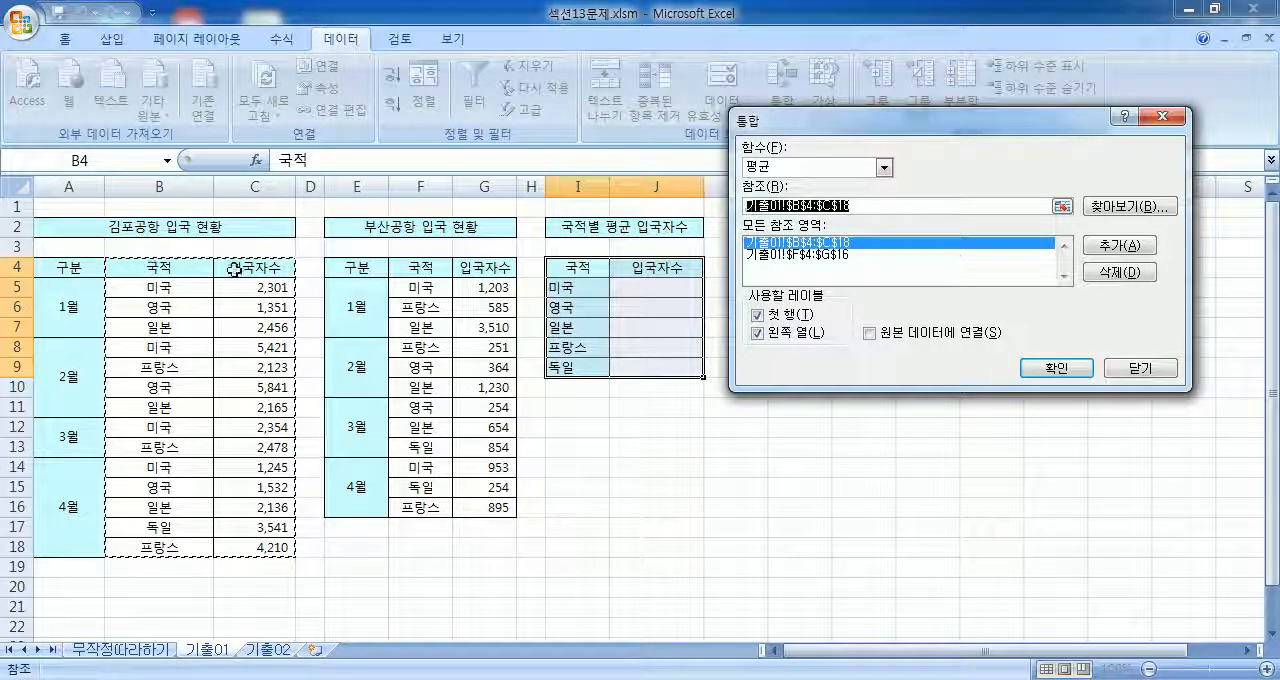
pyautogui.click(852, 256)
pyautogui.click(816, 207)
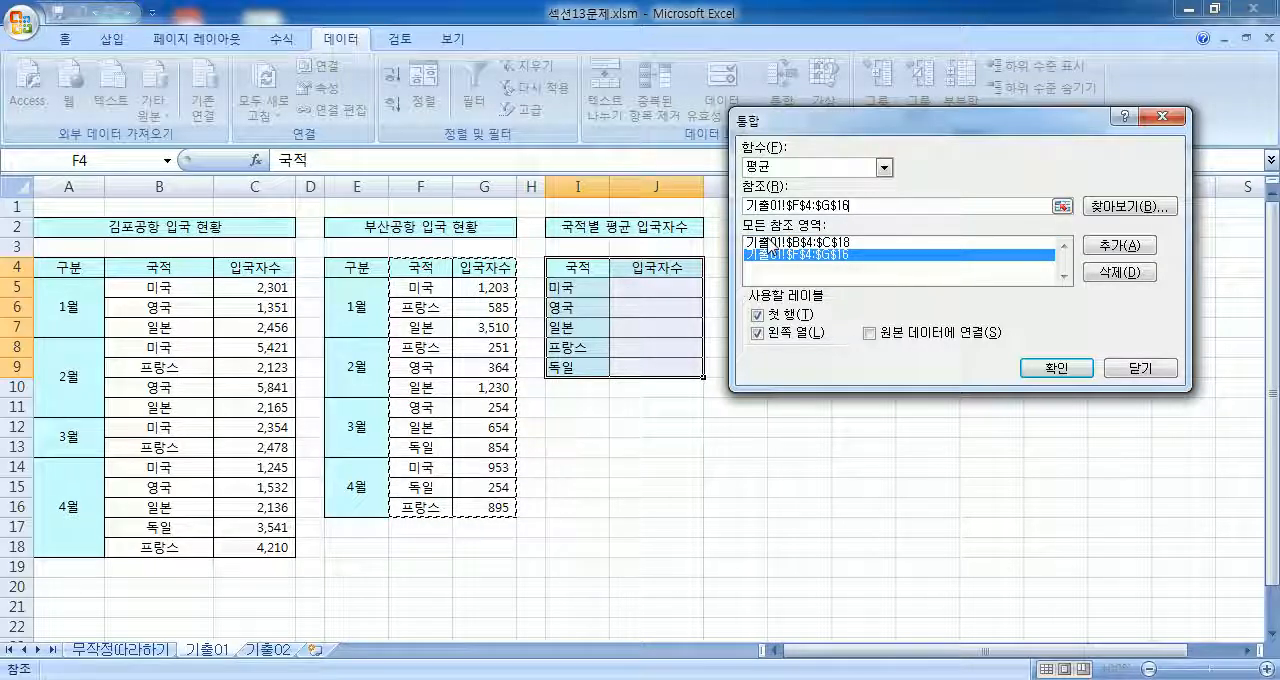
pyautogui.click(1058, 370)
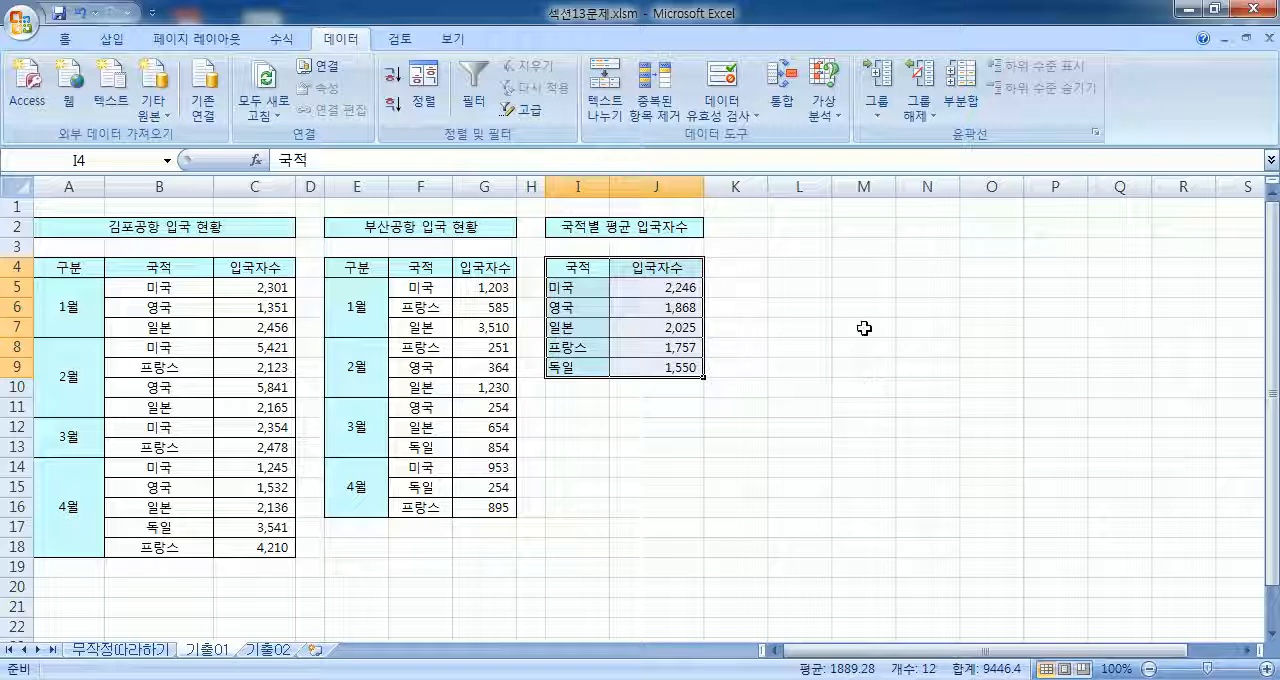
# Step: Switch to the 기출02 sheet and select the first empty 매장명 cell, E5, in the 최대 매출현황 table
pyautogui.click(268, 650)
pyautogui.scroll(-2, 346, 346)
pyautogui.scroll(1, 348, 348)
pyautogui.scroll(1, 348, 348)
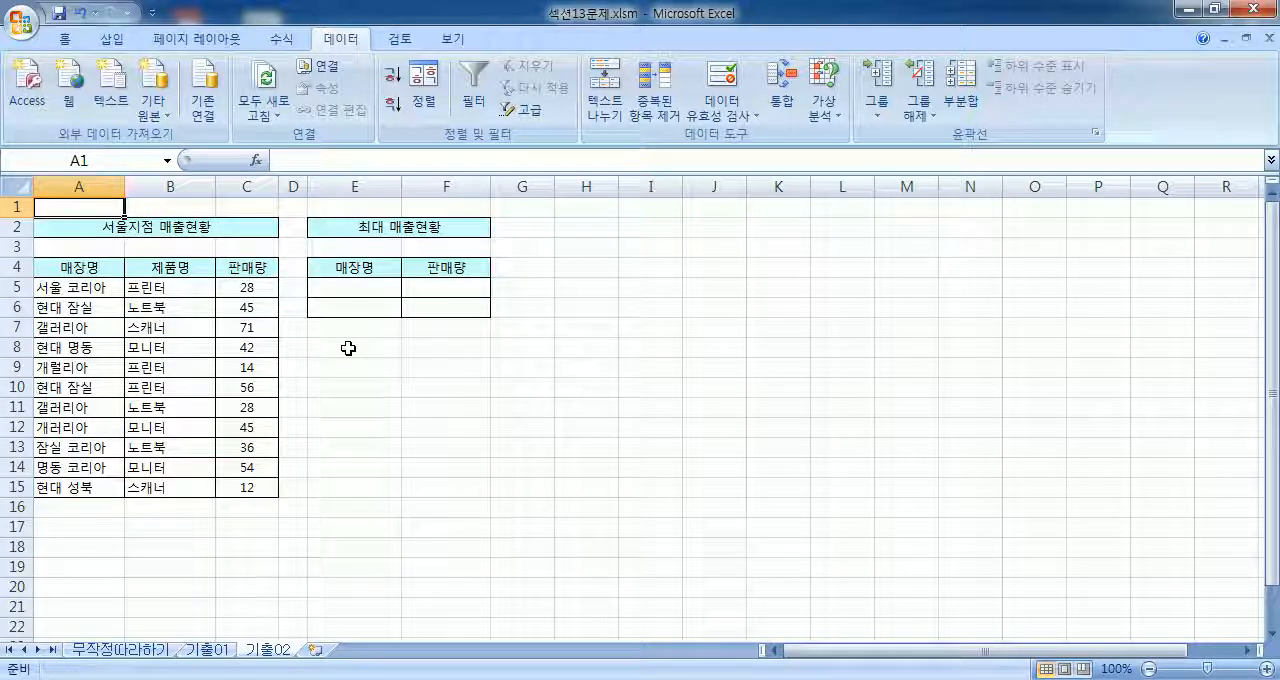
pyautogui.moveTo(355, 268); pyautogui.dragTo(451, 311)
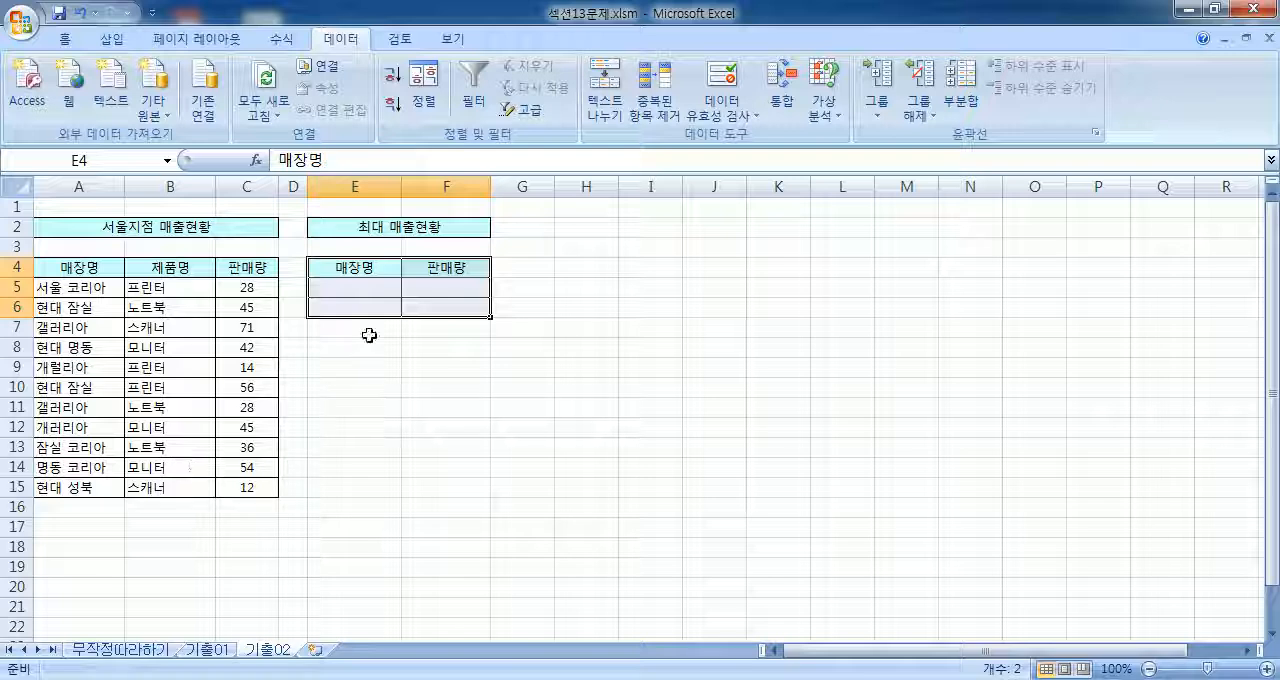
pyautogui.click(374, 282)
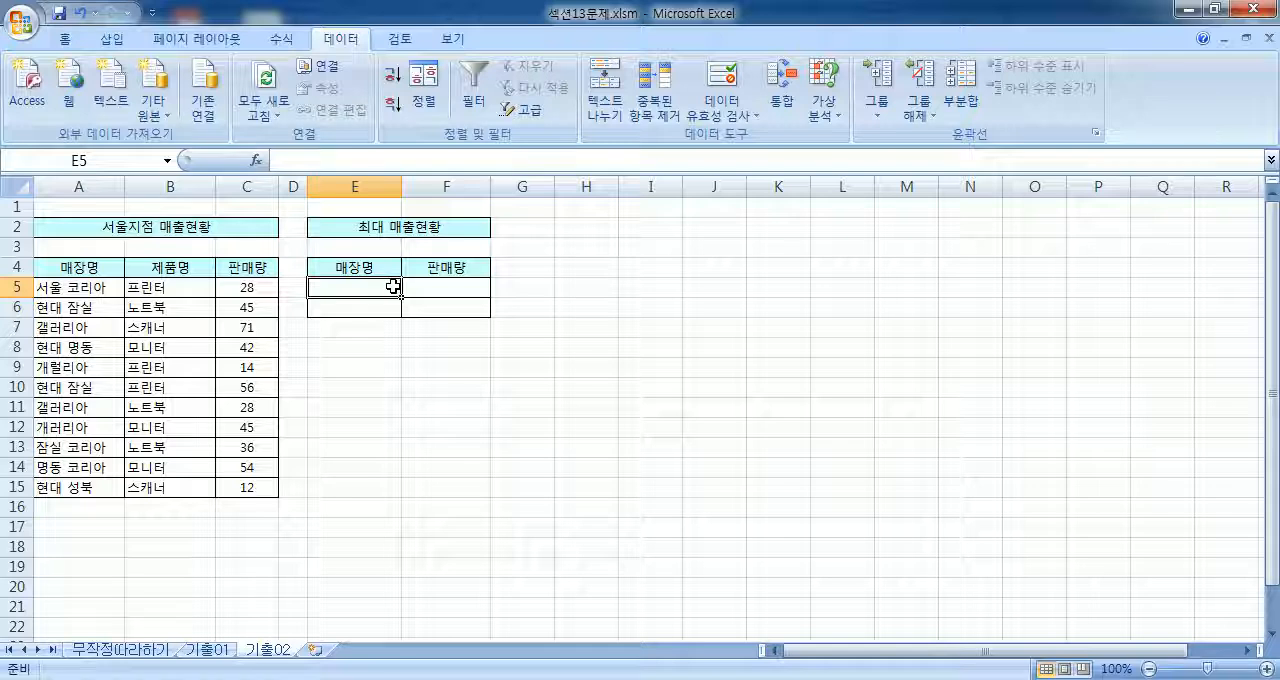
pyautogui.scroll(3, 391, 287)
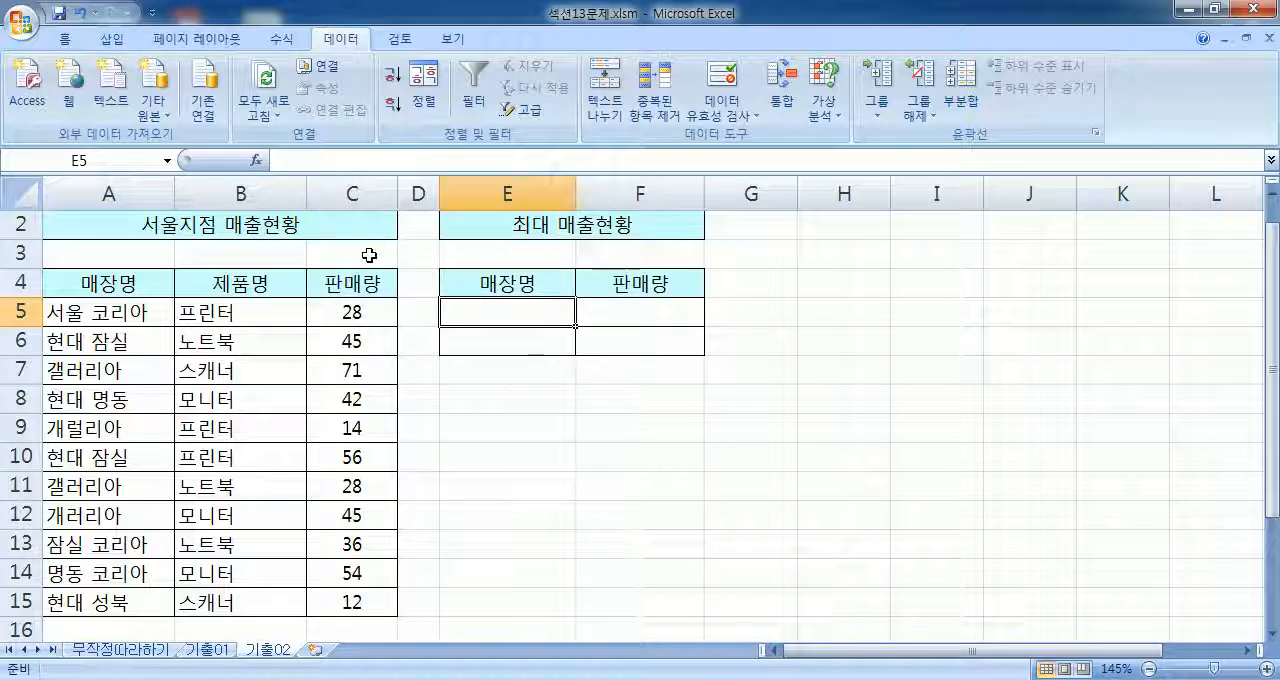
# Step: Enter the condition descriptions 현대로 시작 in E5 and 코리아로 끝 in E6 under 매장명
pyautogui.write('현대로 ㅅ')
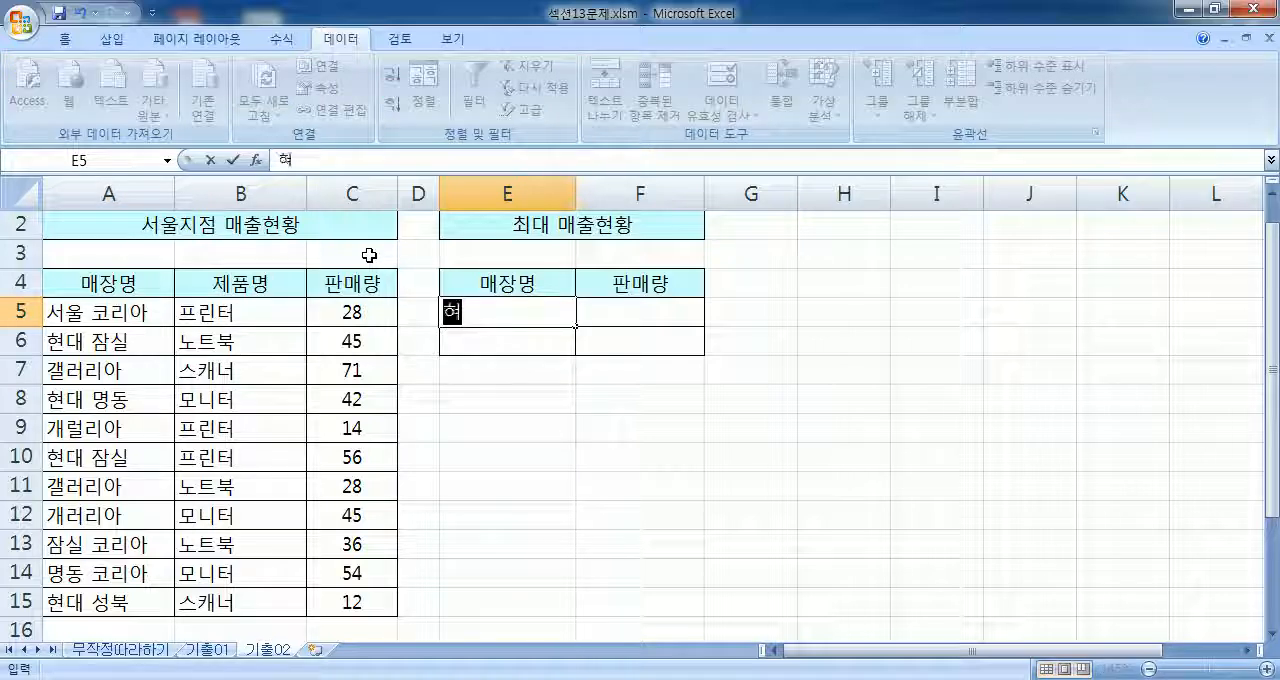
pyautogui.write('시작')
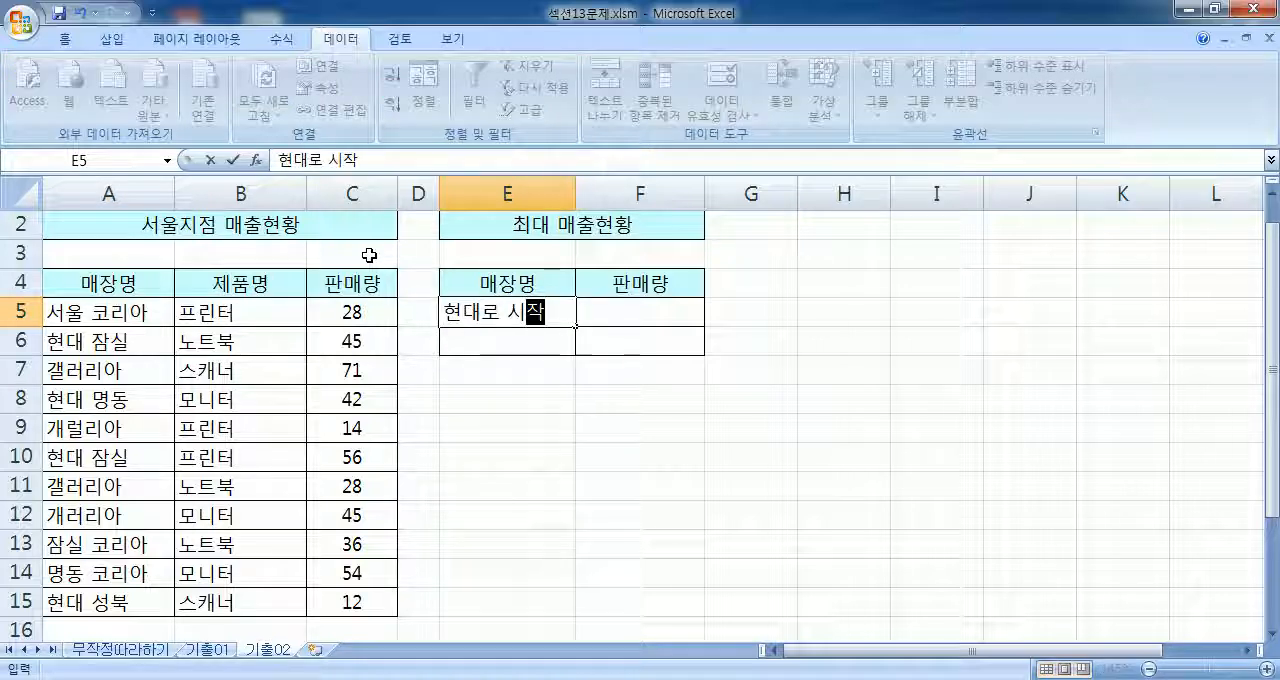
pyautogui.press('Return')
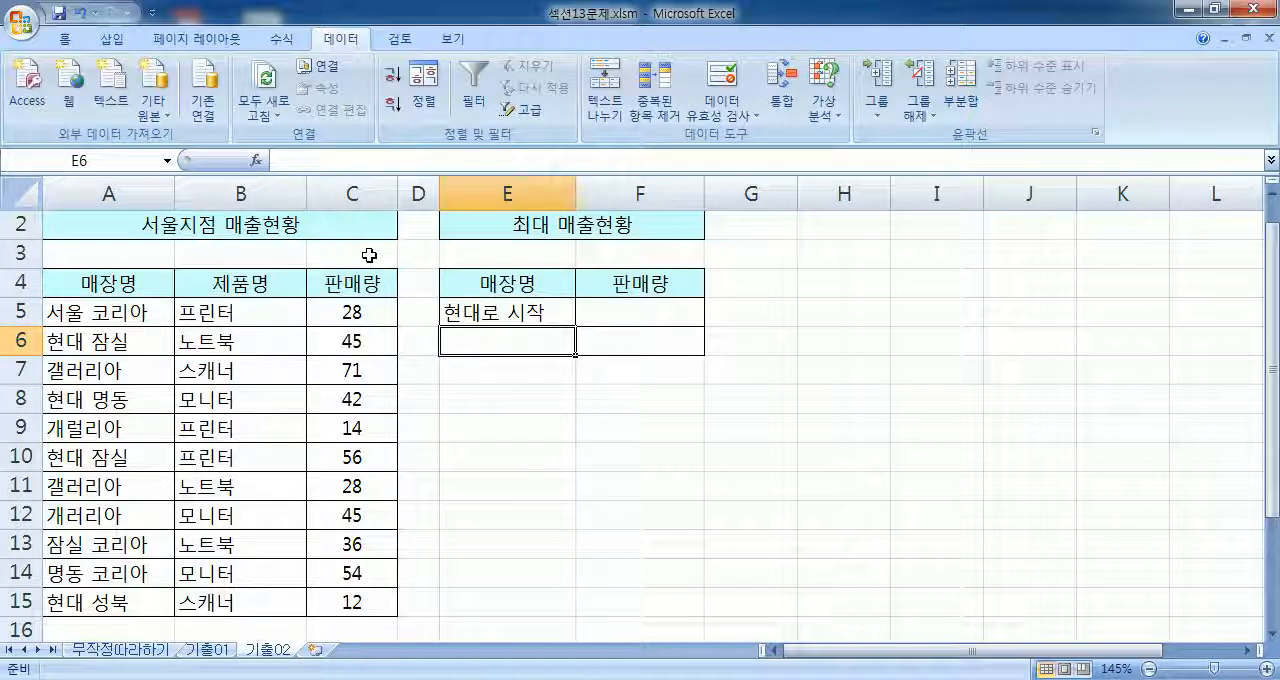
pyautogui.write('코리아로 끝')
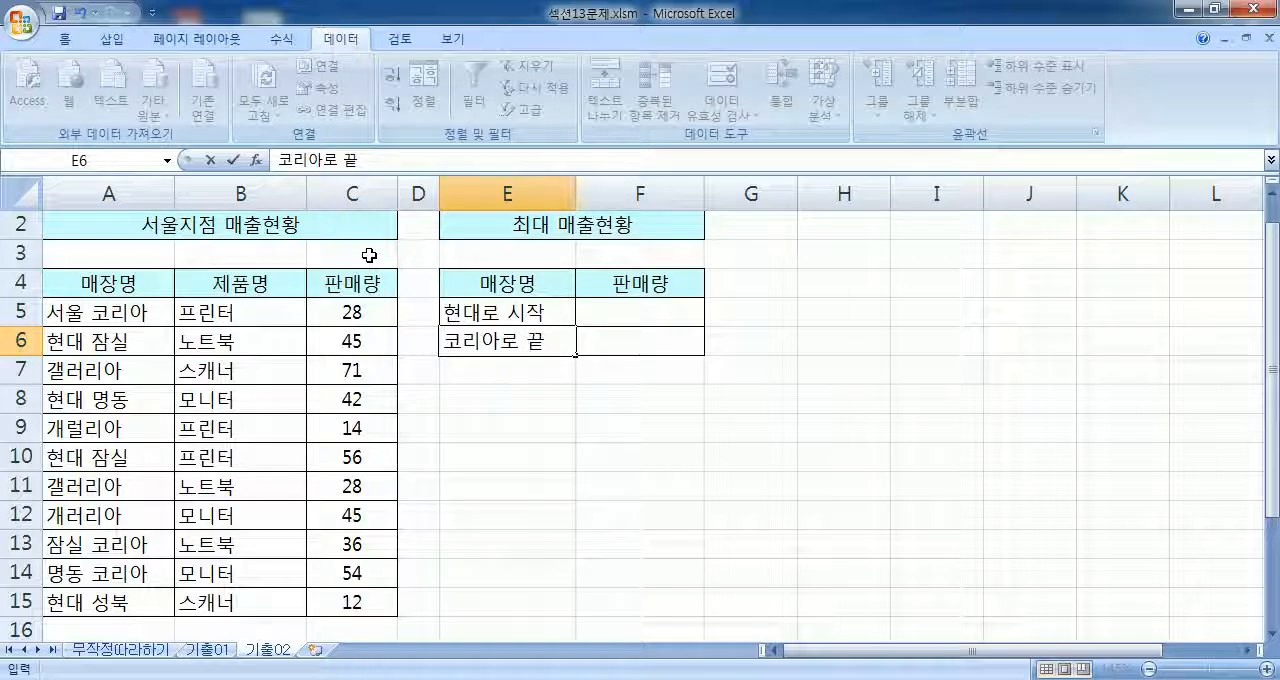
pyautogui.press('Up')
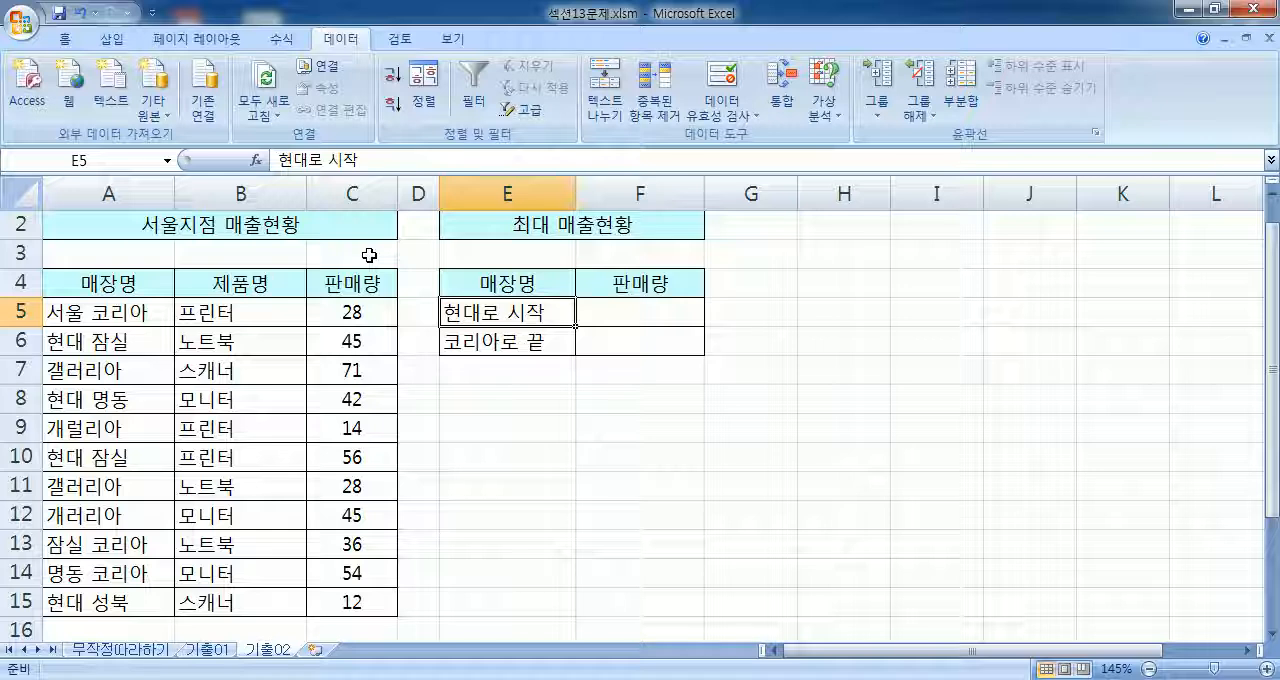
# Step: Replace the 매장명 labels with wildcard patterns: 현대* in E5 and *코리아 in E6
pyautogui.write('현대*')
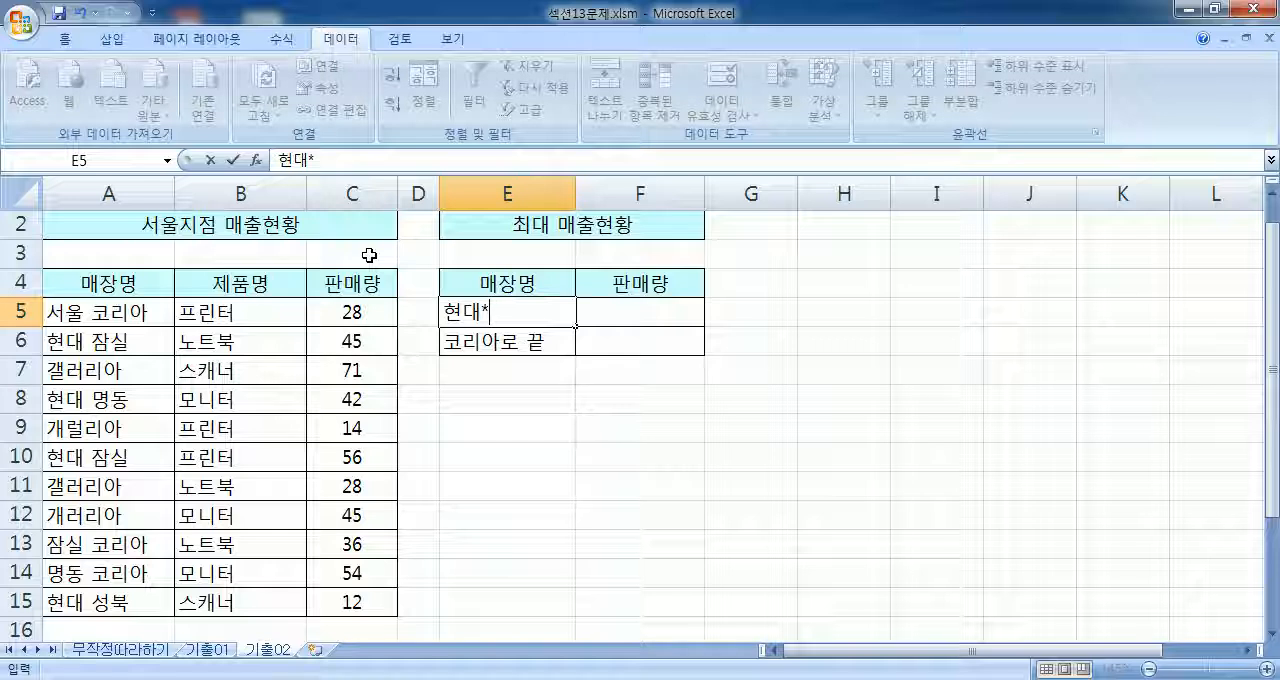
pyautogui.press('Return')
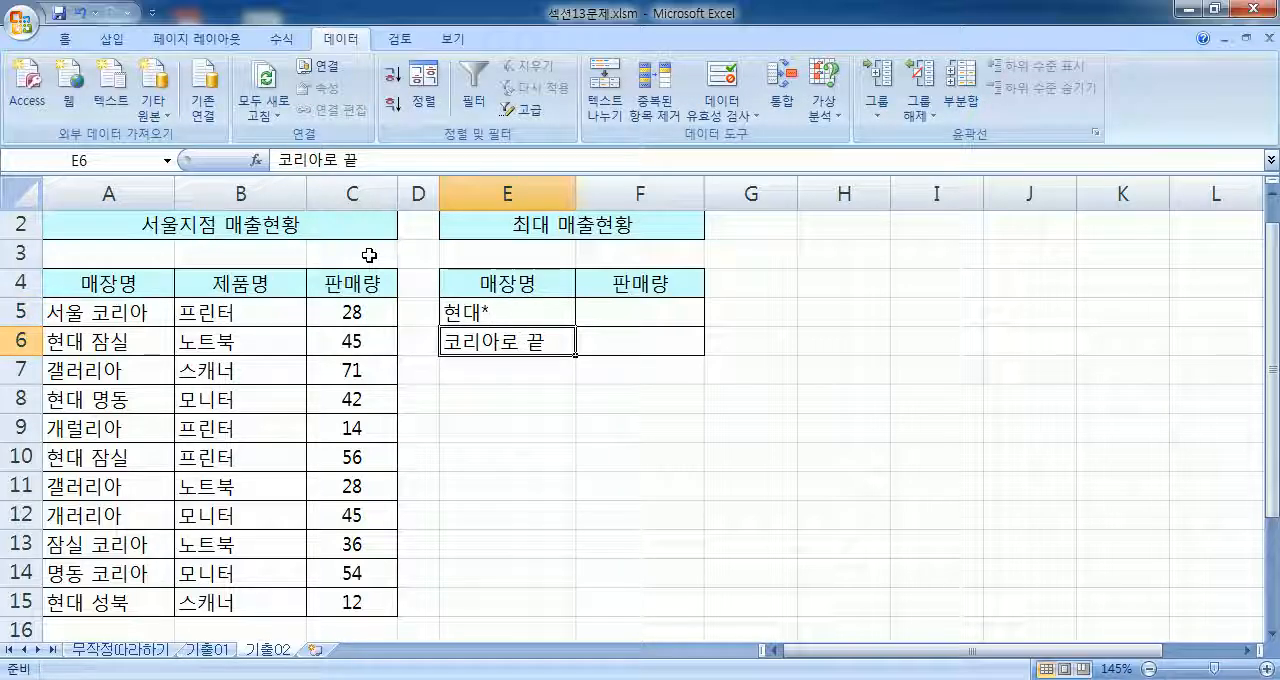
pyautogui.write('*')
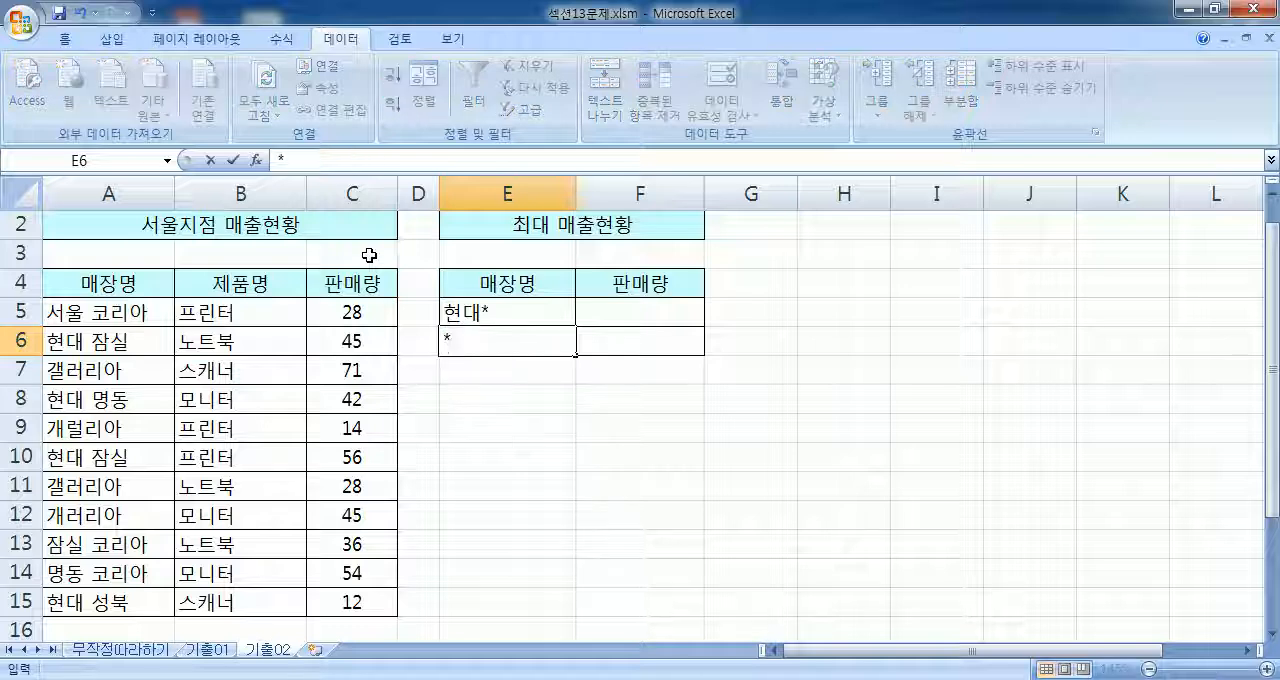
pyautogui.write('코리아')
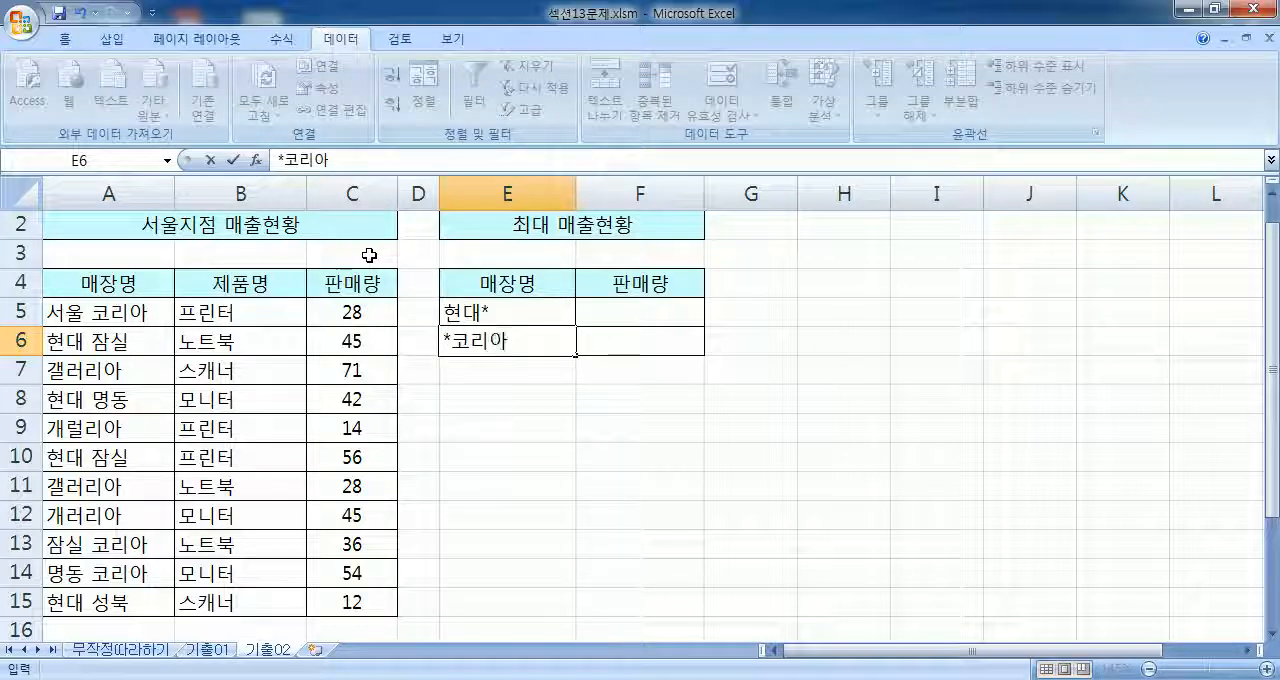
pyautogui.press('Return')
# Step: Add a note on the asterisk wildcard below the table: * : ALL in E8 and the example *현대* in E9
pyautogui.press('Return')
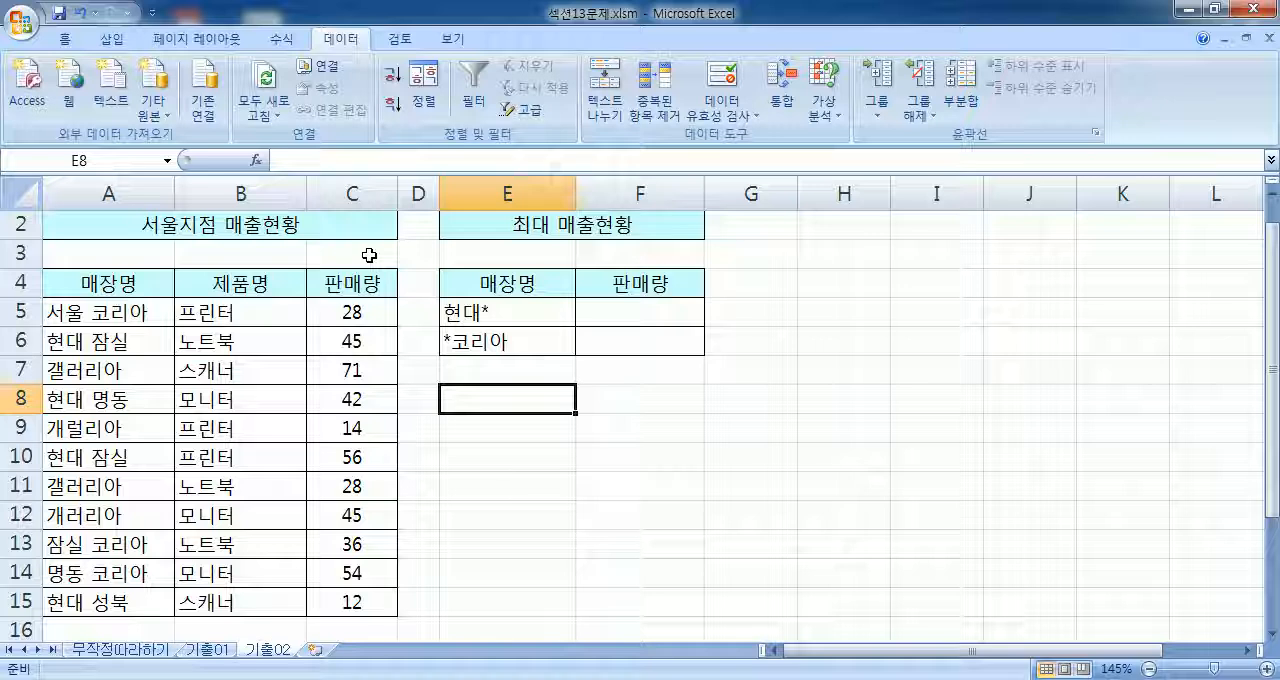
pyautogui.write('* : ALL')
pyautogui.press('Return')
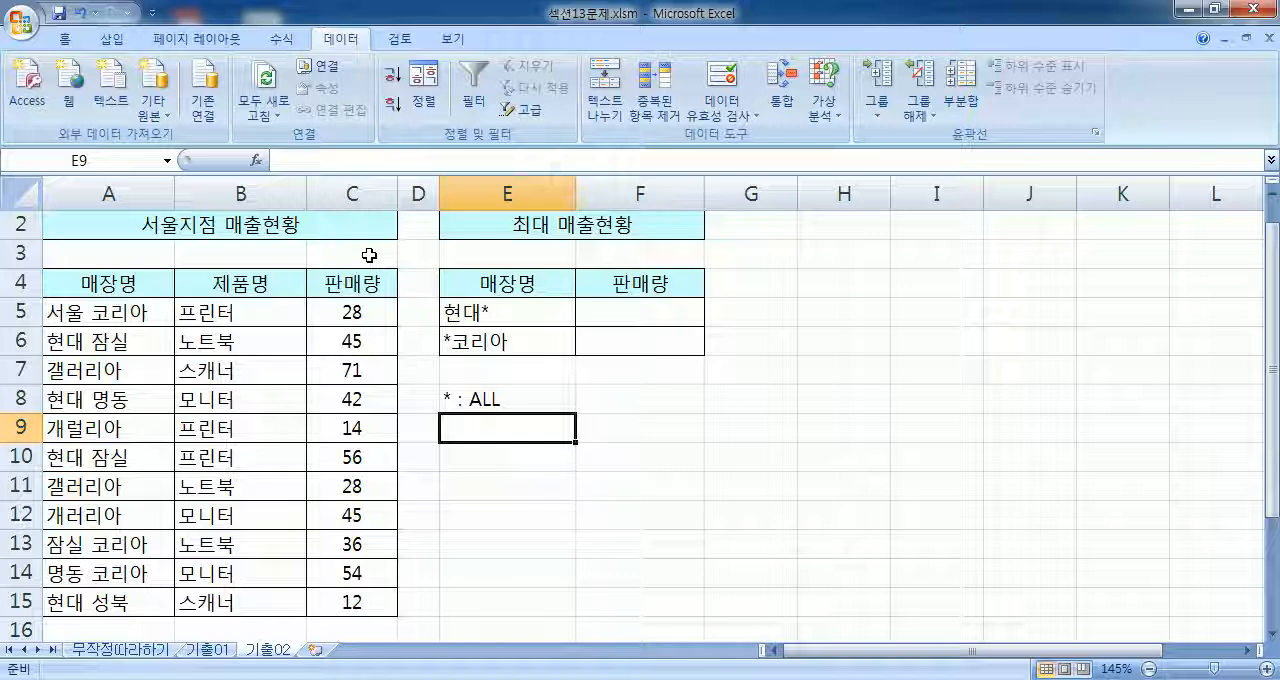
pyautogui.write('*GUSEO')
pyautogui.press('BackSpace')
pyautogui.press('BackSpace')
pyautogui.press('BackSpace')
pyautogui.press('BackSpace')
pyautogui.press('BackSpace')
pyautogui.press('BackSpace')
pyautogui.write('현대*')
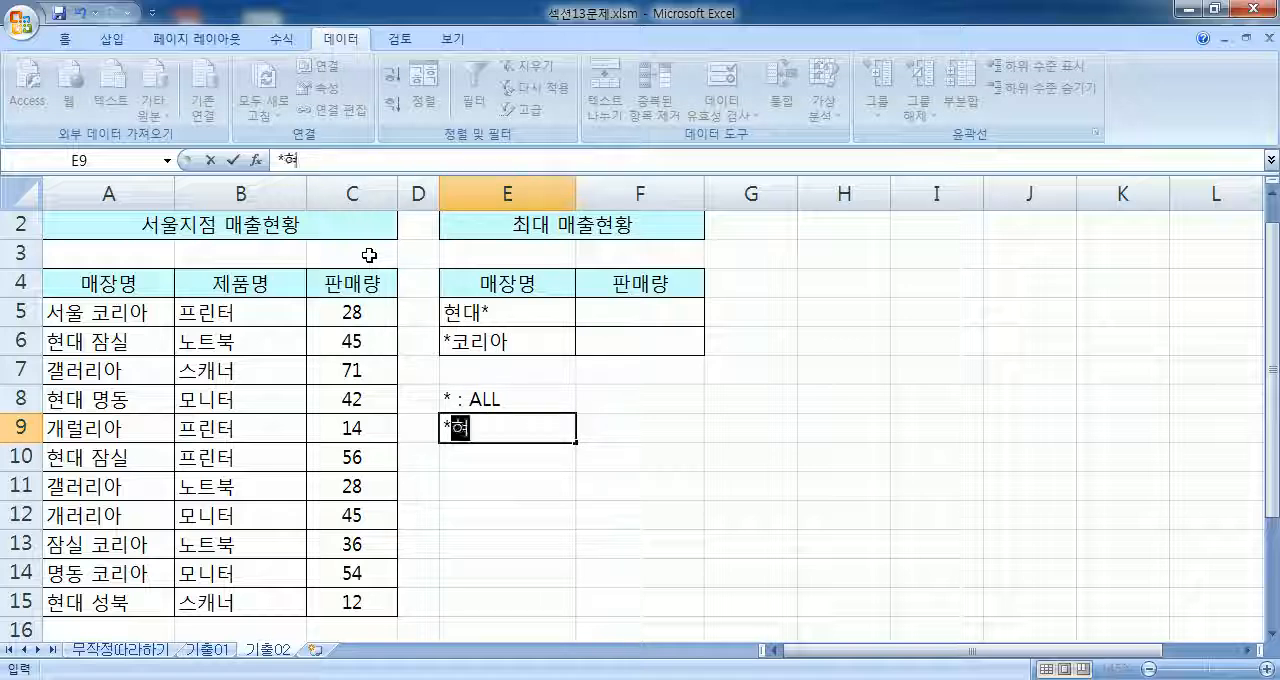
pyautogui.press('Return')
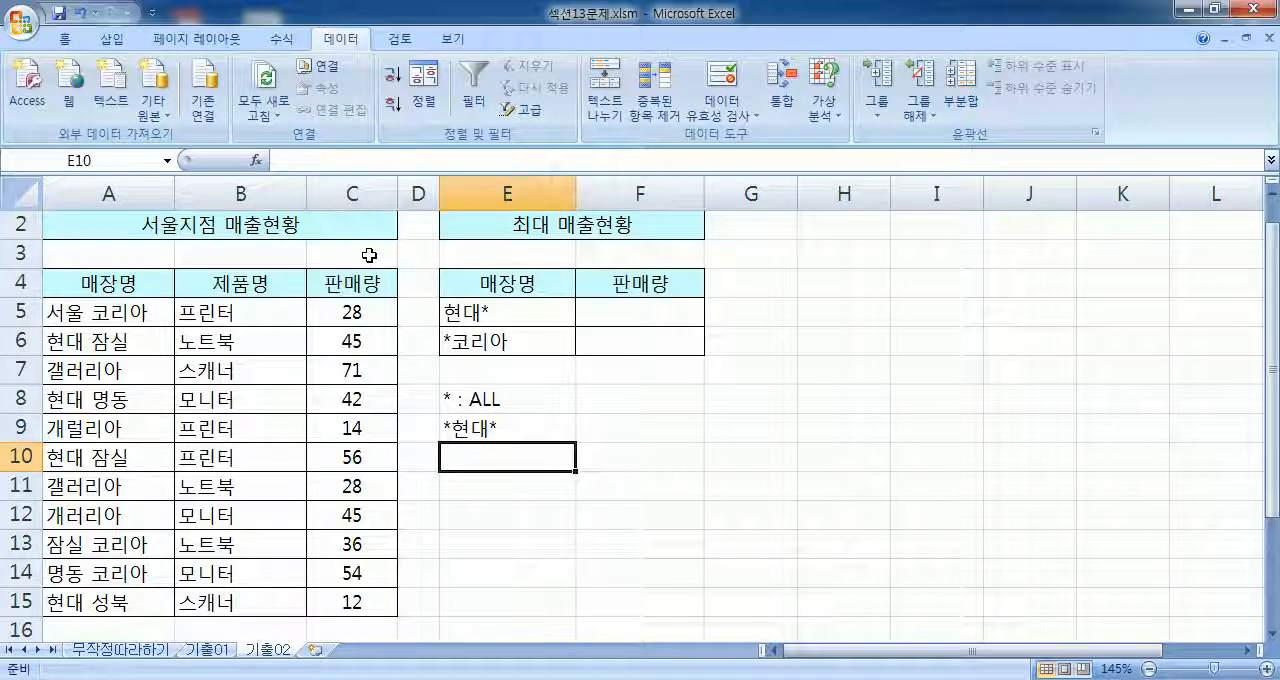
# Step: Examine the asterisk's position in the *현대* example in E9 and in the 매장명 patterns in E5 and E6
pyautogui.click(520, 430)
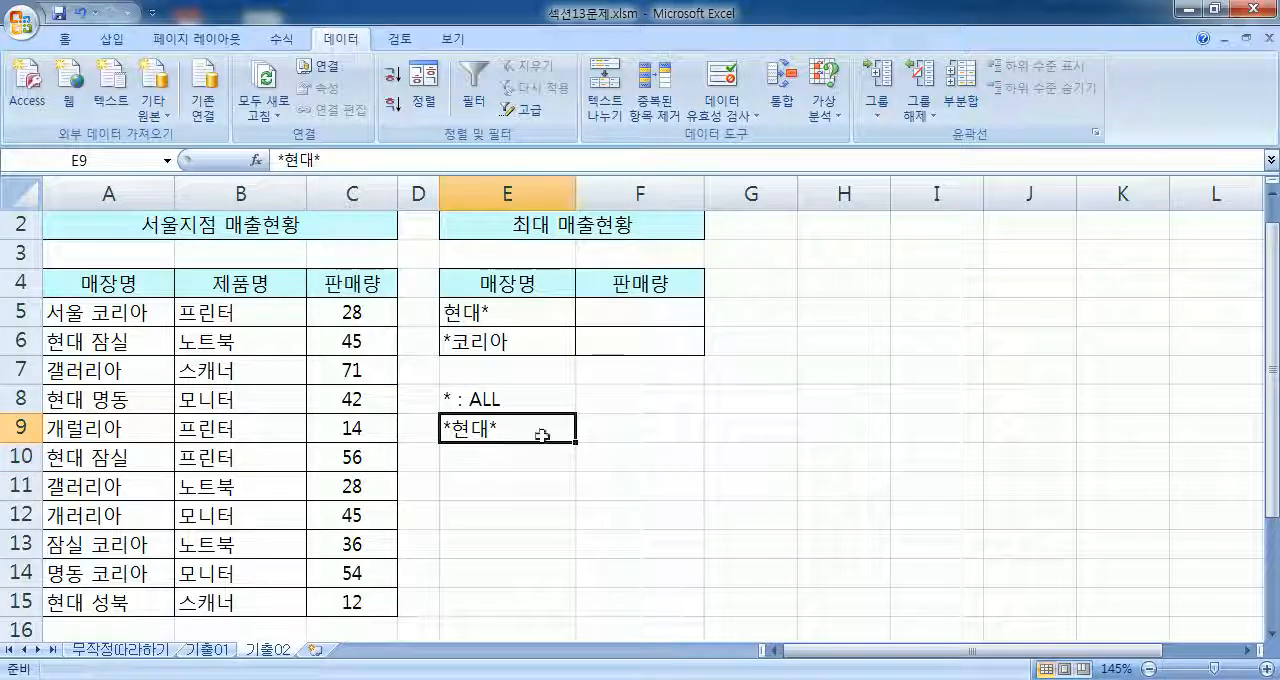
pyautogui.scroll(-1, 549, 440)
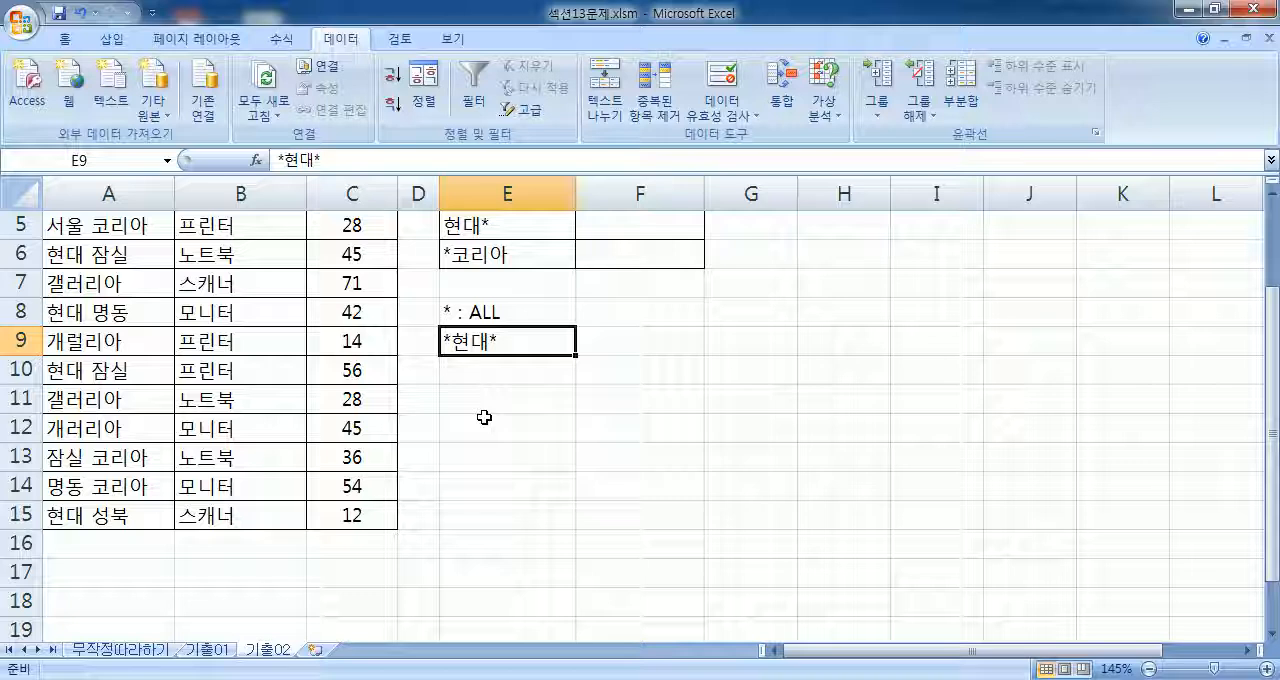
pyautogui.scroll(1, 432, 346)
pyautogui.click(467, 318)
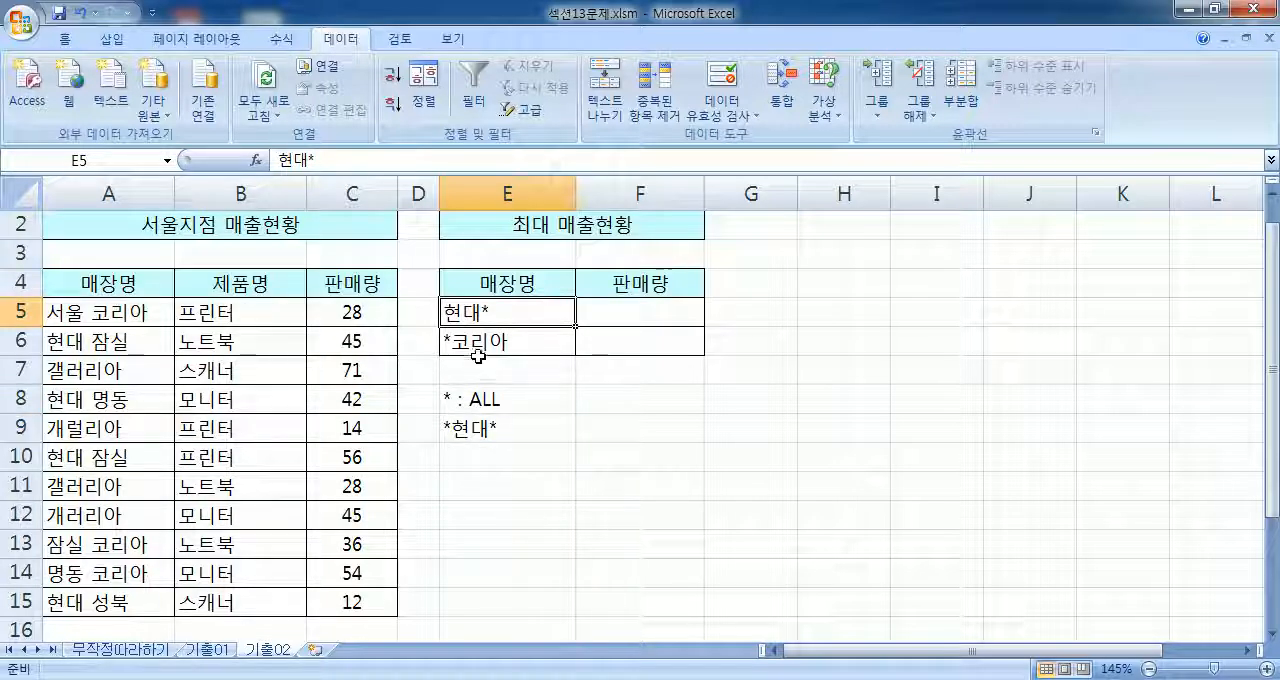
pyautogui.doubleClick(471, 437)
pyautogui.moveTo(489, 430); pyautogui.dragTo(455, 421)
pyautogui.moveTo(447, 420); pyautogui.dragTo(507, 436)
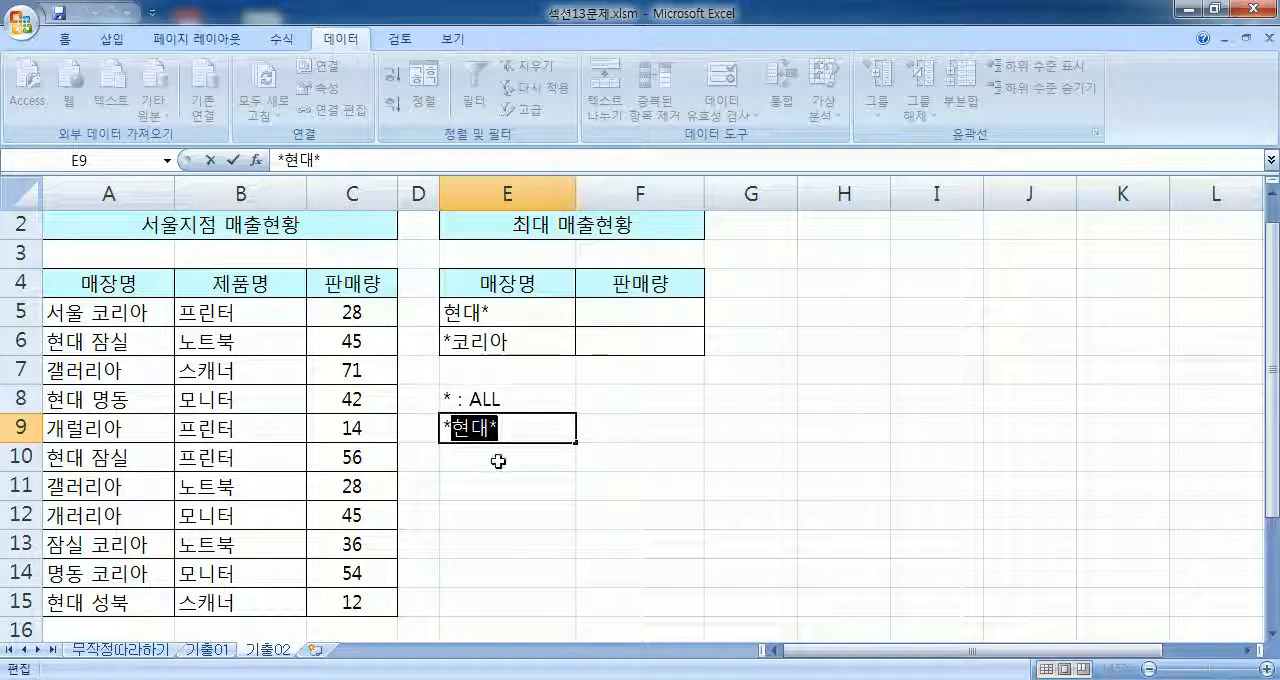
pyautogui.press('Escape')
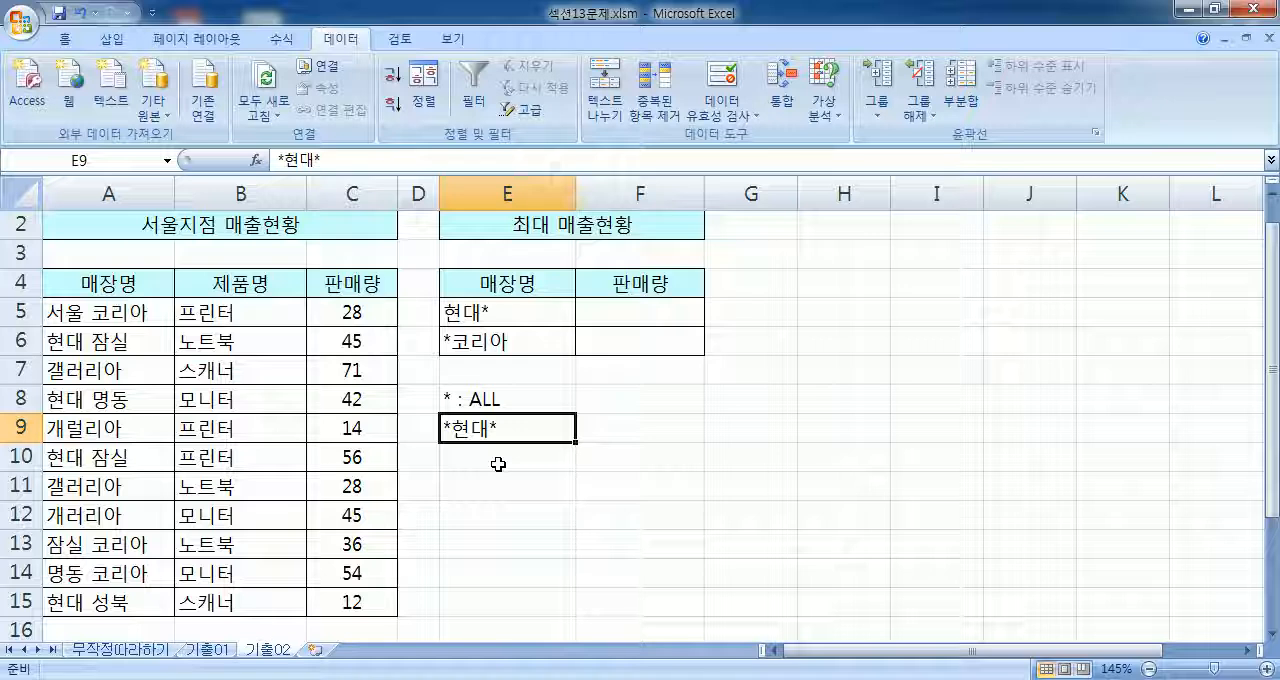
pyautogui.click(485, 318)
pyautogui.click(472, 336)
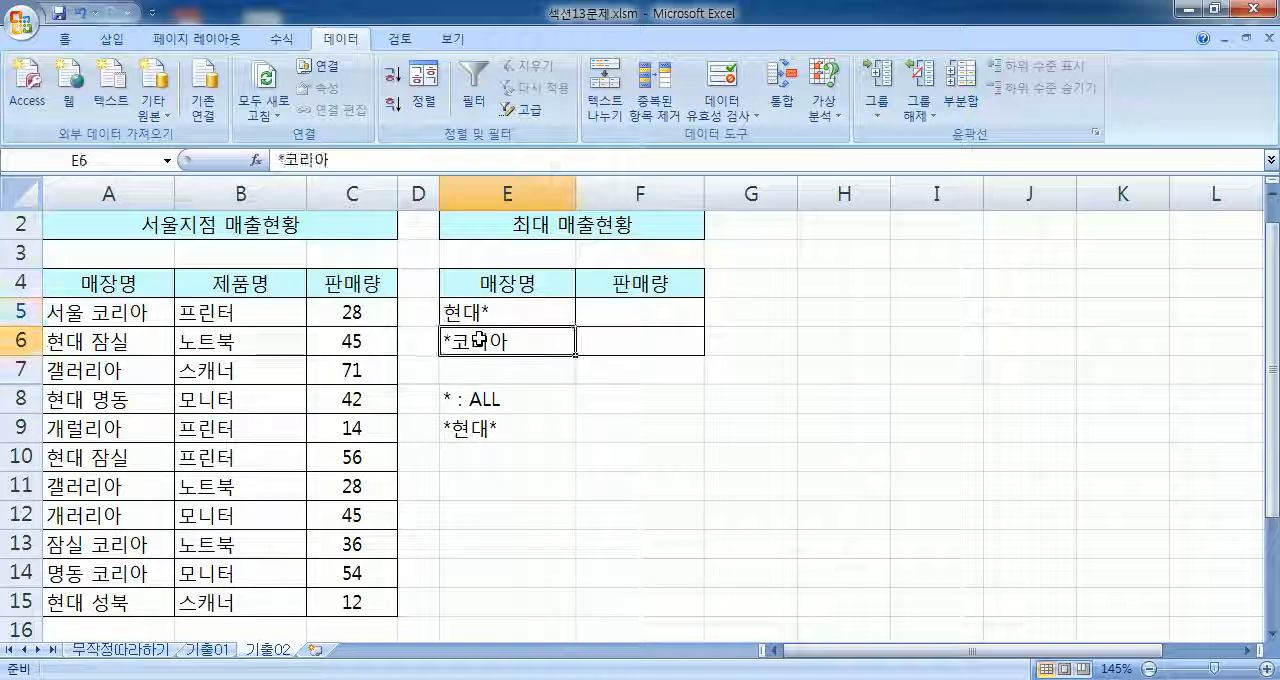
# Step: Add a note on the question-mark wildcard: ? : 특정1글자 in E10 and the example 현대? in E11
pyautogui.click(488, 450)
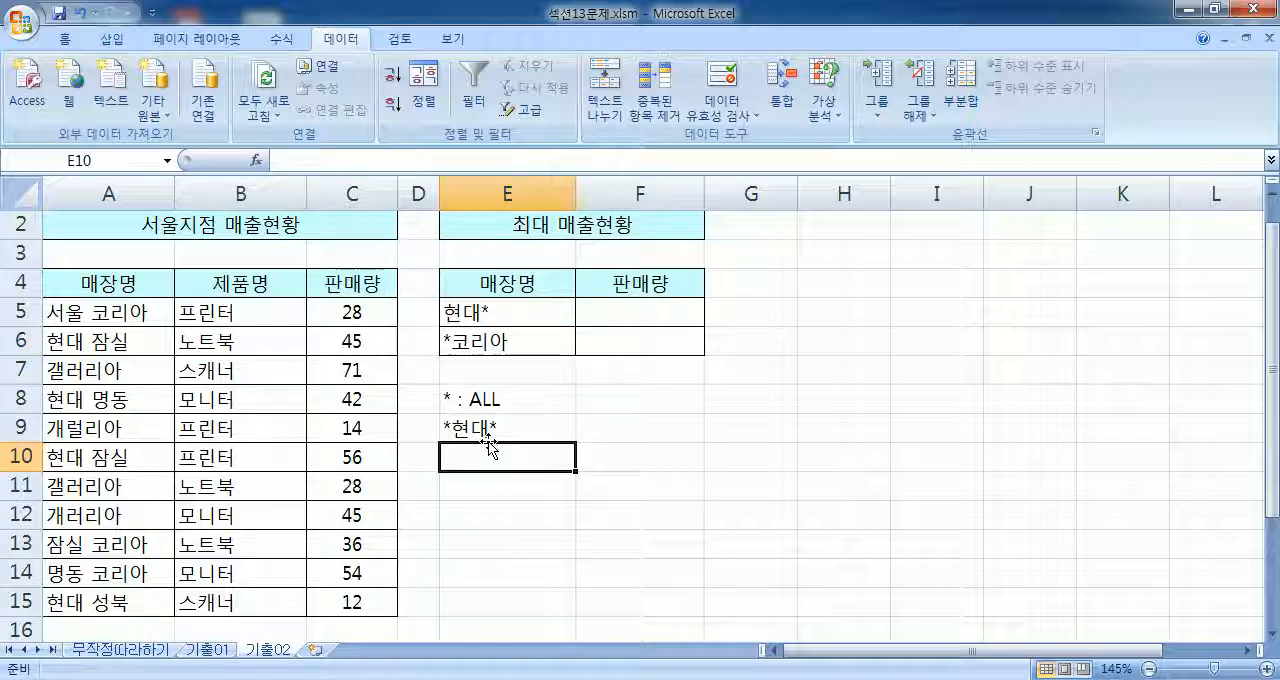
pyautogui.write('? : ')
pyautogui.write('특저ㅋ')
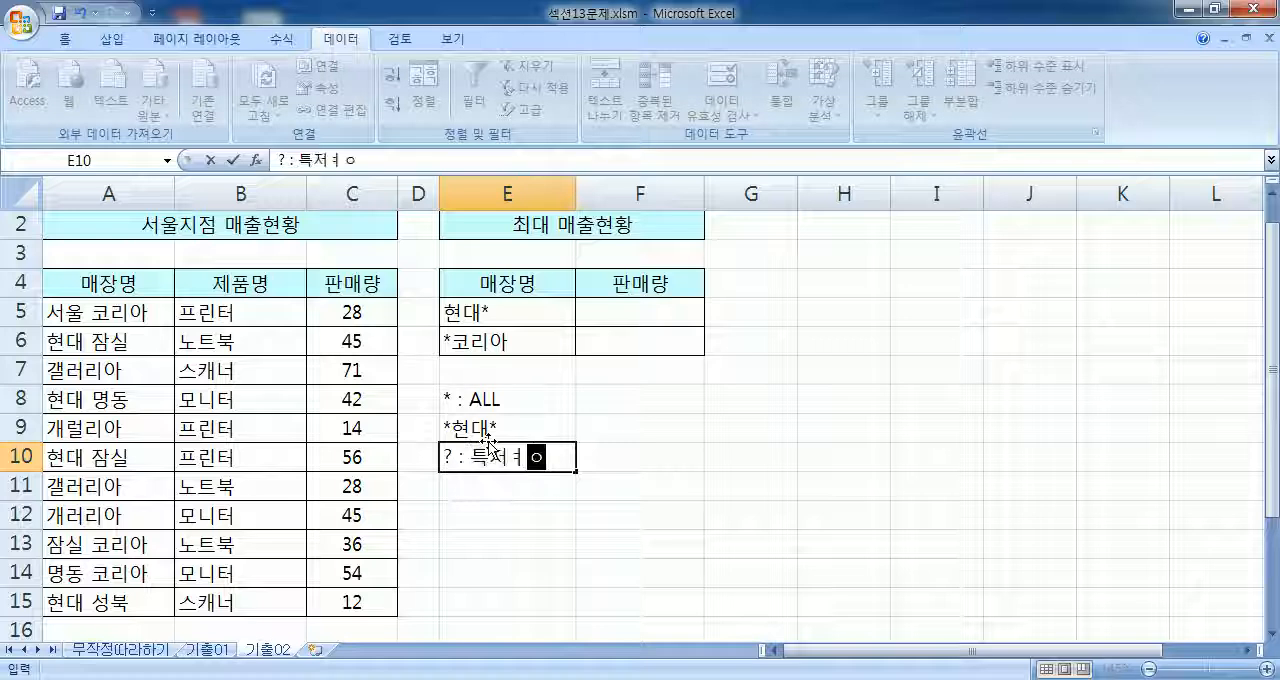
pyautogui.press('BackSpace')
pyautogui.press('BackSpace')
pyautogui.write('정1글')
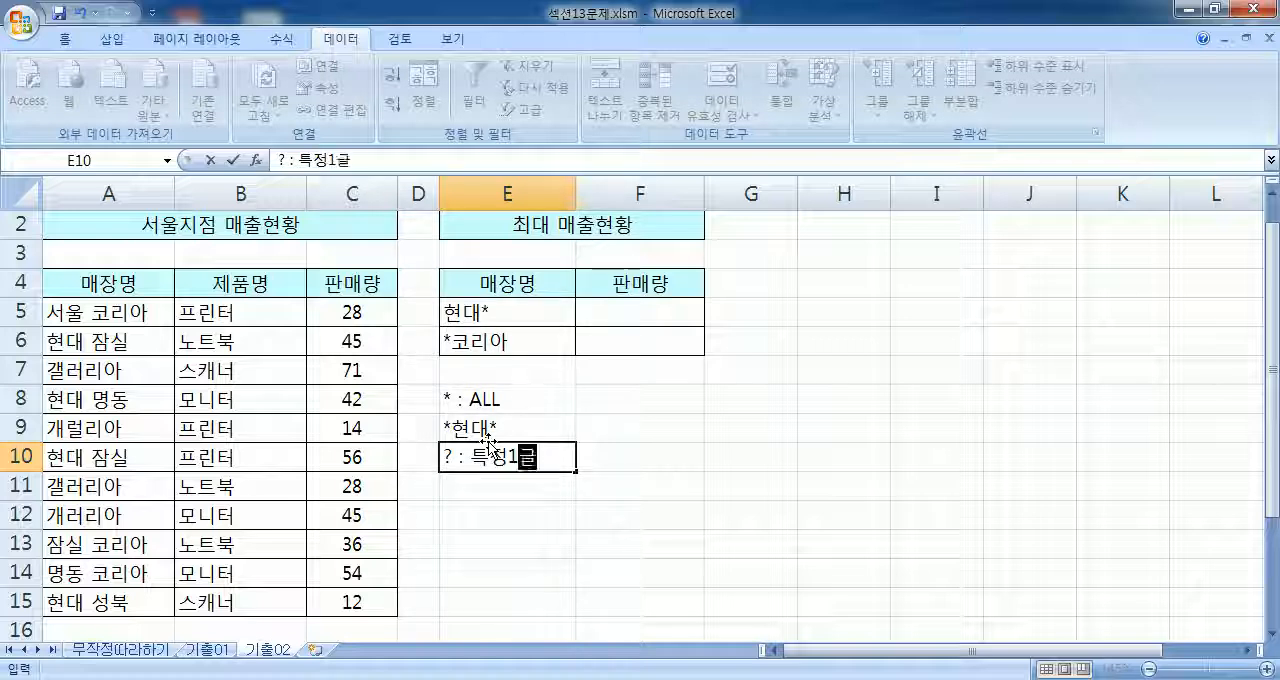
pyautogui.write('자')
pyautogui.press('Return')
pyautogui.write('현대?')
pyautogui.press('Return')
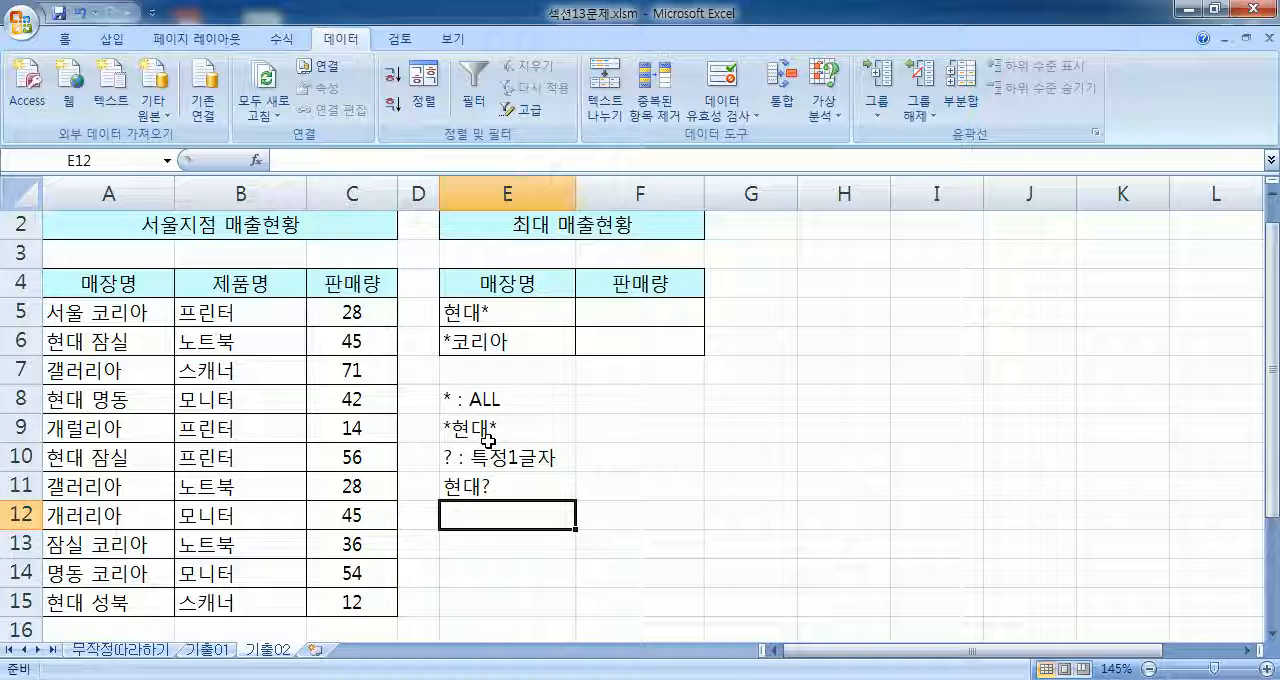
pyautogui.doubleClick(481, 492)
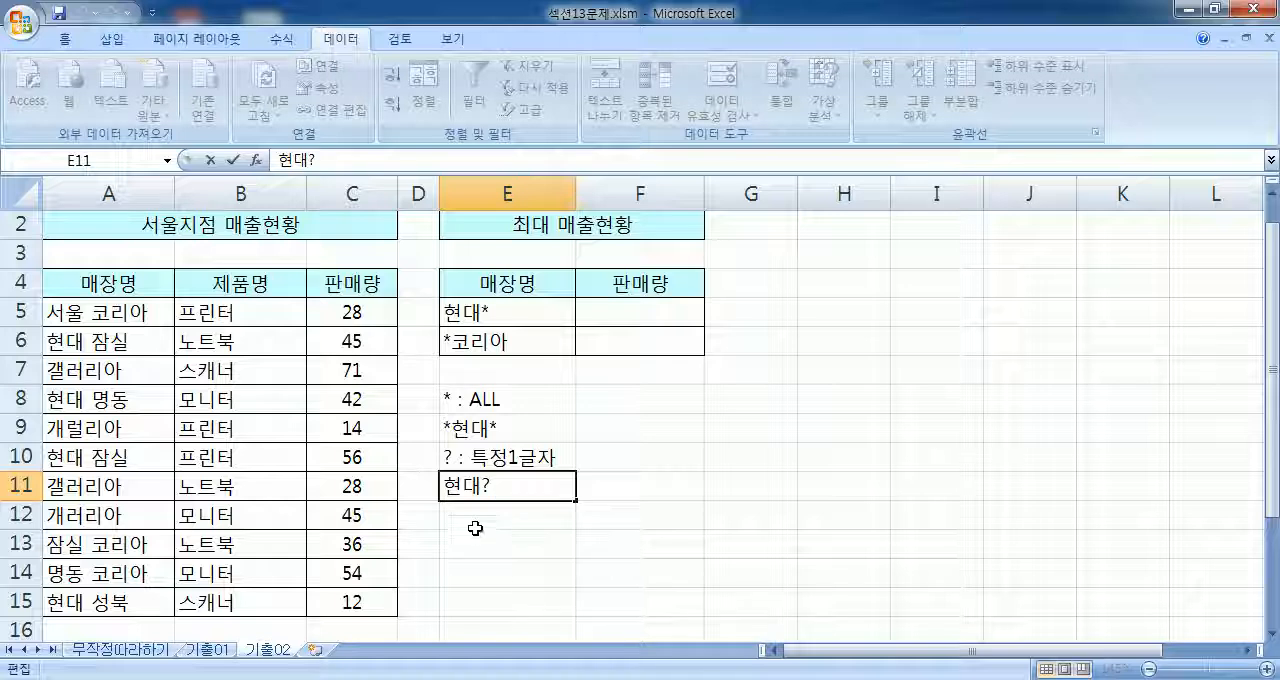
pyautogui.click(474, 520)
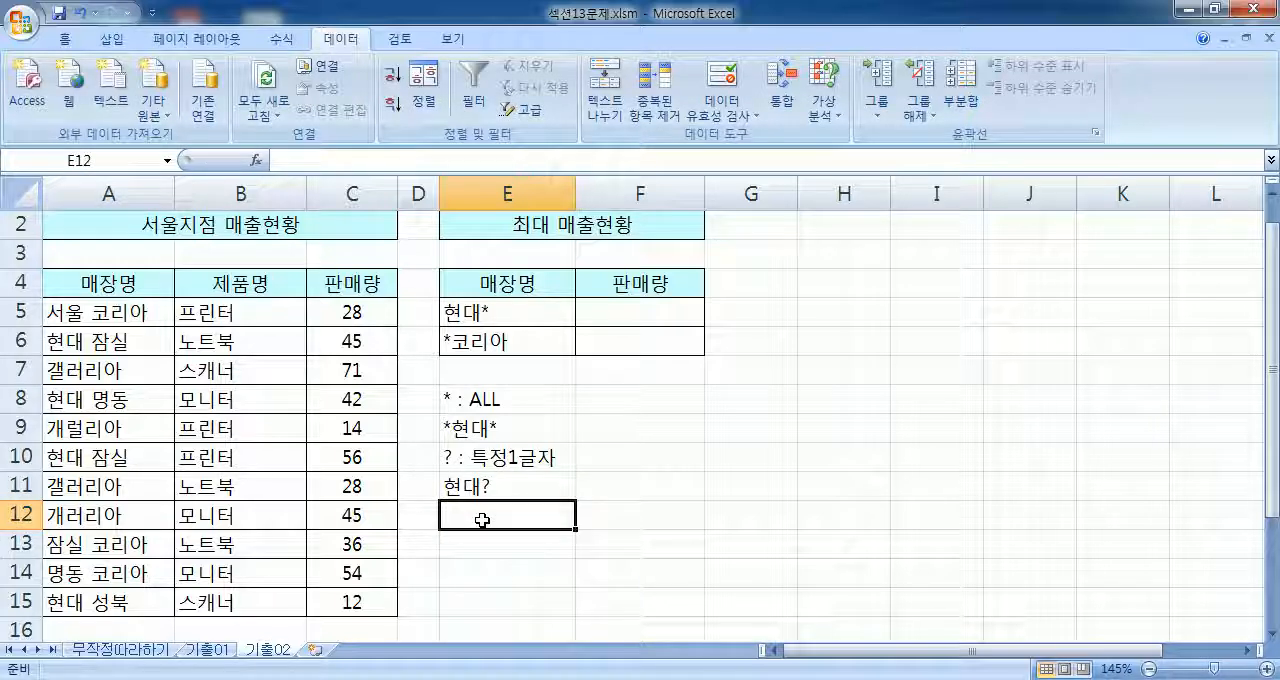
# Step: Consolidate the 서울지점 매출현황 data in A4:C15 into E4:F6 with the 합계 function, using first-row and left-column labels
pyautogui.moveTo(504, 283); pyautogui.dragTo(628, 334)
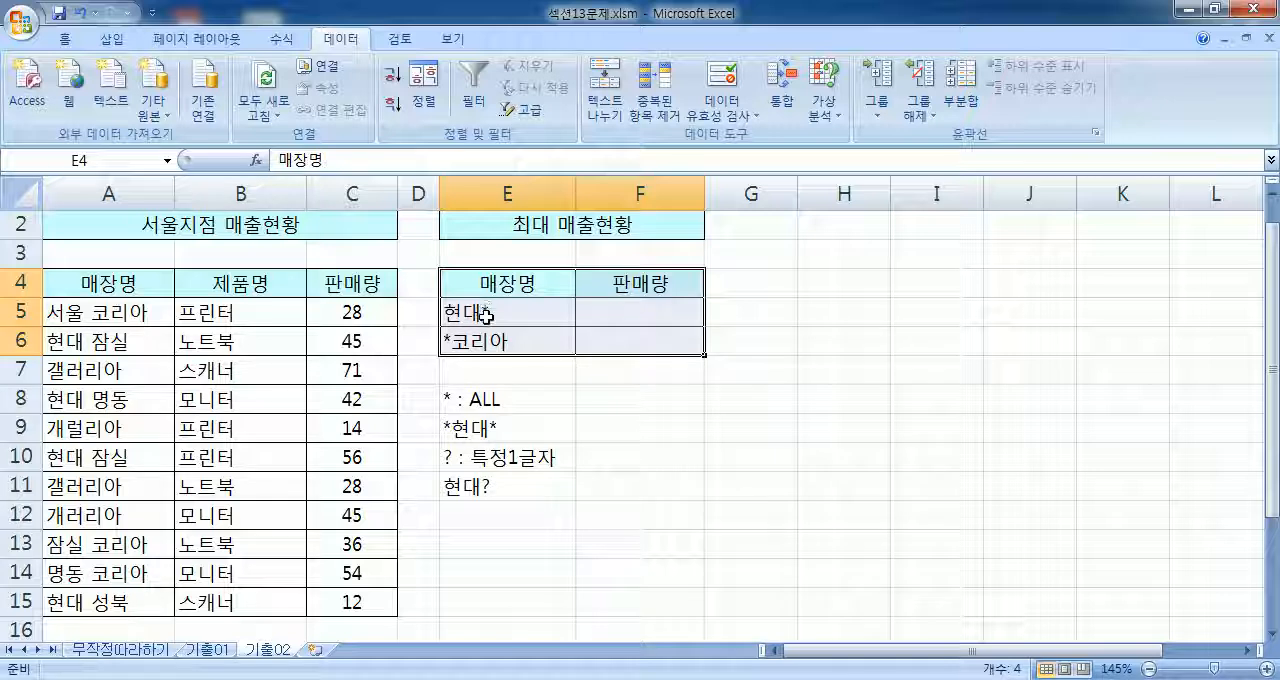
pyautogui.moveTo(489, 283); pyautogui.dragTo(626, 347)
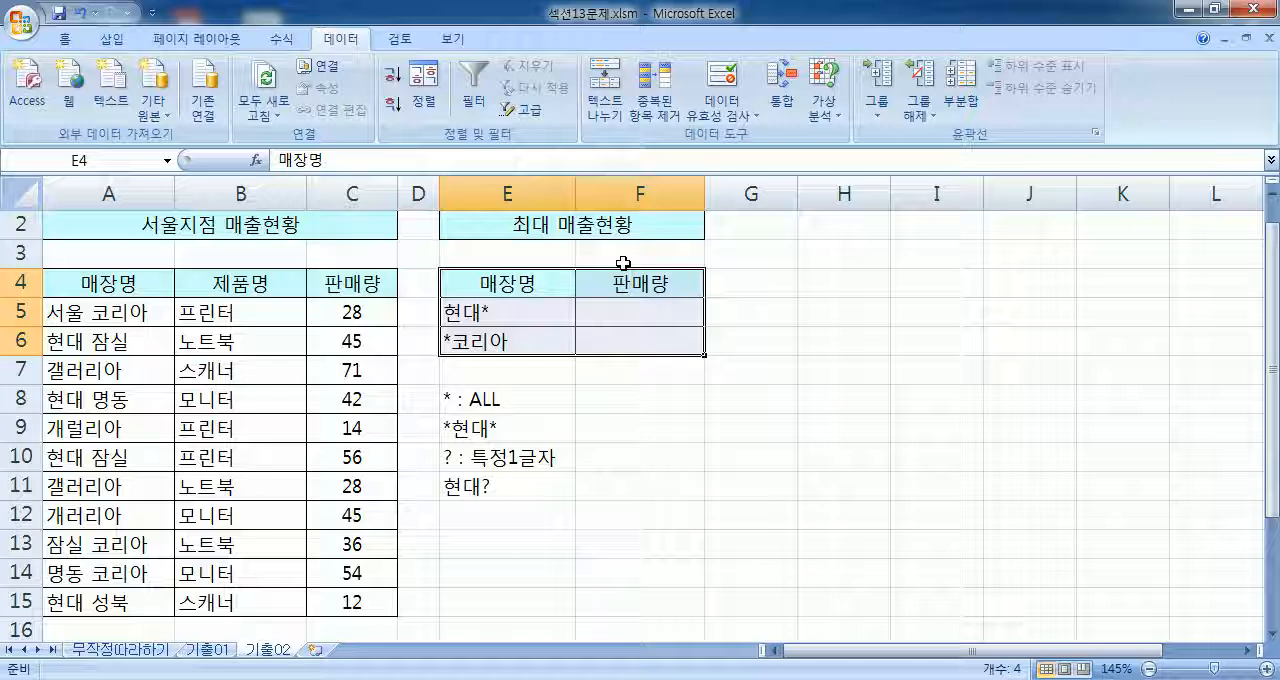
pyautogui.click(782, 95)
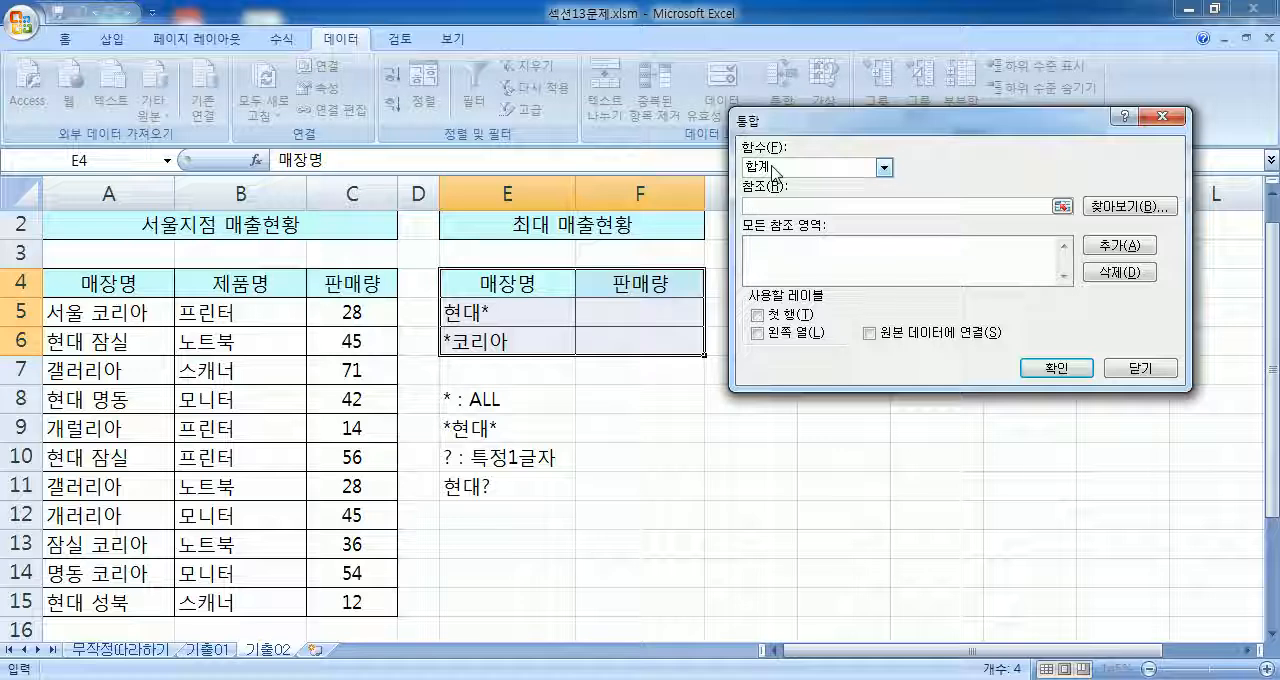
pyautogui.click(124, 286)
pyautogui.moveTo(124, 286); pyautogui.dragTo(385, 602)
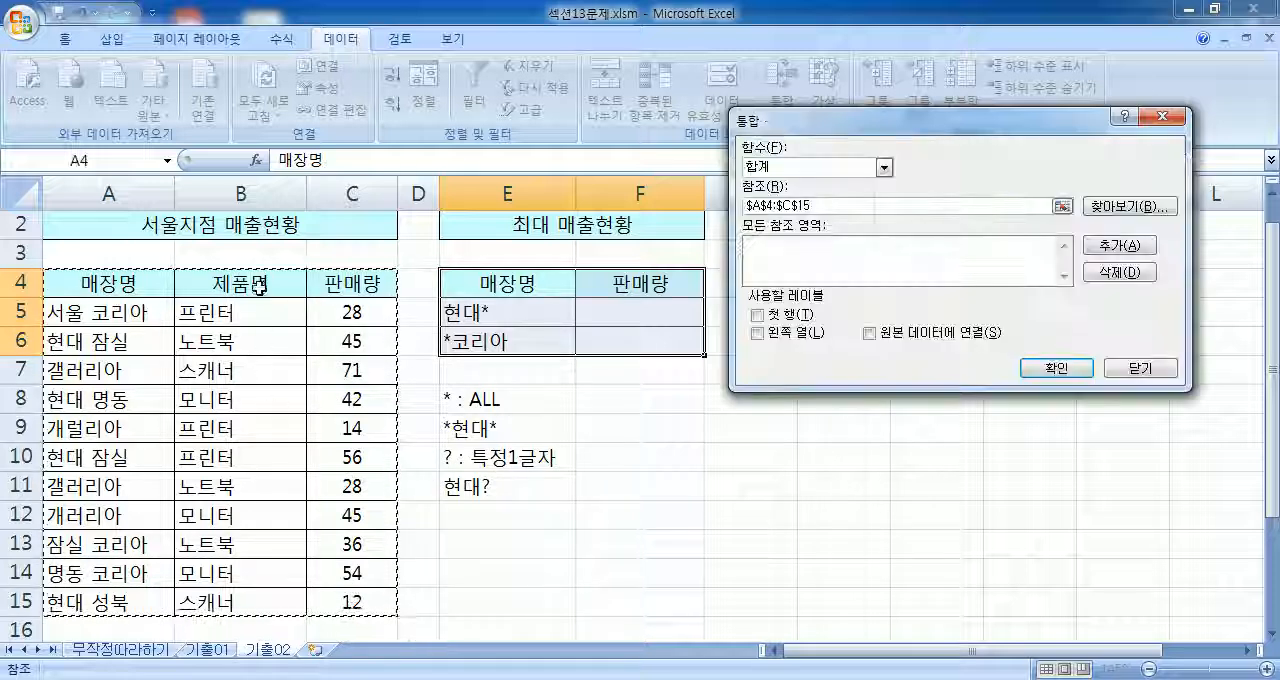
pyautogui.click(757, 314)
pyautogui.click(759, 335)
pyautogui.click(1120, 245)
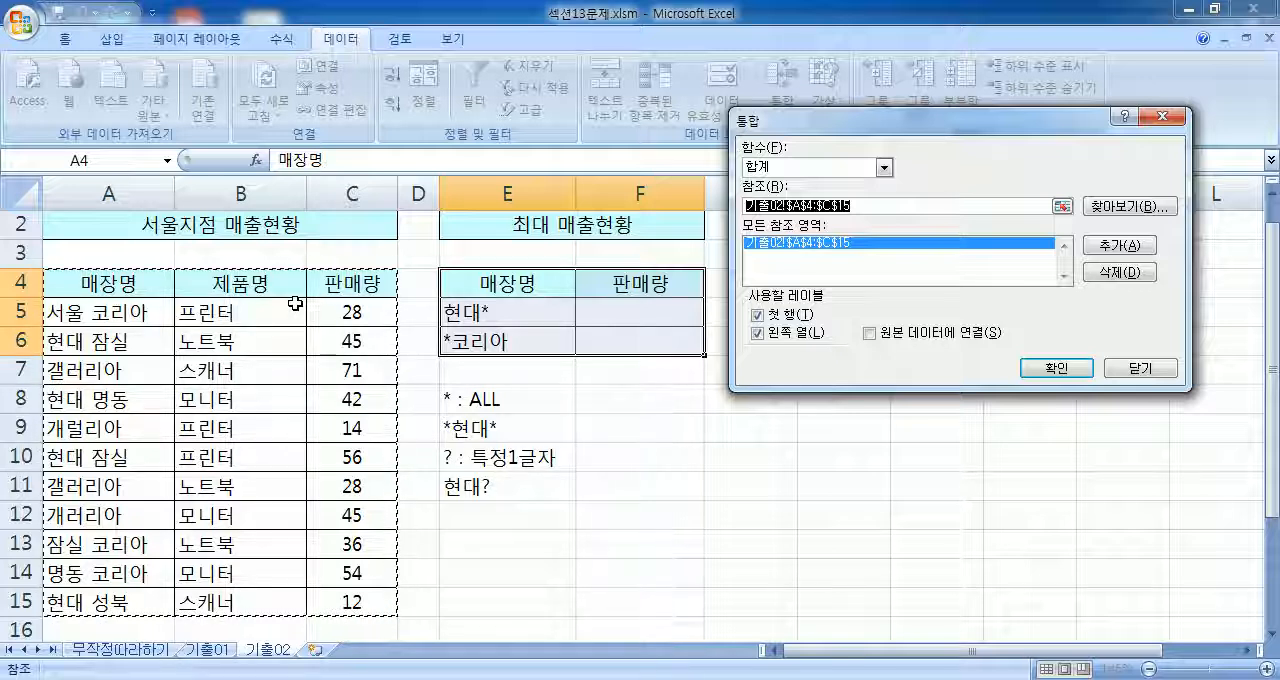
pyautogui.click(1060, 369)
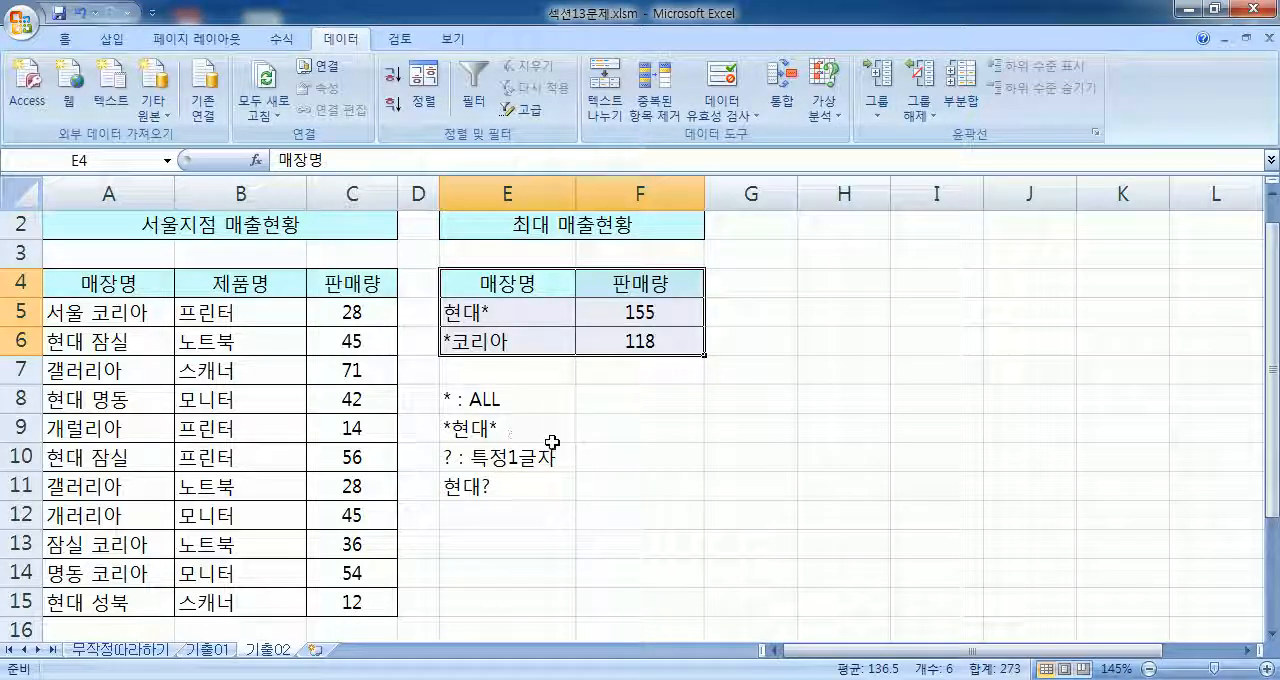
pyautogui.click(630, 479)
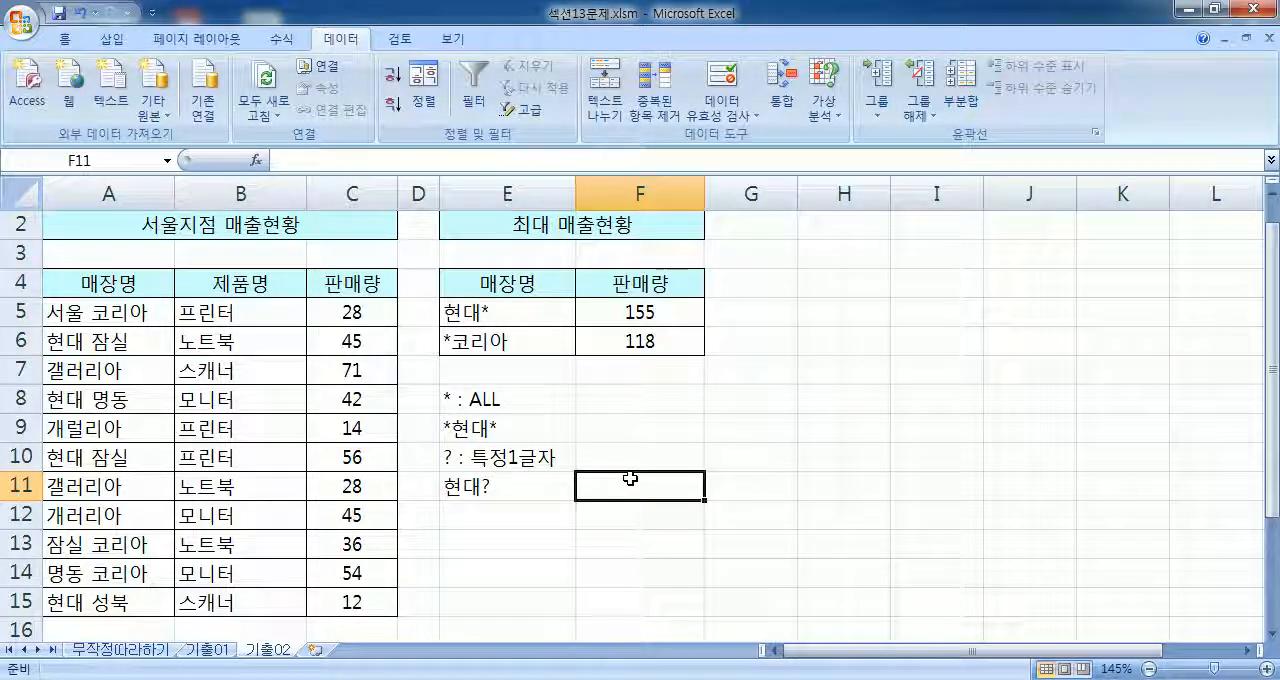